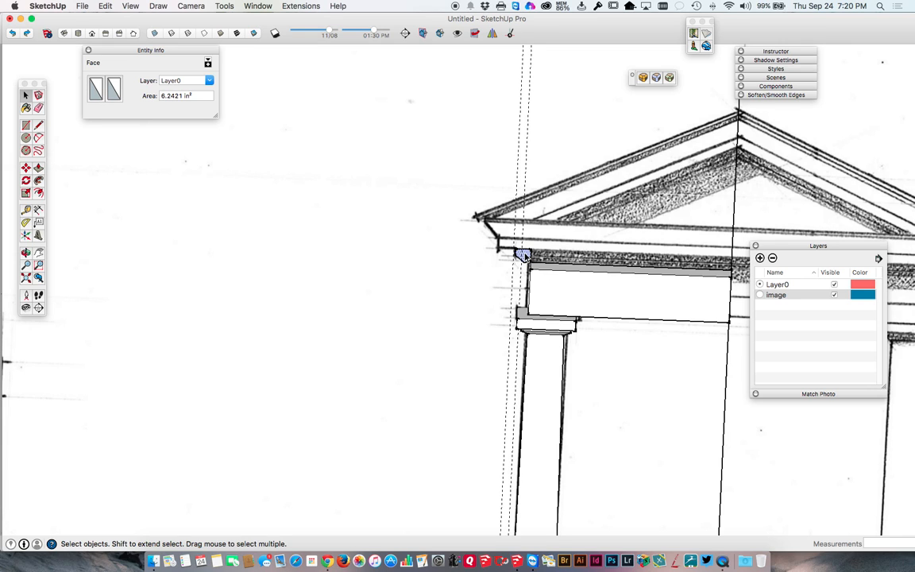
Measure the overall width across the outer faces of the beams in the Section drawing with the Tape Measure tool
scroll(524, 255, "down", 8)
scroll(569, 157, "up", 1)
mouse_move(560, 158)
middle_mouse_down("shift")
mouse_move(385, 261)
mouse_move(342, 360)
middle_mouse_up("shift")
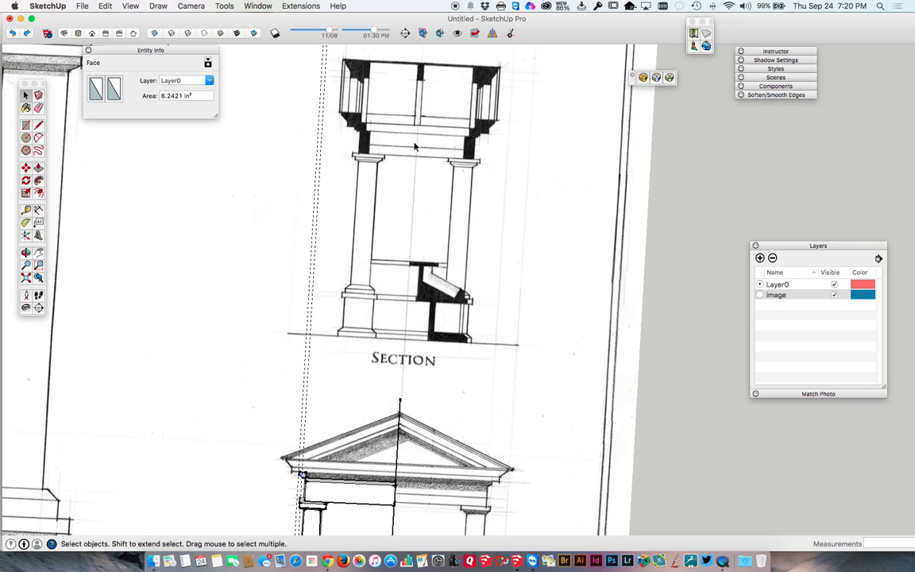
scroll(376, 147, "up", 3)
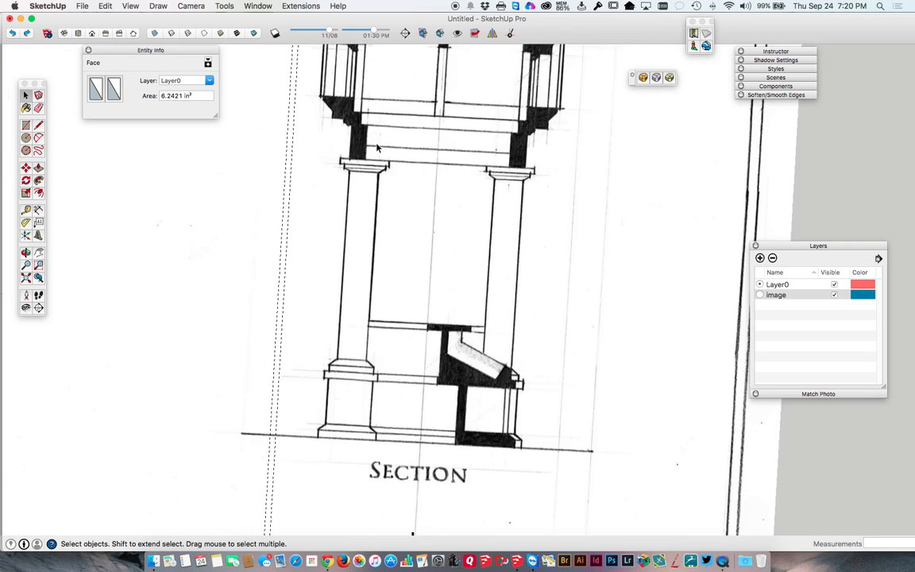
key("t")
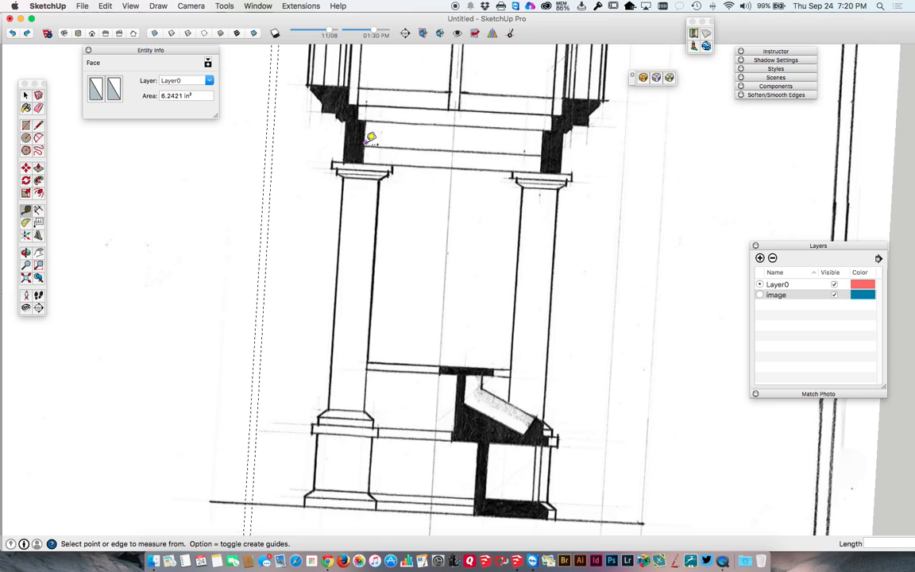
left_click(346, 121)
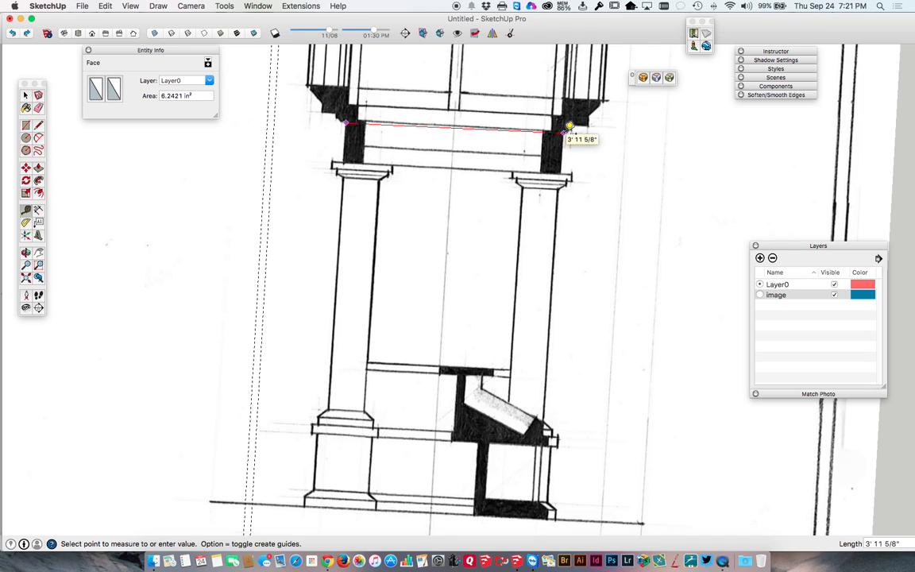
left_click(569, 127)
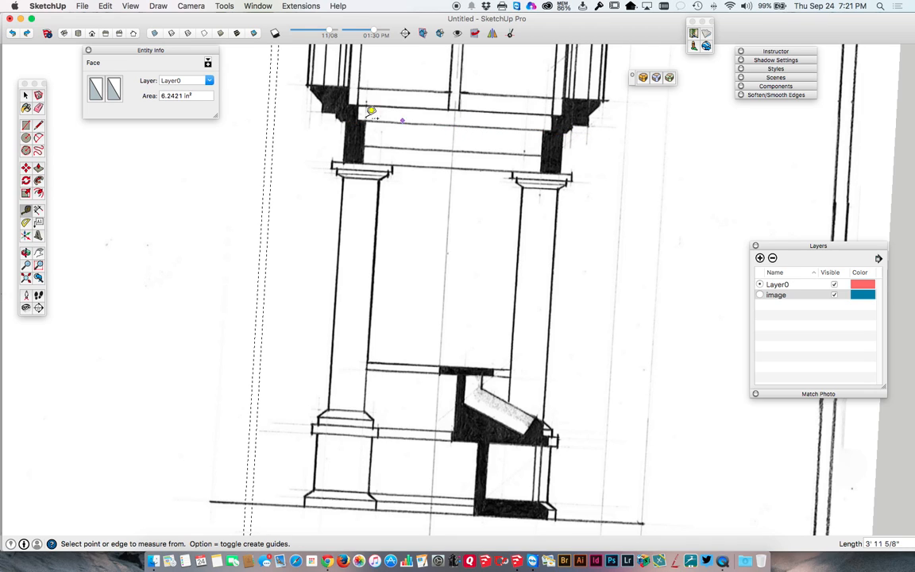
Hide the image layer so only the modelled column and beam geometry is displayed
scroll(395, 131, "down", 5)
middle_click_drag(378, 255, 427, 496)
scroll(319, 349, "up", 5)
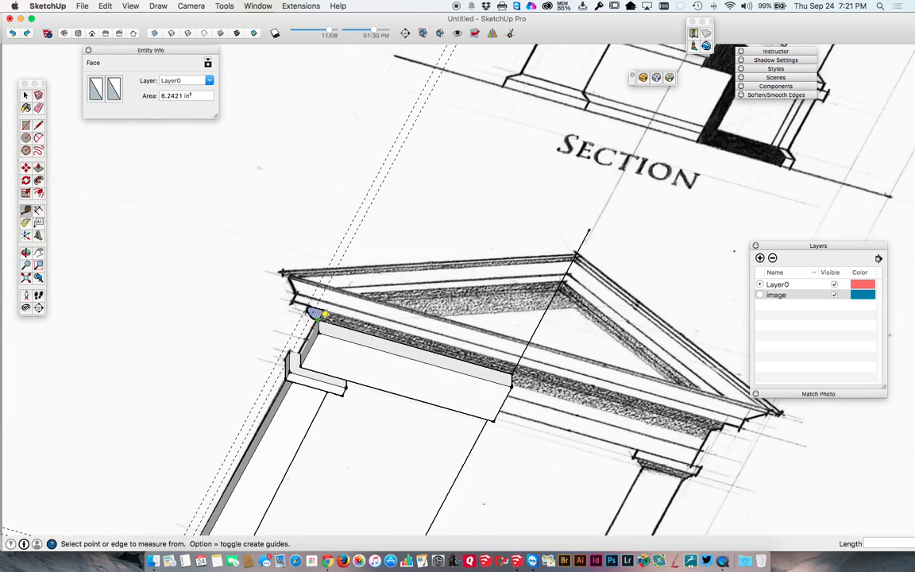
key("space")
left_click(834, 295)
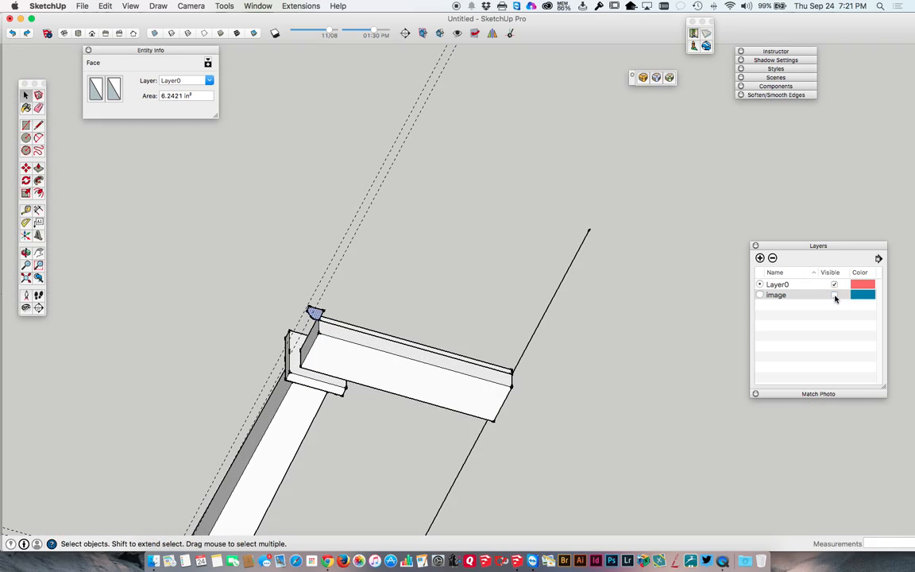
Draw a 24-inch edge along the blue axis from the beam's outer corner at the small molding profile
key("l")
left_click(512, 386)
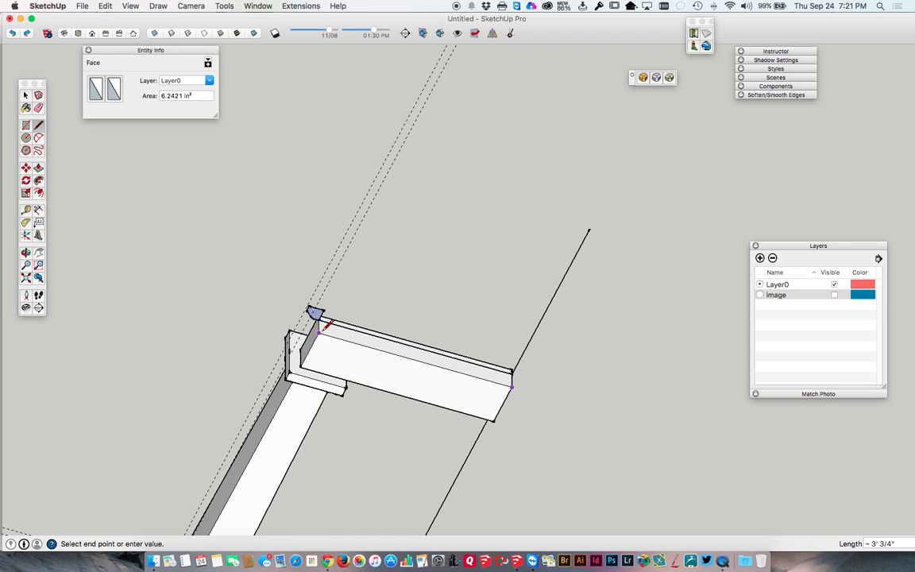
middle_click_drag(313, 318, 340, 413)
scroll(318, 316, "up", 6)
scroll(318, 312, "up", 2)
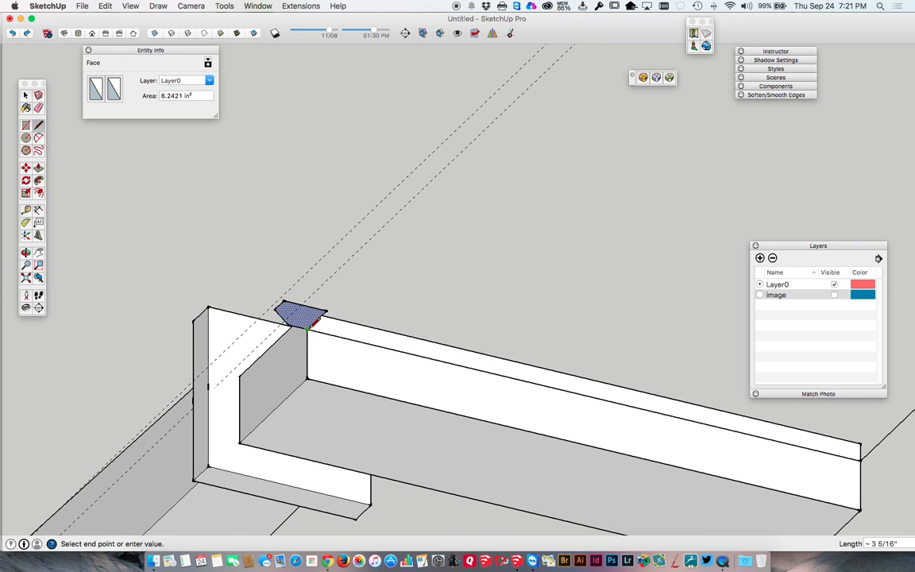
key("Escape")
left_click(307, 380)
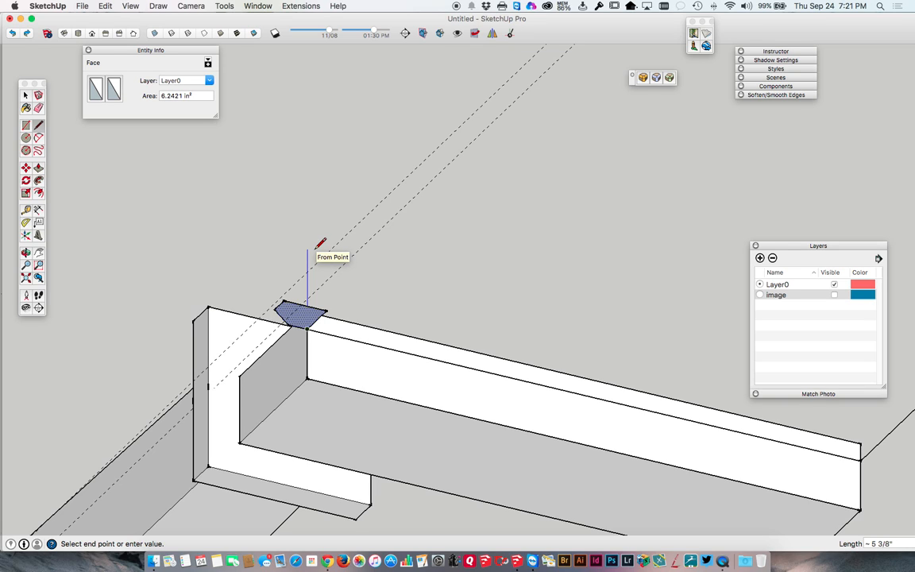
type("24")
key("Return")
key("space")
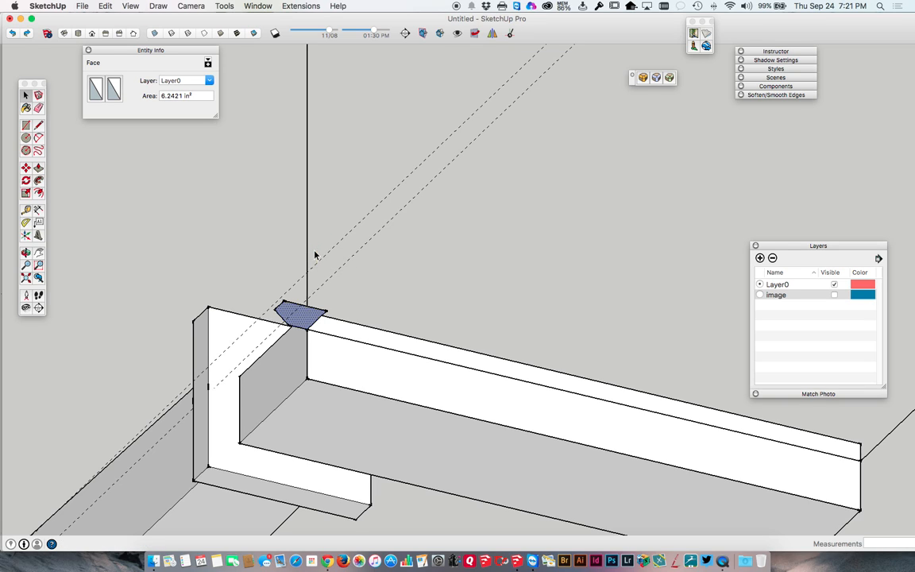
Try to extrude the molding profile with Follow Me along the new edge and the beam's corner edge, and undo it
scroll(322, 258, "down", 5)
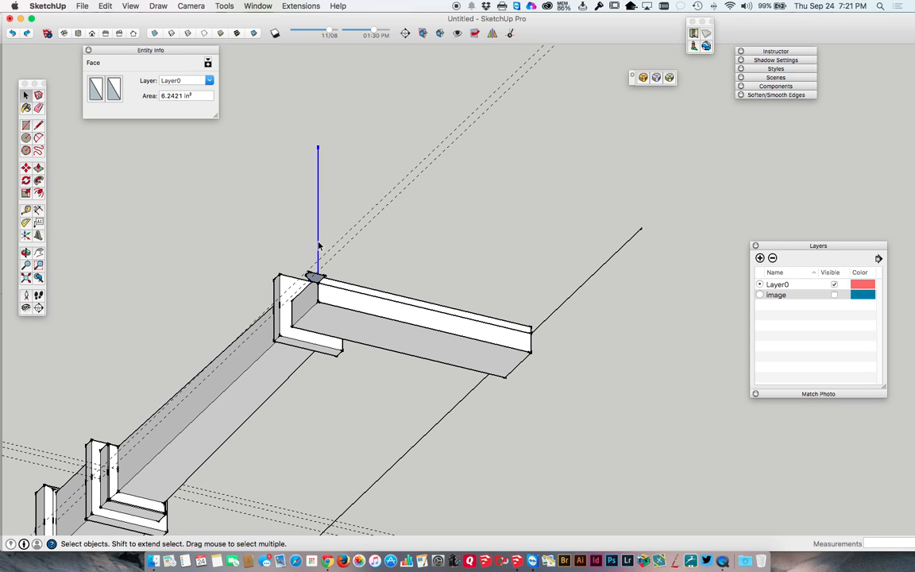
left_click(318, 244)
left_click(318, 292, "shift")
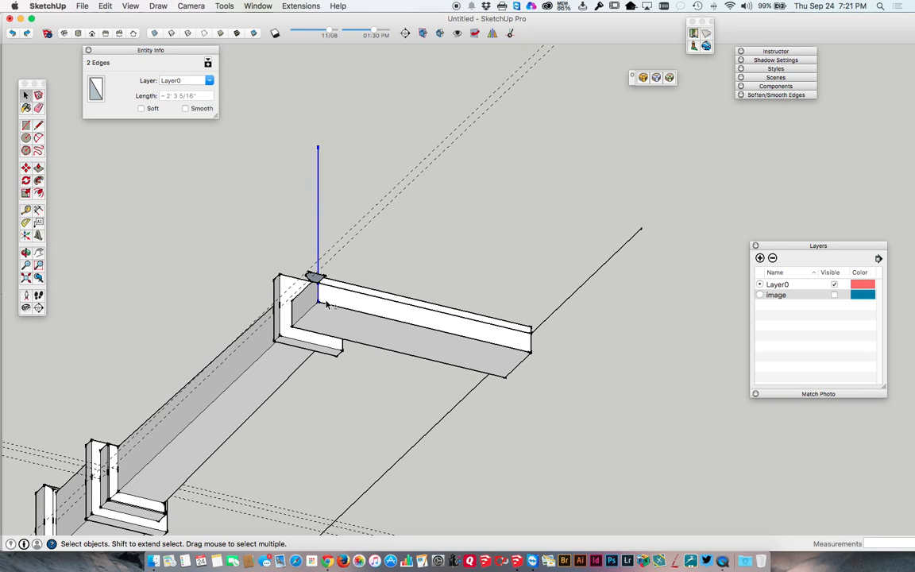
left_click(38, 181)
double_click(318, 277)
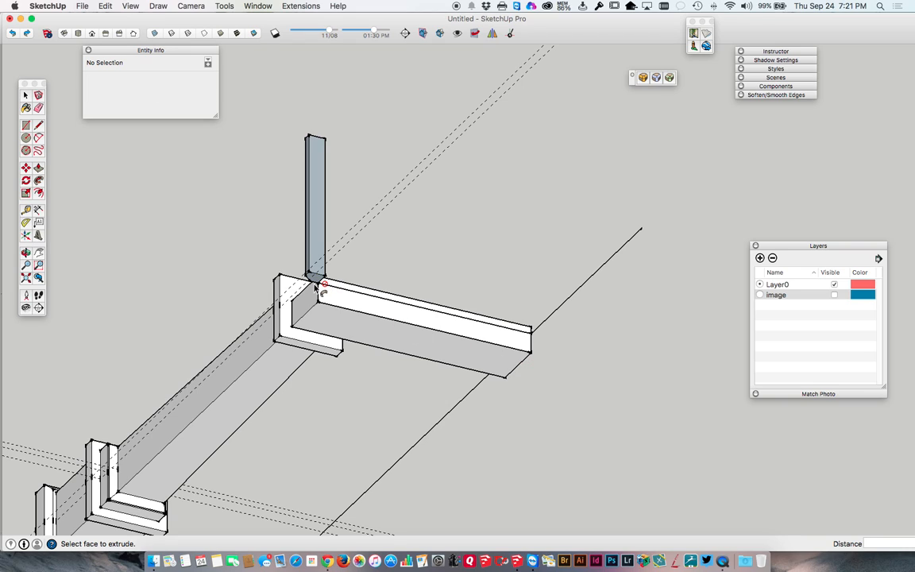
key("super+z")
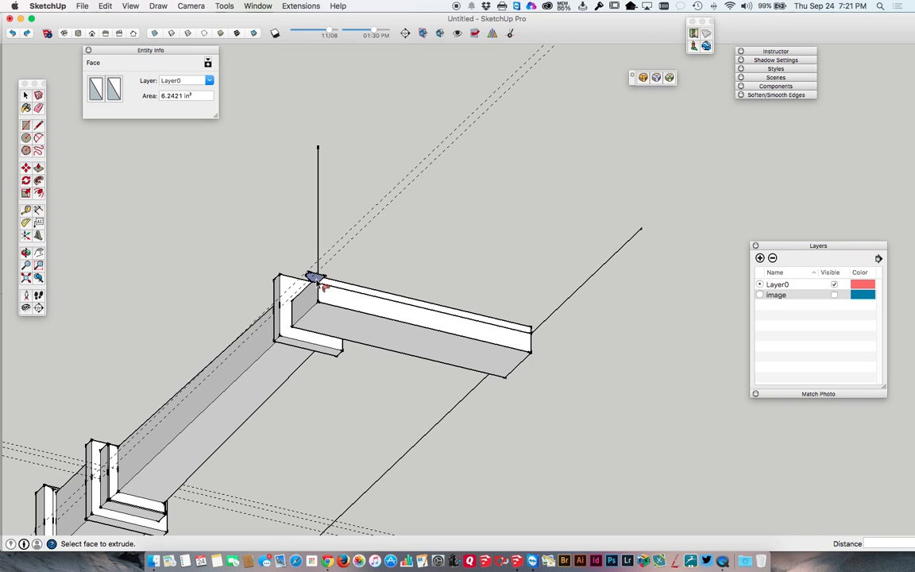
Cut the molding profile face with its bounding edges from the beam corner
key("space")
left_click_drag(302, 267, 323, 287)
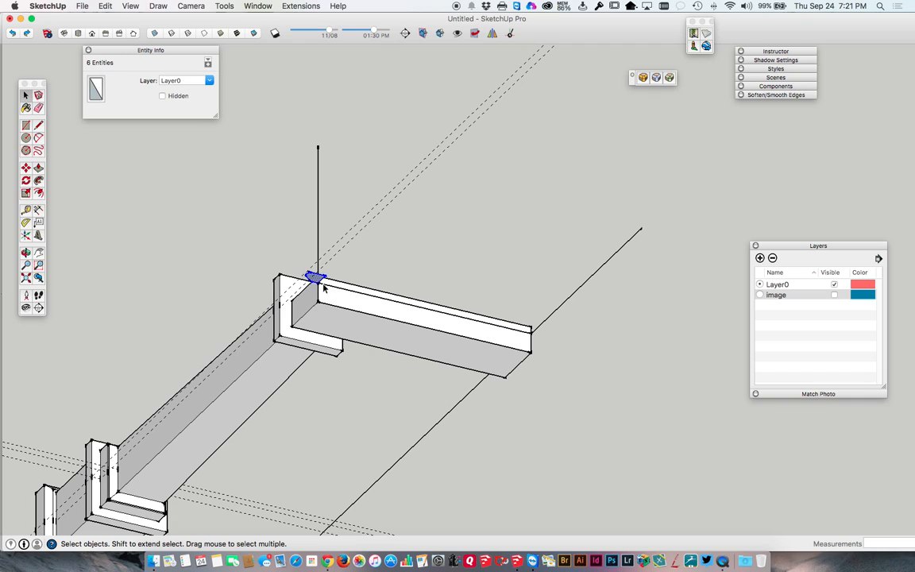
key("m")
left_click(316, 278)
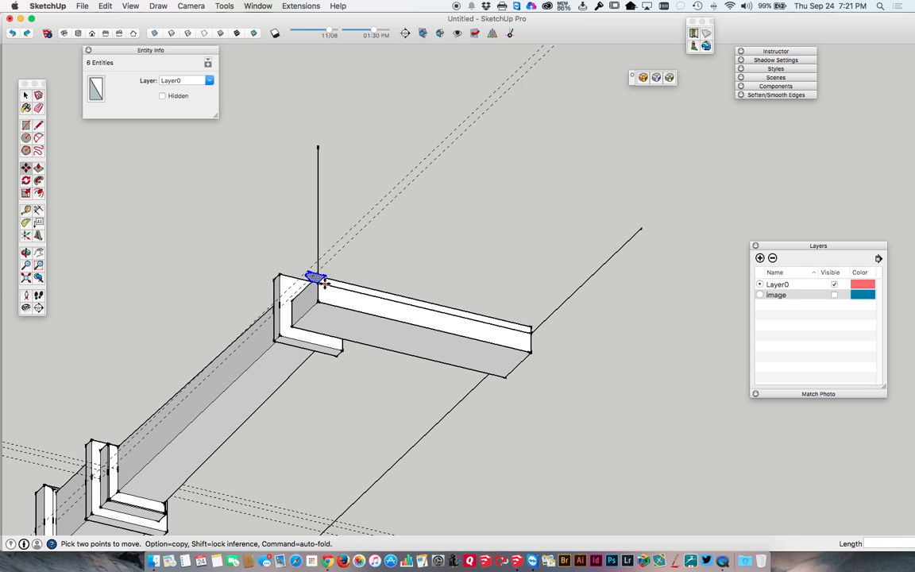
scroll(314, 278, "up", 5)
key("space")
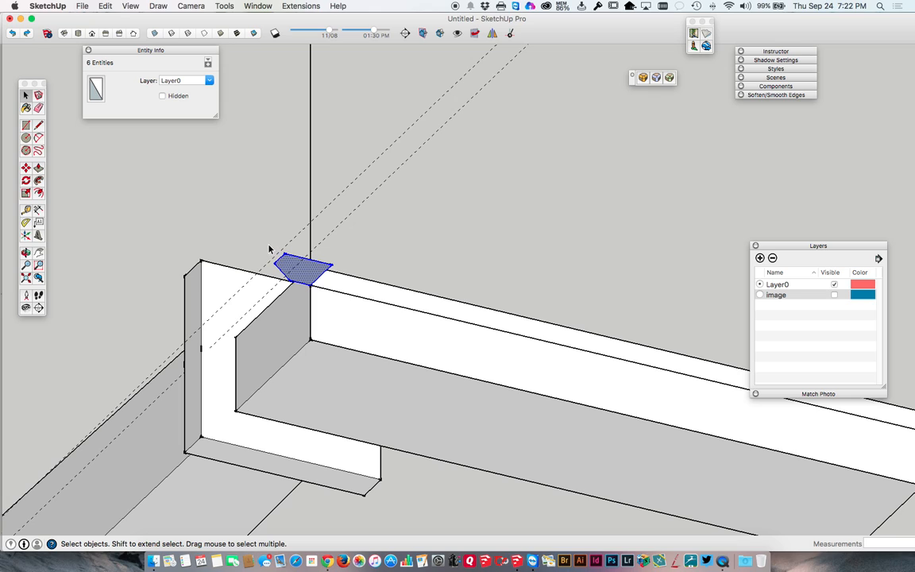
key("o")
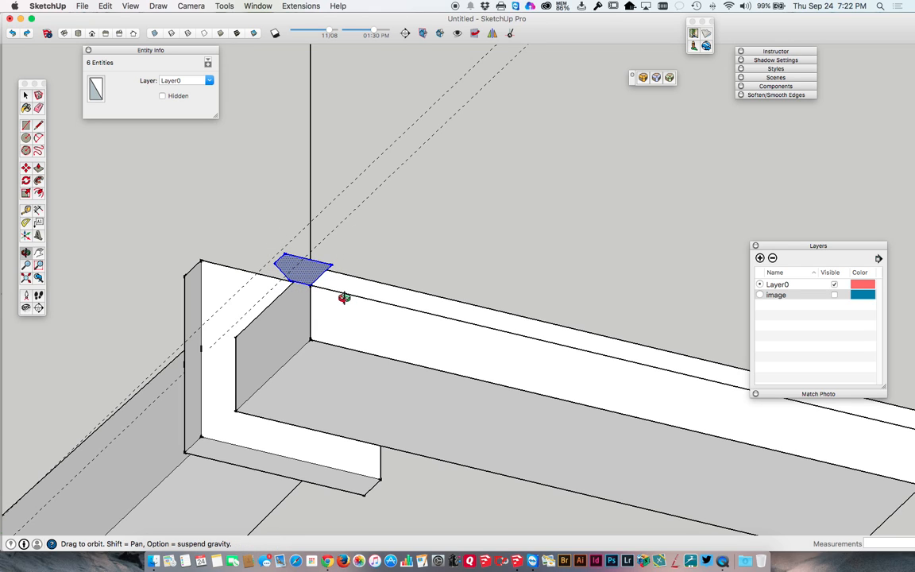
middle_click_drag(344, 298, 341, 299)
key("Delete")
scroll(341, 300, "down", 5)
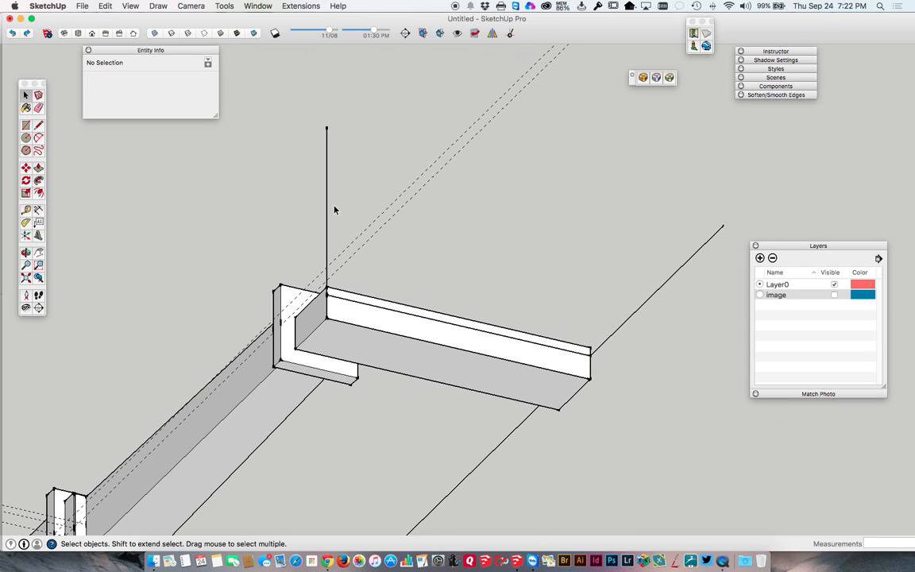
Paste the molding profile and move its corner onto the free end of the 24-inch edge
key("super+v")
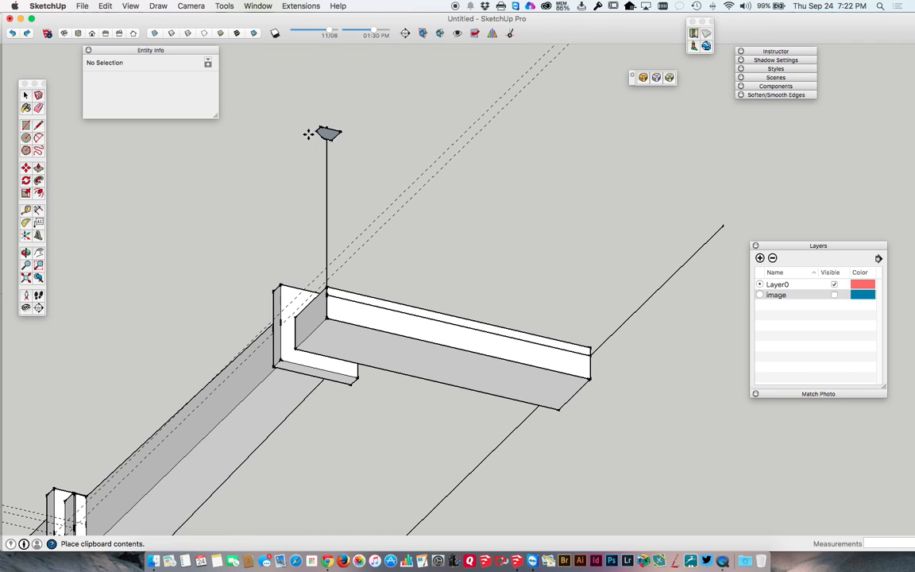
left_click(287, 116)
left_click(306, 119)
scroll(320, 124, "up", 4)
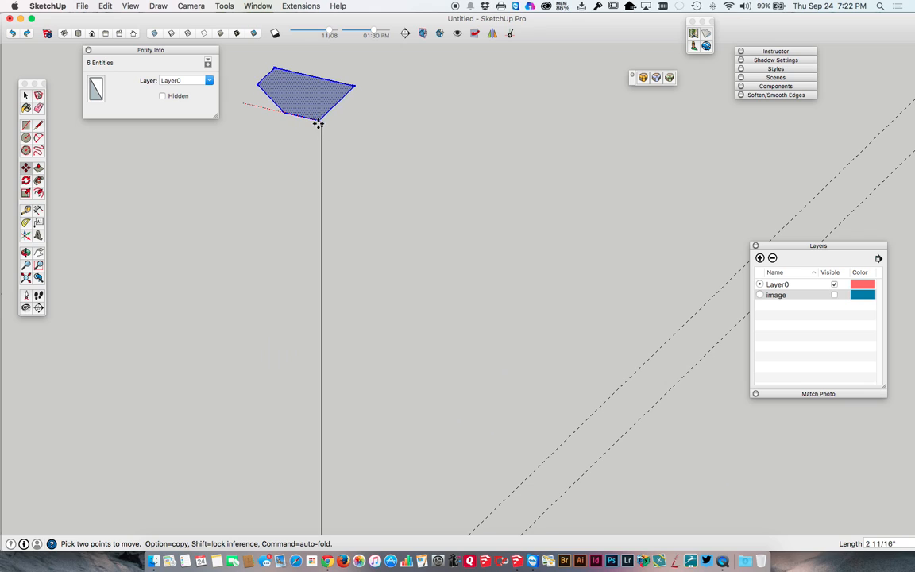
scroll(305, 163, "down", 5)
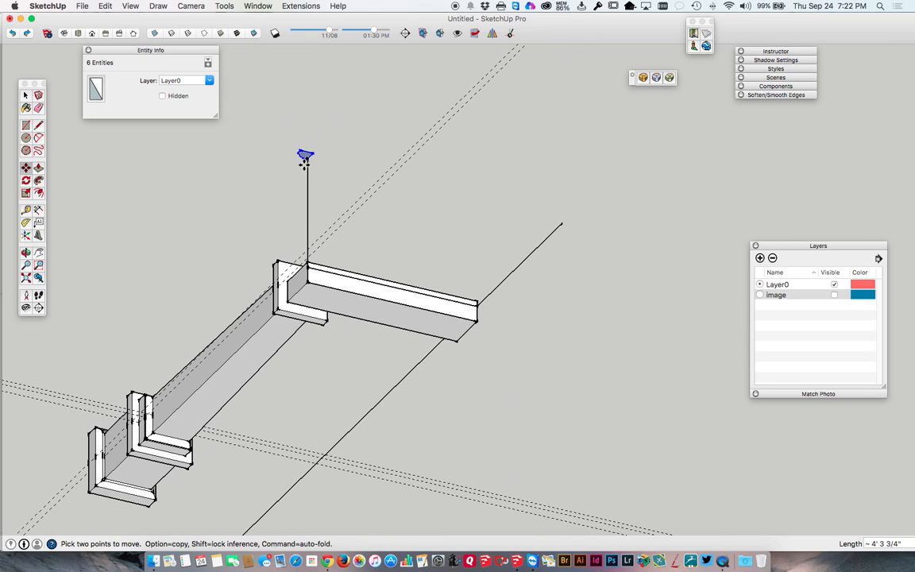
left_click(304, 159)
Sweep the molding profile with Follow Me along the 24-inch edge, the short corner edge and the beam's long front edge
key("space")
left_click(308, 203)
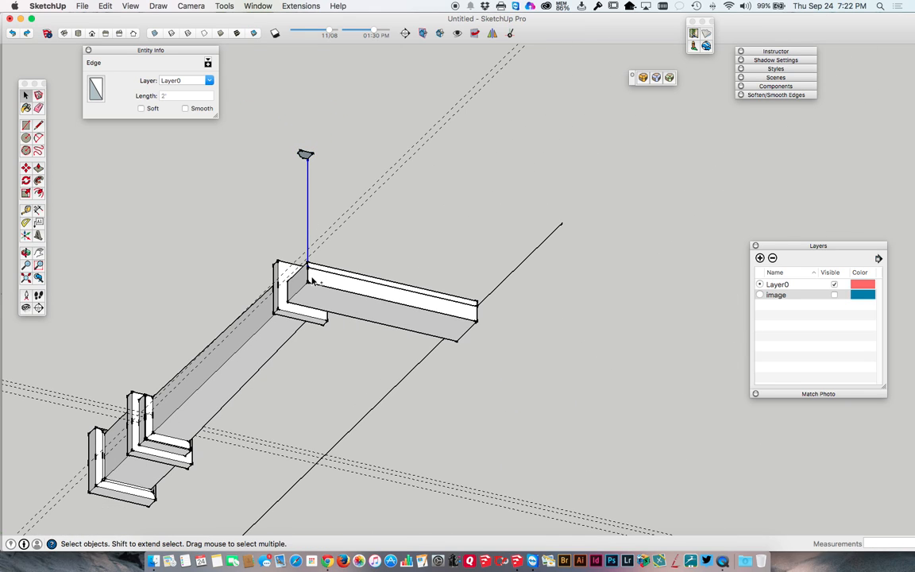
scroll(308, 268, "up", 5)
left_click(306, 260, "shift")
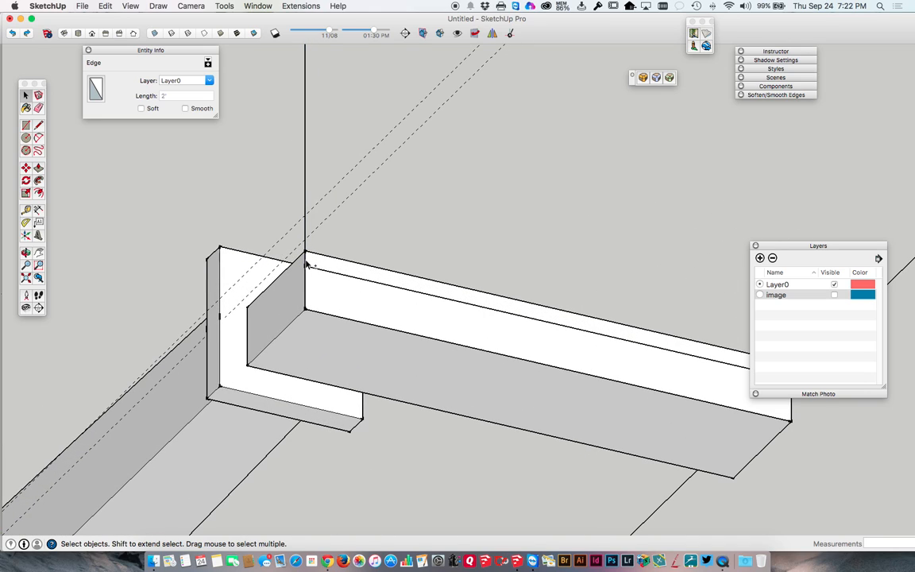
left_click(305, 260, "shift")
left_click(306, 279, "shift")
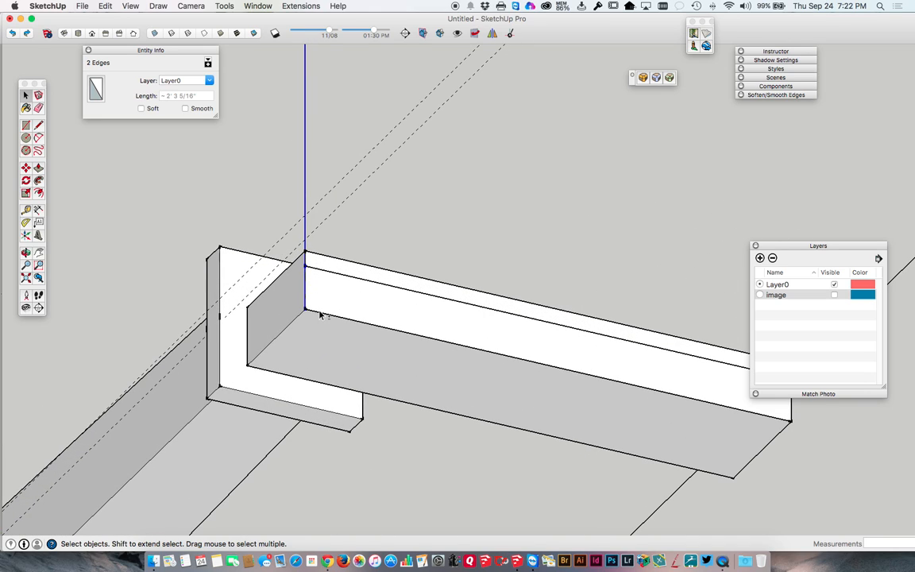
scroll(320, 313, "down", 5)
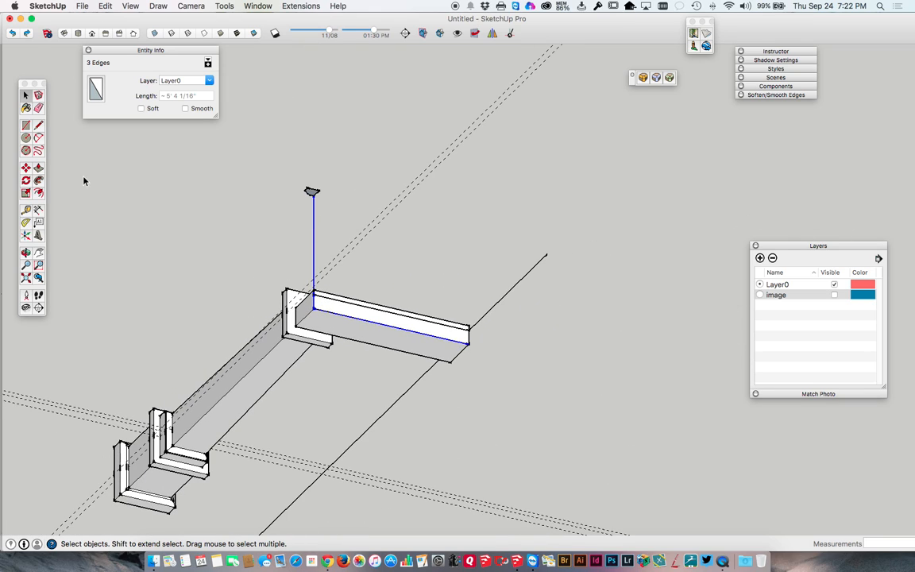
left_click(38, 181)
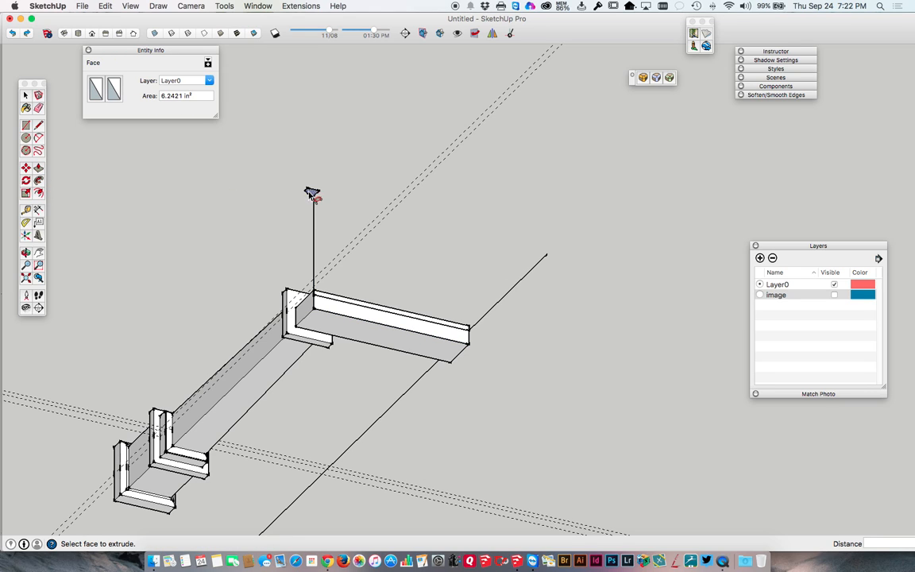
left_click(310, 193)
middle_click_drag(316, 246, 367, 306)
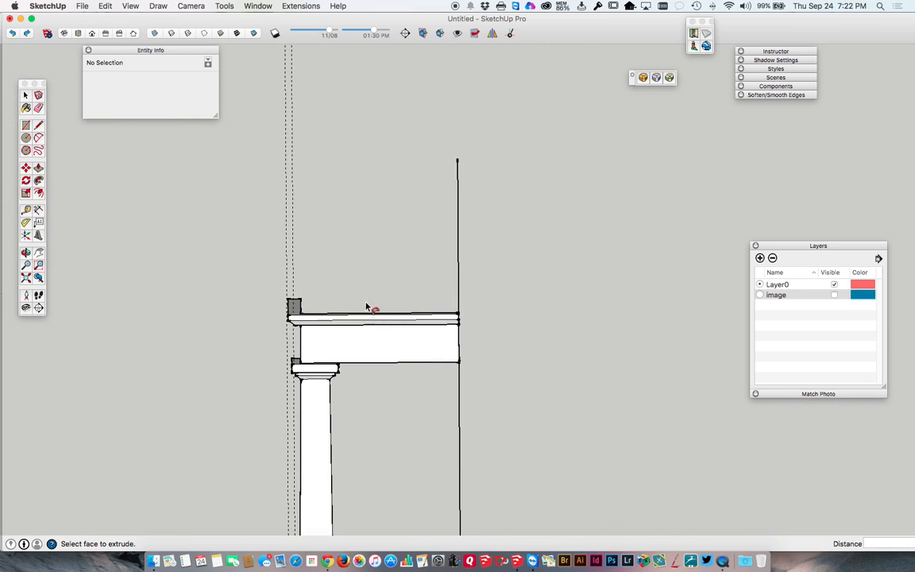
Make the image layer visible again behind the model
key("space")
scroll(363, 293, "down", 4)
middle_click_drag(378, 362, 335, 388)
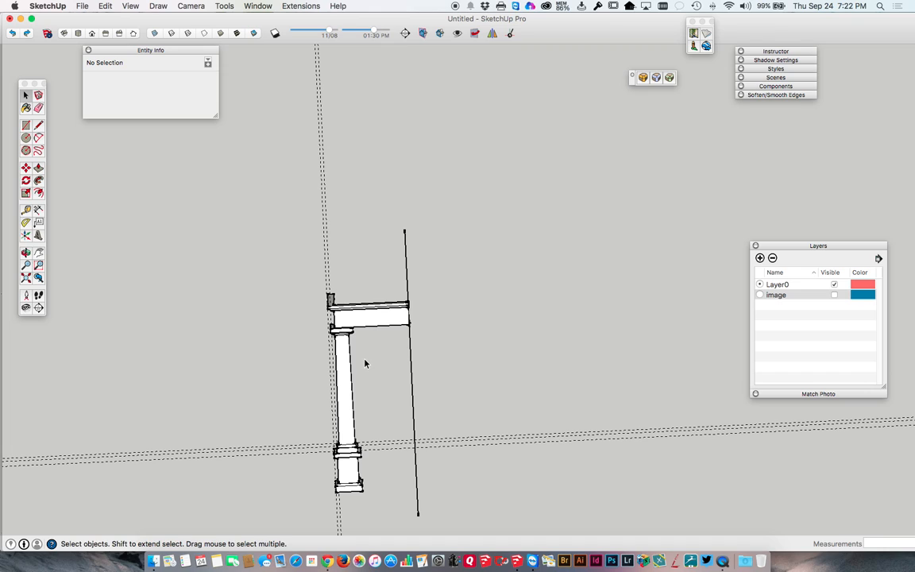
middle_click_drag(364, 363, 409, 326)
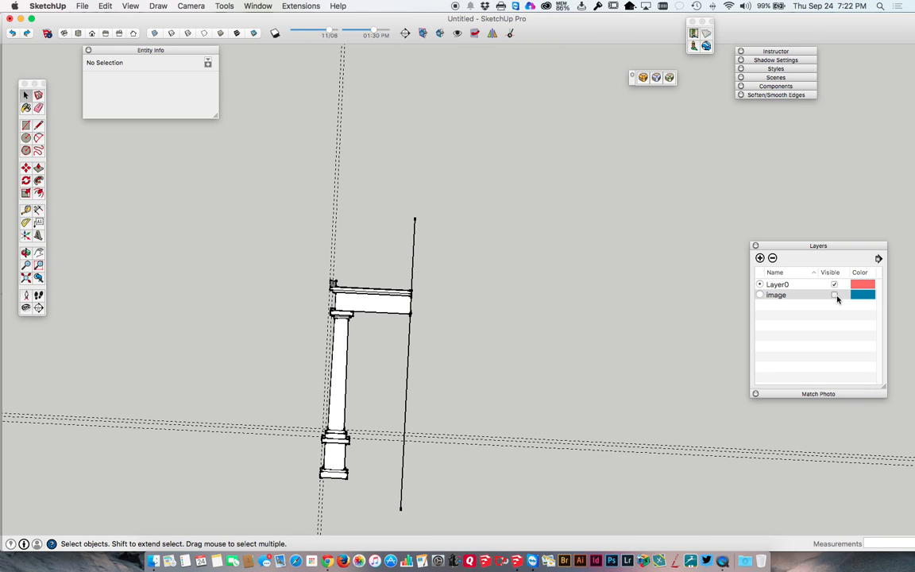
left_click(834, 295)
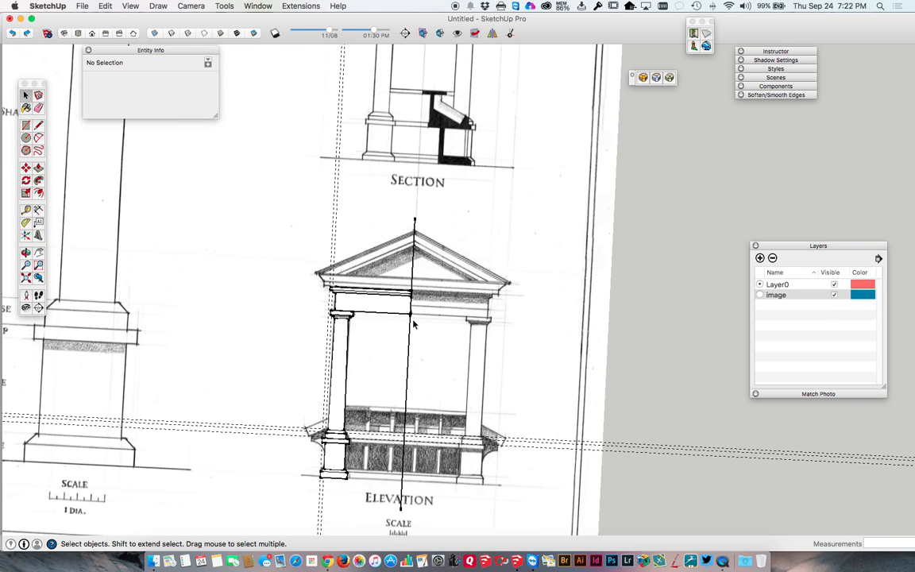
Examine the pediment in the elevation drawing and the matching cornice profile in the section drawing
middle_click_drag(415, 316, 409, 292)
scroll(410, 292, "down", 2)
scroll(338, 298, "up", 6)
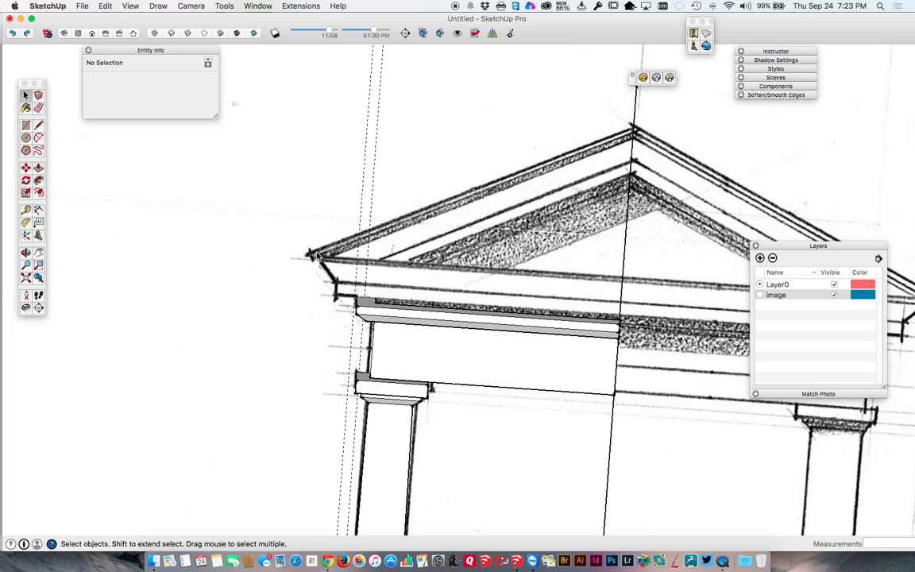
scroll(428, 250, "down", 7)
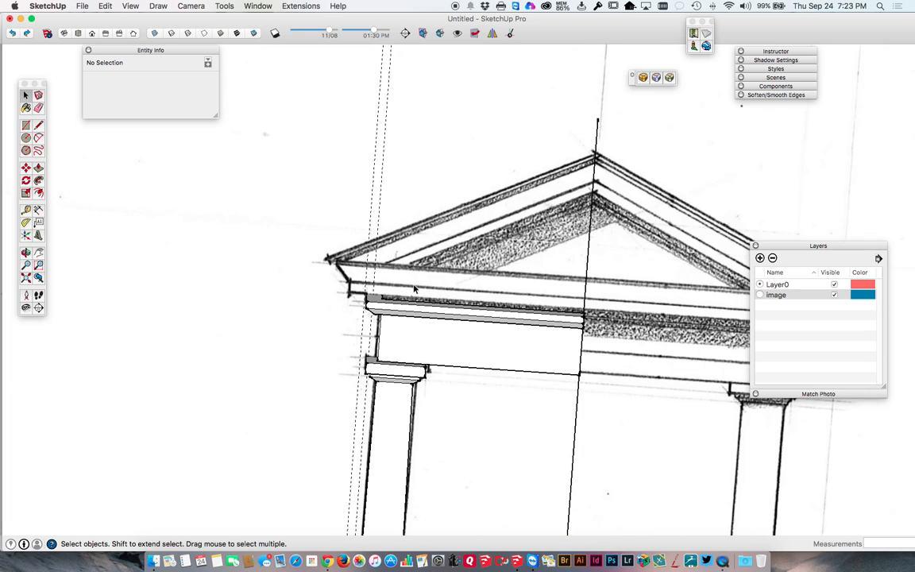
mouse_move(421, 247)
middle_mouse_down()
mouse_move(415, 237)
mouse_move(406, 404)
middle_mouse_up()
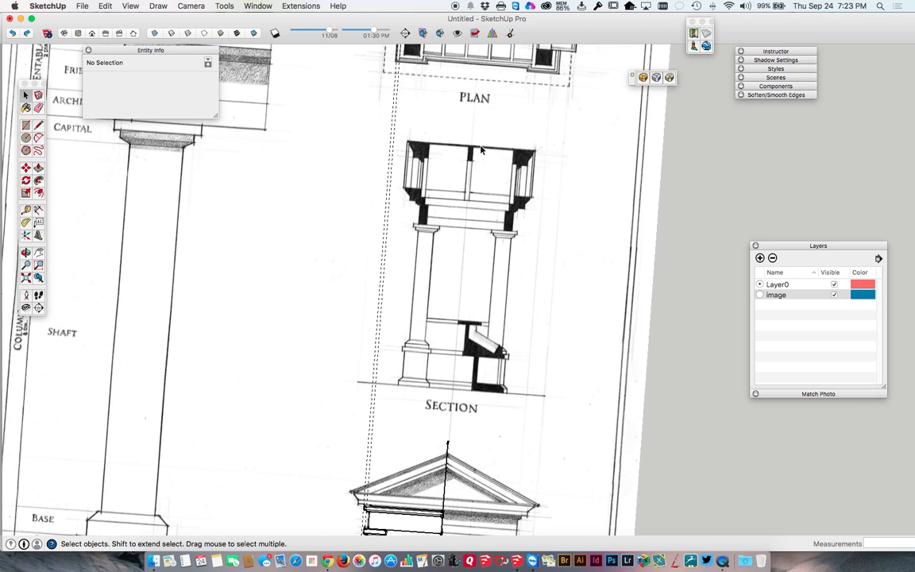
scroll(421, 153, "up", 4)
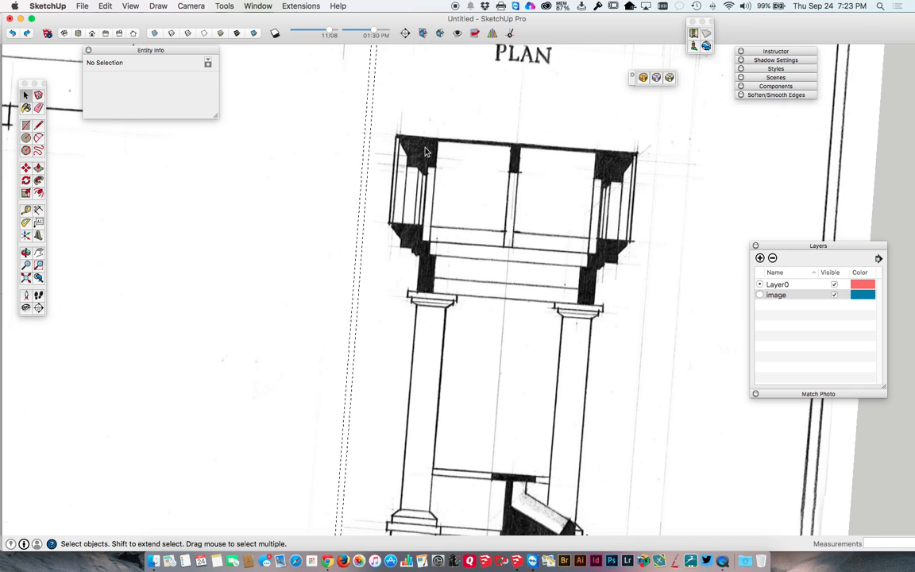
scroll(423, 154, "down", 5)
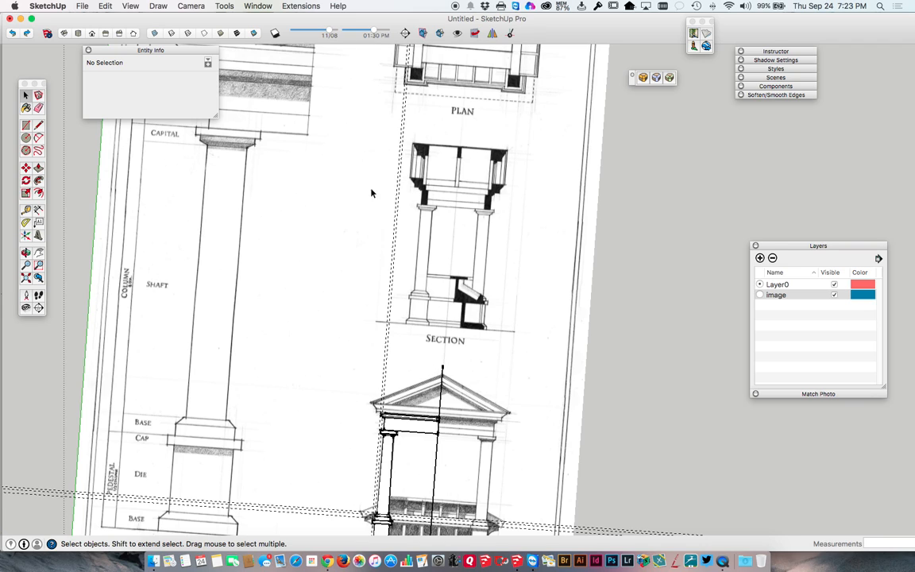
Trace the upper-left black cornice profile in the section drawing as a closed line outline about 8 13/16 inches wide across its top
middle_click_drag(369, 195, 351, 202)
scroll(336, 232, "up", 6)
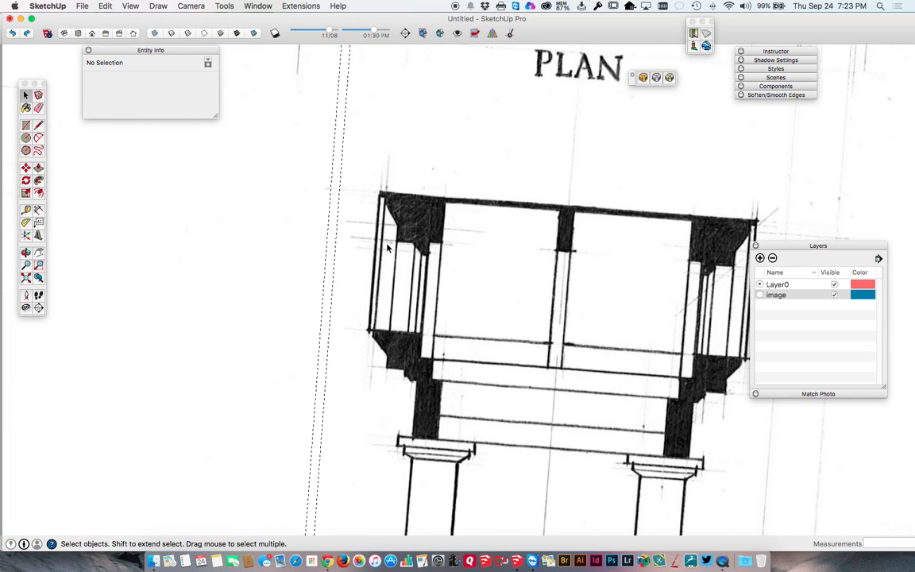
key("l")
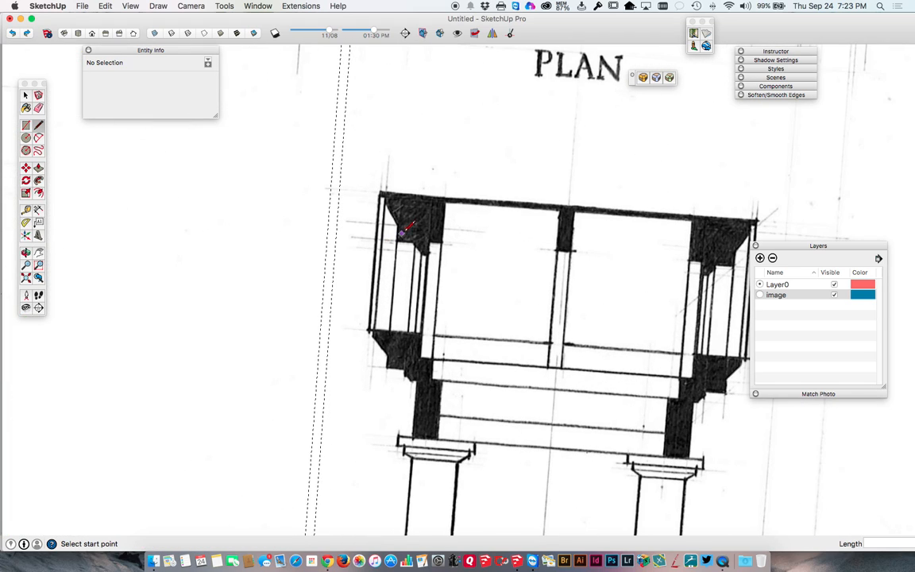
left_click(381, 191)
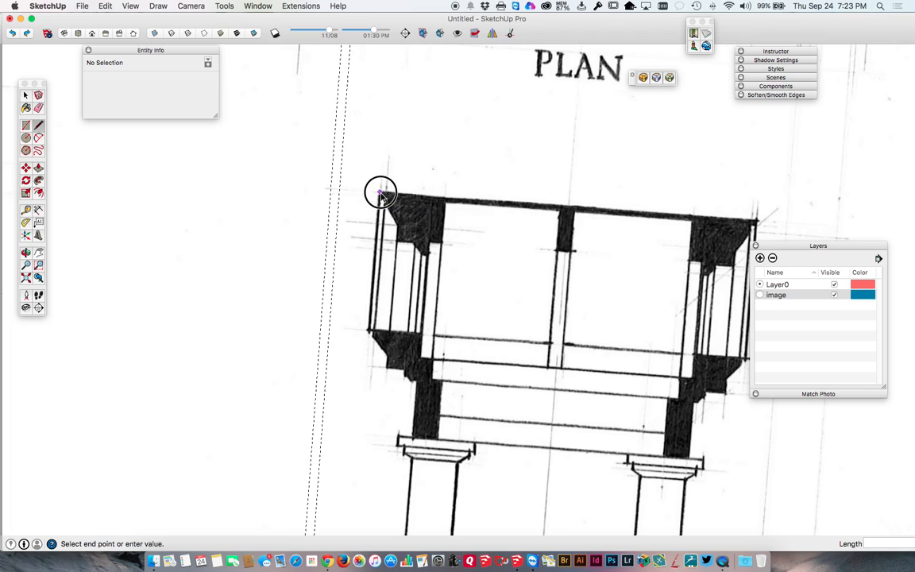
scroll(380, 190, "up", 3)
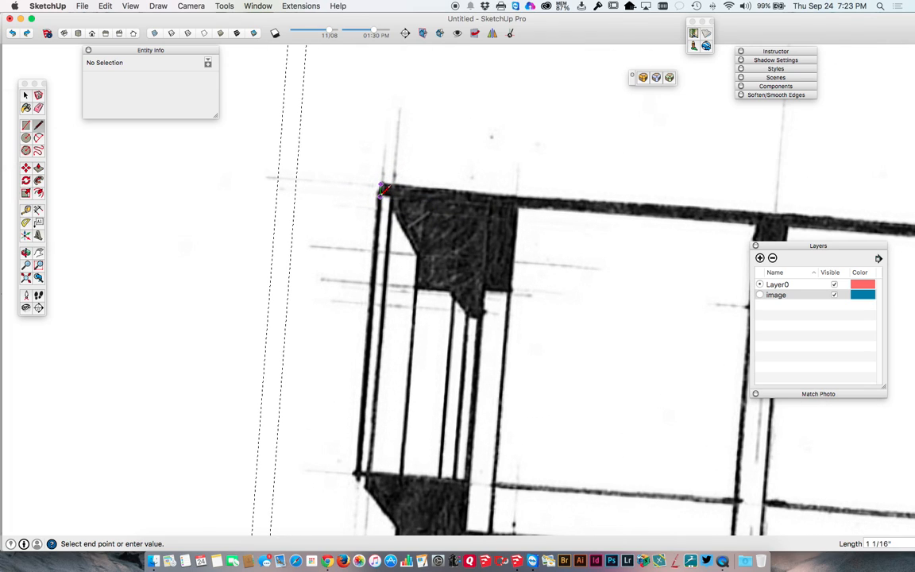
left_click(390, 195)
left_click(416, 254)
left_click(414, 286)
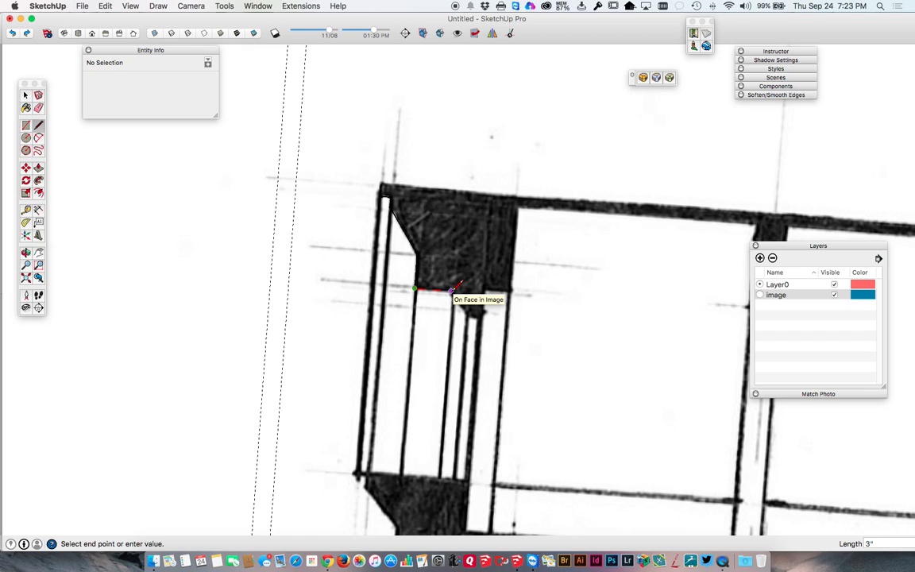
left_click(453, 291)
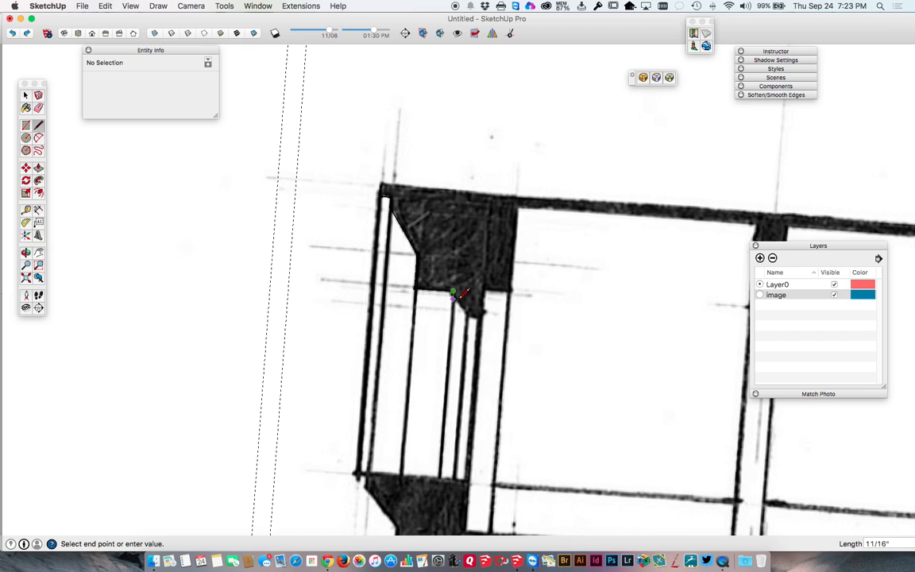
left_click(468, 314)
left_click(479, 314)
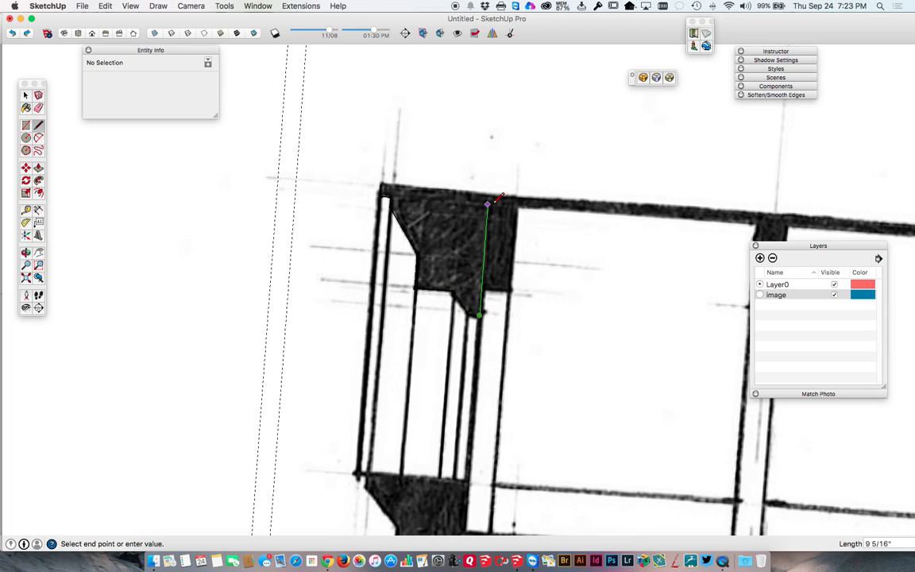
left_click(382, 182)
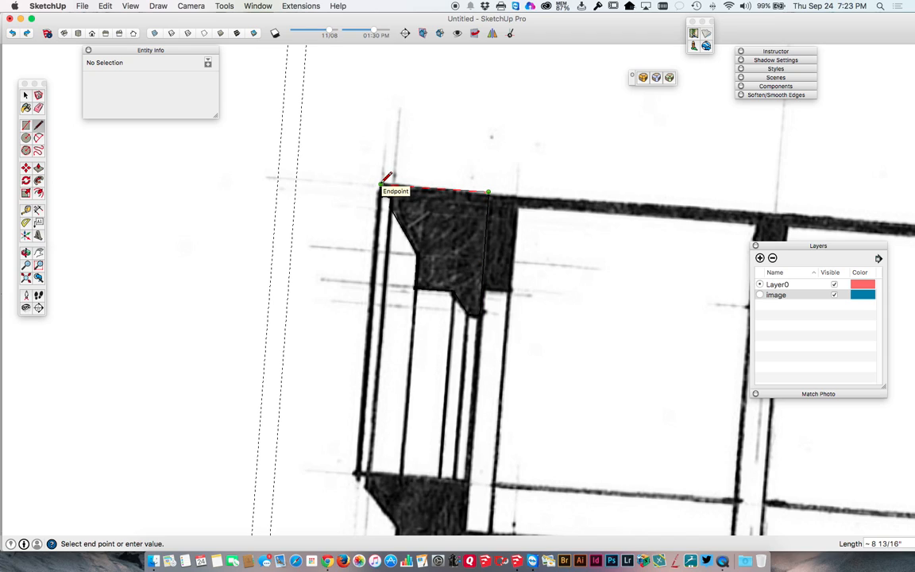
left_click(382, 183)
Move the traced cornice profile with its bounding edges about 12' 7" down the sheet to just above the elevation pediment's left slope
key("space")
left_click(442, 220)
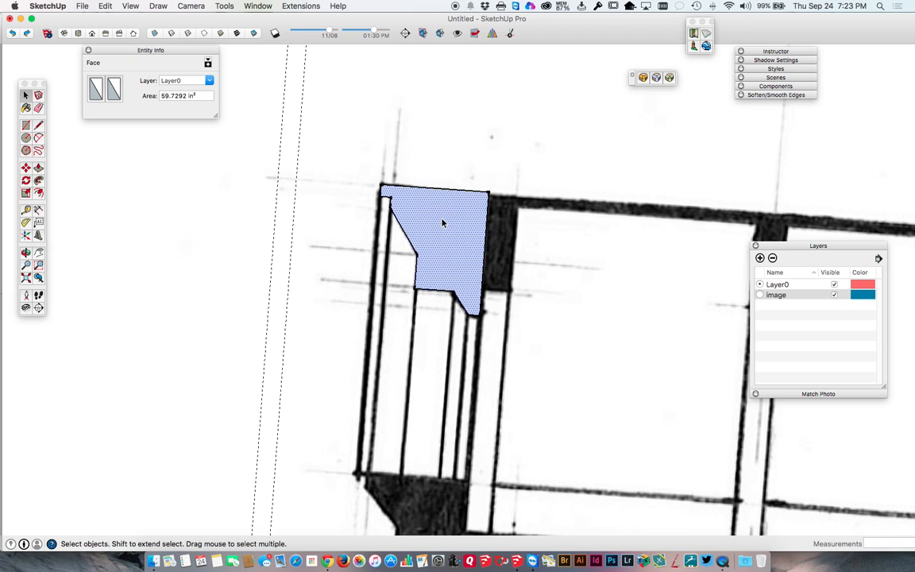
double_click(443, 223)
scroll(443, 222, "down", 4)
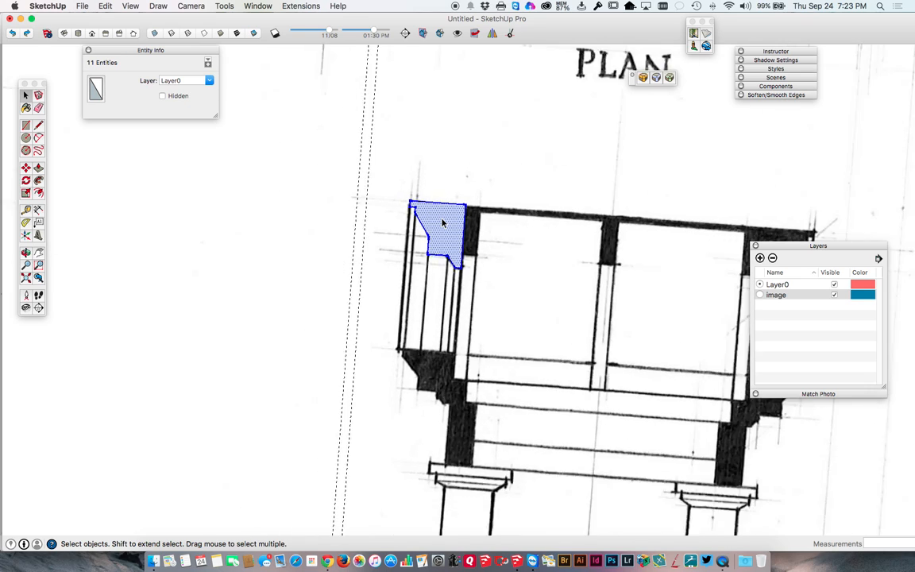
scroll(443, 222, "down", 3)
key("m")
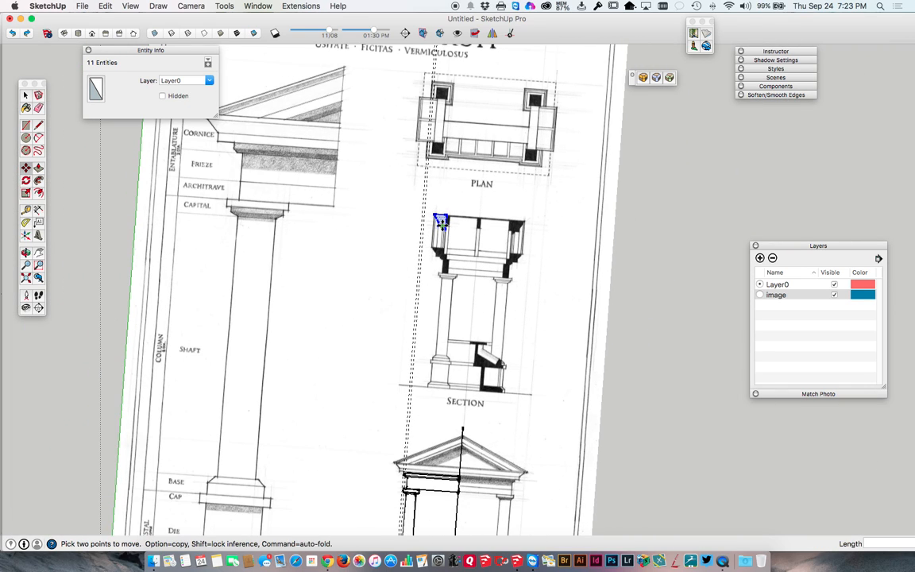
left_click(444, 226)
scroll(439, 428, "up", 5)
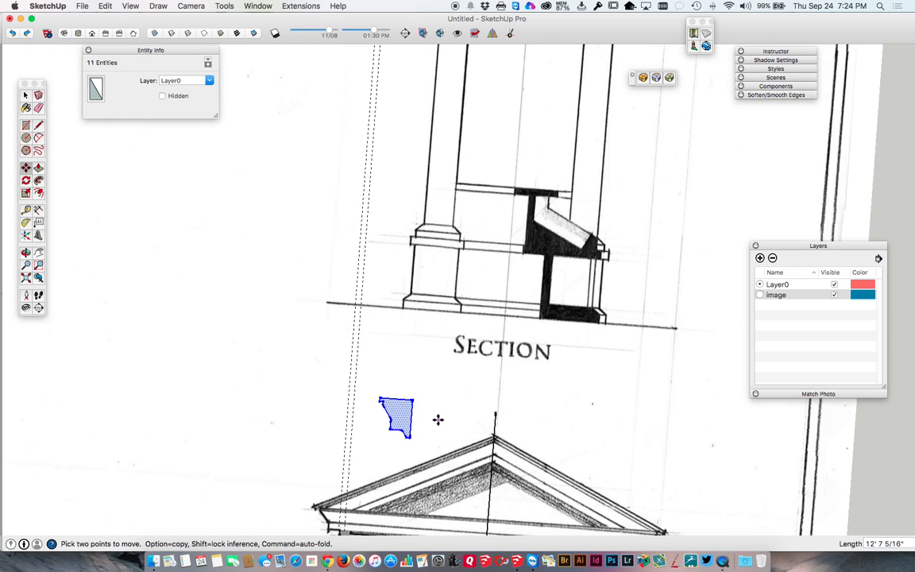
middle_click_drag(438, 420, 409, 239)
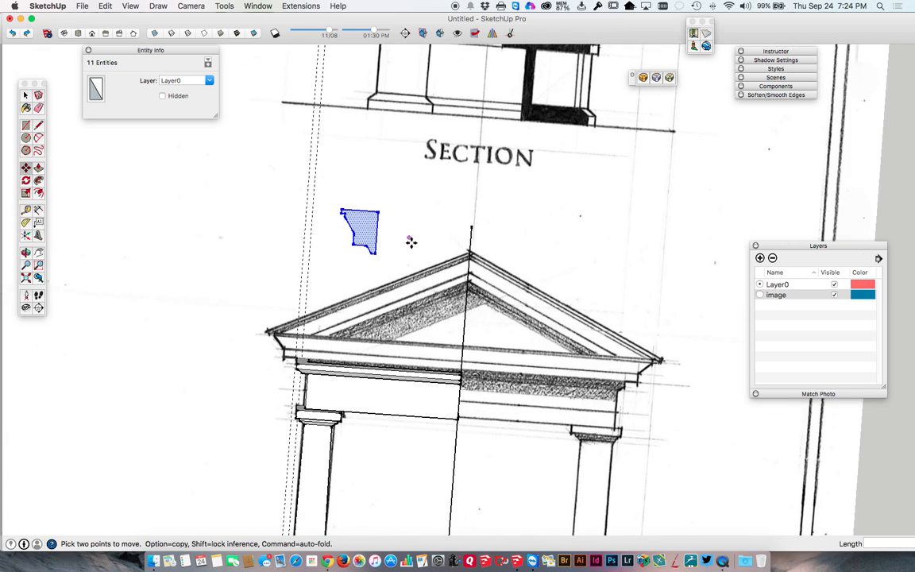
Push/Pull the cornice profile about 13 feet up from the drawing into a long molding bar
key("l")
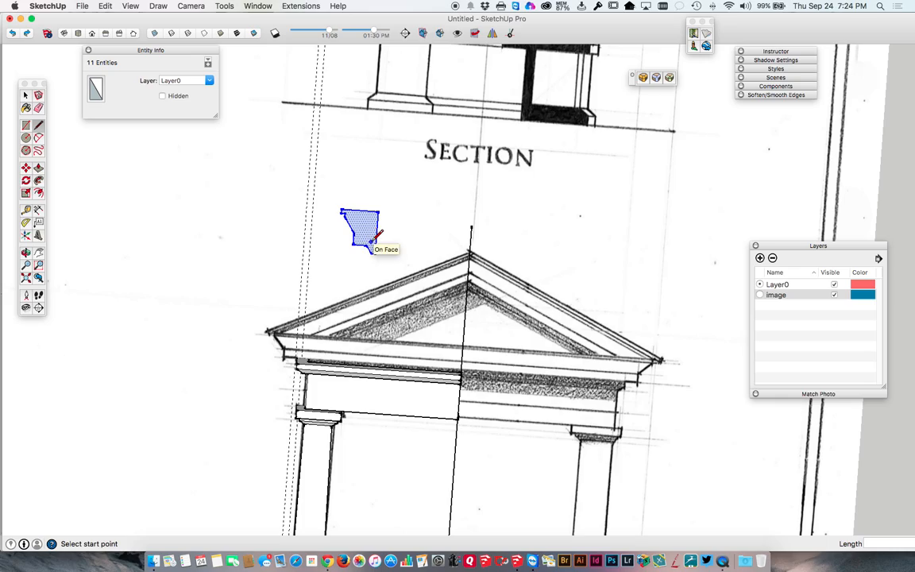
mouse_move(371, 241)
middle_mouse_down()
mouse_move(406, 200)
mouse_move(251, 227)
mouse_move(435, 245)
mouse_move(484, 261)
mouse_move(468, 157)
mouse_move(478, 92)
mouse_move(481, 195)
middle_mouse_up()
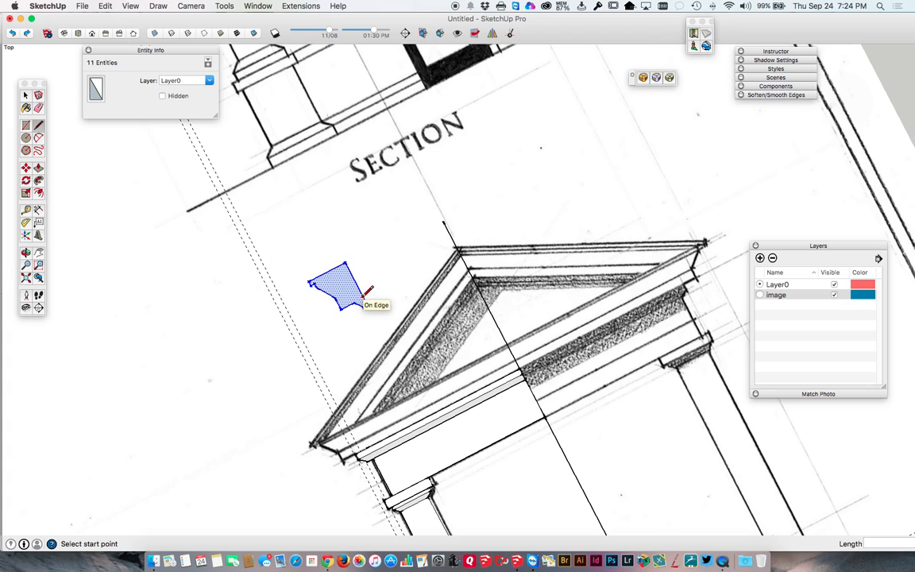
key("p")
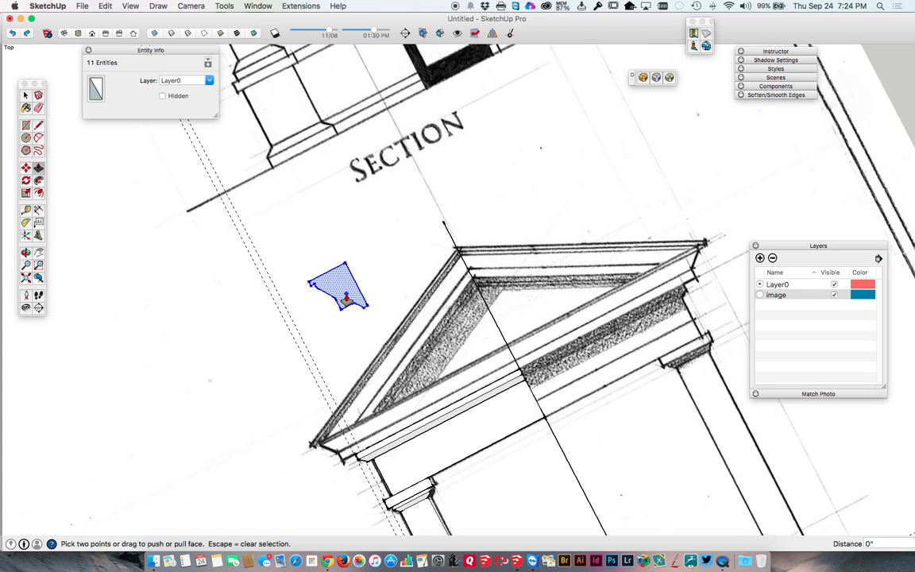
left_click(346, 294)
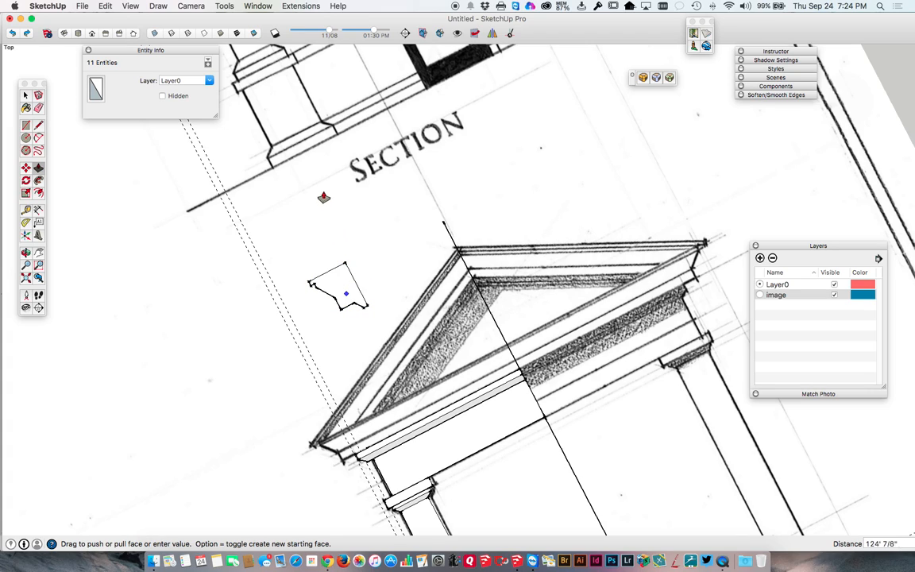
middle_click_drag(352, 277, 361, 134)
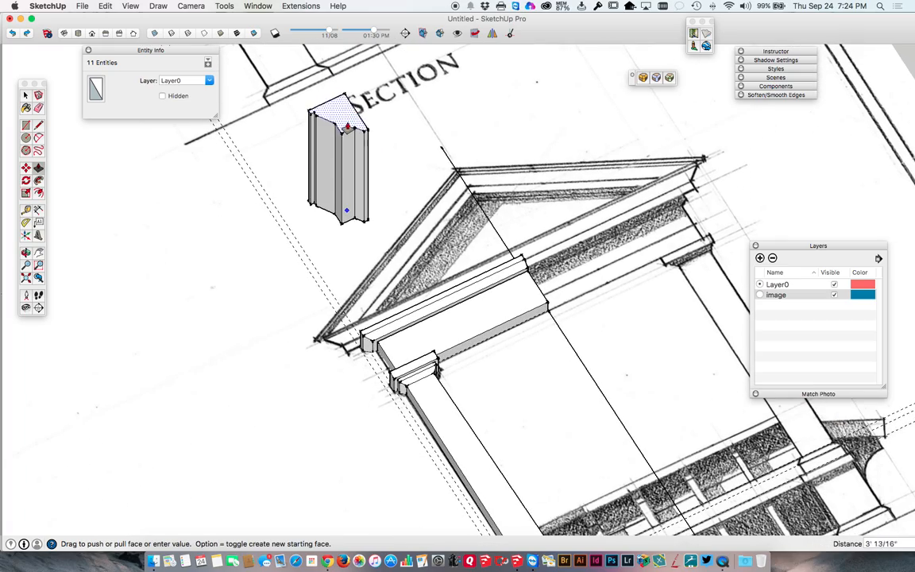
scroll(348, 132, "down", 5)
scroll(346, 150, "down", 5)
mouse_move(349, 75)
middle_mouse_down()
mouse_move(357, 184)
mouse_move(359, 167)
middle_mouse_up()
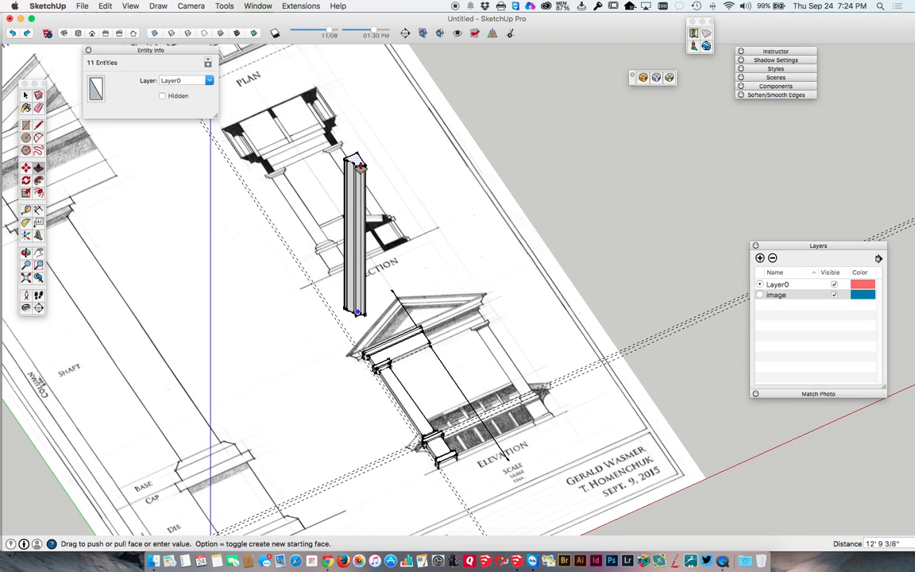
left_click(360, 165)
Make the whole extruded molding bar into a group
key("space")
left_click(360, 164)
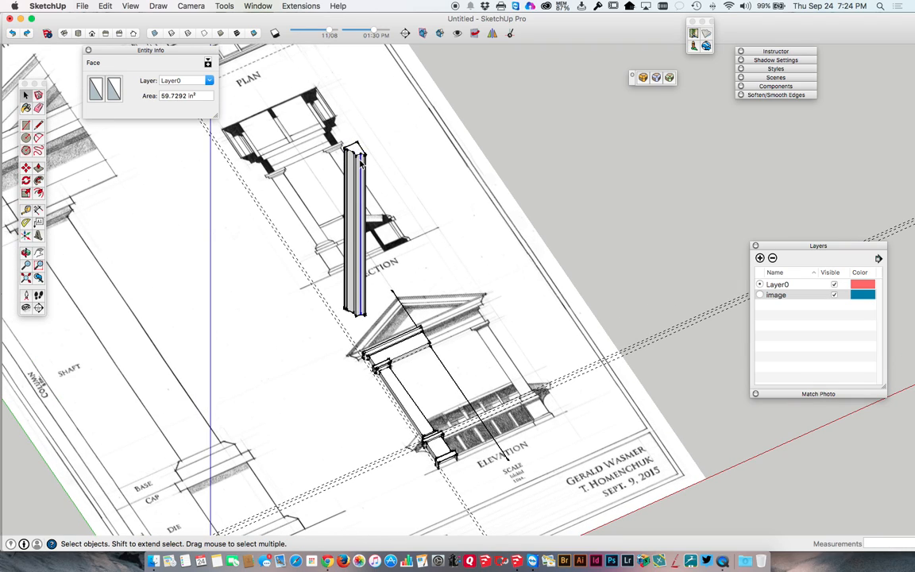
triple_click(360, 163)
right_click(359, 161)
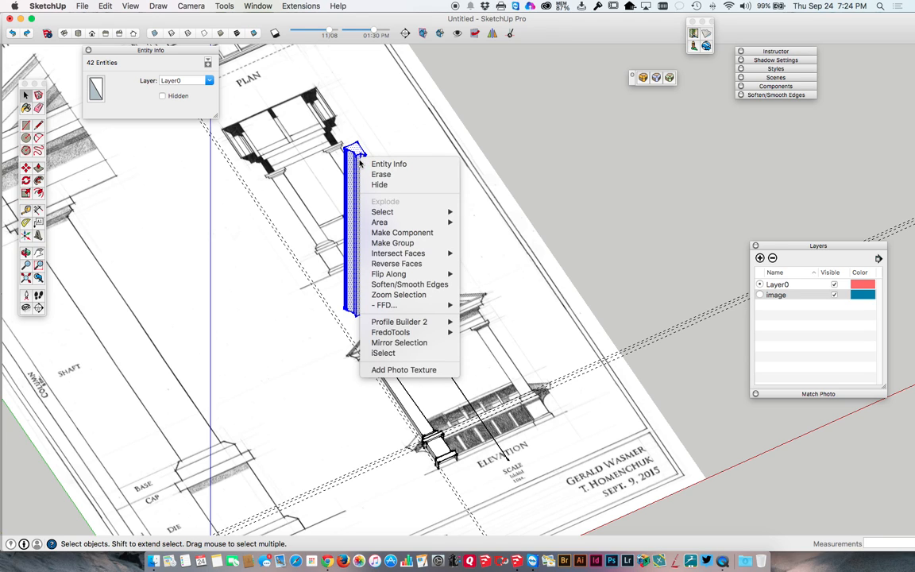
left_click(381, 246)
Try rotating the molding group 90 degrees about its lower front corner, perpendicular to the green axis
middle_click_drag(390, 252, 365, 252)
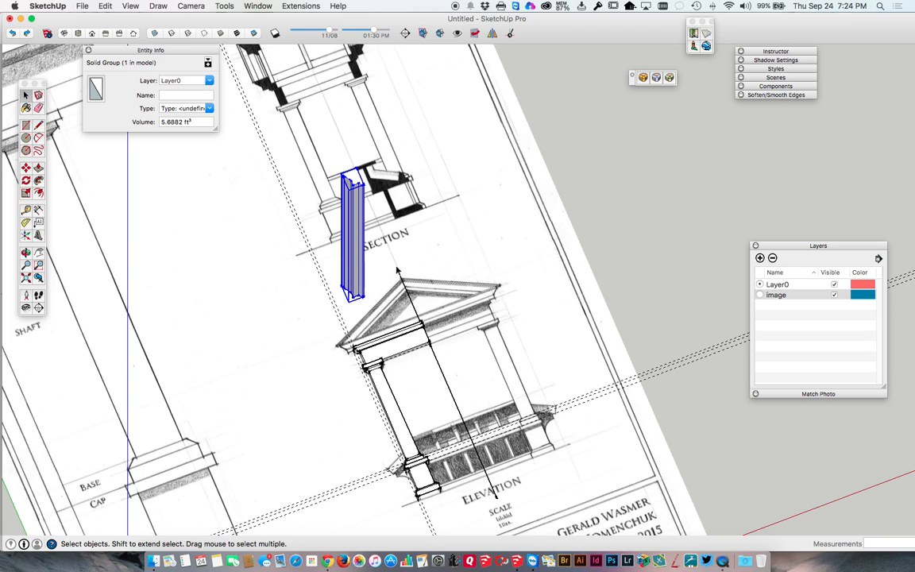
key("q")
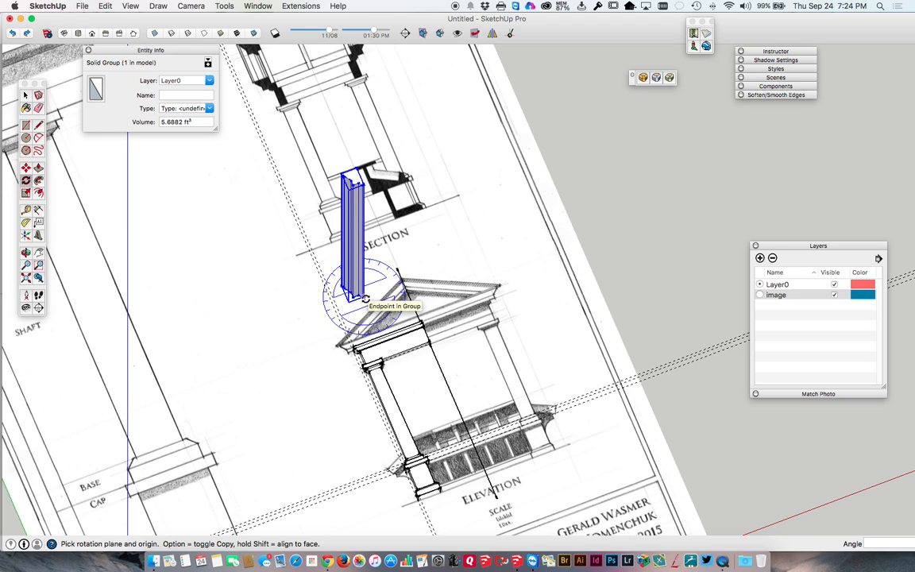
scroll(364, 298, "up", 5)
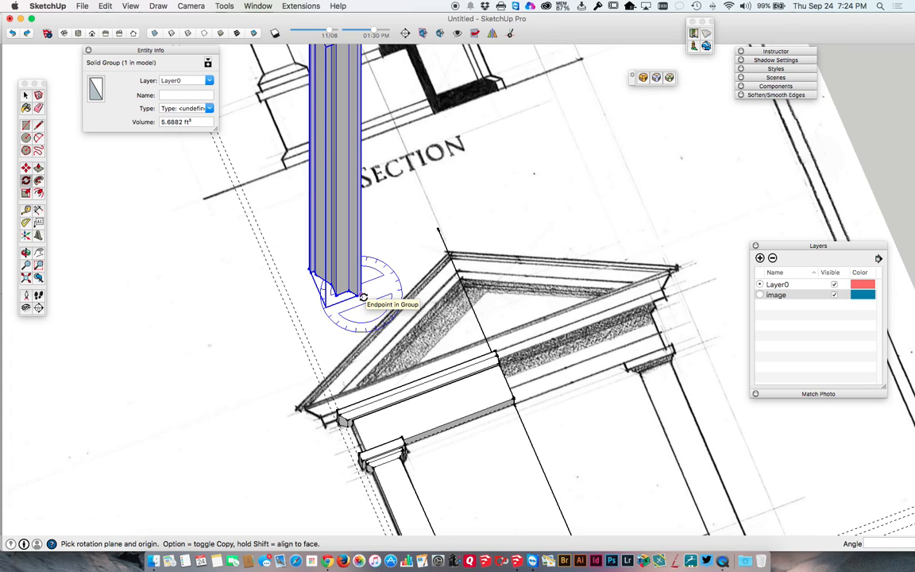
left_click(364, 298)
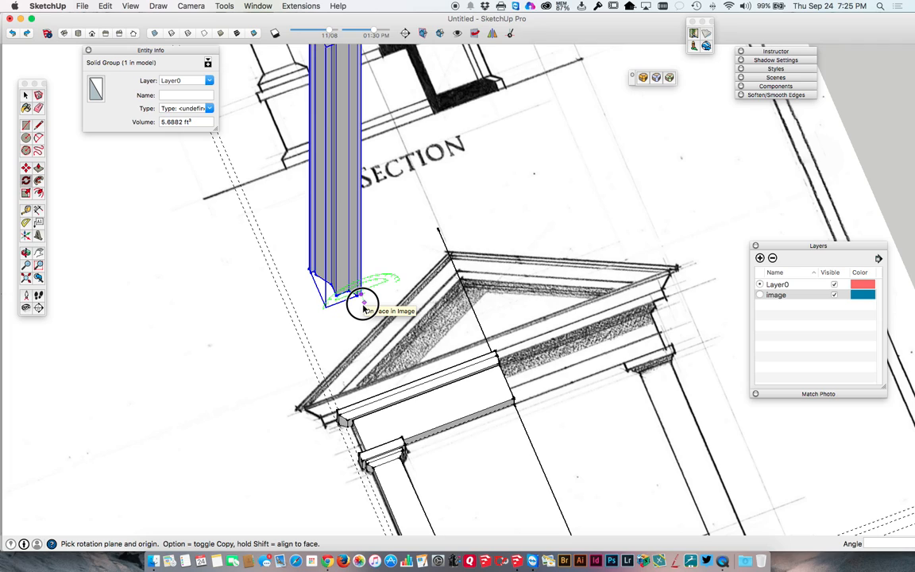
left_click_drag(362, 302, 314, 311)
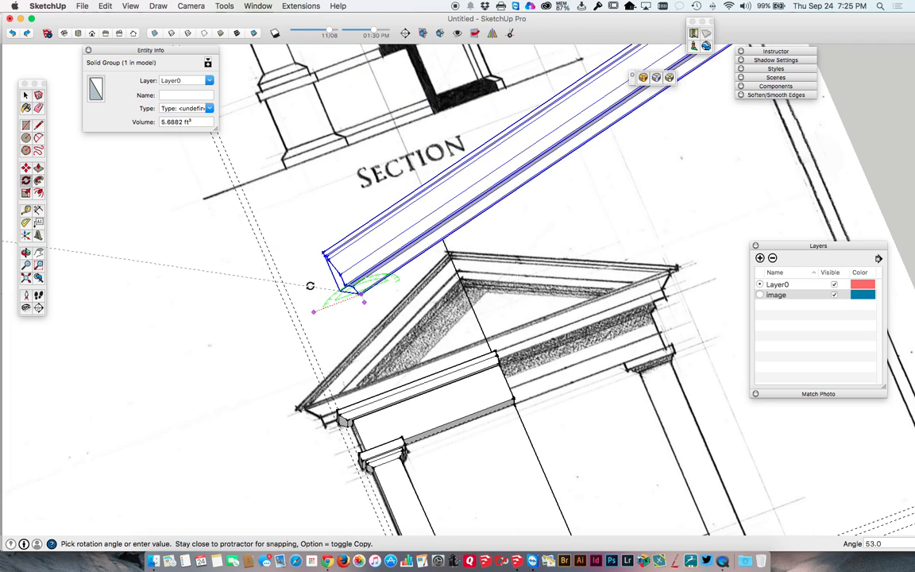
left_click_drag(327, 264, 360, 237)
left_click(360, 236)
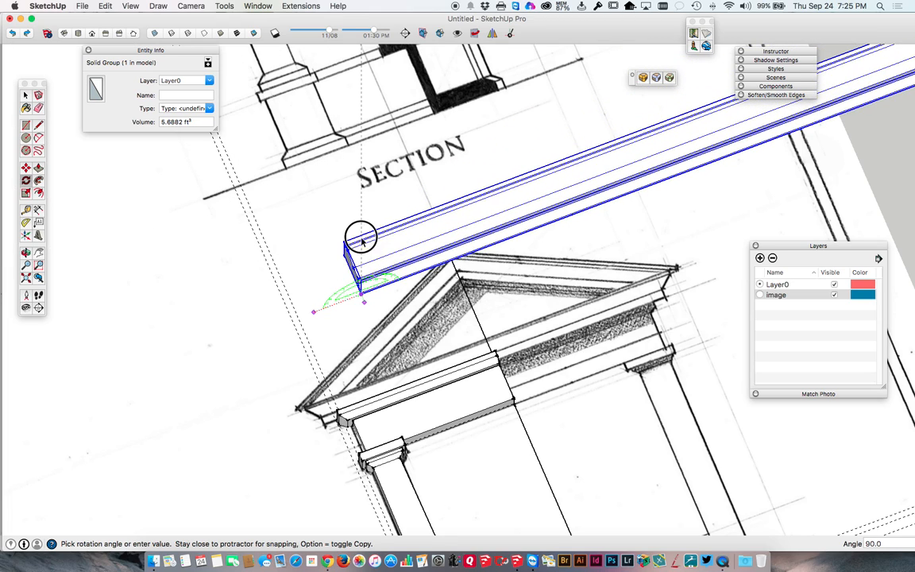
key("super+z")
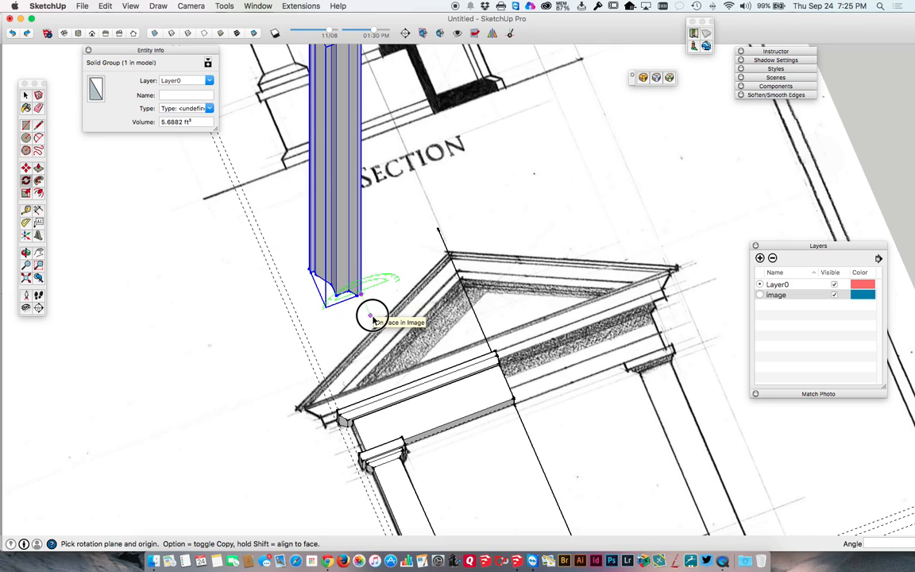
Rotate the molding group 90 degrees about its lower front corner, perpendicular to the green axis, to lay it flat over the drawing
left_click(331, 297)
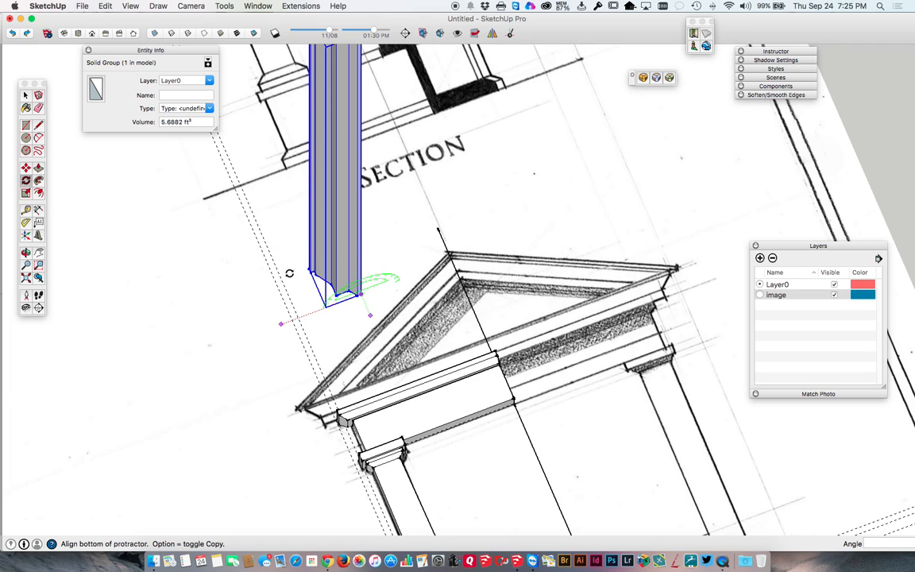
left_click(289, 274)
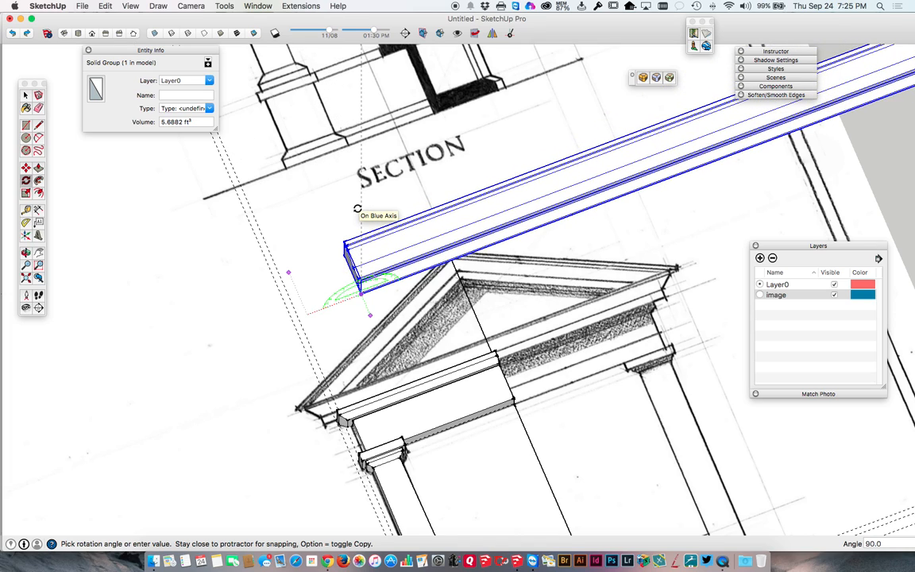
left_click(357, 208)
Move the molding group about 11' 10" by its far end's upper corner onto the vertical centerline at the pediment apex
mouse_move(357, 283)
middle_mouse_down()
mouse_move(388, 261)
mouse_move(408, 74)
mouse_move(325, 240)
mouse_move(314, 289)
mouse_move(351, 285)
middle_mouse_up()
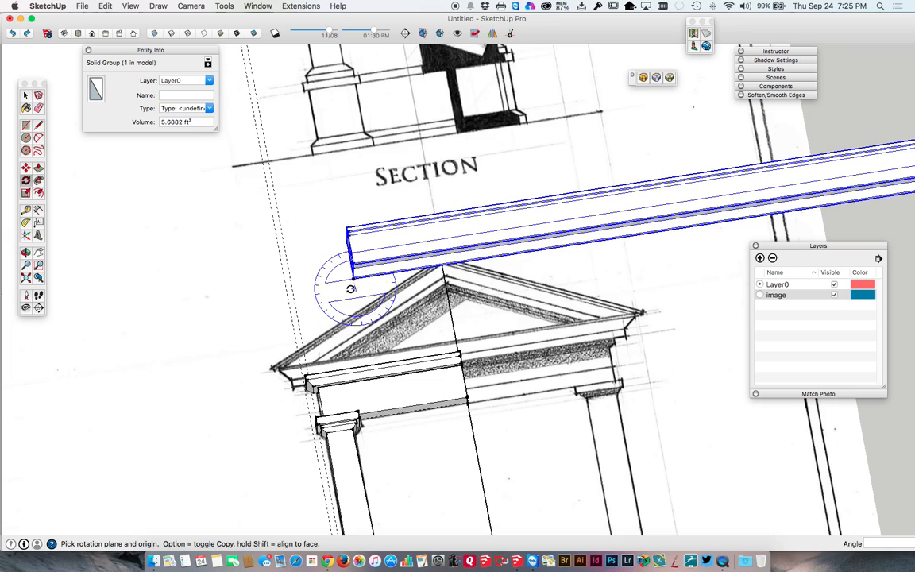
scroll(347, 286, "down", 5)
middle_click_drag(568, 272, 263, 289)
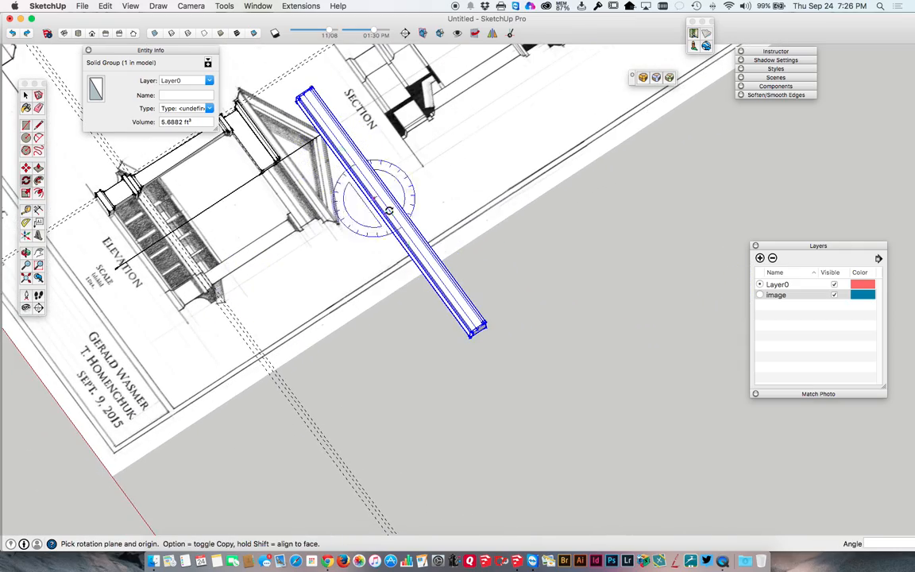
key("m")
scroll(499, 331, "up", 5)
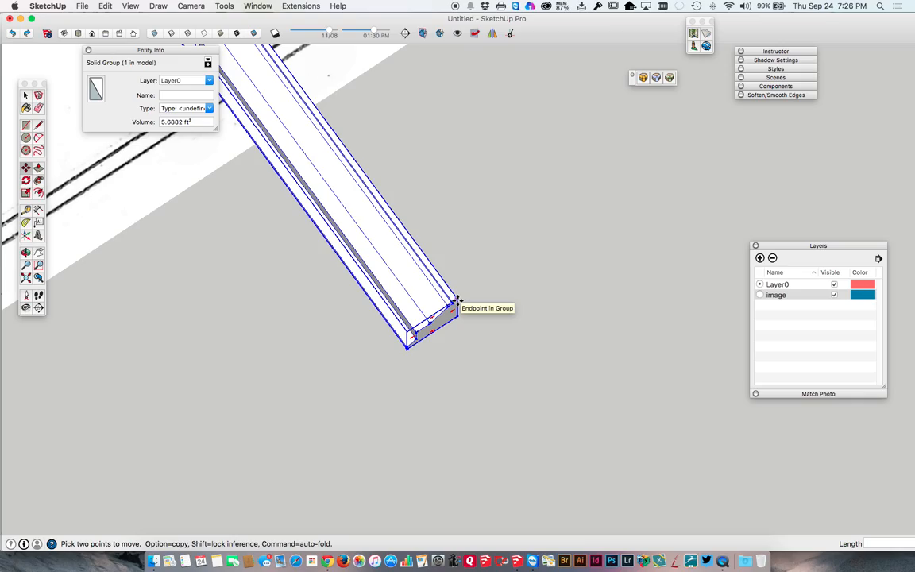
left_click(456, 300)
scroll(455, 302, "down", 10)
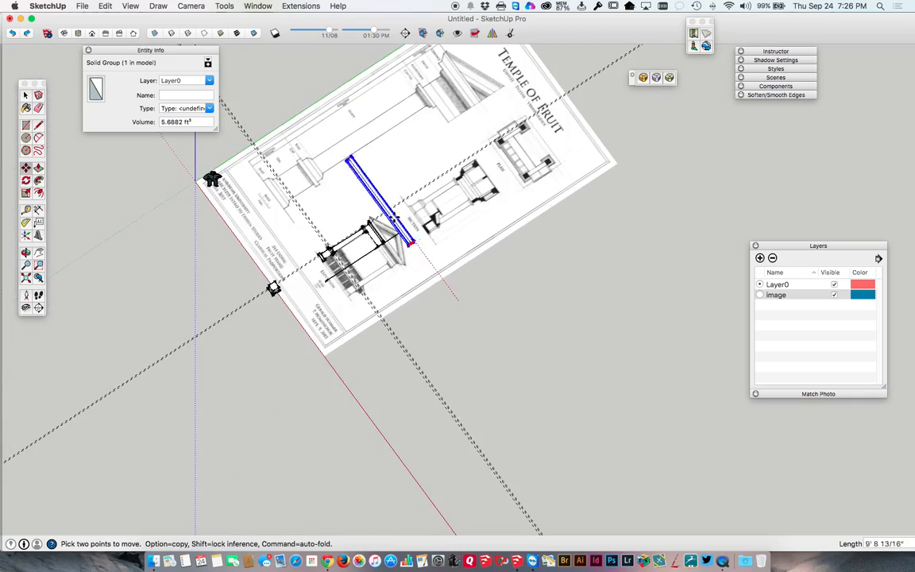
scroll(381, 230, "up", 10)
scroll(384, 232, "up", 6)
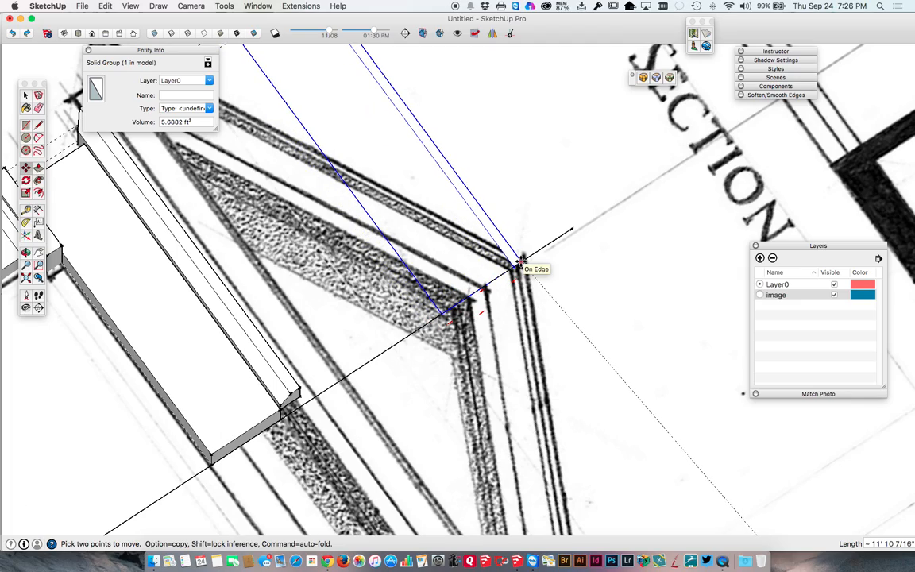
left_click(520, 261)
In top view, rotate the molding group about 25.9 degrees around the apex corner to follow the drawn left slope of the pediment
scroll(522, 284, "down", 8)
scroll(522, 284, "up", 2)
mouse_move(521, 285)
middle_mouse_down()
mouse_move(461, 221)
mouse_move(437, 106)
mouse_move(429, 158)
mouse_move(443, 135)
mouse_move(529, 372)
mouse_move(547, 321)
middle_mouse_up()
scroll(546, 321, "up", 3)
scroll(546, 321, "down", 3)
scroll(546, 321, "up", 1)
scroll(546, 322, "down", 3)
key("q")
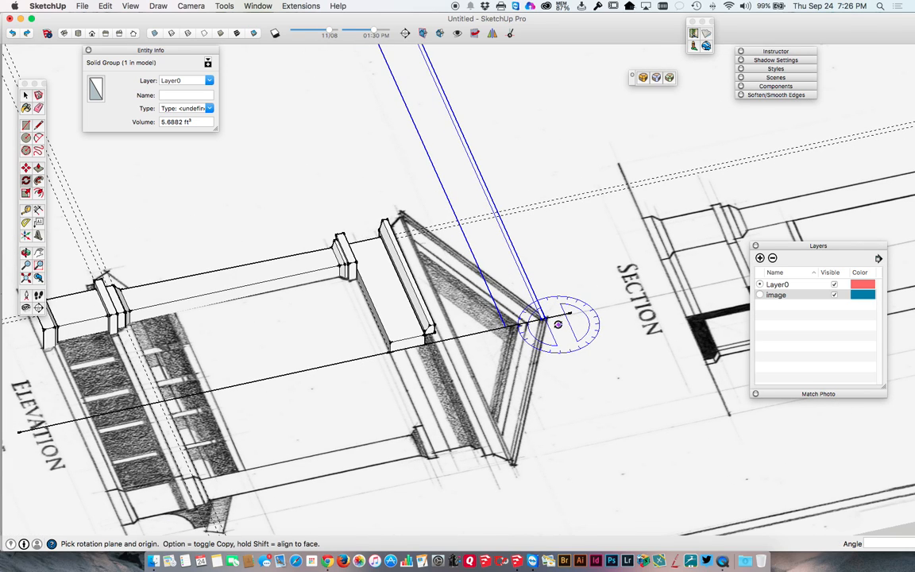
scroll(548, 319, "up", 3)
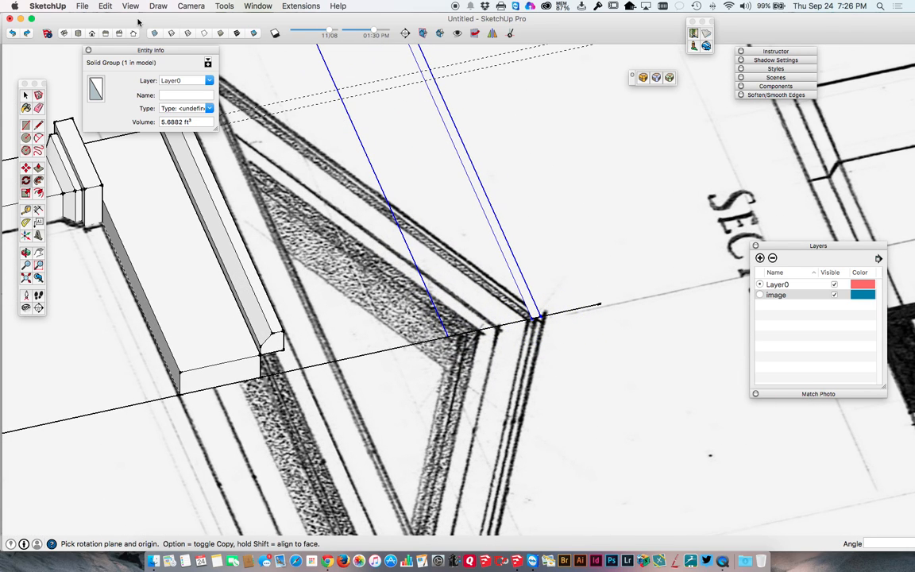
left_click(78, 34)
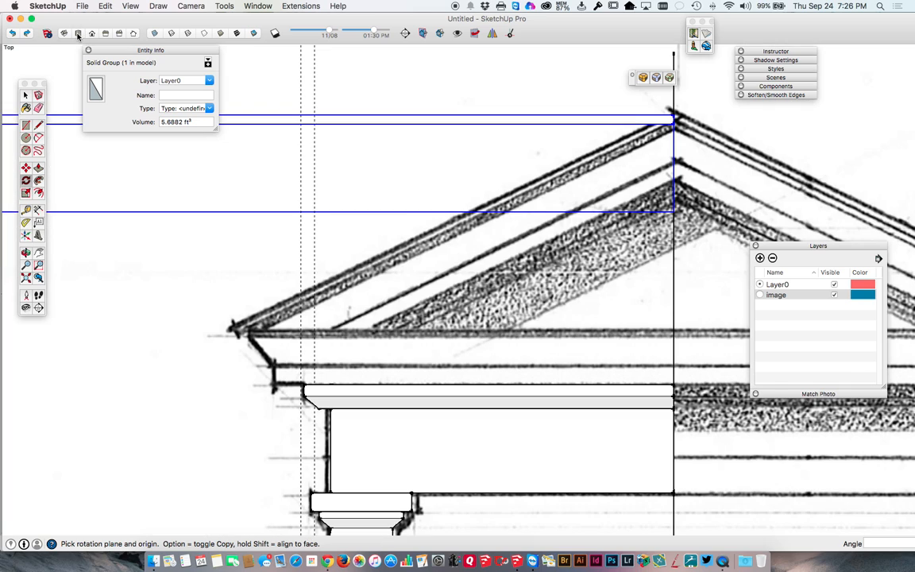
scroll(484, 311, "down", 3)
scroll(583, 189, "up", 3)
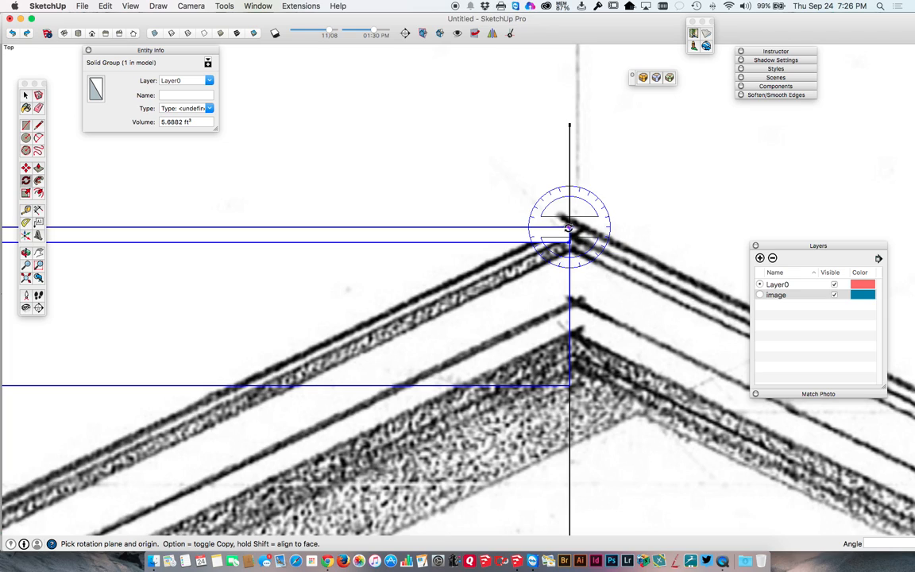
left_click(569, 229)
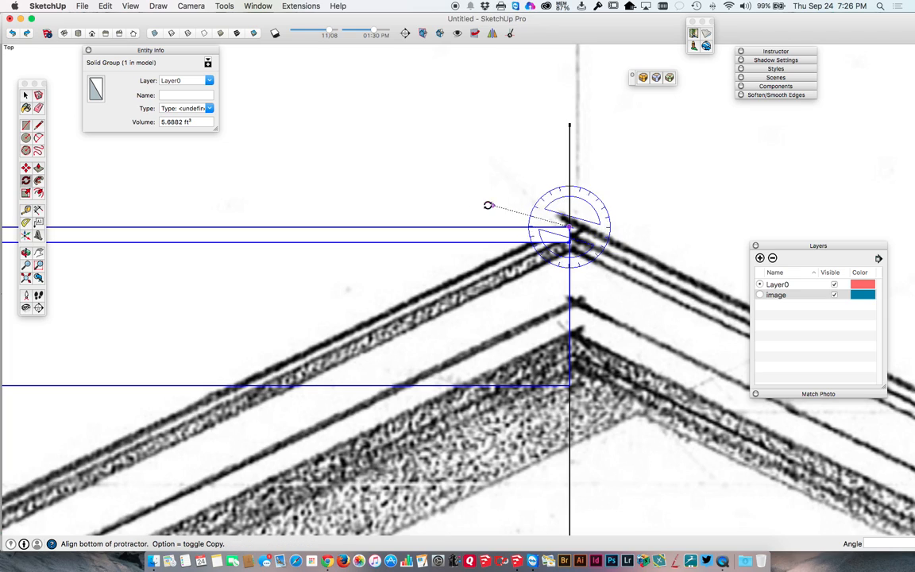
left_click(184, 227)
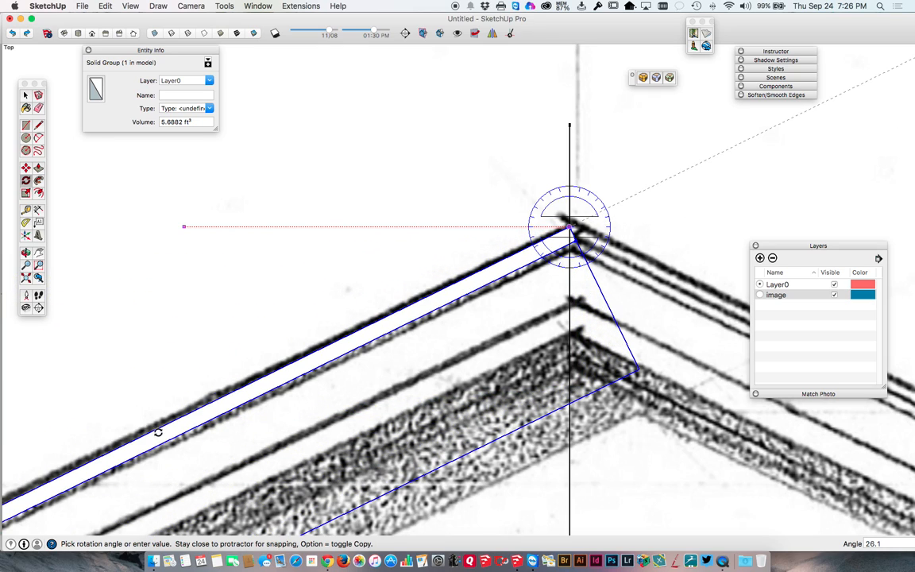
scroll(152, 424, "down", 5)
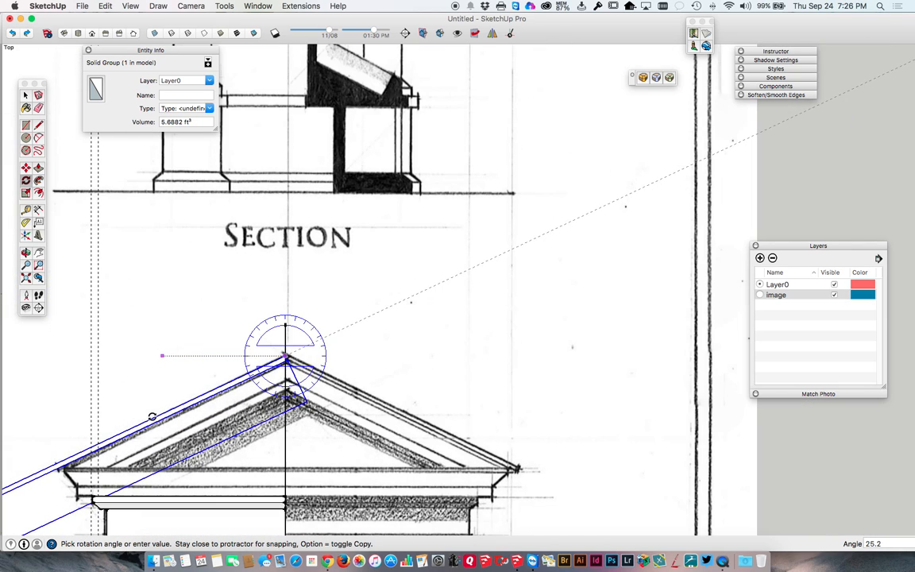
scroll(50, 460, "up", 6)
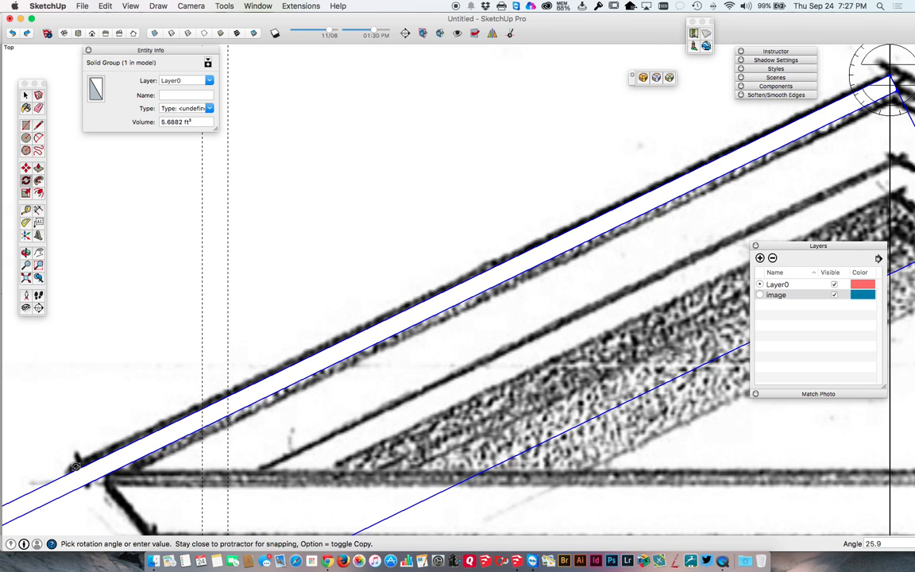
scroll(76, 467, "down", 5)
left_click(76, 467)
key("space")
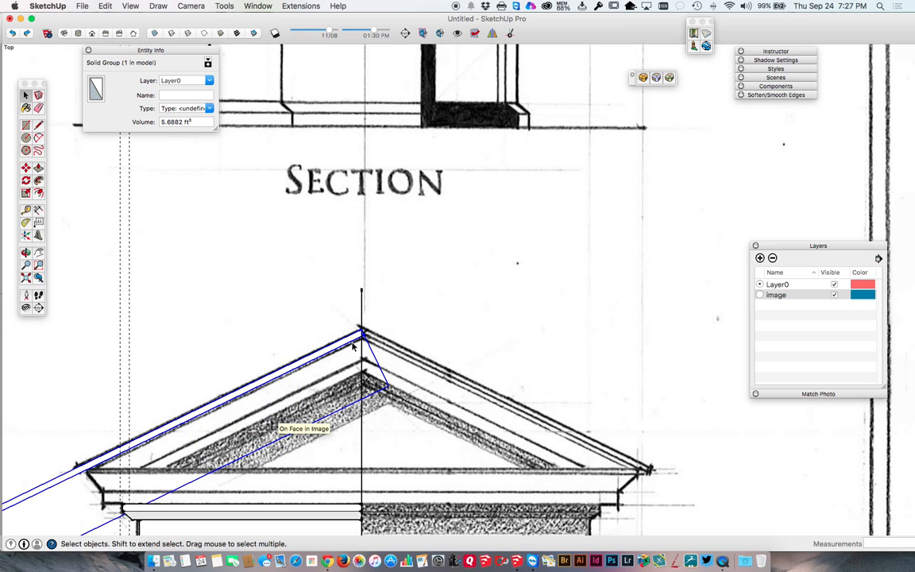
Examine how the sloped molding's end crosses the centerline at the apex and how far it runs past the pediment's left corner
scroll(352, 344, "up", 3)
scroll(351, 344, "up", 1)
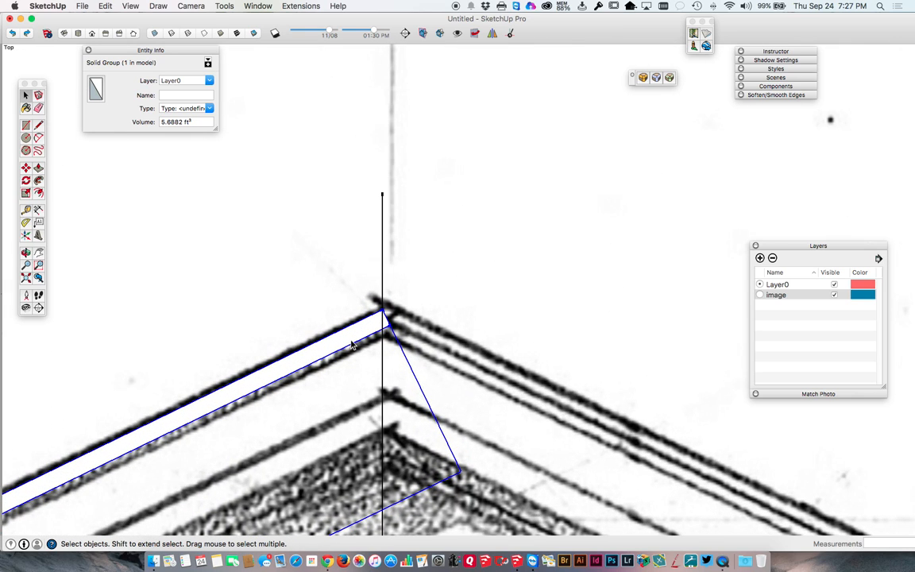
scroll(351, 344, "down", 4)
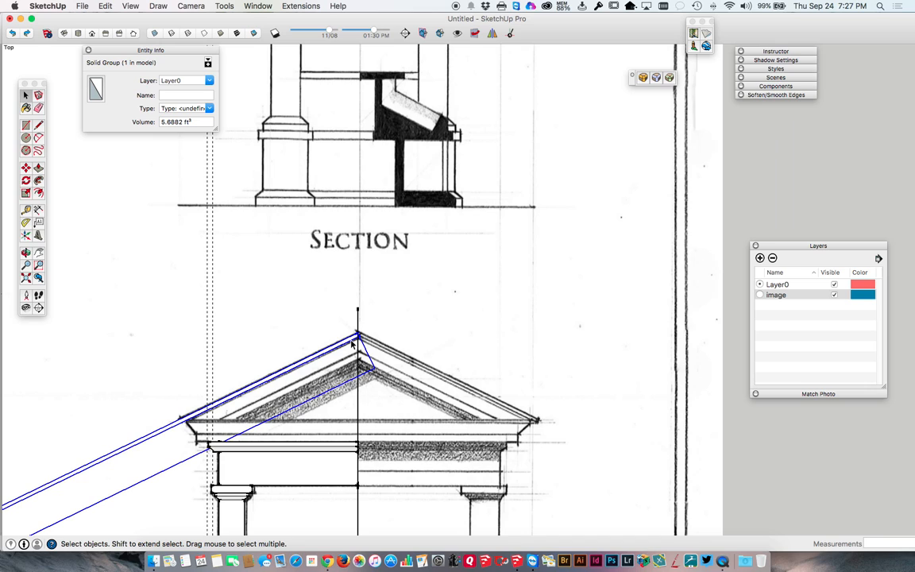
scroll(352, 344, "up", 1)
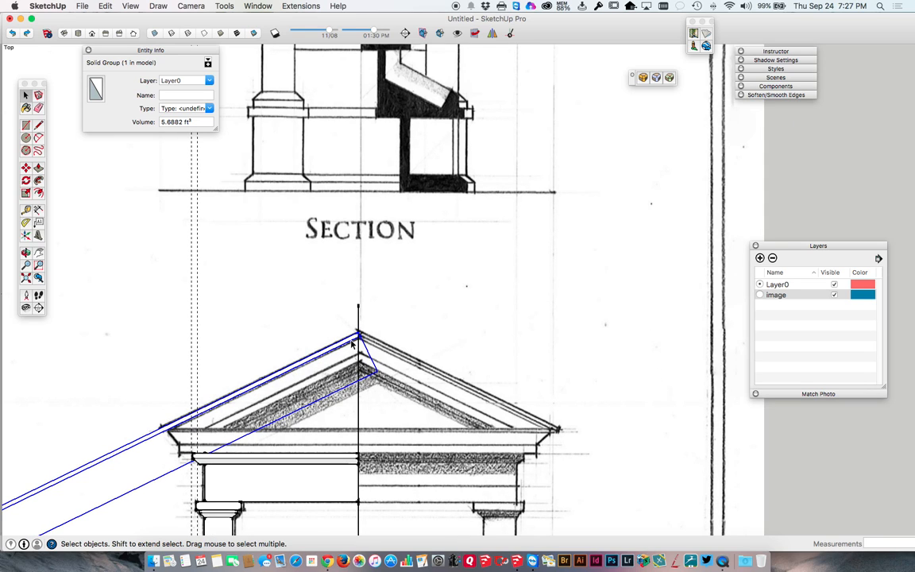
scroll(355, 342, "up", 5)
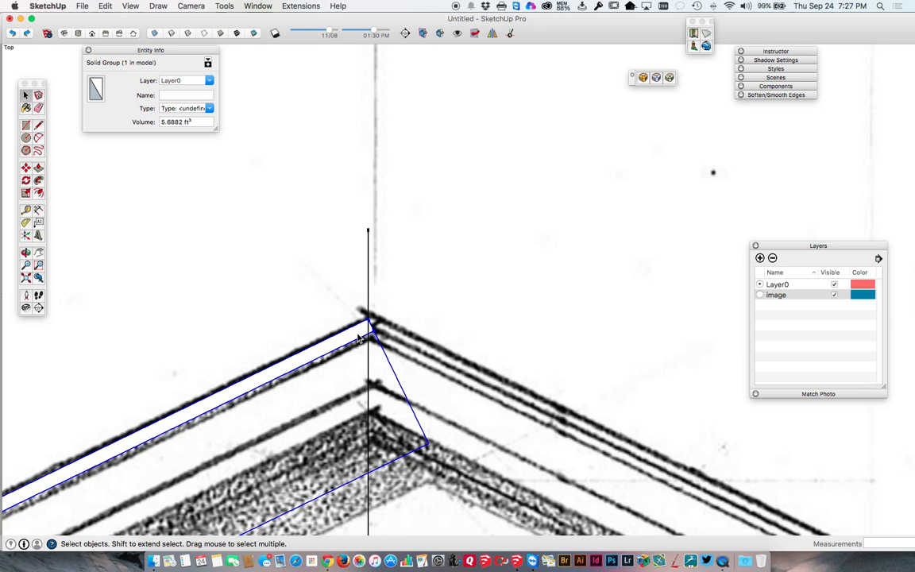
scroll(359, 338, "down", 4)
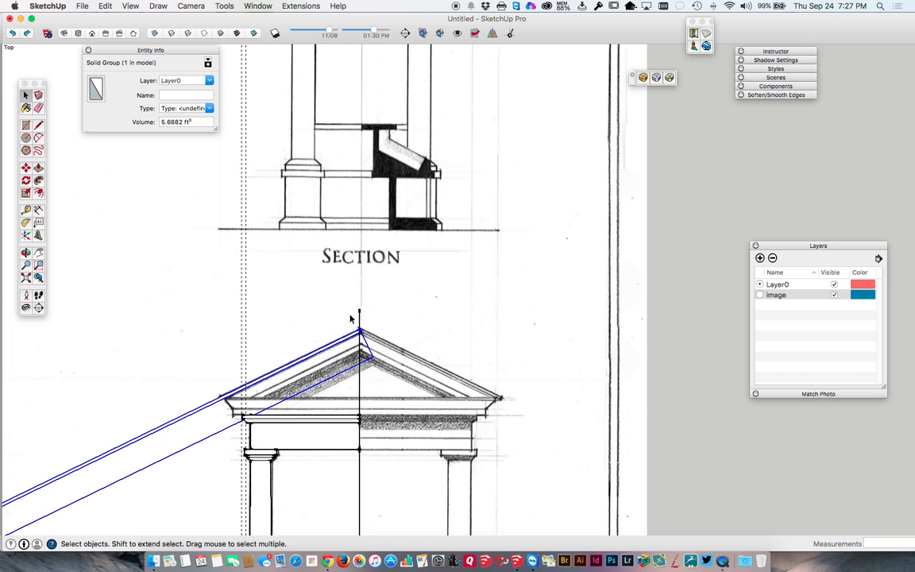
left_click(29, 125)
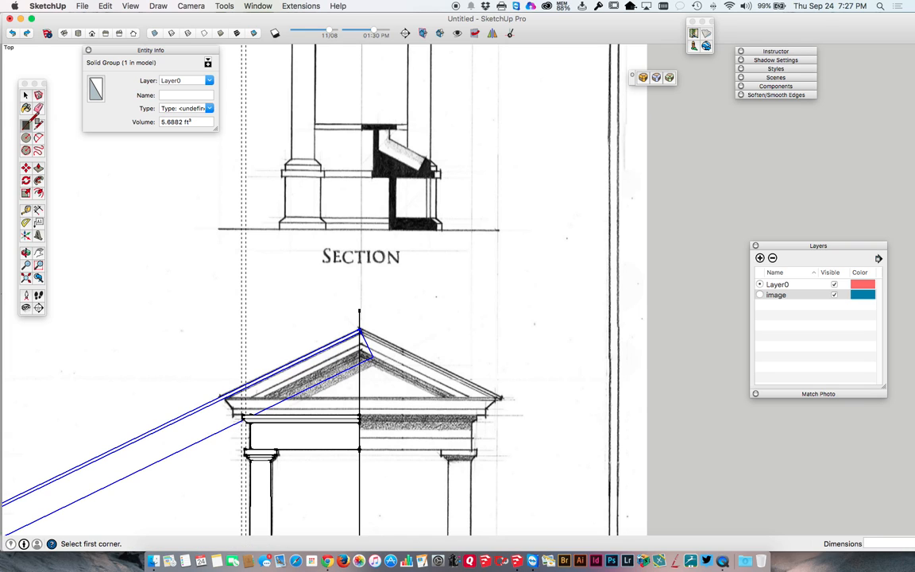
scroll(358, 317, "up", 8)
key("space")
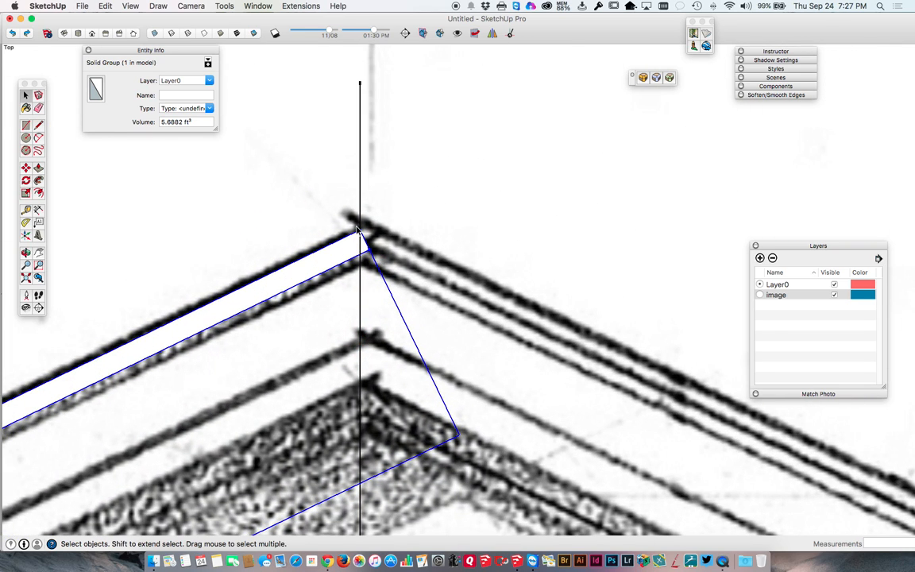
Hide the image layer to inspect the molding's overlap with the centerline and entablature, and show the layer again in top view
left_click(833, 295)
scroll(362, 205, "down", 3)
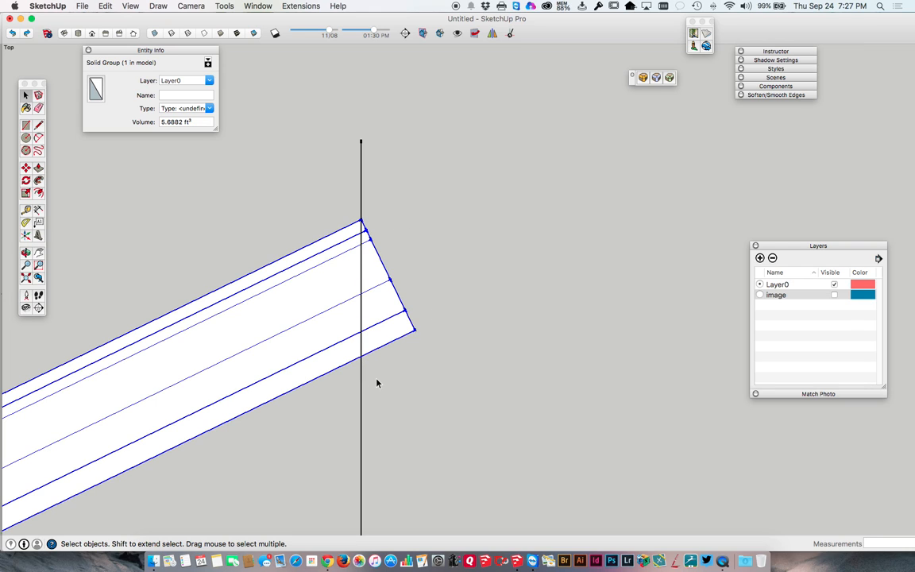
middle_click_drag(347, 305, 453, 161)
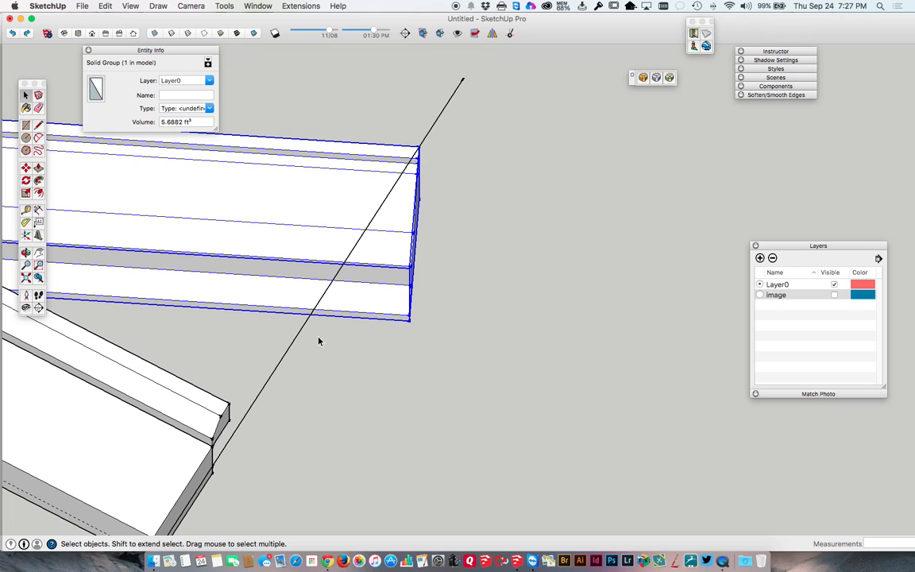
scroll(389, 352, "down", 5)
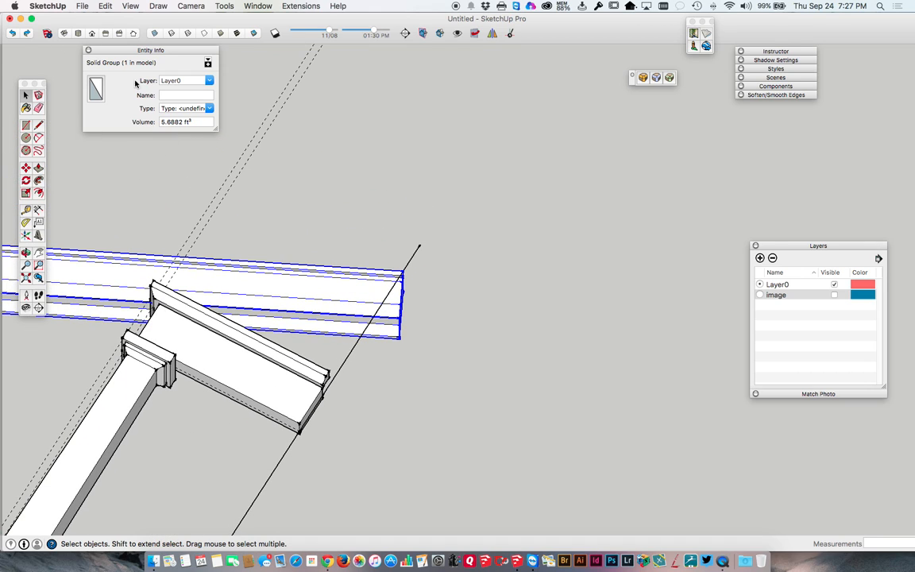
left_click(80, 34)
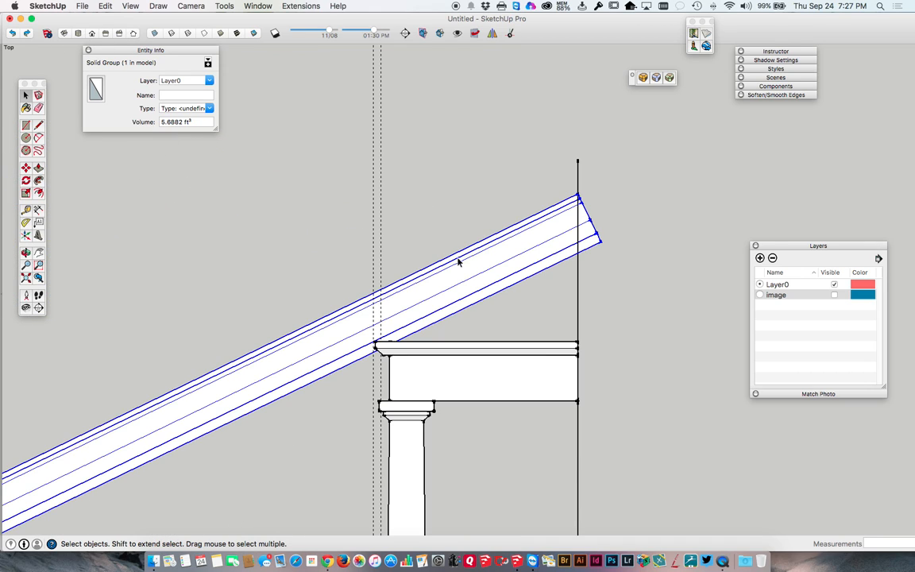
left_click(832, 294)
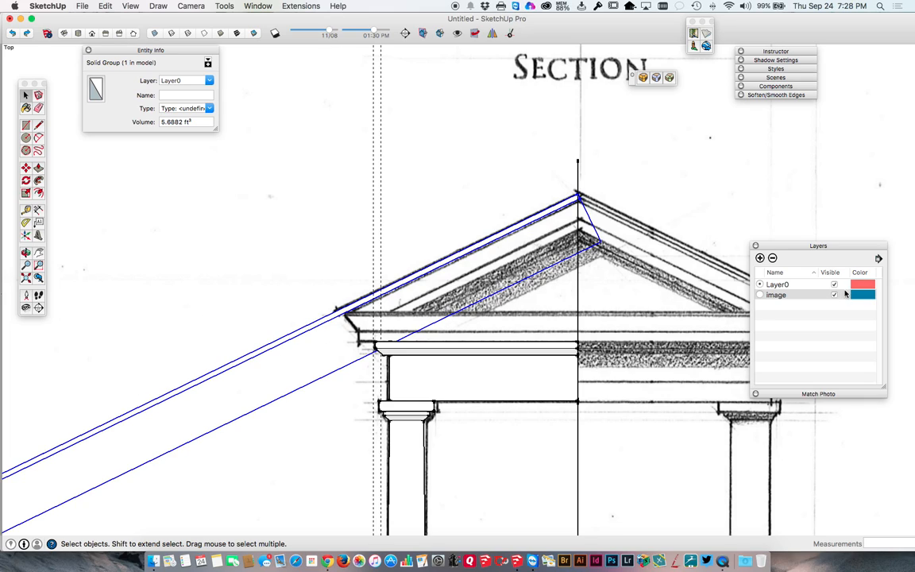
Draw a rectangle about 2' 3" by 1' 5" right of the centerline at the apex and one about 8' by 1' 8" below the pediment's base line
key("r")
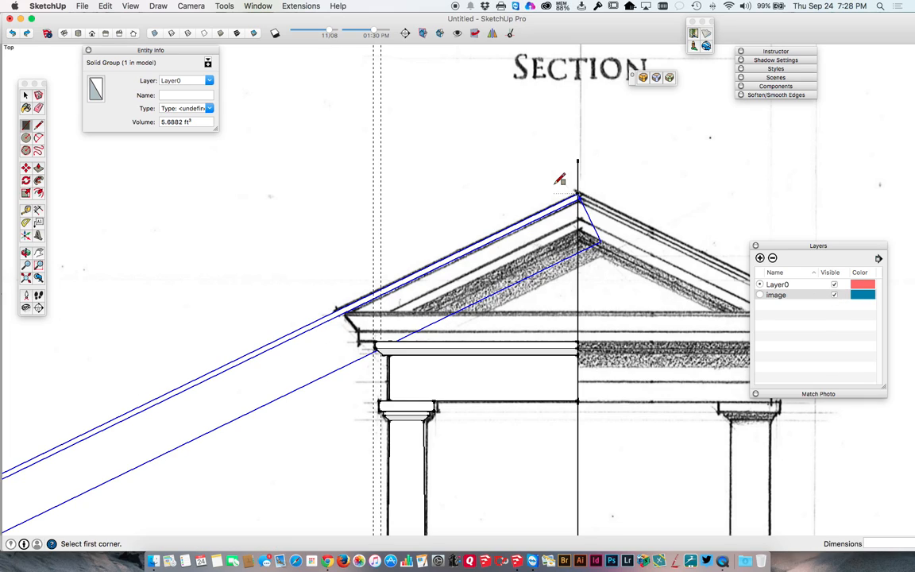
left_click(577, 160)
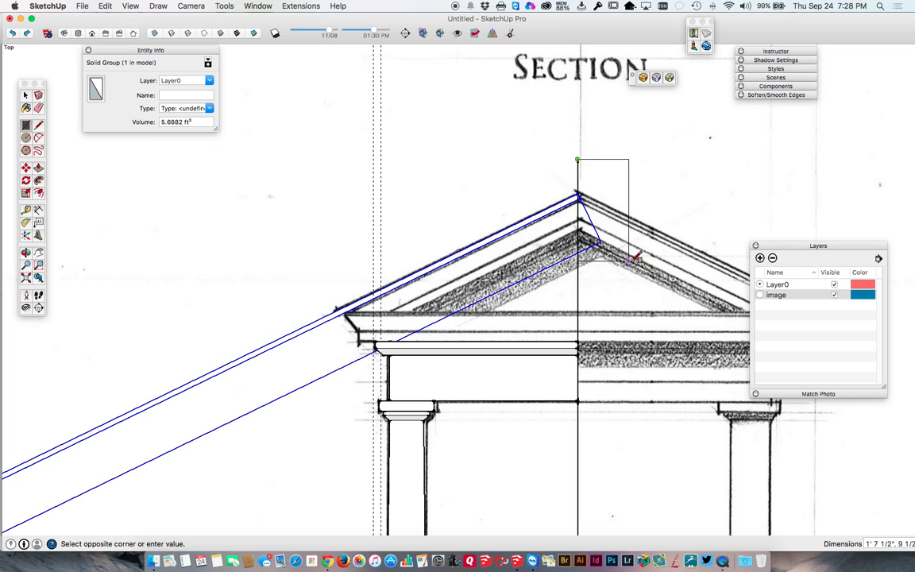
left_click(668, 298)
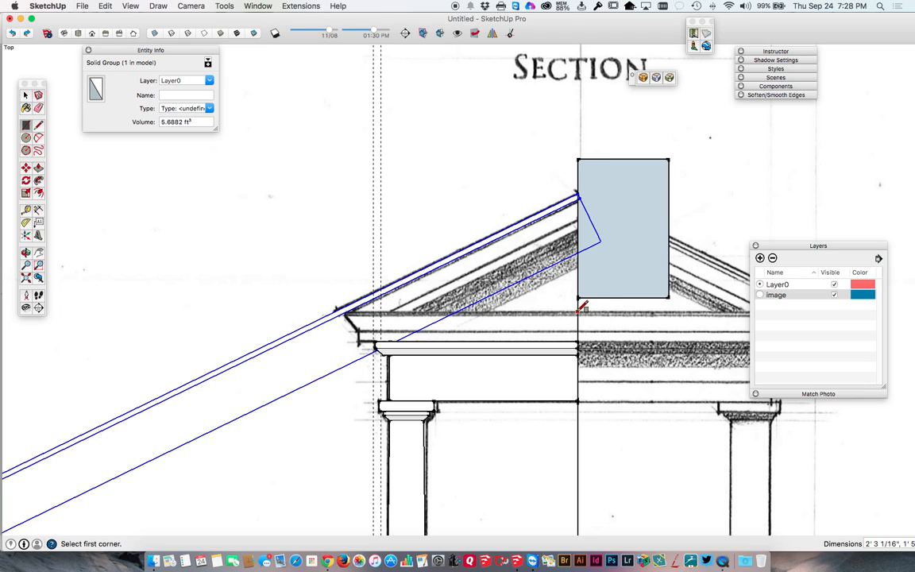
left_click(577, 312)
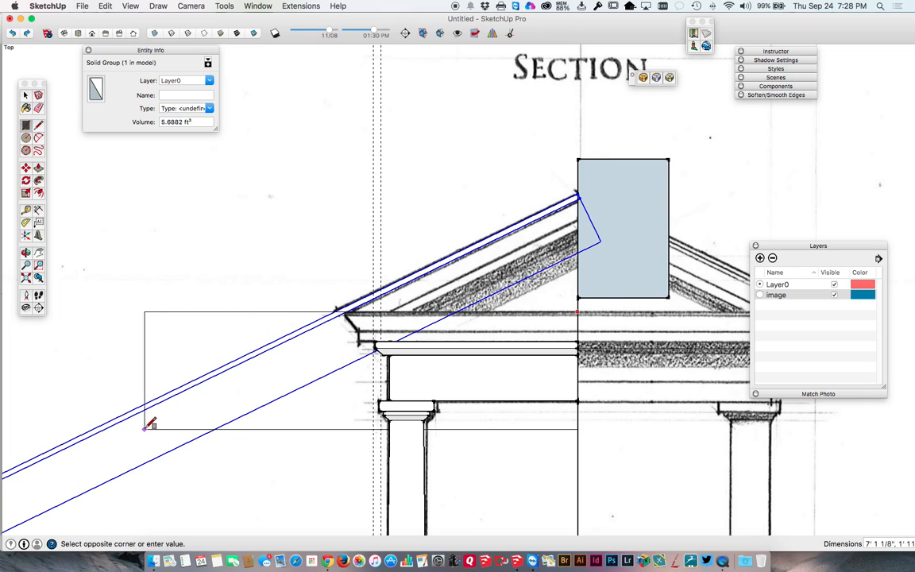
left_click(82, 414)
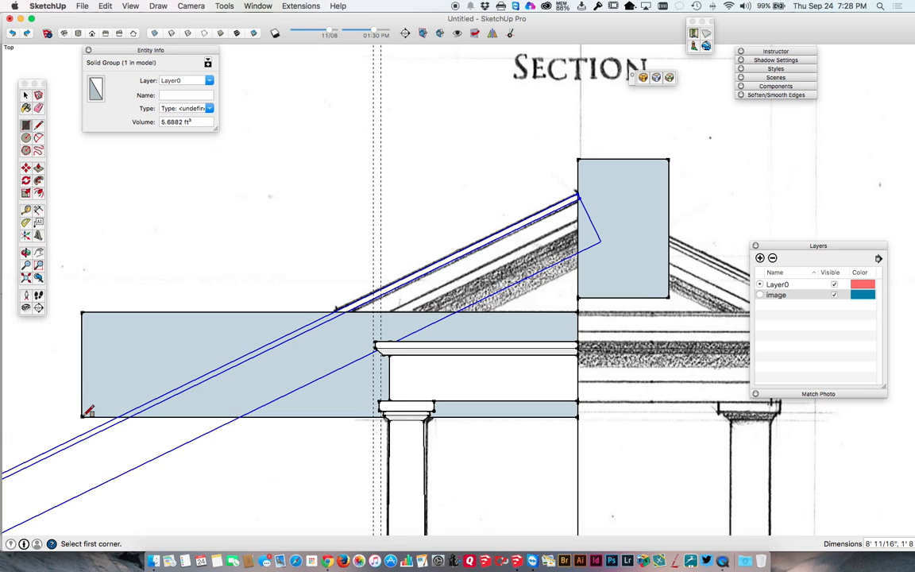
Push/Pull both rectangles up about 3' 5/8" into solid blocks covering the molding's excess at the apex and below the base line
middle_click_drag(272, 423, 417, 232)
key("p")
left_click_drag(556, 224, 552, 136)
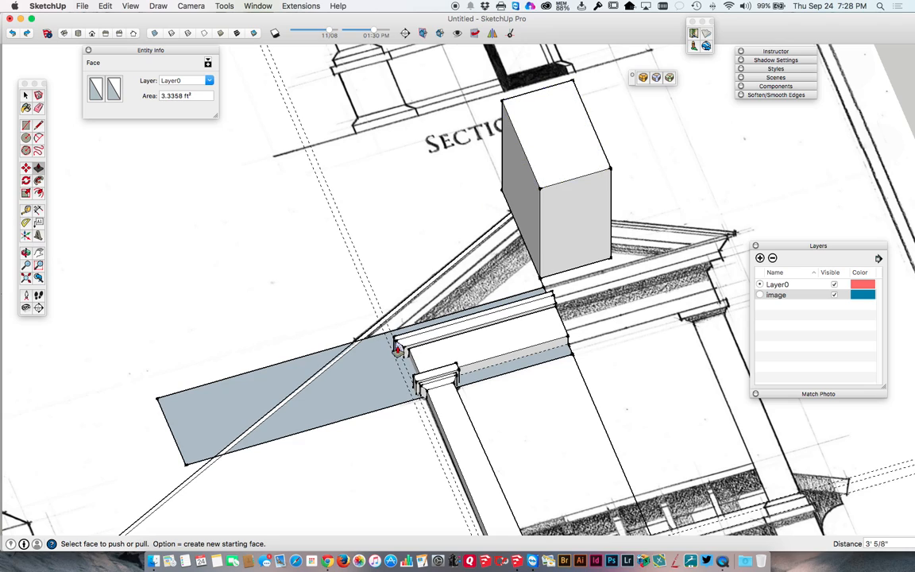
double_click(347, 377)
key("space")
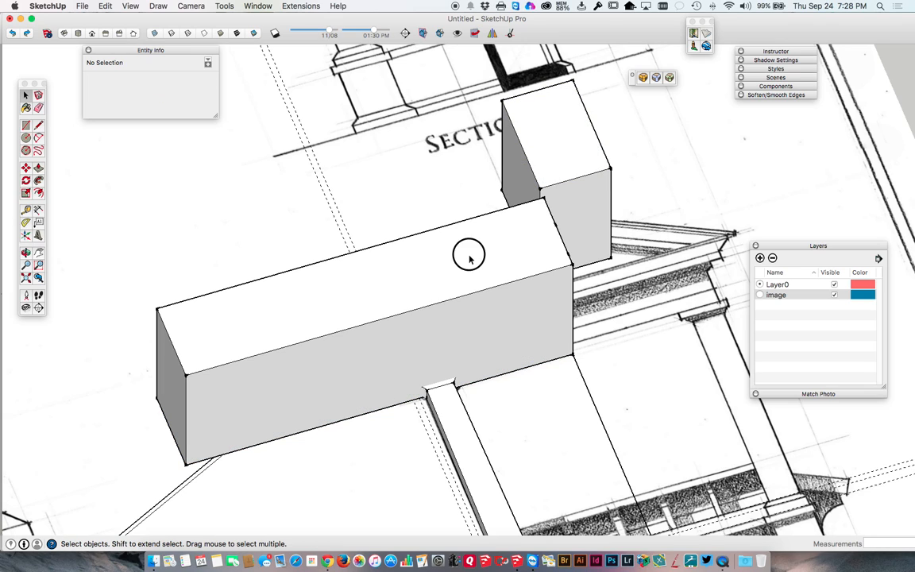
Move the two connected trimming blocks straight down 2' so they pass through the sloped molding, and hide the image layer
double_click(469, 256)
triple_click(469, 257)
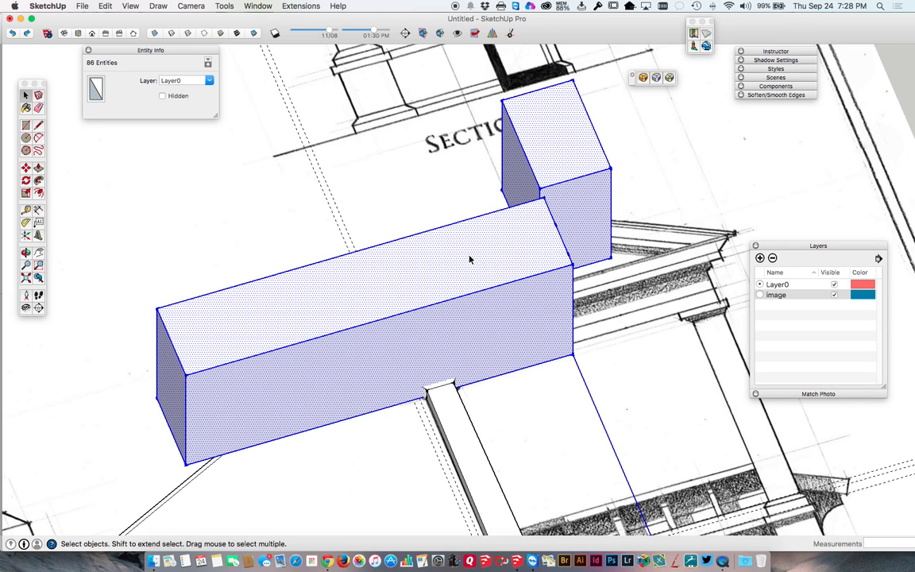
key("m")
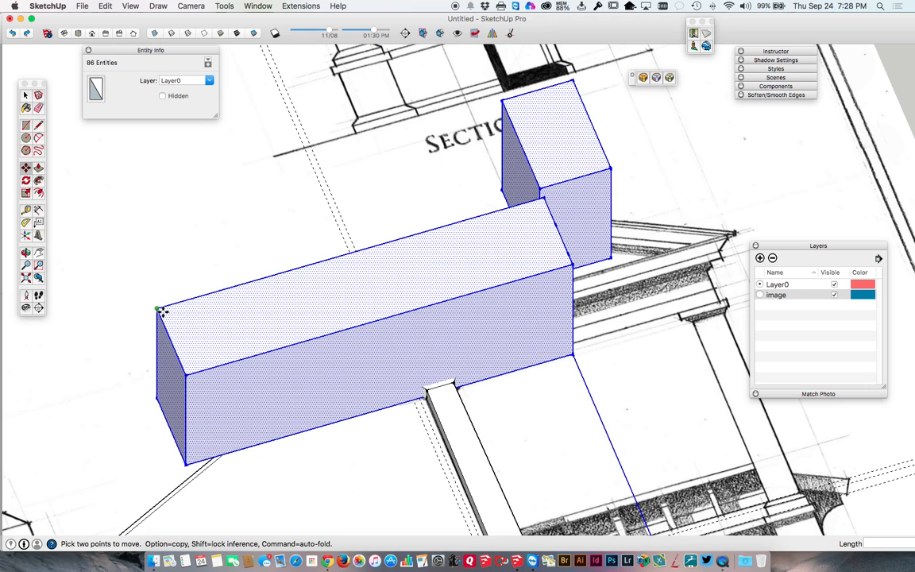
left_click(161, 311)
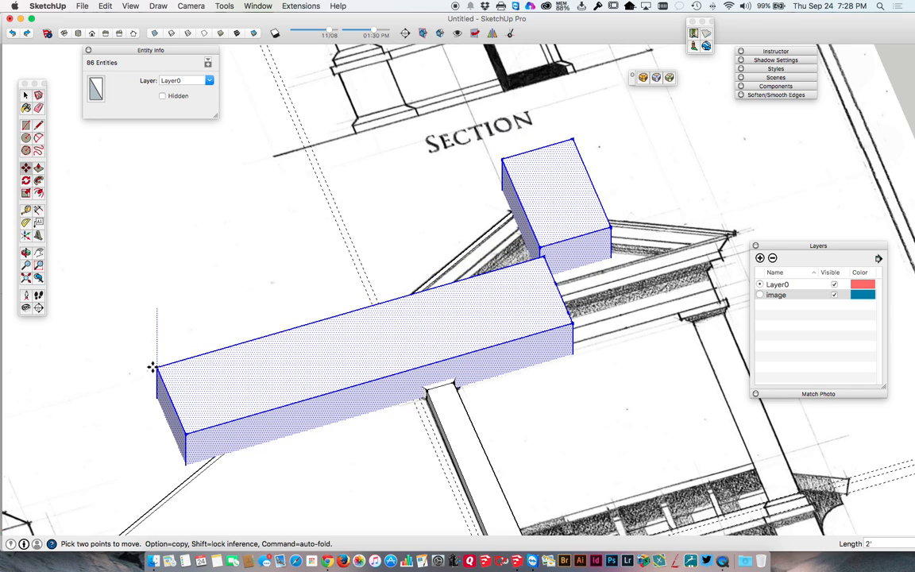
left_click(834, 294)
middle_click_drag(443, 351, 458, 296)
key("space")
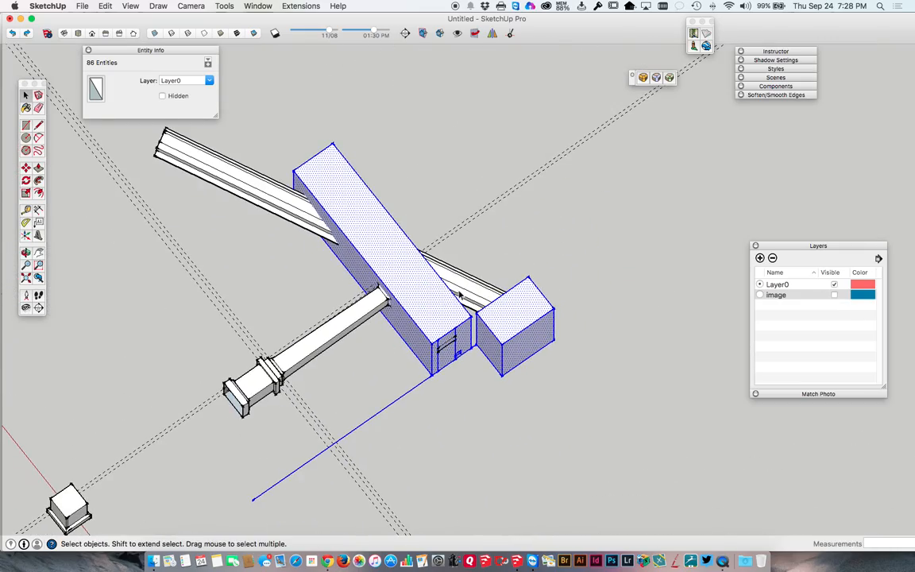
Exclude the centerline edge from the selection and cut the two trimming blocks out of the model
left_click(439, 311)
triple_click(439, 310)
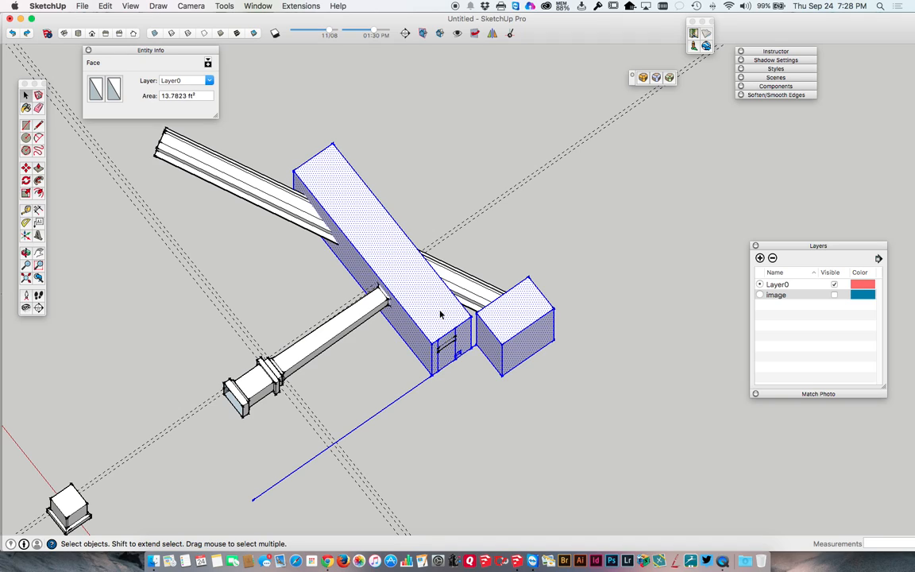
left_click(405, 390, "shift")
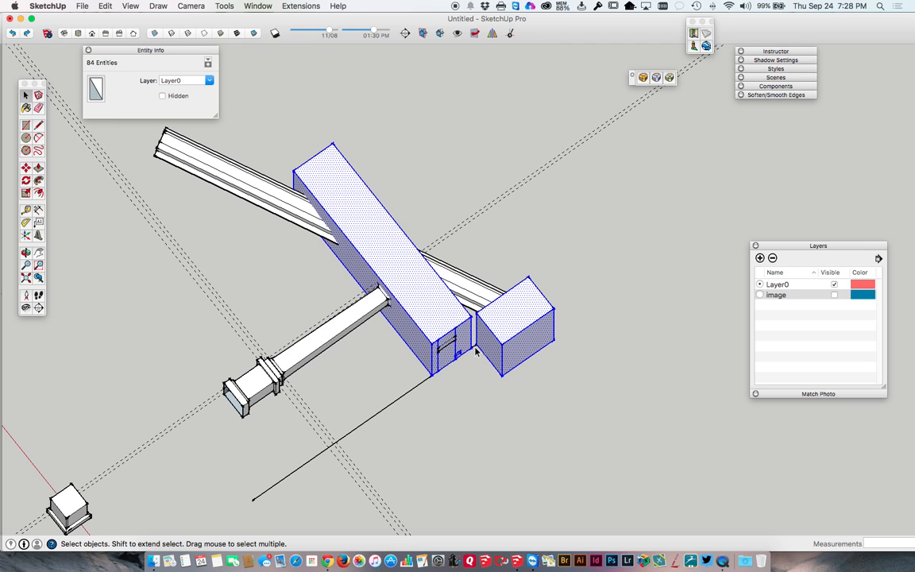
scroll(477, 352, "up", 4)
scroll(475, 354, "down", 2)
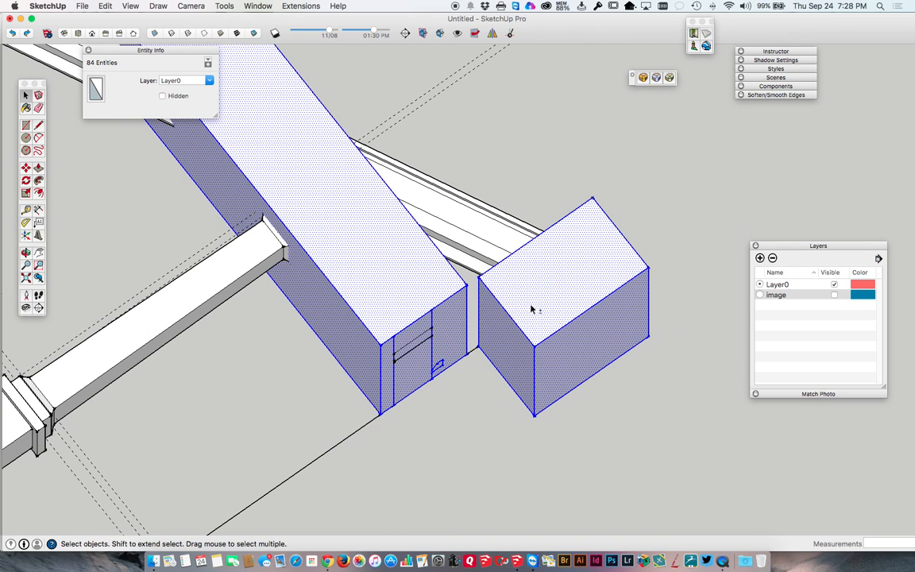
scroll(532, 308, "down", 3)
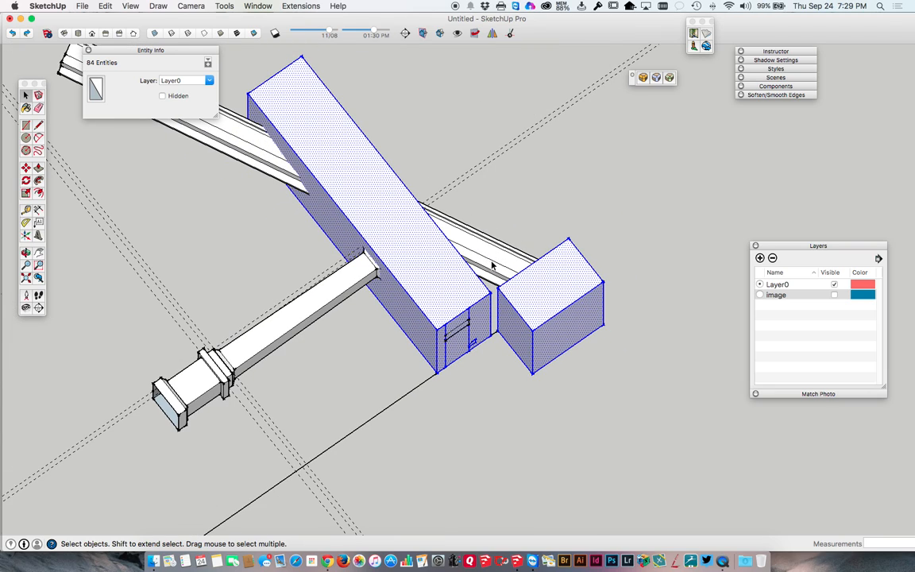
key("Delete")
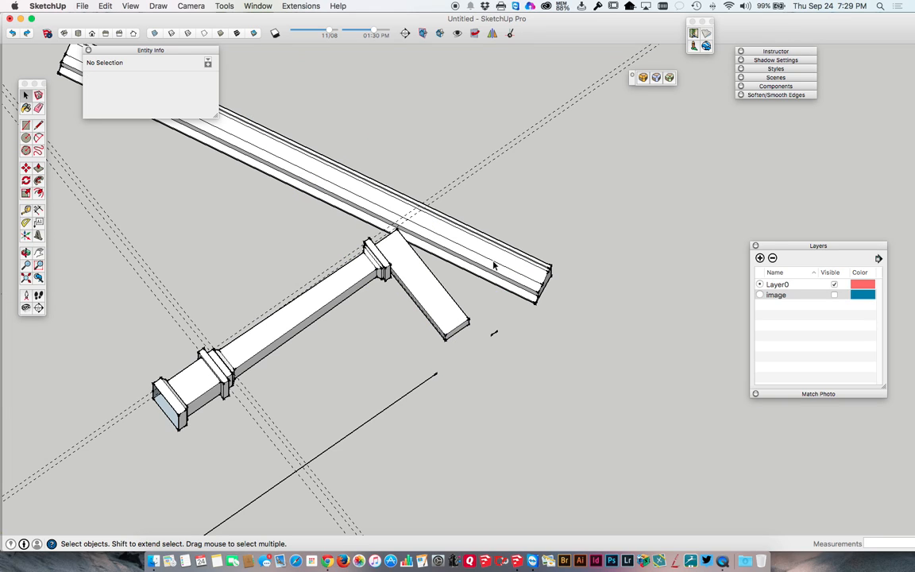
Open the sloped molding group for editing and paste the two trimming blocks in place inside it
scroll(492, 324, "down", 3)
scroll(393, 247, "up", 4)
middle_click_drag(428, 251, 410, 308)
left_click(398, 305)
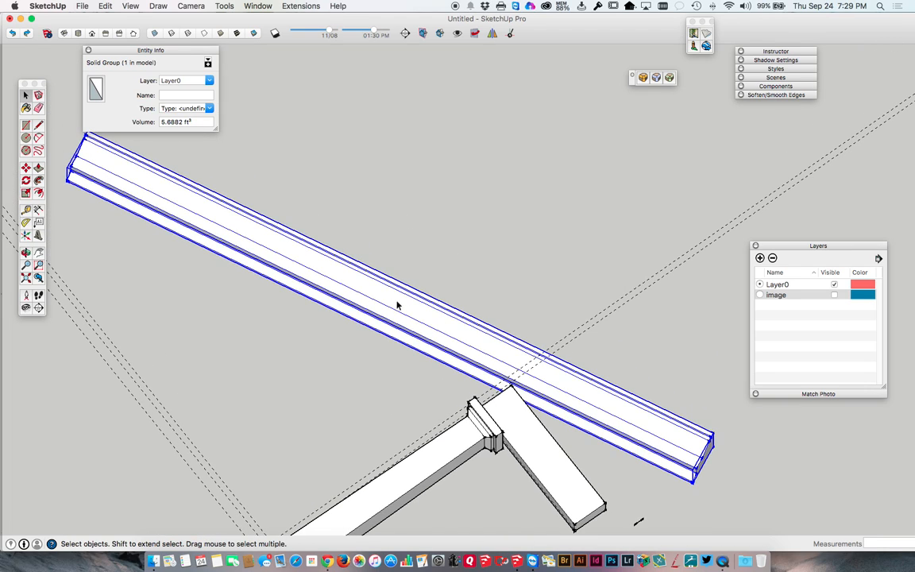
double_click(395, 303)
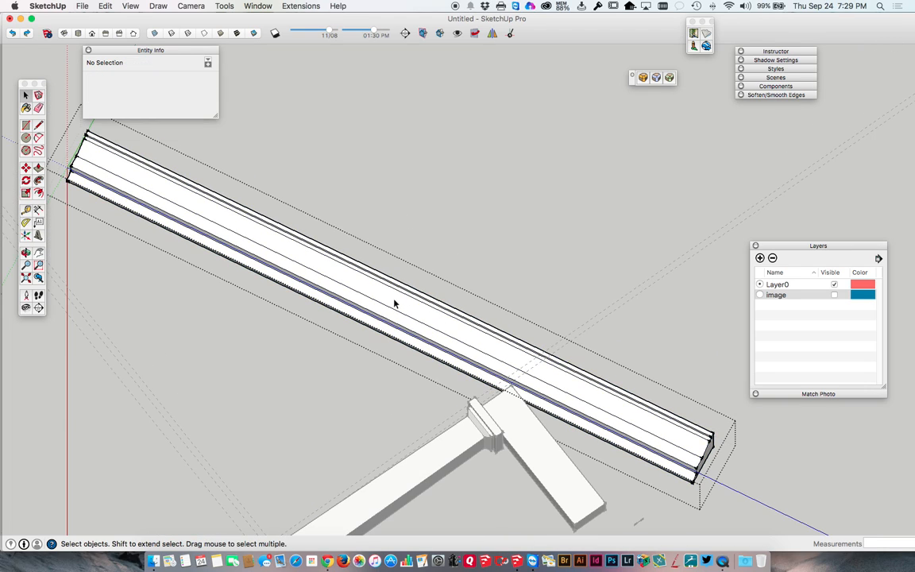
left_click(107, 7)
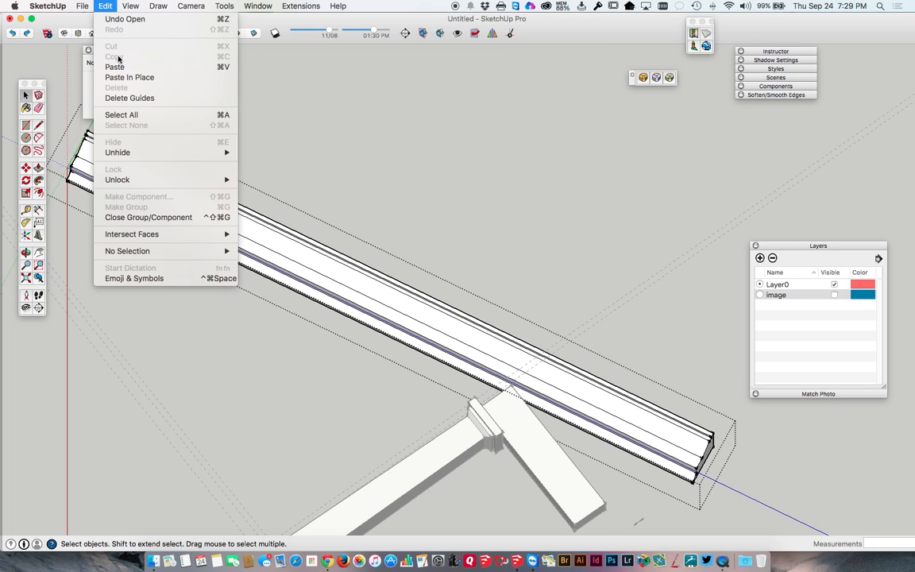
left_click(129, 77)
scroll(421, 293, "down", 3)
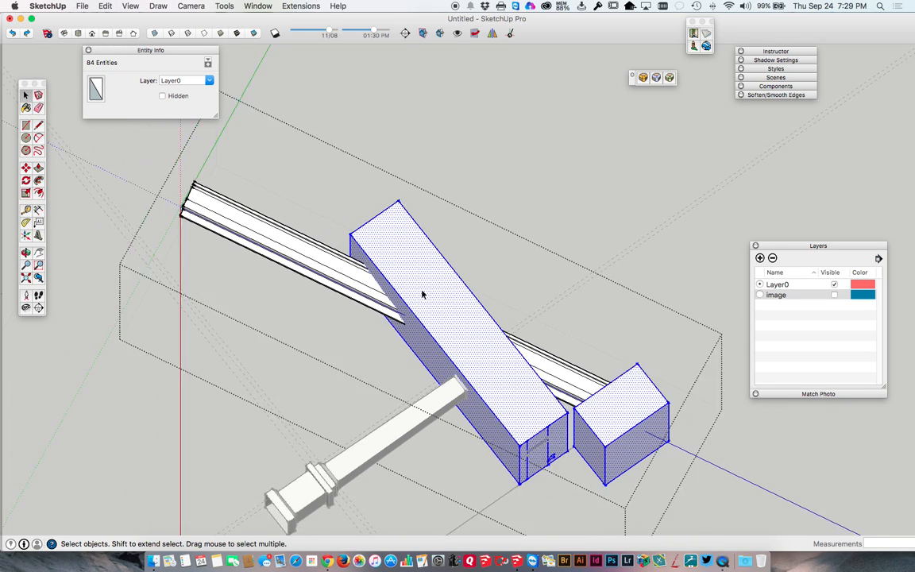
scroll(422, 294, "down", 2)
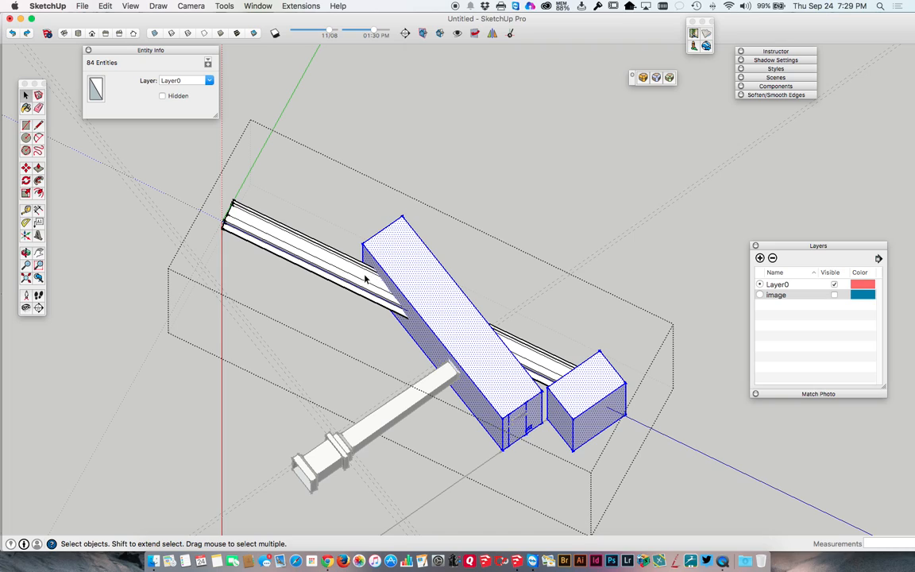
Select the molding together with both trimming blocks and intersect their faces with the selection
left_click(414, 293)
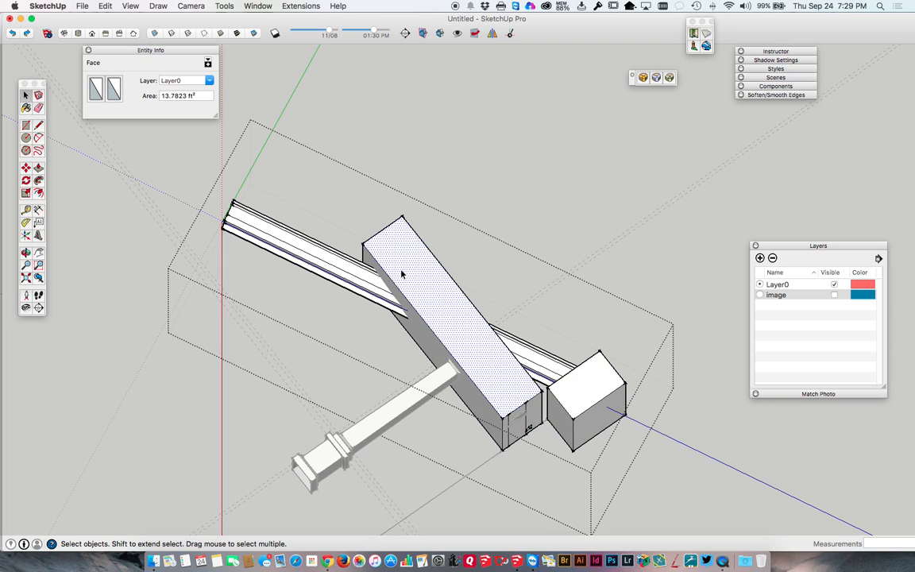
triple_click(401, 274)
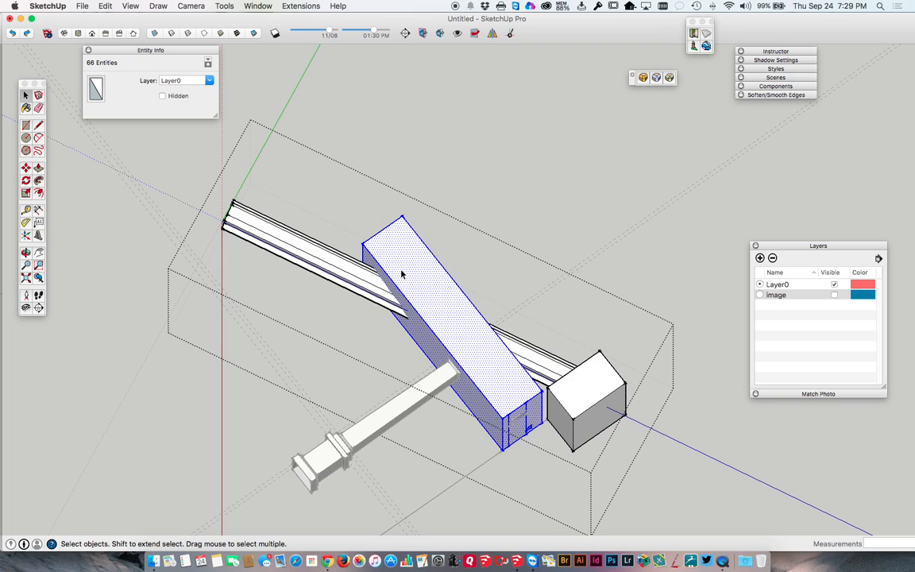
triple_click(337, 266)
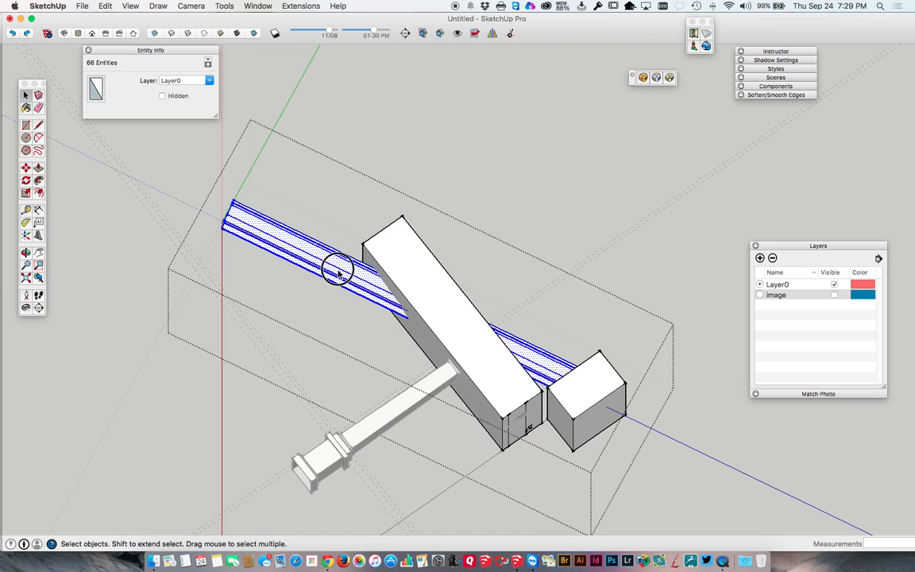
triple_click(404, 276, "shift")
triple_click(591, 389, "shift")
right_click(590, 389)
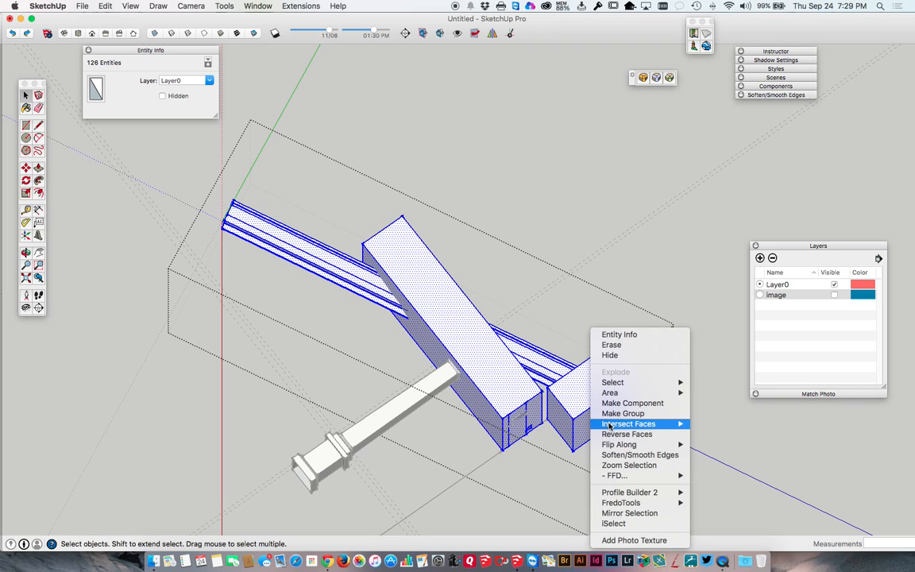
mouse_move(610, 425)
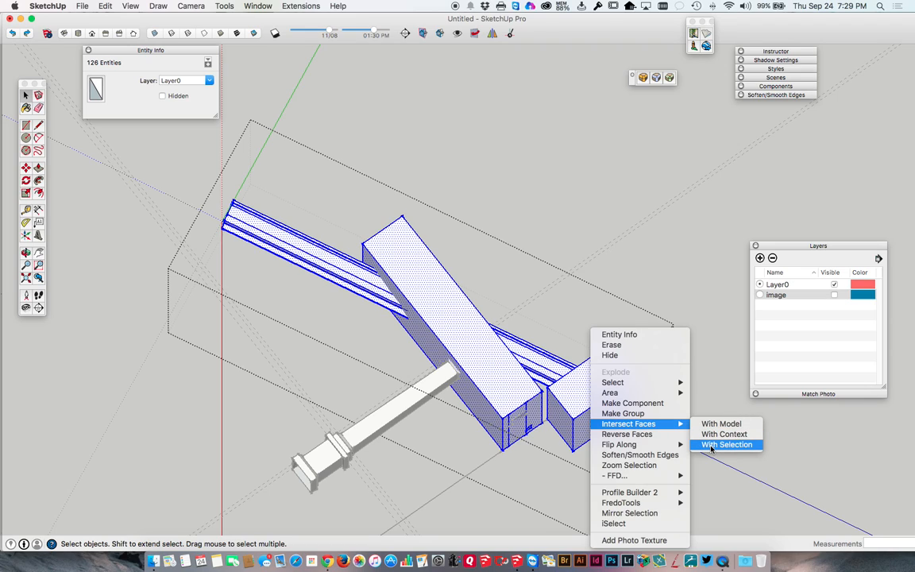
left_click(712, 444)
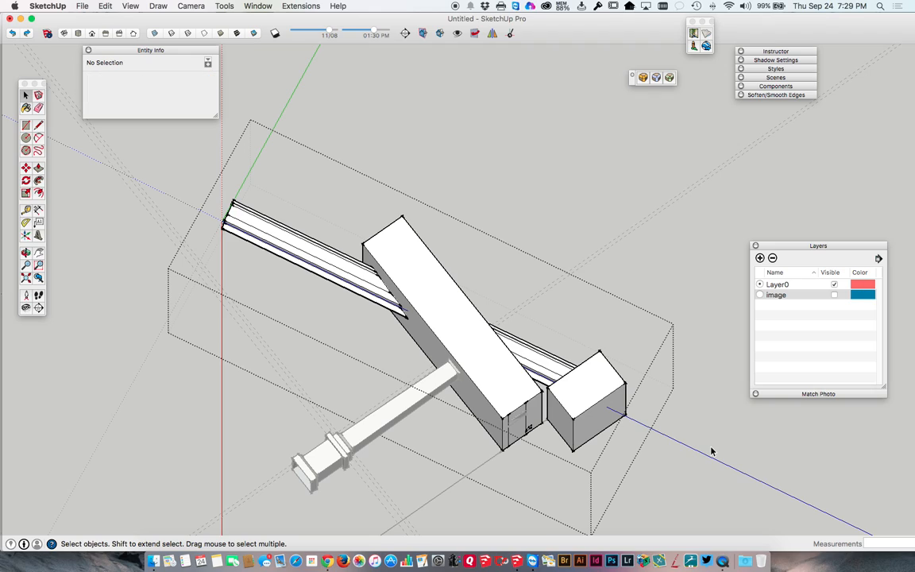
Delete the top and outer side faces of the small block at the apex end of the molding
left_click(591, 389)
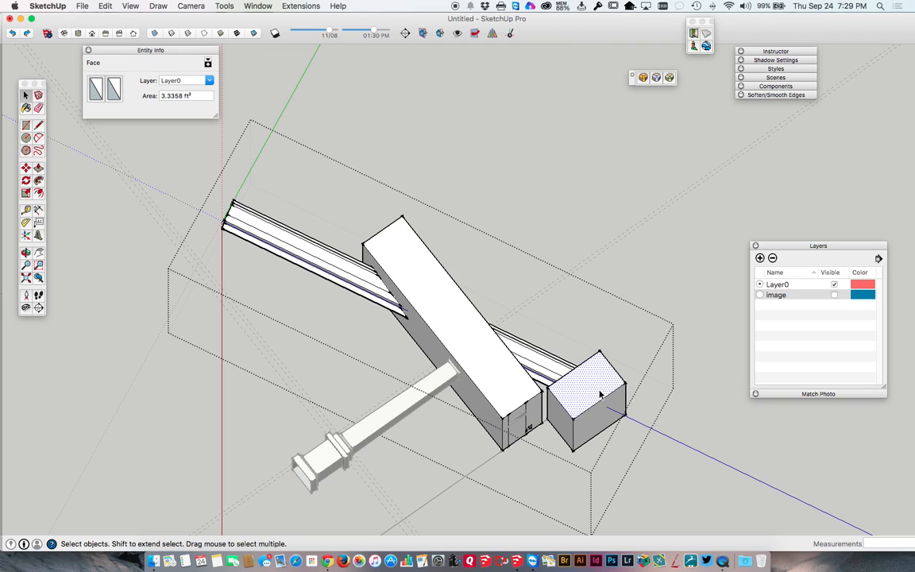
key("Delete")
double_click(602, 417)
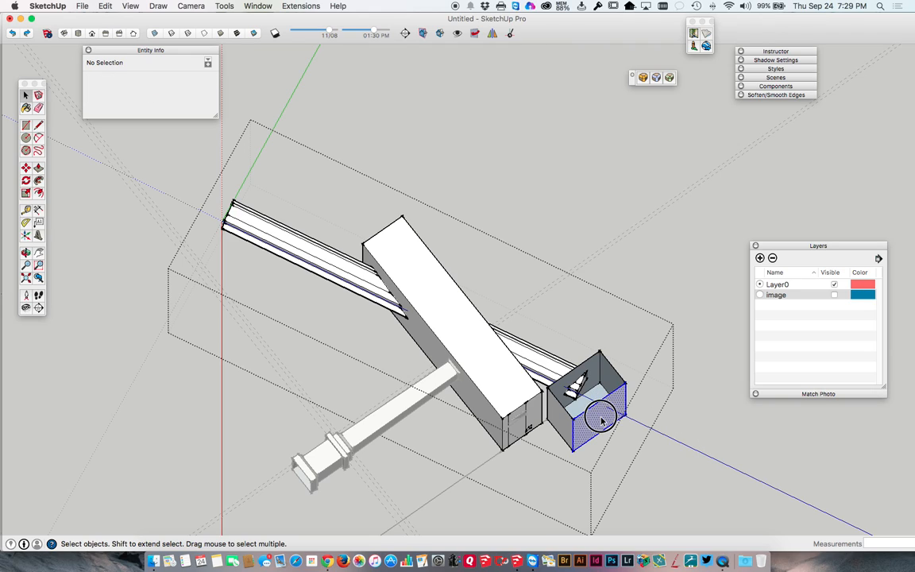
key("Delete")
left_click(550, 403)
key("Delete")
Erase most of the long block's edges and the molding's excess length beyond the cut at the pediment's base line
key("e")
mouse_move(416, 227)
left_mouse_down()
mouse_move(376, 216)
mouse_move(362, 246)
mouse_move(391, 249)
left_mouse_up()
mouse_move(358, 306)
left_mouse_down()
mouse_move(332, 237)
mouse_move(344, 252)
left_mouse_up()
left_click_drag(376, 291, 371, 284)
mouse_move(224, 227)
left_mouse_down()
mouse_move(235, 200)
mouse_move(224, 225)
left_mouse_up()
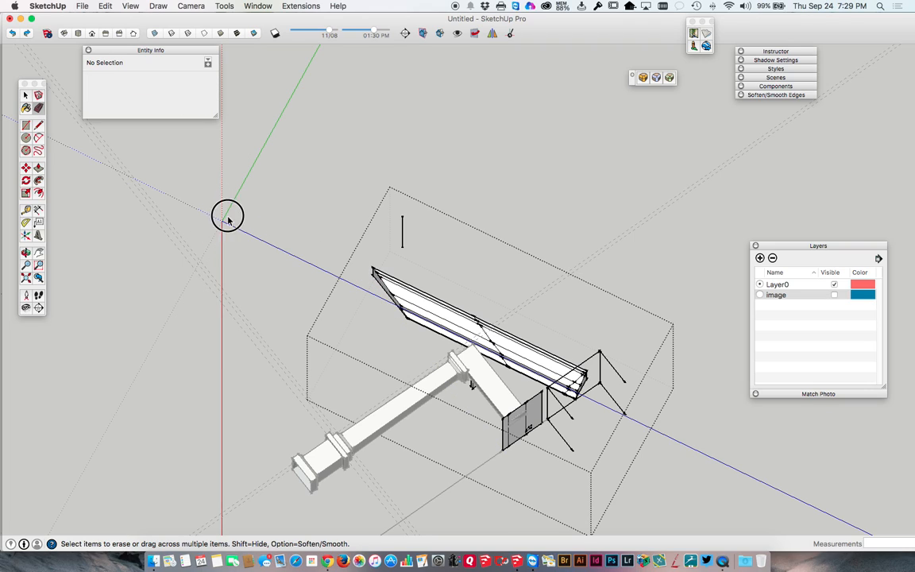
left_click_drag(401, 243, 408, 212)
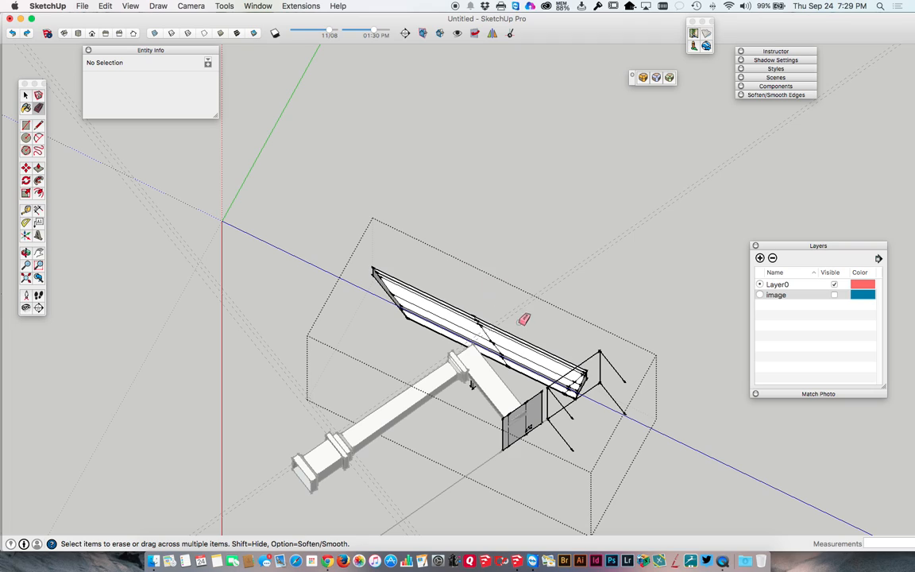
Erase the leftover intersection lines across the middle of the molding and the block edges nearest its apex end
scroll(526, 347, "up", 5)
mouse_move(526, 347)
middle_mouse_down()
mouse_move(569, 475)
mouse_move(583, 400)
middle_mouse_up()
scroll(481, 347, "down", 3)
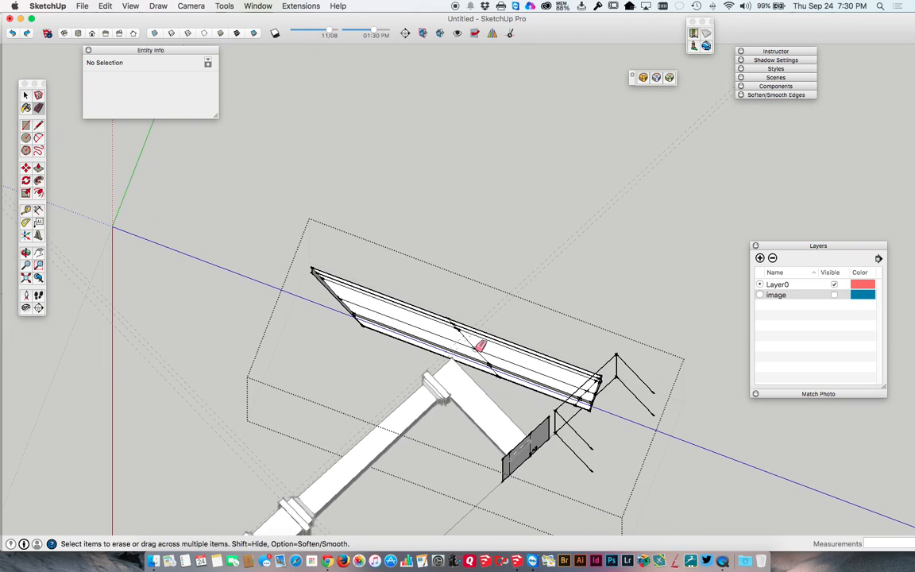
scroll(363, 324, "down", 3)
middle_click_drag(364, 326, 367, 363)
scroll(366, 355, "down", 1)
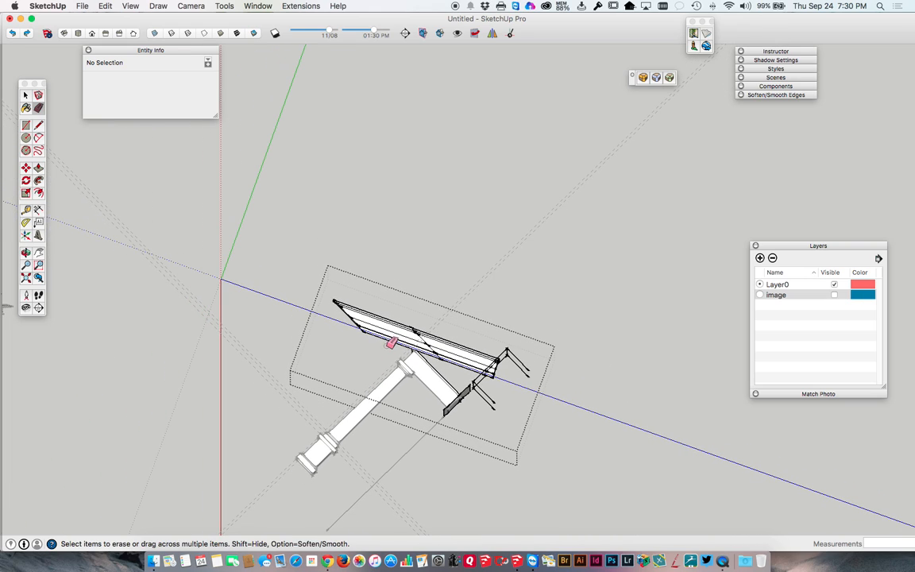
mouse_move(370, 340)
left_mouse_down()
mouse_move(327, 295)
mouse_move(347, 317)
mouse_move(331, 286)
mouse_move(369, 341)
left_mouse_up()
scroll(433, 357, "up", 5)
mouse_move(557, 454)
left_mouse_down()
mouse_move(544, 425)
mouse_move(565, 430)
left_mouse_up()
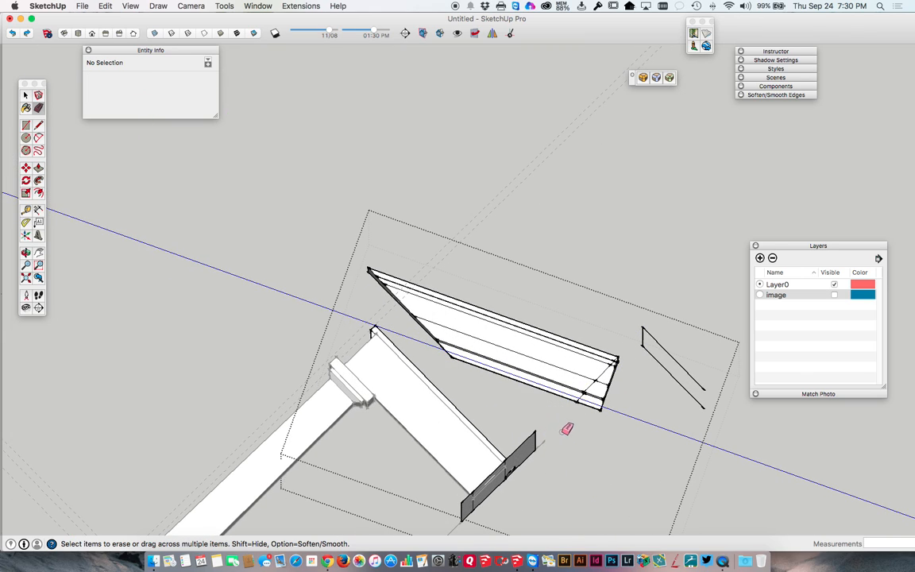
Erase the excess molding beyond the apex cut and the remaining stray edges of the small block
left_click_drag(602, 390, 626, 365)
scroll(614, 363, "up", 5)
mouse_move(603, 363)
middle_mouse_down()
mouse_move(639, 426)
mouse_move(612, 327)
middle_mouse_up()
mouse_move(597, 294)
left_mouse_down()
mouse_move(612, 265)
mouse_move(607, 278)
left_mouse_up()
mouse_move(561, 403)
left_mouse_down()
mouse_move(546, 429)
mouse_move(593, 376)
mouse_move(555, 430)
mouse_move(559, 423)
left_mouse_up()
mouse_move(696, 204)
left_mouse_down()
mouse_move(696, 181)
mouse_move(632, 235)
left_mouse_up()
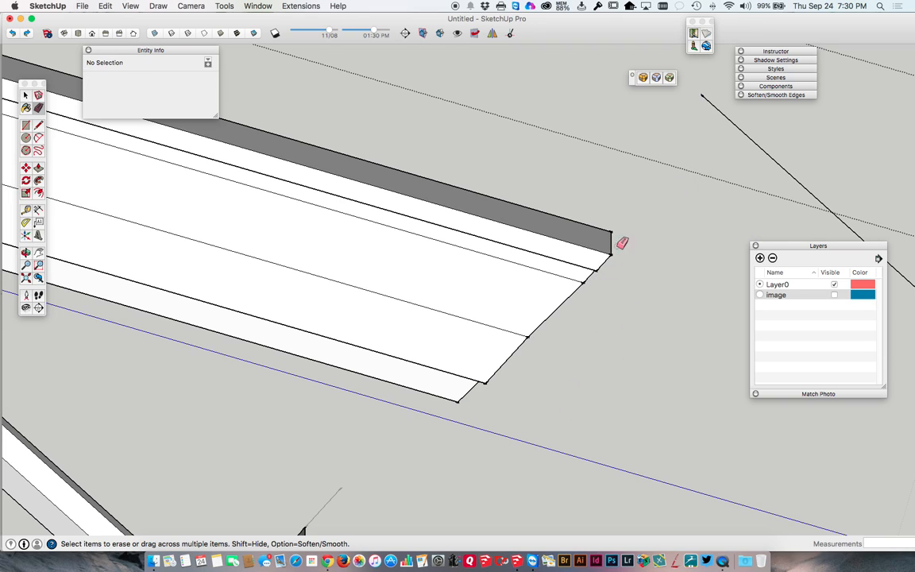
mouse_move(591, 291)
middle_mouse_down()
mouse_move(494, 188)
mouse_move(631, 153)
middle_mouse_up()
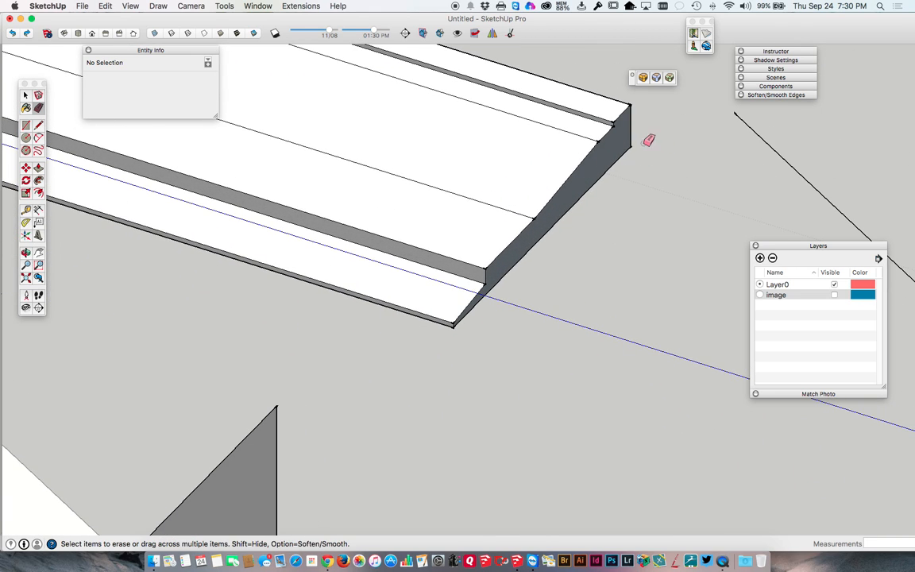
left_click_drag(797, 160, 770, 168)
Close the molding group and show the image layer again, viewing the pediment over the drawing
scroll(555, 269, "down", 5)
mouse_move(555, 269)
middle_mouse_down()
mouse_move(547, 286)
mouse_move(633, 302)
mouse_move(710, 208)
mouse_move(710, 259)
mouse_move(664, 268)
mouse_move(637, 238)
middle_mouse_up()
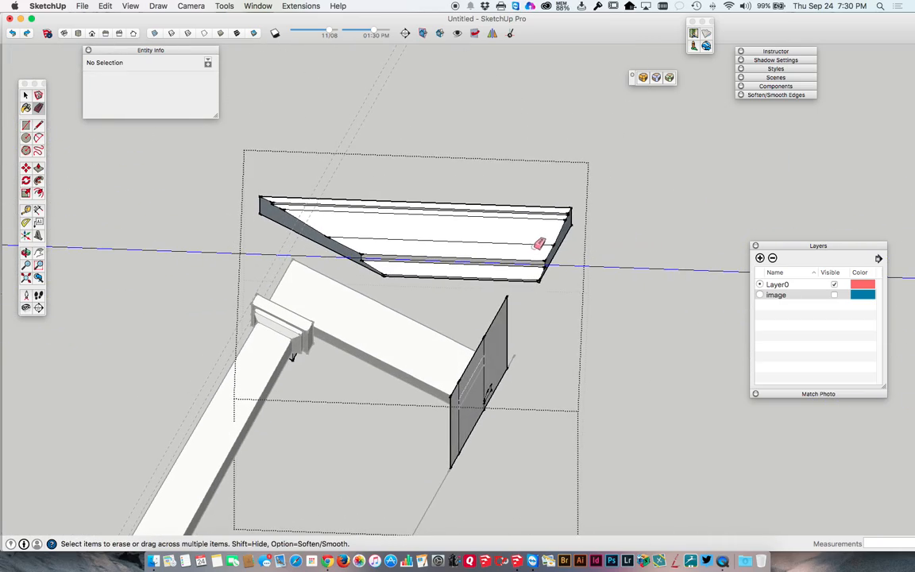
key("space")
left_click(456, 236)
left_click(612, 246)
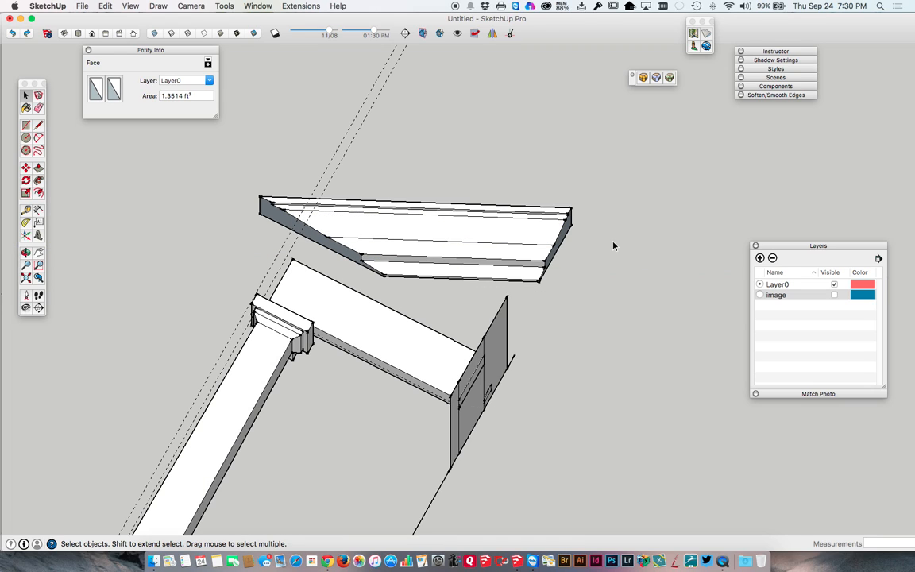
middle_click_drag(449, 245, 429, 352)
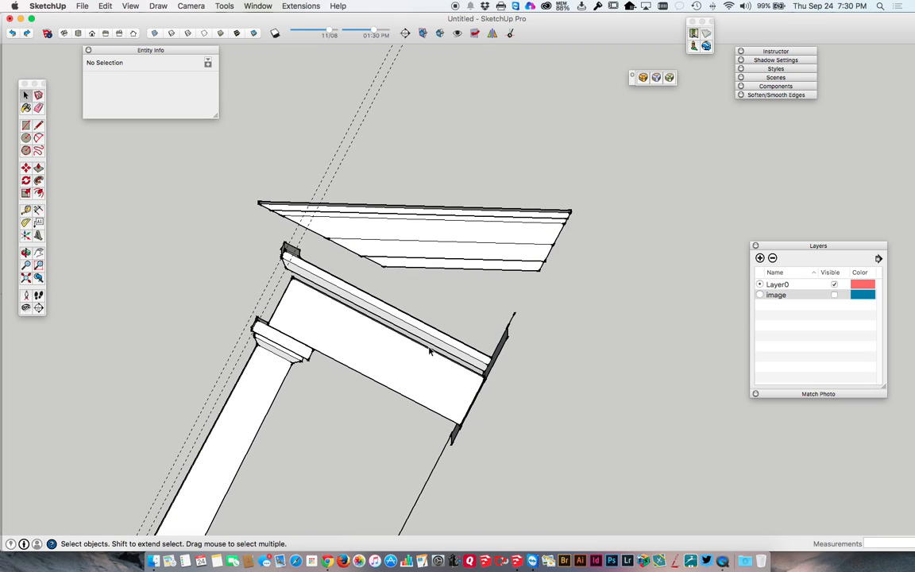
left_click(834, 296)
middle_click_drag(579, 278, 645, 288)
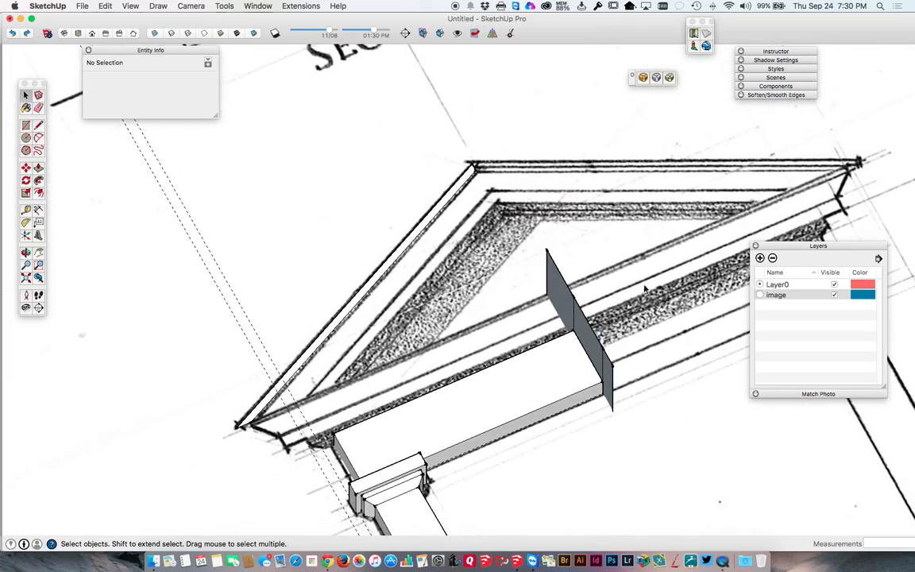
Erase the leftover vertical cutting face and its stray edges at the molding's apex end, and close the group
left_click(585, 329)
double_click(585, 329)
left_click(588, 331)
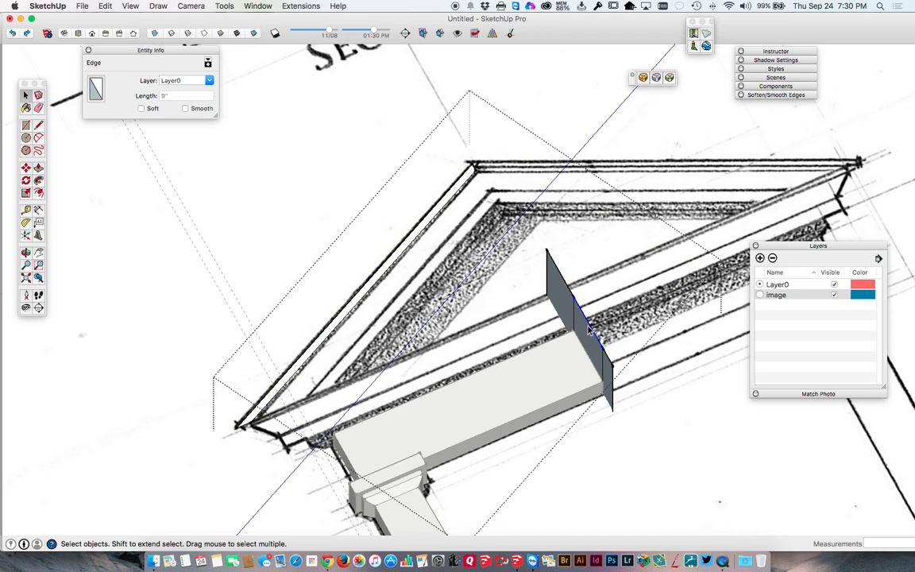
key("e")
left_click(613, 356)
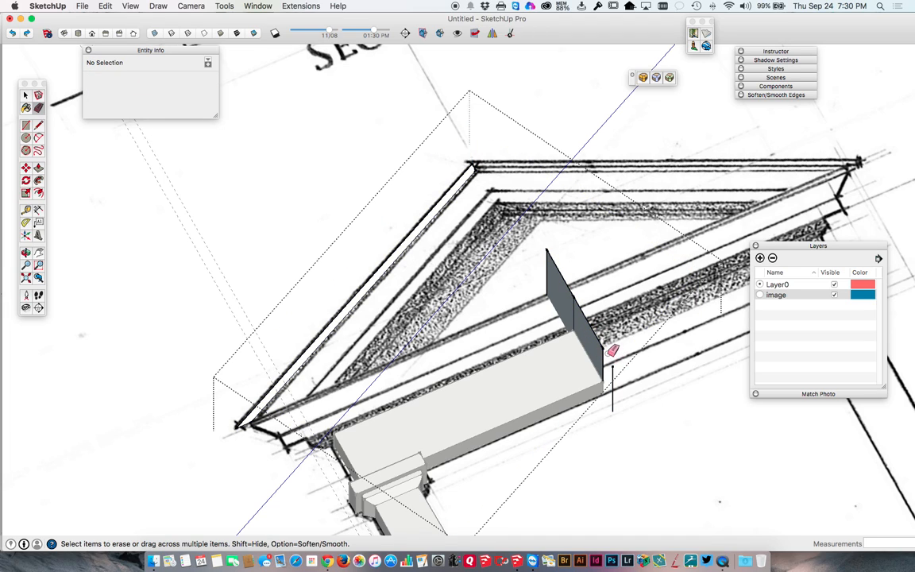
mouse_move(613, 373)
left_mouse_down()
mouse_move(597, 321)
mouse_move(545, 249)
left_mouse_up()
key("space")
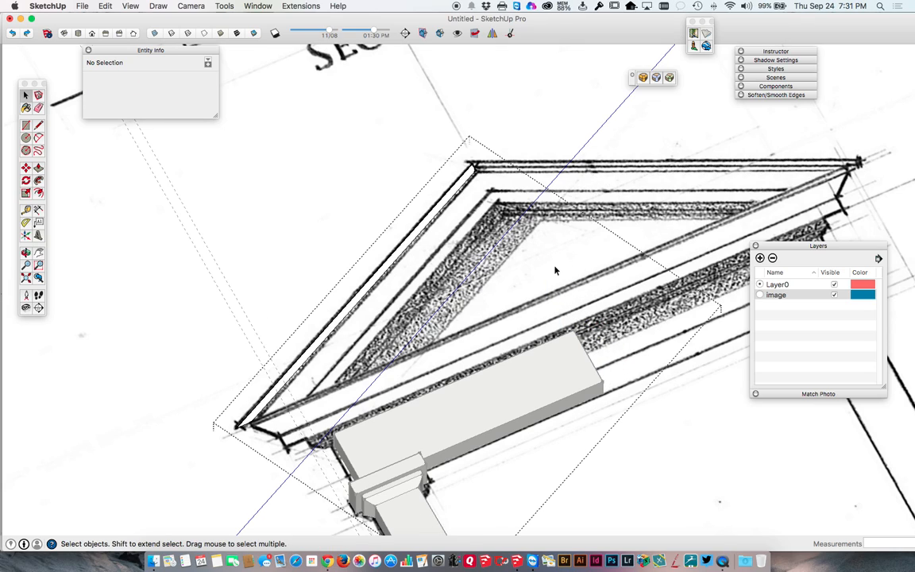
left_click(554, 270)
Draw a centerline about 3' 11 7/16" long from the pediment's apex down past the end of the beam
key("l")
left_click(472, 165)
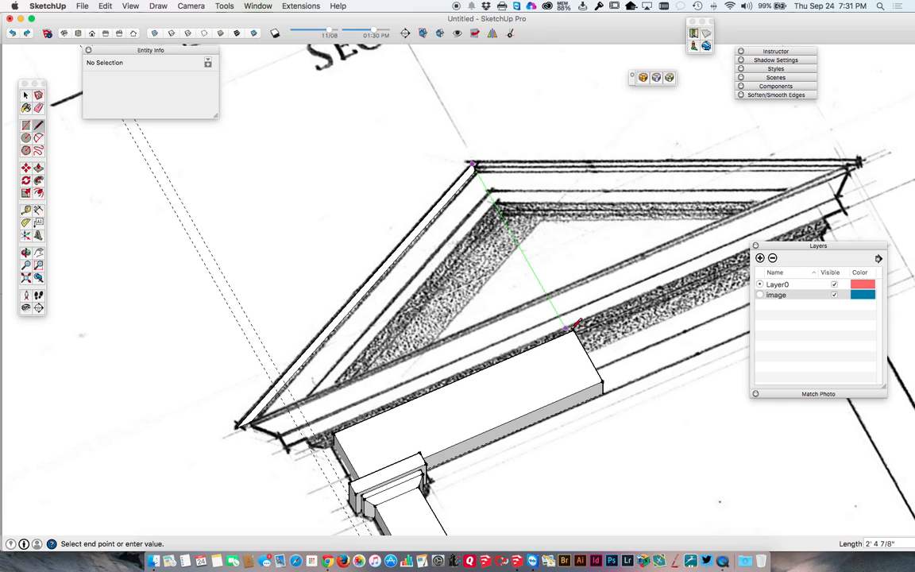
left_click(623, 434)
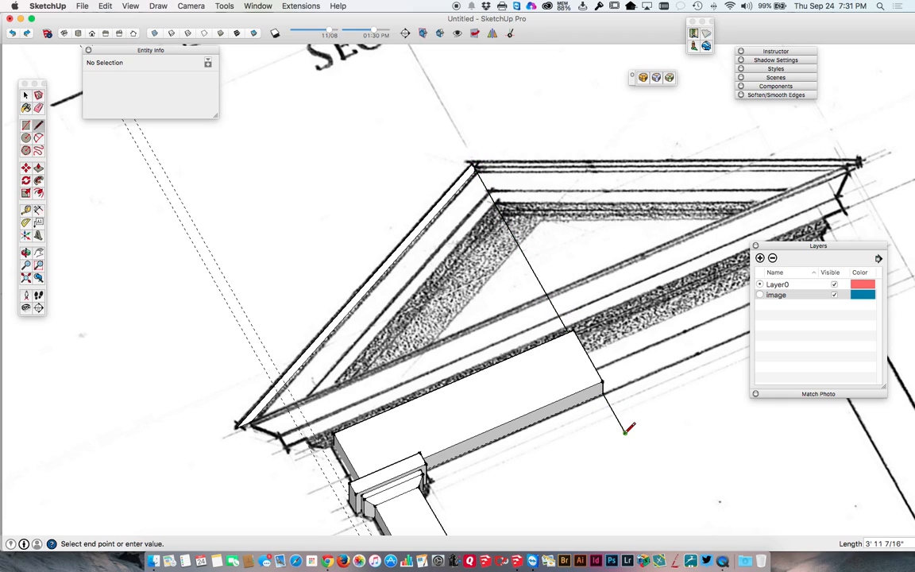
key("space")
Examine the cornice and beam profiles in the section drawing, with the sloped molding group selected
middle_click_drag(624, 437, 399, 365)
scroll(530, 301, "down", 5)
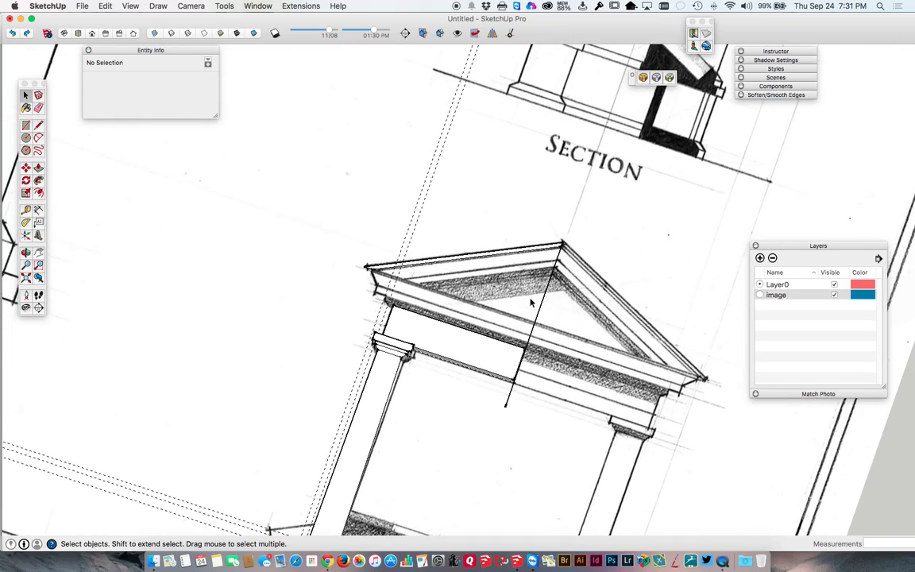
middle_click_drag(530, 249, 517, 293)
left_click(517, 294)
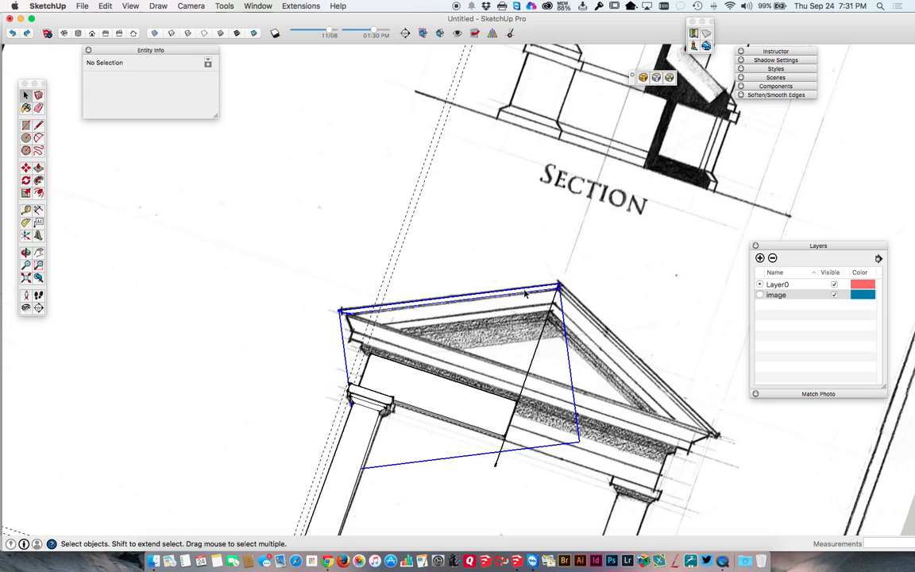
scroll(520, 274, "down", 3)
middle_click_drag(525, 257, 484, 312)
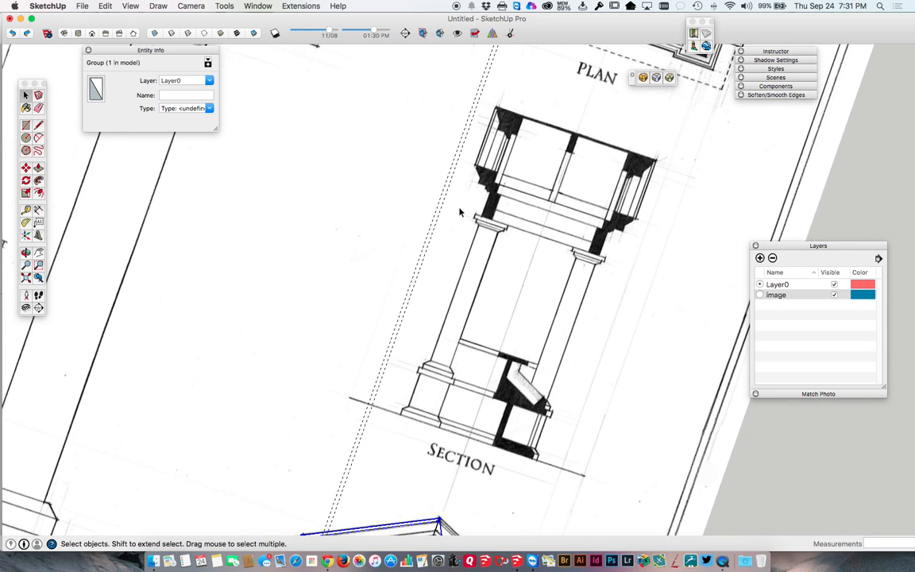
scroll(477, 159, "up", 4)
middle_click_drag(509, 141, 422, 238)
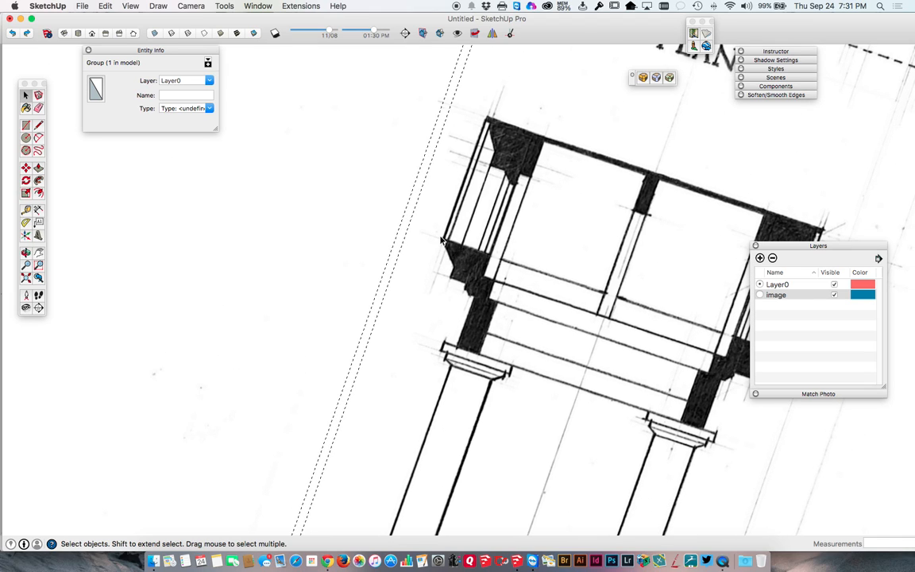
scroll(443, 239, "down", 5)
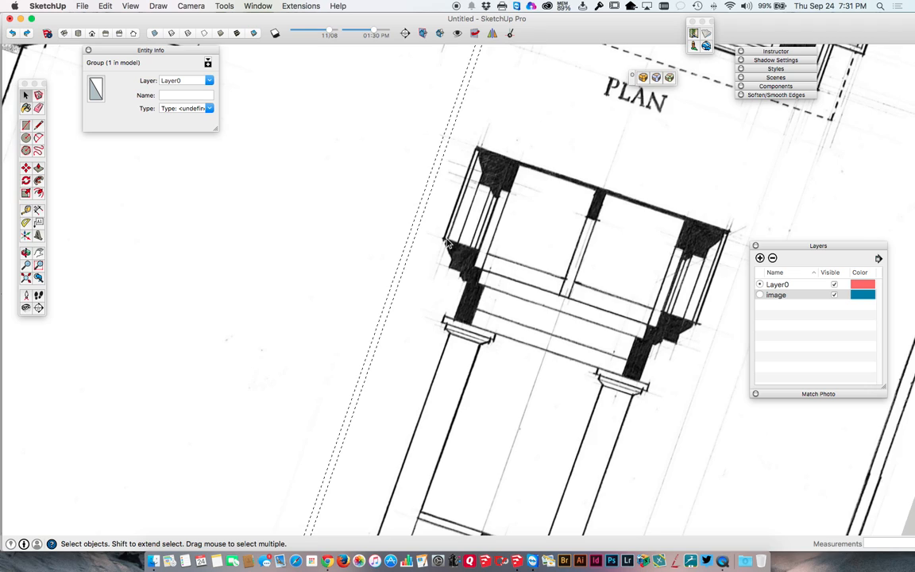
scroll(429, 234, "up", 4)
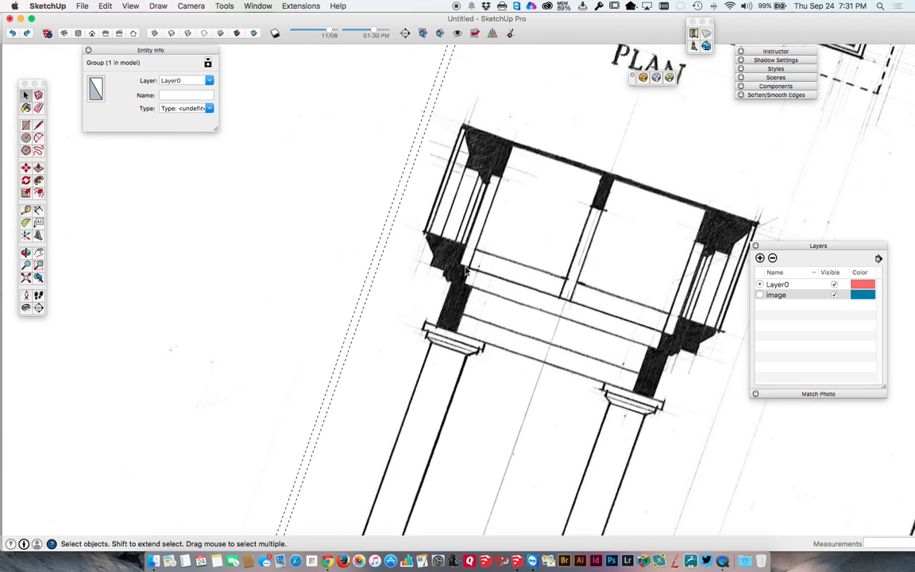
scroll(456, 252, "down", 2)
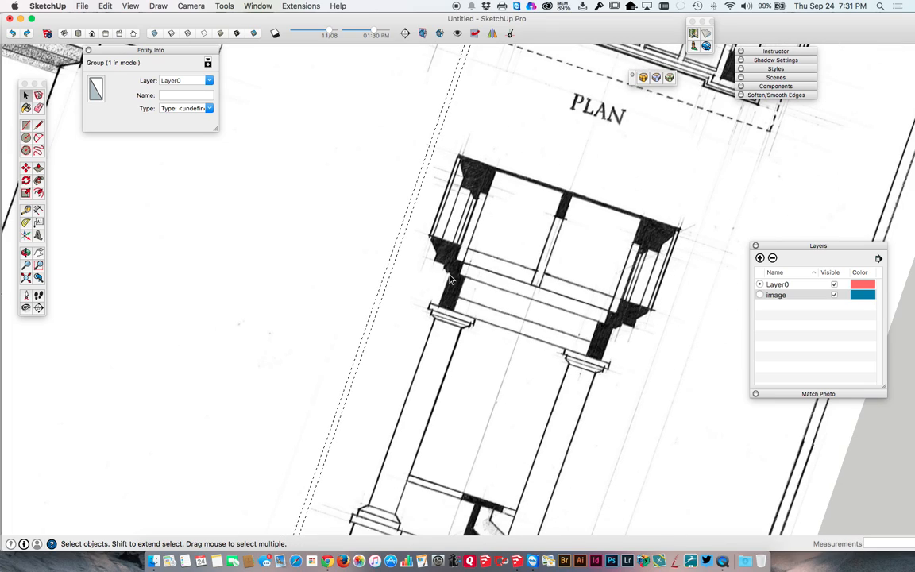
Compare the pediment's outer cornice corner in the elevation with the matching cornice profile in the section
scroll(449, 276, "down", 5)
middle_click_drag(357, 467, 366, 412, "shift")
scroll(341, 443, "up", 8)
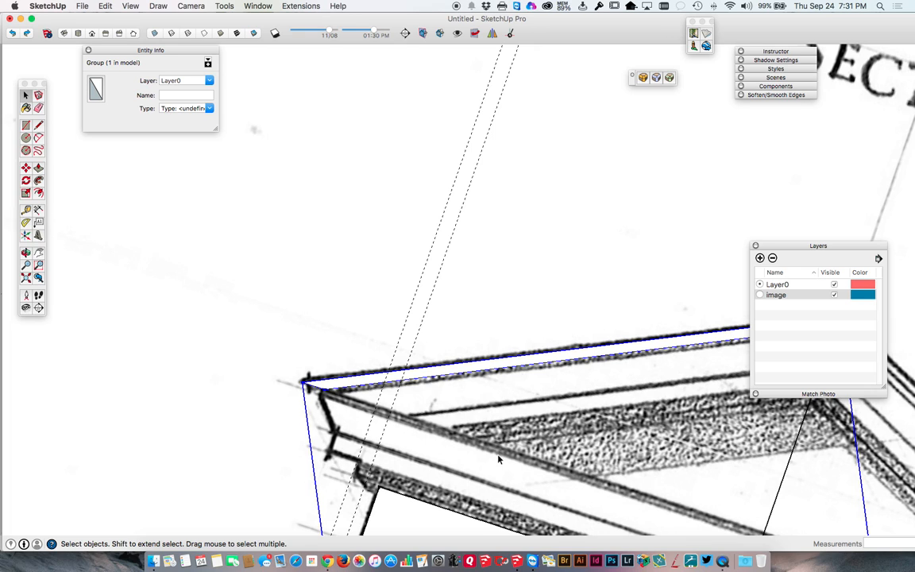
scroll(464, 462, "down", 8)
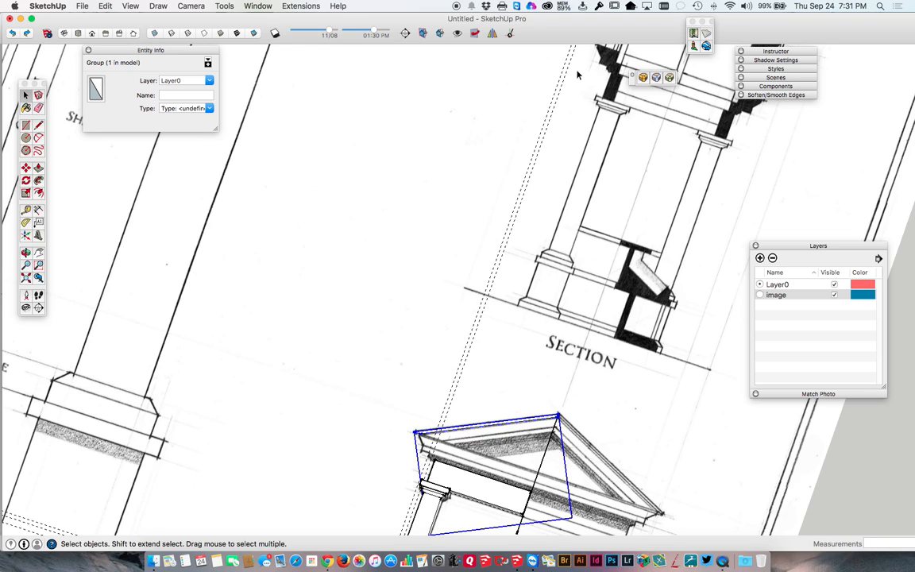
middle_click_drag(608, 70, 569, 179)
scroll(569, 179, "up", 6)
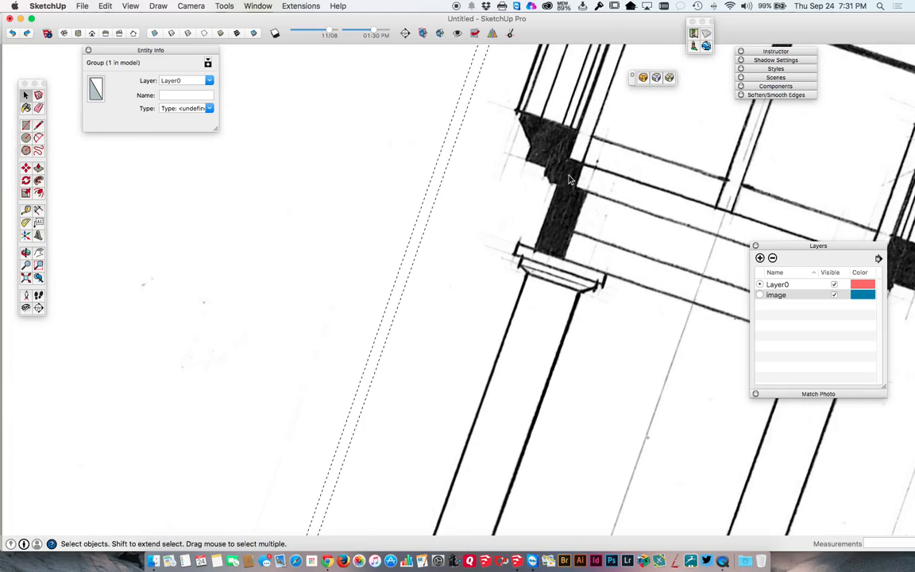
scroll(569, 180, "down", 10)
scroll(438, 452, "up", 1)
mouse_move(439, 452)
middle_mouse_down("shift")
mouse_move(545, 95)
mouse_move(517, 200)
middle_mouse_up("shift")
scroll(519, 223, "down", 1)
scroll(531, 186, "up", 6)
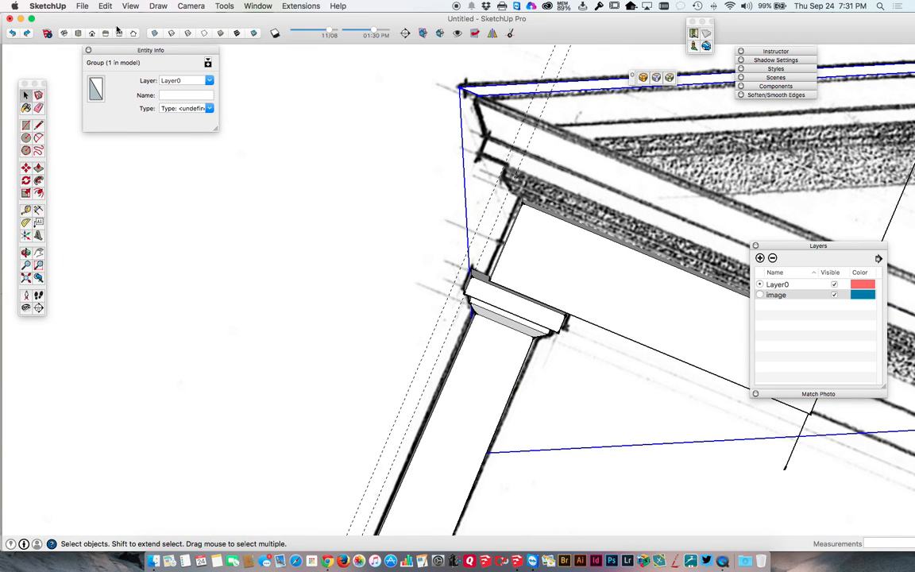
In top view, try to trace the horizontal cornice profile from the beam's upper corner to the sloped molding's base end
left_click(78, 34)
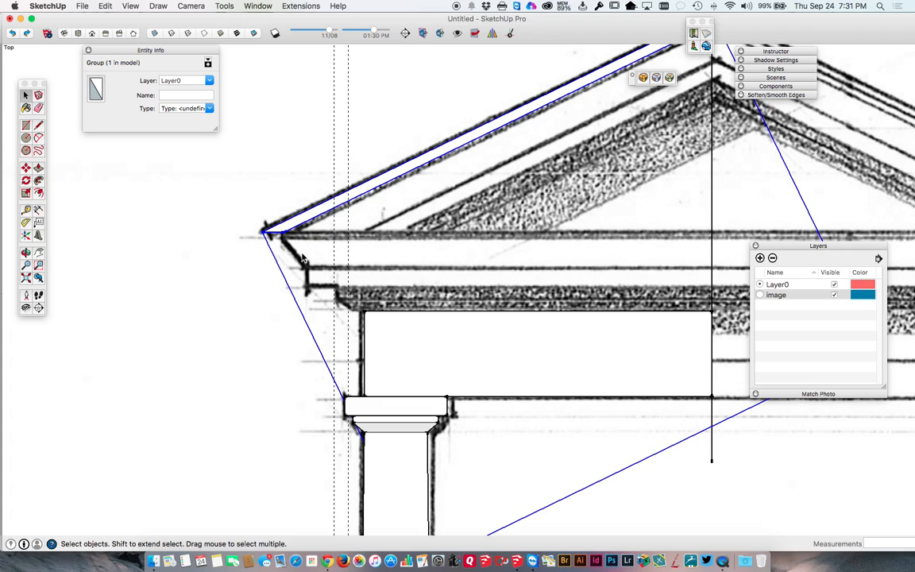
key("l")
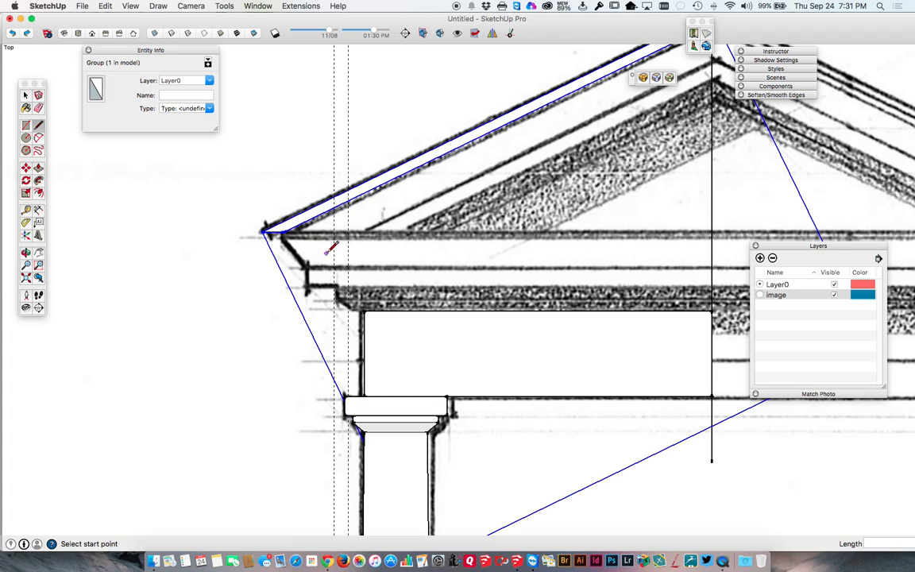
left_click(363, 312)
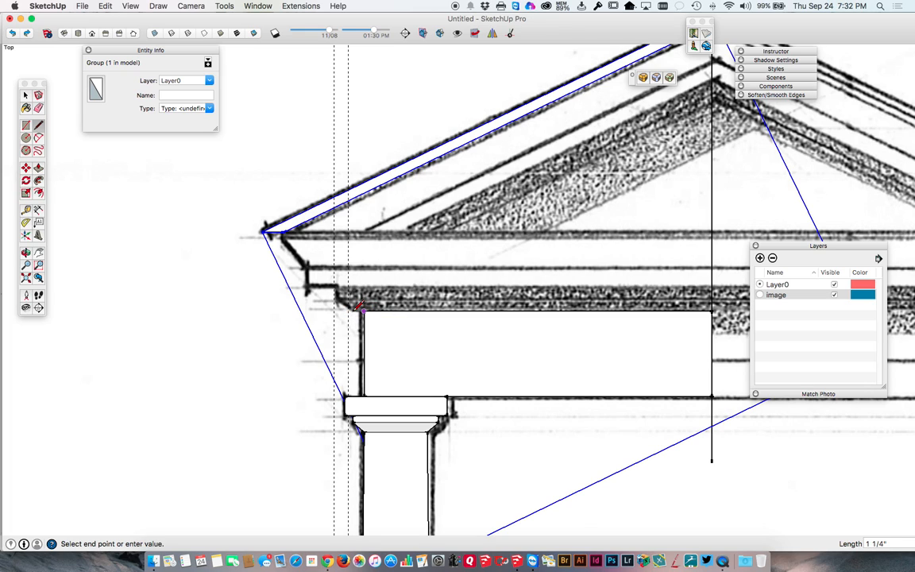
scroll(362, 309, "up", 2)
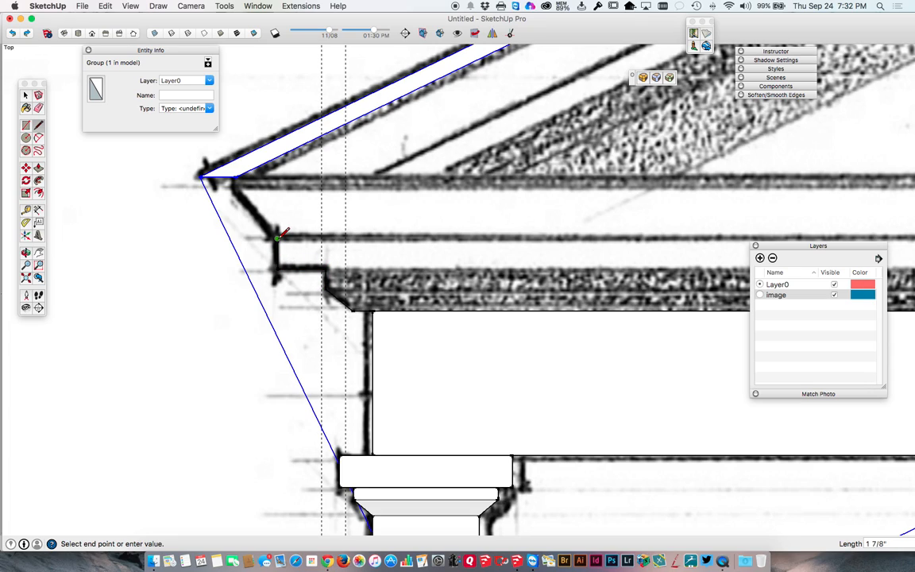
left_click(234, 187)
key("space")
Hide the image layer, inspect the traced profile against the molding's end from an angle, and show the layer again
left_click(834, 294)
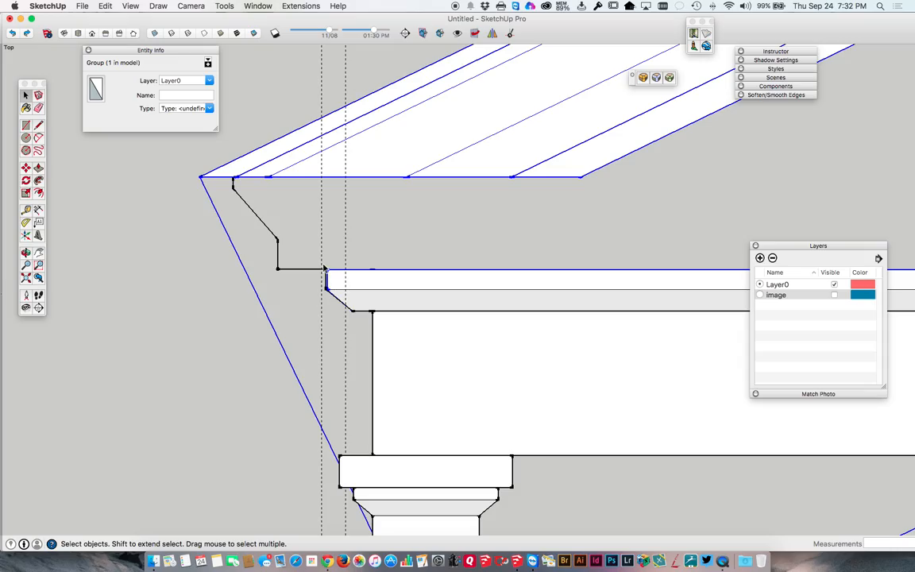
middle_click_drag(338, 334, 460, 16)
middle_click_drag(338, 256, 241, 331)
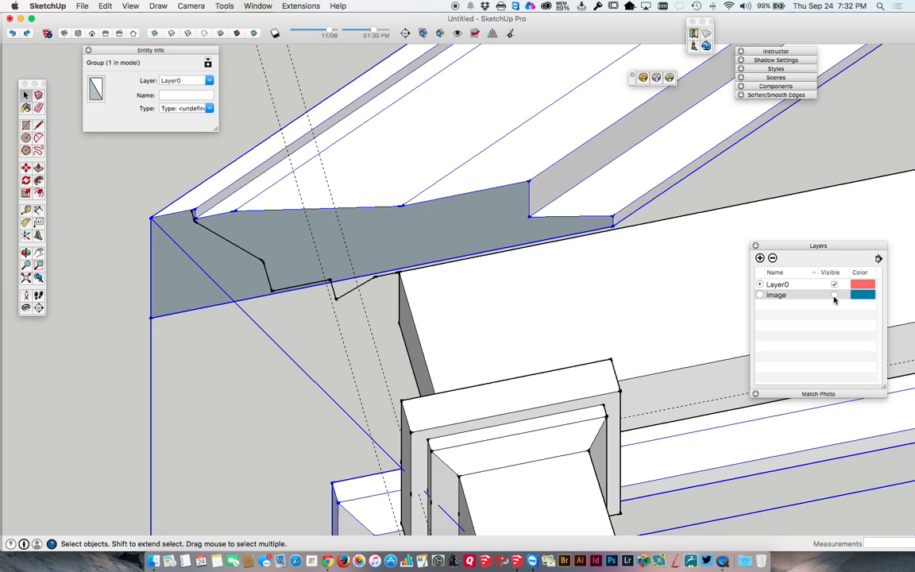
left_click(834, 297)
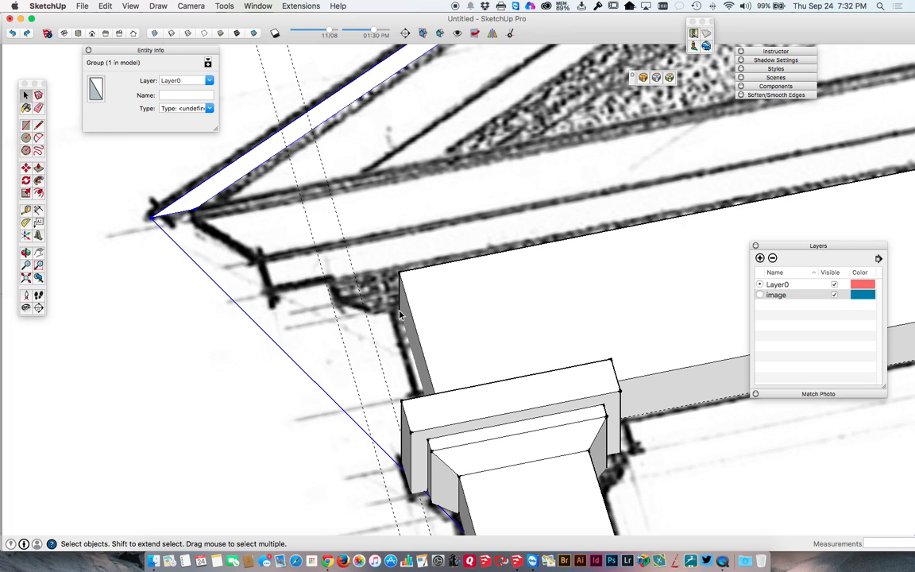
key("l")
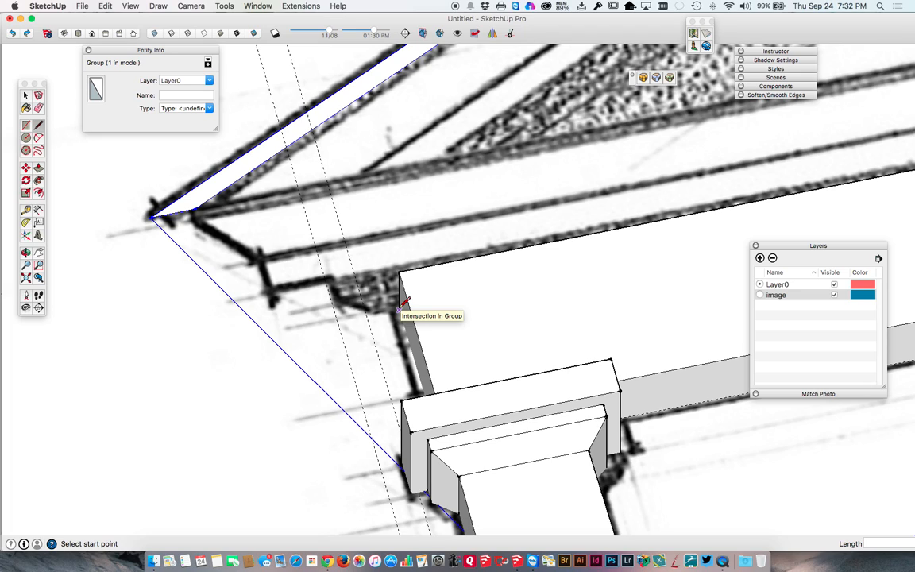
left_click(399, 309)
key("Escape")
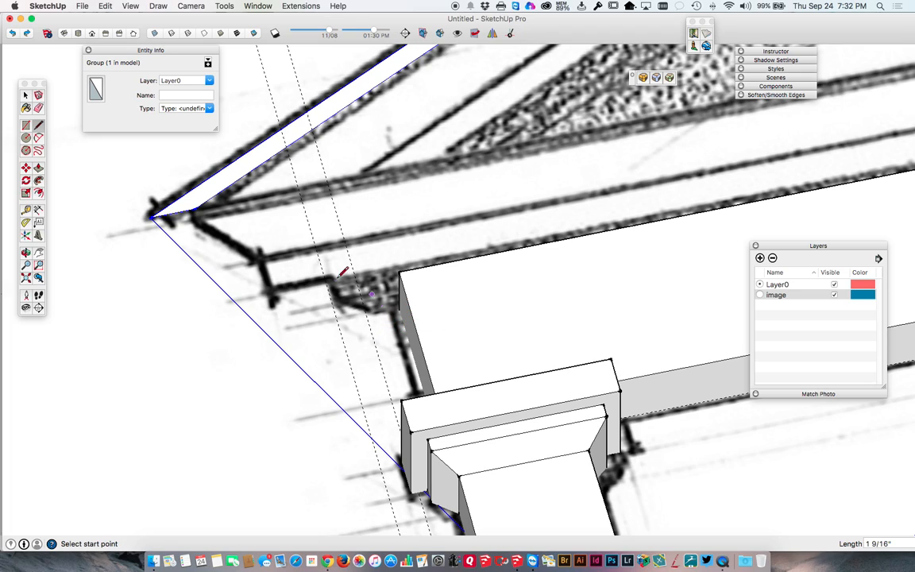
key("space")
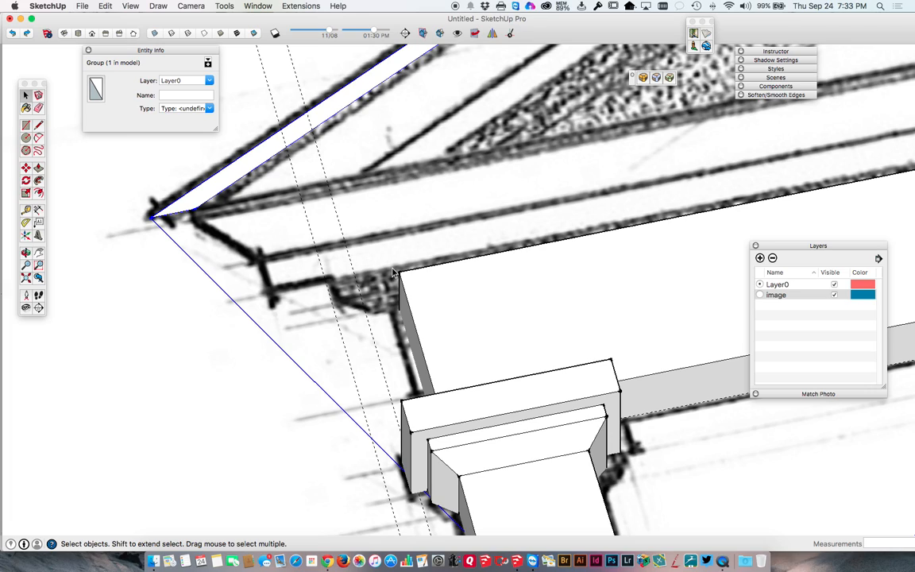
Draw a rectangle about 1' 2" by 1' 1" over the drawing's outer cornice corner, beside the end of the beam
key("r")
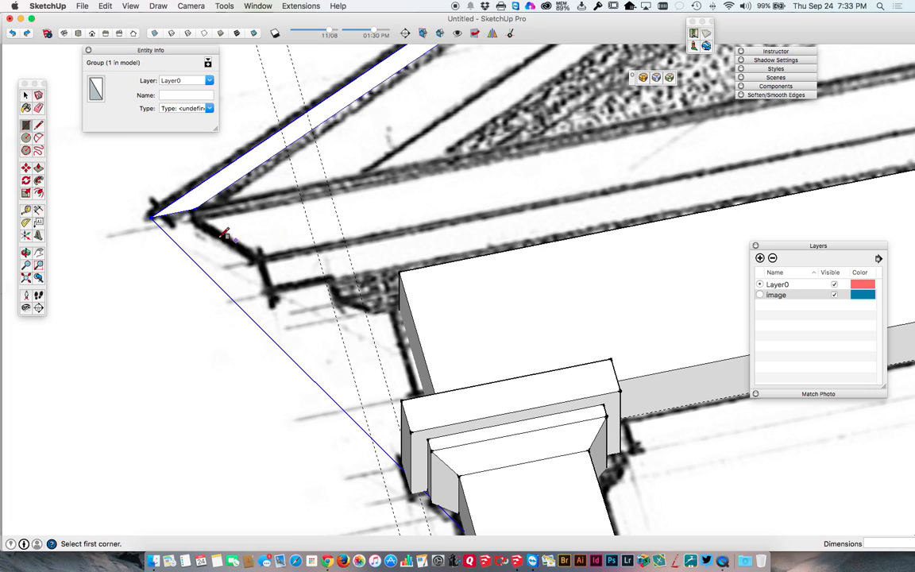
left_click(77, 181)
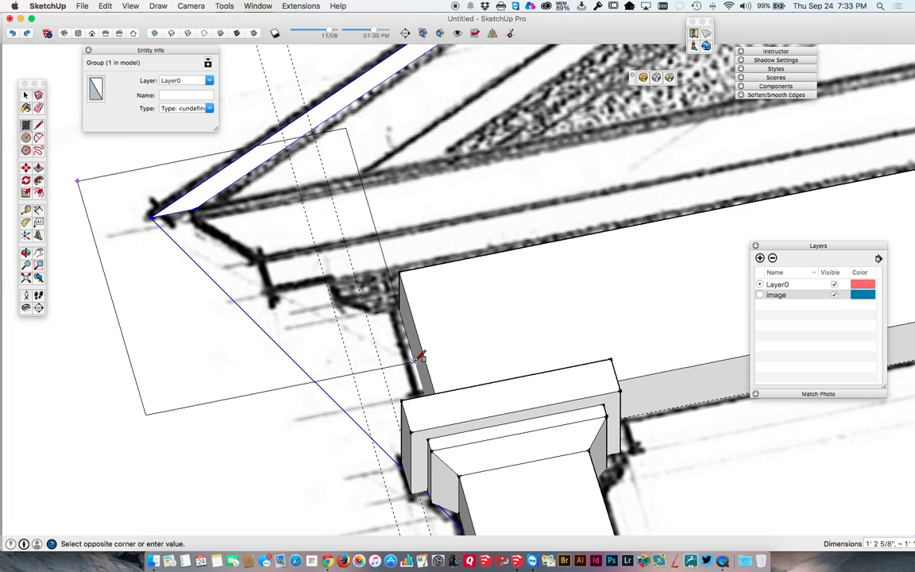
left_click(399, 361)
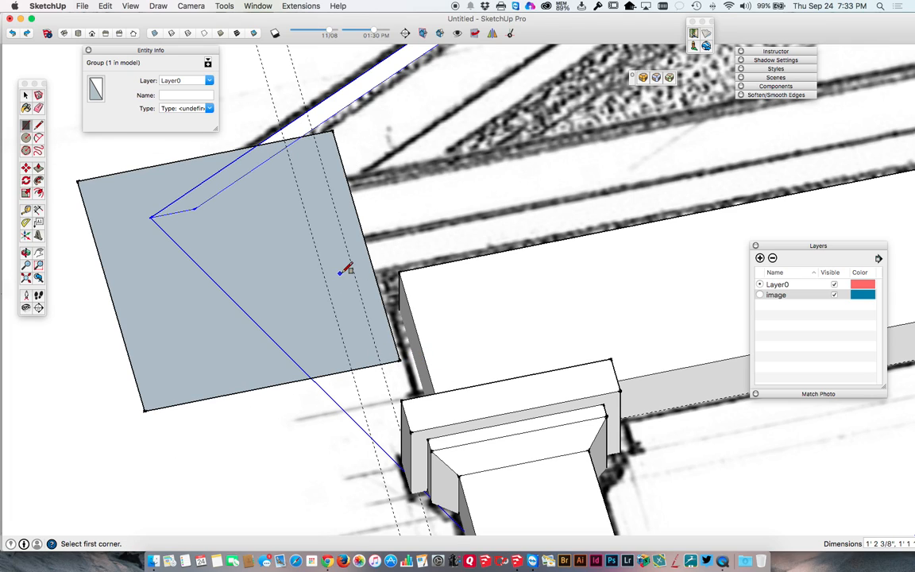
key("space")
Move the rectangle's face and edges about 2 3/4" along the red axis toward the beam
left_click(272, 247)
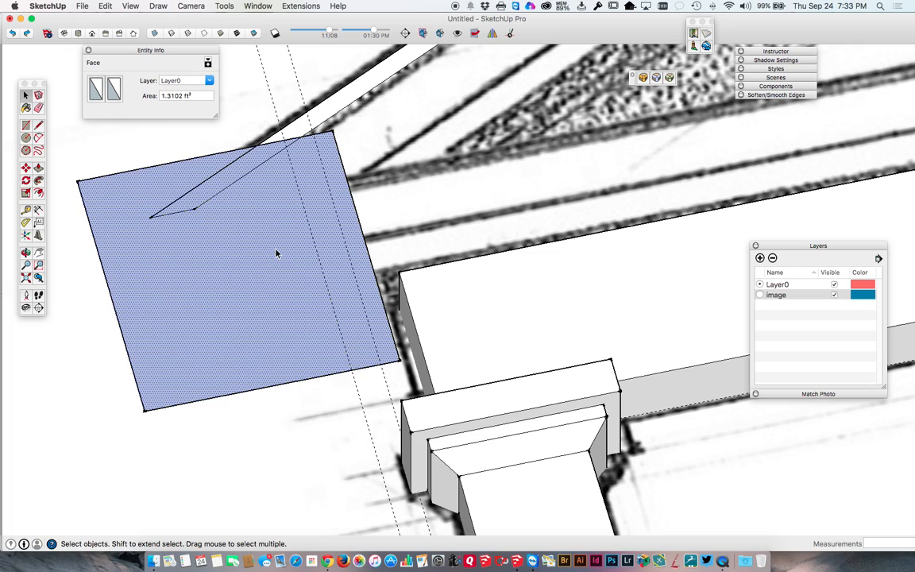
double_click(270, 249)
key("m")
left_click(140, 294)
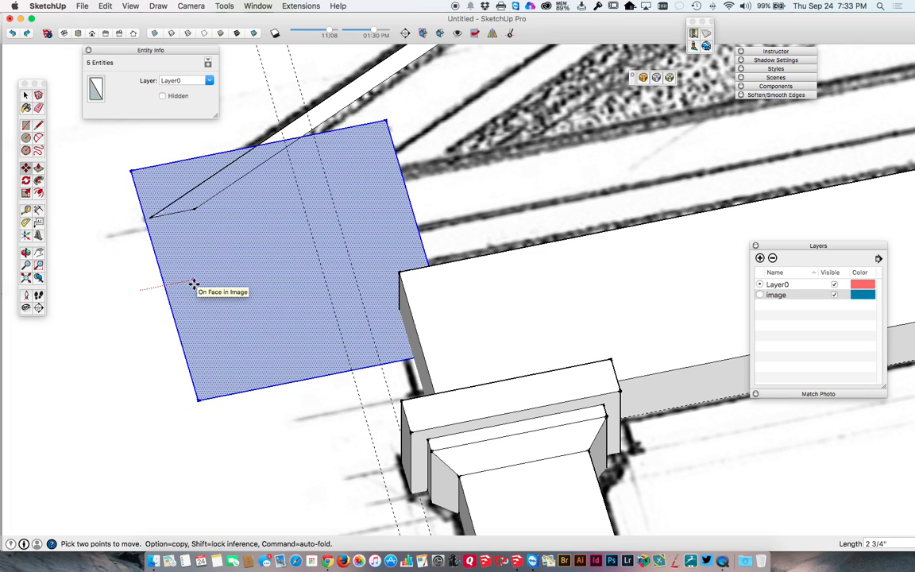
left_click(193, 284)
scroll(183, 331, "down", 5)
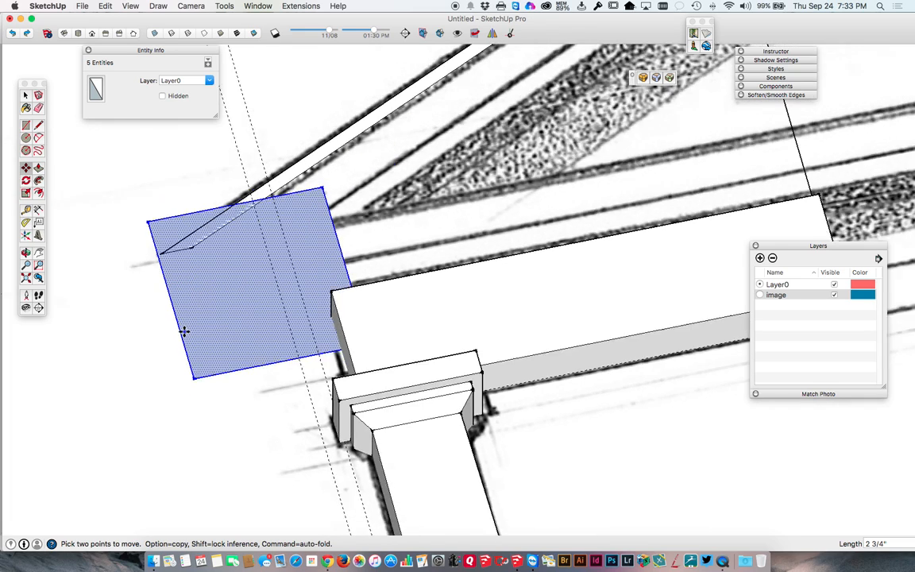
scroll(189, 329, "down", 5)
key("space")
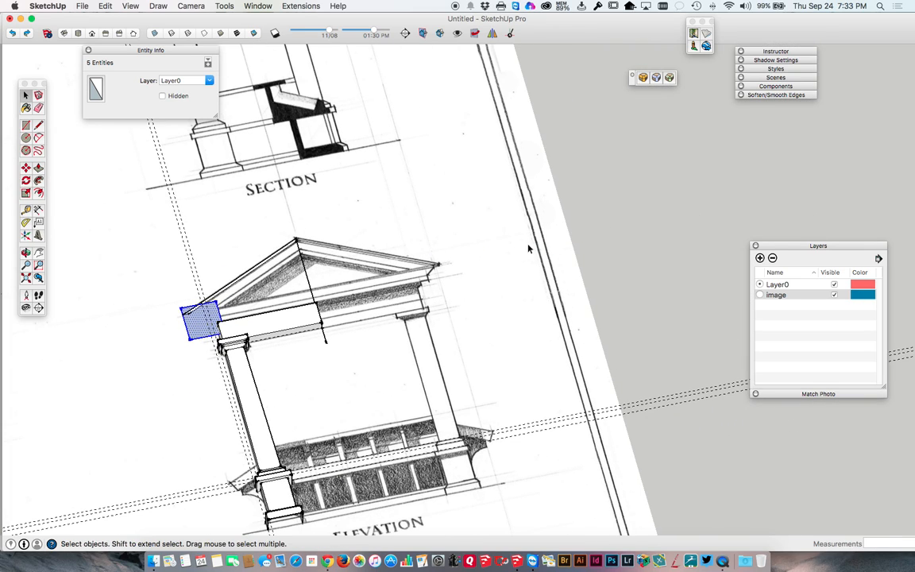
Select only the rectangle's face and view the cornice corner from the top in X-ray display
left_click(198, 315)
scroll(202, 326, "up", 5)
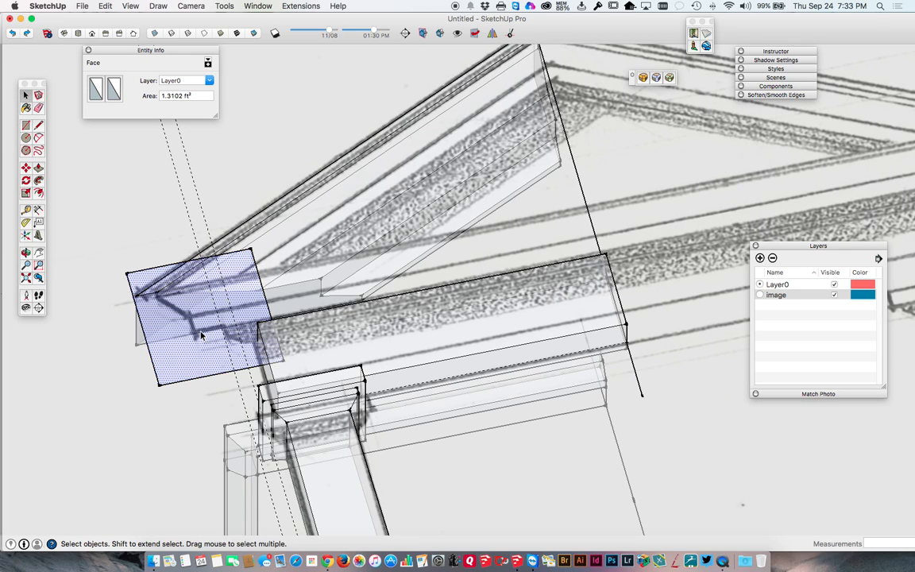
left_click(77, 34)
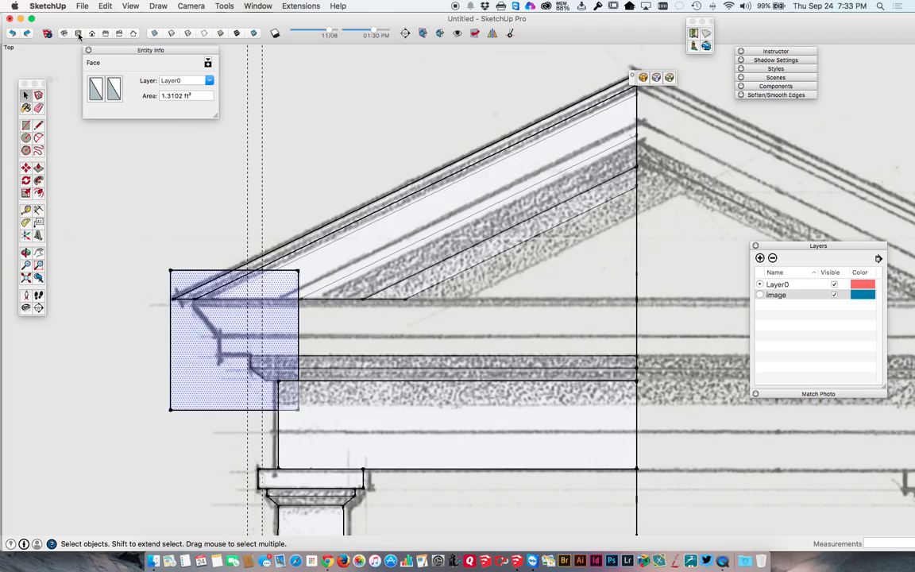
Trace the lower cornice profile on the rectangle, from the beam's end corner around the stepped bed molding and along the soffit to the fascia
scroll(235, 339, "up", 10)
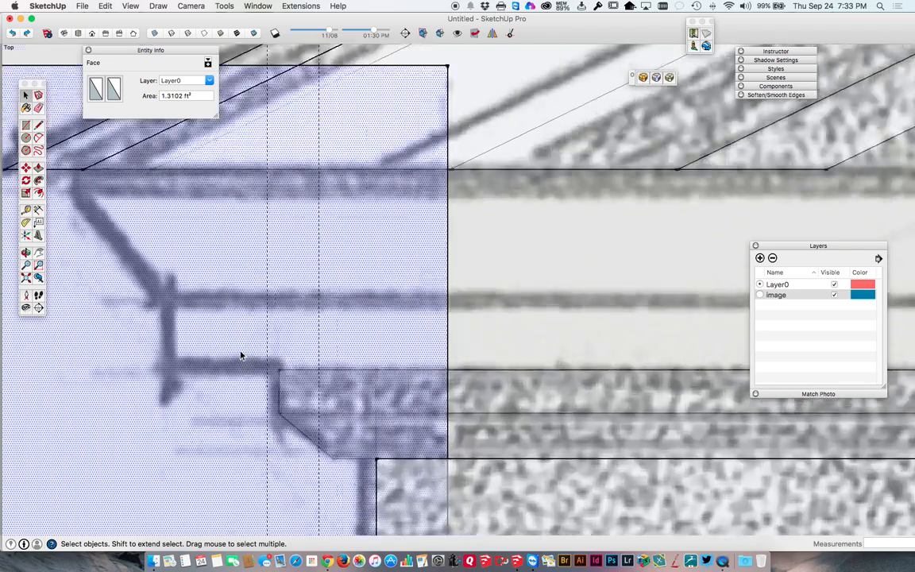
scroll(251, 359, "down", 3)
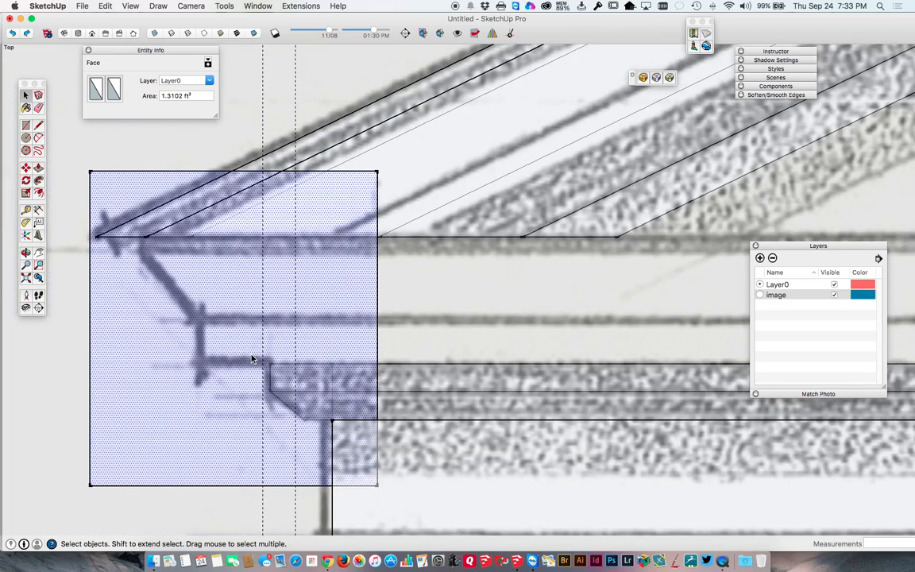
scroll(238, 349, "down", 5)
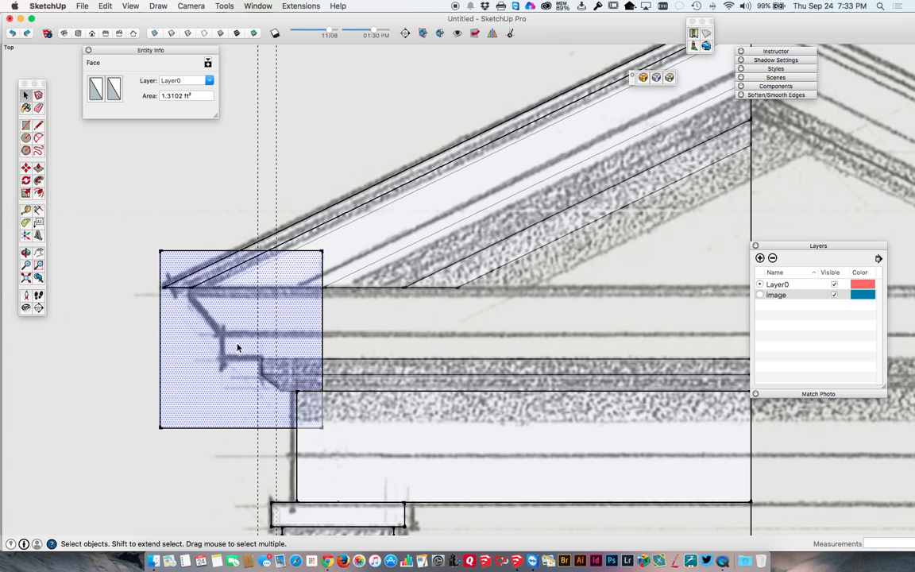
scroll(238, 357, "up", 4)
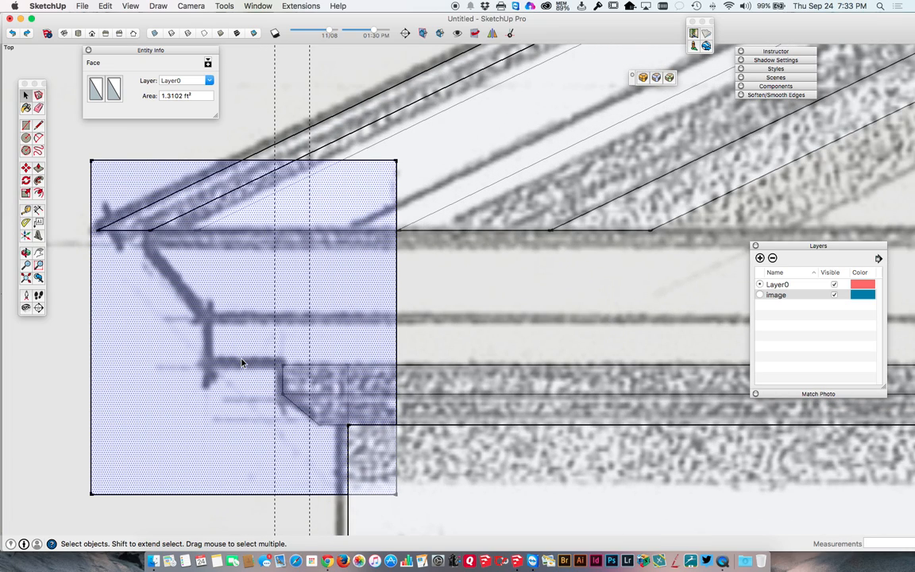
mouse_move(242, 363)
middle_mouse_down()
mouse_move(461, 192)
mouse_move(494, 139)
mouse_move(471, 188)
middle_mouse_up()
scroll(424, 172, "down", 3)
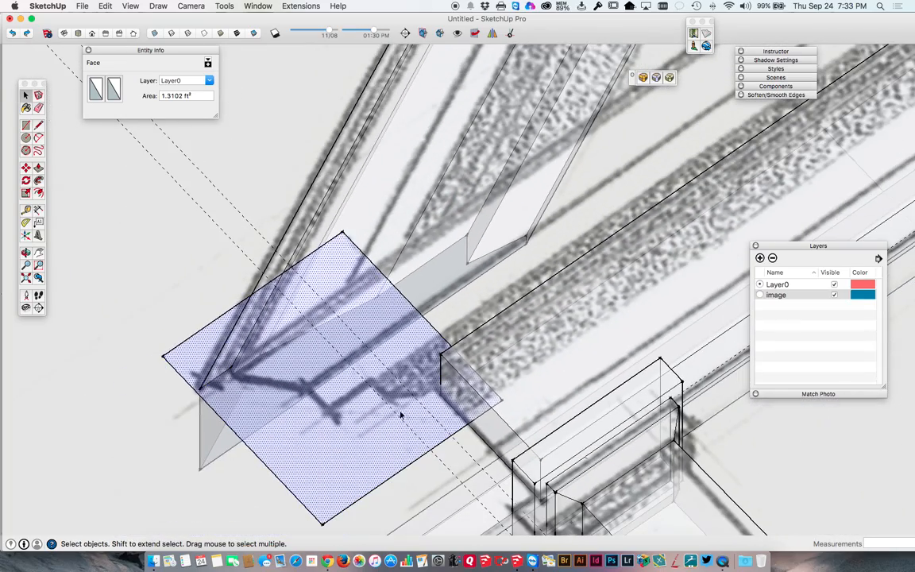
key("l")
left_click(441, 380)
left_click(424, 395)
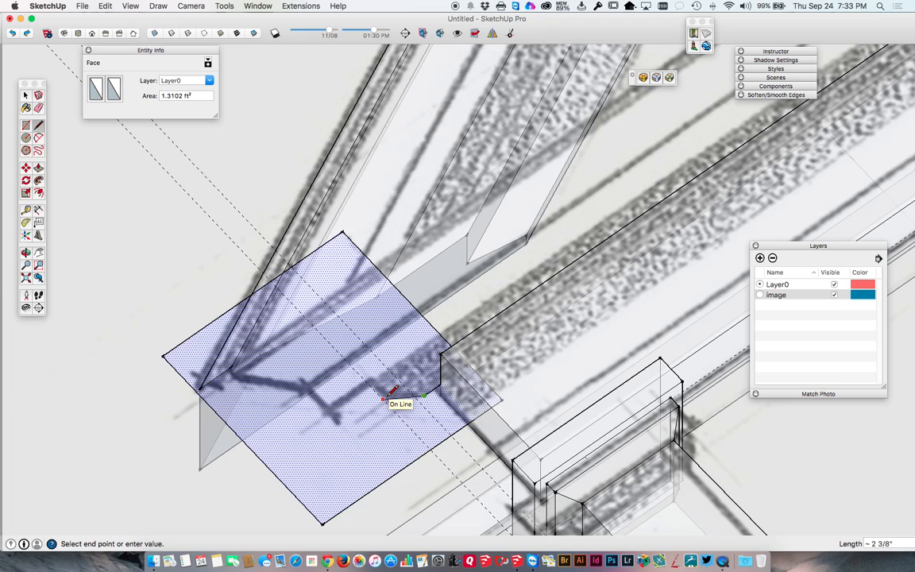
left_click(384, 399)
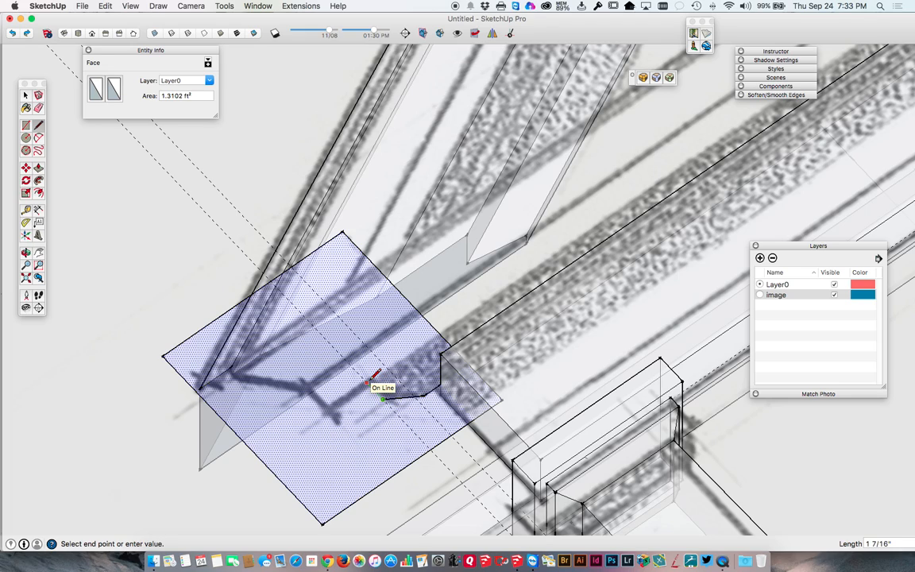
left_click(367, 382)
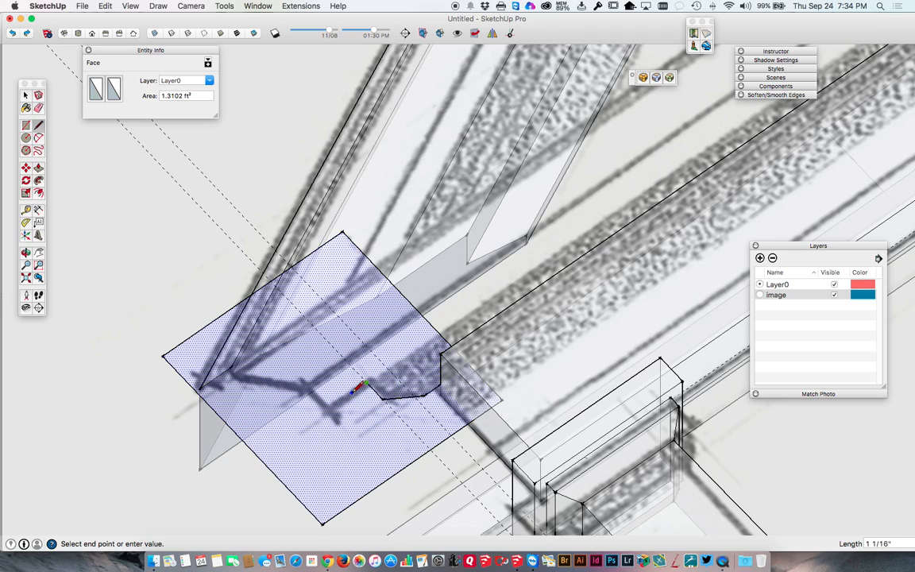
left_click(328, 407)
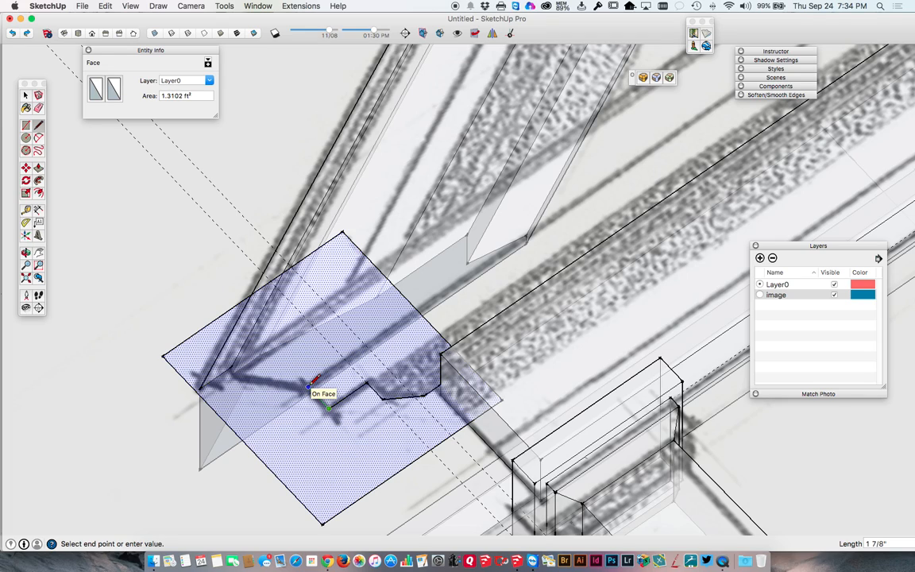
Extend the fascia line to the rectangle's upper edge, and draw the sloped crown line about 7 15/16" long to the rectangle's outer edge
left_click(266, 343)
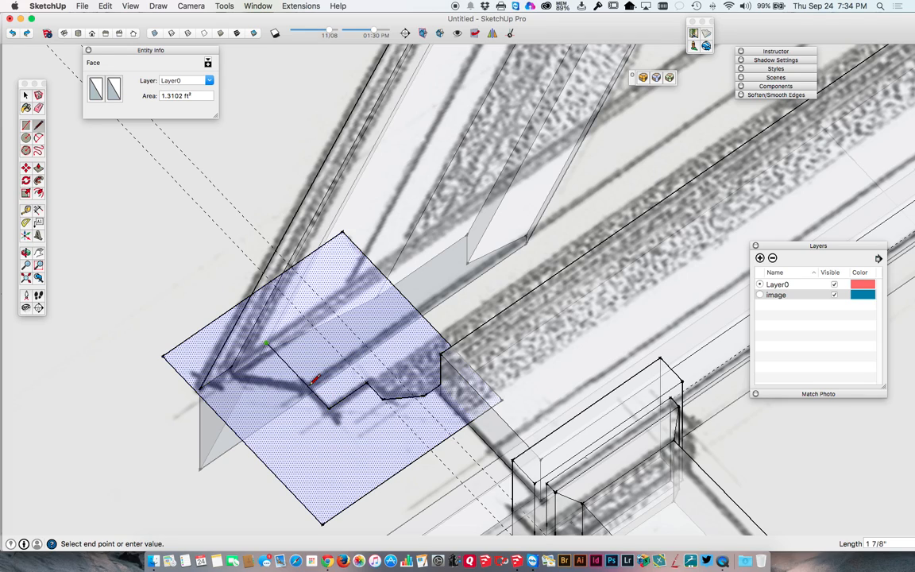
key("super+z")
left_click(329, 408)
middle_click_drag(239, 300, 274, 388)
left_click(274, 374)
left_click(281, 384)
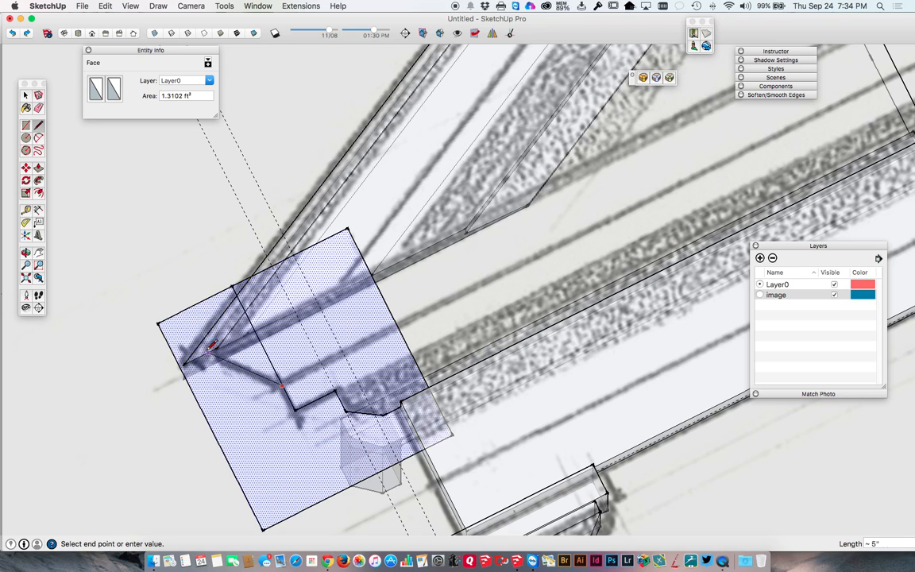
left_click(164, 333)
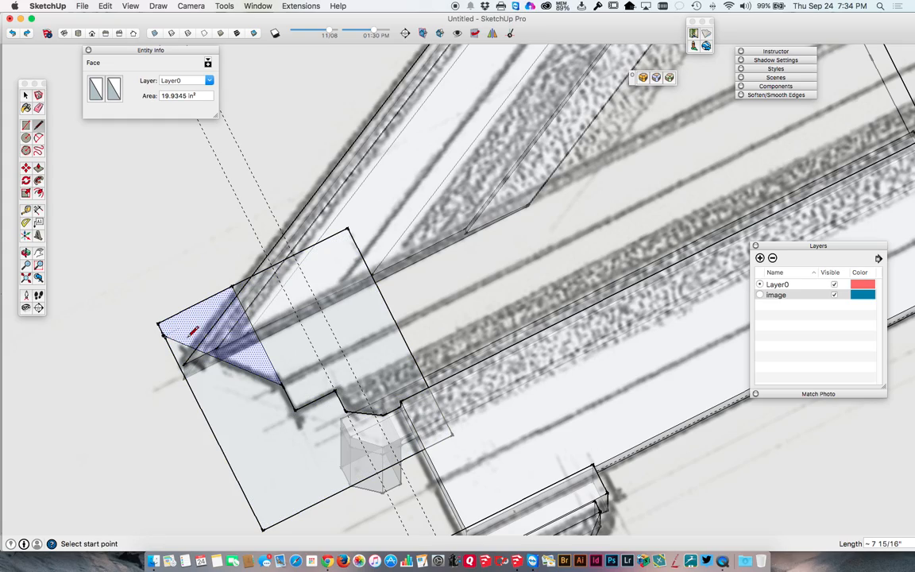
Draw a line about 3 5/16" long from the sloped crown line to the fascia line, following the underside of the raking molding
middle_click_drag(204, 351, 369, 227)
scroll(271, 444, "up", 5)
mouse_move(271, 445)
middle_mouse_down()
mouse_move(371, 265)
mouse_move(366, 289)
middle_mouse_up()
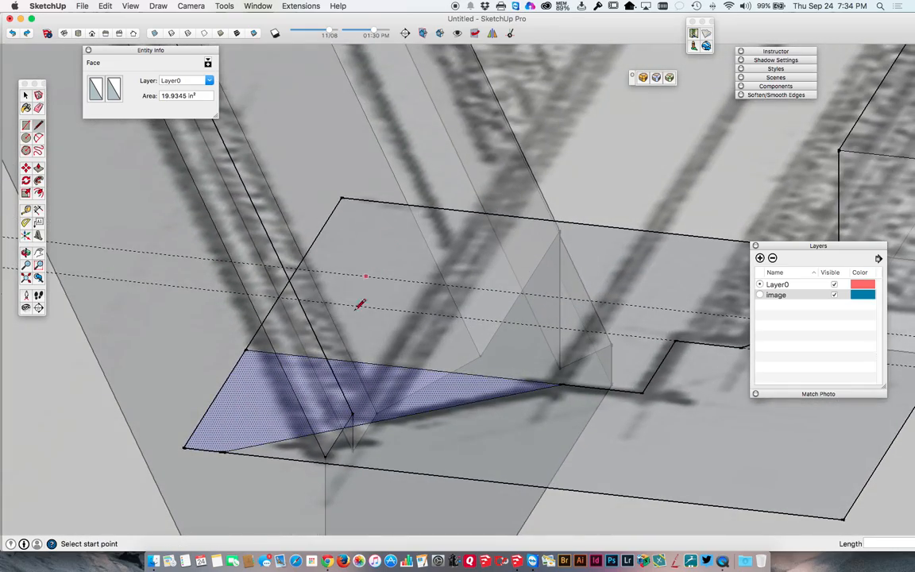
left_click(347, 423)
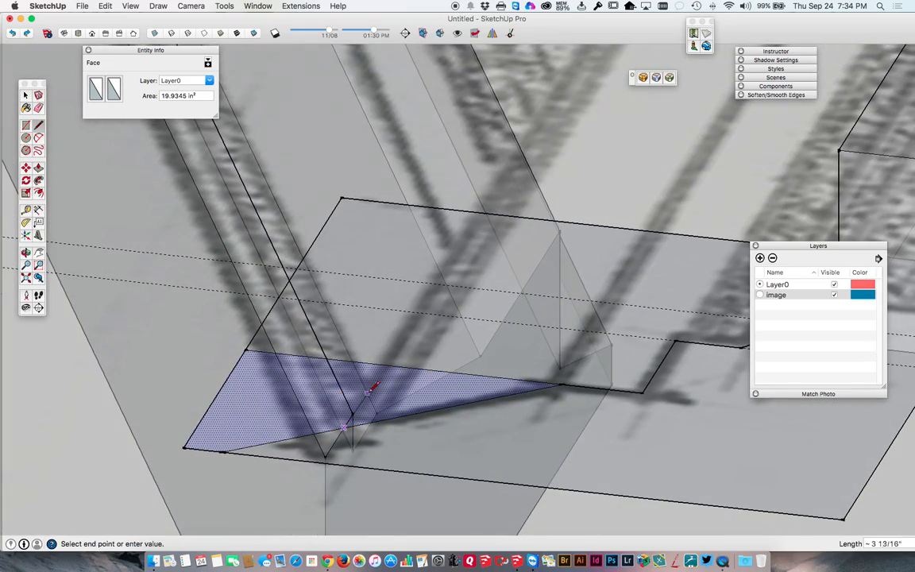
left_click(380, 367)
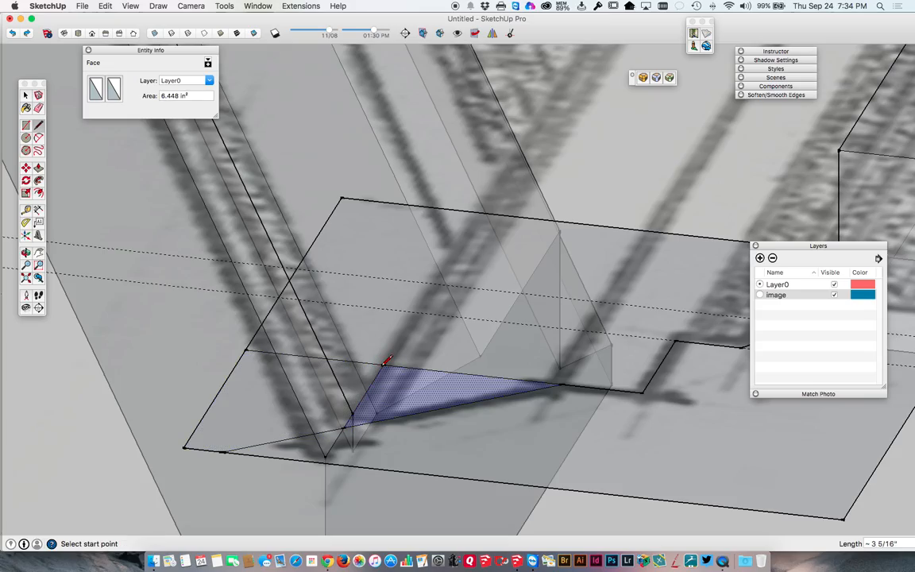
Turn off X-ray display and hide the image layer
key("space")
scroll(381, 367, "down", 5)
mouse_move(389, 362)
middle_mouse_down()
mouse_move(324, 414)
mouse_move(270, 521)
mouse_move(394, 327)
mouse_move(284, 472)
mouse_move(316, 422)
mouse_move(302, 376)
middle_mouse_up()
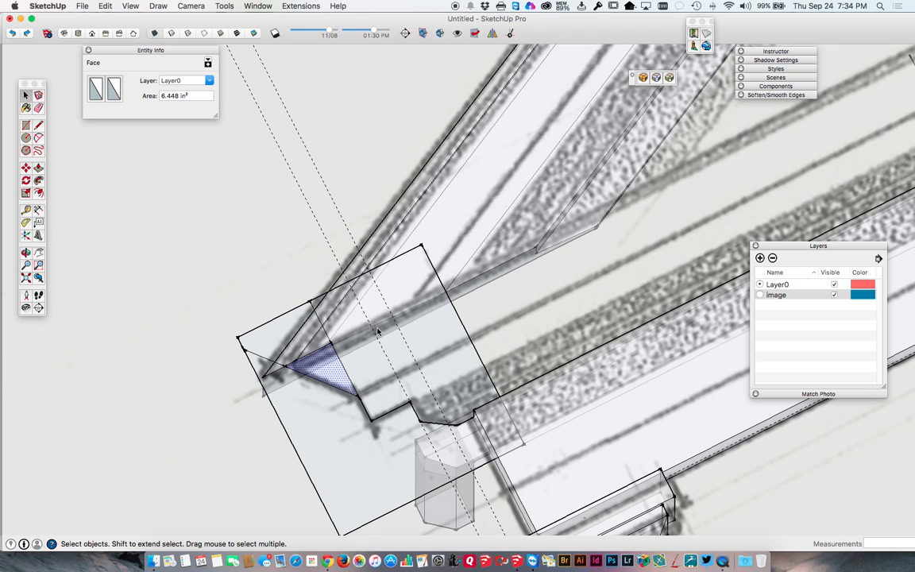
key("x")
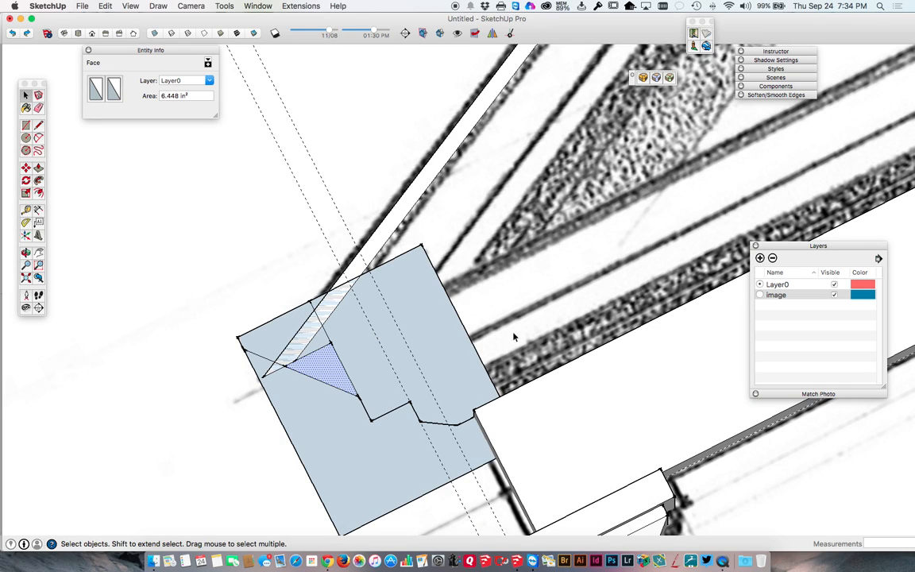
left_click(834, 295)
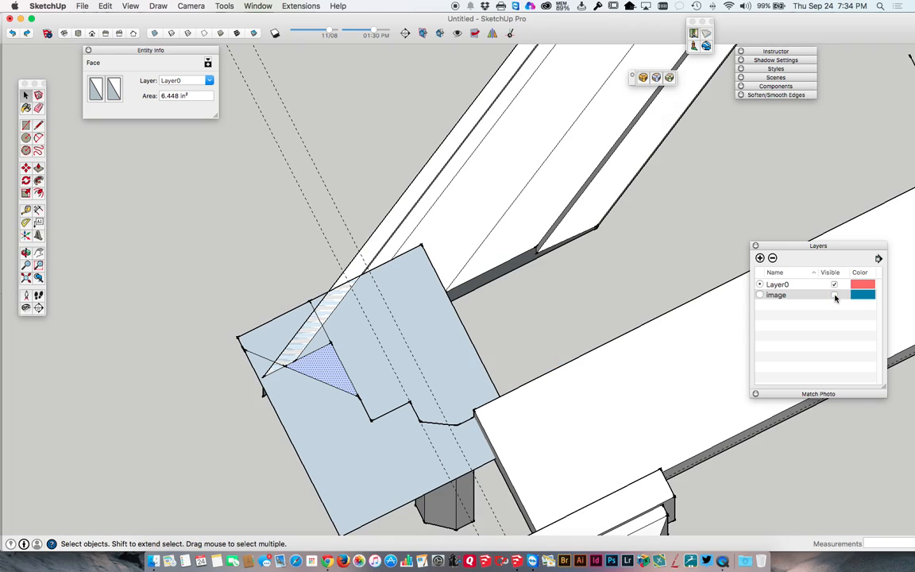
Extend the profile's top line along the red axis from the fascia line to the rectangle's inner edge
key("l")
left_click(331, 342)
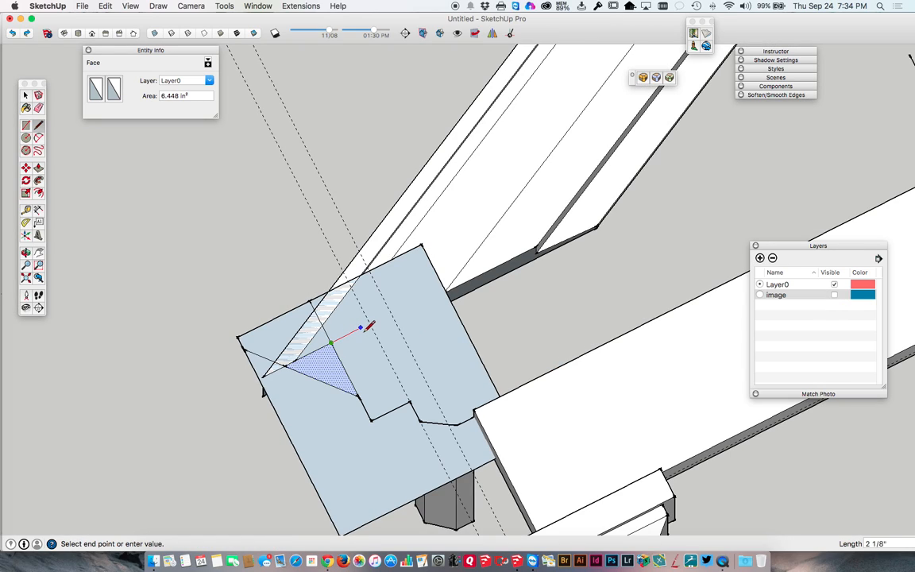
left_click(476, 412)
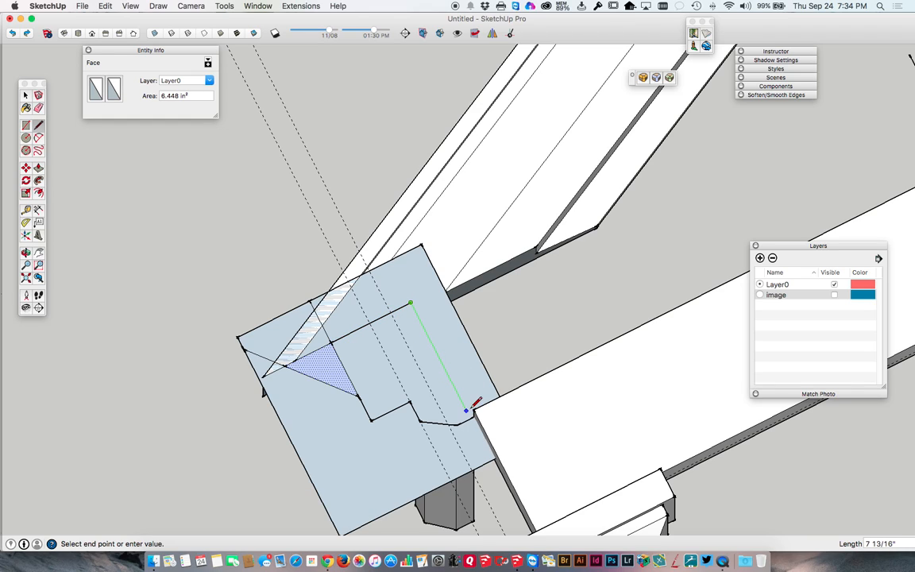
left_click(445, 286)
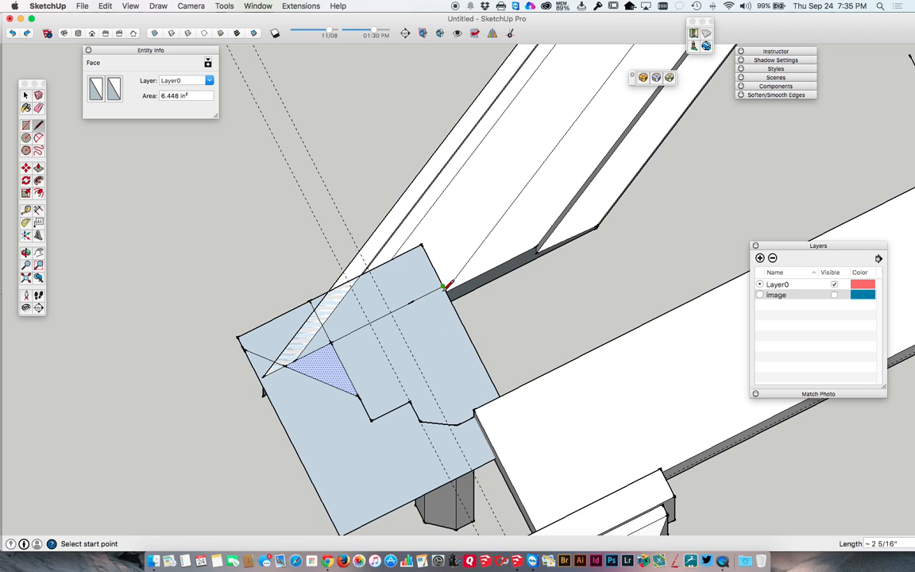
key("space")
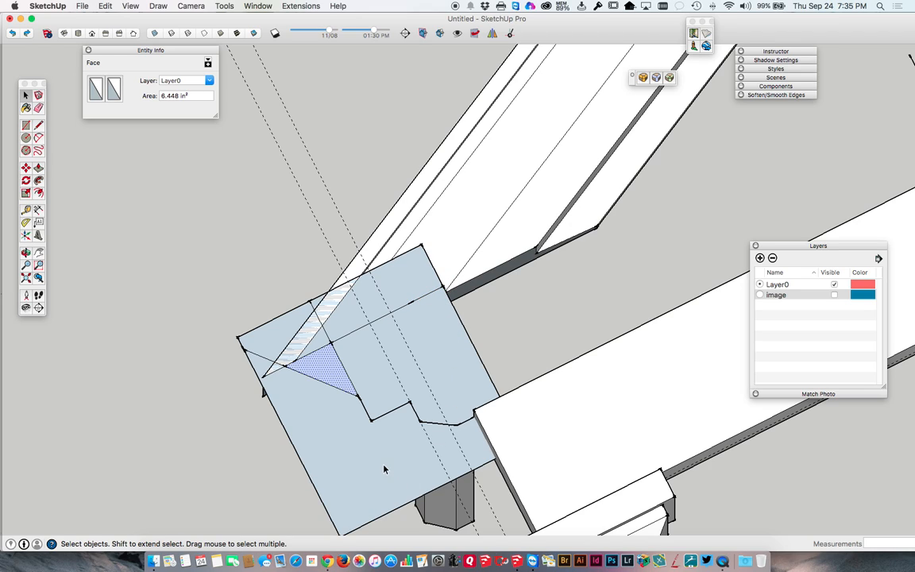
Erase the rectangle's outer edges and the overshooting fascia and crown lines outside the traced cornice profile
key("e")
left_click(381, 516)
left_click(311, 502)
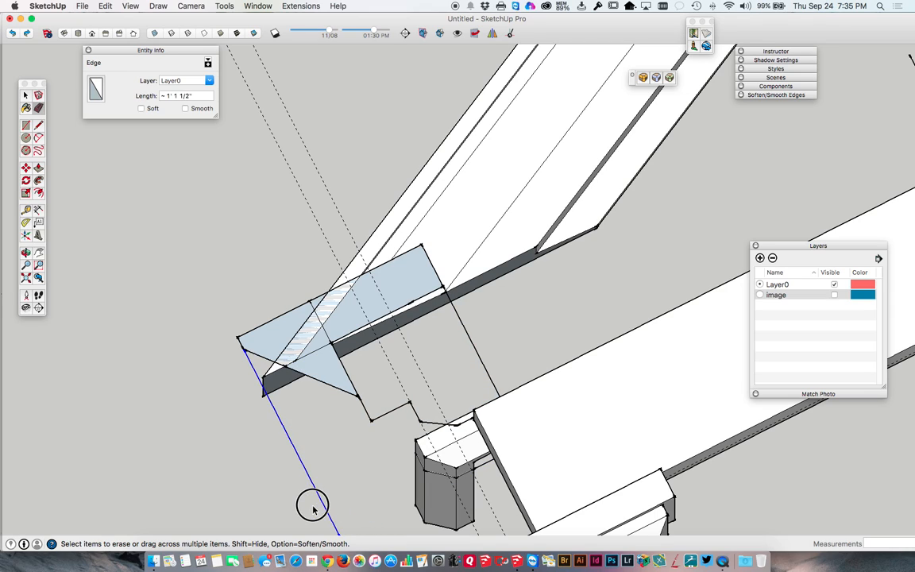
left_click(254, 353)
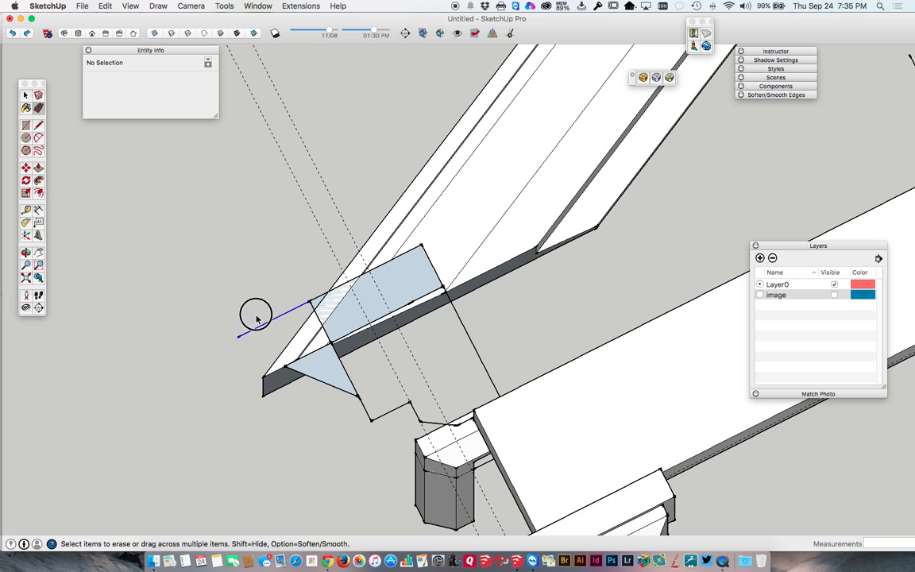
left_click(311, 300)
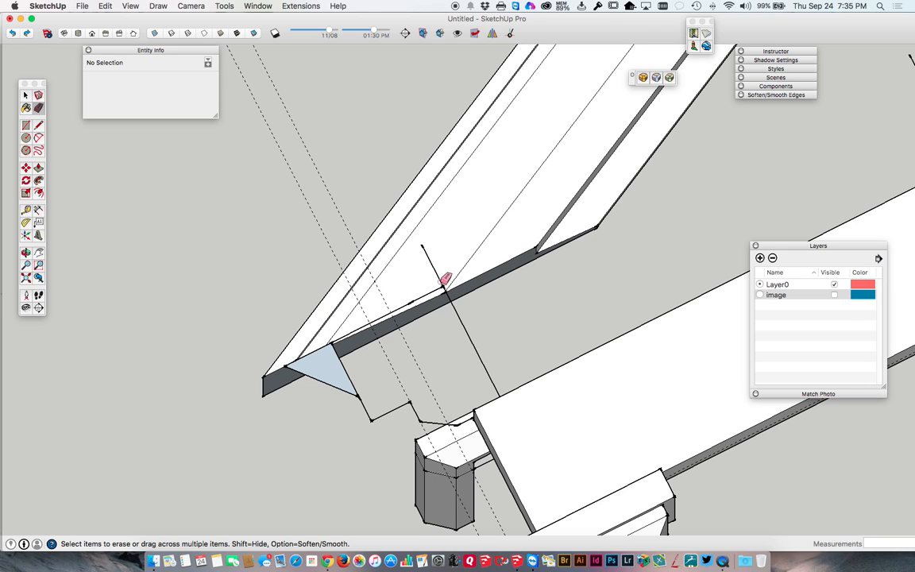
Close the cornice profile with a line about 2 1/16" long to the beam's corner, and erase the leftover fascia segment dividing the face
mouse_move(365, 367)
middle_mouse_down()
mouse_move(373, 376)
mouse_move(658, 272)
mouse_move(500, 379)
mouse_move(500, 439)
mouse_move(597, 445)
mouse_move(588, 402)
middle_mouse_up()
key("l")
left_click(578, 227)
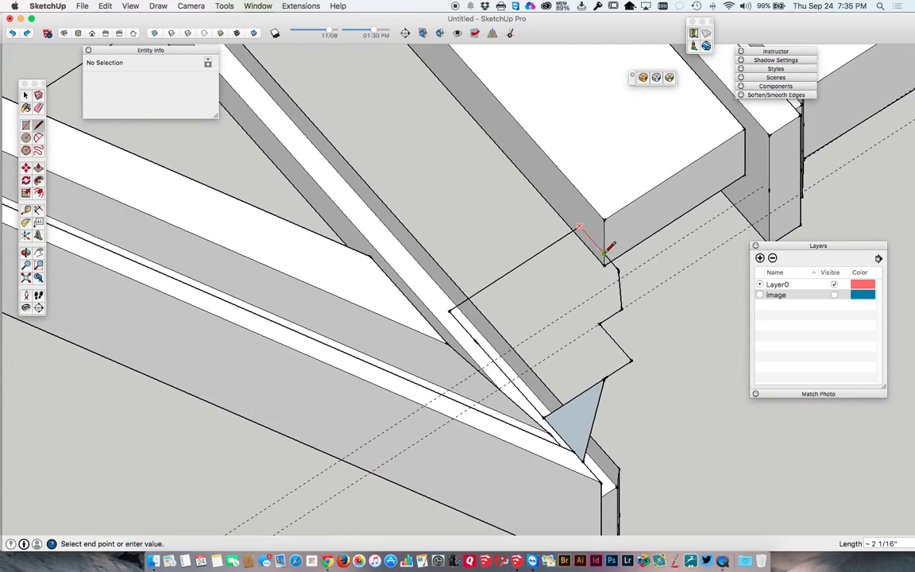
left_click(606, 253)
middle_click_drag(589, 296, 288, 439)
key("e")
left_click(388, 421)
scroll(508, 389, "down", 3)
mouse_move(512, 382)
middle_mouse_down()
mouse_move(245, 416)
mouse_move(112, 343)
middle_mouse_up()
Select the cornice profile face with its bounding edges and make them a group
key("space")
double_click(351, 258)
middle_click_drag(350, 257, 316, 492)
scroll(316, 477, "down", 3)
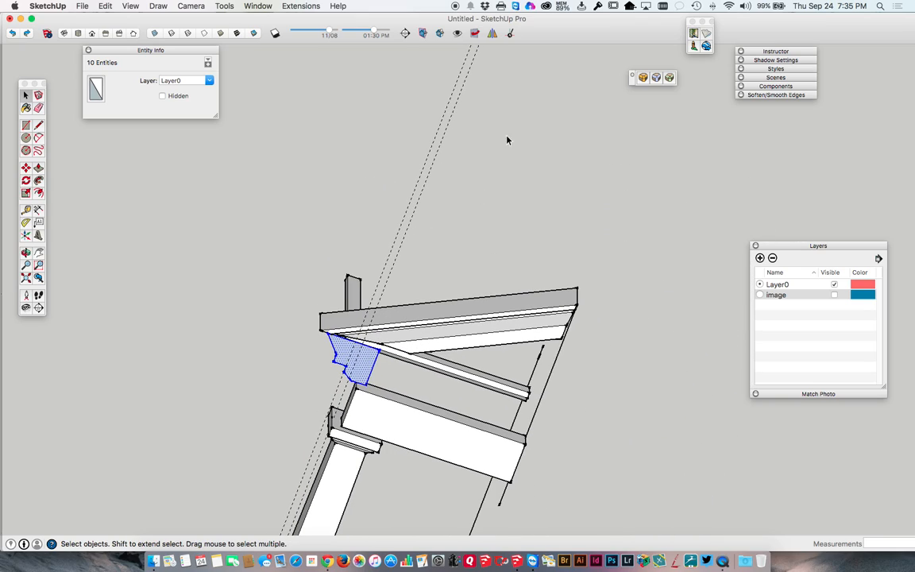
scroll(370, 367, "up", 5)
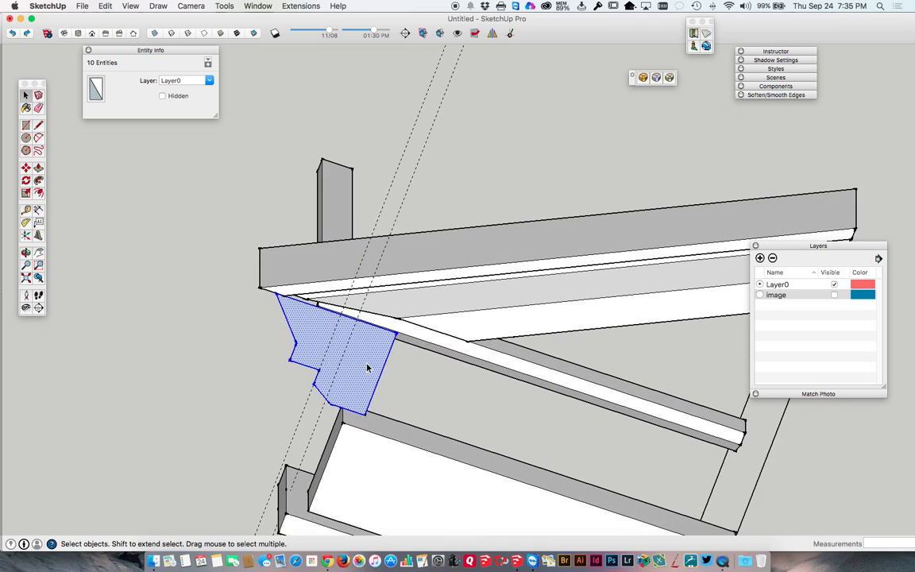
middle_click_drag(368, 368, 316, 364)
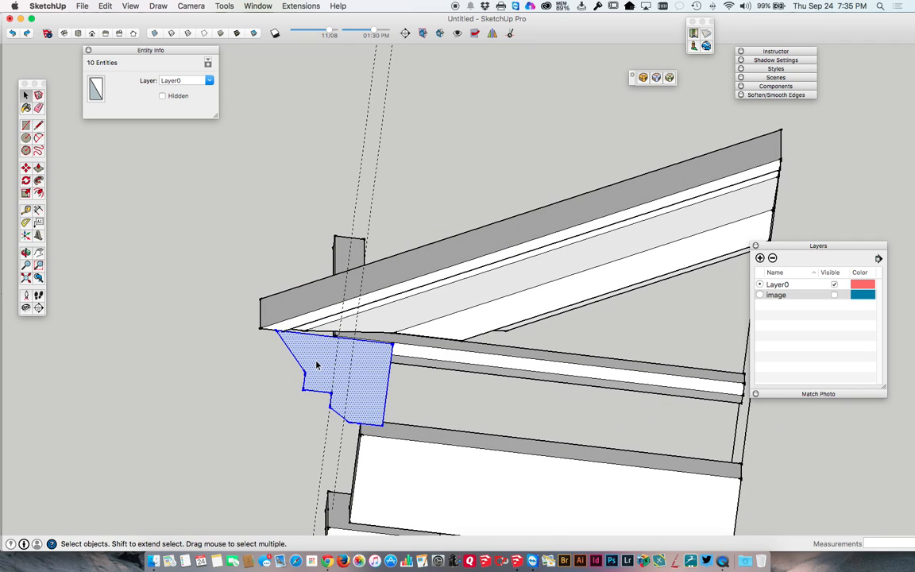
right_click(316, 364)
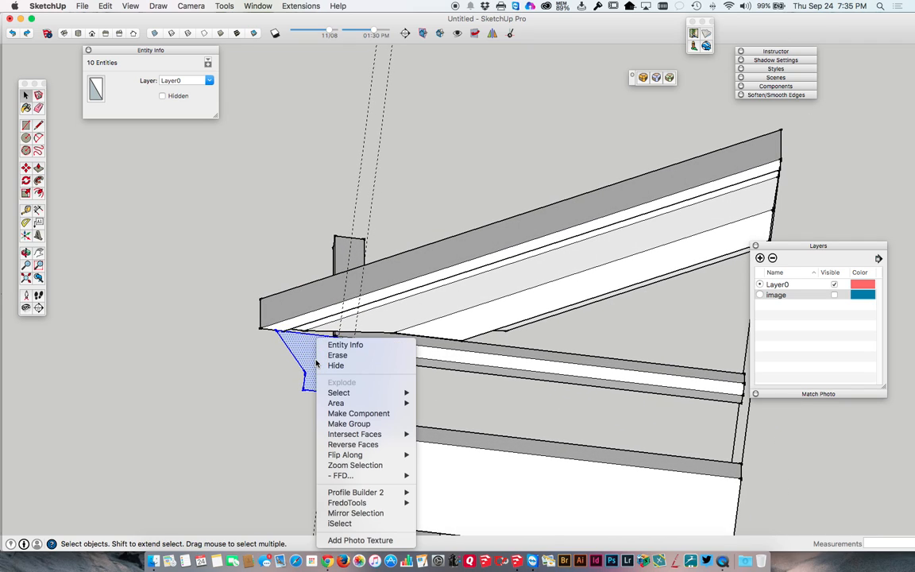
left_click(337, 424)
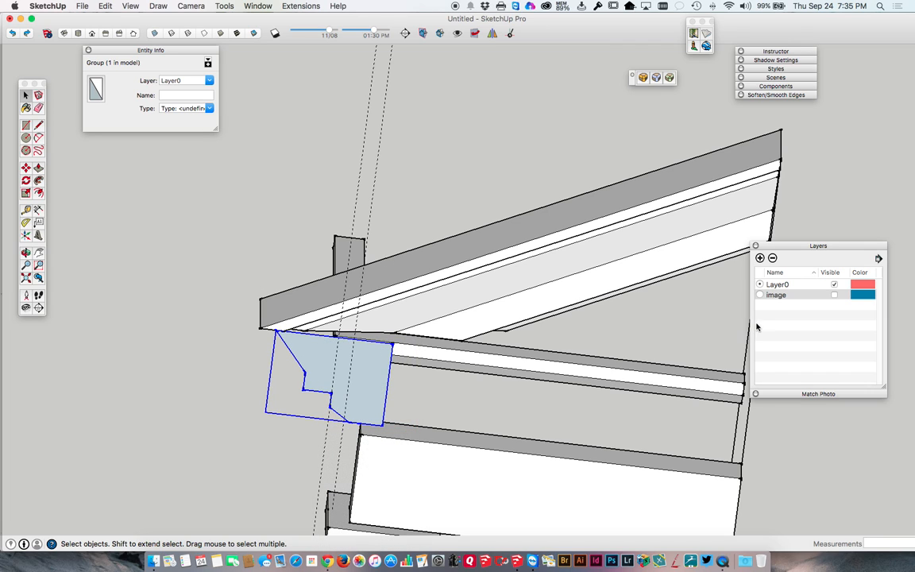
Show the image layer again and examine the cornice in the scanned section drawing against the elevation
left_click(834, 294)
scroll(509, 302, "down", 6)
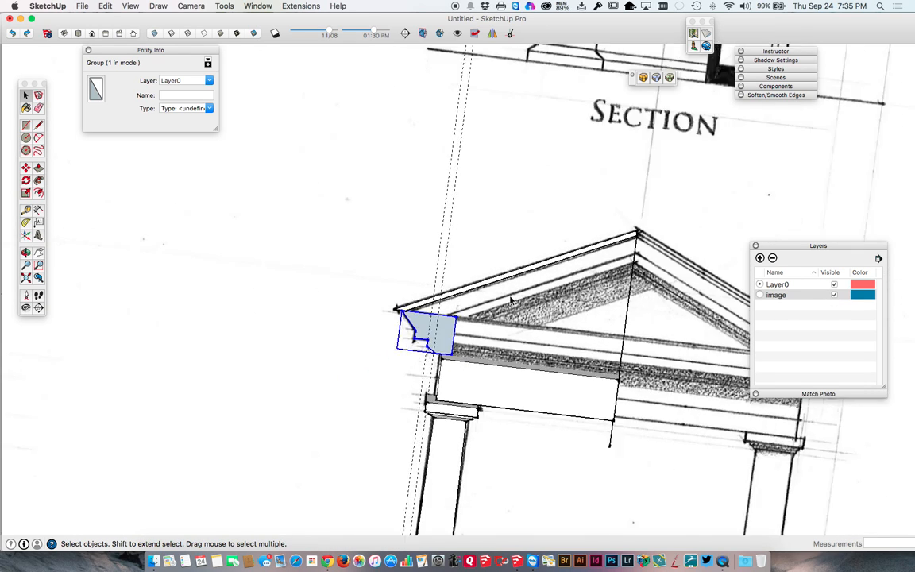
scroll(510, 301, "down", 3)
scroll(554, 133, "up", 1)
middle_click_drag(554, 133, 446, 212, "shift")
scroll(446, 212, "up", 4)
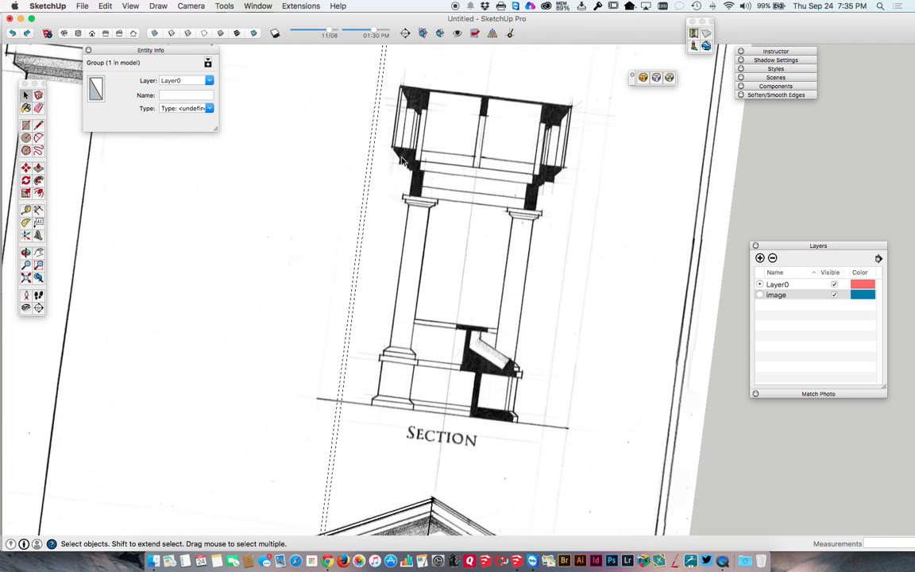
scroll(452, 177, "down", 5)
mouse_move(451, 178)
middle_mouse_down()
mouse_move(408, 262)
mouse_move(369, 230)
middle_mouse_up()
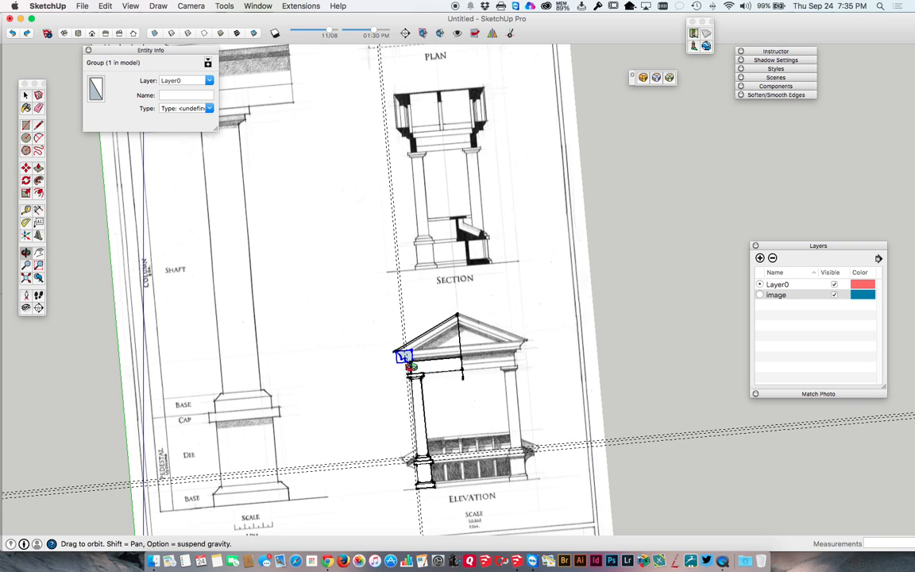
scroll(411, 365, "up", 10)
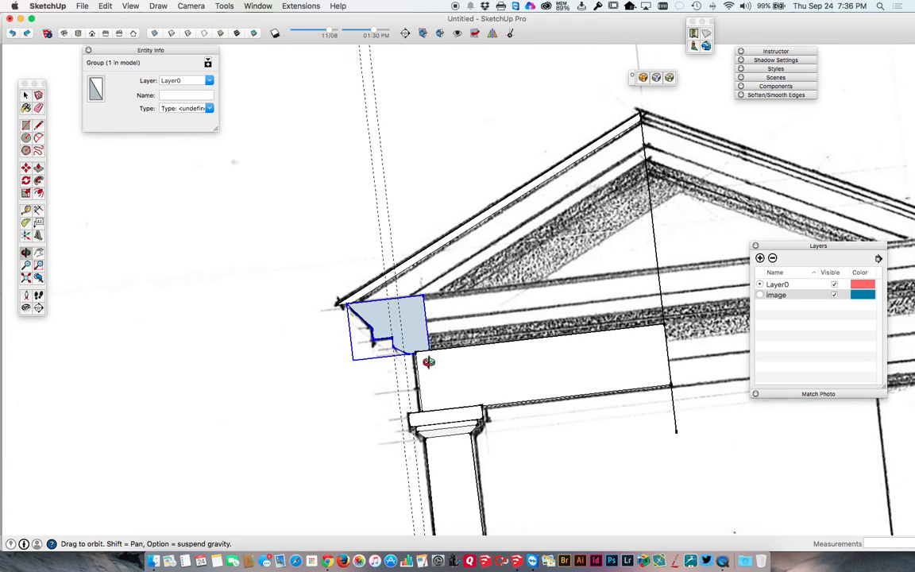
Hide the image layer so that only the modeled pediment, beam and column geometry is shown
middle_click_drag(419, 363, 553, 250)
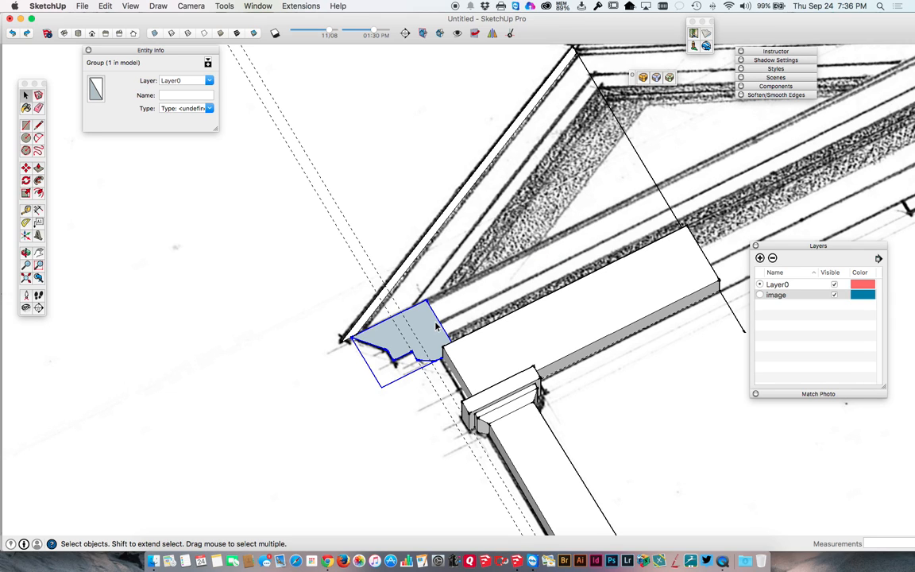
scroll(414, 332, "down", 8)
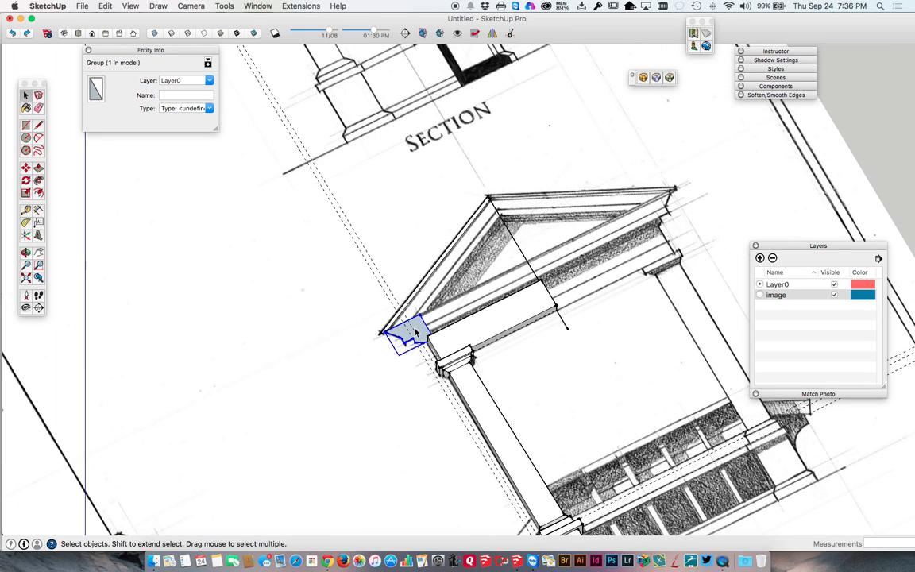
key("q")
key("space")
left_click(834, 295)
middle_click_drag(381, 320, 416, 379)
scroll(416, 379, "up", 2)
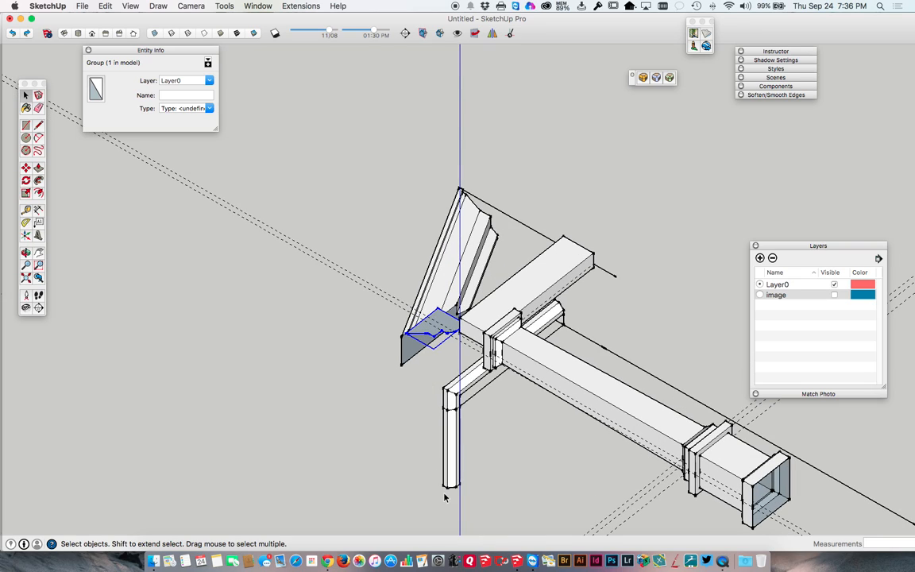
Draw a line about 3' 3/4" along the beam's upper edge, continued about 4' 3 5/16" straight down from the corner beside the cornice profile
key("l")
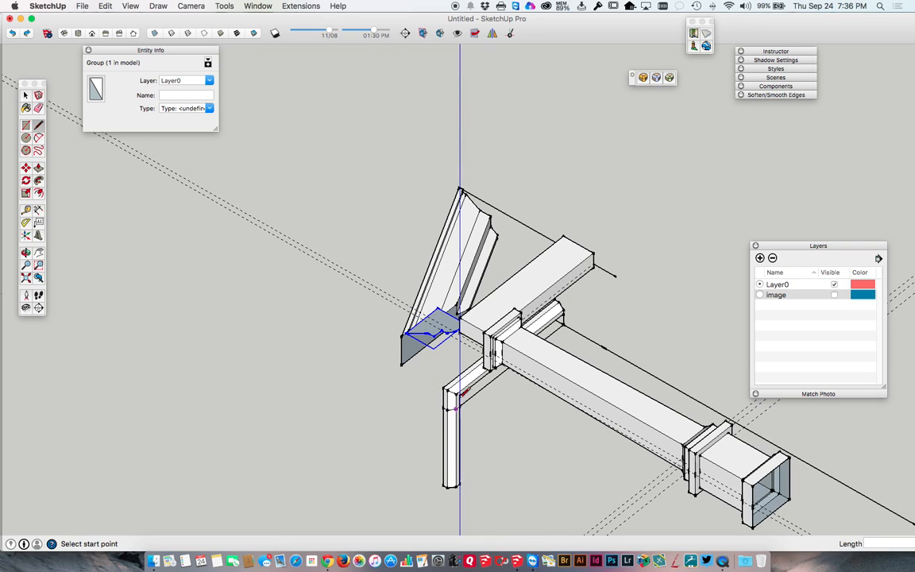
left_click(563, 235)
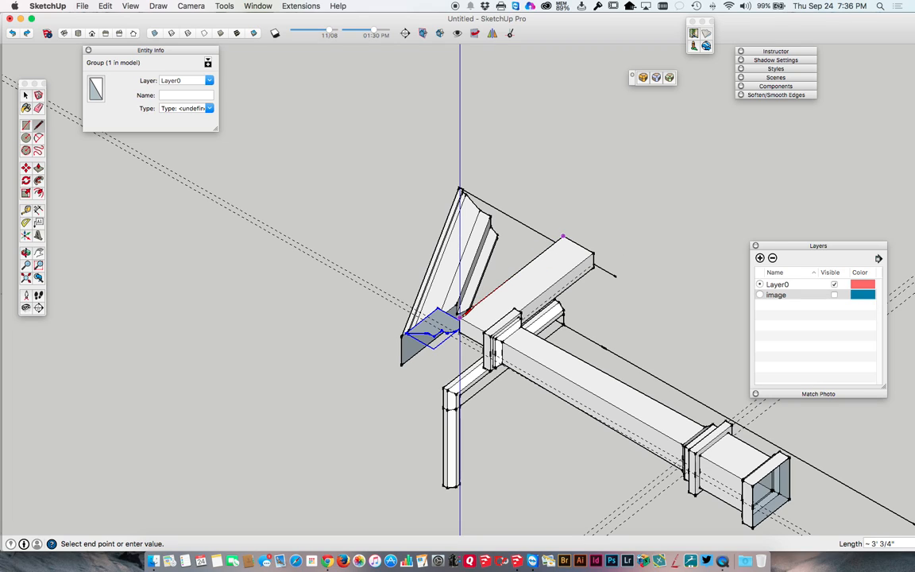
left_click(459, 315)
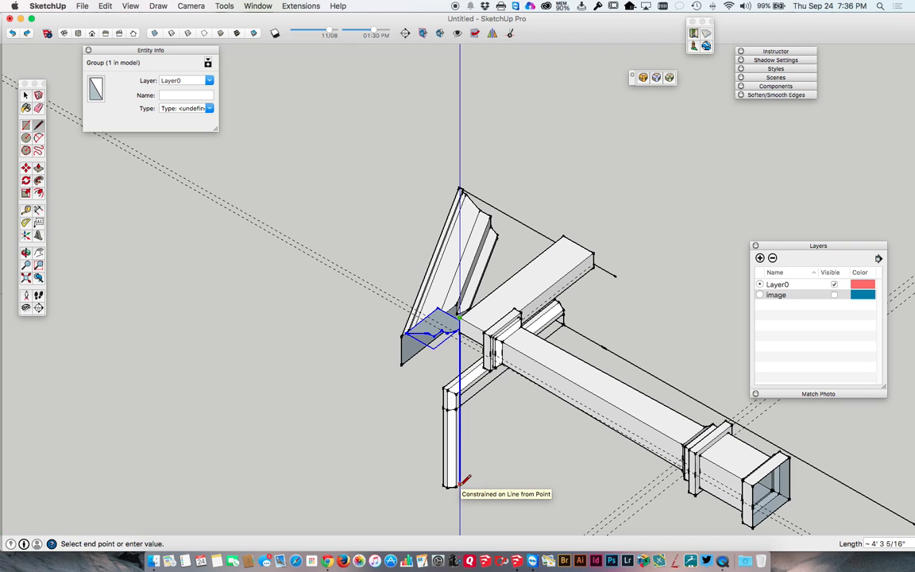
middle_click_drag(445, 481, 440, 383)
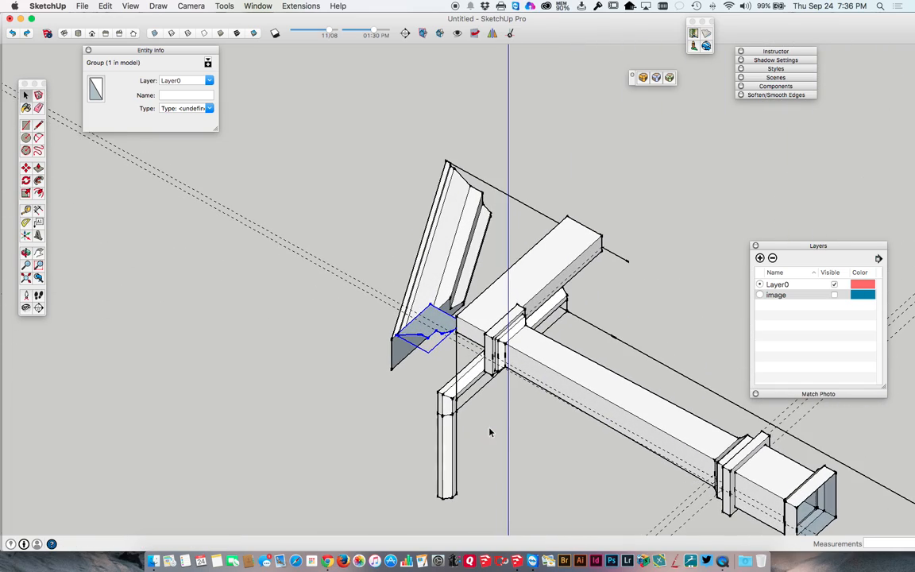
Move the cornice profile group straight down to the lower end of the vertical line
left_click(431, 334)
left_click(423, 334)
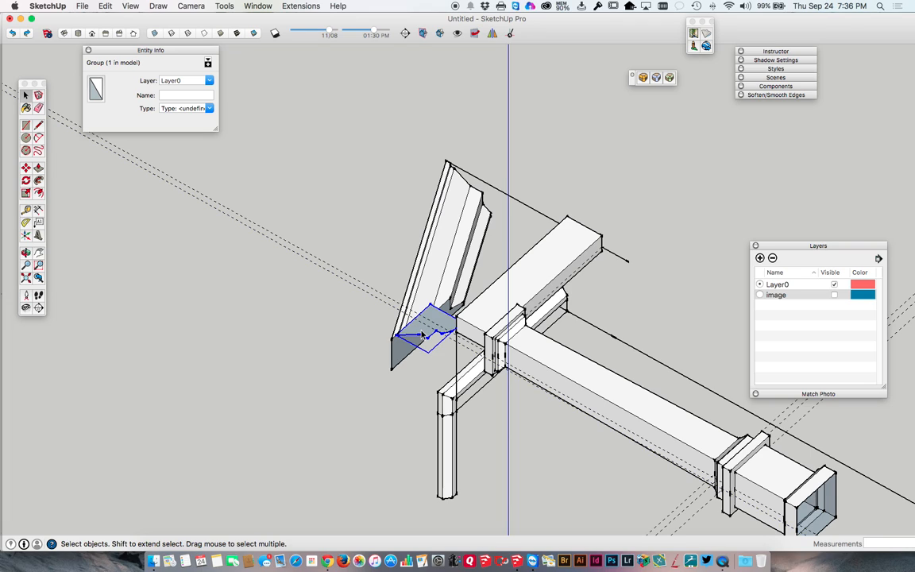
key("m")
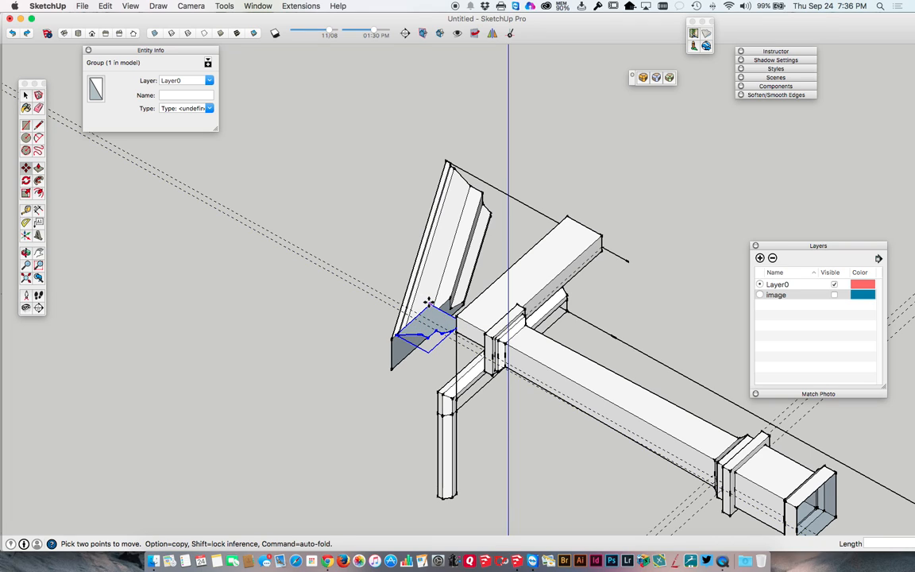
left_click(428, 303)
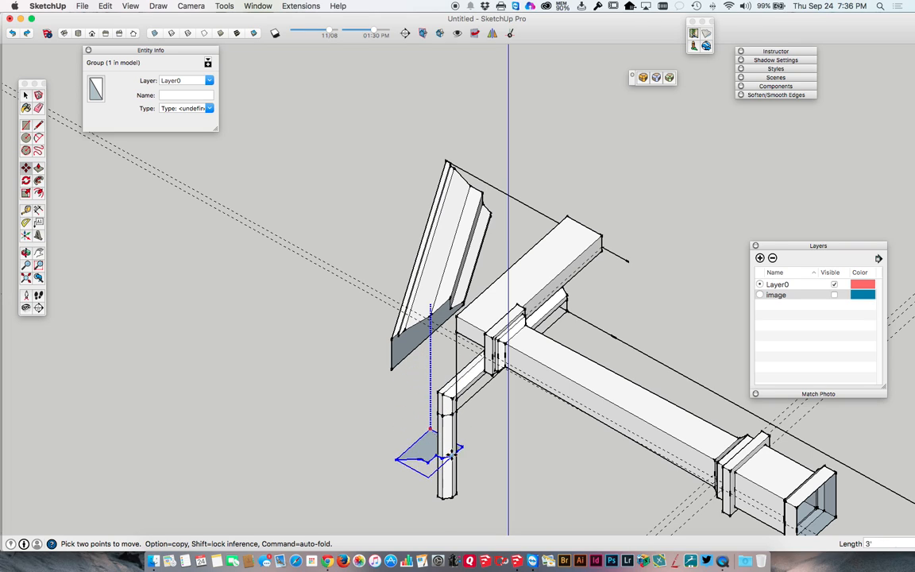
left_click(454, 476)
Inside the molding group, select the L-shaped molding with all its connected geometry and make it a separate group
key("space")
middle_click_drag(466, 445, 663, 68)
left_click(424, 244)
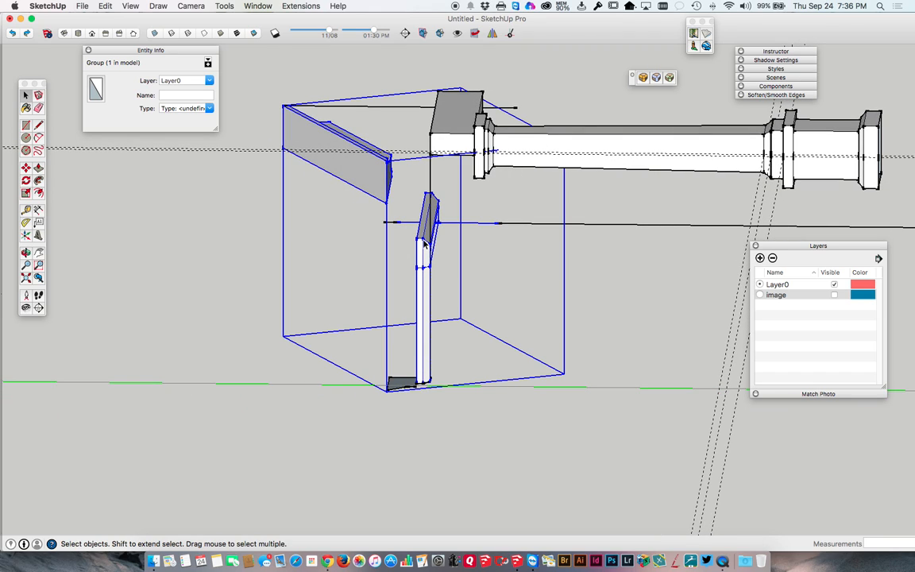
double_click(424, 245)
left_click(424, 243)
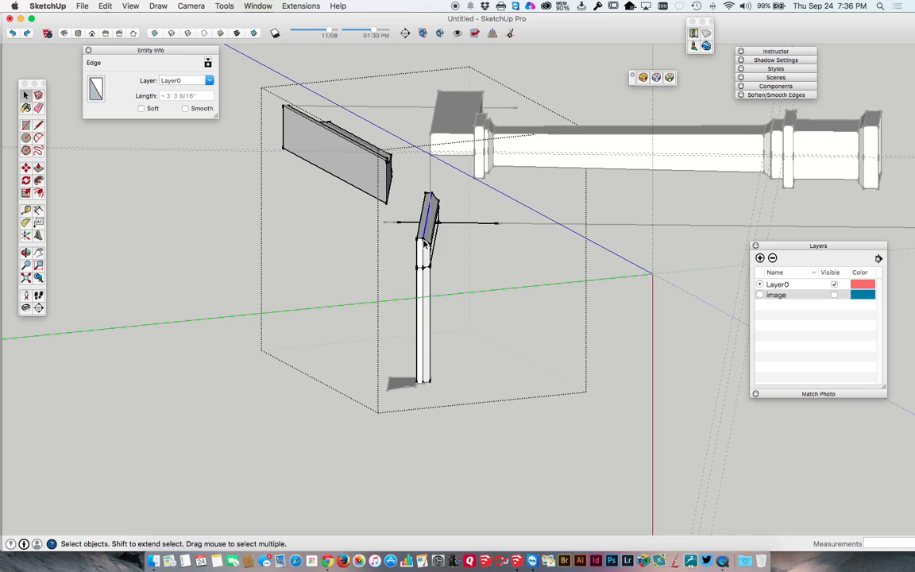
triple_click(423, 244)
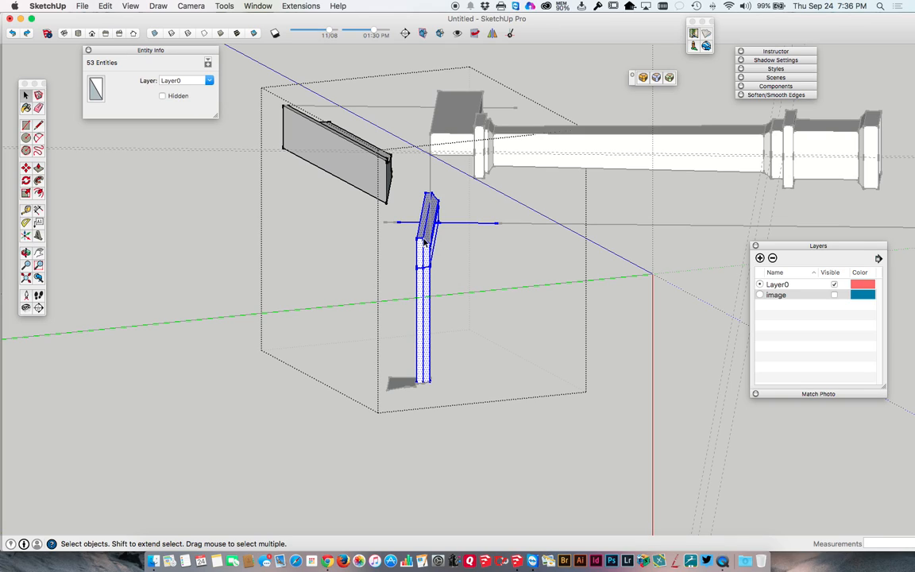
key("super+g")
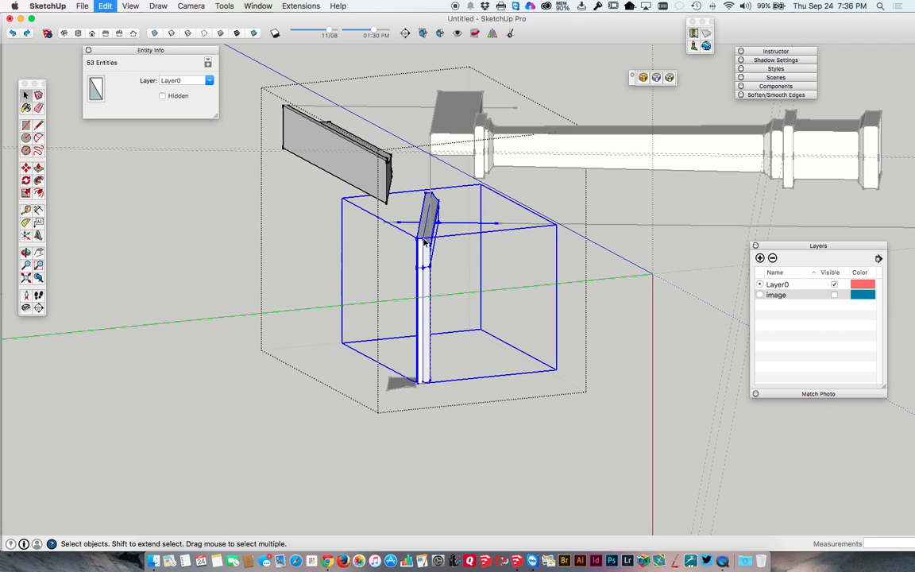
Move the L-shaped molding group straight up 2' and leave the enclosing group
key("m")
scroll(429, 237, "up", 6)
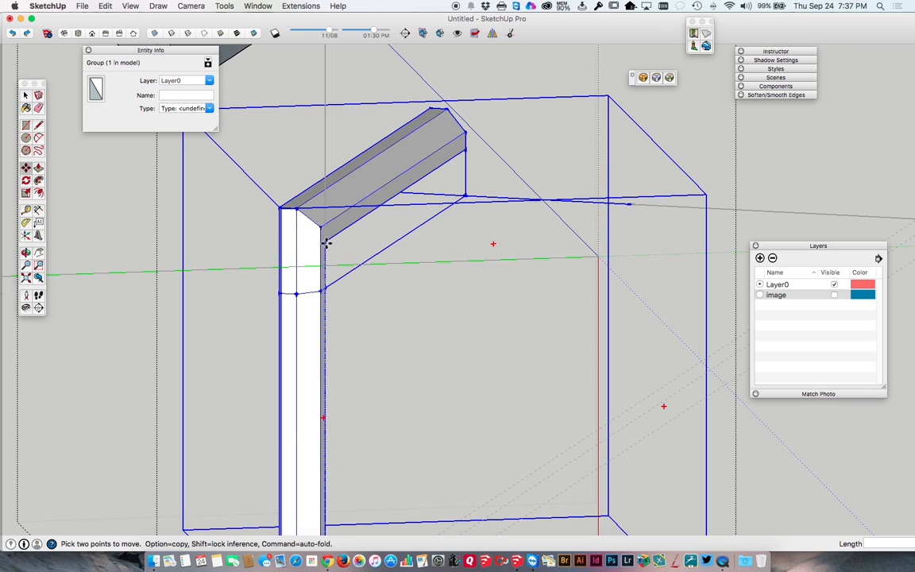
scroll(325, 242, "down", 6)
left_click(325, 235)
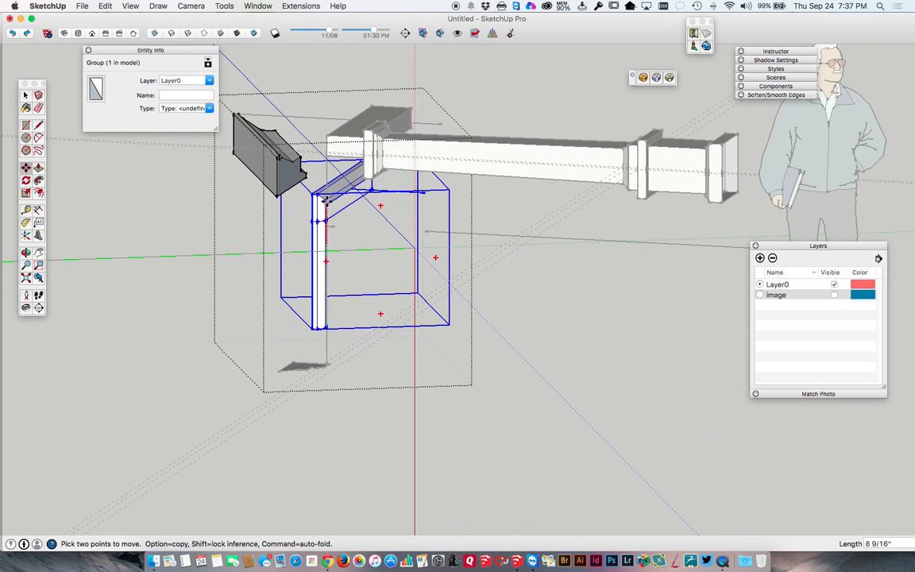
left_click(325, 140)
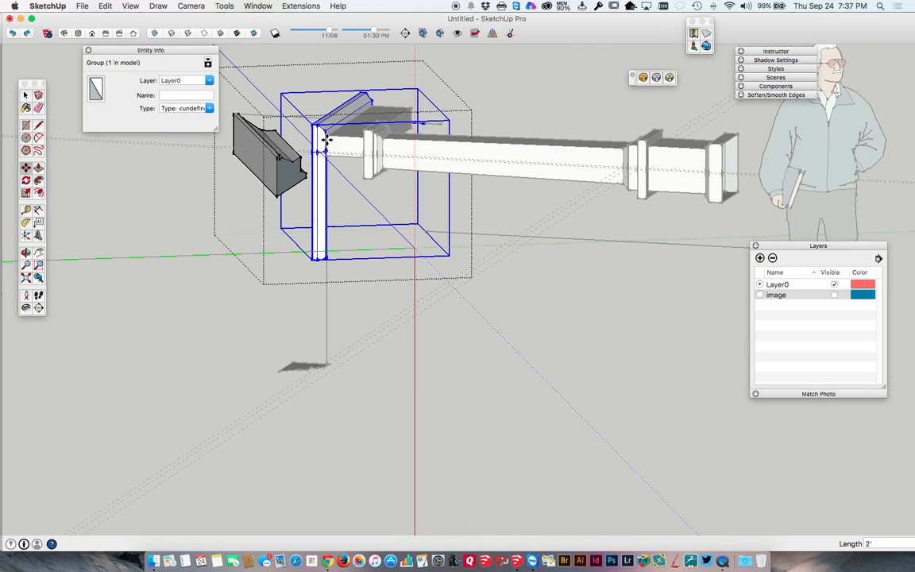
key("space")
key("Escape")
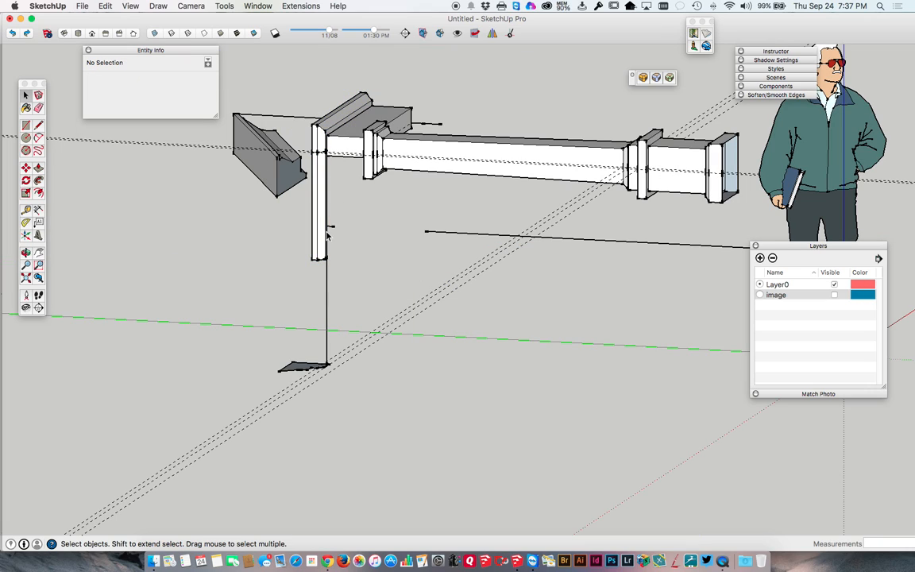
Move the cornice profile group straight up 2' to the foot of the L-shaped molding
left_click(298, 370)
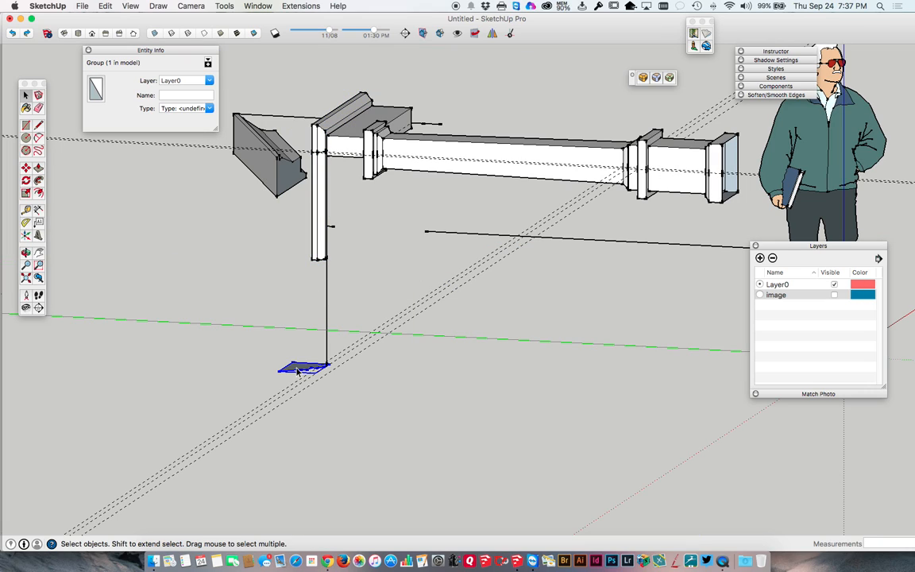
middle_click_drag(303, 368, 323, 400)
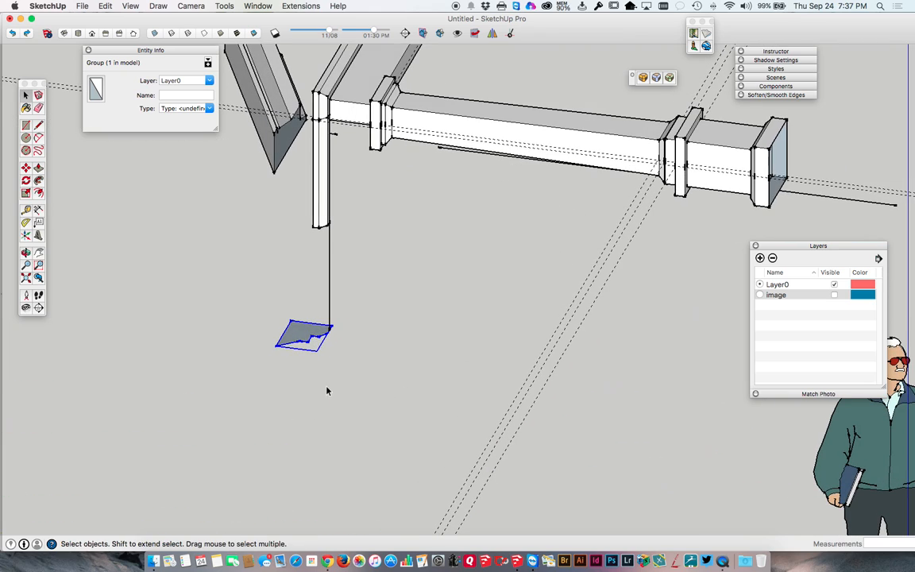
key("m")
left_click(332, 325)
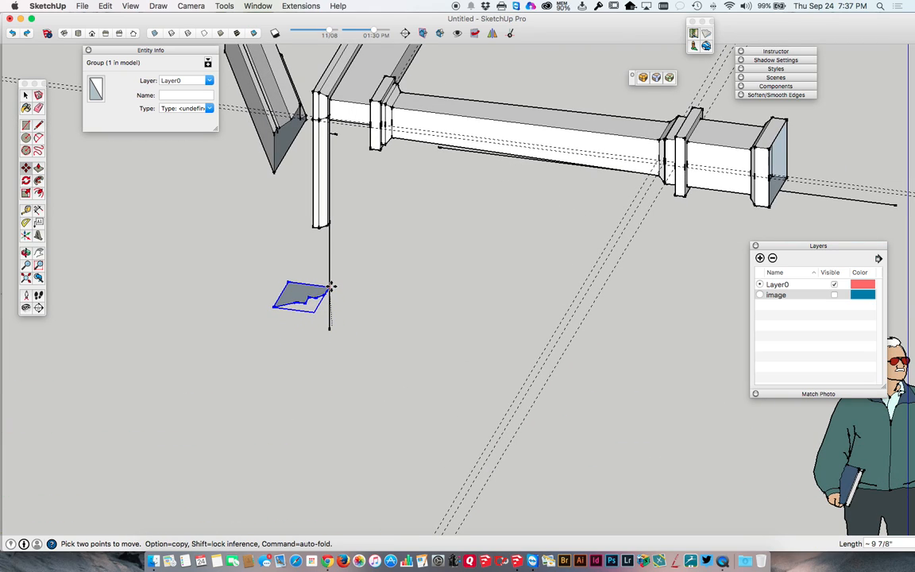
left_click(330, 222)
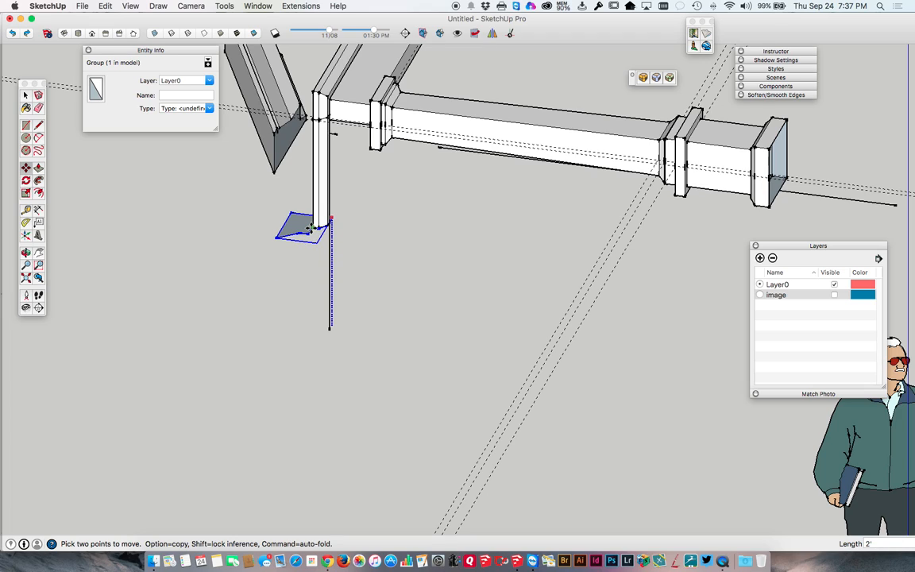
key("space")
Delete the vertical construction line that extends below the L-shaped molding
left_click(329, 282)
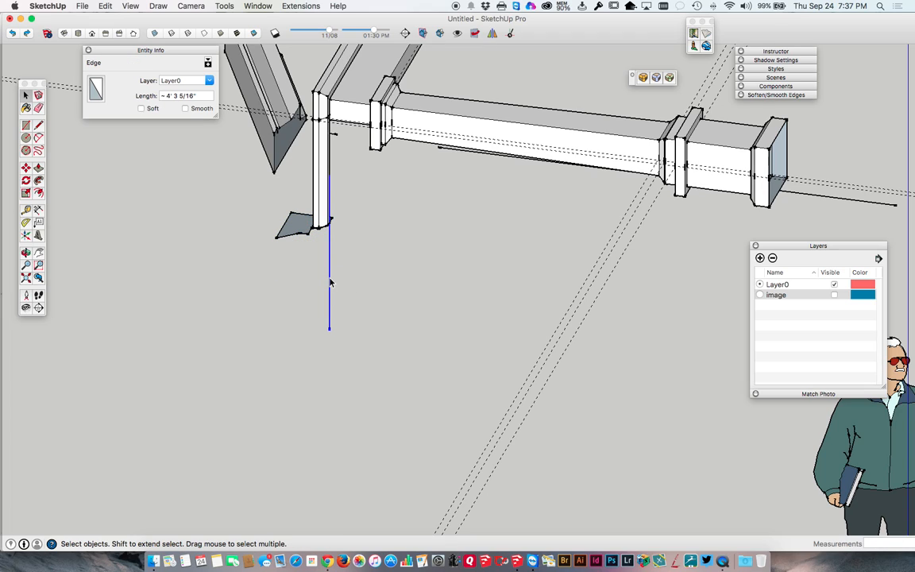
scroll(338, 113, "up", 2)
middle_click_drag(339, 113, 567, 185)
left_click_drag(646, 142, 659, 143)
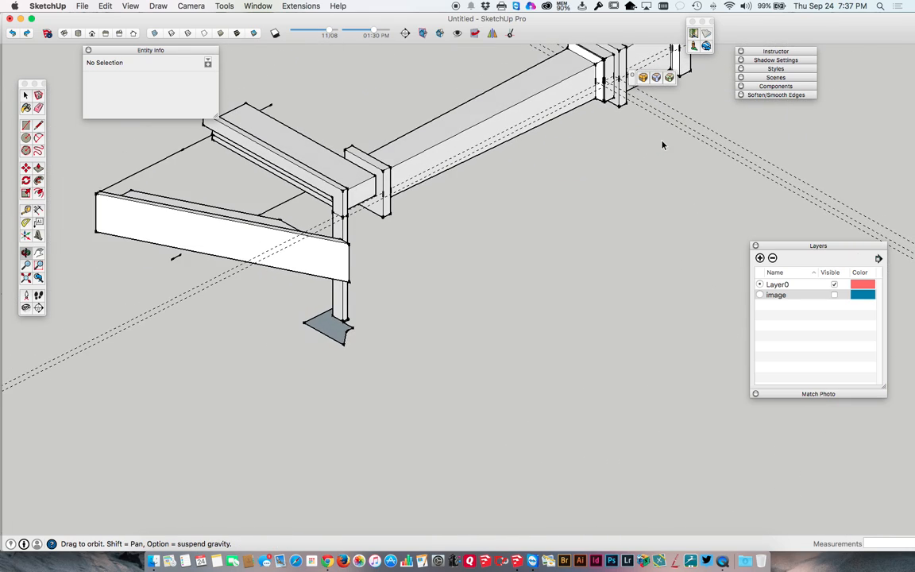
key("space")
Draw a sweep path about 2' 6 3/16" up the L-shaped molding from its foot, continued about 3' 3 9/16" along its upper arm
left_click(343, 207)
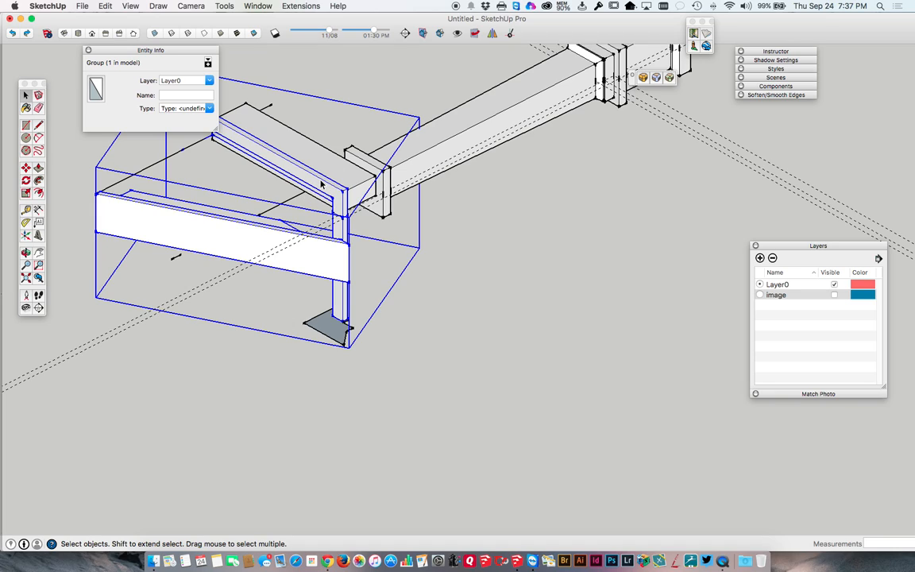
key("l")
left_click(333, 315)
key("Escape")
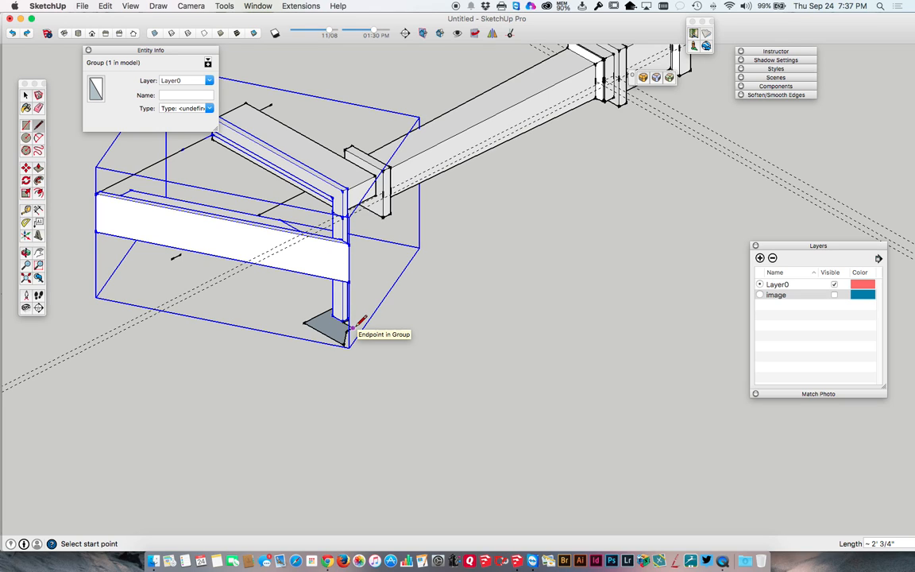
scroll(346, 316, "up", 6)
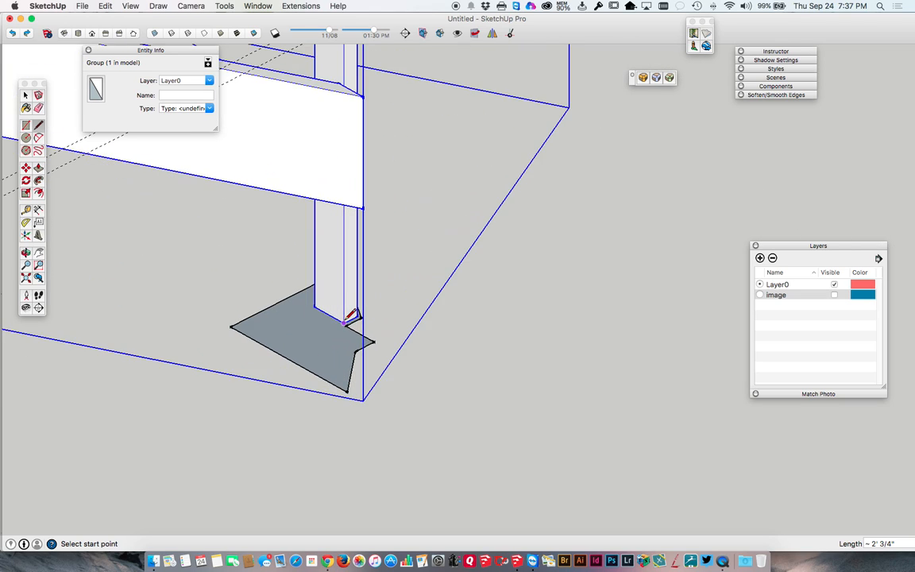
left_click(342, 329)
scroll(344, 325, "down", 6)
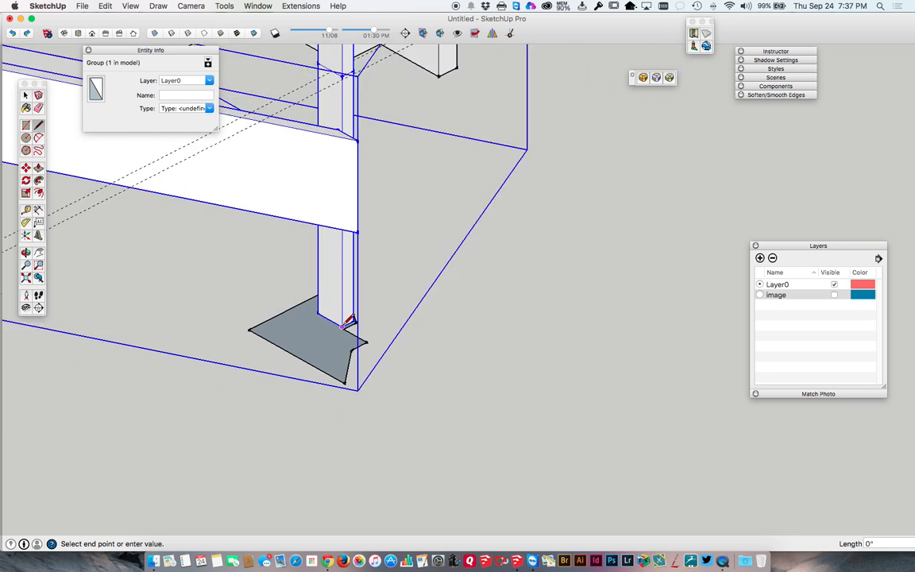
middle_click_drag(351, 181, 459, 257)
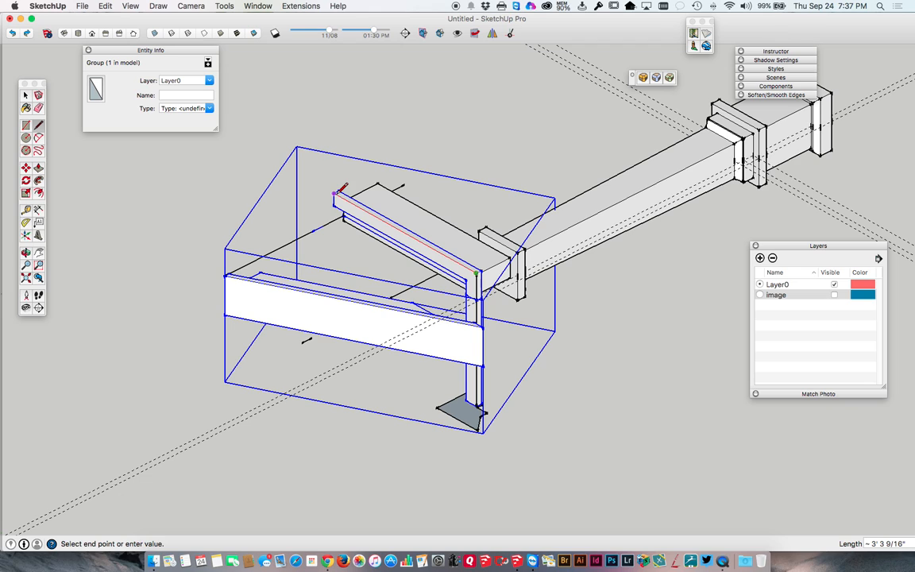
key("space")
Select the two sweep path lines and try to extrude the grouped cornice profile along them with Follow Me
middle_click_drag(479, 325, 453, 357)
mouse_move(467, 396)
middle_mouse_down()
mouse_move(498, 392)
mouse_move(485, 400)
middle_mouse_up()
double_click(482, 398)
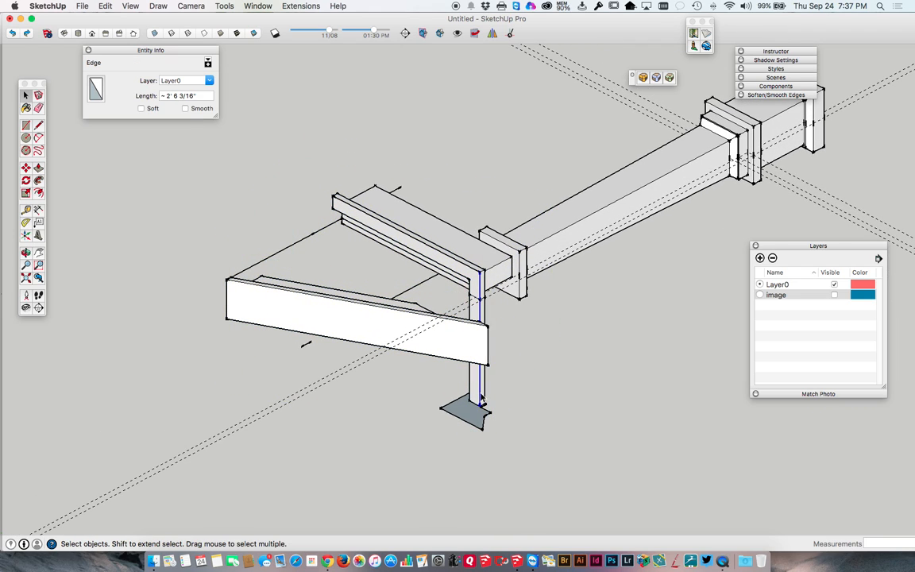
left_click(474, 272, "shift")
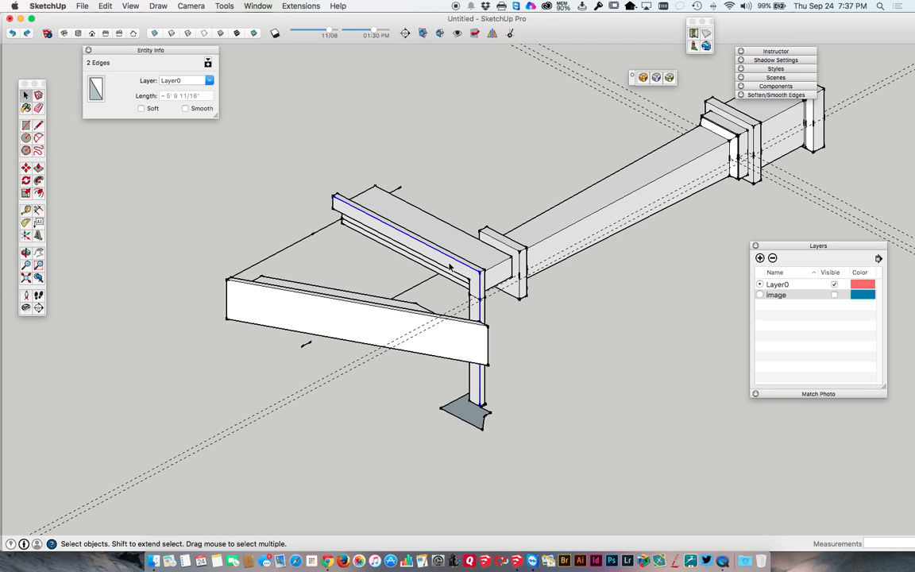
left_click(39, 181)
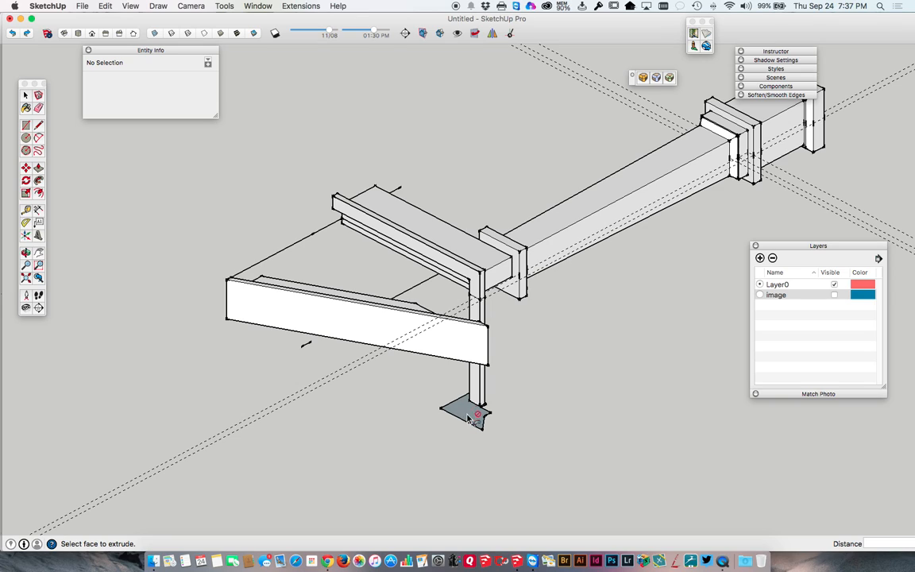
key("space")
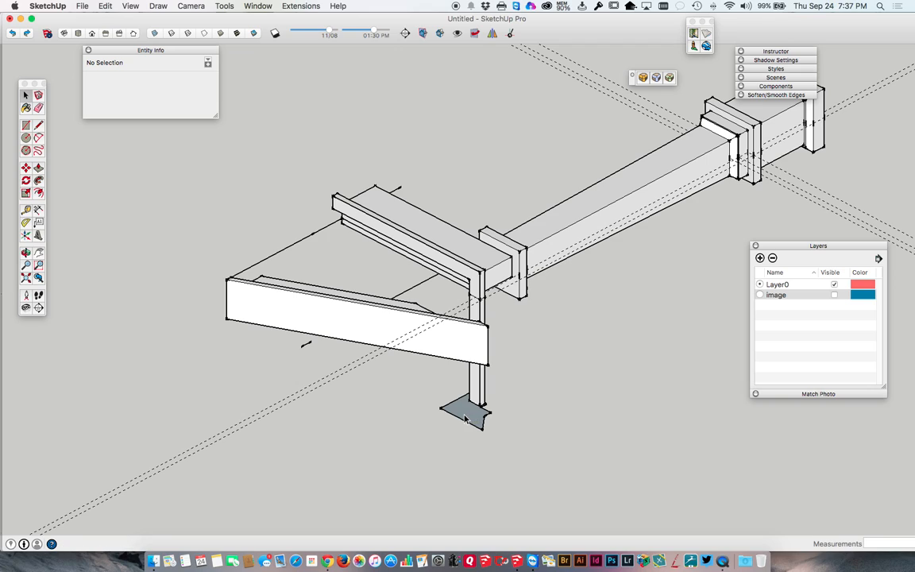
Delete the sweep path lines drawn outside the cornice profile group
left_click(466, 419)
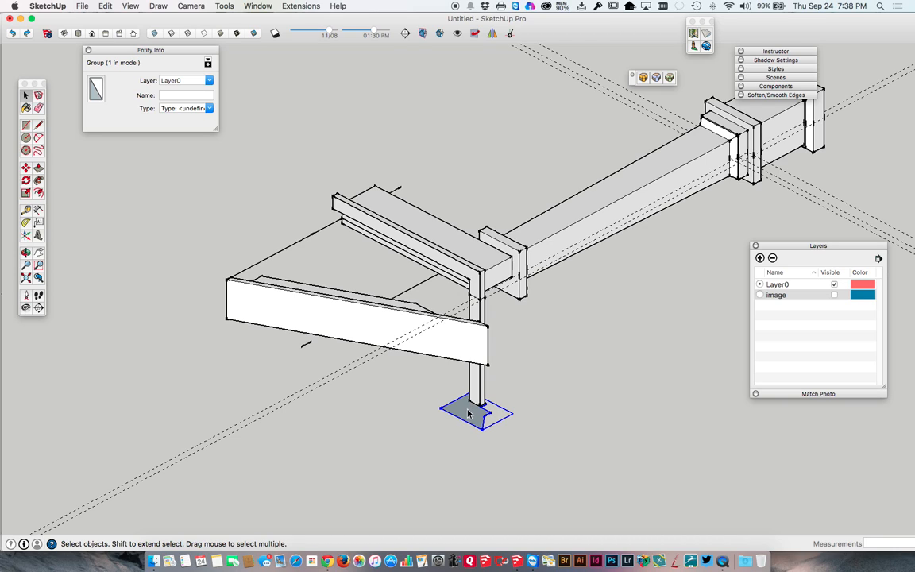
double_click(468, 413)
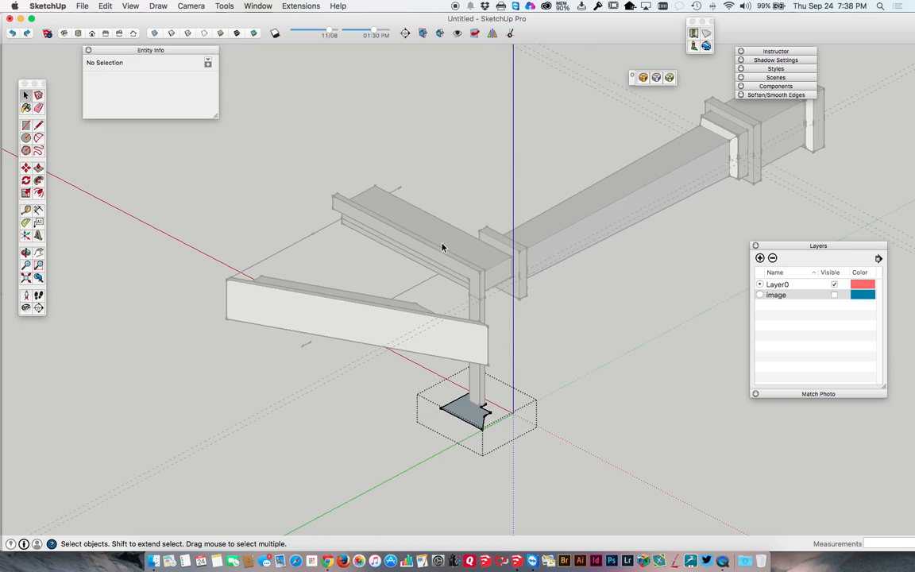
left_click(333, 191)
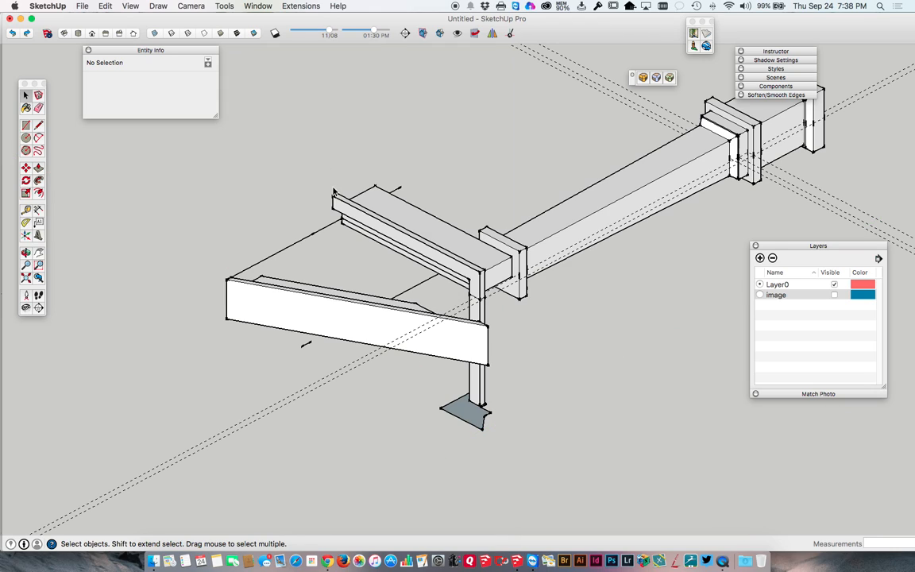
left_click(485, 387)
key("Delete")
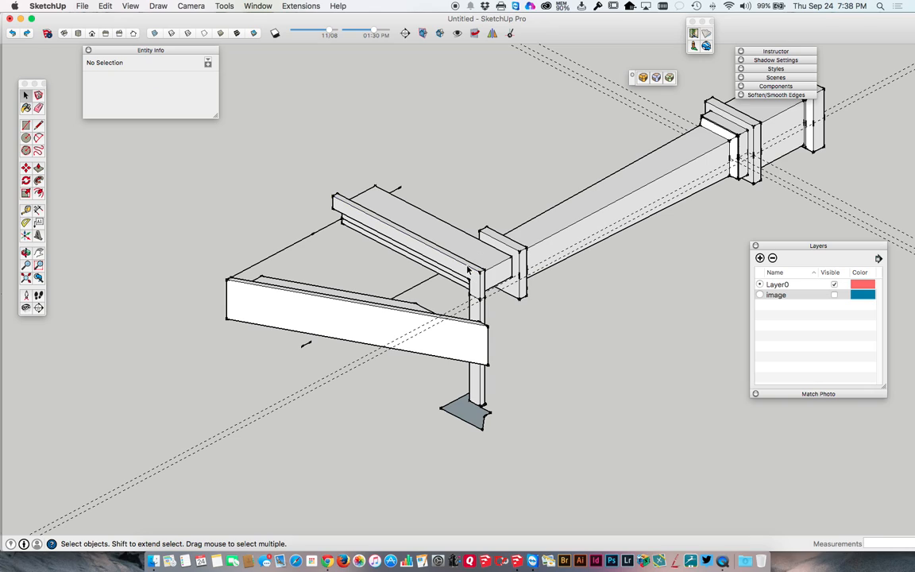
Inside the cornice profile group, draw the two-line sweep path from the profile up the L-shaped molding and along its upper arm
double_click(466, 416)
key("l")
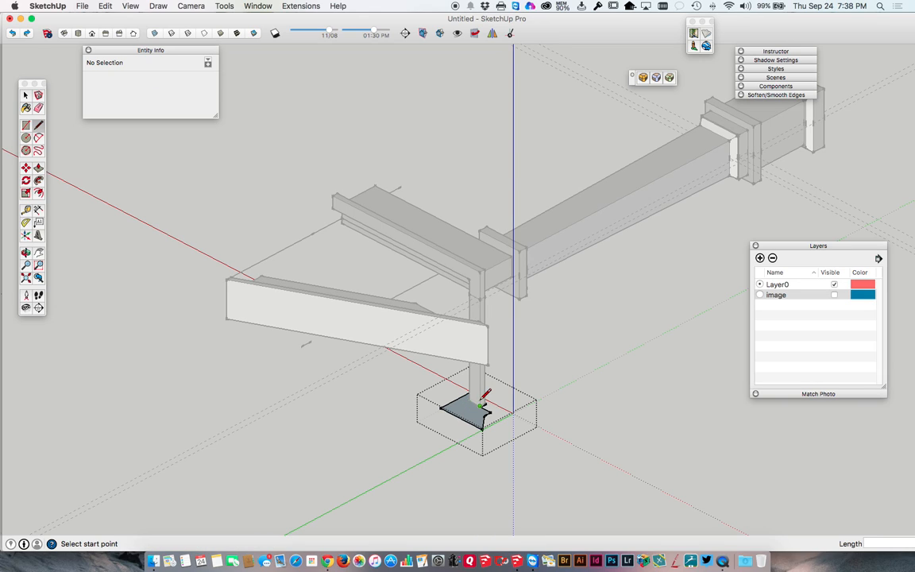
left_click(480, 407)
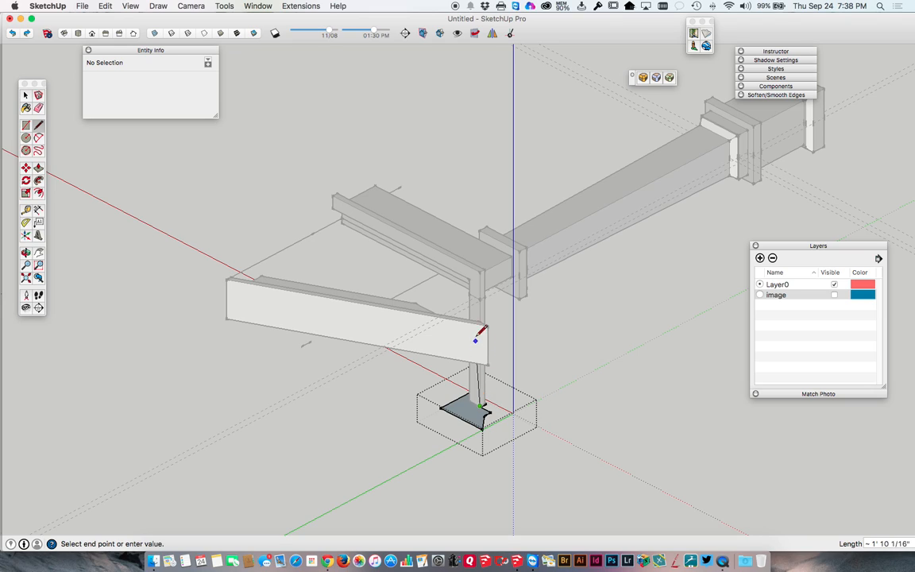
left_click(479, 271)
left_click(334, 195)
key("space")
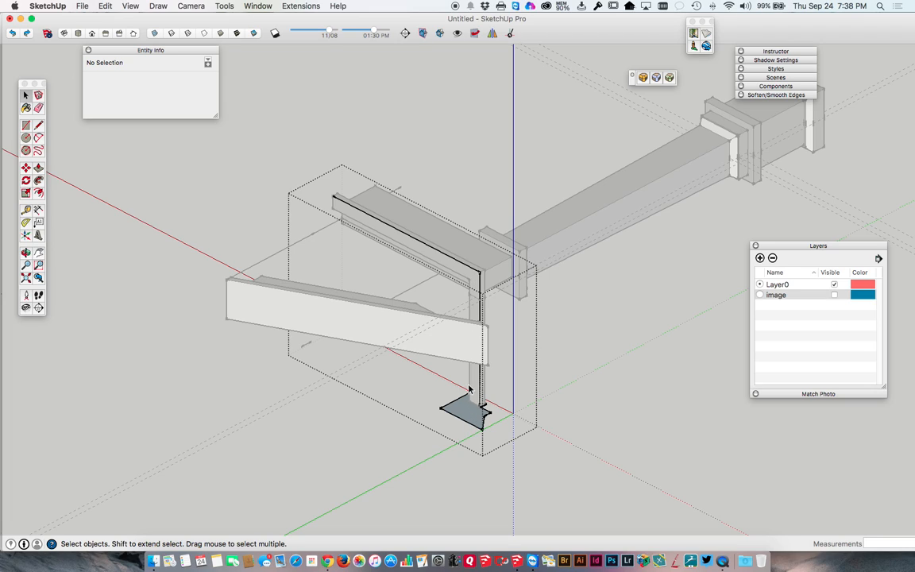
Extrude the cornice profile face along the two path lines with Follow Me
left_click_drag(490, 280, 460, 254)
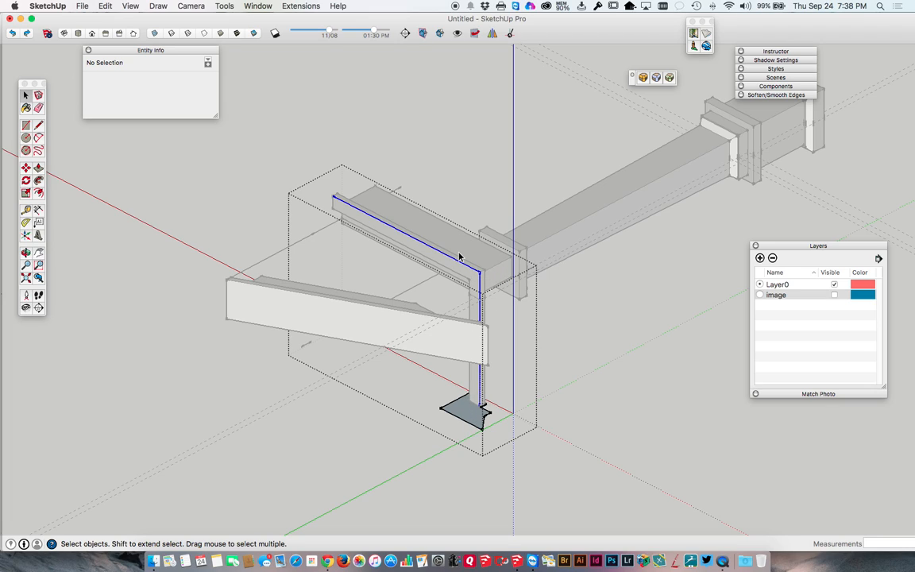
left_click(38, 180)
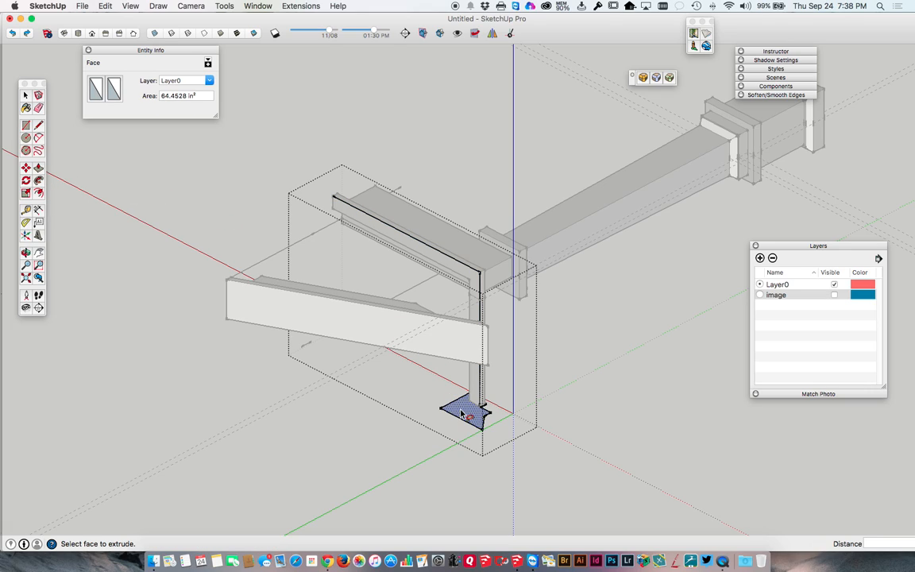
middle_click_drag(490, 403, 225, 521)
key("space")
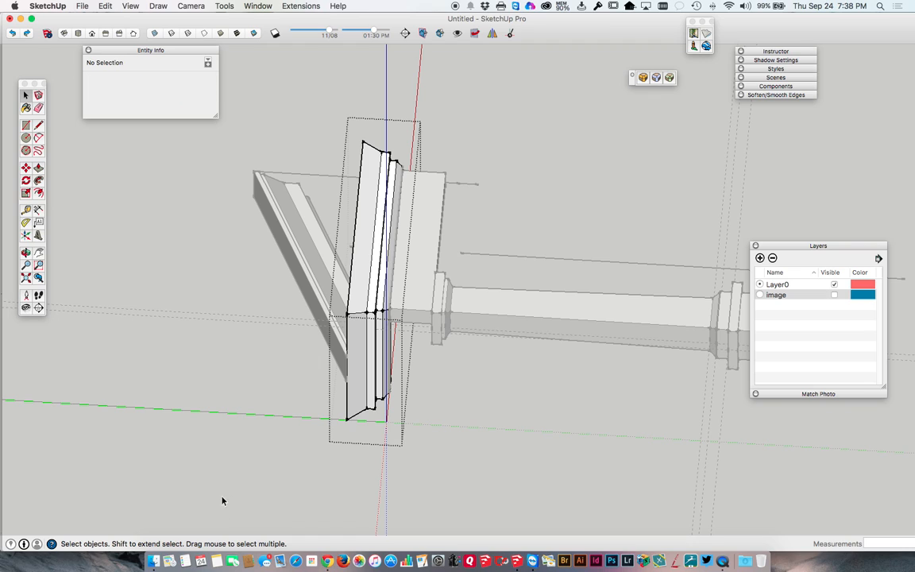
Select the raking cornice group, show the image layer and compare the cornice with the scanned section and plan drawings
left_click(298, 228)
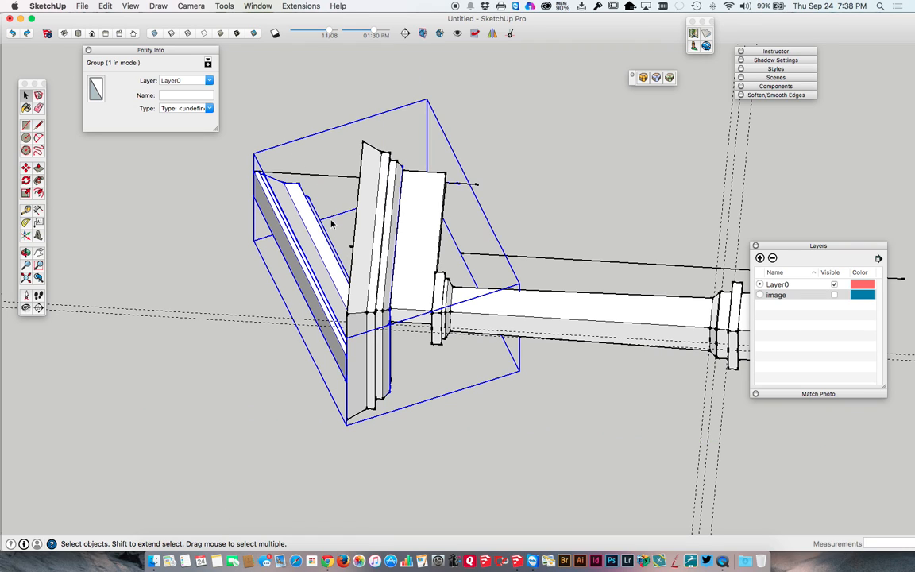
middle_click_drag(332, 227, 232, 184)
middle_click_drag(610, 91, 447, 173)
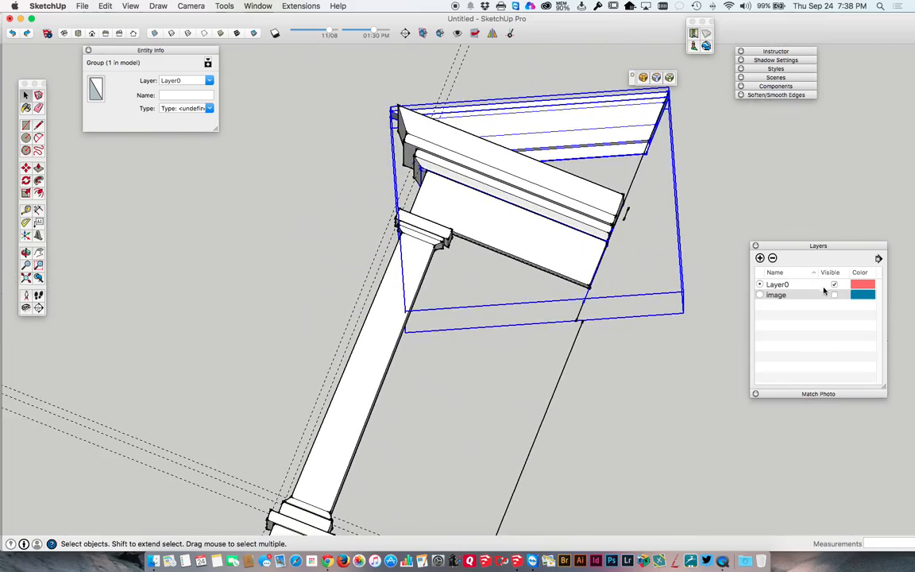
left_click(834, 294)
scroll(631, 158, "down", 1)
middle_click_drag(632, 158, 365, 483, "shift")
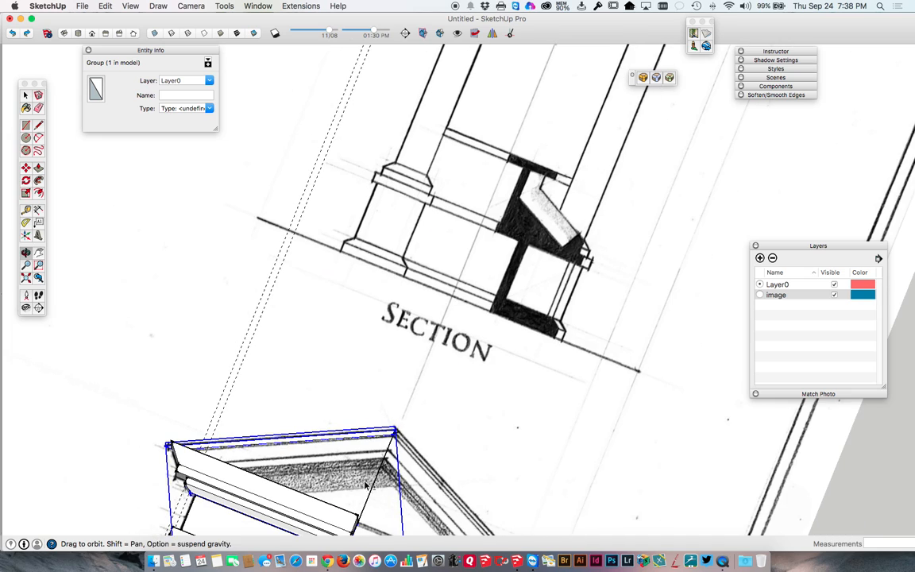
middle_click_drag(482, 172, 358, 443, "shift")
middle_click_drag(421, 212, 389, 271, "shift")
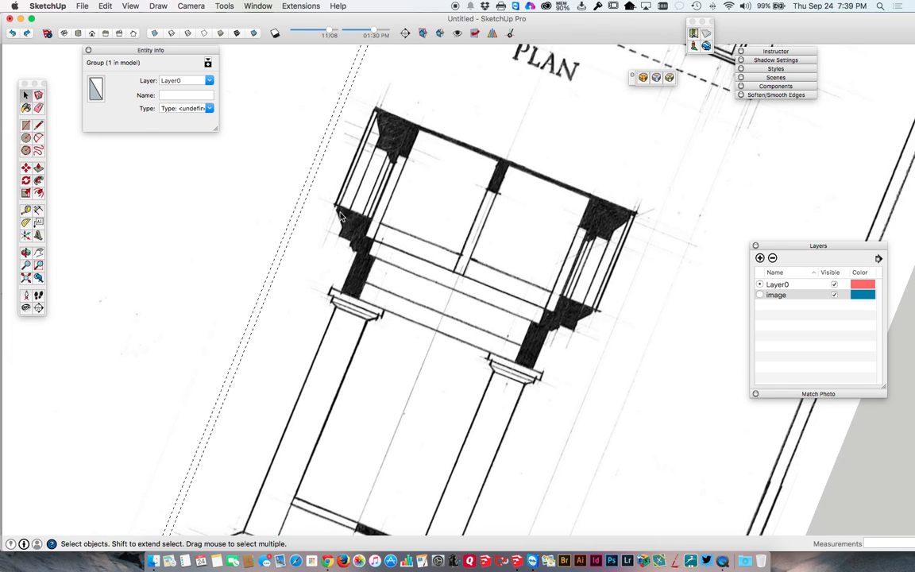
middle_click_drag(336, 213, 389, 16, "shift")
mouse_move(388, 343)
middle_mouse_down("shift")
mouse_move(437, 111)
mouse_move(486, 292)
mouse_move(361, 279)
mouse_move(541, 265)
mouse_move(478, 343)
middle_mouse_up("shift")
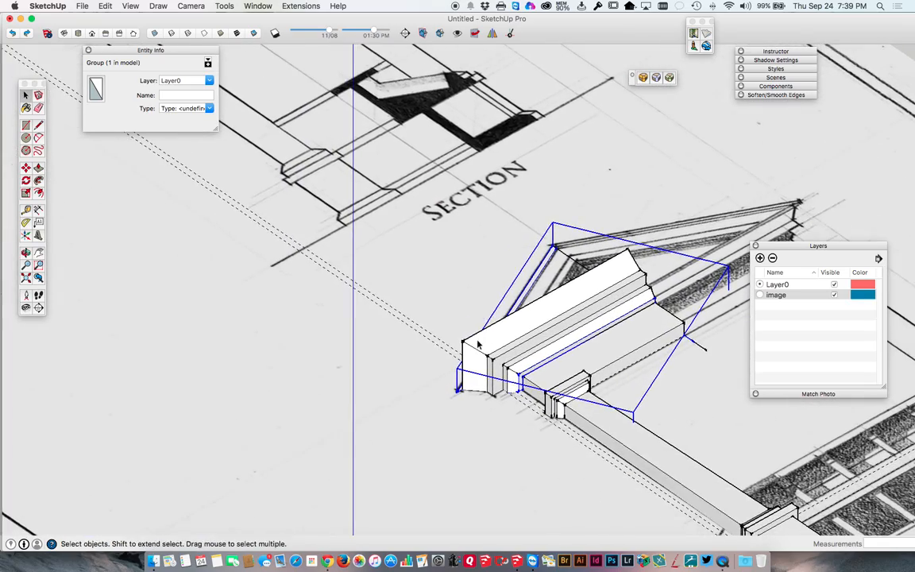
Move the raking cornice group up along the blue axis, ending with a 7 1/4" move that lifts it above the horizontal cornice
key("m")
left_click(528, 265)
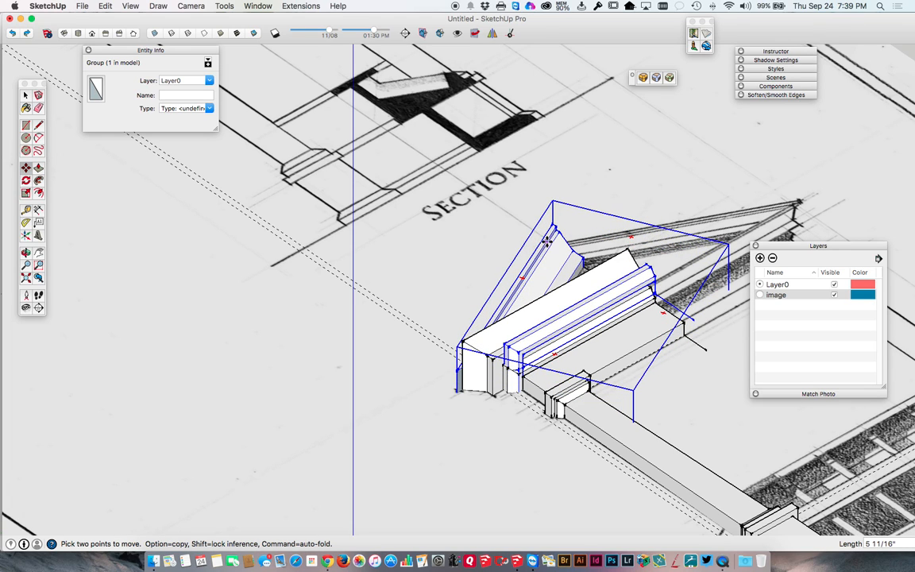
scroll(547, 240, "up", 5)
middle_click_drag(319, 394, 381, 381)
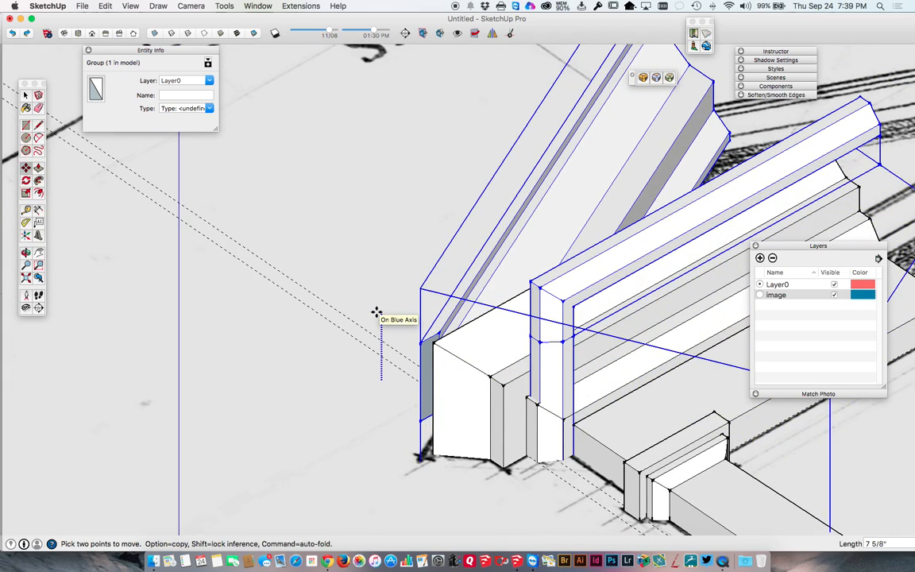
left_click(376, 316)
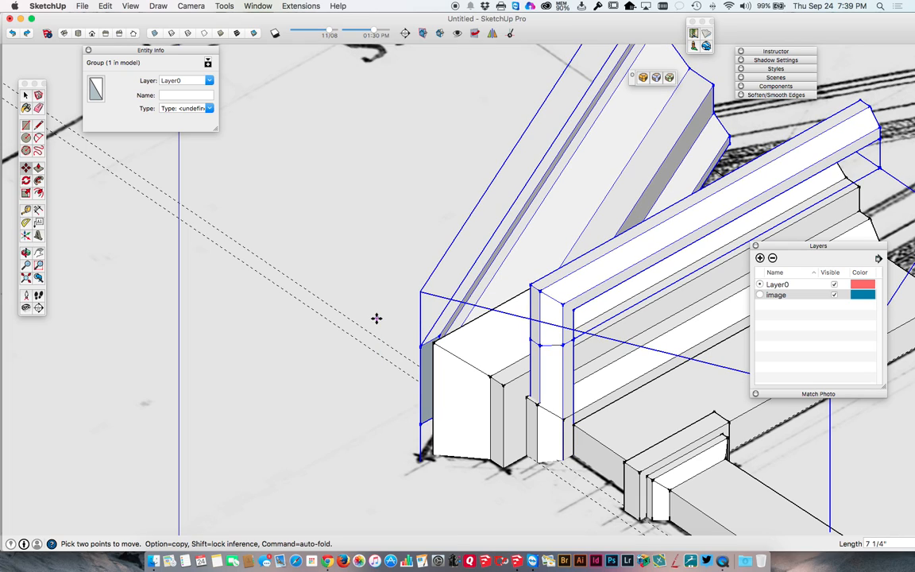
Fine-tune the raking cornice group's height against the top corner of the horizontal cornice
left_click(410, 321)
left_click(408, 304)
left_click(435, 322)
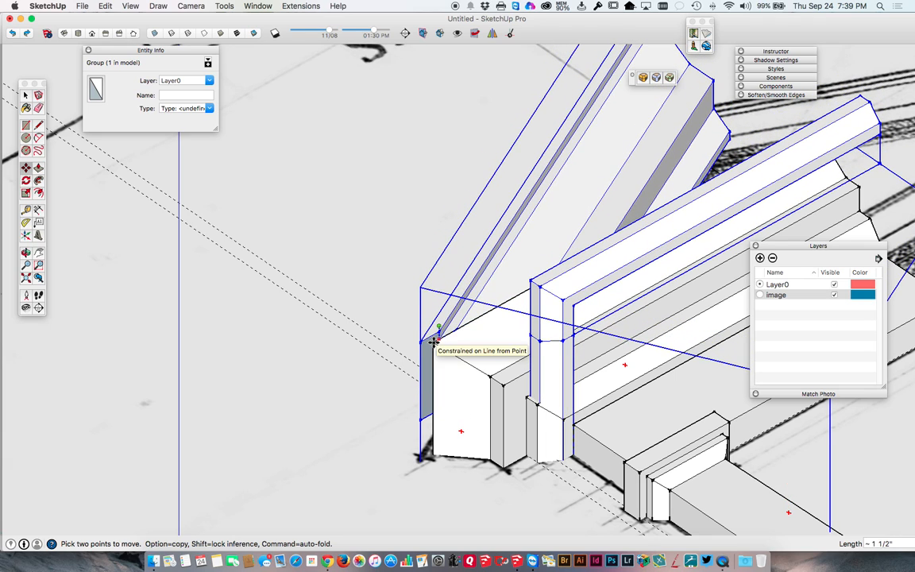
left_click(433, 341)
Inside the raking cornice group, draw a short line cutting across the outer corner of the molding's top end
key("o")
left_click_drag(447, 349, 300, 433)
key("m")
key("o")
left_click_drag(305, 334, 332, 490)
key("m")
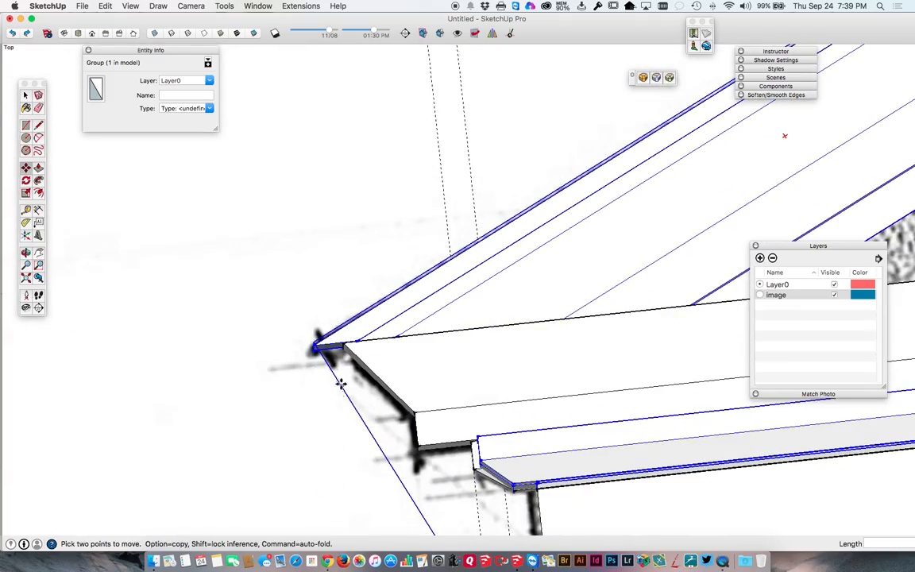
key("space")
double_click(350, 338)
middle_click_drag(347, 341, 361, 313)
key("l")
left_click(347, 326)
key("Escape")
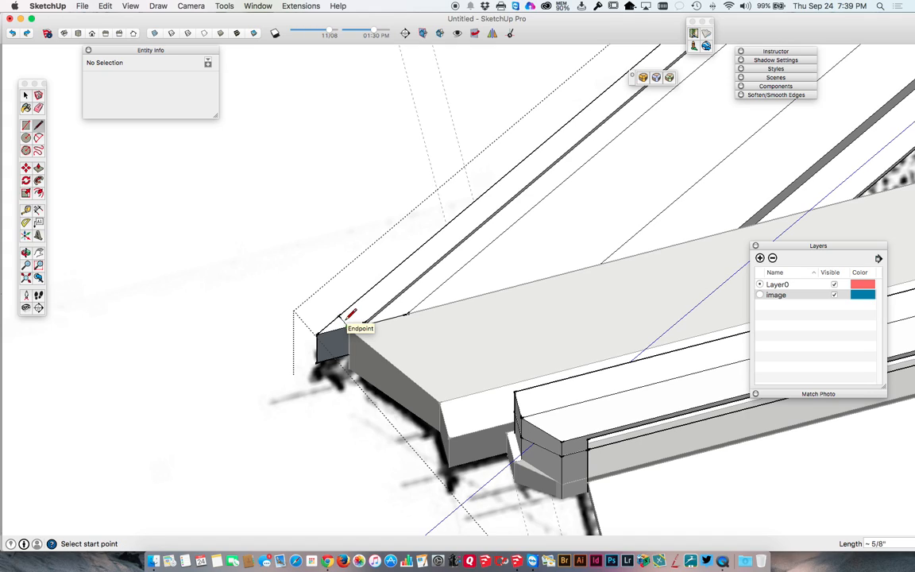
left_click(330, 321)
key("Escape")
Trim the outer corner of the raking cornice's end by pushing the small sliver face down through the molding
key("p")
left_click(332, 332)
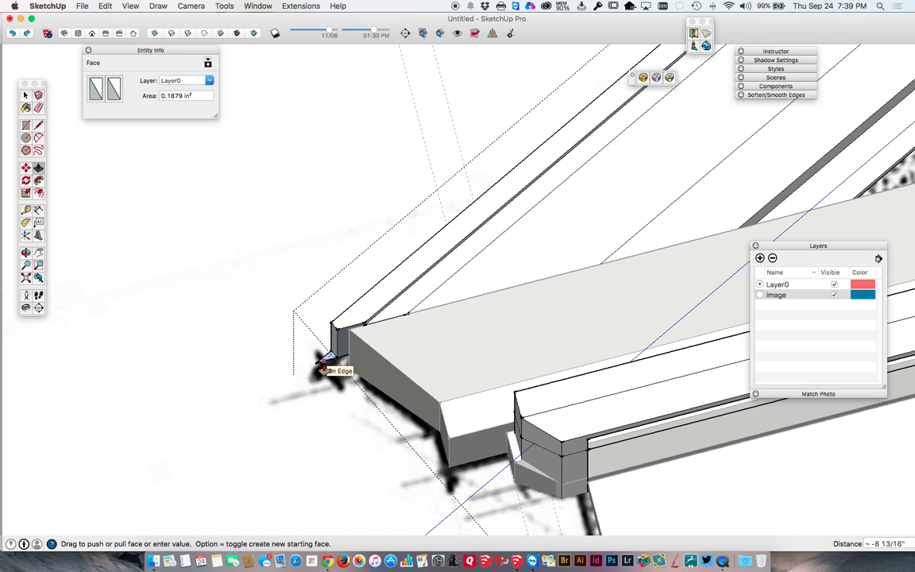
middle_click_drag(323, 367, 327, 328)
left_click(327, 327)
key("space")
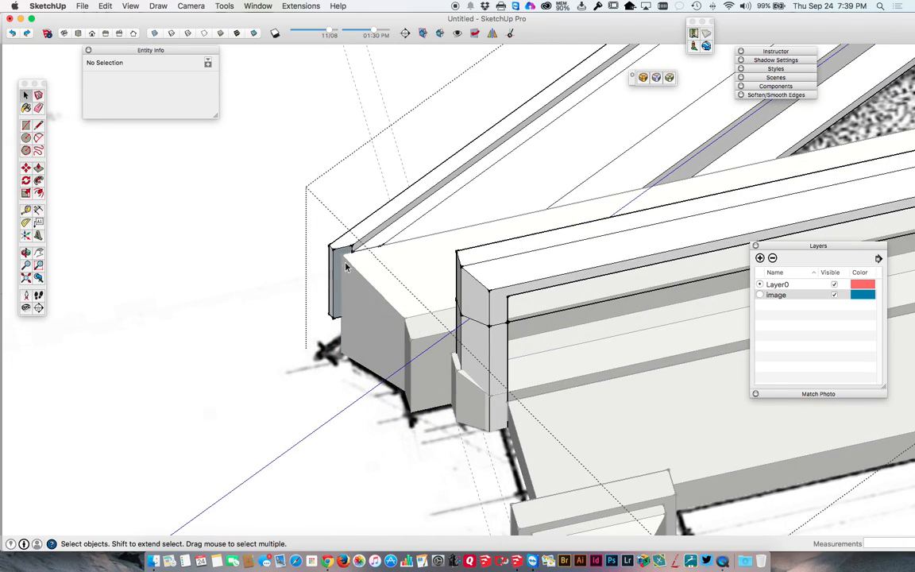
Reverse the back-facing end face of the raking cornice and leave the group
scroll(347, 253, "up", 3)
left_click(335, 256)
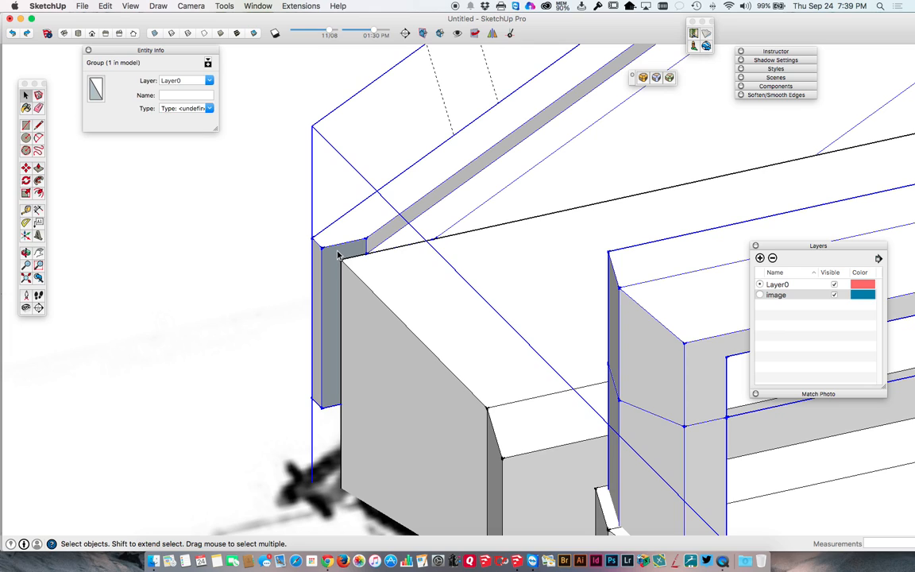
double_click(335, 256)
right_click(334, 257)
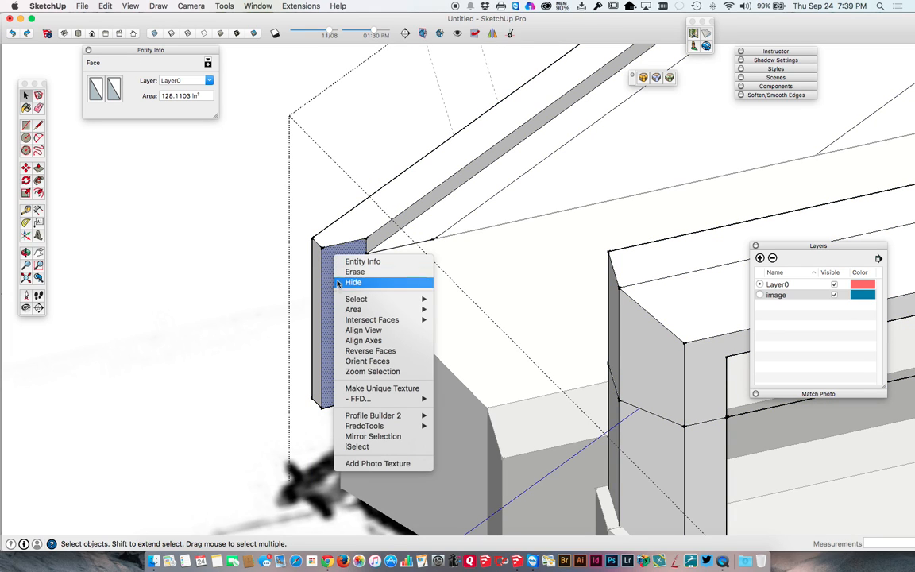
left_click(351, 353)
left_click(255, 271)
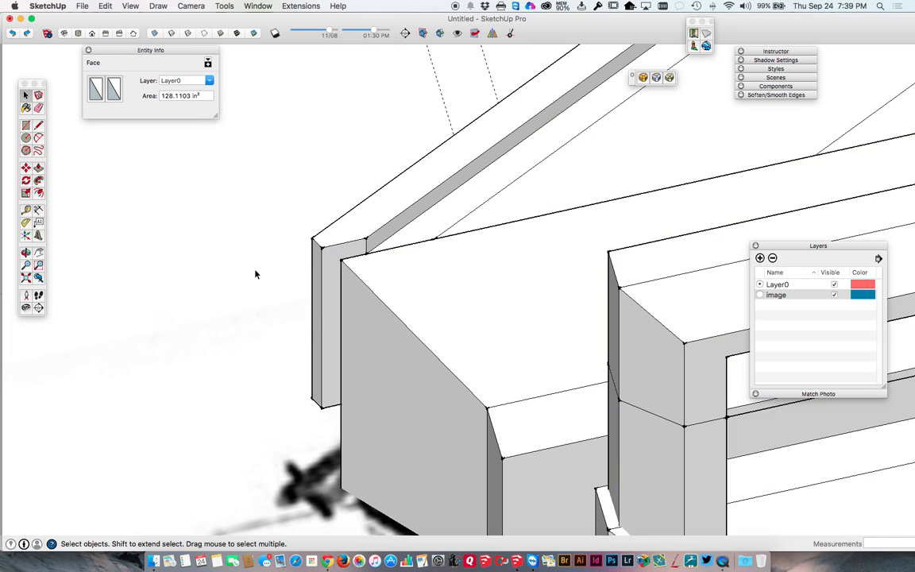
Try deleting the horizontal molding run inside the raking cornice group, and undo the deletion
scroll(255, 271, "down", 8)
middle_click_drag(322, 243, 475, 334)
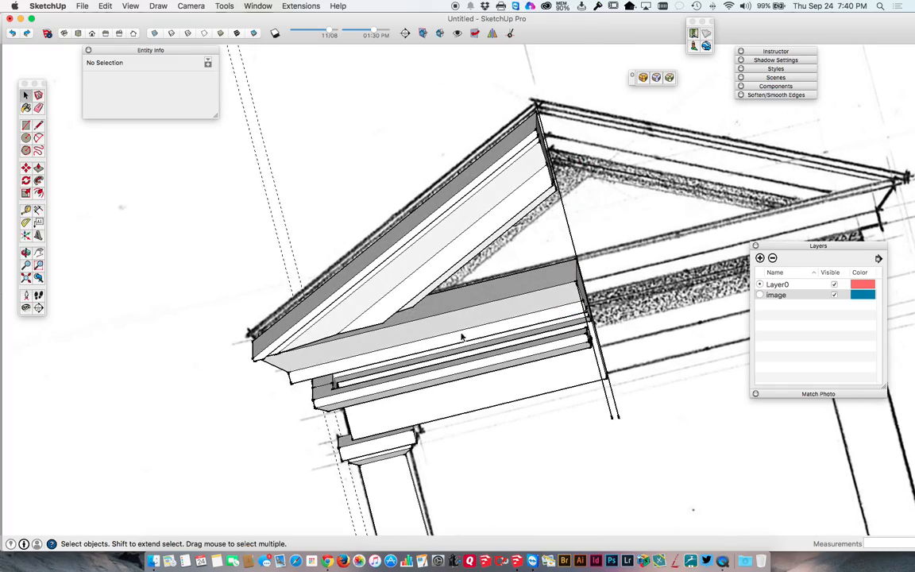
middle_click_drag(326, 387, 688, 226)
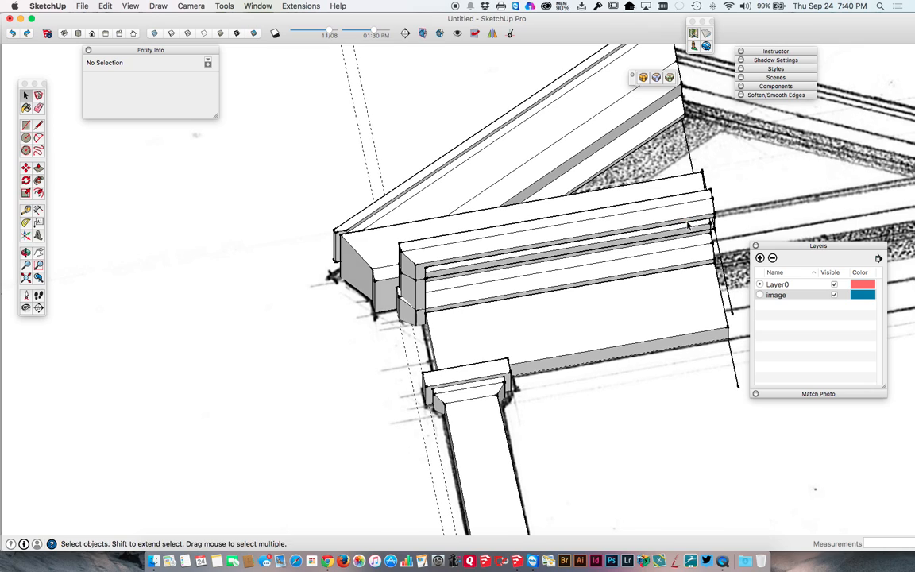
scroll(433, 308, "up", 3)
left_click(405, 314)
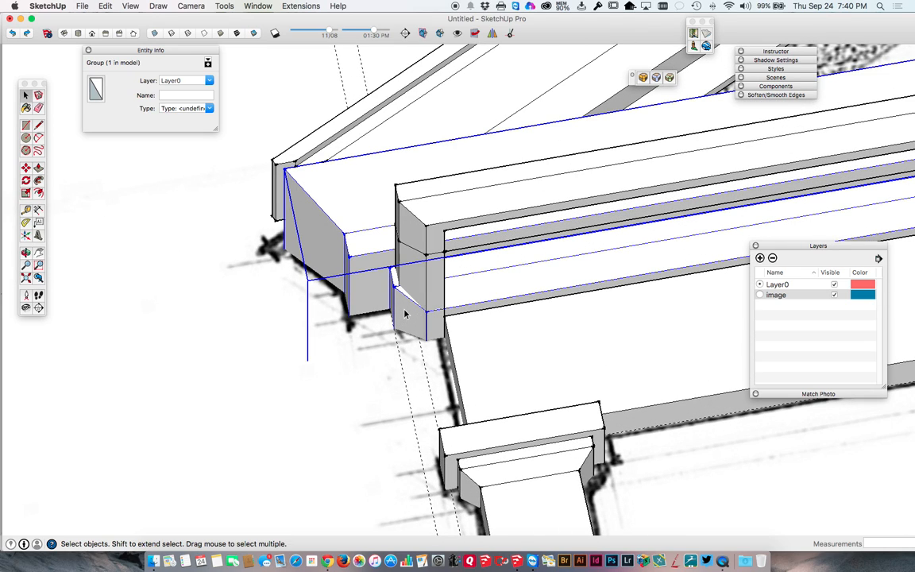
left_click(421, 210)
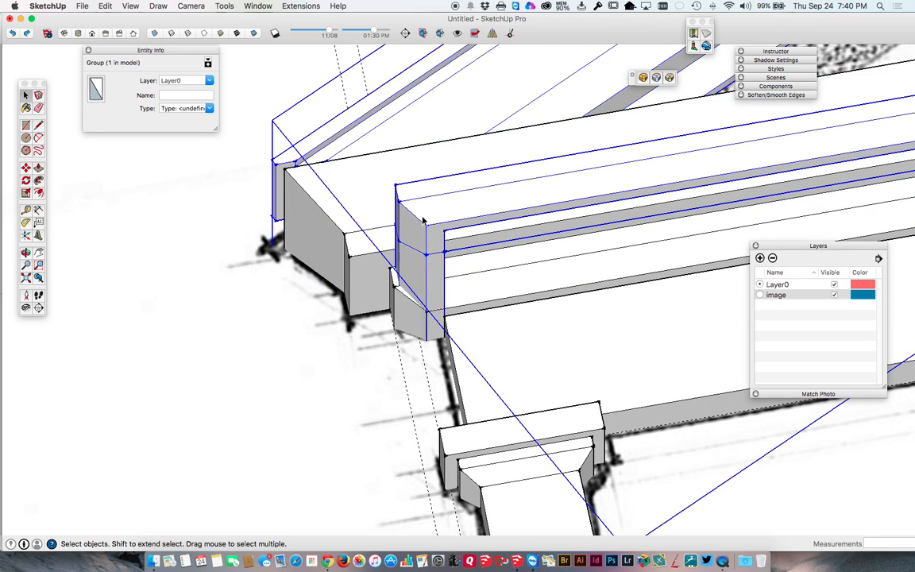
scroll(423, 221, "down", 3)
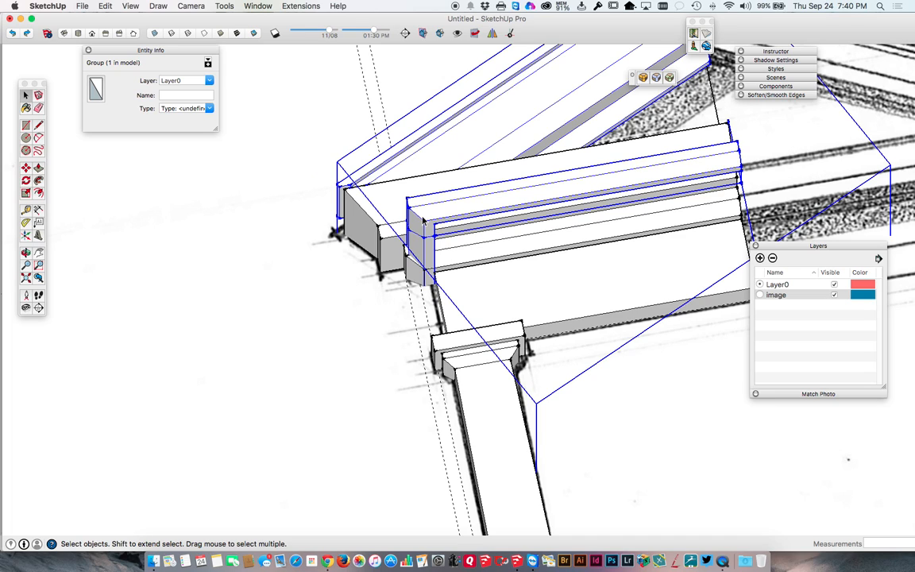
double_click(423, 221)
left_click(423, 222)
scroll(422, 222, "up", 1)
key("Delete")
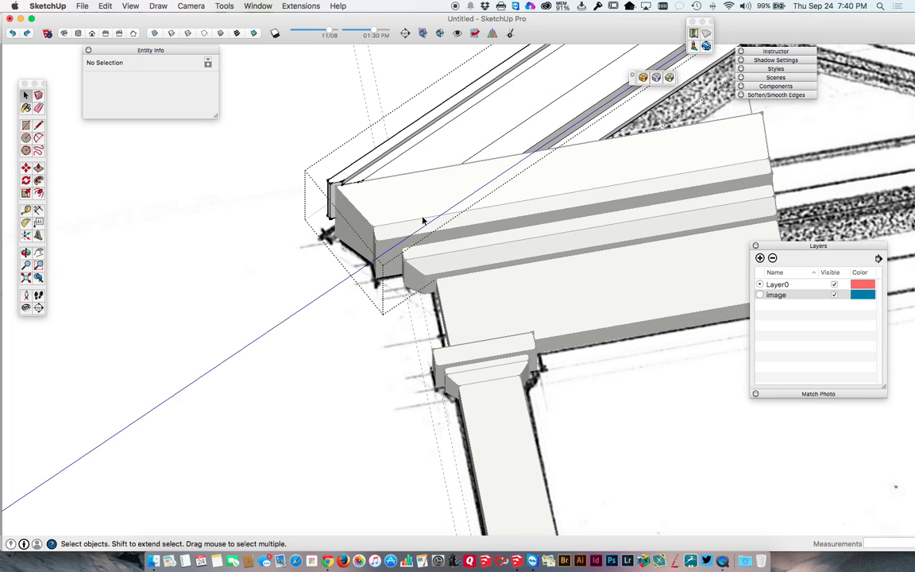
middle_click_drag(423, 221, 395, 228)
key("super+z")
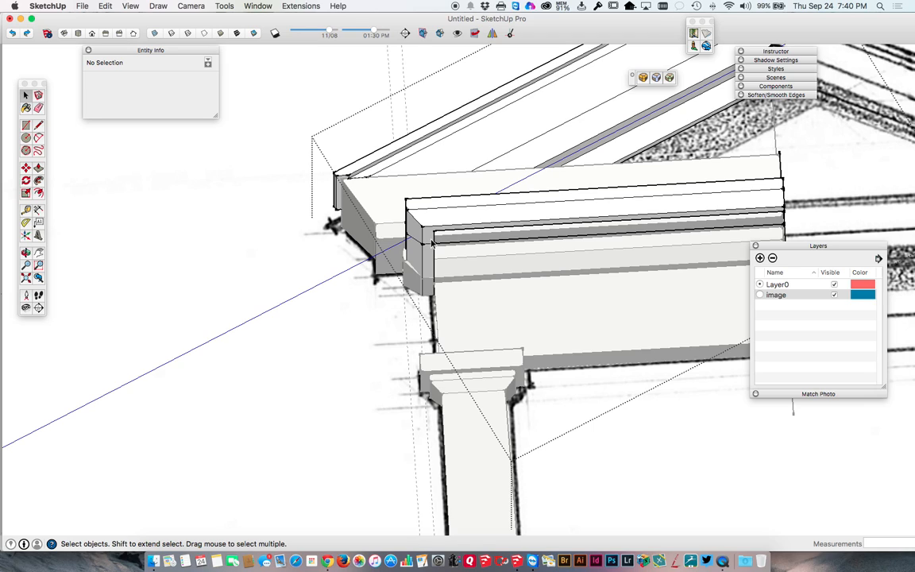
Open the horizontal cornice group and select all of its connected geometry to check which faces belong to it
left_click(426, 226)
left_click(410, 276)
left_click(410, 275)
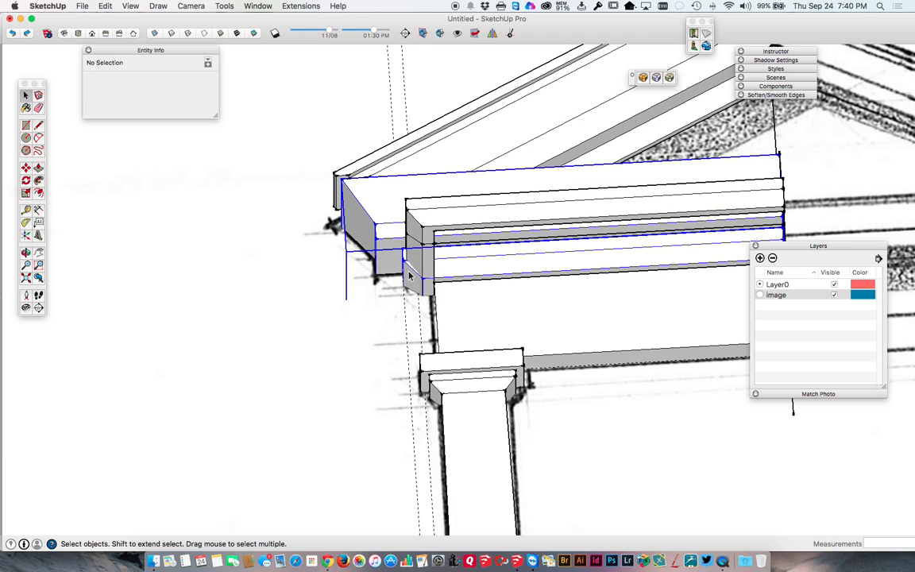
double_click(410, 275)
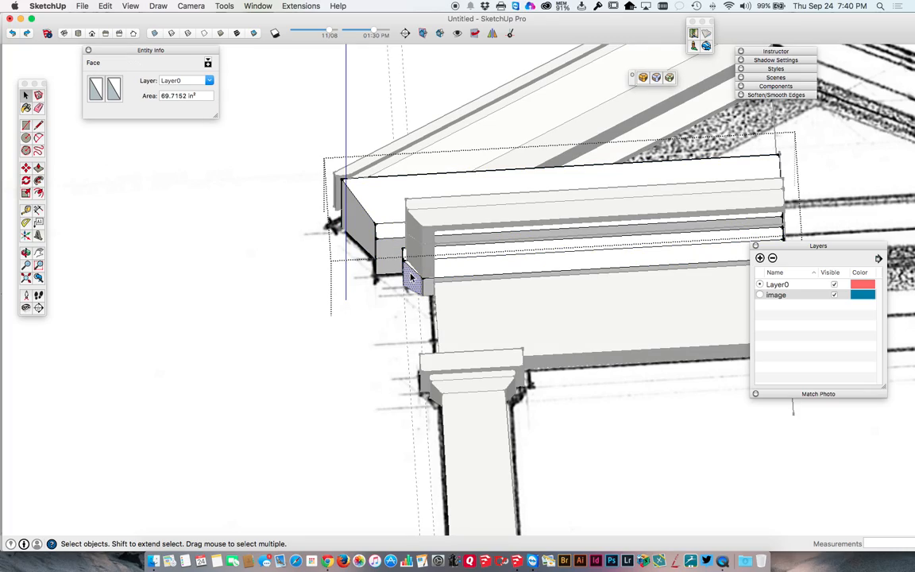
triple_click(410, 276)
middle_click_drag(410, 276, 435, 357)
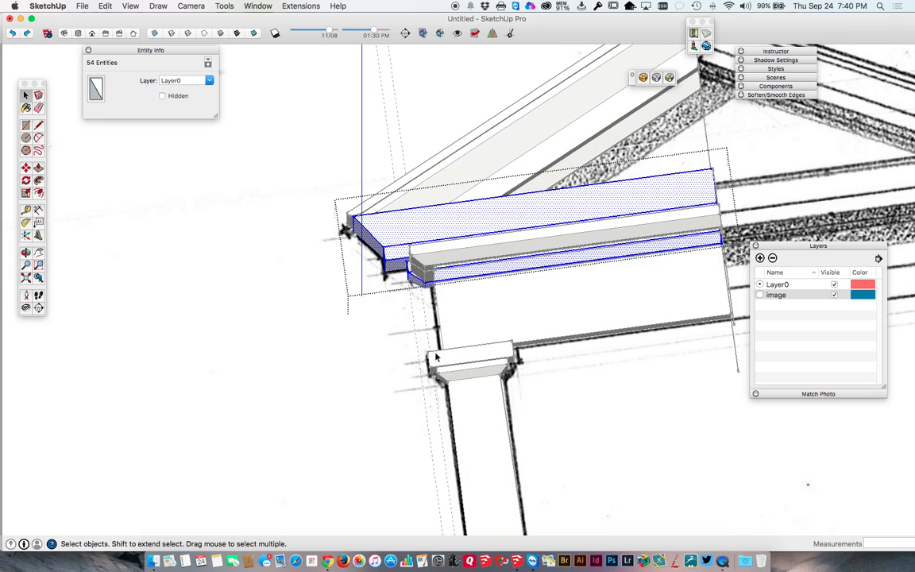
left_click(435, 357)
Remove the nested horizontal molding group from inside the raking cornice group and leave the group
left_click(386, 230)
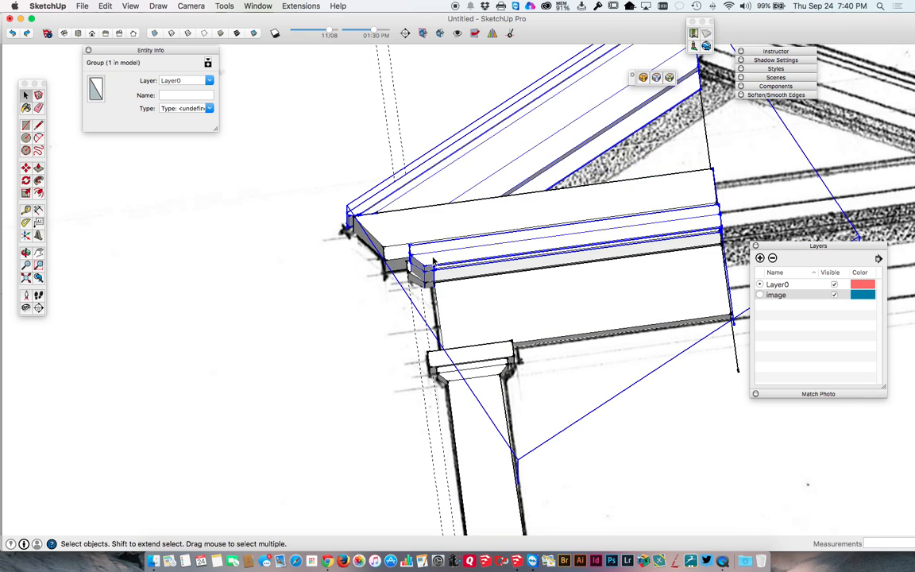
double_click(431, 254)
left_click(431, 254)
scroll(453, 265, "down", 2)
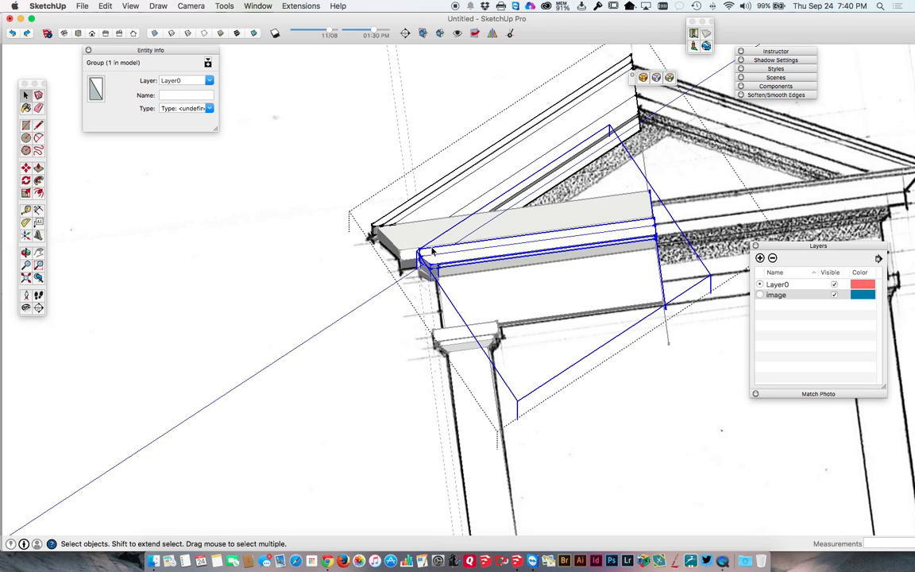
left_click(432, 251)
middle_click_drag(427, 265, 368, 310)
left_click(374, 212)
middle_click_drag(473, 287, 443, 235)
left_click(459, 285)
left_click(389, 248)
mouse_move(427, 241)
middle_mouse_down()
mouse_move(388, 298)
mouse_move(312, 245)
mouse_move(373, 239)
mouse_move(449, 343)
mouse_move(413, 230)
middle_mouse_up()
Hide the image layer with the scanned drawing so only the modeled geometry and guides are displayed
middle_click_drag(479, 235, 731, 166)
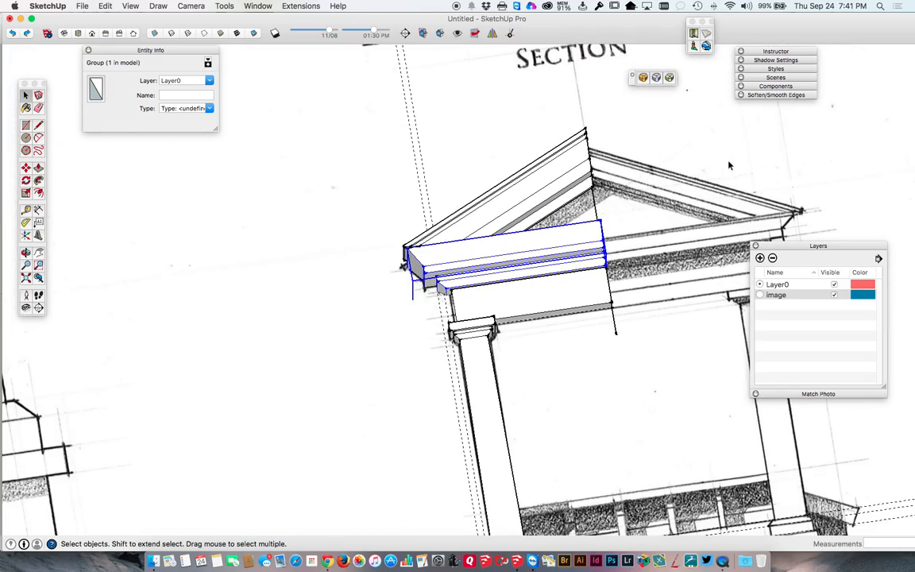
middle_click_drag(635, 198, 635, 262)
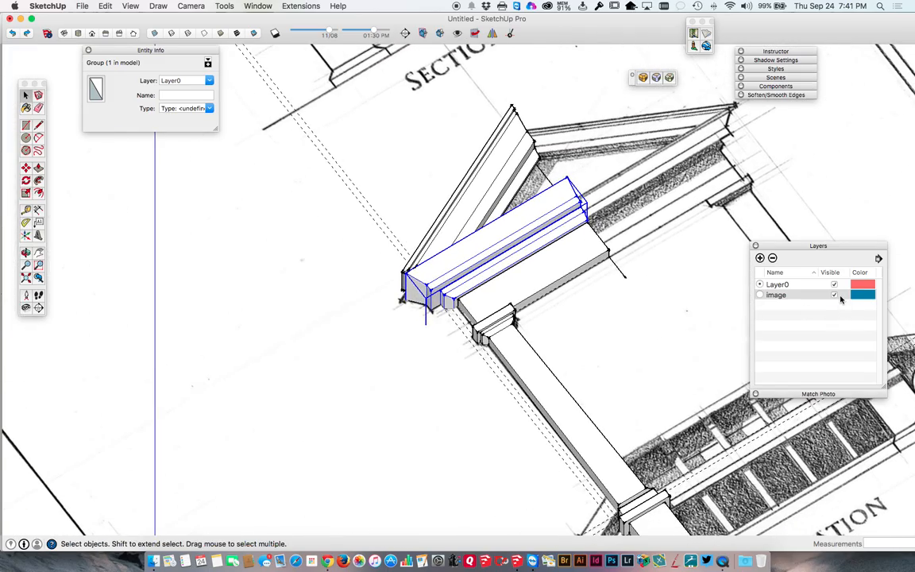
left_click(833, 295)
scroll(636, 315, "down", 5)
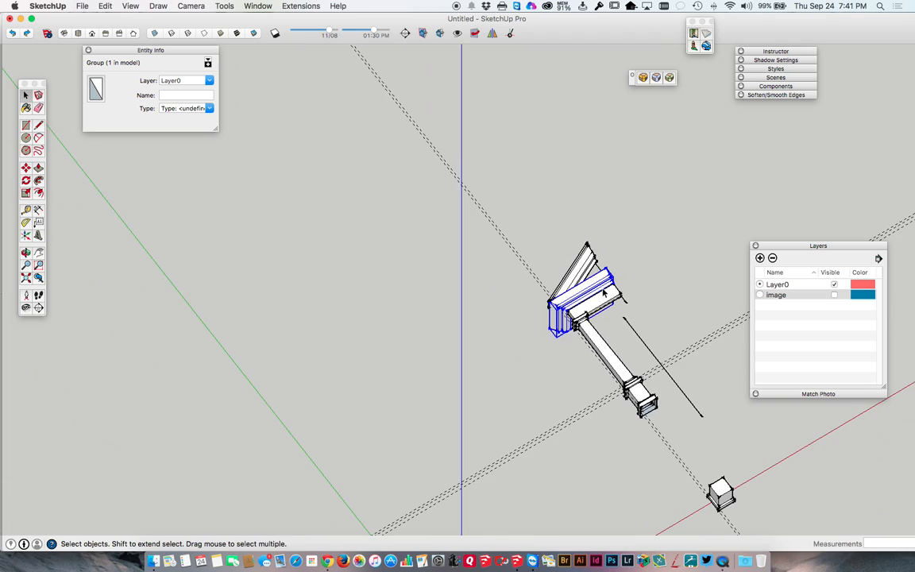
Inside the raking cornice group, pull the back face about 2' 4 5/8" to the rear end of the horizontal cornice's return
middle_click_drag(559, 235, 597, 155)
middle_click_drag(482, 312, 533, 82)
scroll(507, 285, "up", 10)
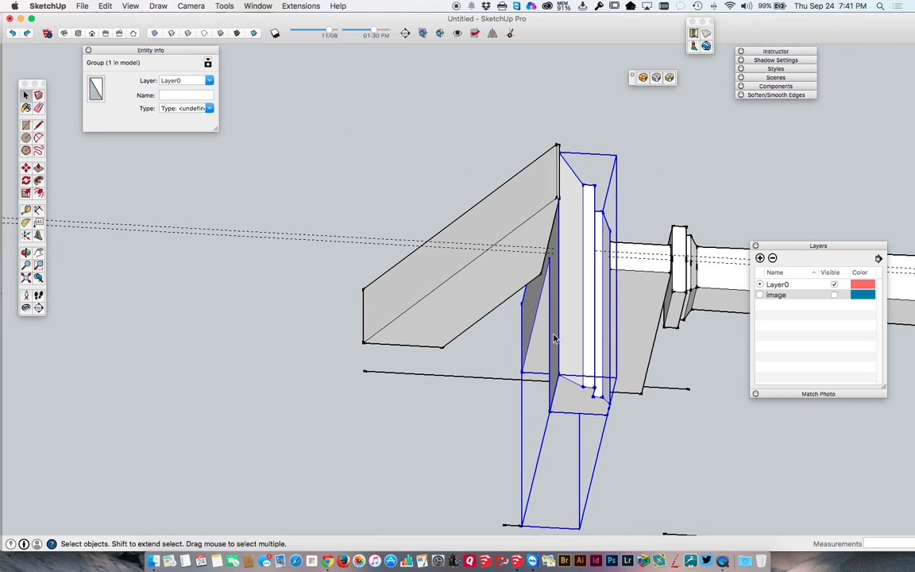
double_click(505, 280)
key("p")
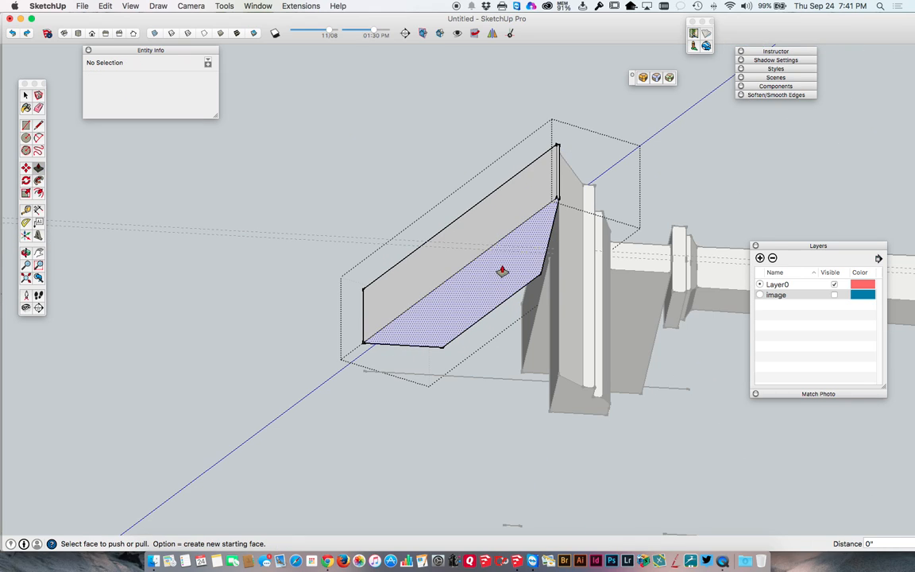
left_click(507, 289)
left_click(561, 379)
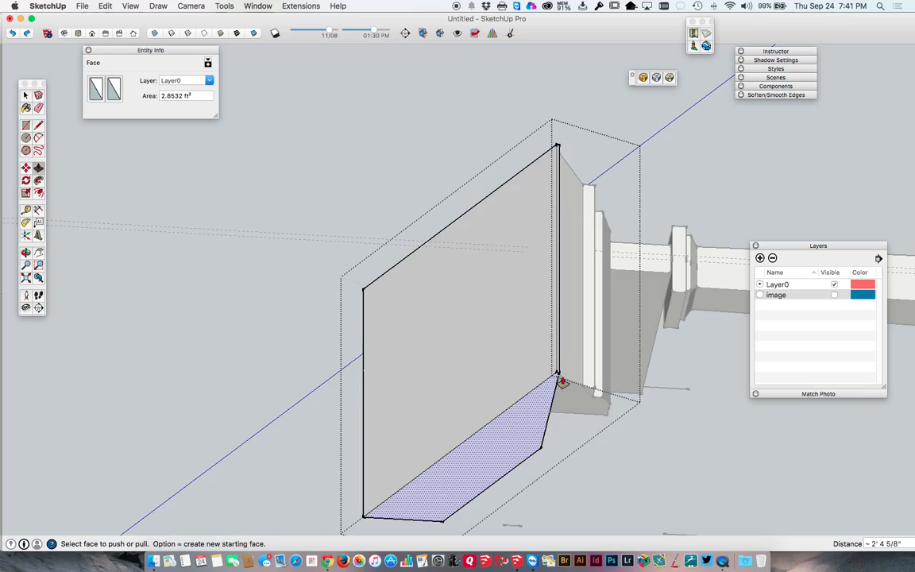
key("space")
key("Escape")
Draw three lines between the inner corners of the horizontal and raking cornices to form the triangular tympanum face
scroll(562, 379, "down", 8)
middle_click_drag(544, 299, 425, 548)
middle_click_drag(509, 347, 410, 339)
scroll(411, 340, "up", 6)
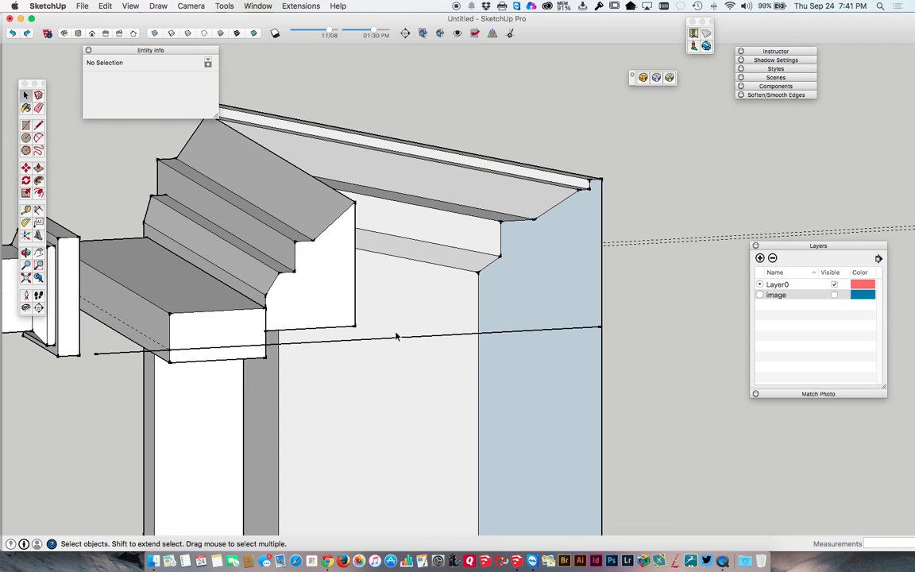
left_click(356, 324)
key("l")
left_click(356, 325)
left_click(476, 319)
middle_click_drag(454, 301, 305, 296)
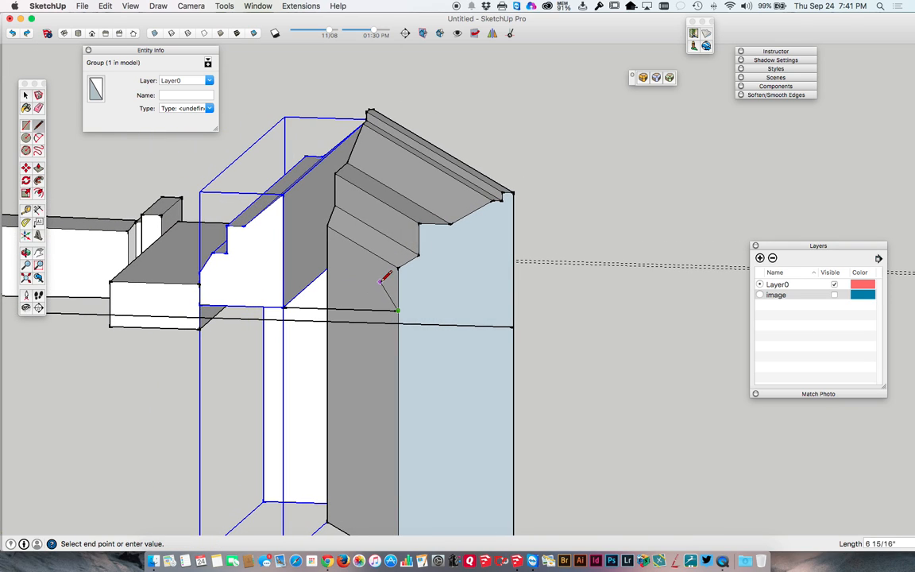
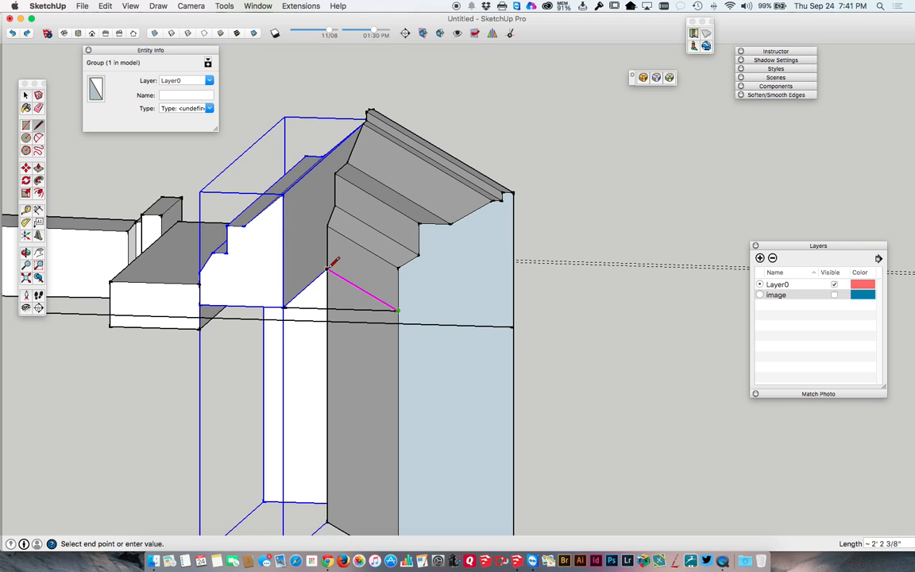
left_click(327, 270)
left_click(283, 307)
Push/Pull the triangular tympanum face to a thickness of about 9/16"
middle_click_drag(342, 319, 372, 367)
key("p")
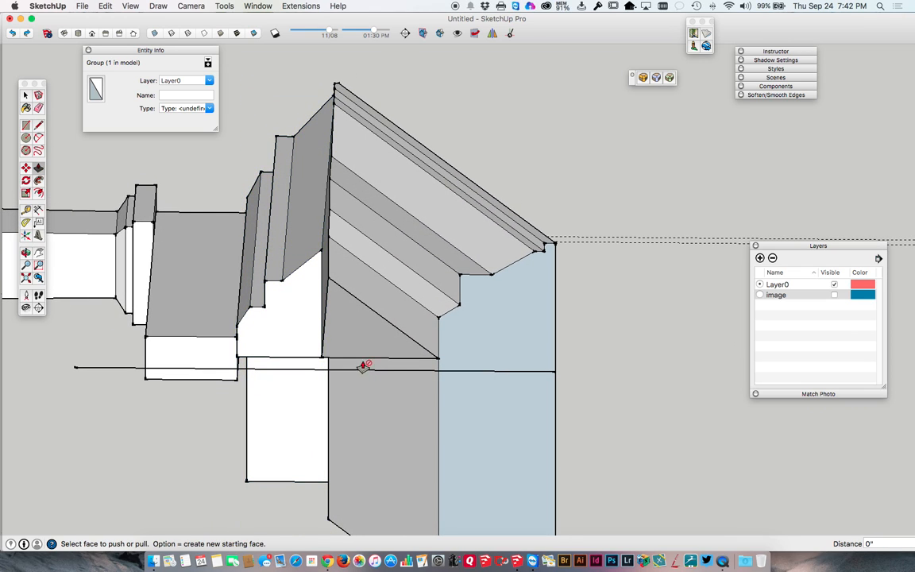
left_click(357, 351)
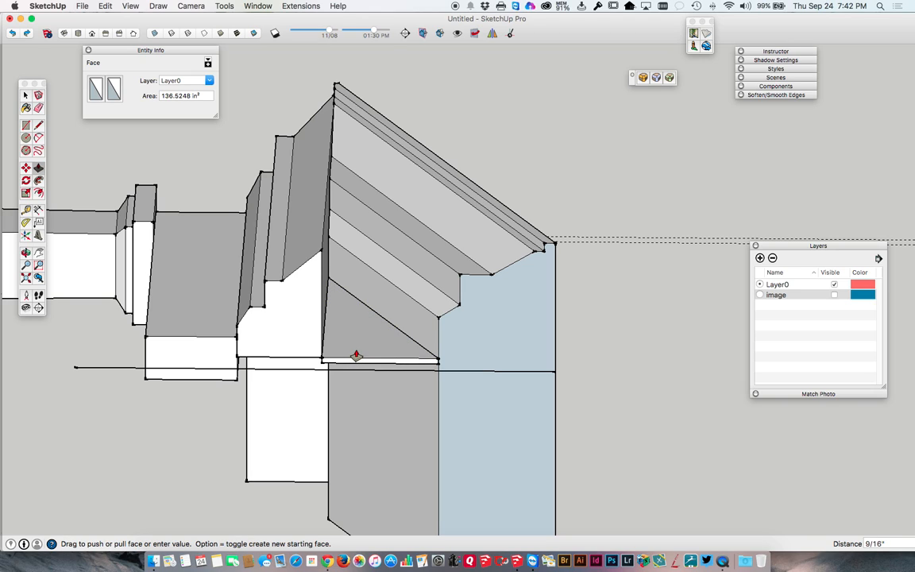
left_click(357, 355)
key("space")
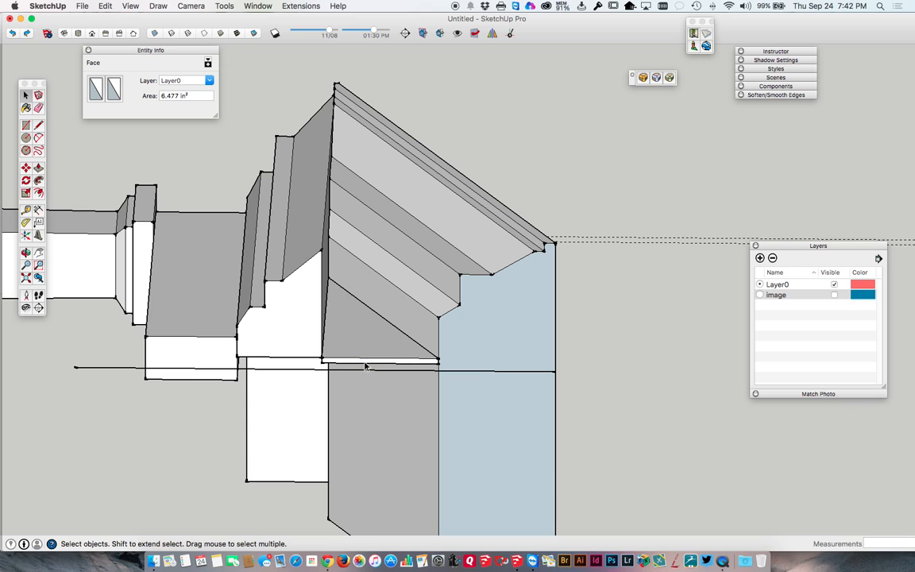
Delete the leftover center line segments beside the column and at the cut end of the entablature
middle_click_drag(301, 344, 380, 382)
scroll(401, 497, "down", 5)
middle_click_drag(398, 486, 471, 347)
left_click(446, 363)
left_click(383, 429, "shift")
key("Delete")
middle_click_drag(362, 416, 374, 418)
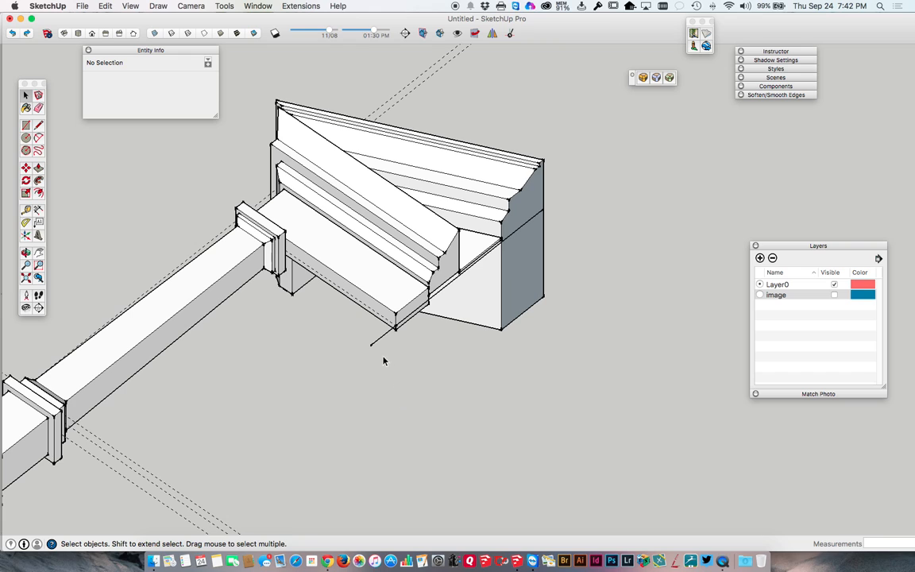
left_click(364, 335)
key("Delete")
scroll(366, 335, "down", 5)
middle_click_drag(284, 340, 273, 162)
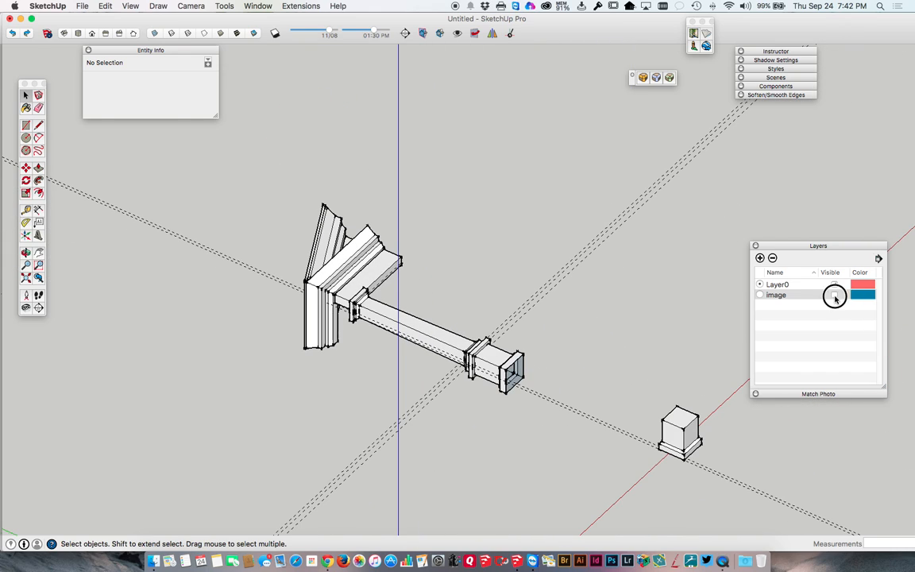
Show the image layer to examine the section drawing's side profile, and hide the layer again
left_click(833, 295)
middle_click_drag(322, 207, 521, 395, "shift")
scroll(521, 395, "up", 1)
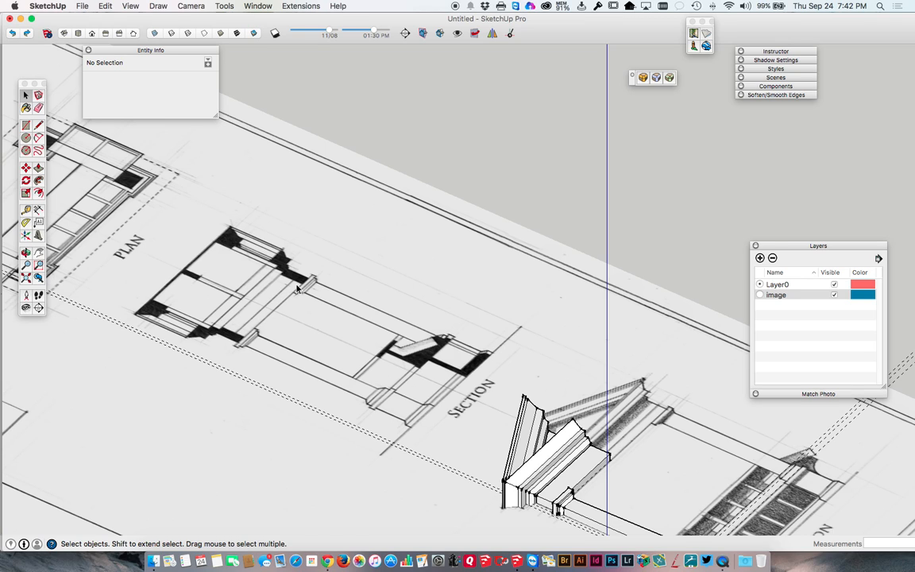
middle_click_drag(471, 362, 531, 261)
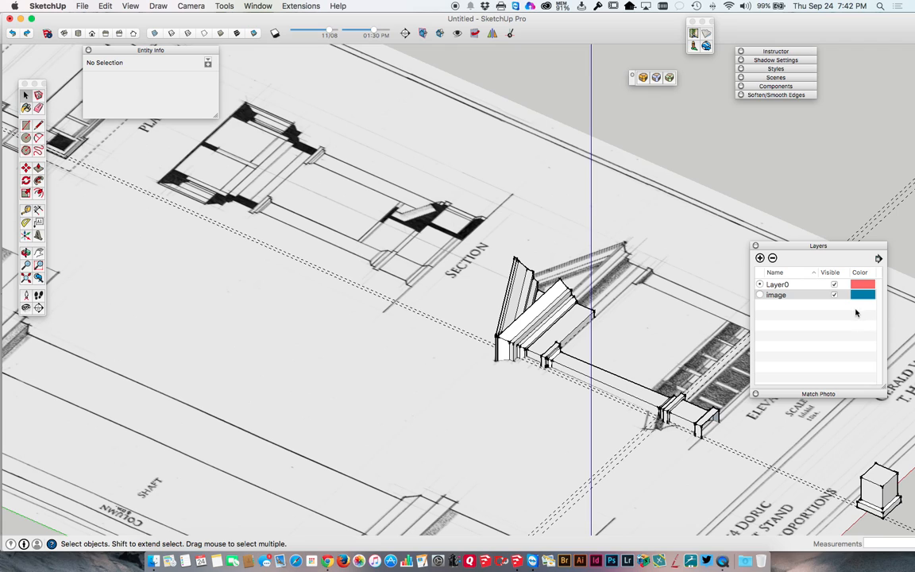
left_click(833, 295)
Rotate a copy of the architrave beam 90° about the green axis from its outer top corner to form a side beam
mouse_move(518, 373)
middle_mouse_down()
mouse_move(519, 271)
mouse_move(470, 187)
middle_mouse_up()
scroll(500, 262, "up", 5)
left_click(509, 271)
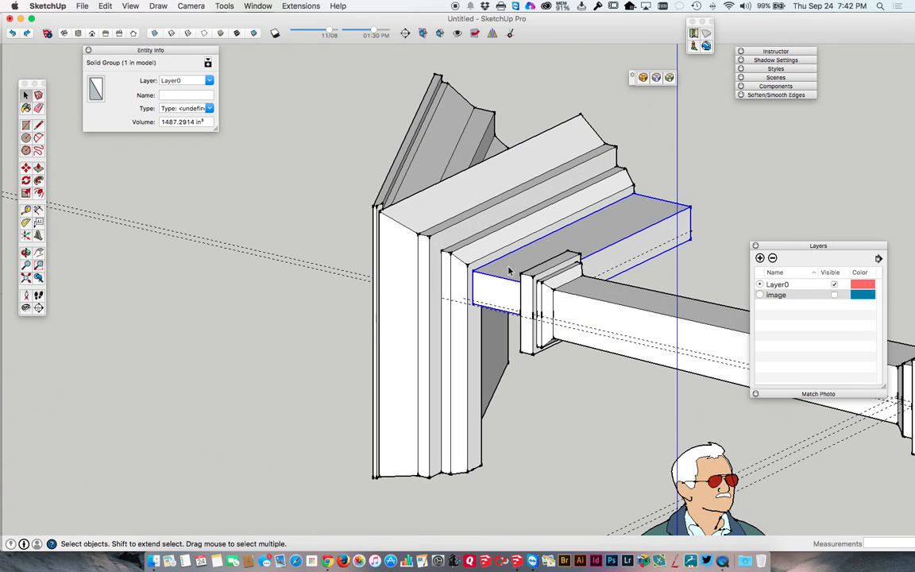
key("q")
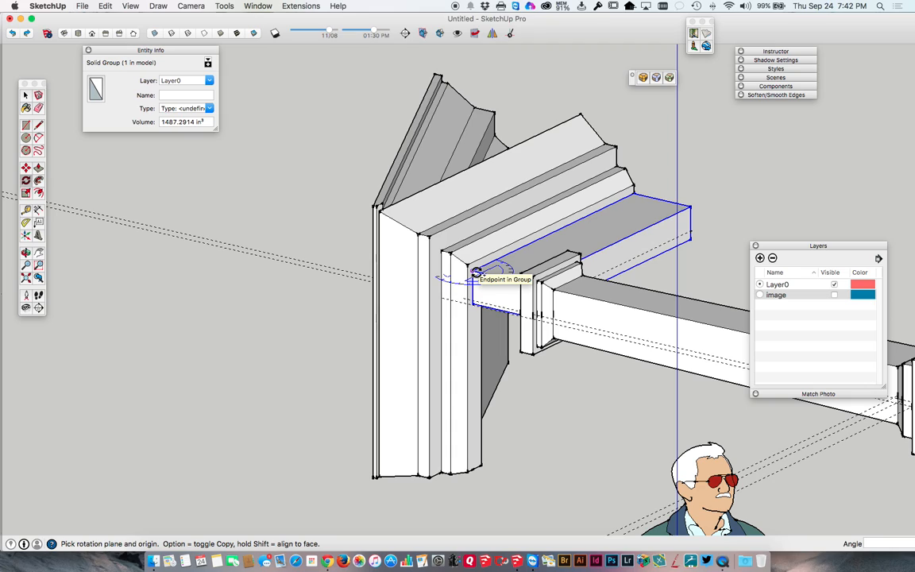
key("Right")
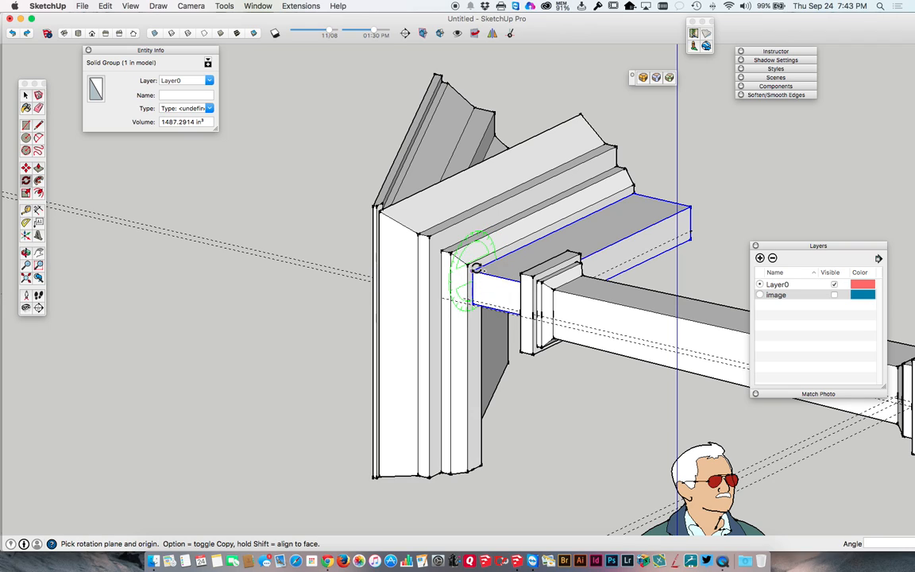
left_click(474, 269)
left_click(508, 254)
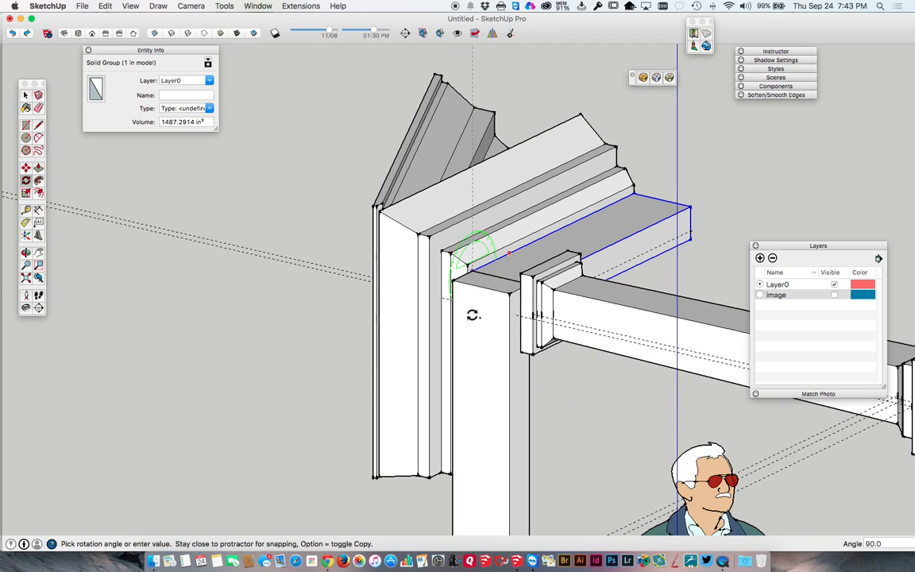
left_click(472, 315)
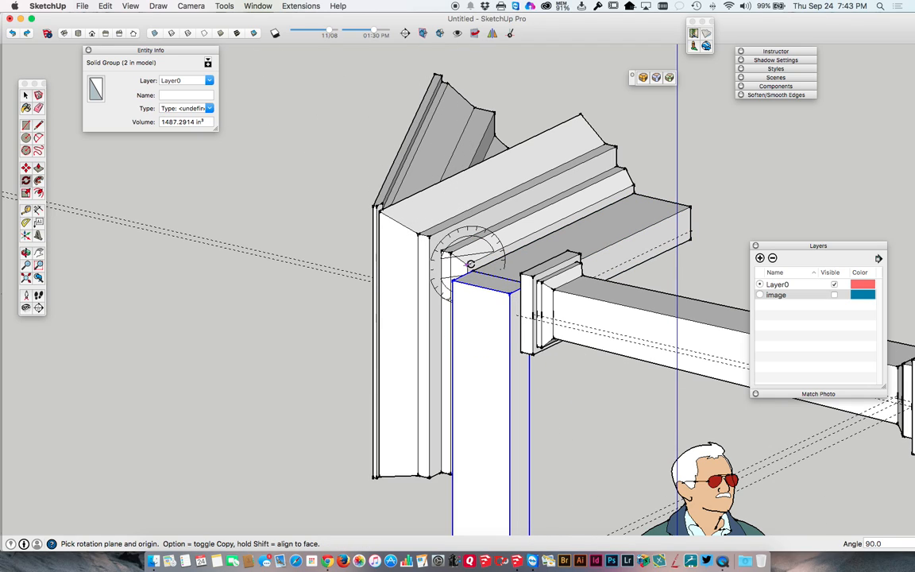
Move the rotated beam copy by its corner onto the rear outer corner of the front architrave beam
key("m")
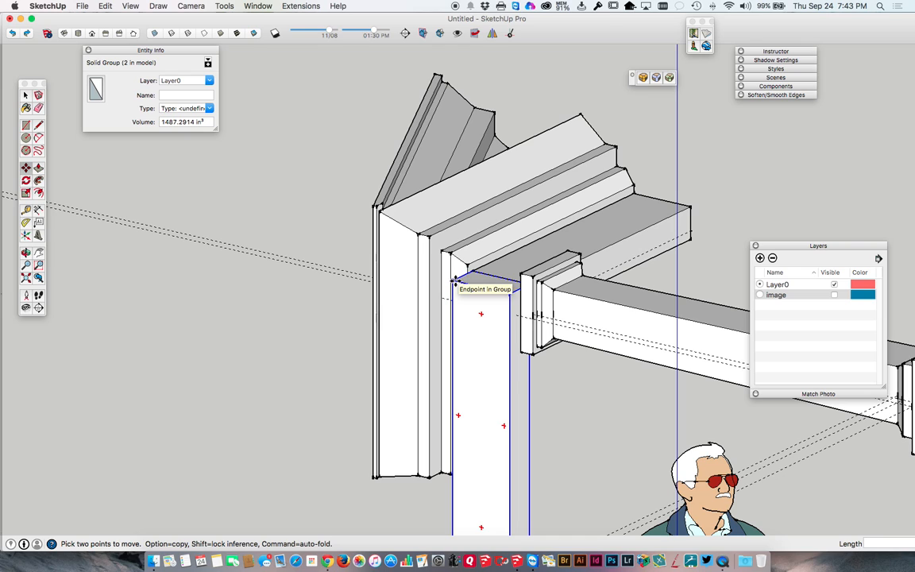
left_click(457, 280)
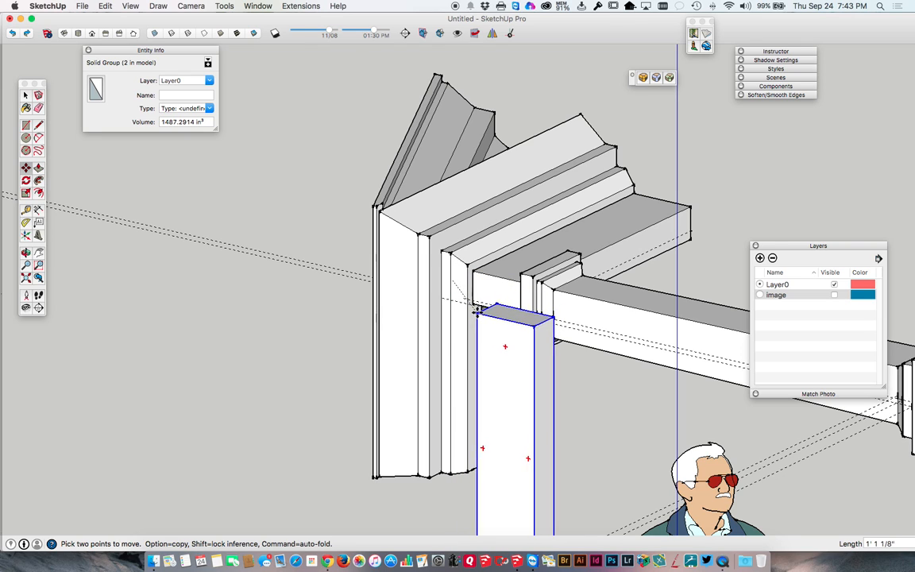
scroll(473, 307, "up", 5)
scroll(468, 219, "down", 6)
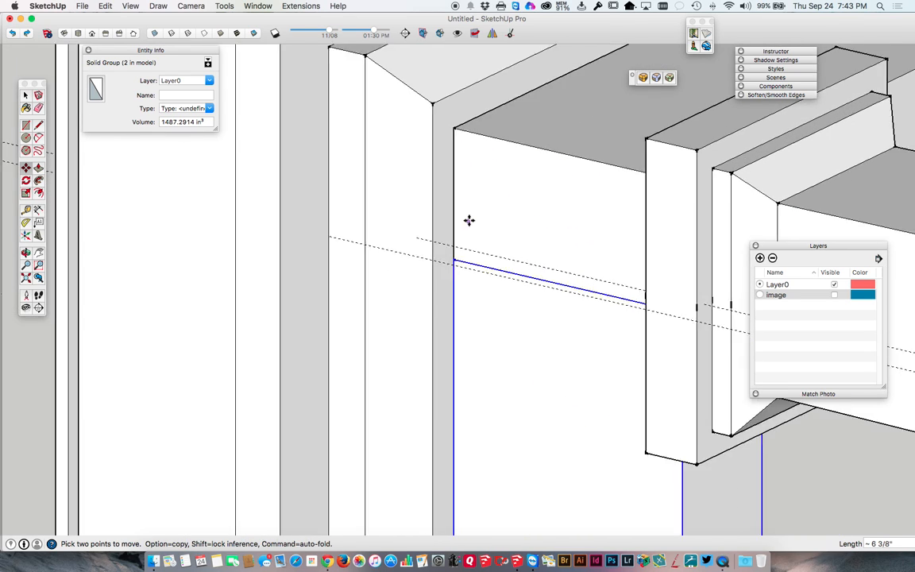
Inside the side beam's group, push its far end face in to line up with the end of the cornice return
middle_click_drag(484, 361, 552, 68)
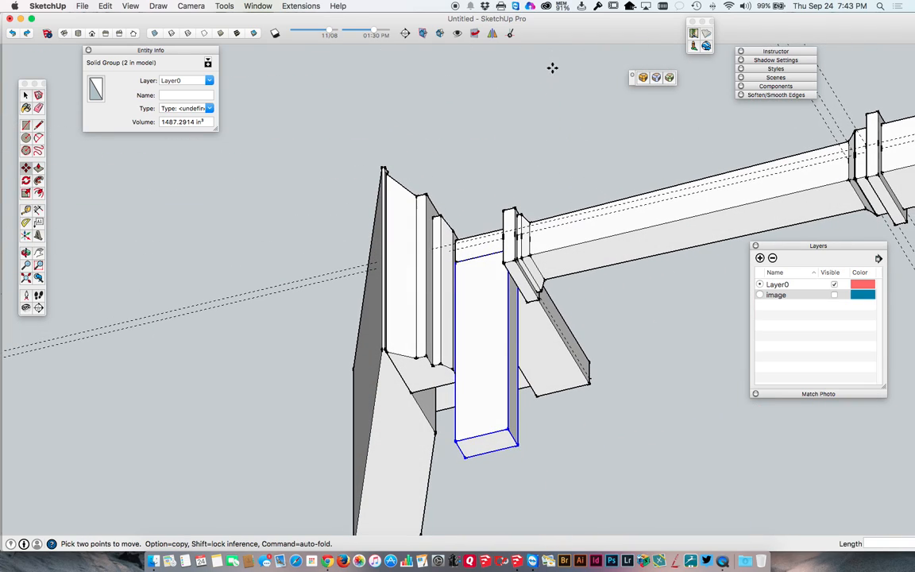
key("space")
double_click(473, 430)
key("p")
left_click_drag(476, 441, 448, 382)
key("space")
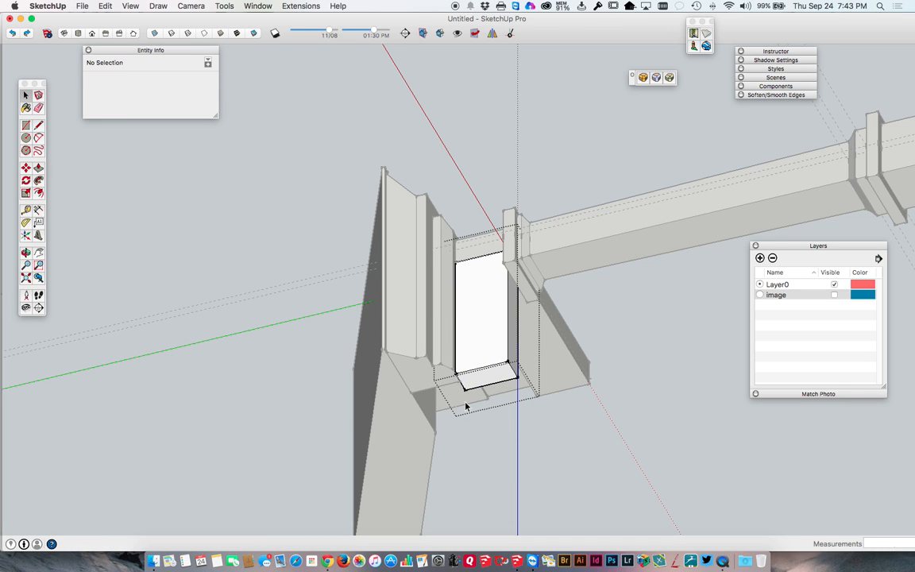
left_click(465, 403)
Show the image layer again and view the half-pediment and column against the front elevation drawing
scroll(478, 362, "down", 3)
middle_click_drag(478, 361, 419, 556)
middle_click_drag(505, 336, 489, 295)
middle_click_drag(464, 376, 468, 443)
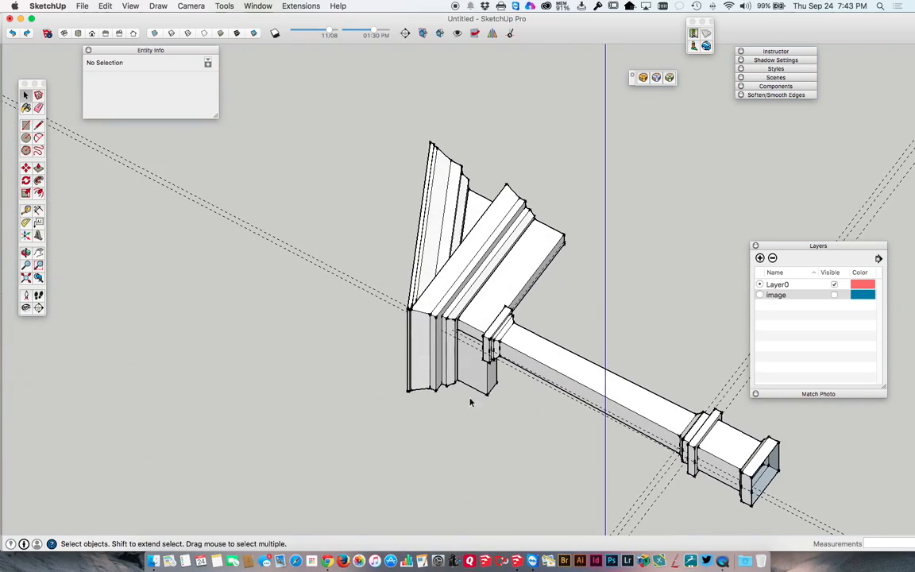
middle_click_drag(588, 215, 401, 395)
middle_click_drag(482, 386, 579, 302)
middle_click_drag(456, 292, 427, 249)
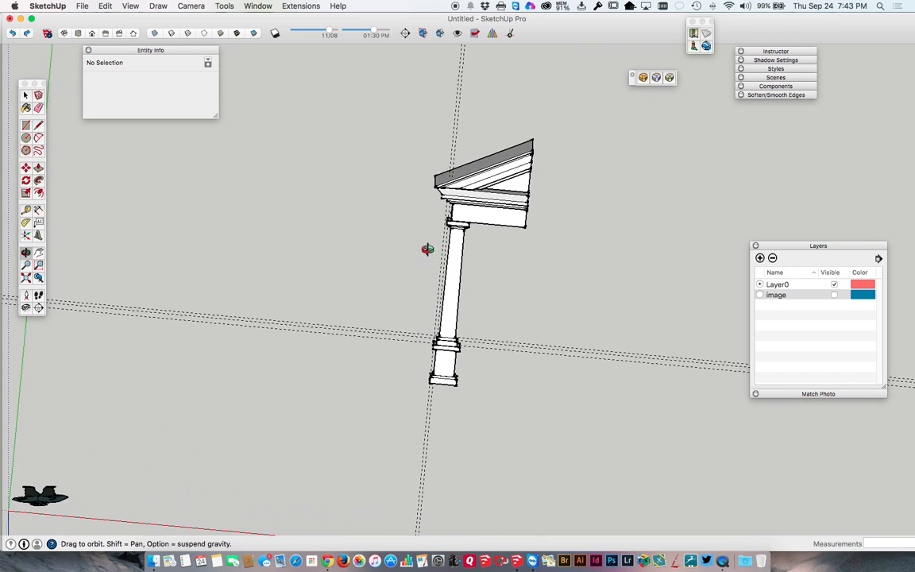
scroll(465, 301, "down", 5)
scroll(476, 270, "up", 7)
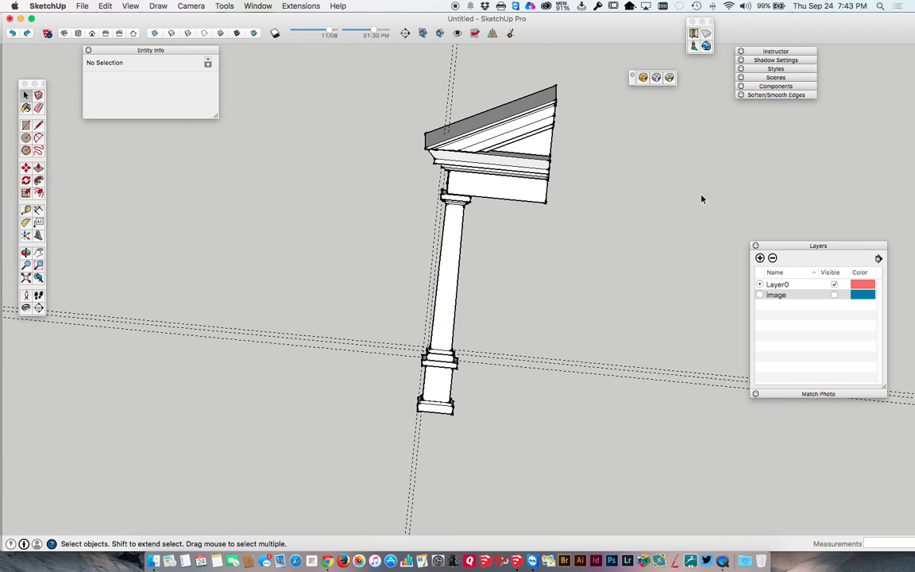
left_click(834, 294)
scroll(606, 252, "down", 2)
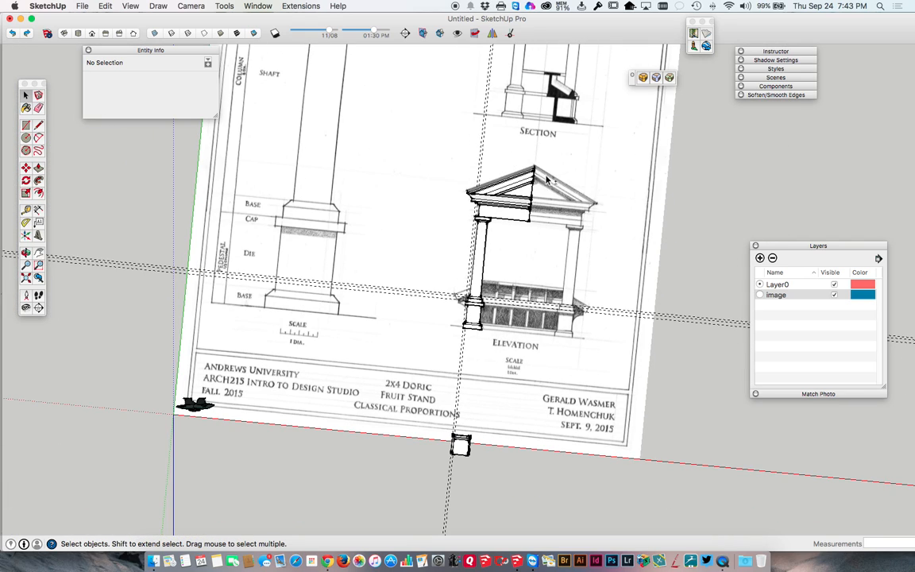
Select all the loose geometry of the triangular tympanum inside the half-pediment and make it a group
middle_click_drag(547, 175, 468, 433, "shift")
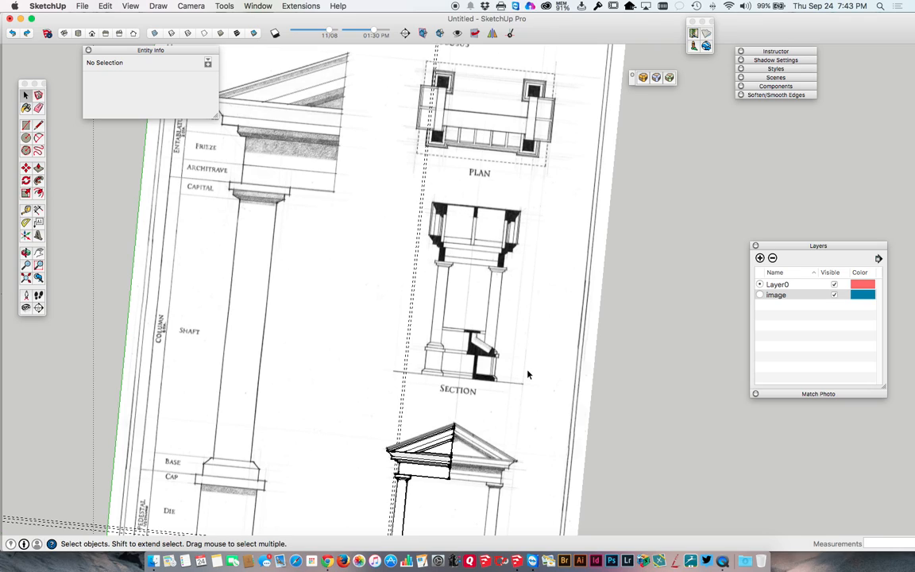
middle_click_drag(393, 482, 410, 302, "shift")
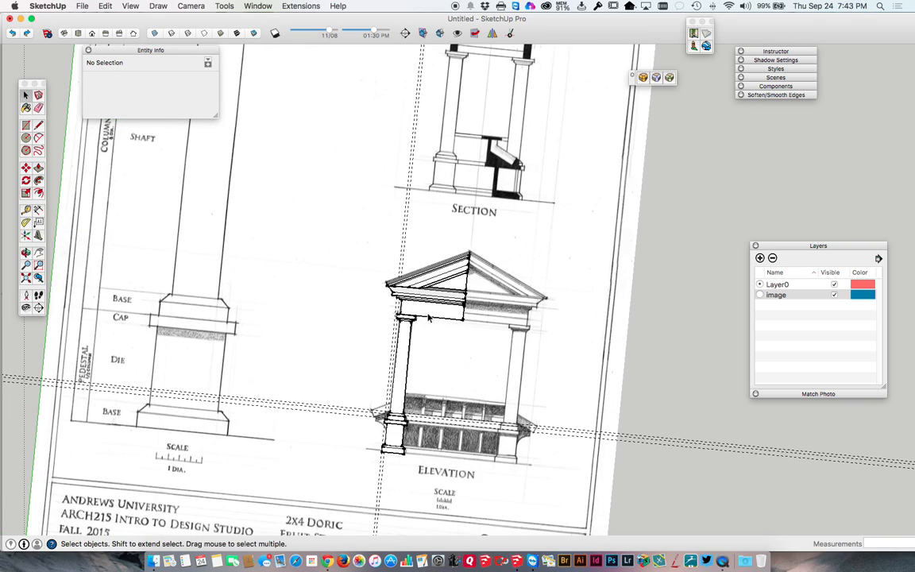
mouse_move(436, 335)
middle_mouse_down()
mouse_move(436, 373)
mouse_move(417, 349)
middle_mouse_up()
left_click(417, 295)
left_click_drag(354, 230, 500, 497)
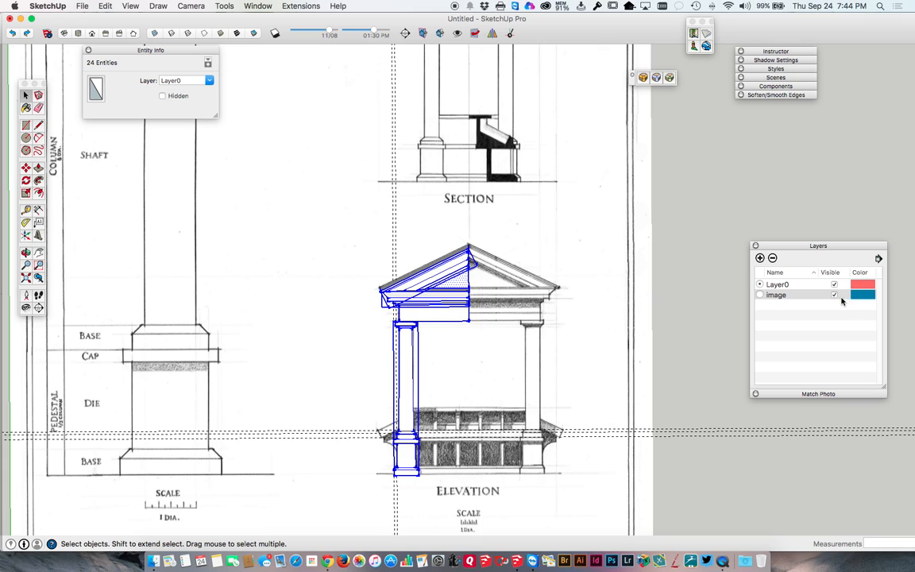
left_click(463, 287)
double_click(462, 287)
scroll(461, 286, "up", 3)
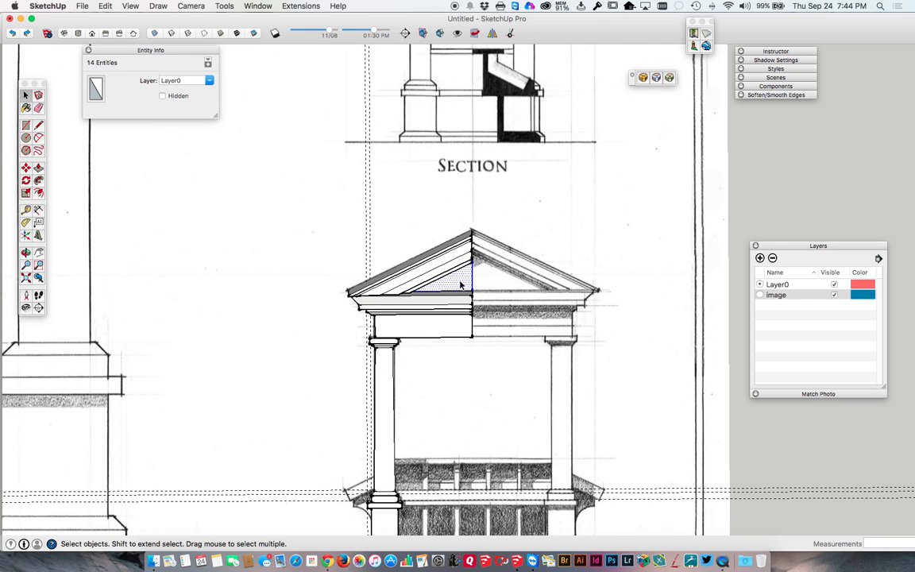
right_click(467, 279)
left_click(492, 363)
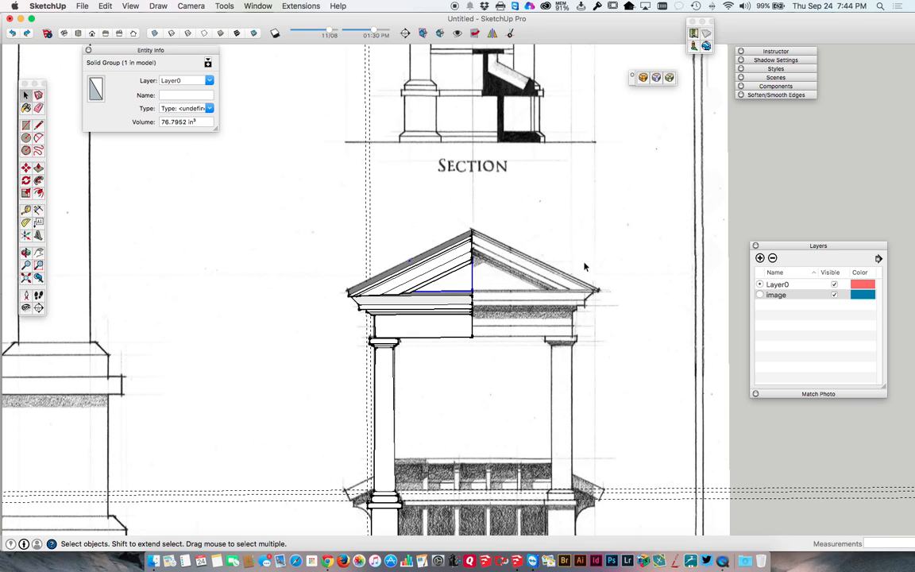
Hide the image layer and delete all guides from the model
left_click(834, 294)
mouse_move(444, 334)
middle_mouse_down()
mouse_move(522, 260)
mouse_move(513, 279)
middle_mouse_up()
left_click(104, 6)
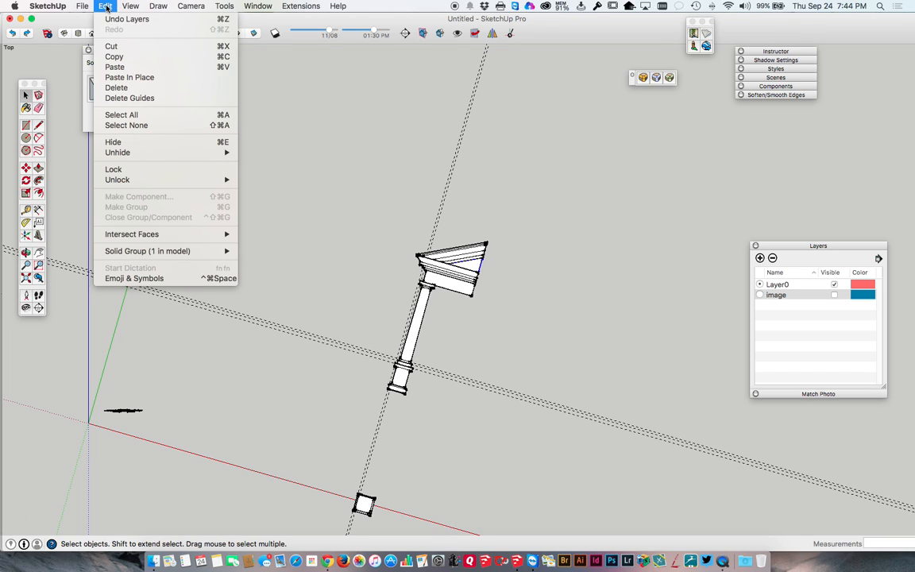
left_click(113, 92)
Select the whole column, architrave and half-pediment assembly and make it a component named "corner unit"
left_click_drag(322, 194, 521, 416)
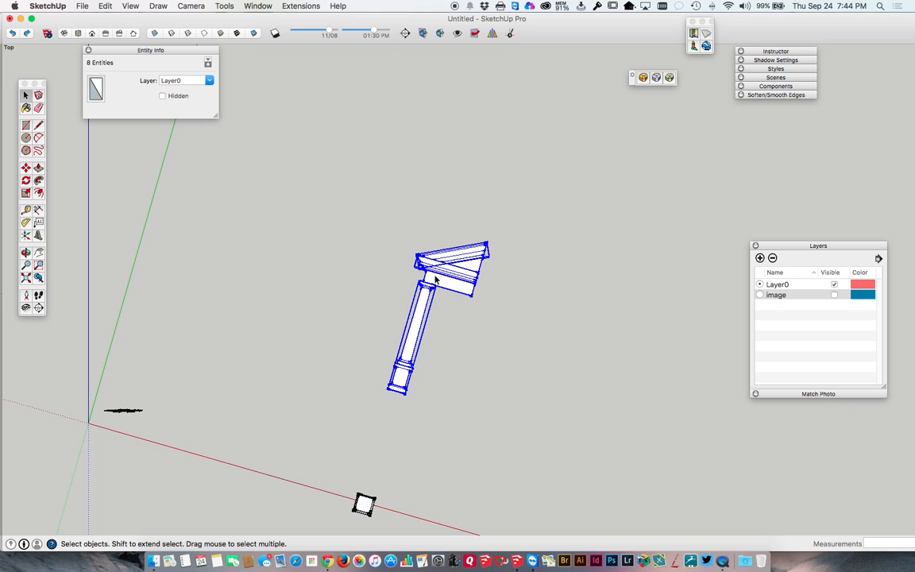
scroll(435, 280, "up", 5)
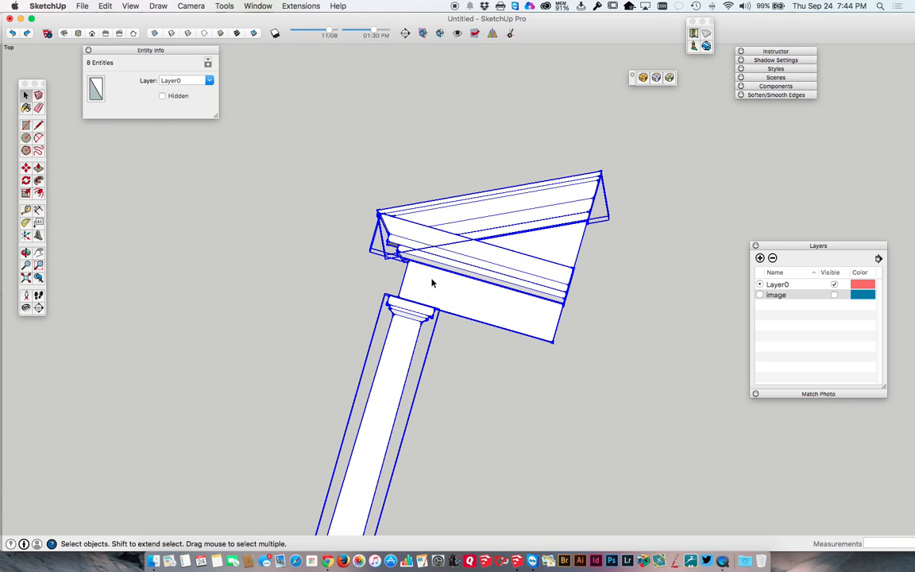
scroll(432, 283, "down", 3)
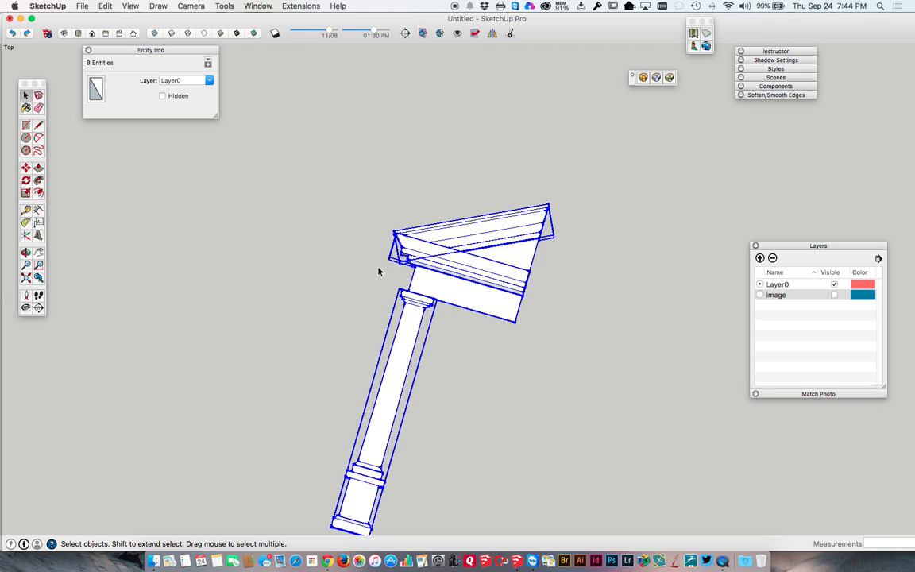
right_click(427, 280)
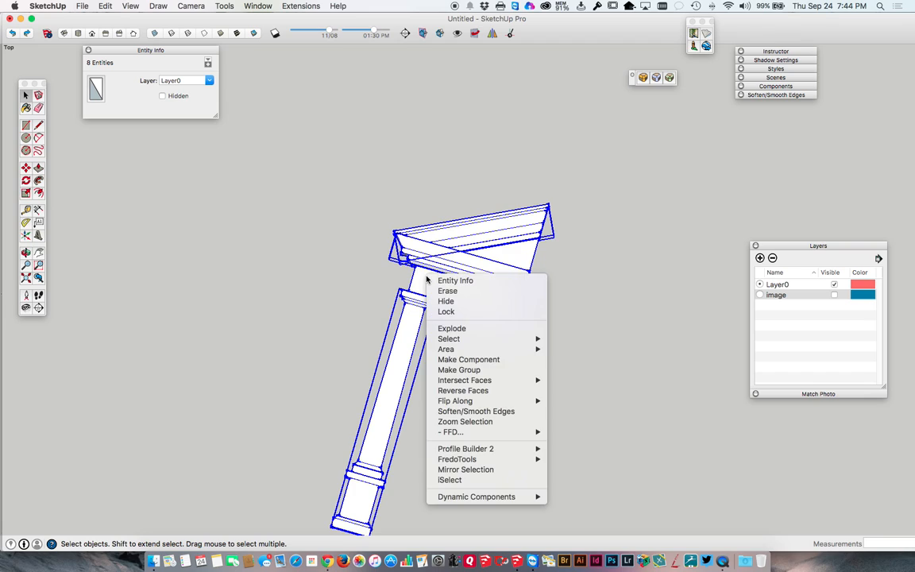
left_click(466, 359)
type("corner unit")
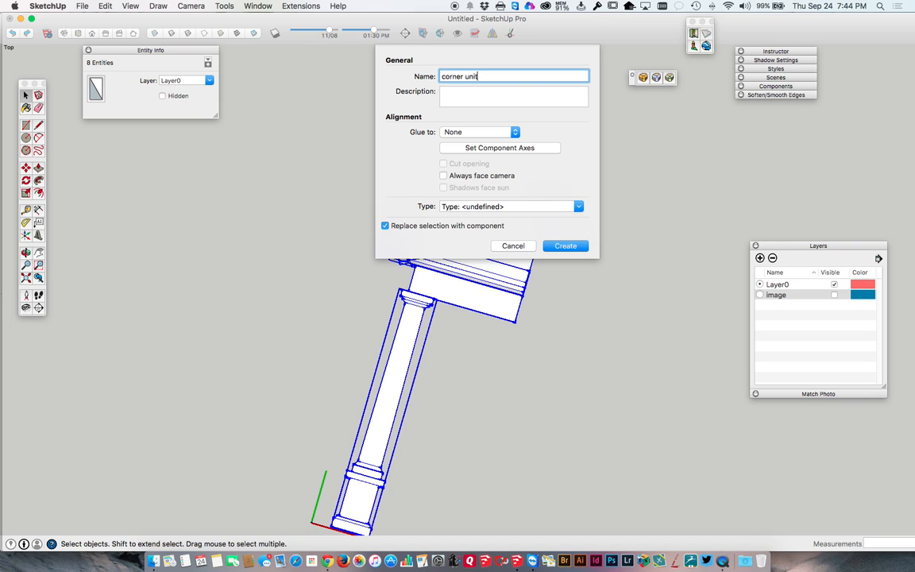
key("Return")
Delete the leftover small square block lying on the red axis
scroll(436, 266, "down", 3)
middle_click_drag(436, 266, 500, 300)
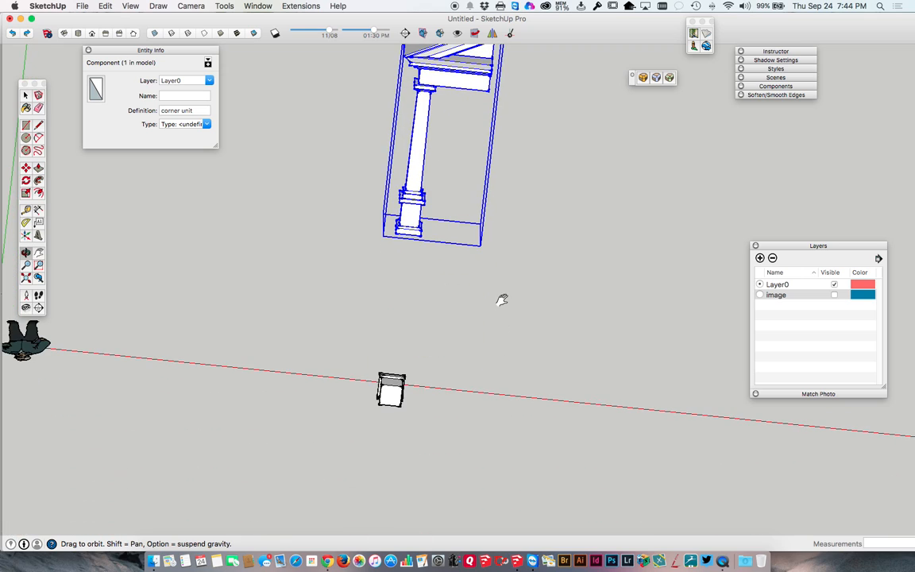
left_click_drag(373, 359, 414, 421)
key("Delete")
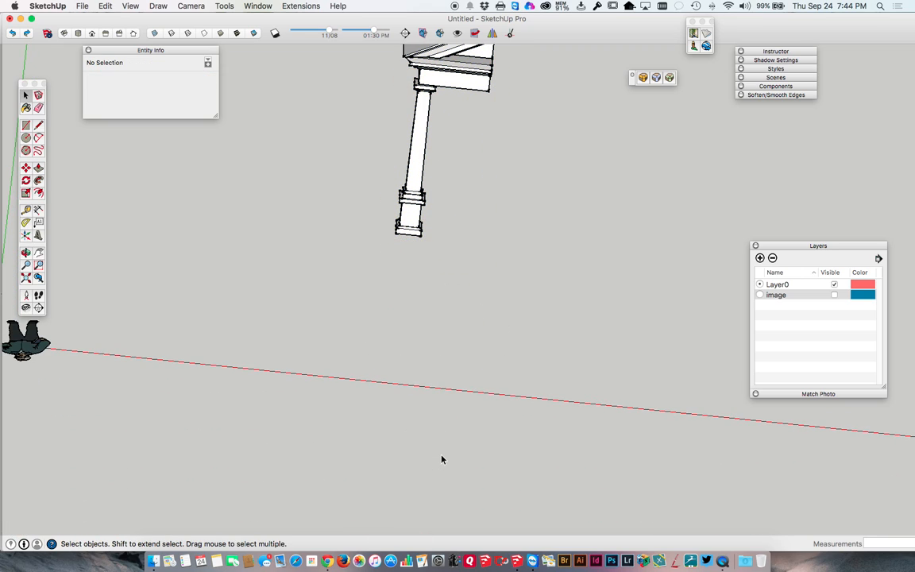
Copy the corner unit beside the original along the red axis and flip the copy along the component's red axis
middle_click_drag(456, 332, 441, 315)
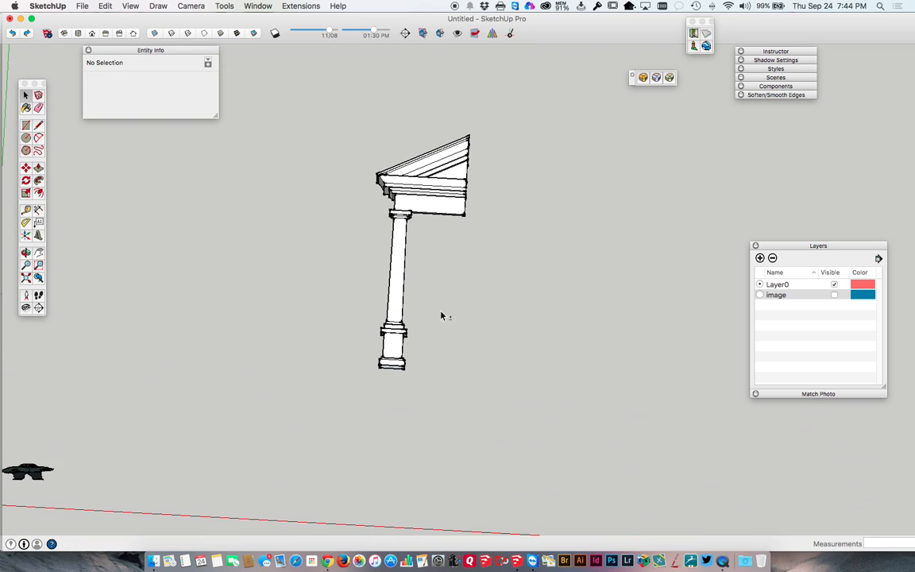
left_click(395, 202)
middle_click_drag(403, 216, 414, 392)
key("m")
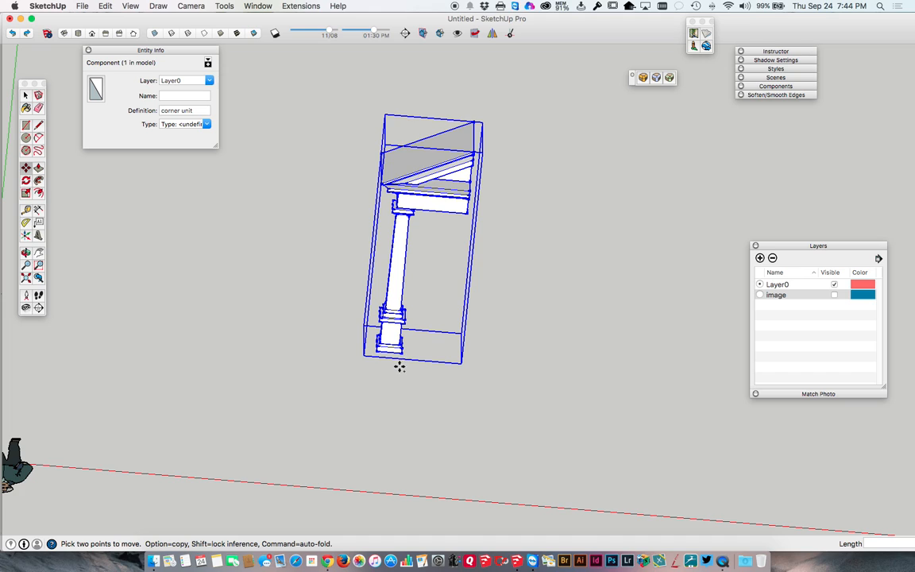
left_click(399, 368)
key("alt")
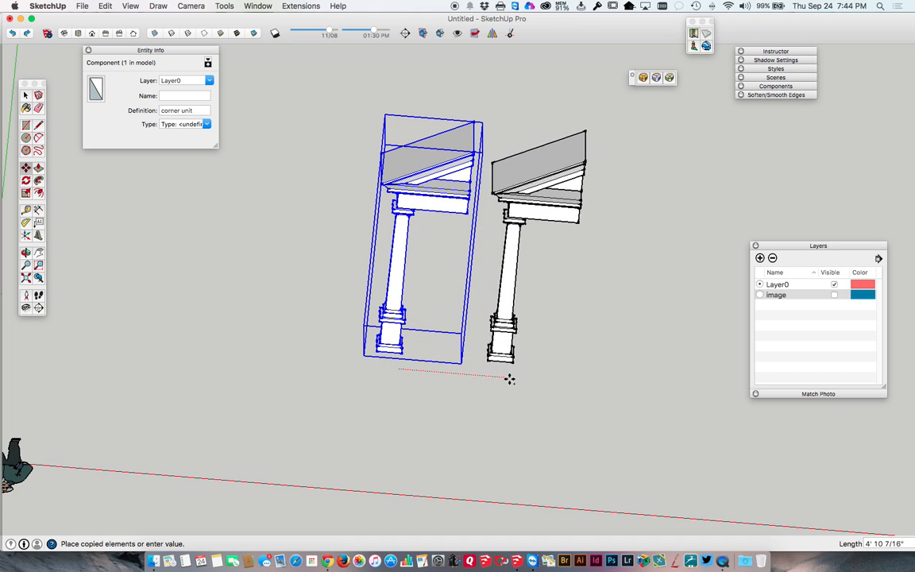
left_click(517, 384)
key("space")
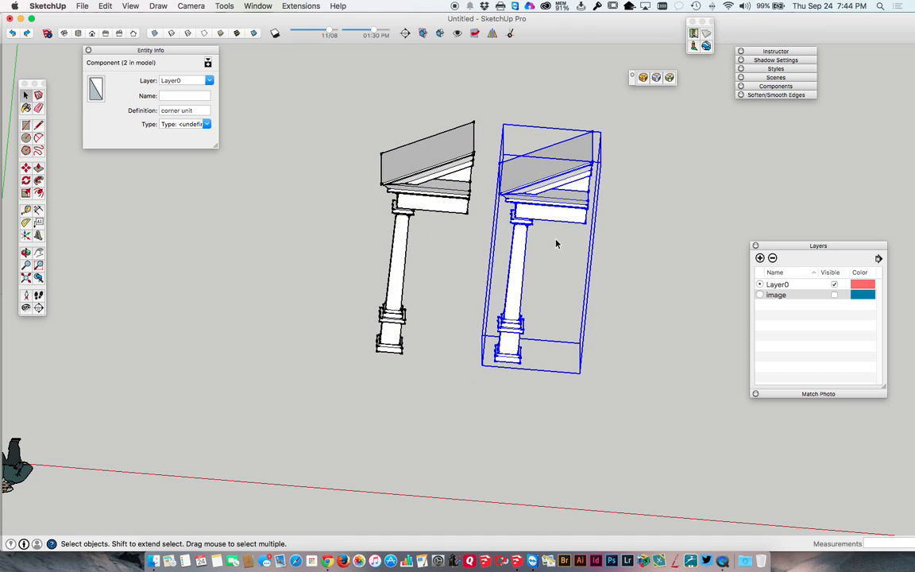
right_click(534, 178)
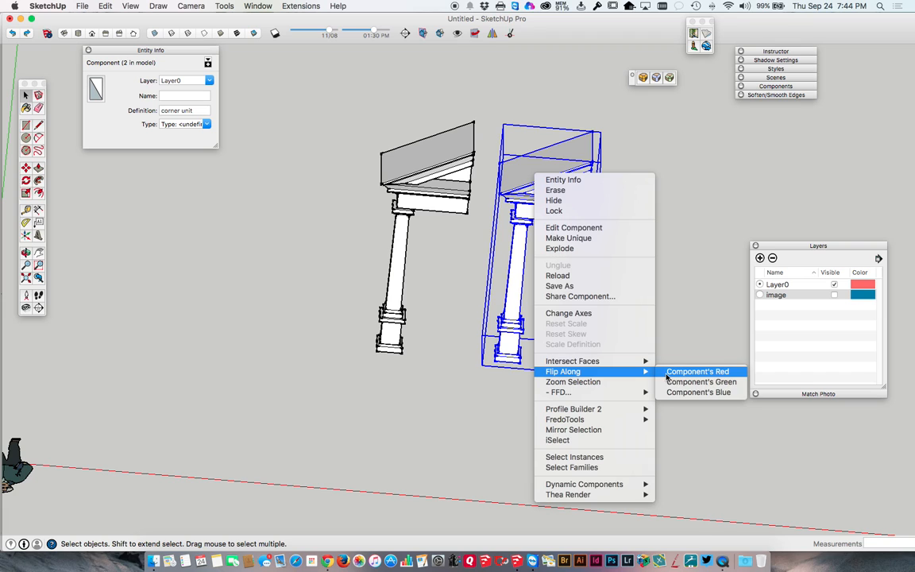
left_click(682, 371)
Move the flipped corner unit by its pediment apex onto the apex of the original unit
scroll(515, 163, "up", 5)
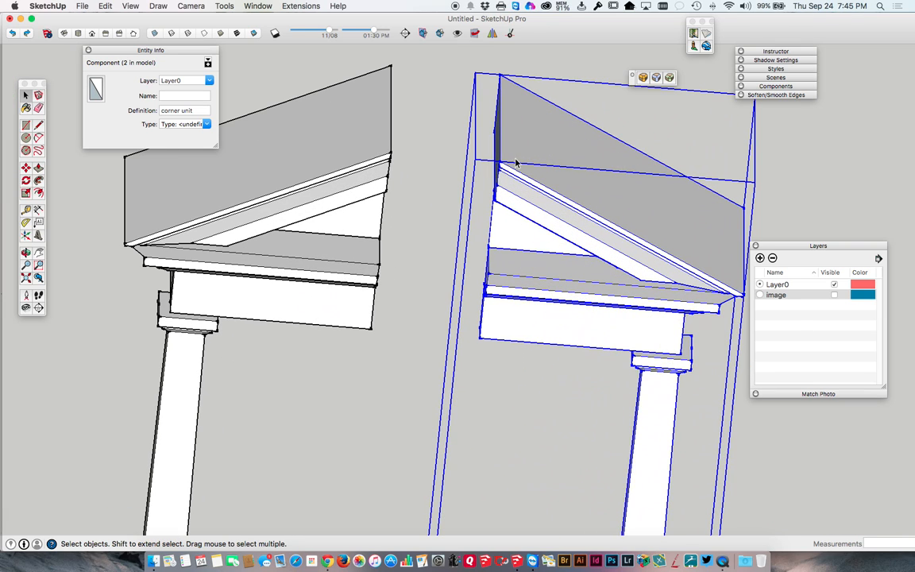
key("m")
left_click(497, 162)
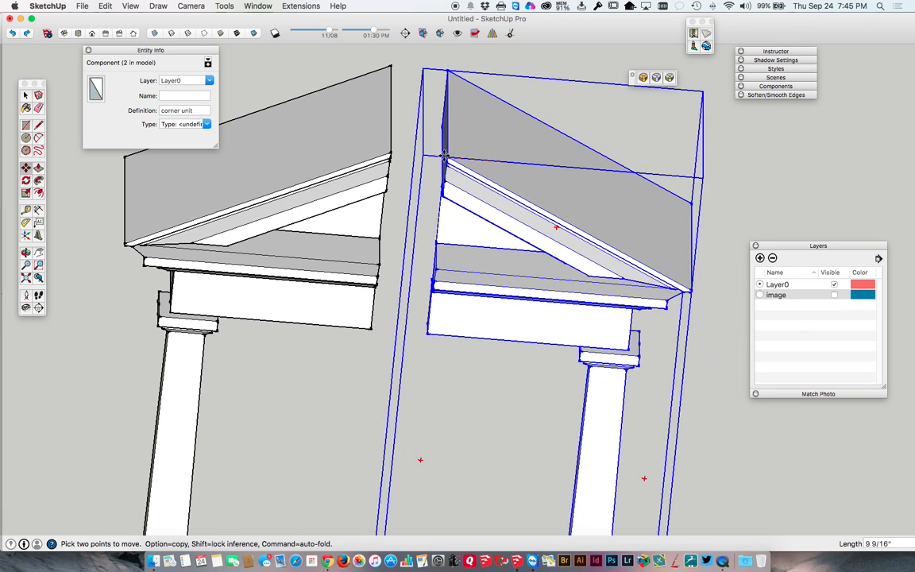
left_click(391, 152)
Examine the joined pediment and columns from the front and underneath to check how the two halves meet
scroll(397, 175, "down", 5)
middle_click_drag(397, 175, 416, 112)
scroll(413, 182, "down", 3)
middle_click_drag(412, 183, 508, 238)
scroll(382, 334, "up", 3)
scroll(382, 333, "up", 3)
mouse_move(379, 326)
middle_mouse_down()
mouse_move(417, 258)
mouse_move(388, 320)
middle_mouse_up()
scroll(387, 320, "down", 3)
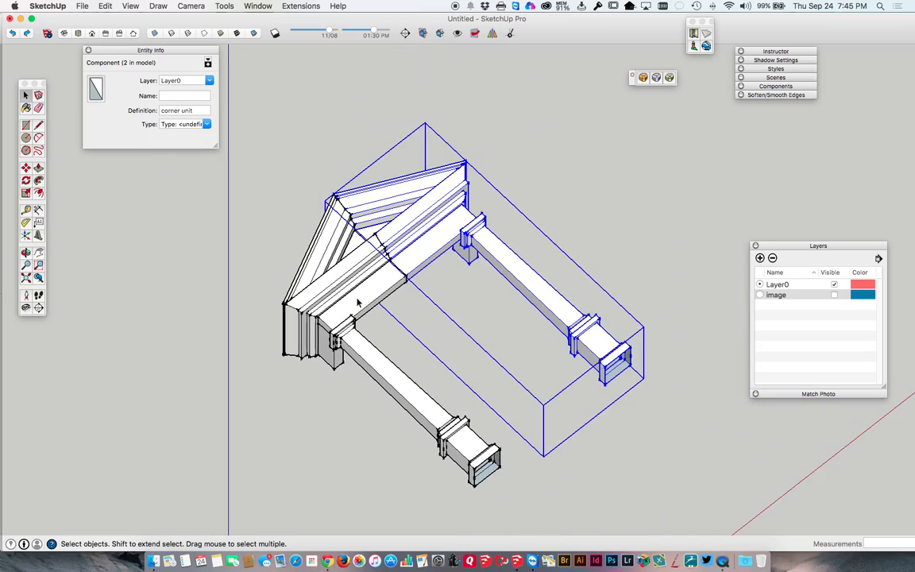
Select both corner units and copy them 6' 1 1/4" straight down along the blue axis
key("super+a")
middle_click_drag(357, 302, 608, 95)
scroll(457, 321, "down", 5)
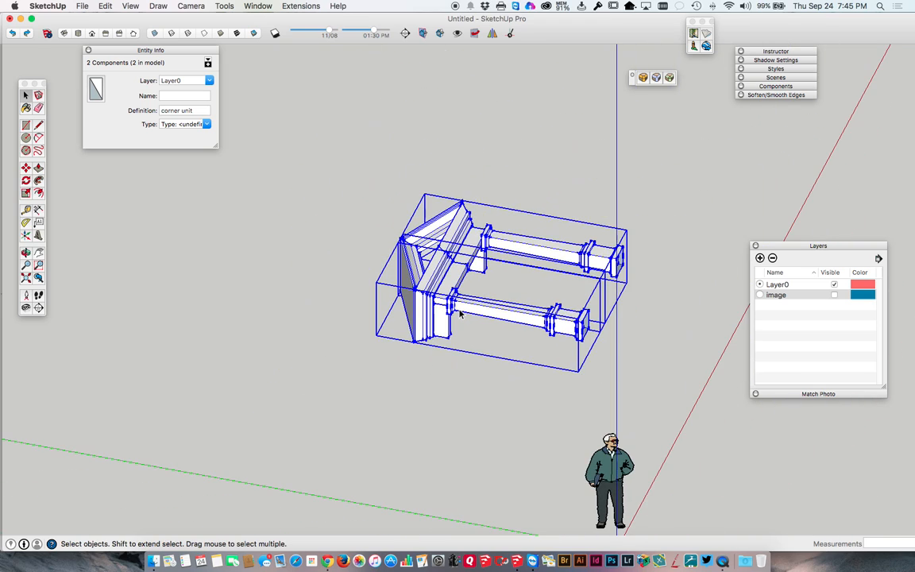
key("m")
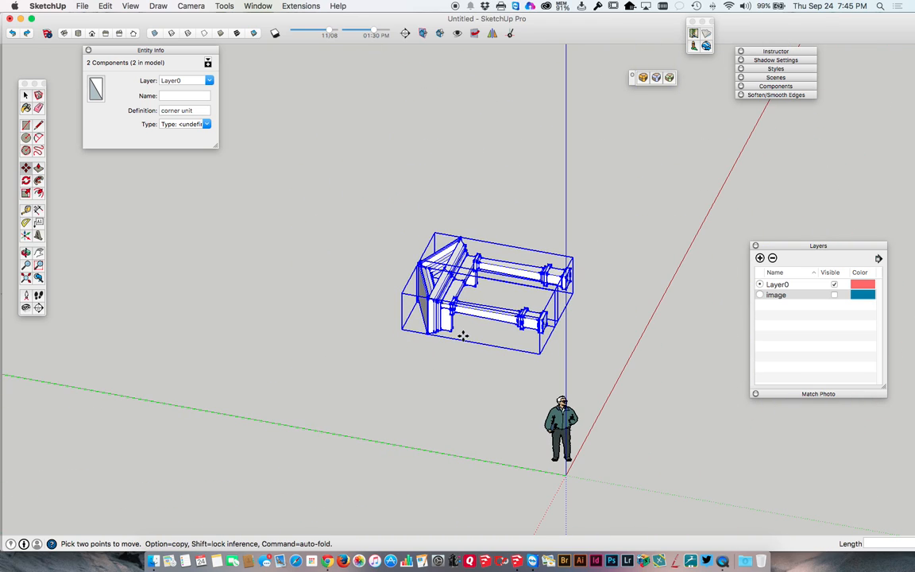
left_click(463, 334)
key("alt")
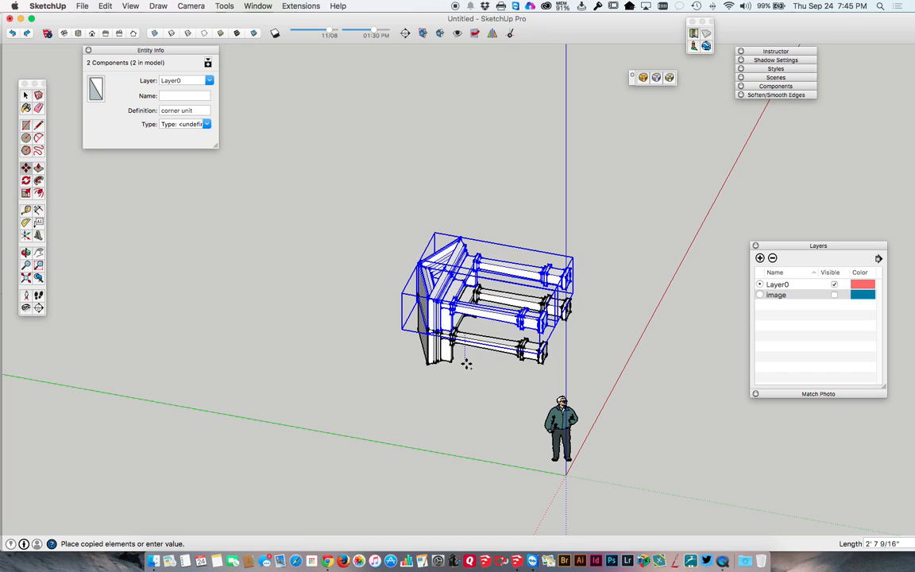
left_click(467, 400)
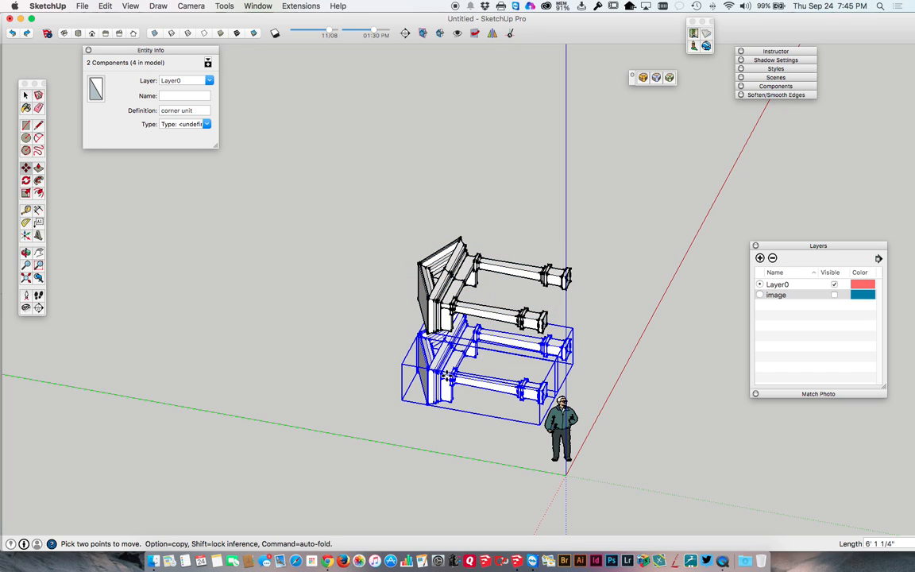
Try flipping the copied pair along the red and green directions, and undo the green flip
right_click(439, 367)
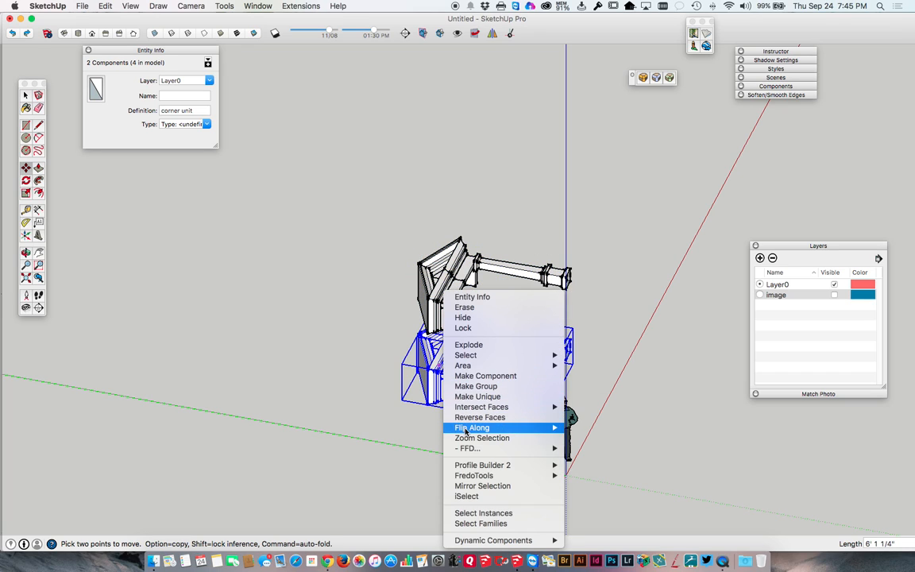
mouse_move(492, 427)
left_click(581, 428)
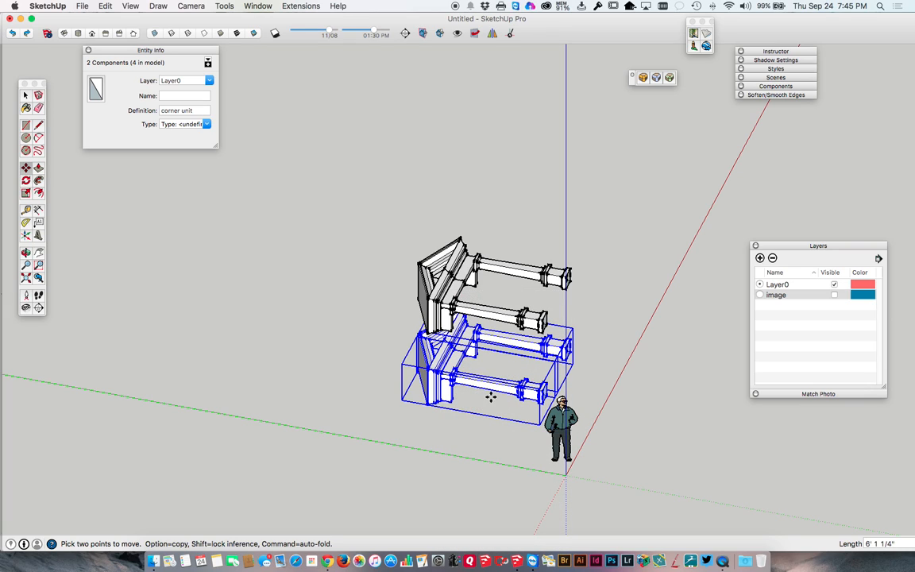
right_click(444, 380)
mouse_move(524, 428)
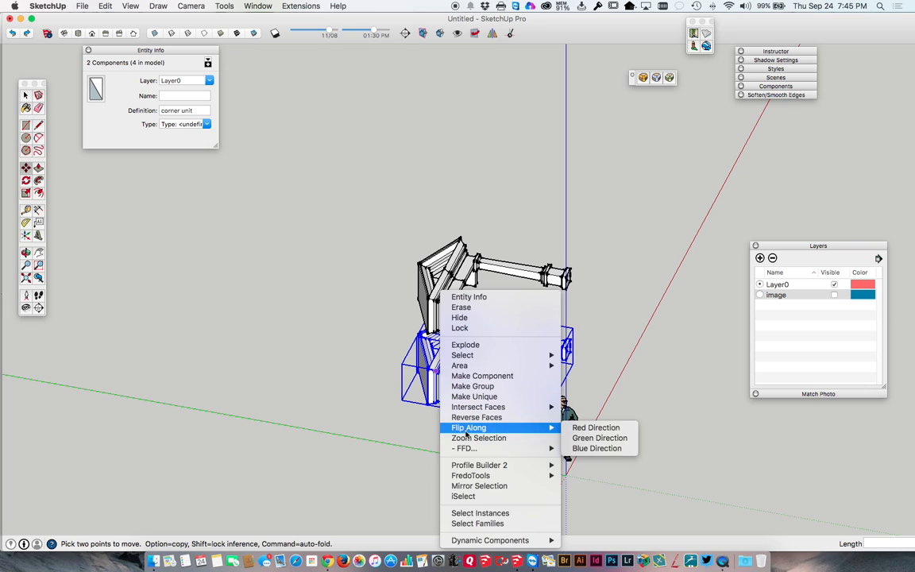
left_click(577, 440)
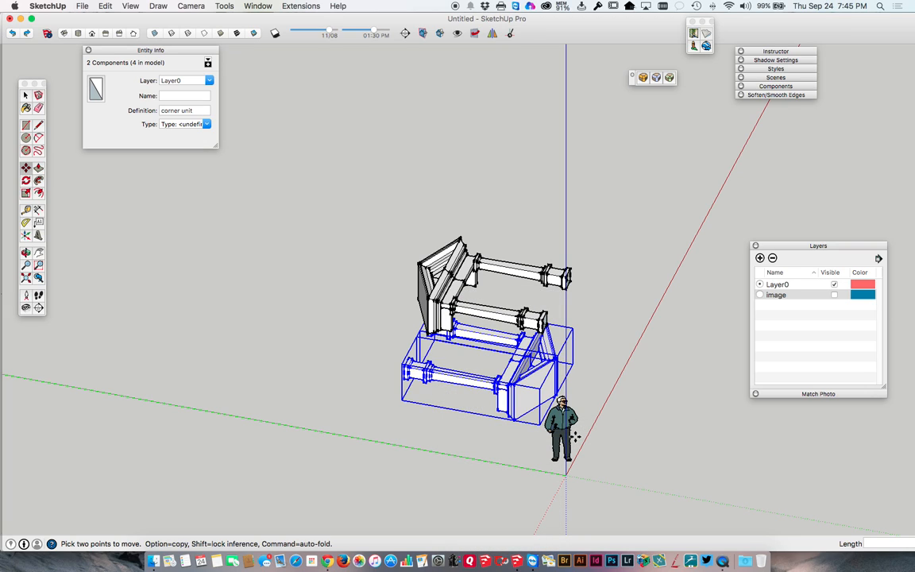
key("super+z")
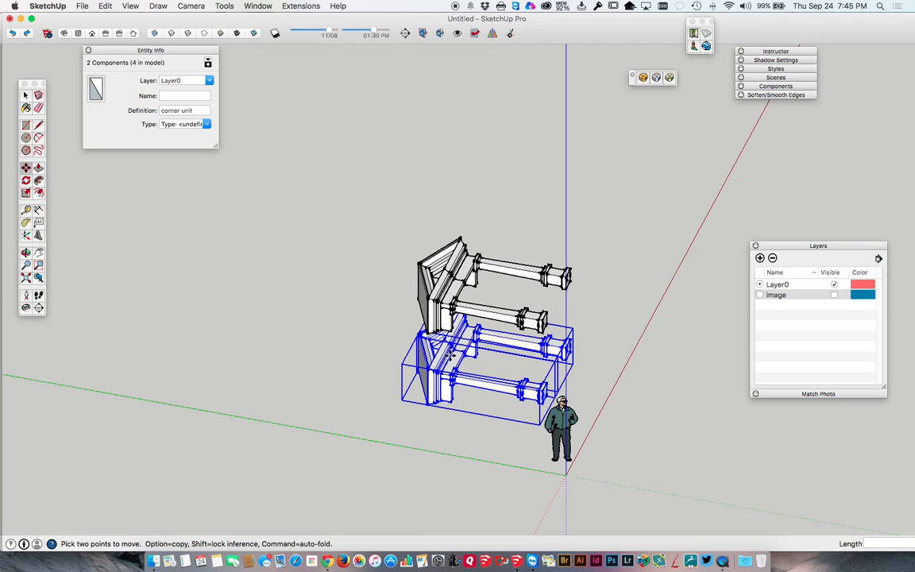
Flip the copied pair of corner units along the blue direction
right_click(450, 355)
mouse_move(520, 431)
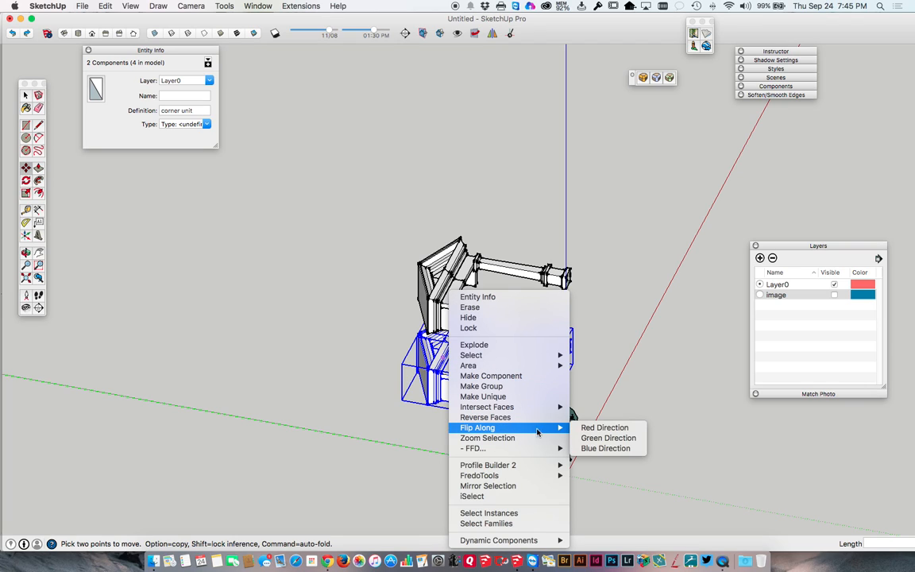
left_click(594, 448)
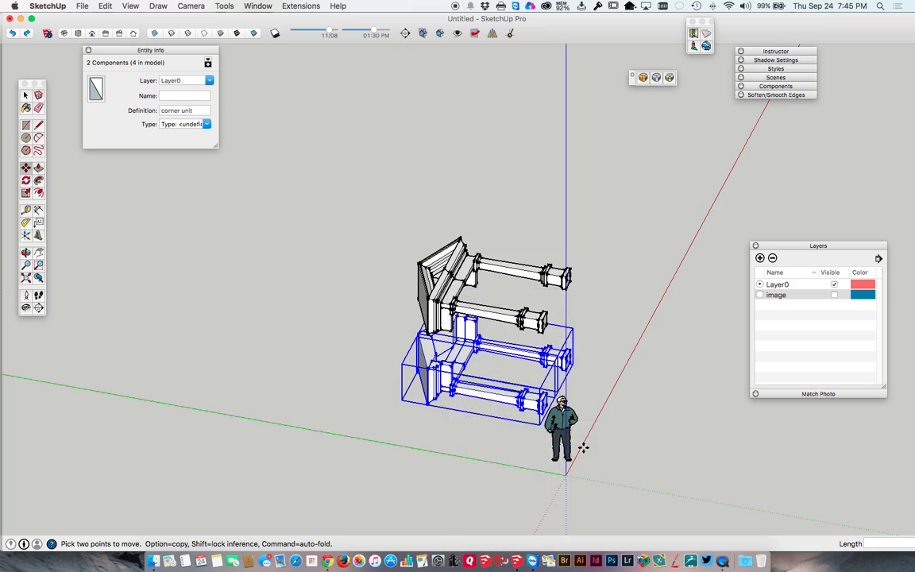
Move the flipped pair by its outer roof-edge corner onto the matching corner of the original pair
scroll(434, 357, "up", 10)
middle_click_drag(408, 326, 292, 284)
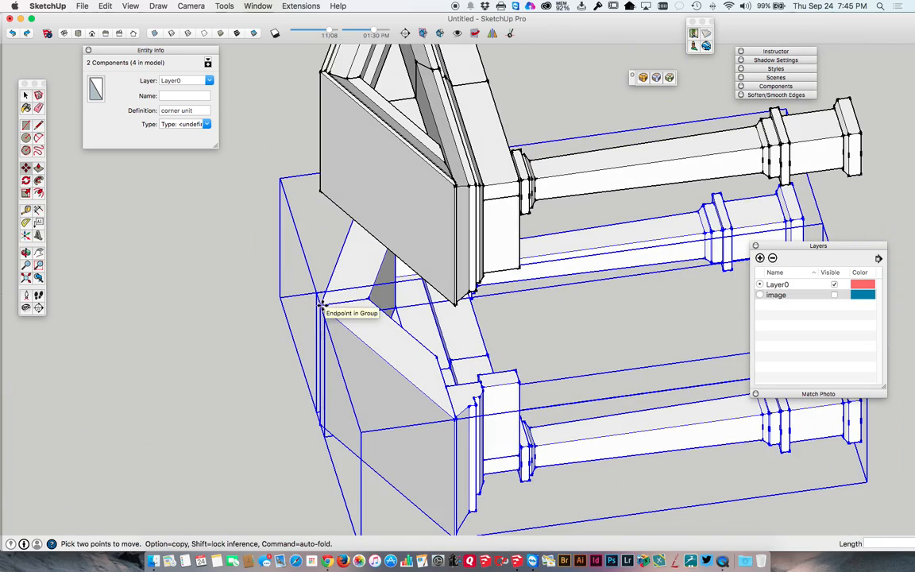
left_click(289, 280)
scroll(316, 205, "down", 3)
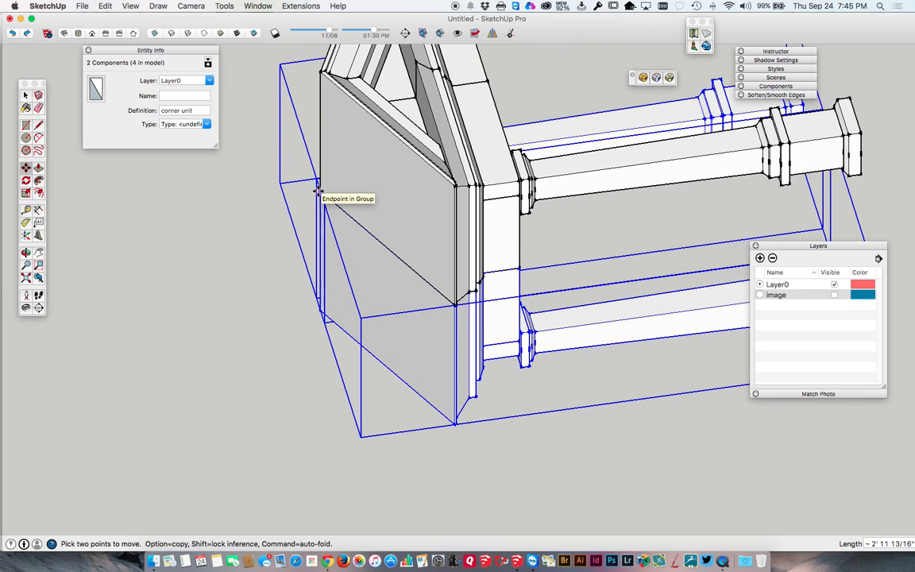
scroll(338, 321, "down", 3)
scroll(327, 316, "down", 4)
key("space")
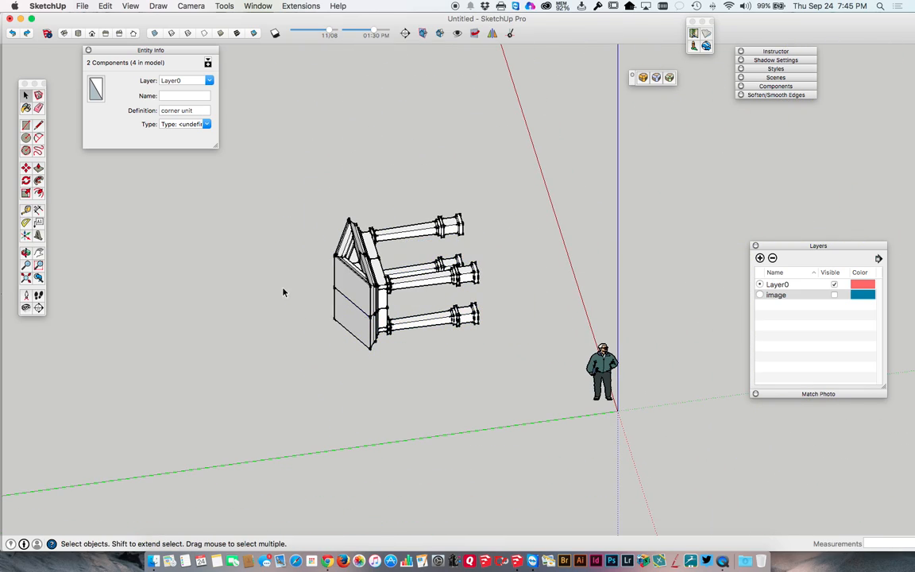
Draw a ground rectangle about 7' 8" wide starting on the red axis beside the scale figure, and push/pull it up about 9' 3 13/16"
left_click(439, 353)
middle_click_drag(439, 354, 176, 467)
middle_click_drag(555, 350, 532, 318)
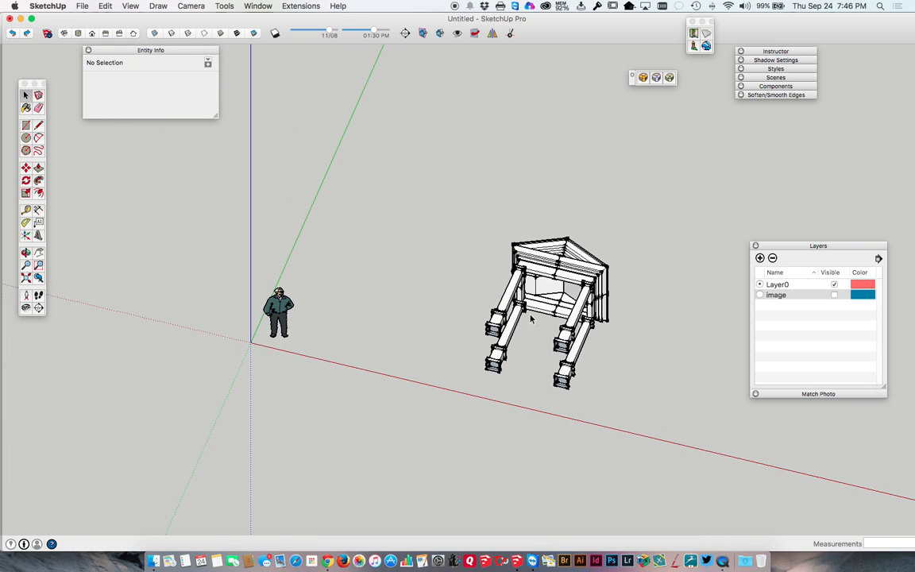
scroll(532, 317, "up", 5)
mouse_move(453, 320)
middle_mouse_down("shift")
mouse_move(515, 265)
mouse_move(545, 278)
middle_mouse_up("shift")
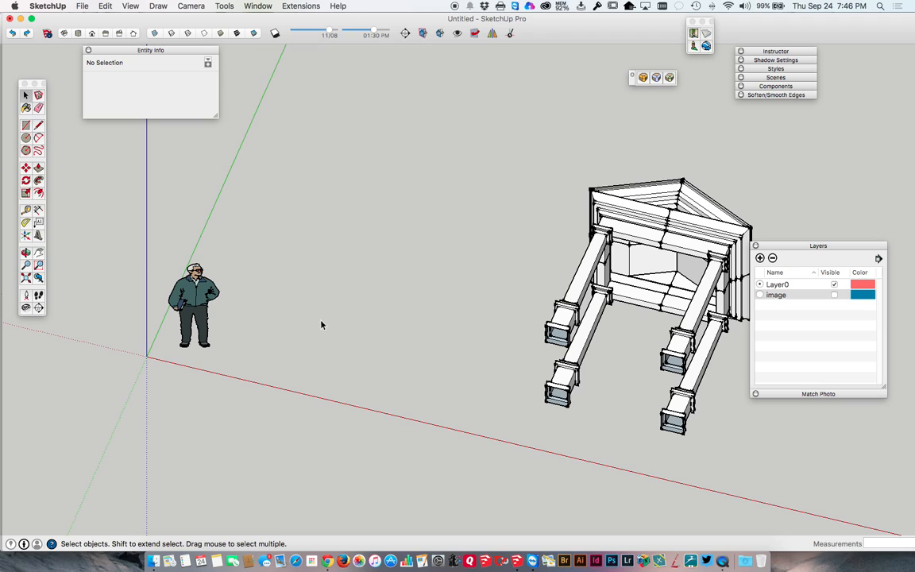
key("r")
left_click(246, 381)
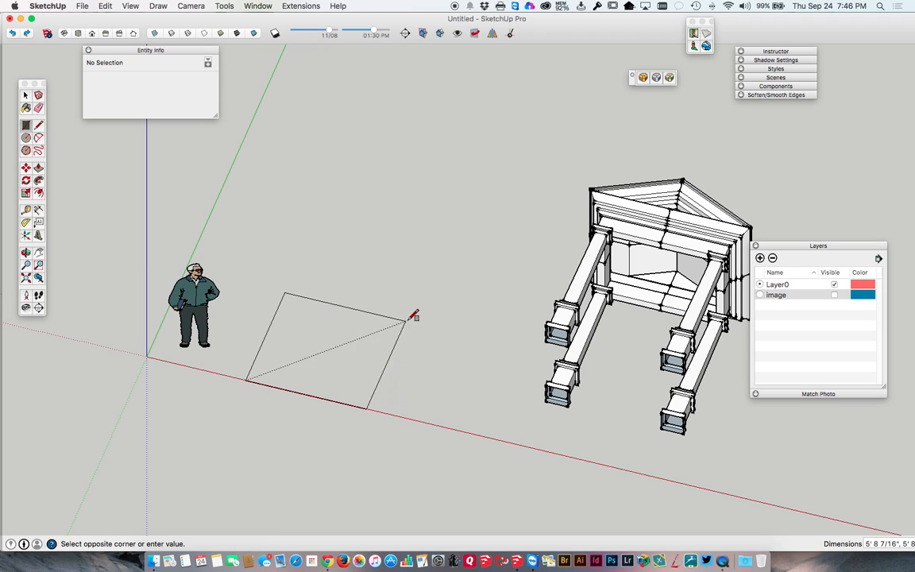
left_click(452, 311)
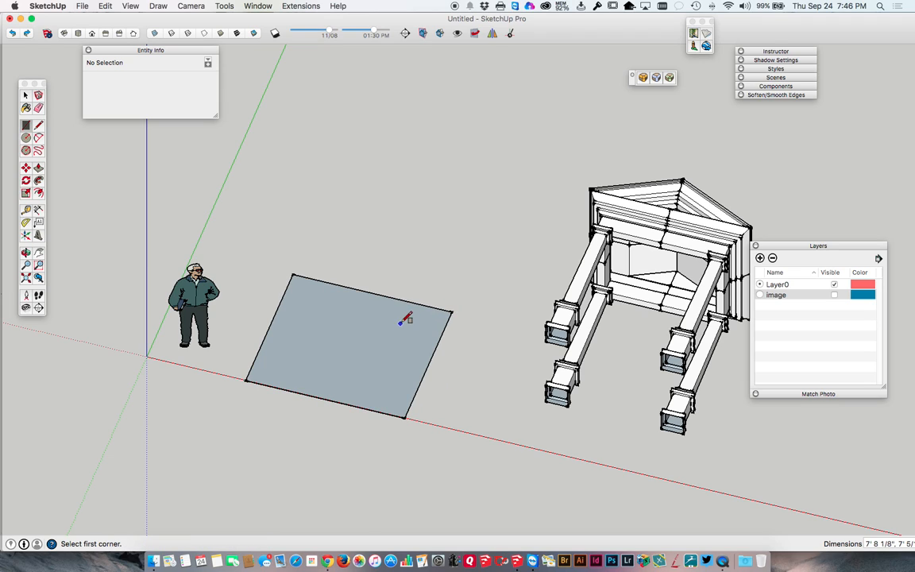
key("p")
left_click_drag(357, 350, 335, 214)
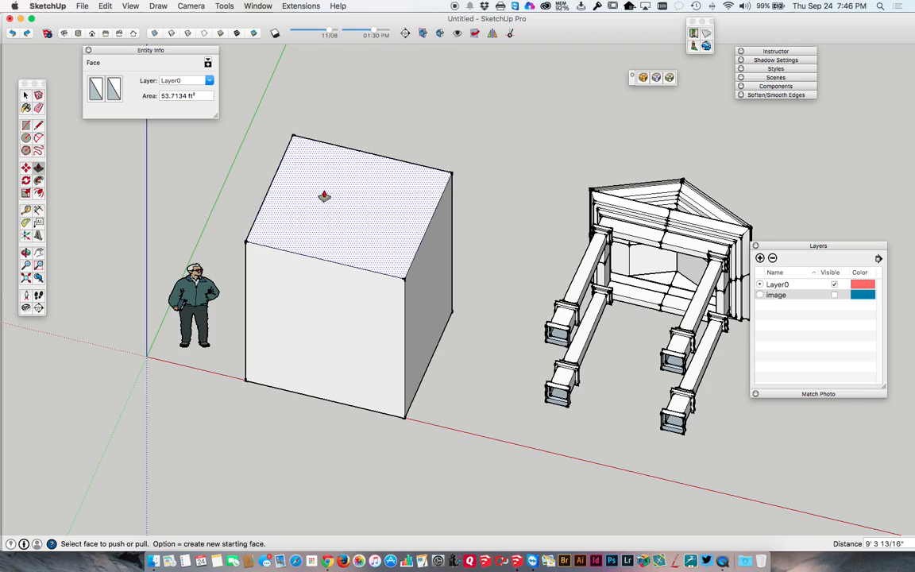
Delete the entire box beside the scale figure, including all its faces and edges
middle_click_drag(337, 298, 306, 280)
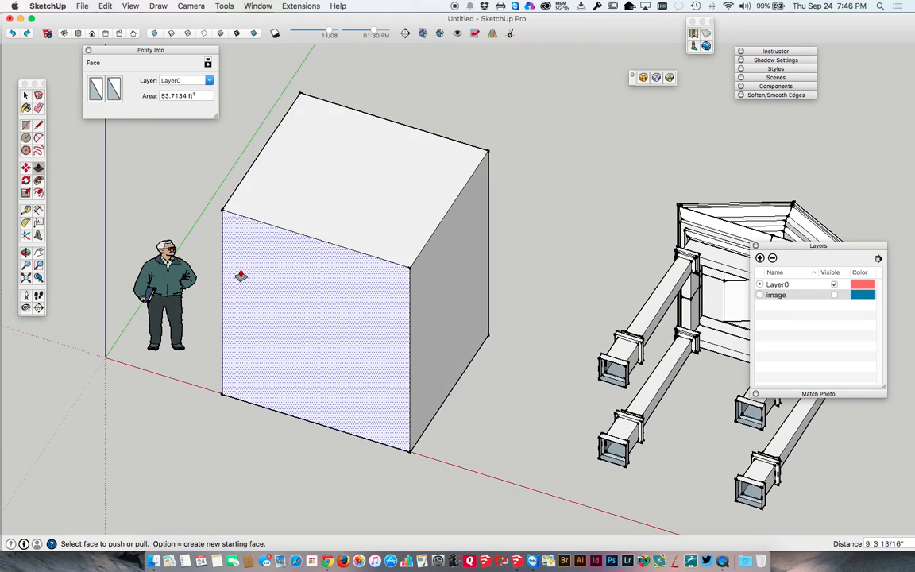
scroll(352, 308, "down", 3)
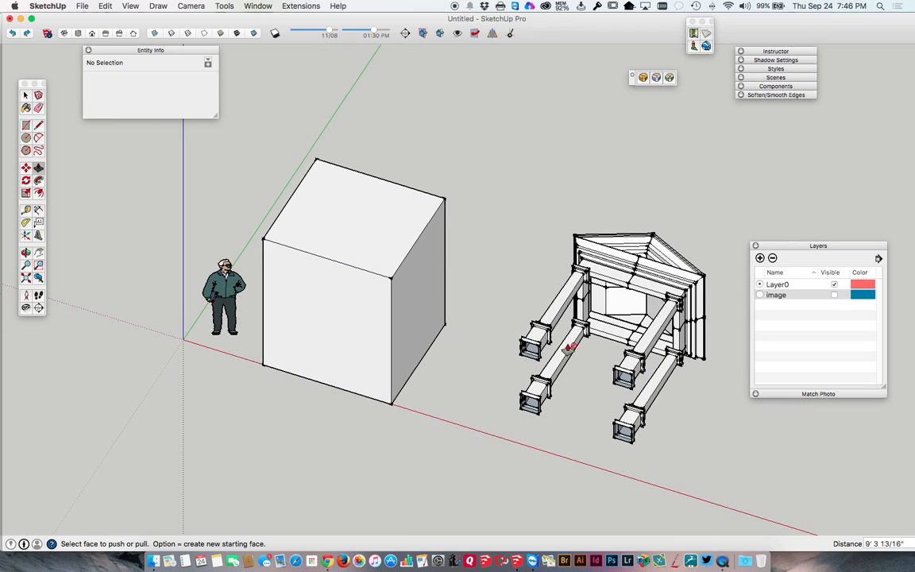
key("space")
triple_click(355, 241)
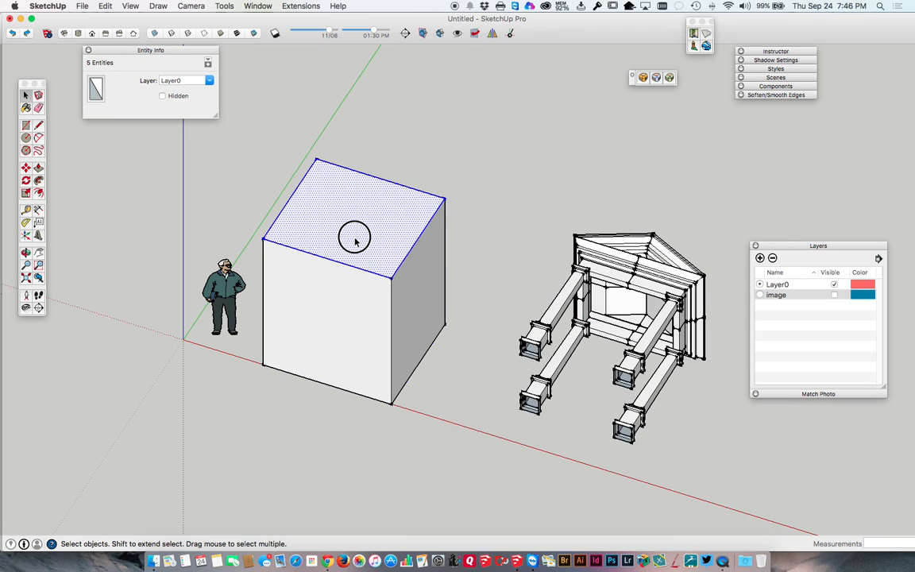
key("Delete")
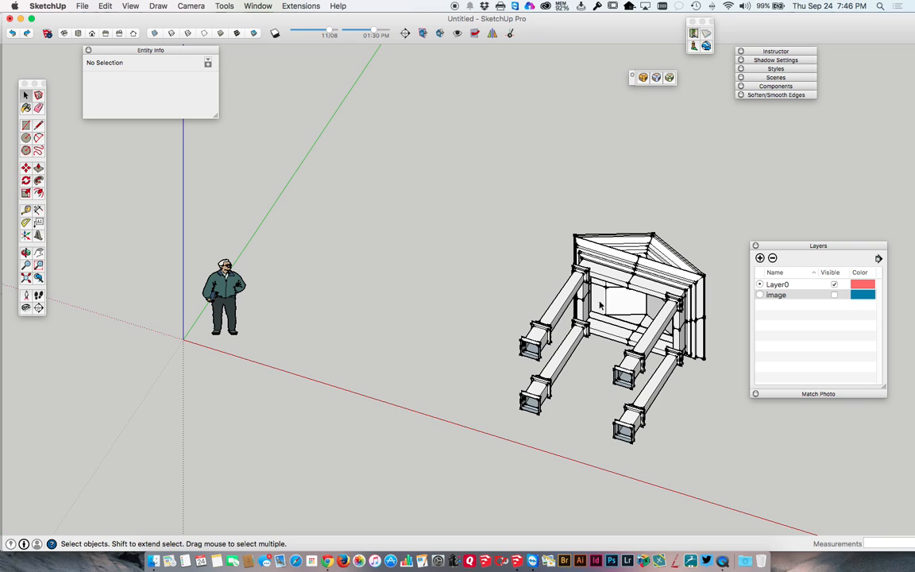
Make the image layer visible to show the scanned drawing behind the four-column model
middle_click_drag(582, 311, 655, 457)
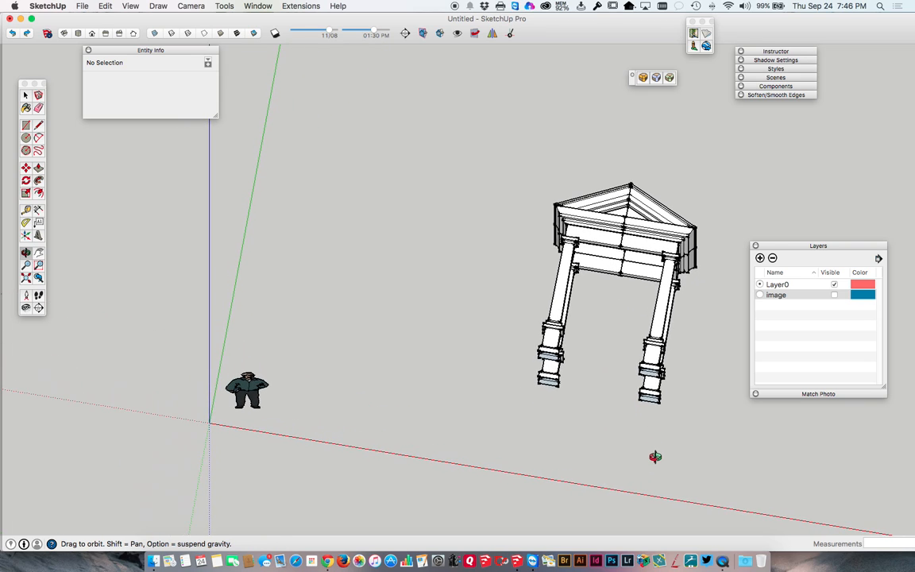
middle_click_drag(620, 280, 535, 276)
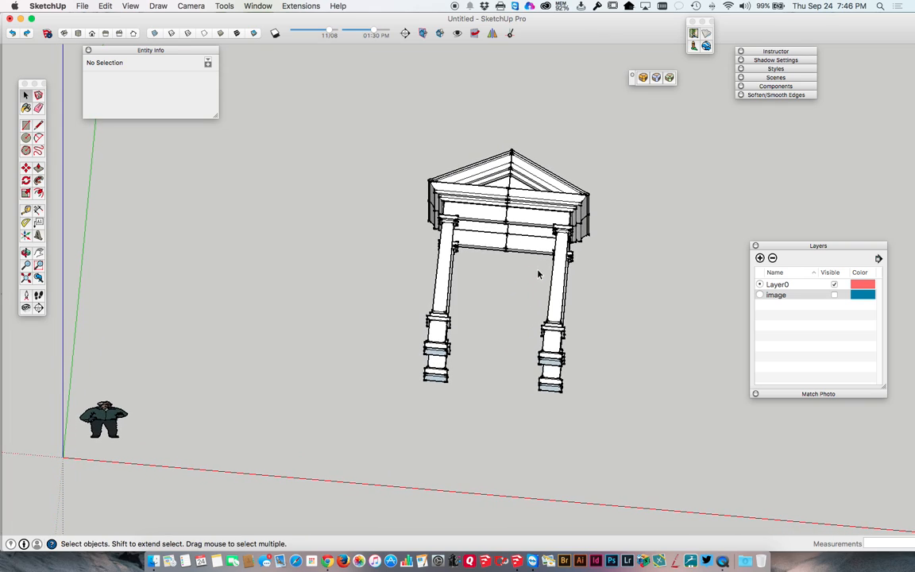
left_click(834, 296)
Examine the stand's counter and shelving between the columns in the scanned elevation and section drawings
scroll(512, 298, "down", 5)
middle_click_drag(512, 298, 596, 400)
scroll(498, 153, "up", 4)
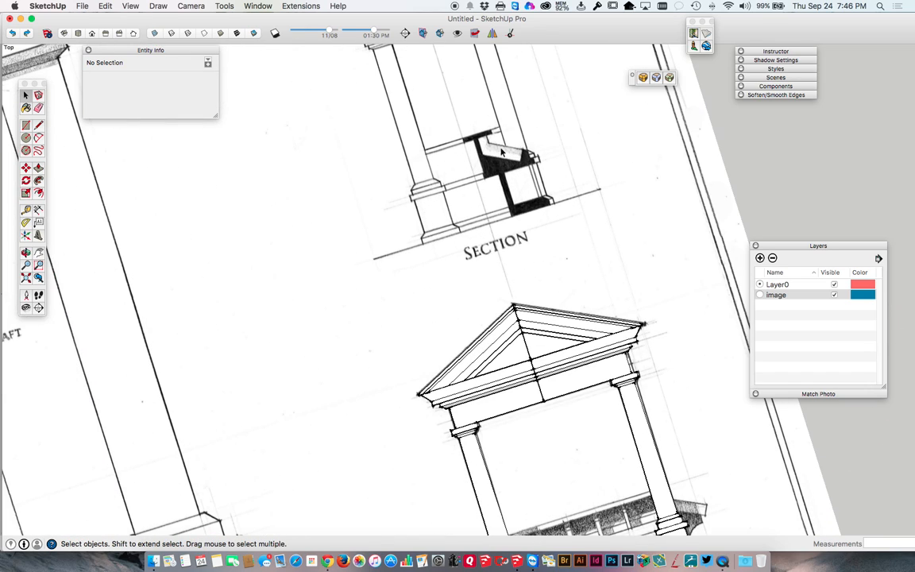
scroll(514, 246, "down", 5)
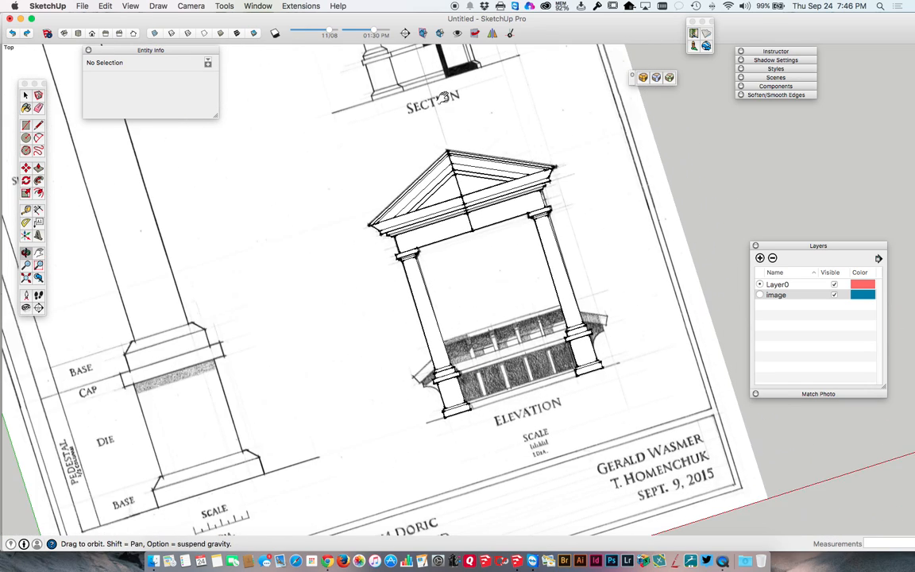
scroll(451, 316, "up", 4)
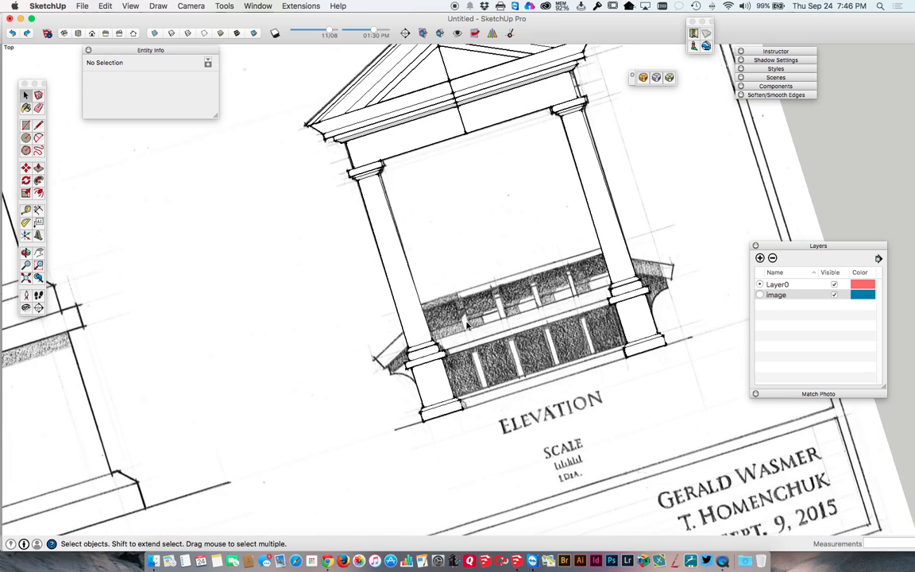
middle_click_drag(565, 329, 568, 292, "shift")
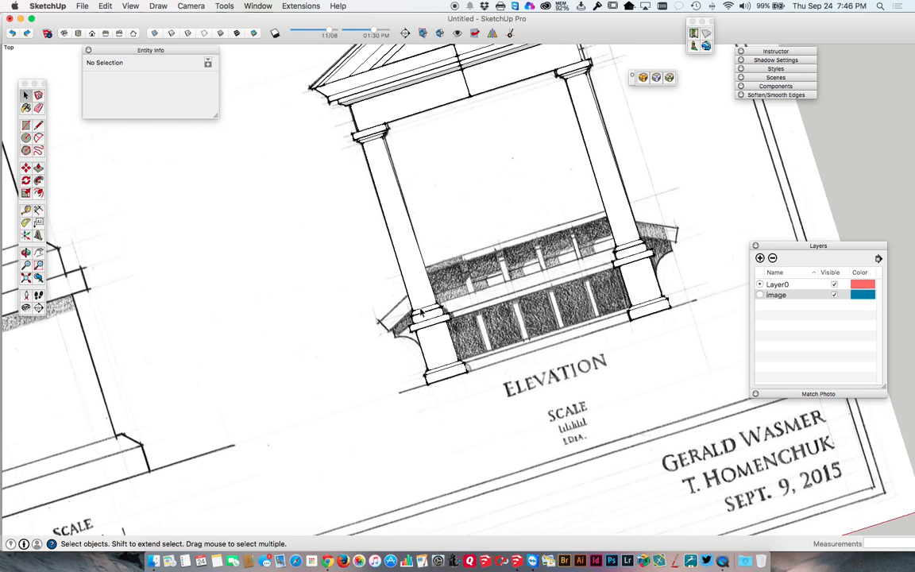
scroll(515, 286, "down", 3)
scroll(499, 209, "up", 1)
mouse_move(505, 233)
middle_mouse_down("shift")
mouse_move(537, 327)
mouse_move(567, 485)
middle_mouse_up("shift")
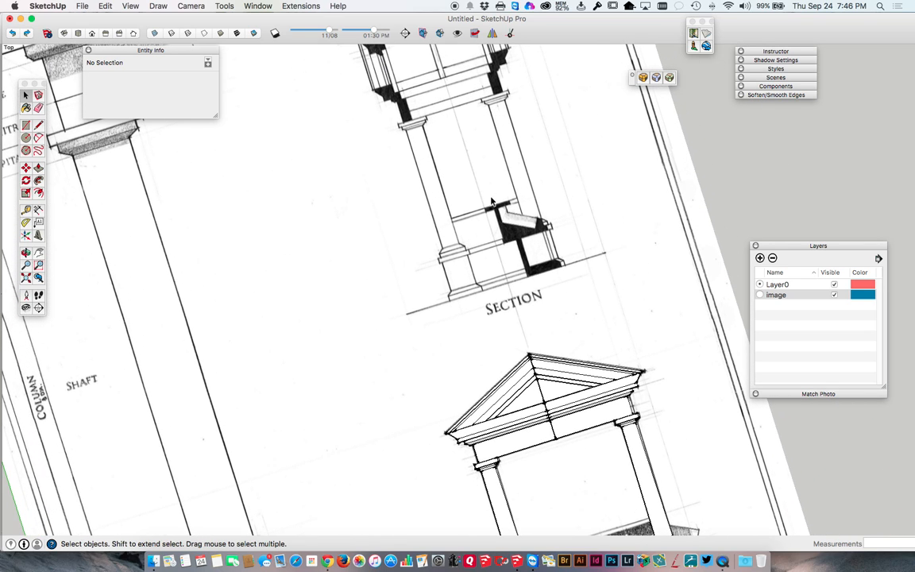
Examine the plan, section and elevation drawings on the temple sheet, focusing on the bench in the section
scroll(515, 229, "down", 2)
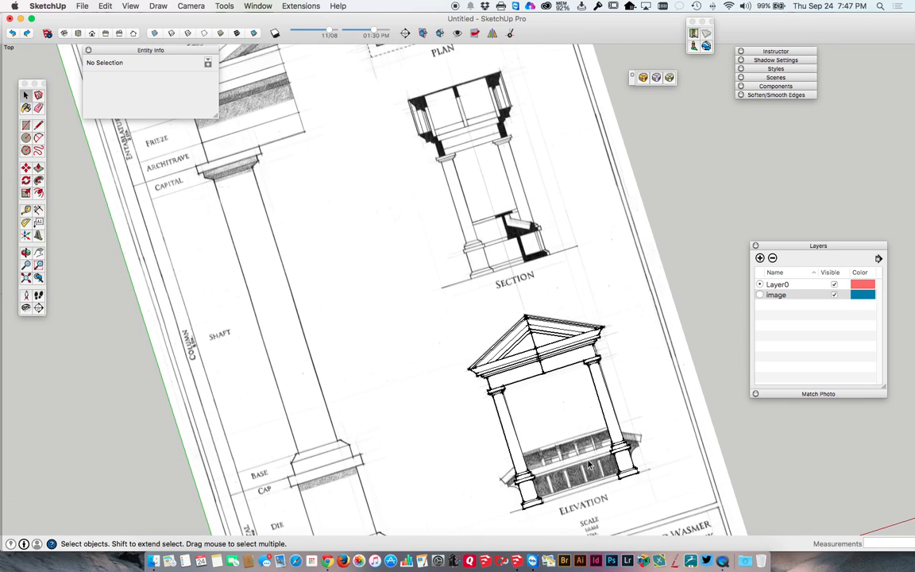
scroll(528, 255, "down", 1)
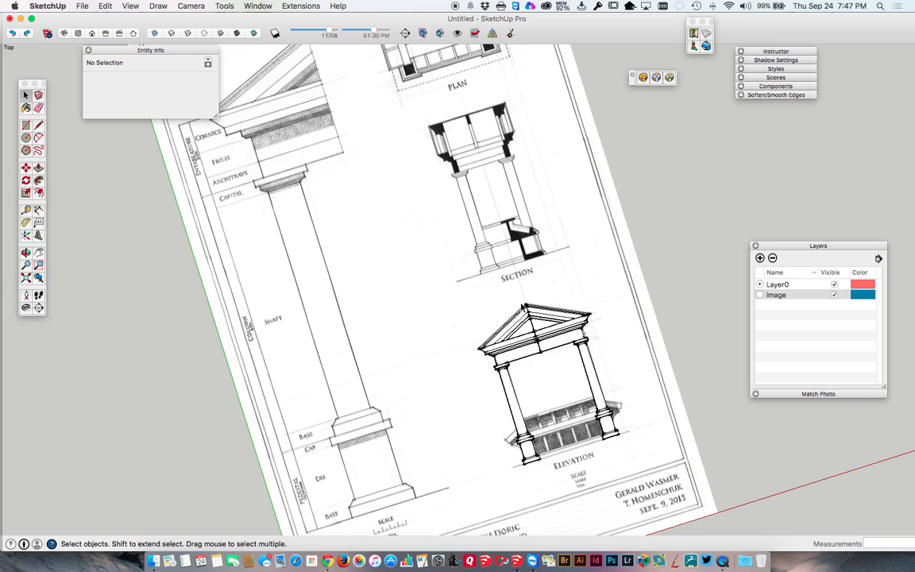
middle_click_drag(521, 305, 527, 370, "shift")
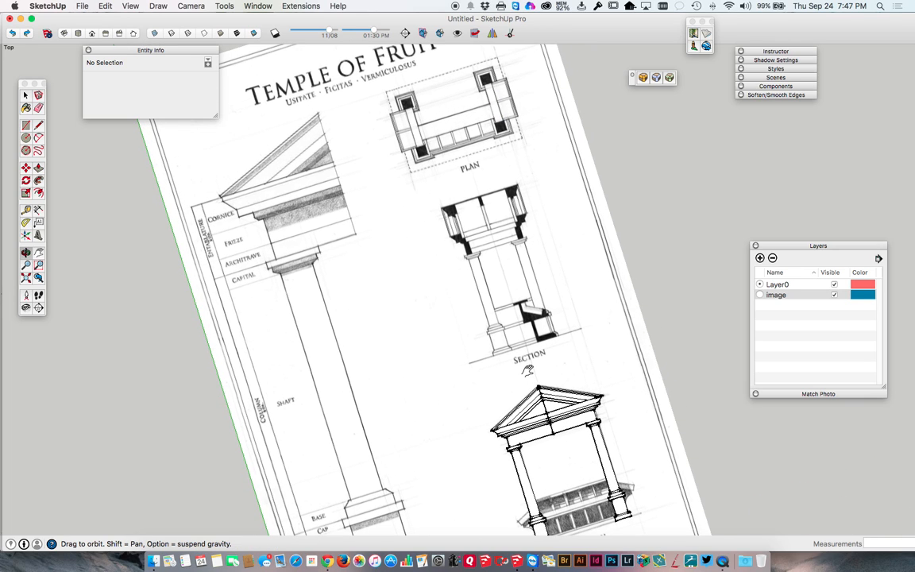
scroll(501, 282, "down", 2)
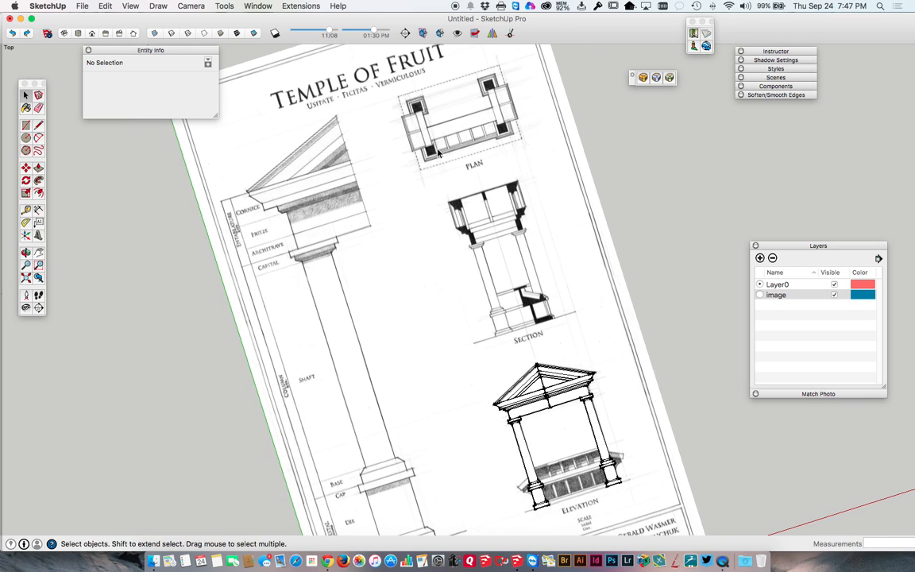
scroll(436, 152, "up", 3)
scroll(560, 401, "down", 1)
middle_click_drag(559, 399, 453, 274, "shift")
scroll(451, 274, "down", 2)
scroll(481, 270, "up", 3)
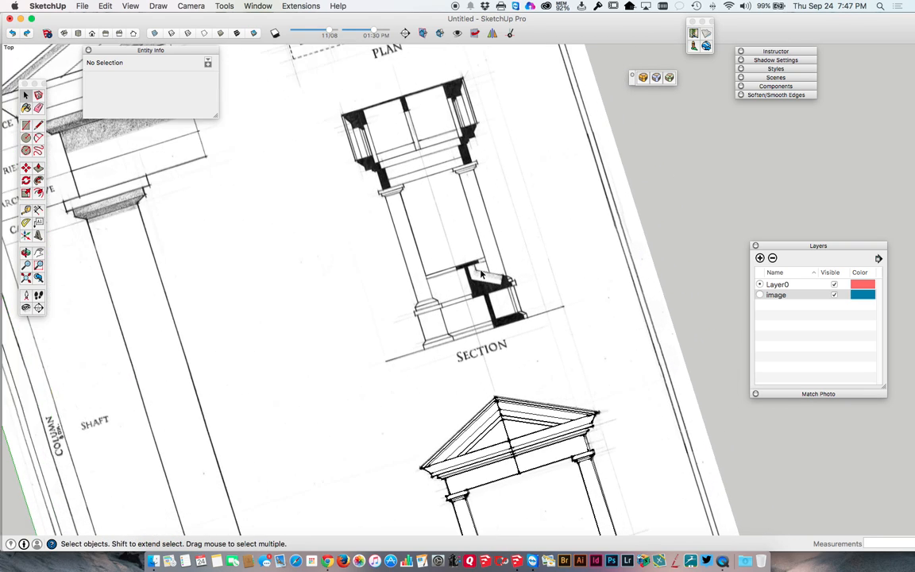
scroll(480, 272, "up", 1)
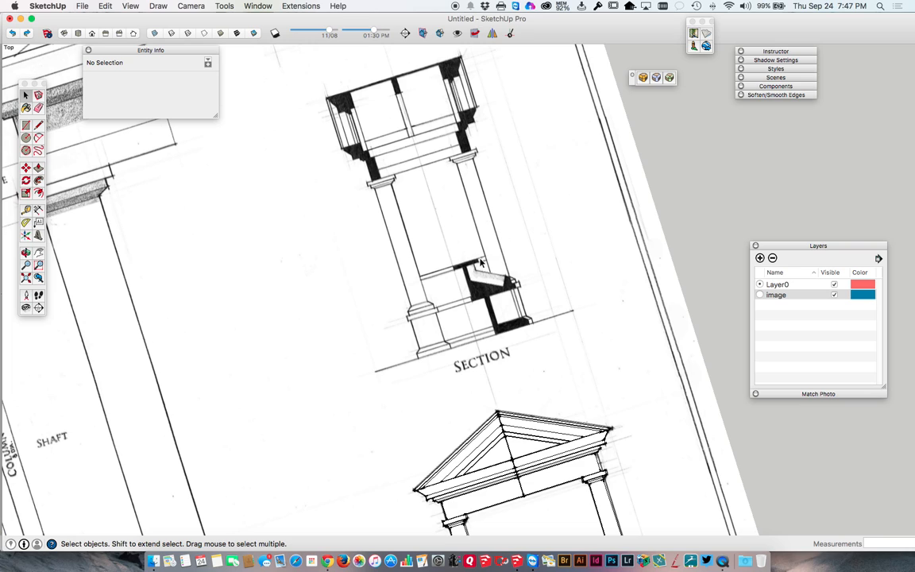
scroll(459, 268, "up", 2)
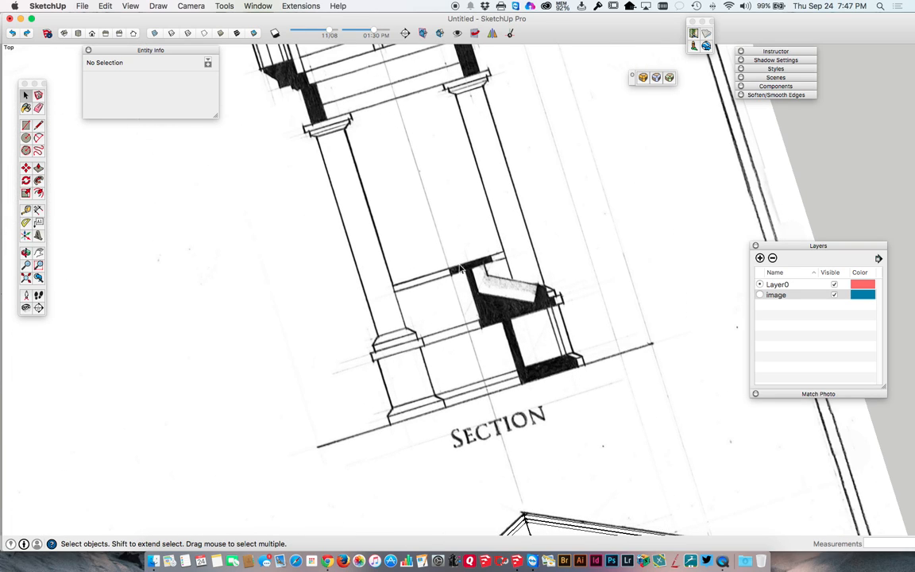
Draw a line along the section's ground line from the vertical centreline to the ground line's outer end
key("r")
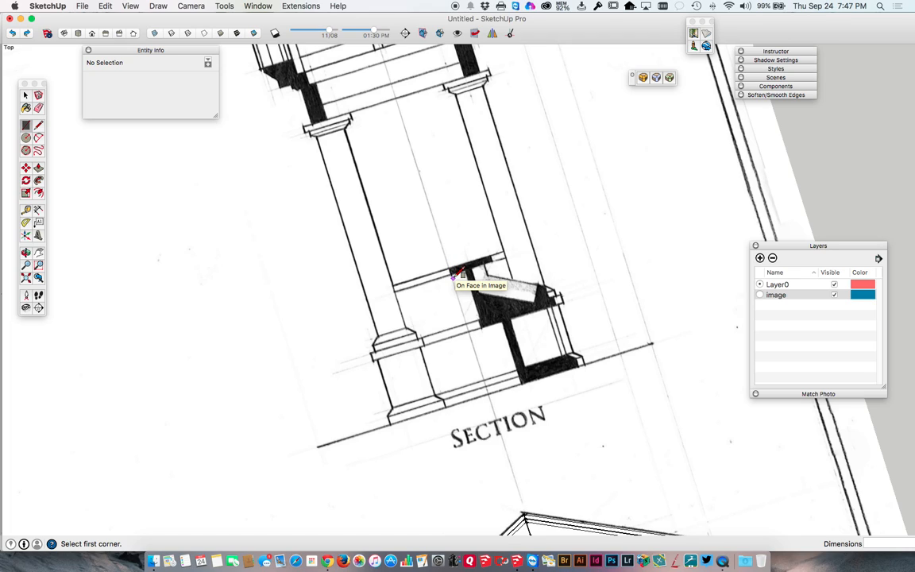
key("l")
left_click(488, 392)
left_click(649, 342)
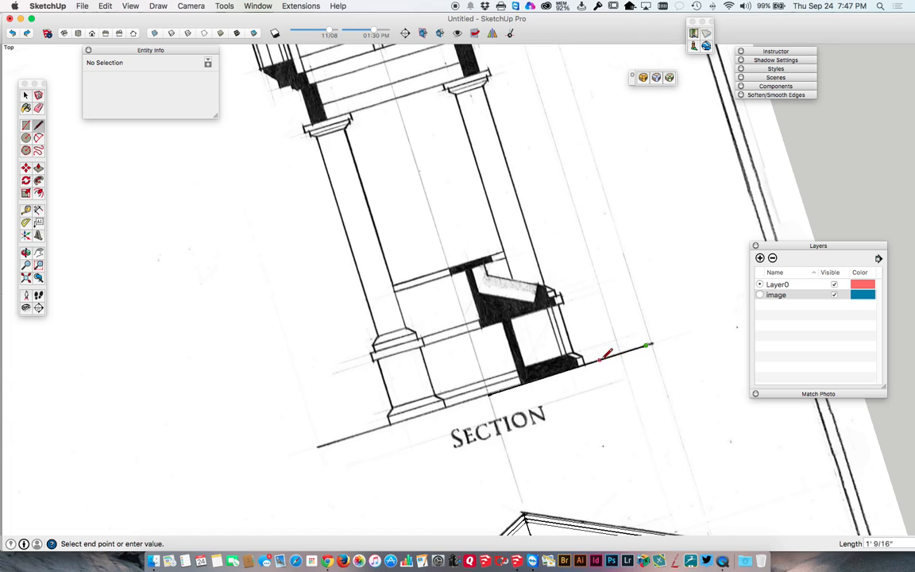
Place a guide parallel to the section's ground line, 36" above it, with the Tape Measure
key("t")
left_click(612, 354)
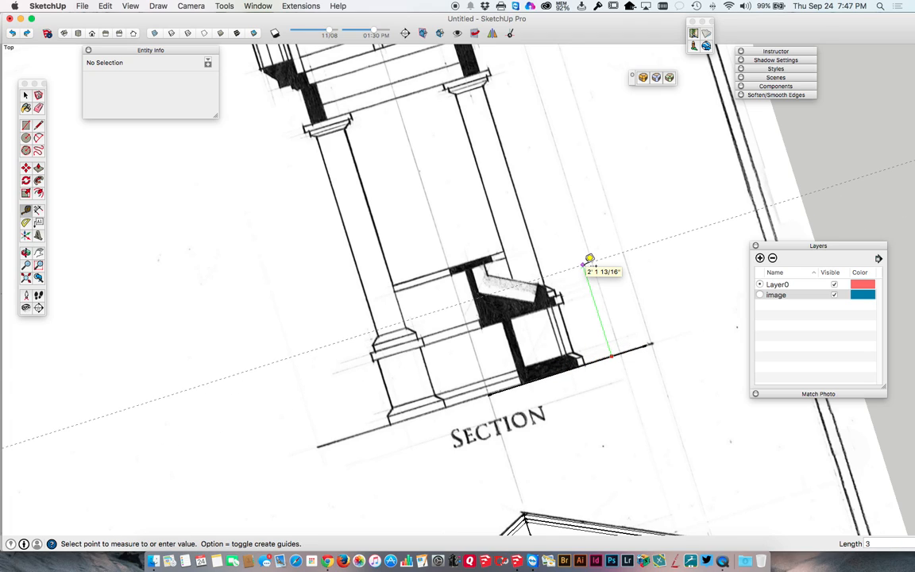
type("36")
key("Return")
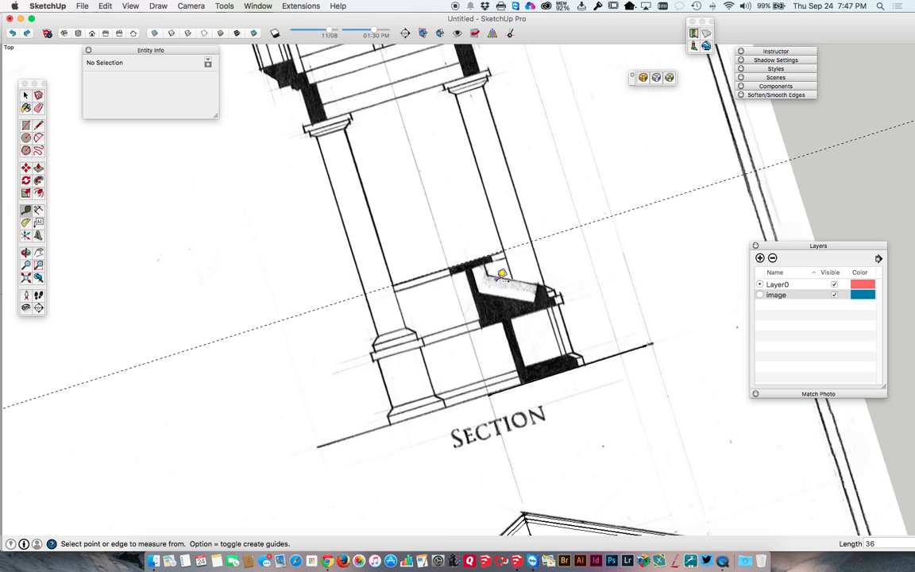
Draw a rectangle about 1' 1/16" by 2" over the black cap at the top of the bench section
scroll(502, 274, "up", 3)
scroll(462, 264, "down", 1)
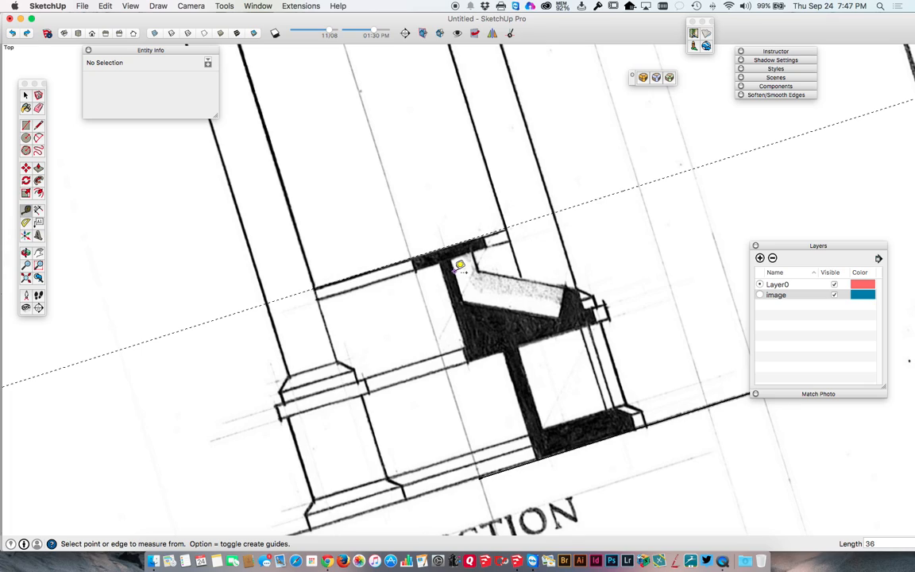
key("r")
left_click(409, 258)
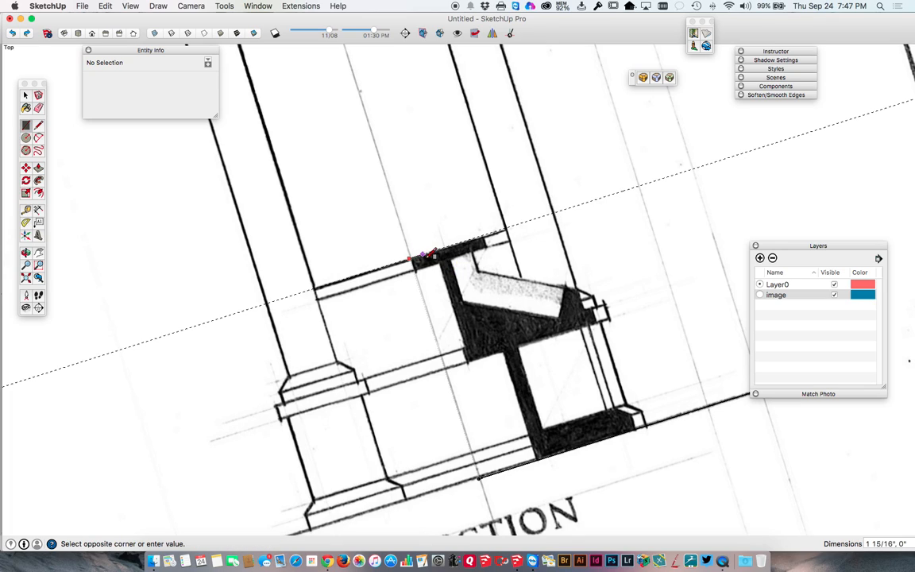
left_click(493, 242)
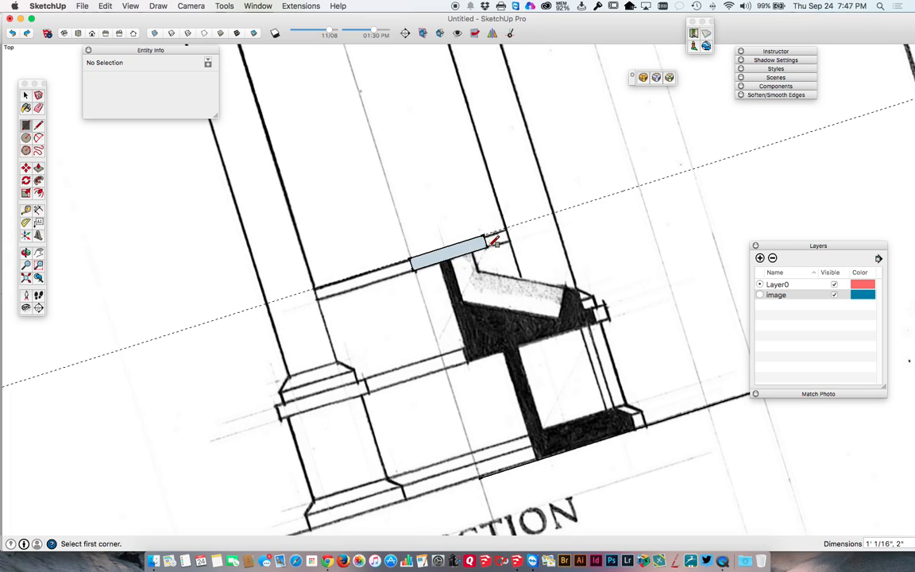
Draw a rectangle about 1' 8 7/8" wide over the seat block below the cap and turn on X-ray display
left_click(440, 262)
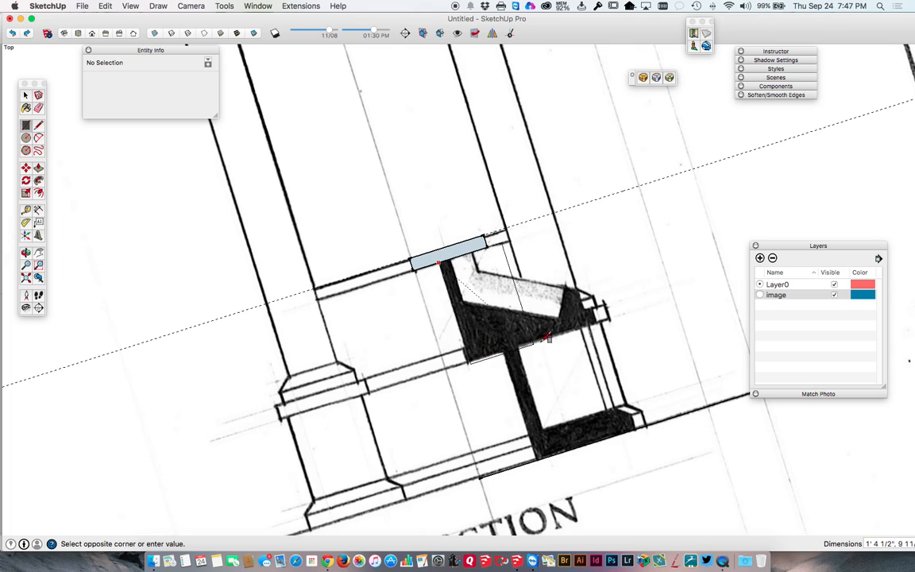
left_click(592, 320)
scroll(594, 321, "down", 1)
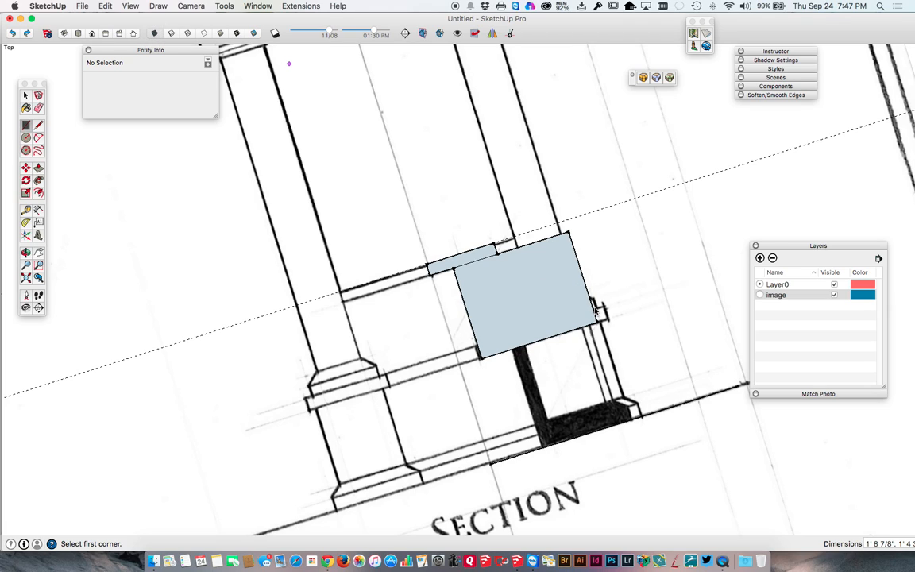
Trace the notch at the seat block's outer end and the sloped seat top up to the cap's underside with lines
key("l")
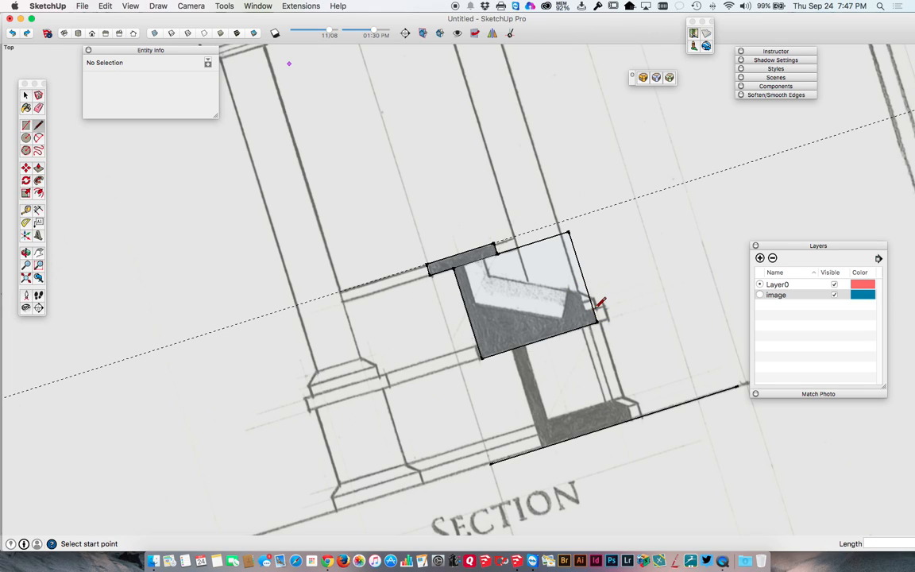
scroll(597, 304, "up", 3)
left_click(589, 310)
left_click(579, 312)
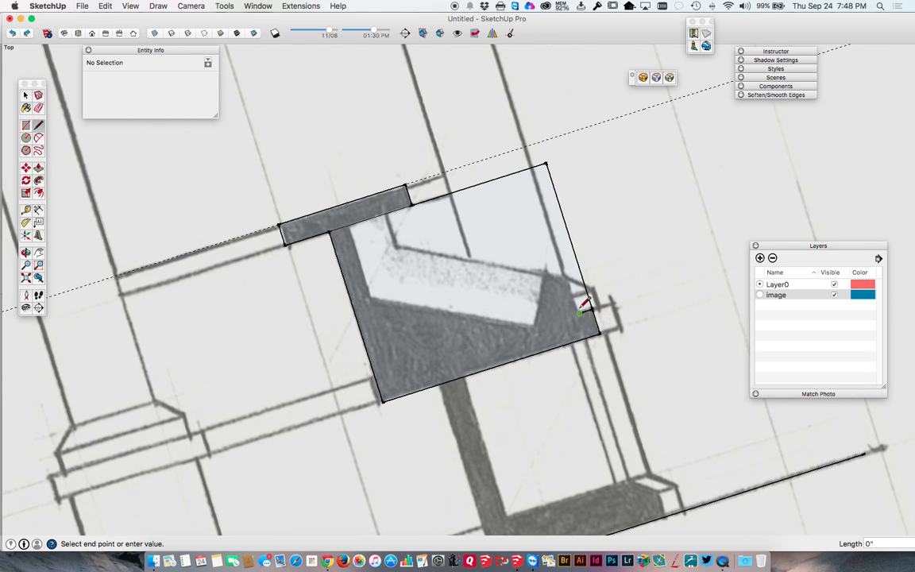
left_click(569, 277)
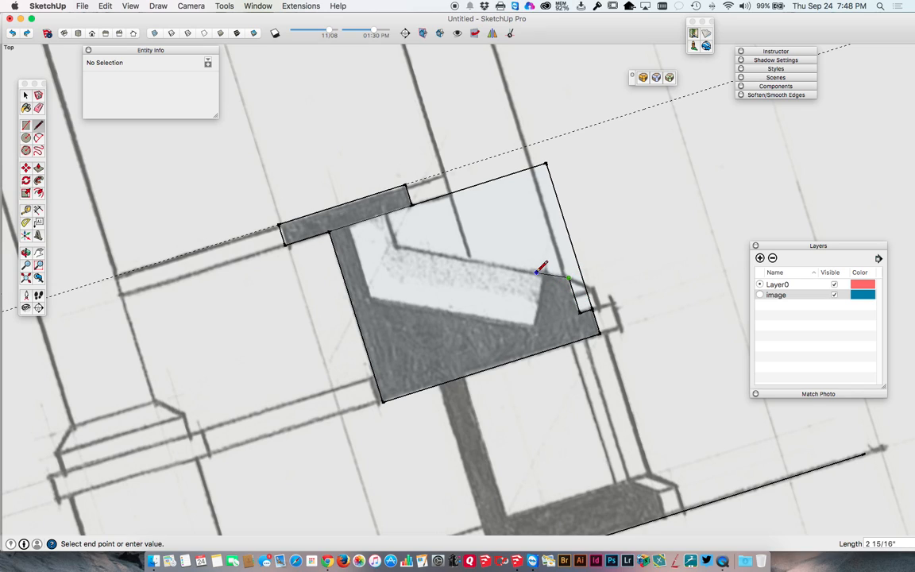
left_click(396, 245)
left_click(388, 214)
Trace the sloped recess in the seat block, from the front lip along its bottom and up to the cap
left_click(543, 274)
left_click(533, 327)
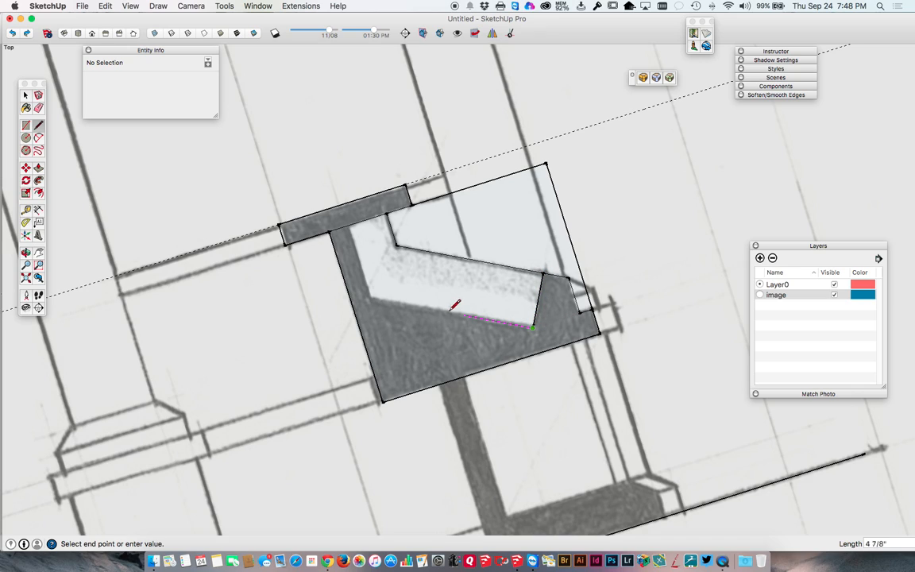
left_click(371, 297)
left_click(353, 223)
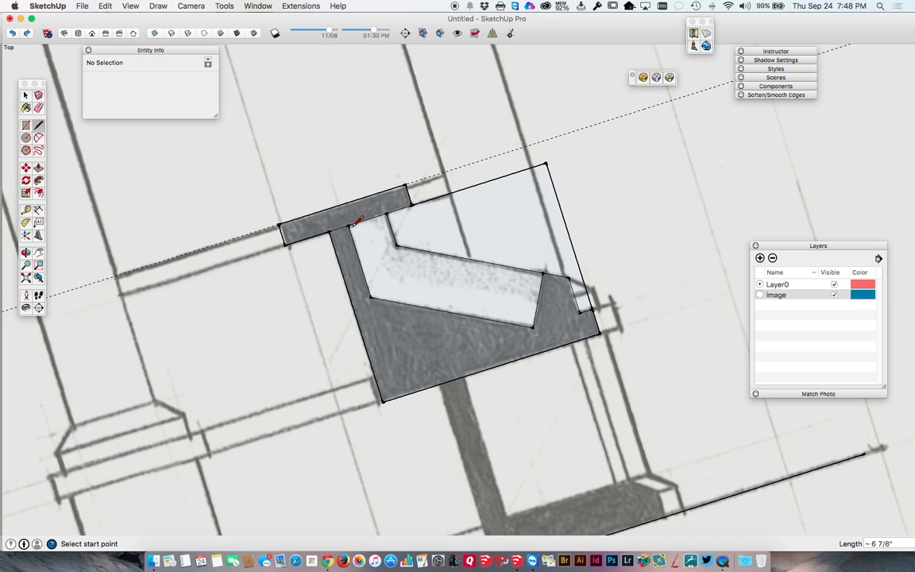
Erase the upper sloped seat line and the surplus rectangle edges outside the black seat section
key("space")
key("e")
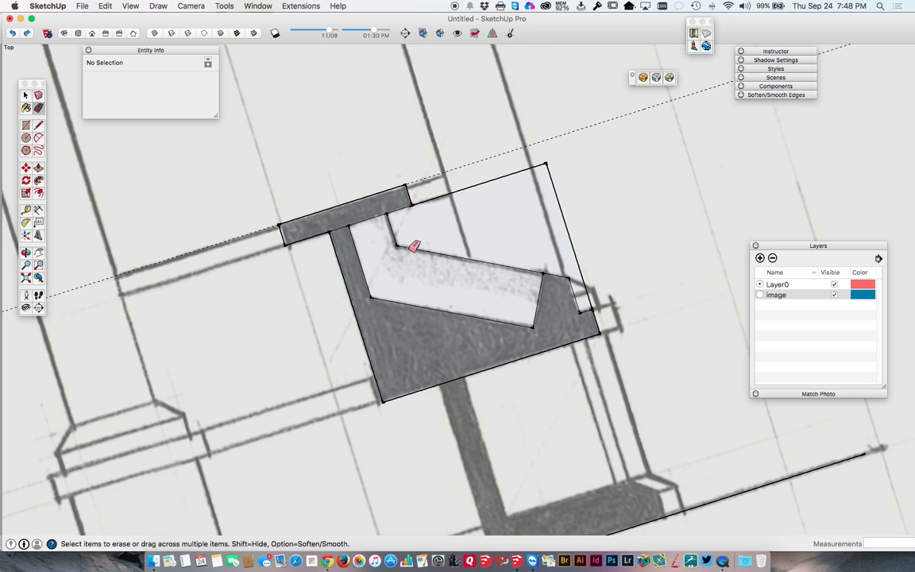
left_click(397, 243)
left_click(581, 263)
left_click(495, 173)
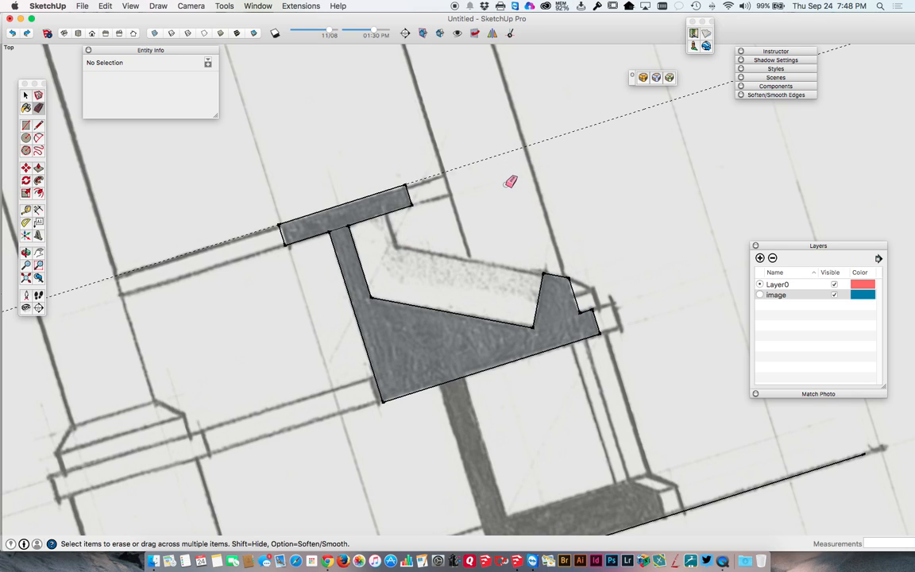
Draw a rectangle about 2 3/16" wide over the bench's support wall and one about 1' 2 1/8" long over its footing
scroll(510, 181, "down", 2)
key("t")
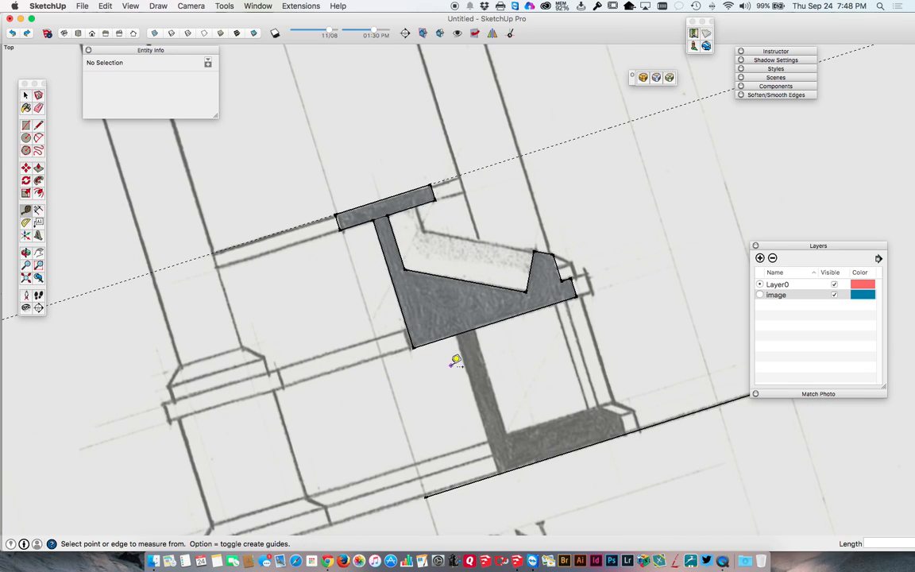
key("r")
left_click(455, 334)
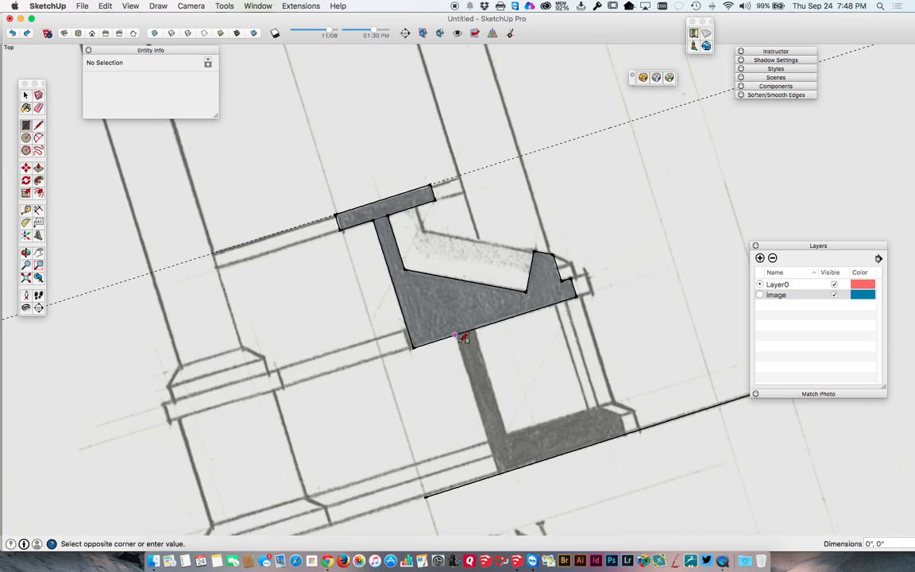
left_click(516, 467)
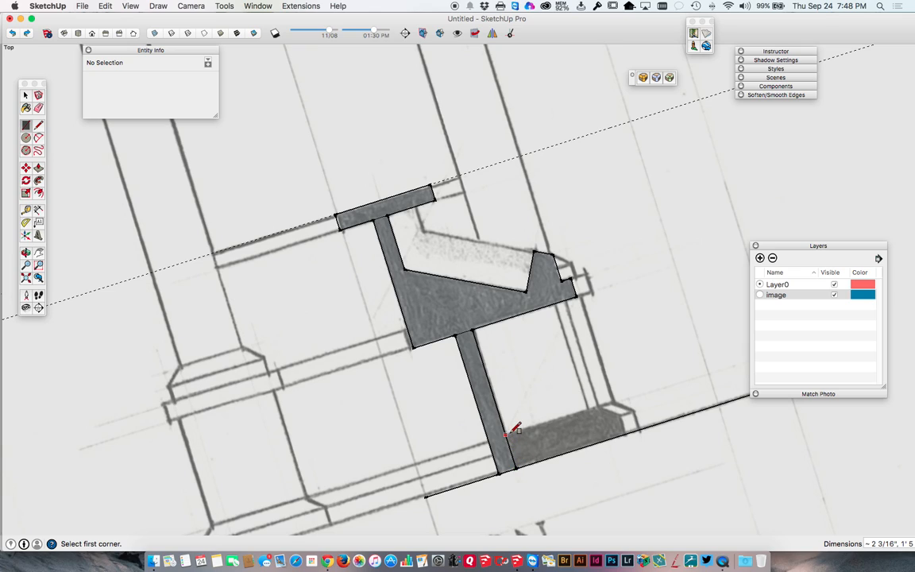
left_click(505, 434)
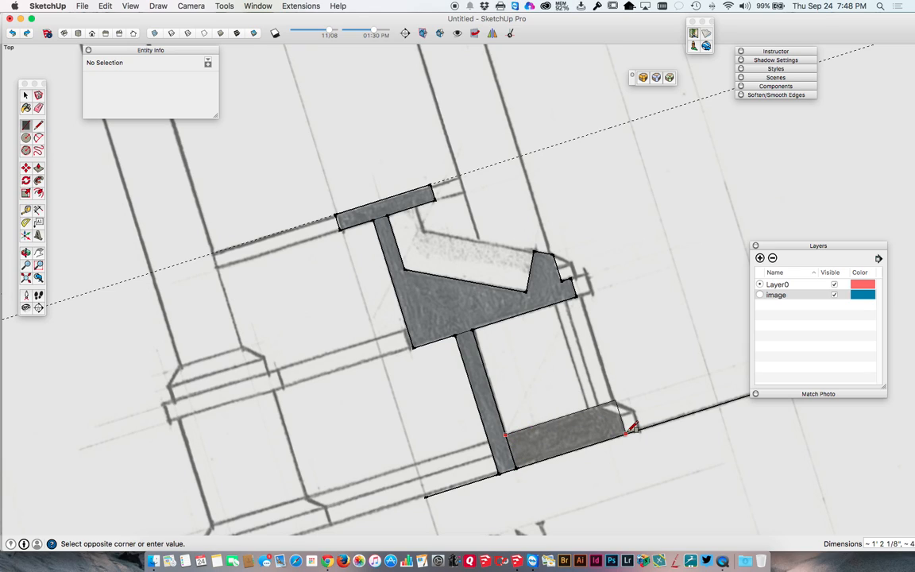
left_click(625, 430)
Try to draw a chamfer line across the upper outer corner of the footing
key("l")
left_click(619, 415)
left_click(602, 404)
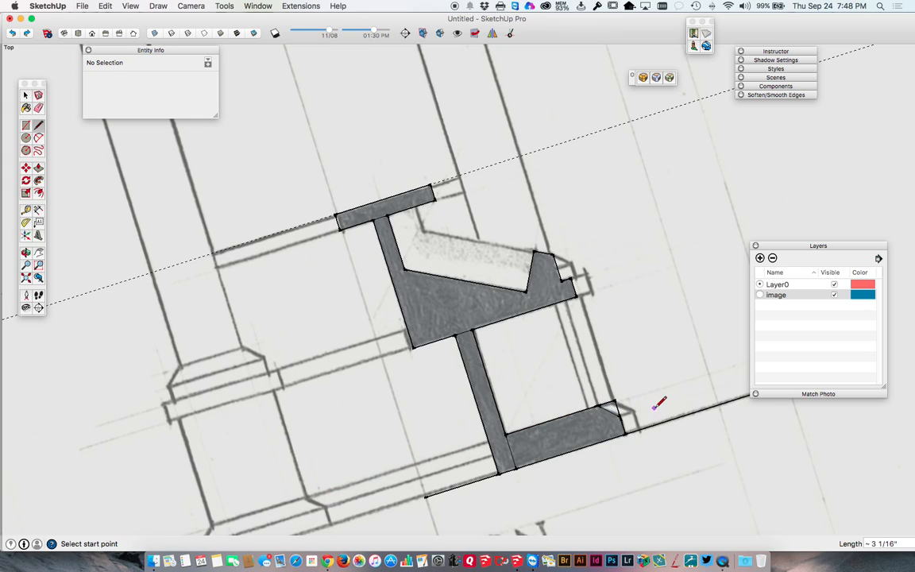
key("space")
Place one guide just inside the footing's outer end and another 1" below its top edge
scroll(619, 407, "up", 5)
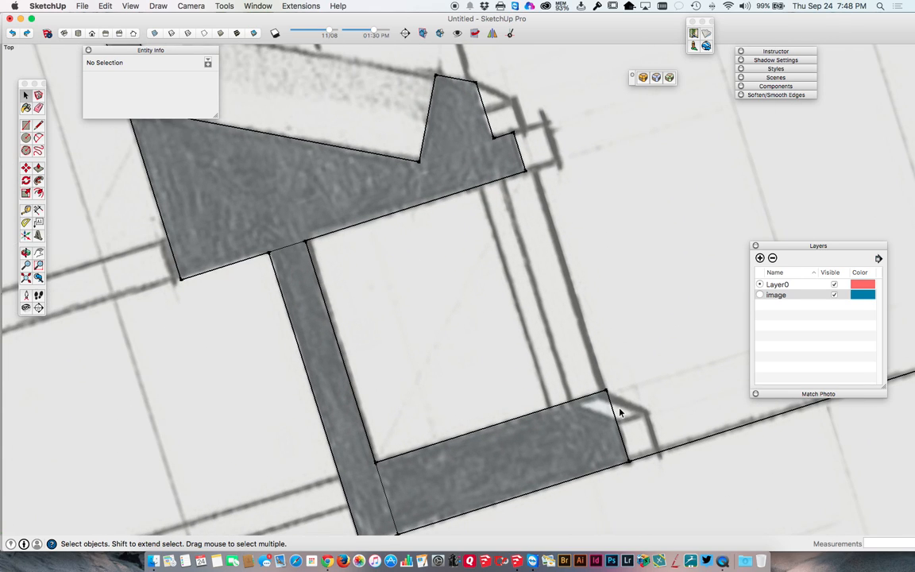
key("t")
left_click(618, 425)
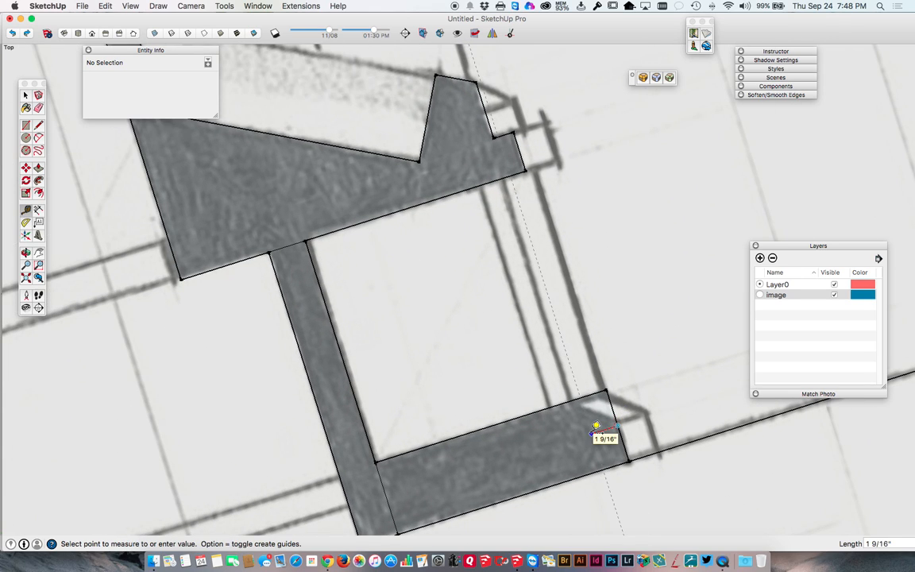
left_click(598, 428)
left_click(564, 403)
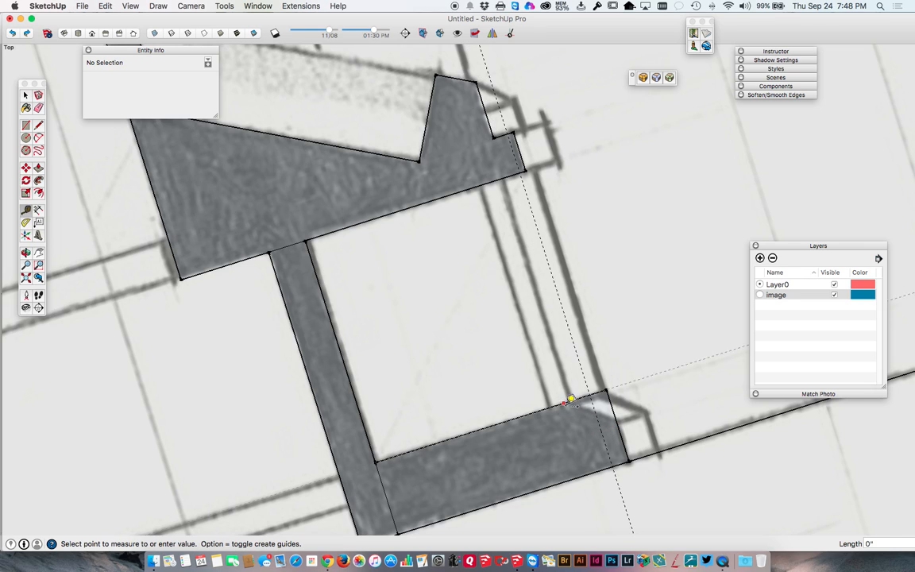
left_click(579, 420)
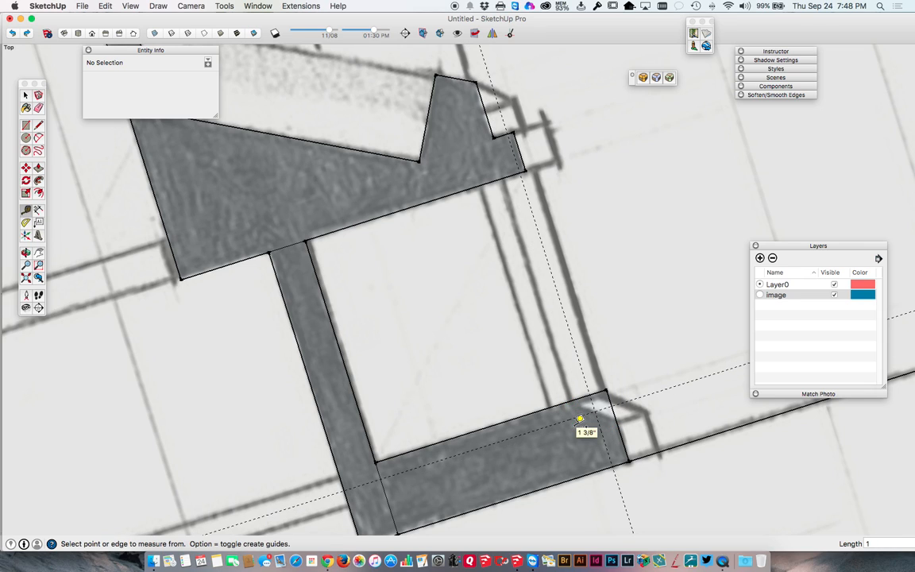
scroll(613, 409, "down", 2)
scroll(616, 409, "down", 2)
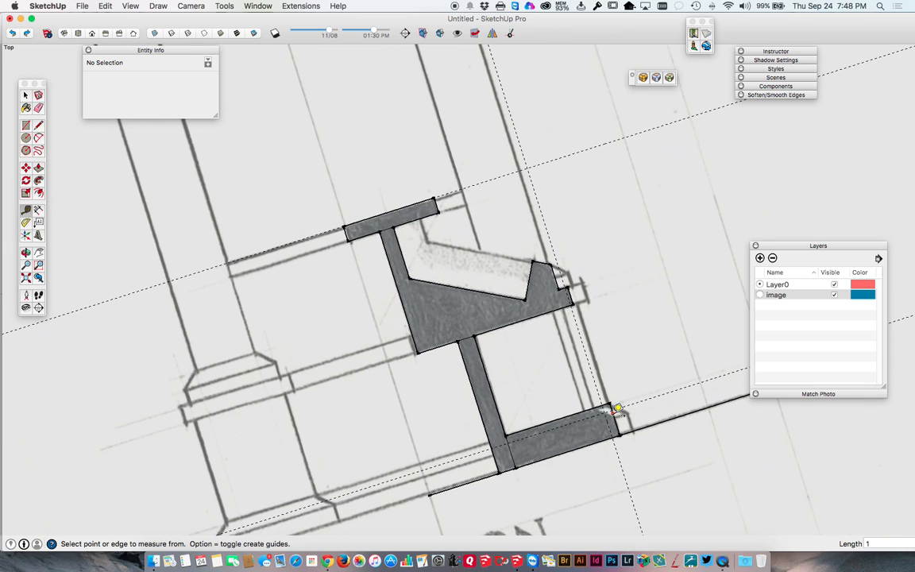
scroll(616, 409, "up", 3)
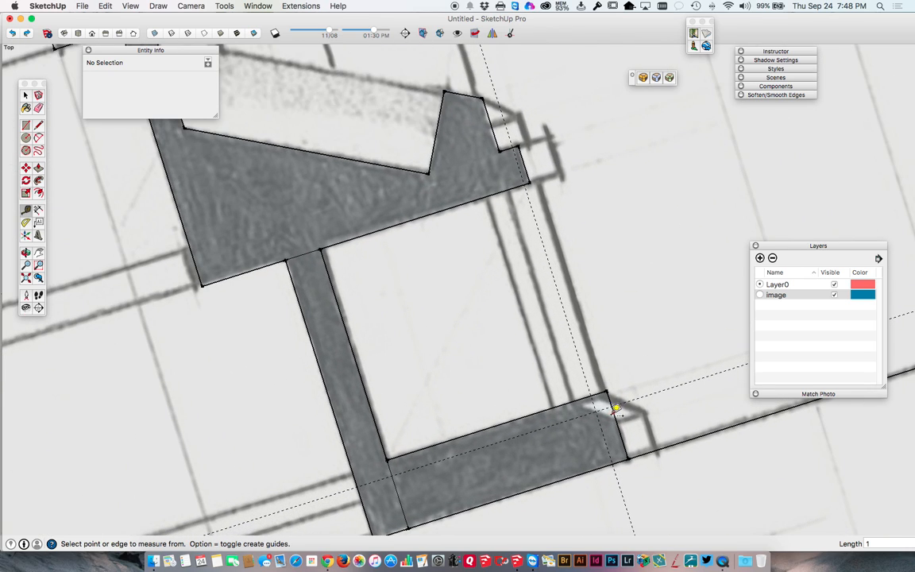
scroll(600, 402, "down", 3)
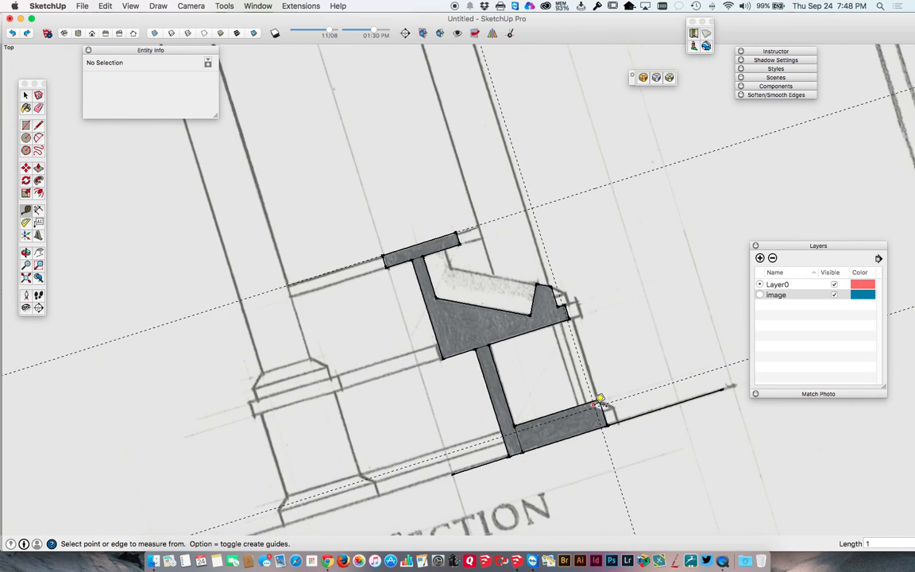
Draw a chamfer line about 2 7/16" long across the footing's upper outer corner and erase the corner edges beyond it
middle_click_drag(599, 401, 560, 266, "shift")
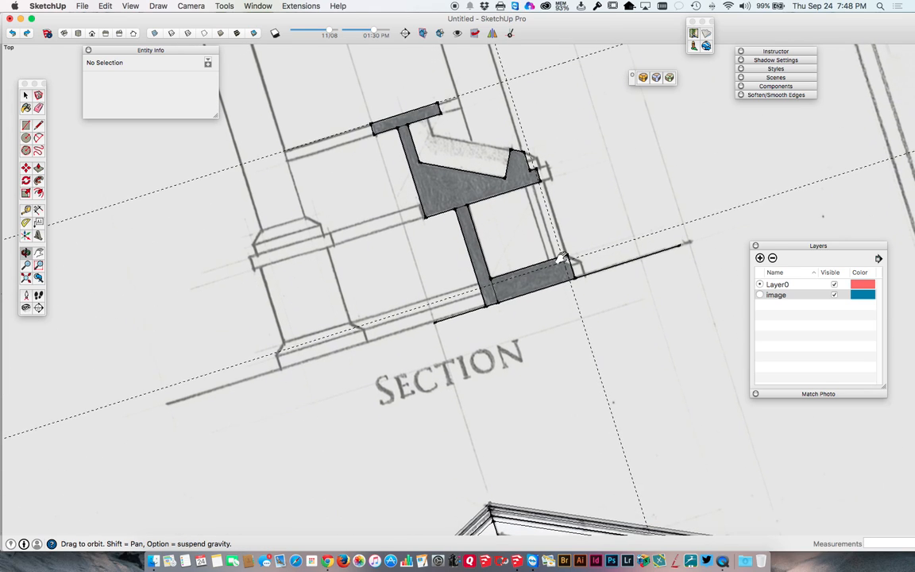
scroll(600, 393, "up", 3)
scroll(600, 391, "up", 2)
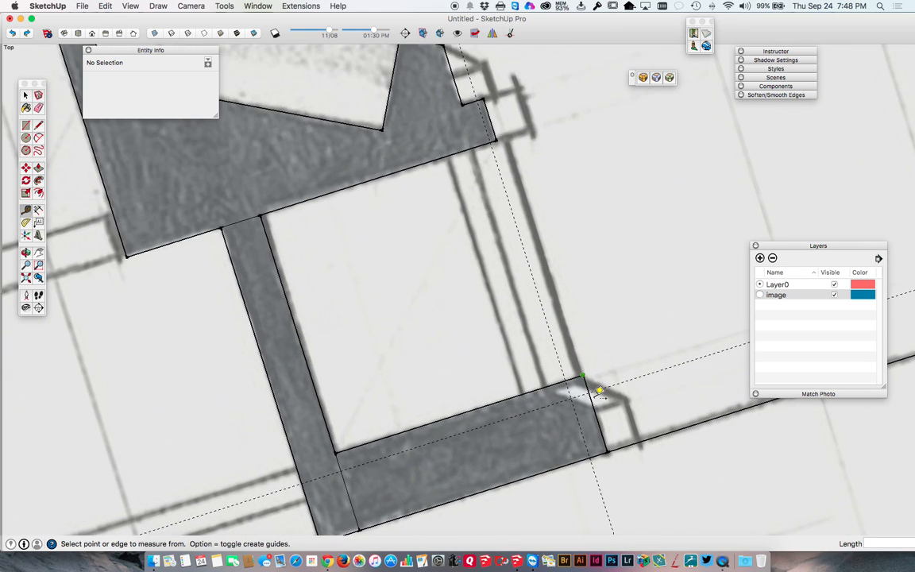
key("l")
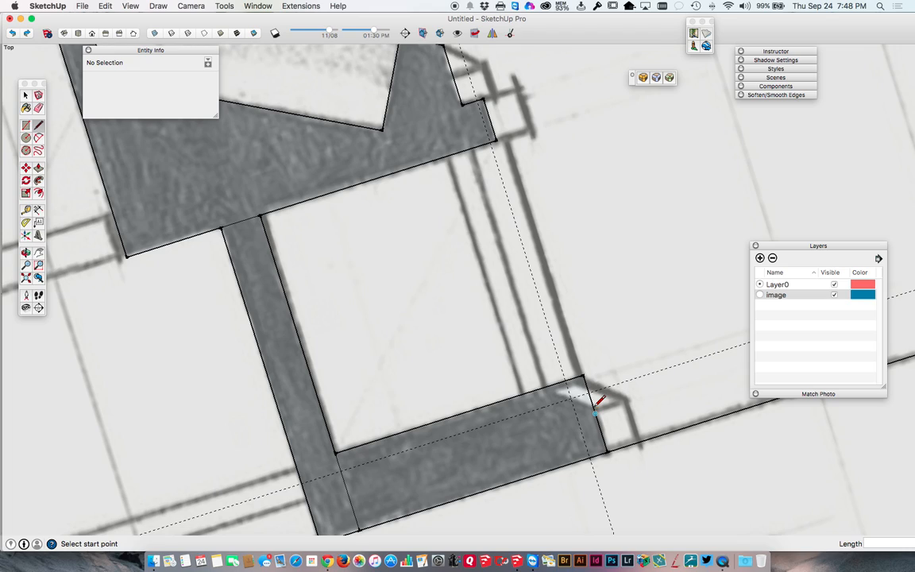
left_click(592, 404)
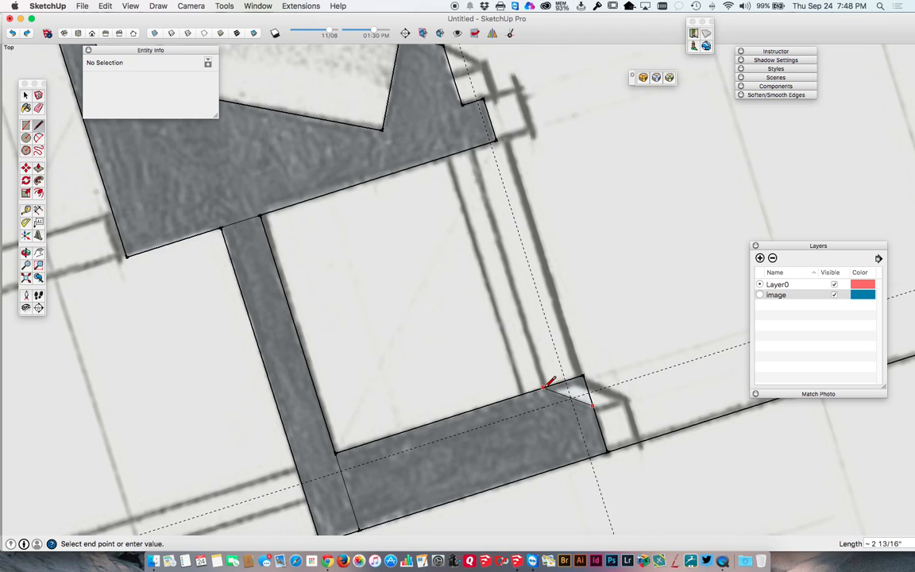
left_click(550, 381)
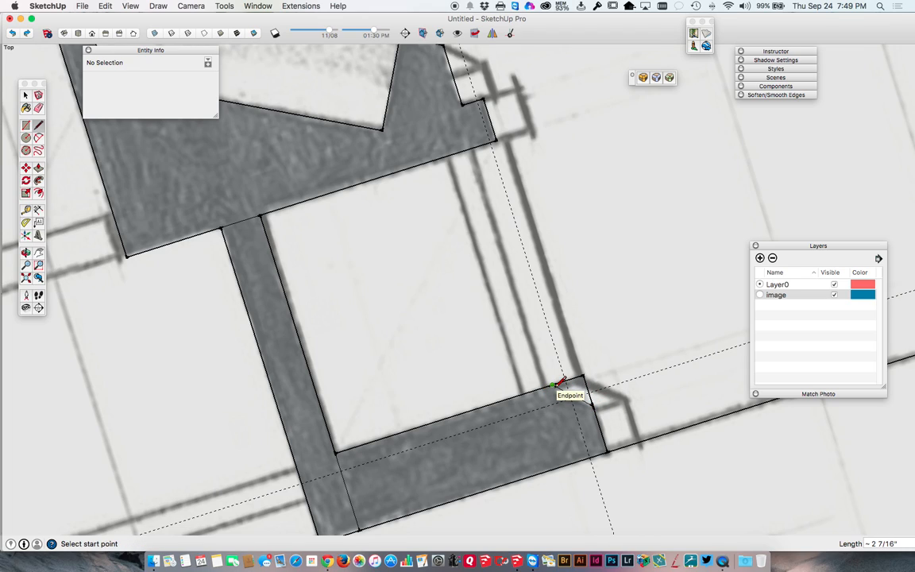
key("e")
mouse_move(582, 382)
left_mouse_down()
mouse_move(579, 369)
mouse_move(587, 381)
left_mouse_up()
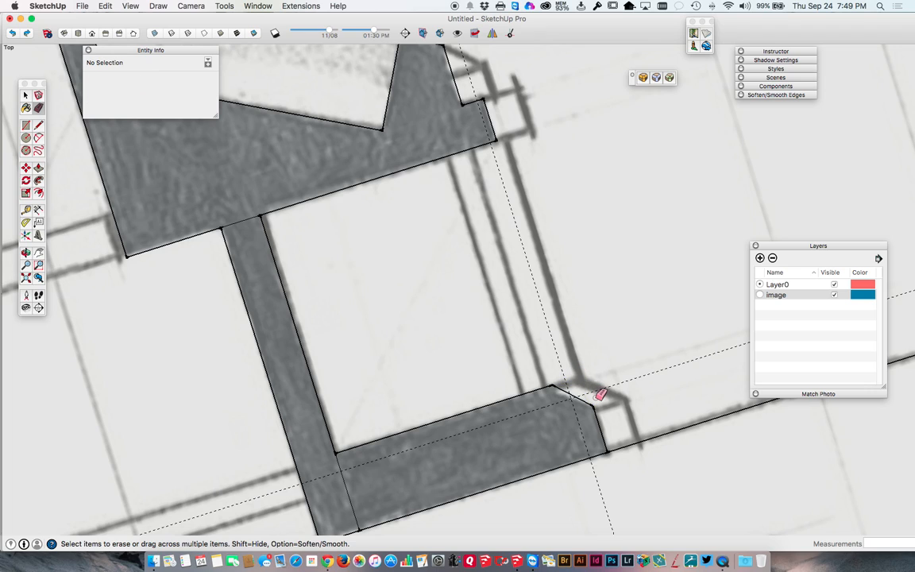
Erase the footing guides and the edges dividing the footing, support wall, seat section and top rail to form one bench face
left_click(559, 365)
left_click(344, 486)
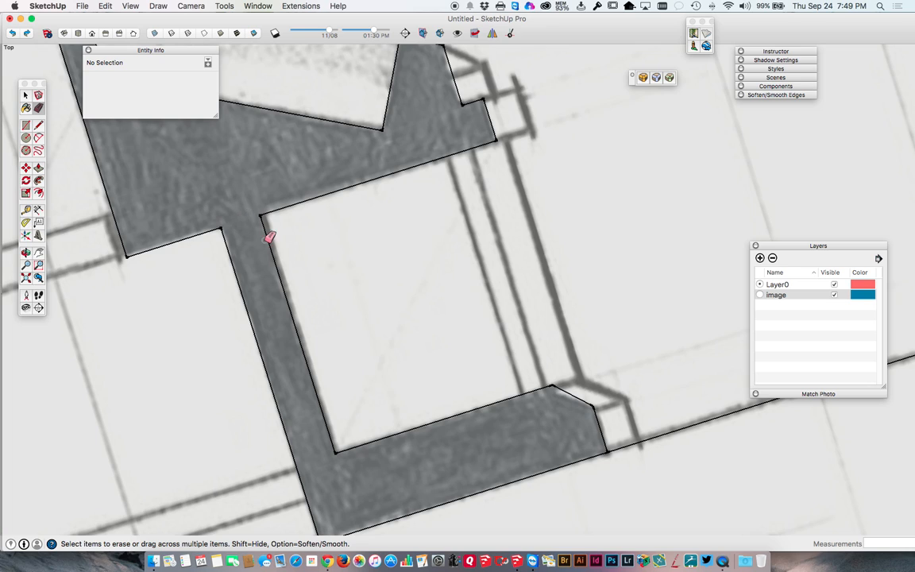
scroll(335, 304, "down", 5)
key("space")
left_click(303, 280)
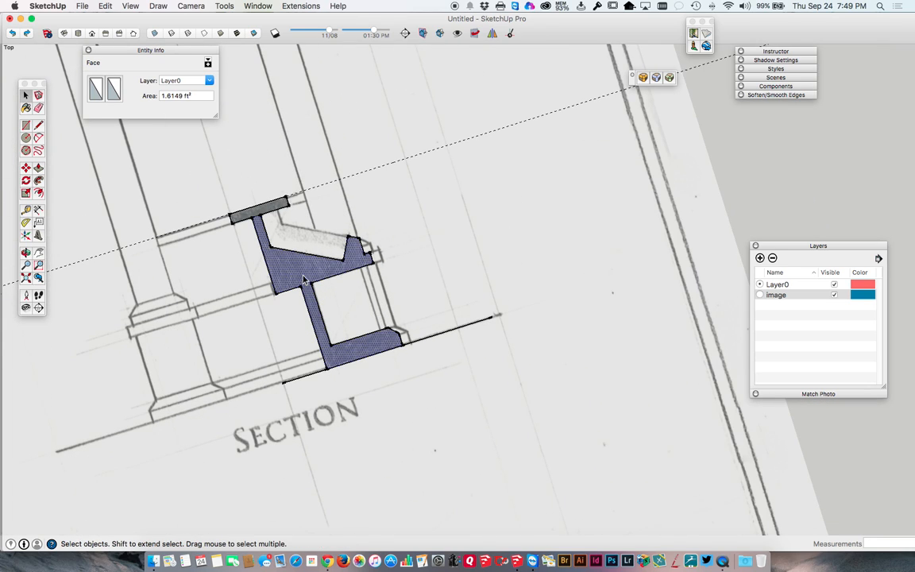
scroll(255, 213, "up", 5)
key("e")
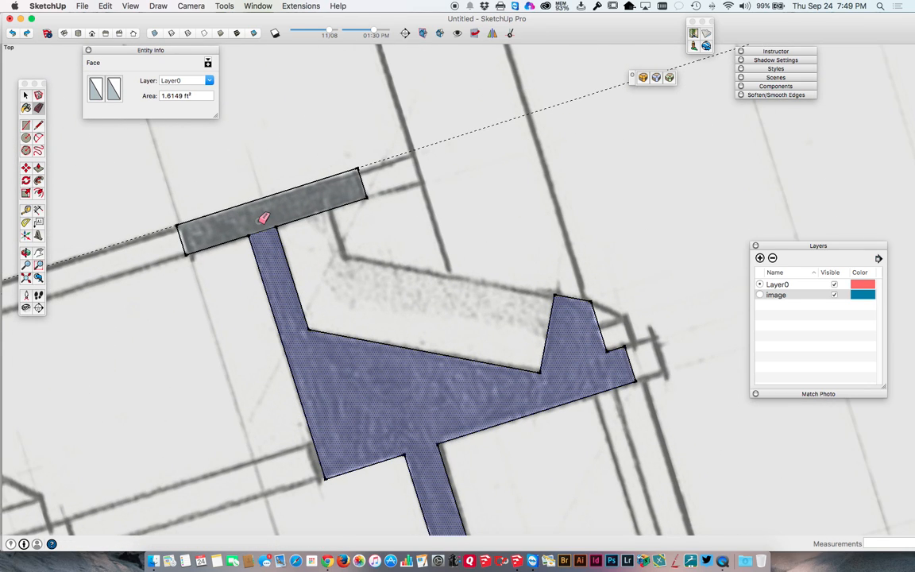
left_click(265, 233)
scroll(265, 231, "down", 2)
key("space")
double_click(266, 238)
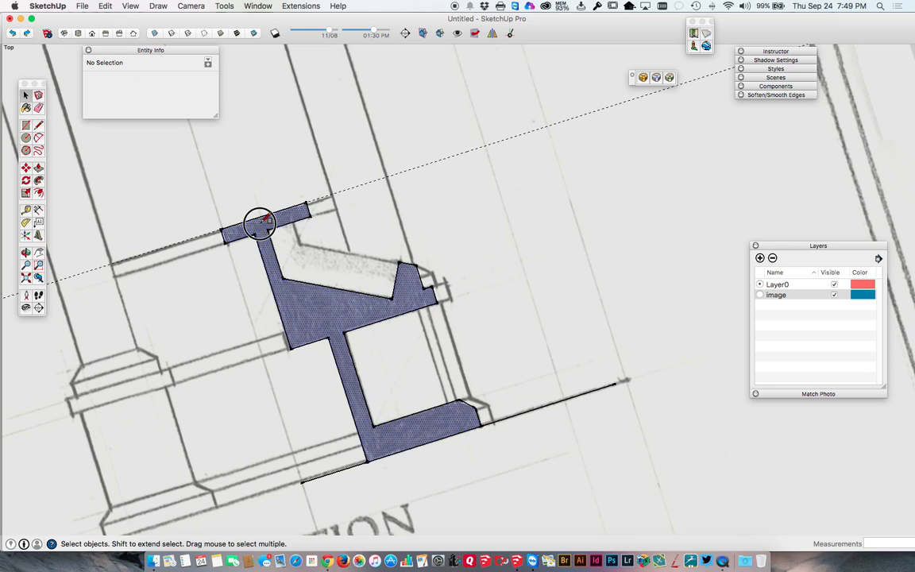
Examine the bench profile in relation to the plan, section and elevation drawings on the sheet
scroll(264, 240, "down", 5)
scroll(324, 345, "down", 6)
middle_click_drag(328, 368, 384, 305, "shift")
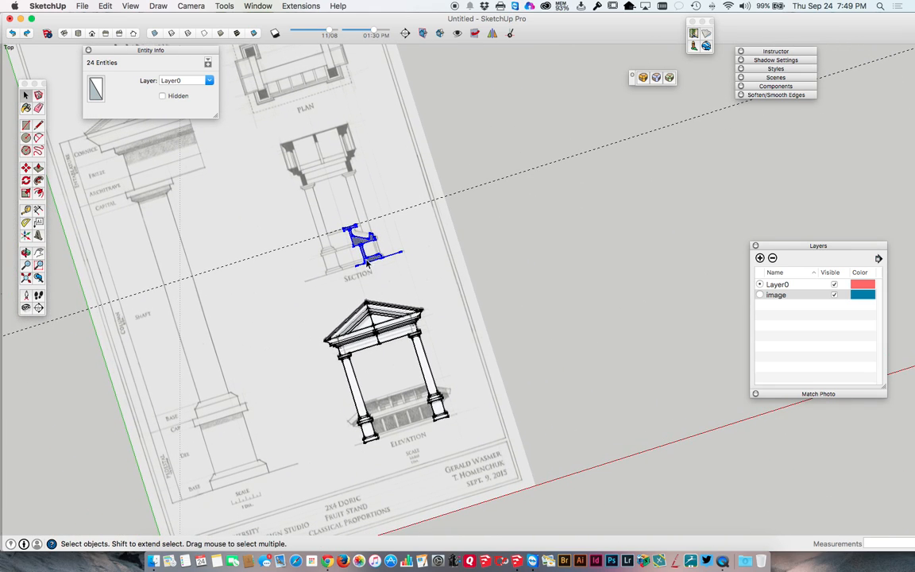
scroll(367, 263, "up", 3)
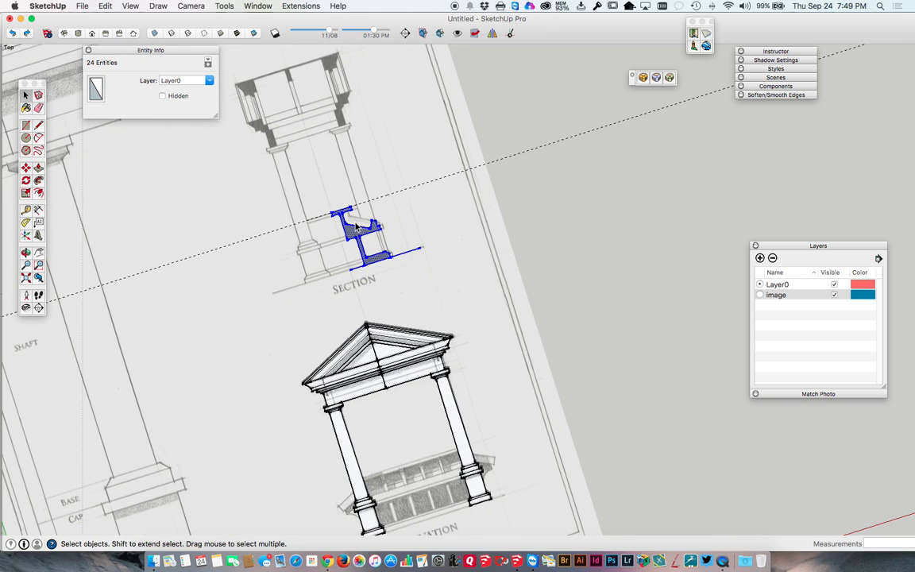
scroll(352, 255, "down", 1)
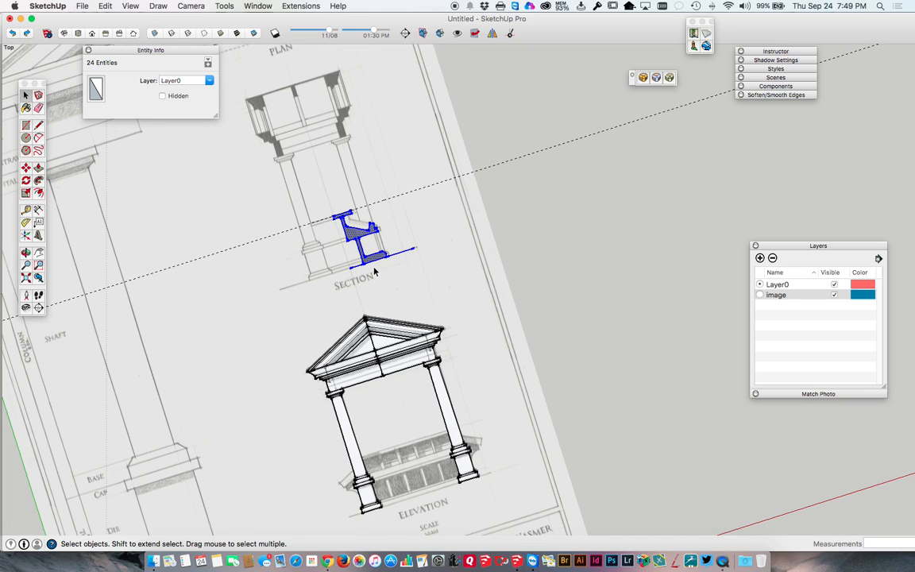
middle_click_drag(329, 191, 388, 316)
scroll(344, 247, "down", 1)
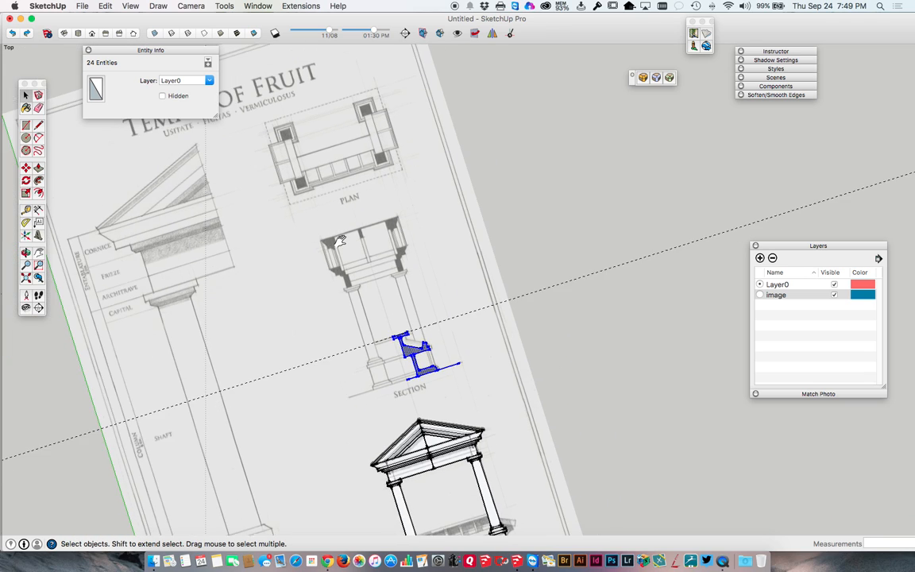
middle_click_drag(344, 247, 297, 111, "shift")
scroll(379, 234, "up", 5)
scroll(389, 248, "up", 1)
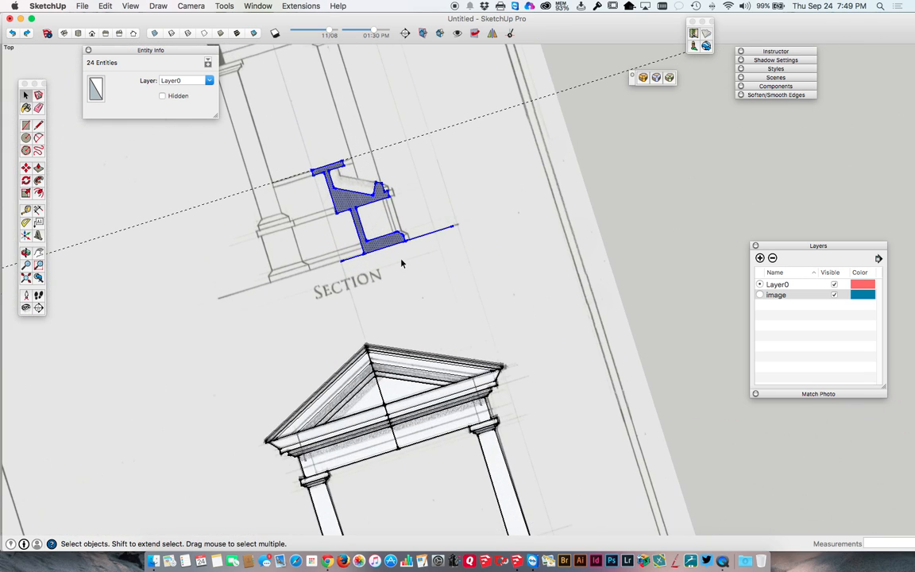
Erase the ground line pieces extending beyond both sides of the footing and select the whole bench profile
key("e")
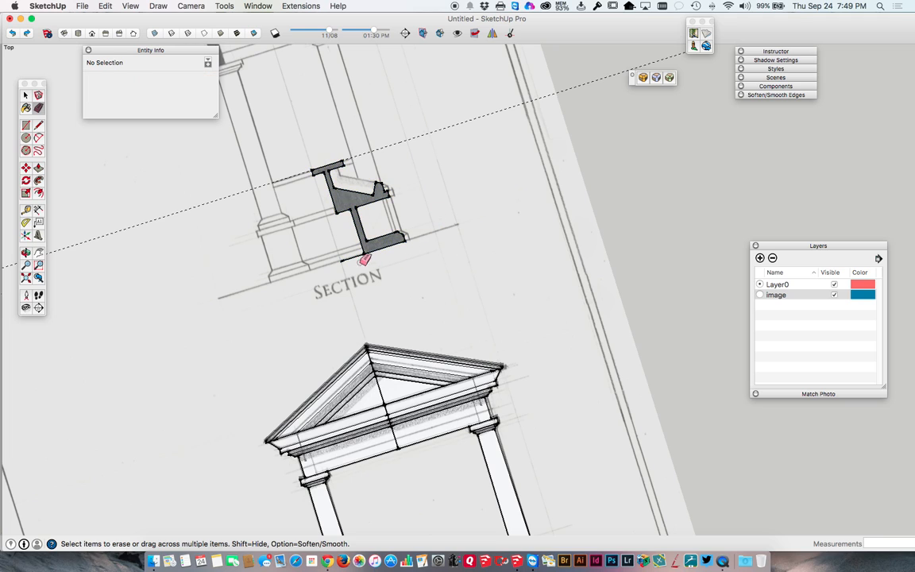
key("space")
double_click(349, 196)
mouse_move(351, 199)
middle_mouse_down()
mouse_move(393, 86)
mouse_move(379, 179)
middle_mouse_up()
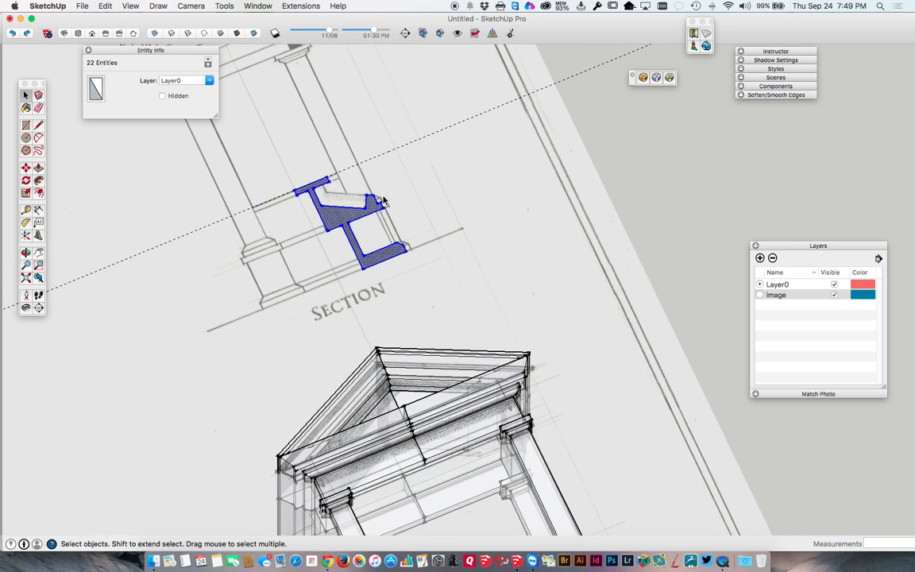
Measure the clear distance between the two columns at the bench's top edge in the elevation, viewed from the top
scroll(383, 200, "down", 5)
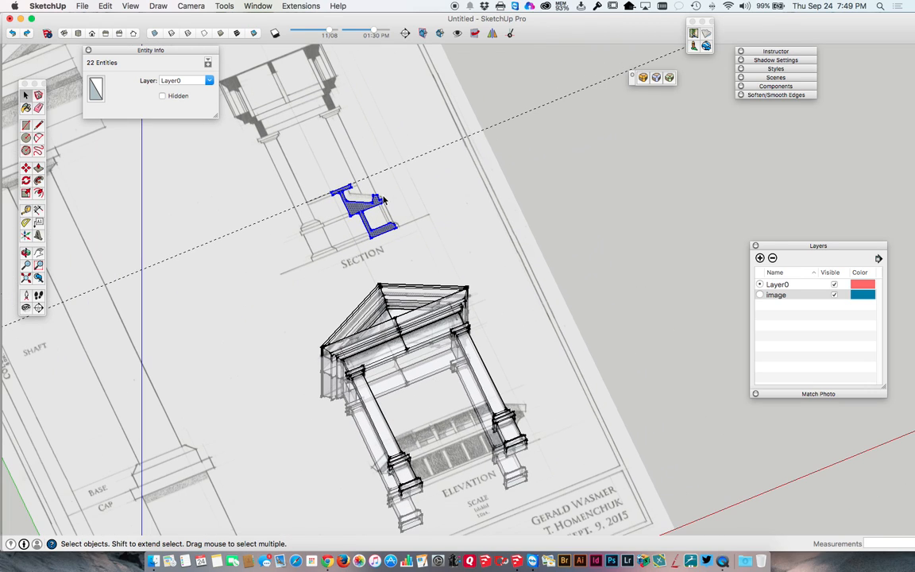
scroll(433, 419, "up", 2)
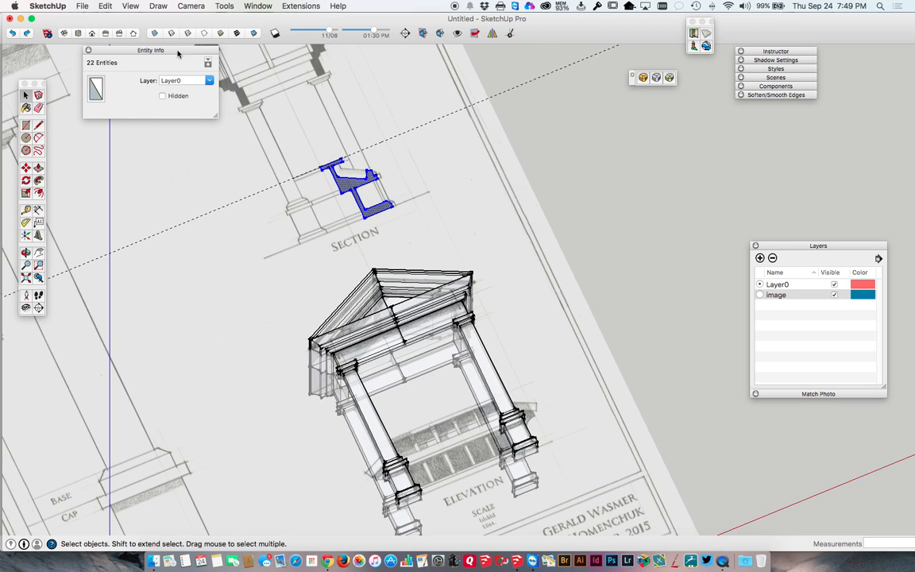
left_click(79, 34)
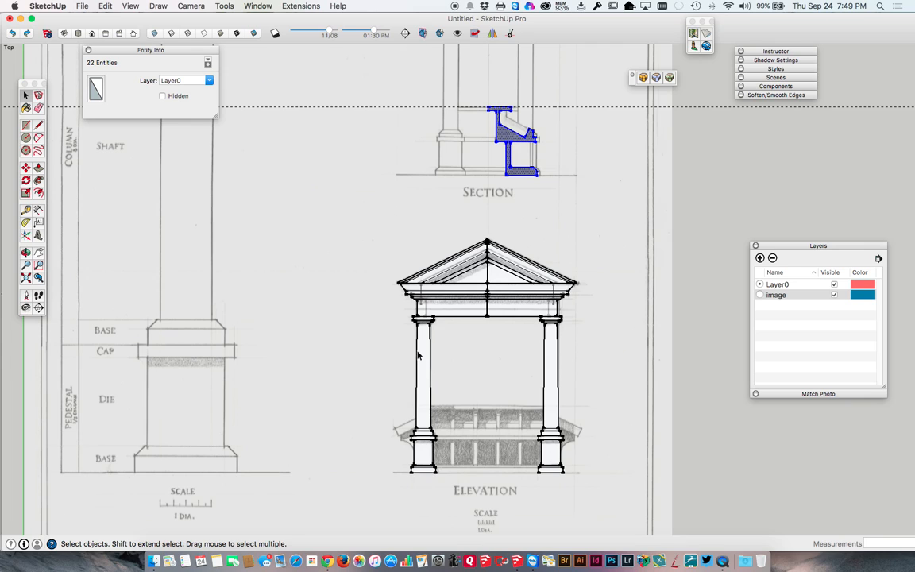
scroll(419, 355, "up", 5)
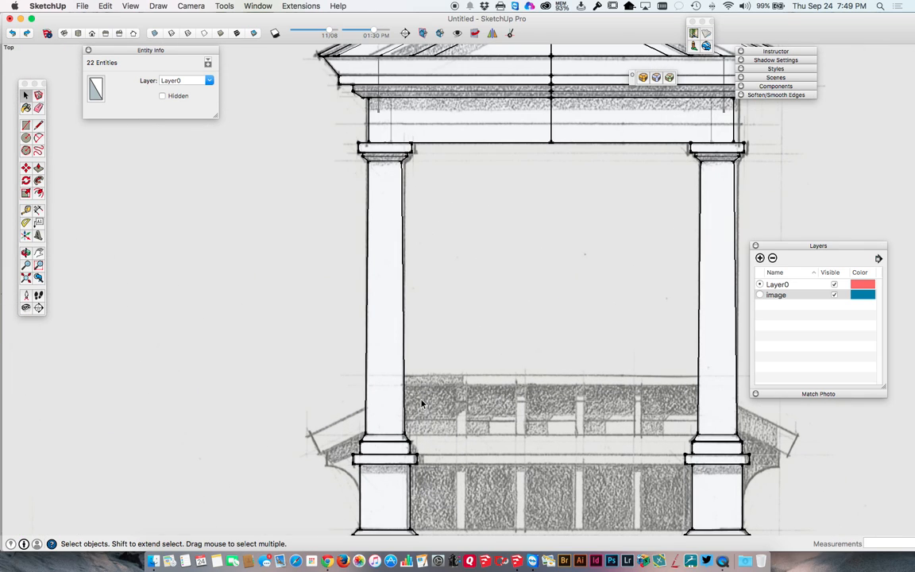
key("t")
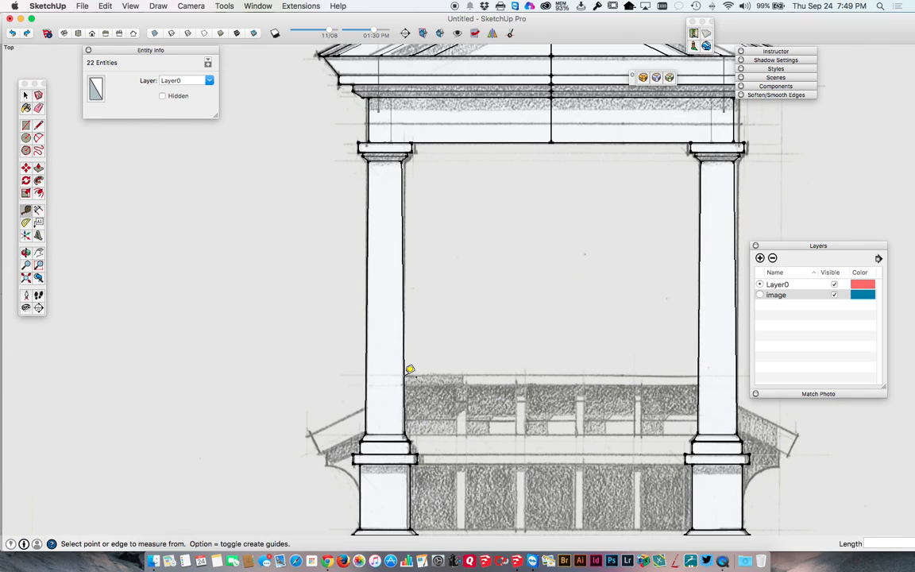
left_click(404, 373)
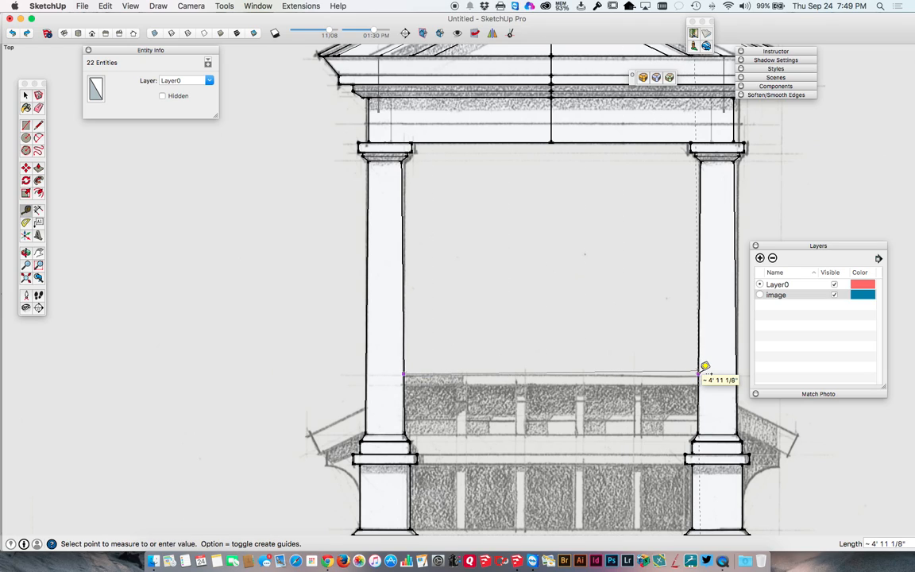
key("space")
scroll(575, 389, "down", 3)
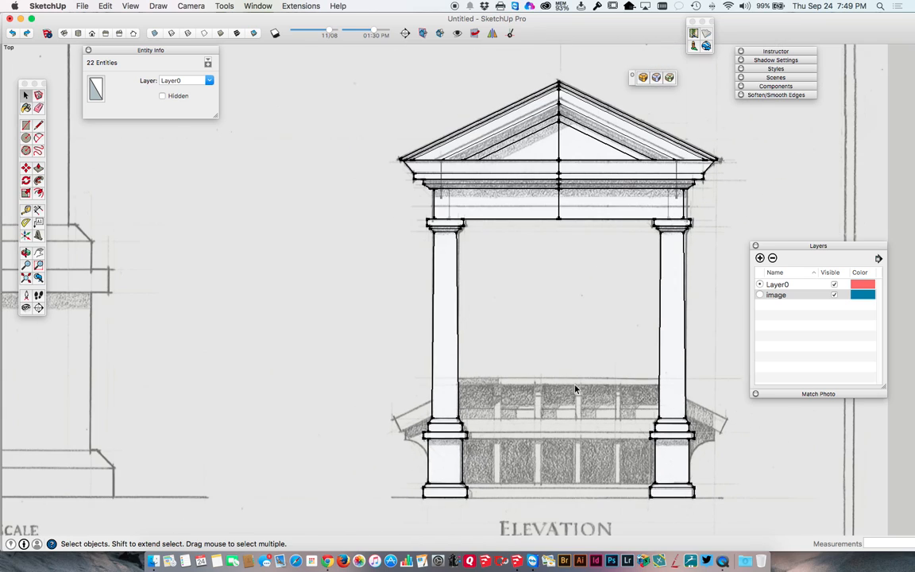
scroll(591, 512, "down", 5)
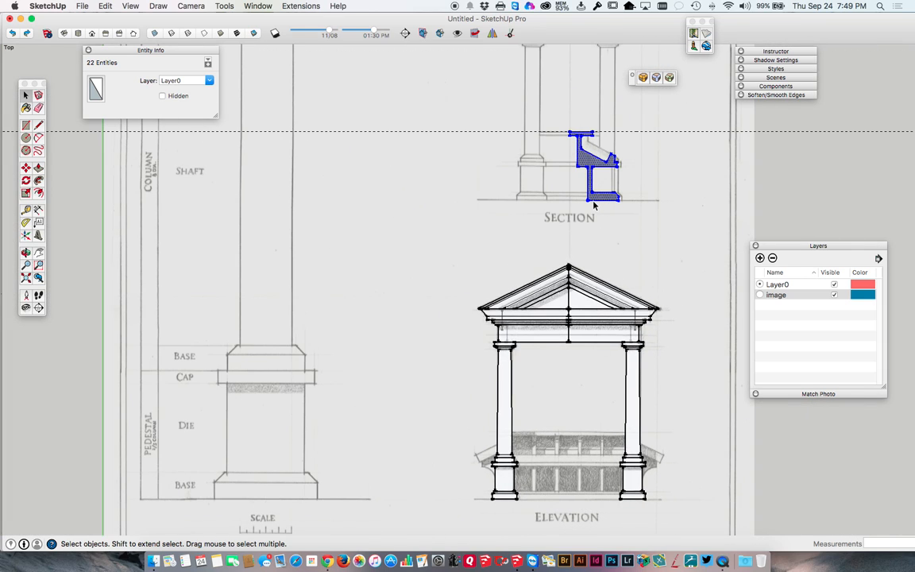
Extrude the bench profile upward from the drawing sheet into a solid bench with Push/Pull
middle_click_drag(597, 195, 588, 139)
key("p")
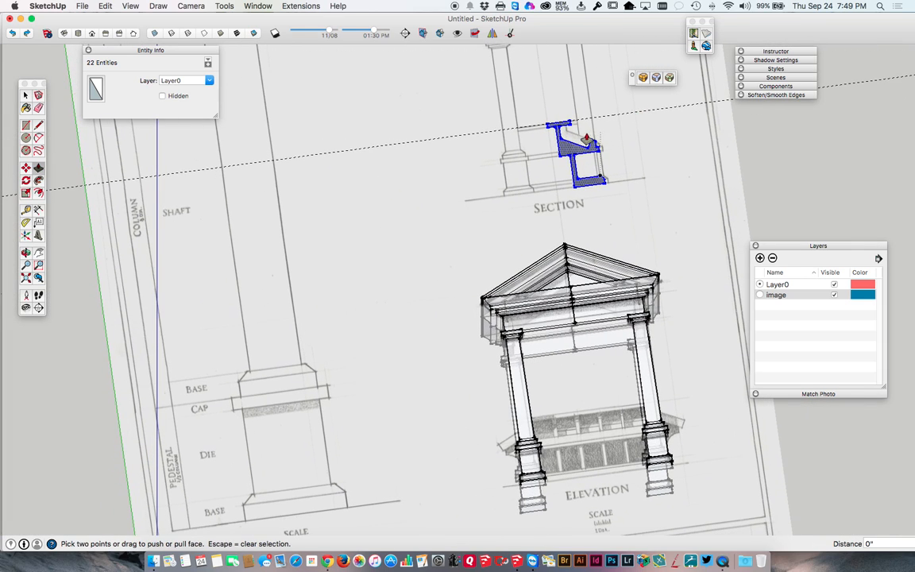
left_click_drag(571, 151, 573, 111)
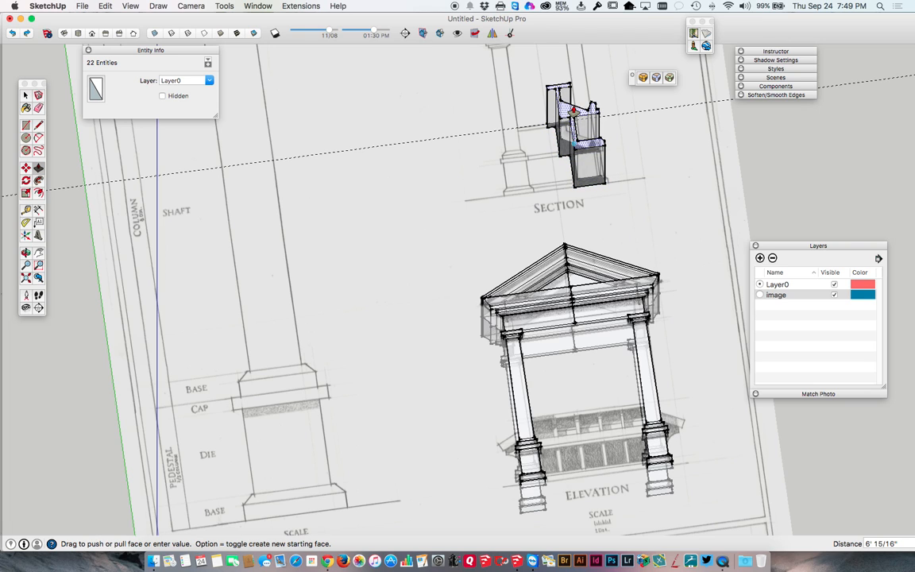
key("space")
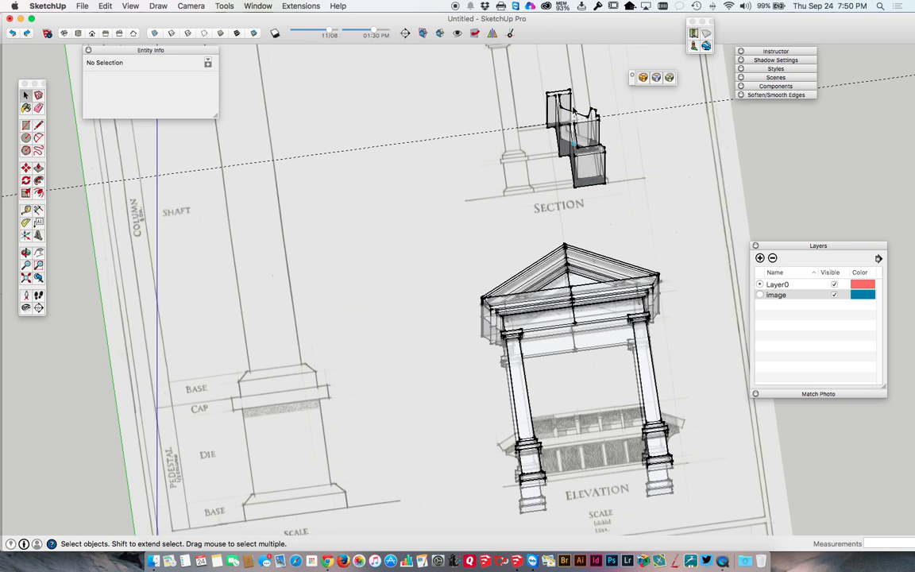
Switch the camera to Perspective and turn off the X-ray display to inspect the extruded bench
middle_click_drag(550, 175, 611, 114)
left_click(189, 6)
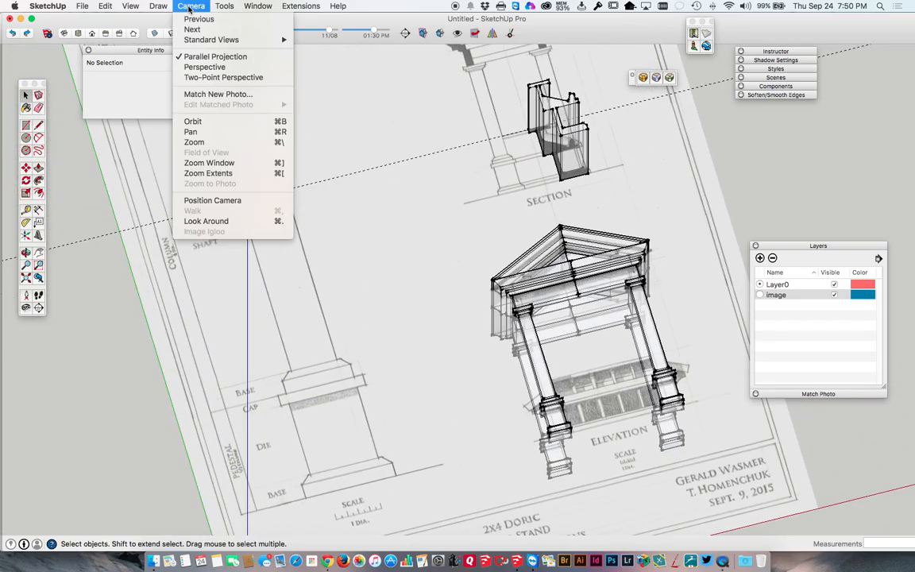
left_click(191, 67)
middle_click_drag(534, 208, 541, 147)
scroll(514, 193, "up", 6)
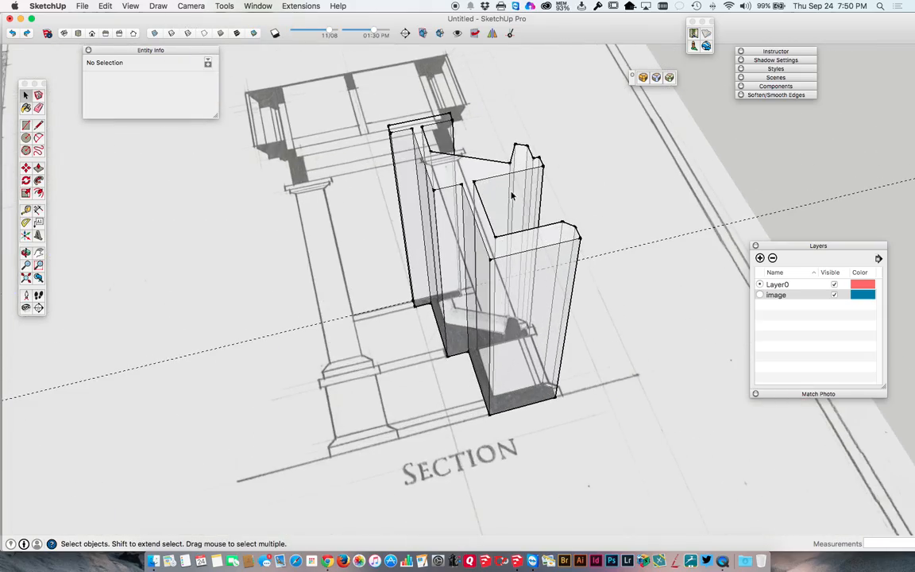
scroll(514, 194, "up", 6)
middle_click_drag(469, 179, 235, 66)
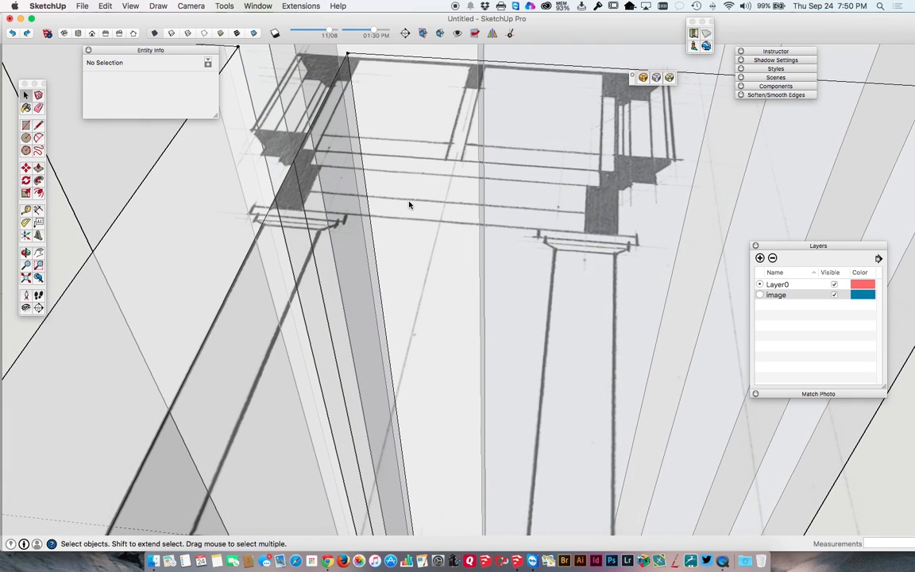
scroll(409, 205, "down", 10)
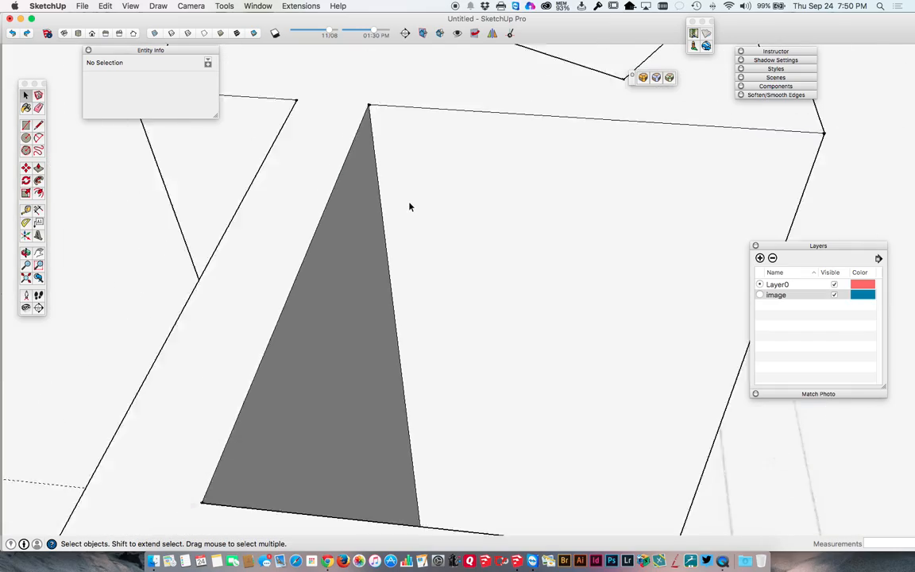
middle_click_drag(409, 205, 281, 91)
scroll(464, 258, "up", 6)
middle_click_drag(460, 229, 613, 350)
scroll(613, 350, "down", 10)
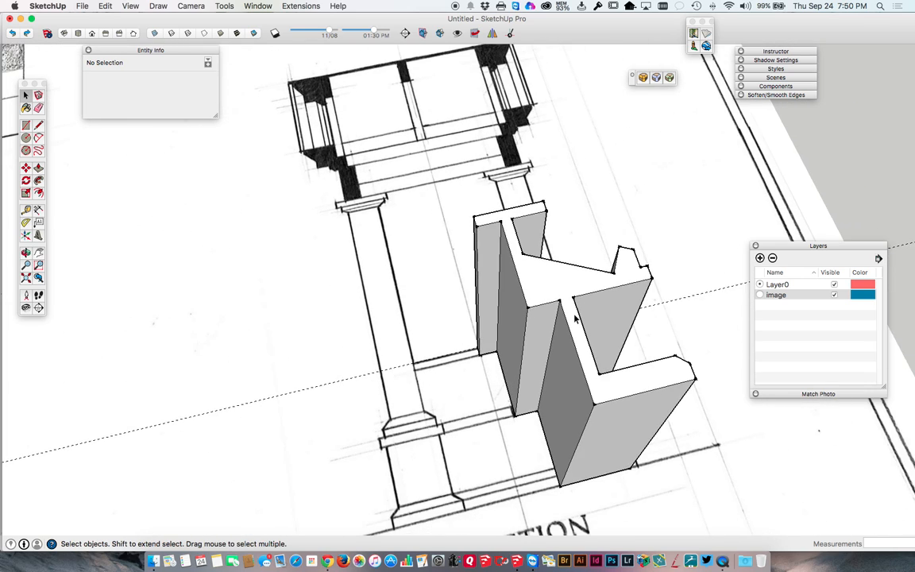
Select all the connected geometry of the extruded bench and make it a group
triple_click(565, 304)
right_click(568, 300)
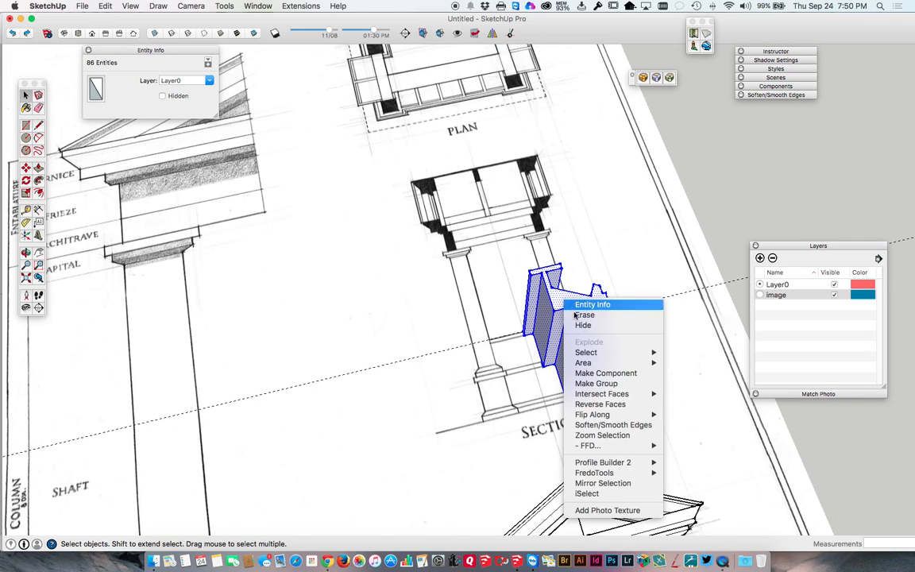
left_click(609, 383)
Rotate the bench group 90 degrees about its lower corner with the Rotate tool so it lies lengthwise along the sheet
mouse_move(583, 339)
middle_mouse_down()
mouse_move(398, 183)
mouse_move(418, 173)
mouse_move(418, 153)
mouse_move(381, 166)
mouse_move(428, 336)
mouse_move(425, 179)
mouse_move(427, 242)
mouse_move(439, 259)
middle_mouse_up()
key("q")
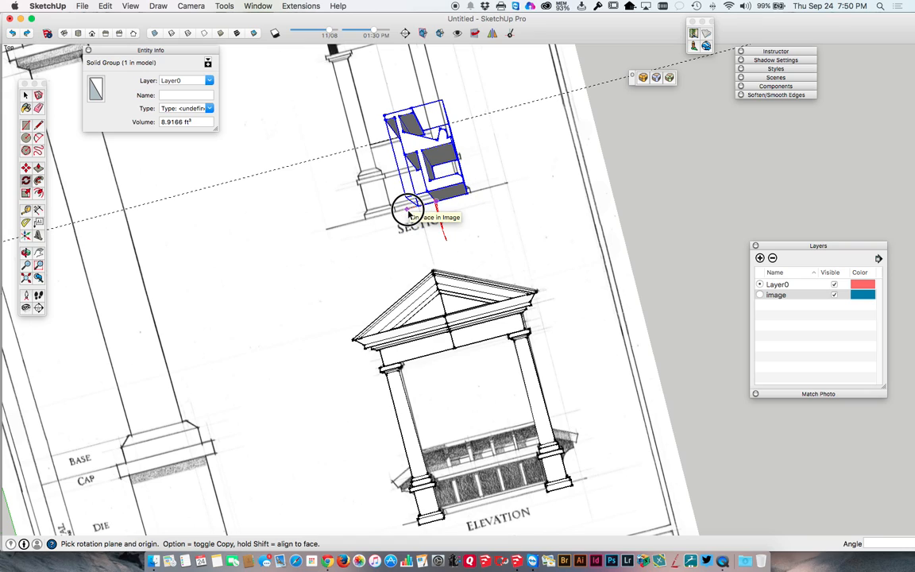
mouse_move(407, 210)
left_mouse_down()
mouse_move(467, 194)
mouse_move(488, 155)
mouse_move(436, 137)
mouse_move(418, 201)
left_mouse_up()
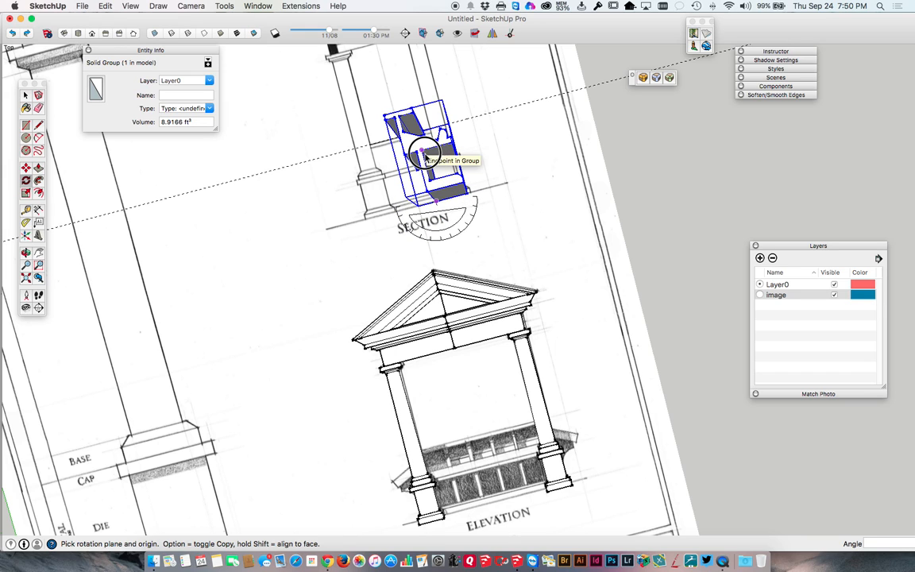
left_click_drag(423, 118, 422, 118)
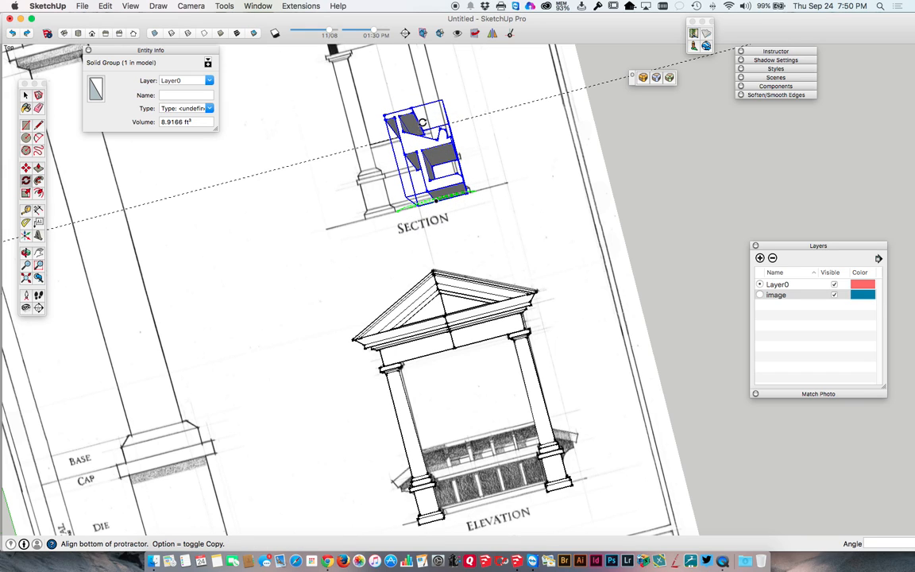
middle_click_drag(421, 205, 442, 132)
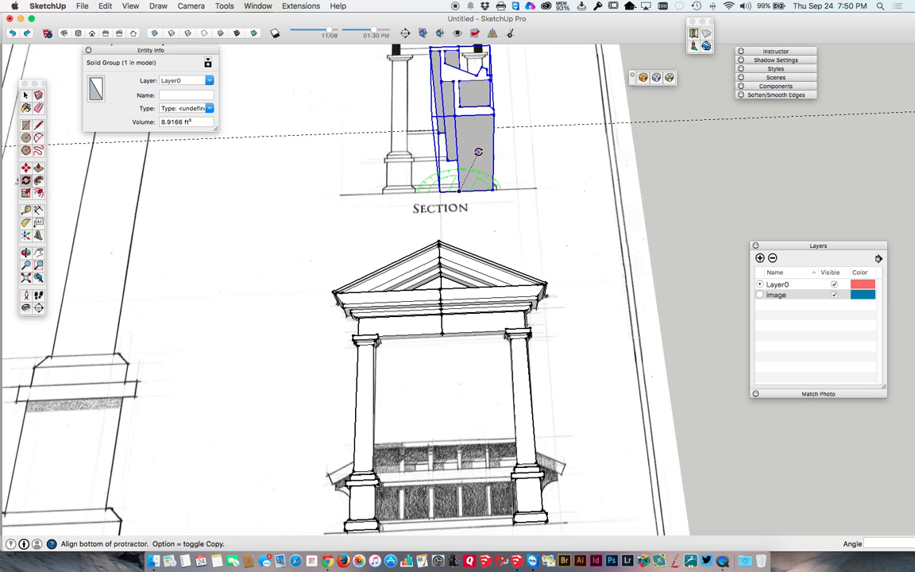
left_click_drag(478, 151, 477, 152)
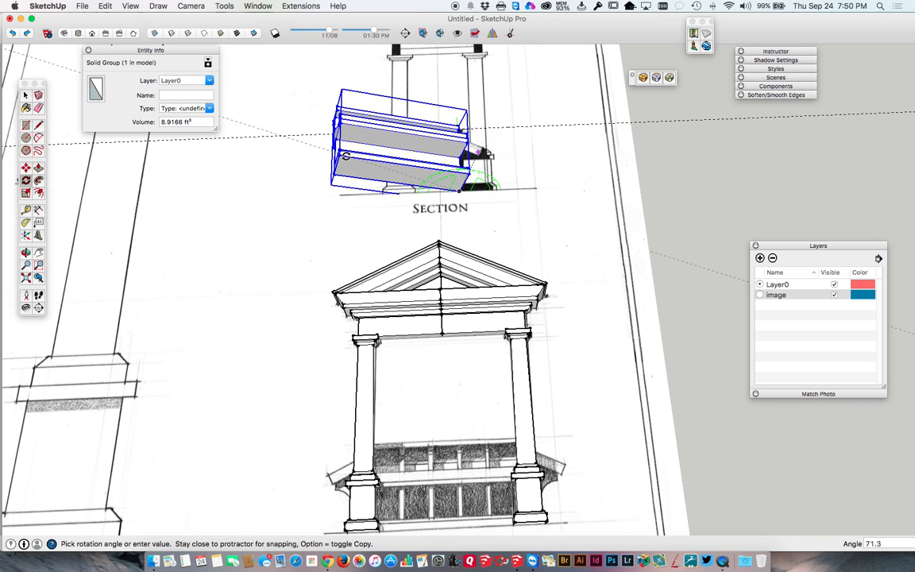
key("Return")
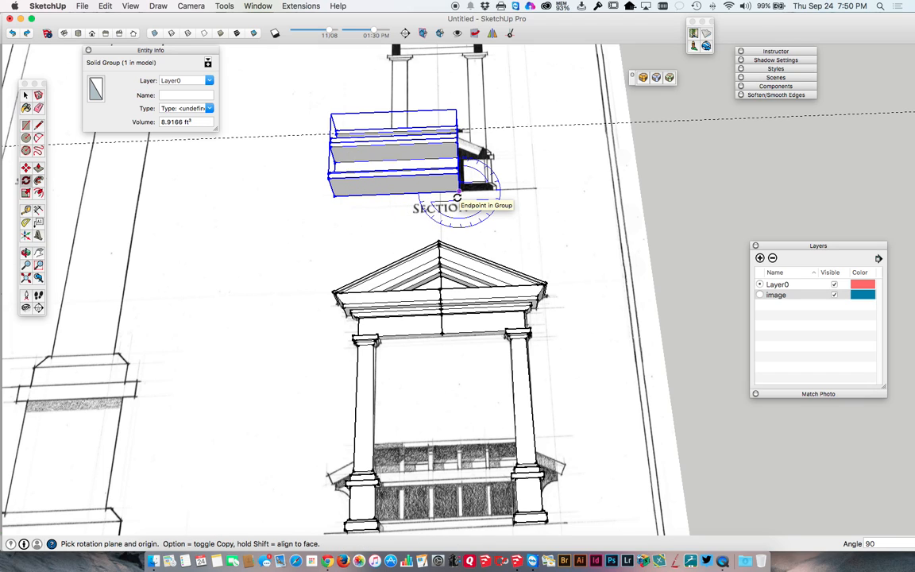
Move the bench group by its lower corner from the section drawing to the column base in the elevation
key("m")
left_click(457, 191)
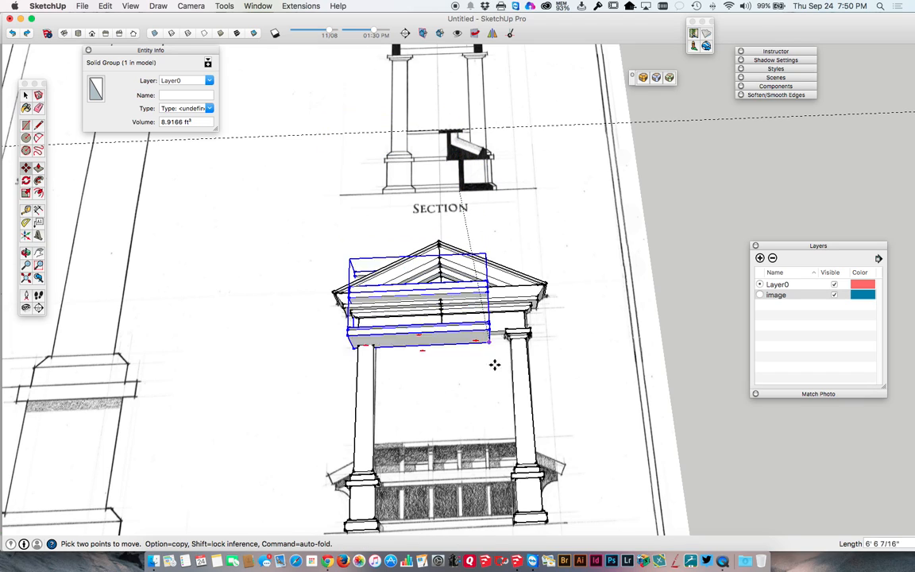
scroll(516, 524, "up", 8)
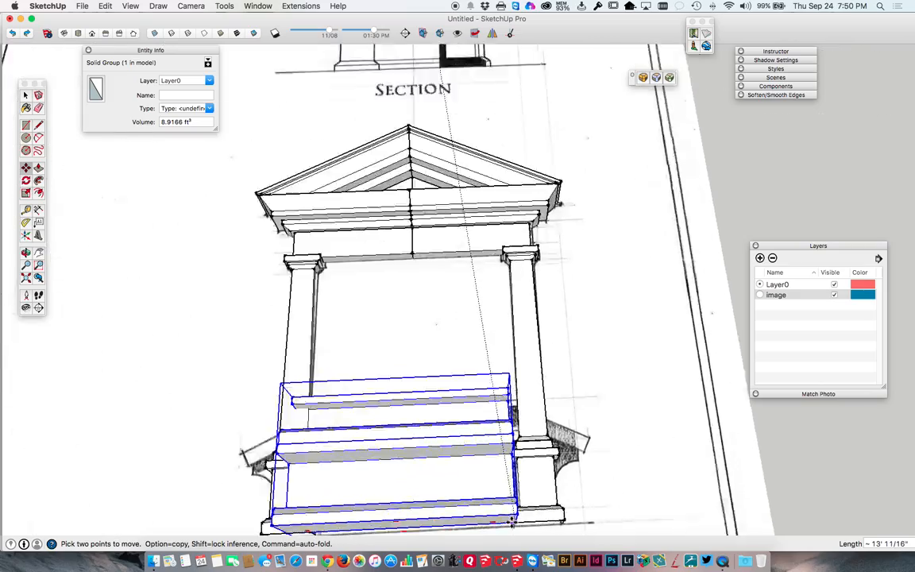
Move the bench down toward the drawing sheet so its upper outer corner meets the corner of the column base
middle_click_drag(553, 483, 299, 319)
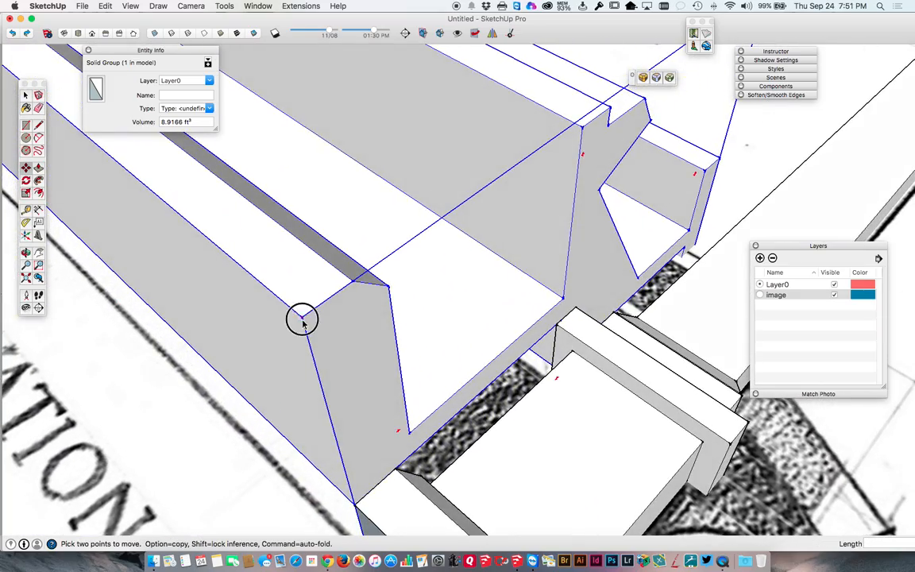
left_click(302, 319)
left_click(355, 505)
scroll(383, 487, "down", 5)
scroll(383, 488, "down", 3)
scroll(321, 354, "down", 3)
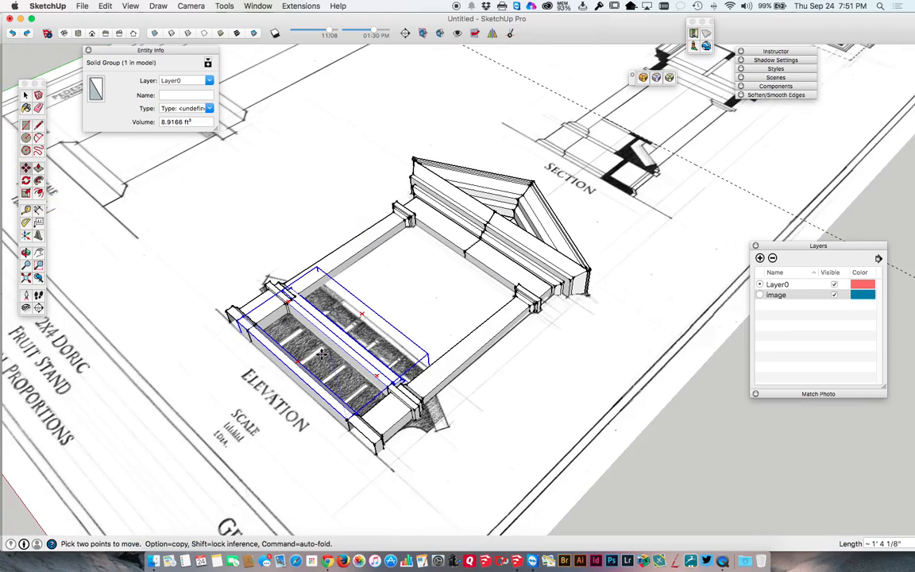
Examine the section drawing to check where the bench sits relative to the column base
scroll(651, 193, "up", 5)
middle_click_drag(639, 188, 764, 311)
scroll(307, 225, "down", 5)
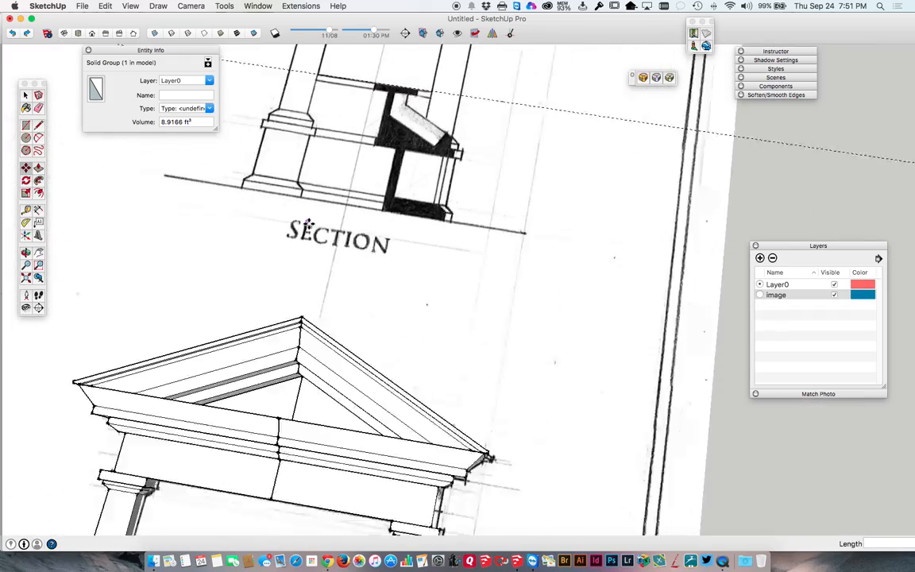
middle_click_drag(362, 176, 400, 269)
scroll(394, 271, "down", 4)
scroll(397, 255, "up", 2)
scroll(399, 256, "up", 2)
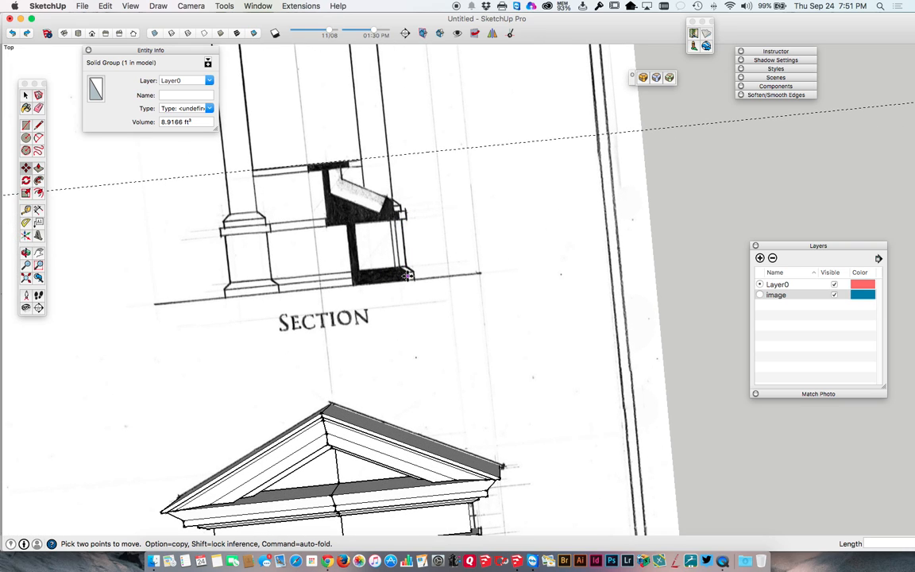
Move the bench about 7/8" farther toward the sheet, onto the lower edge of the column base's corner
scroll(406, 274, "down", 3)
middle_click_drag(402, 298, 428, 211)
scroll(250, 256, "up", 5)
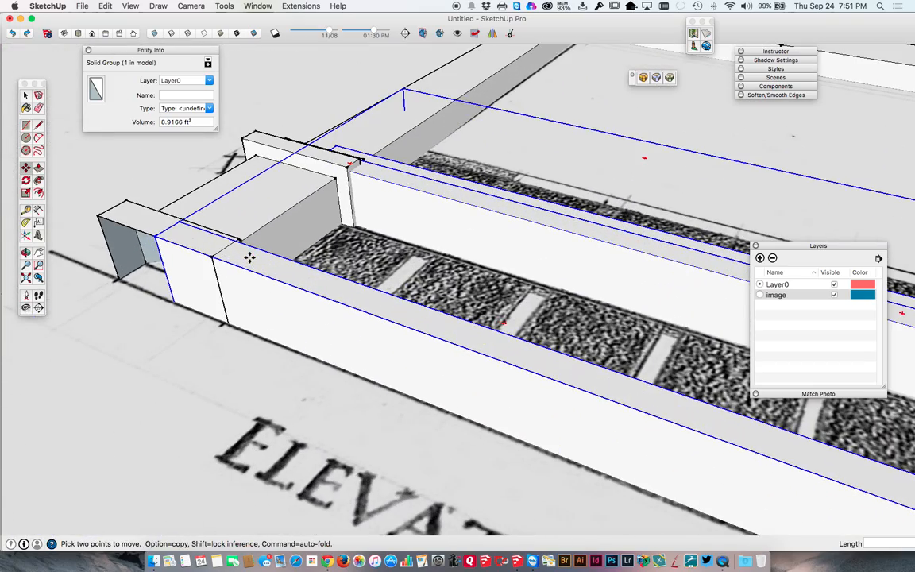
left_click(212, 258)
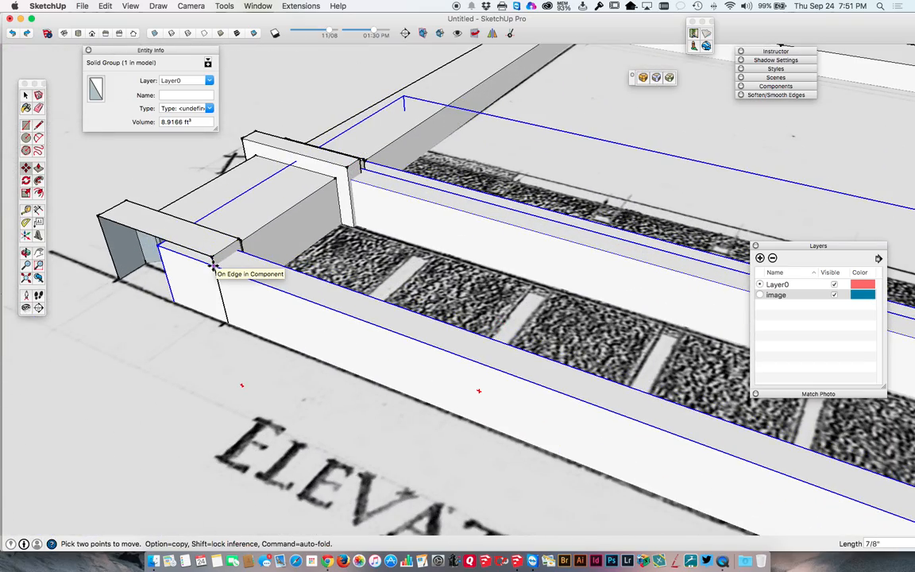
middle_click_drag(213, 266, 220, 425)
scroll(238, 345, "up", 3)
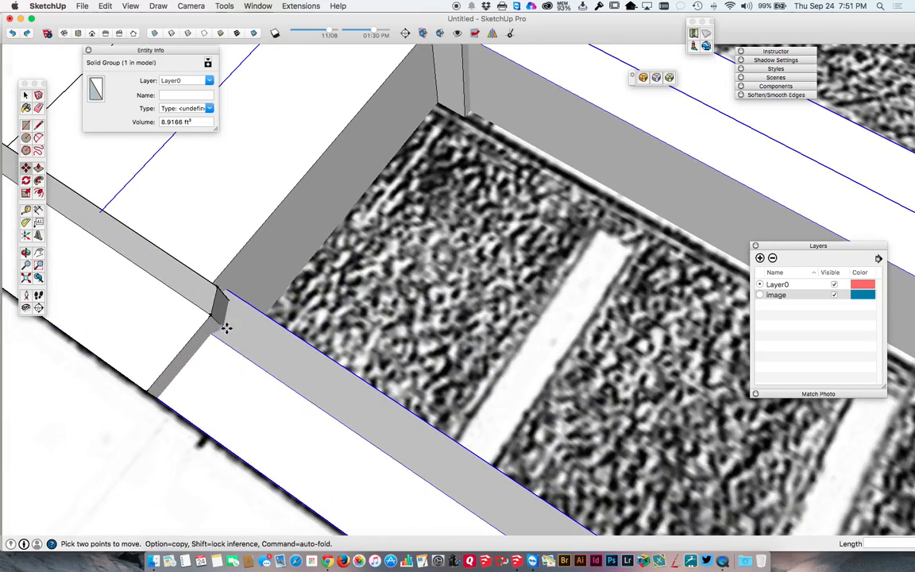
middle_click_drag(229, 301, 211, 359)
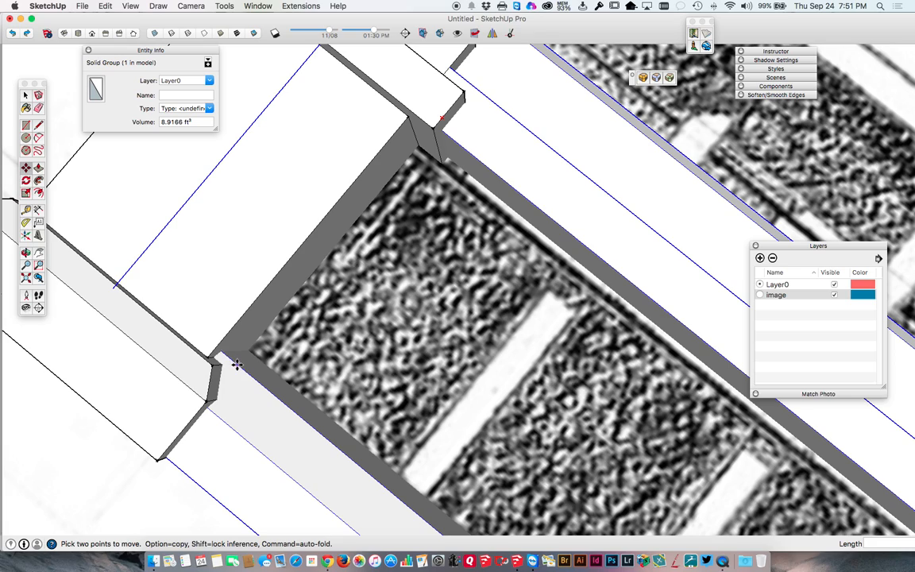
Open the bench group for editing and select the inner long face of its bottom board
key("space")
double_click(240, 370)
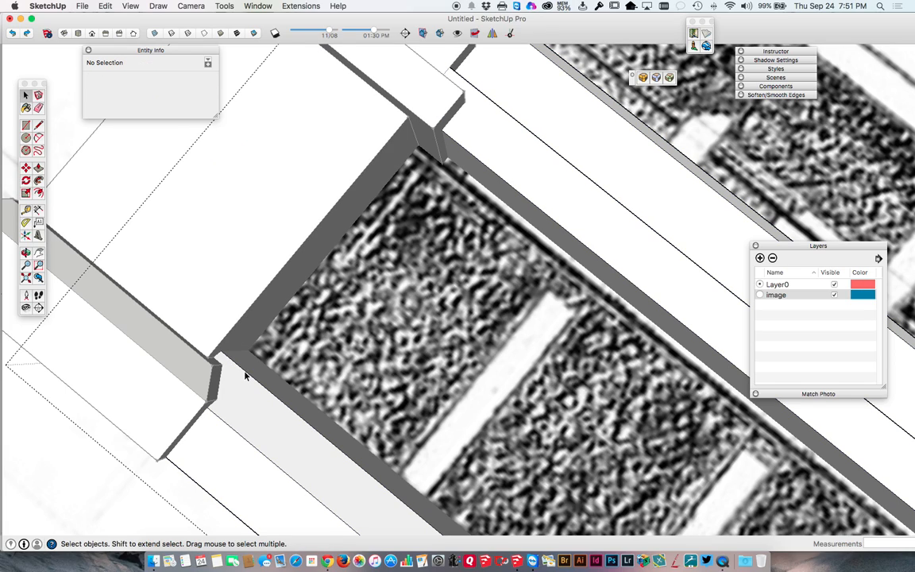
left_click(254, 380)
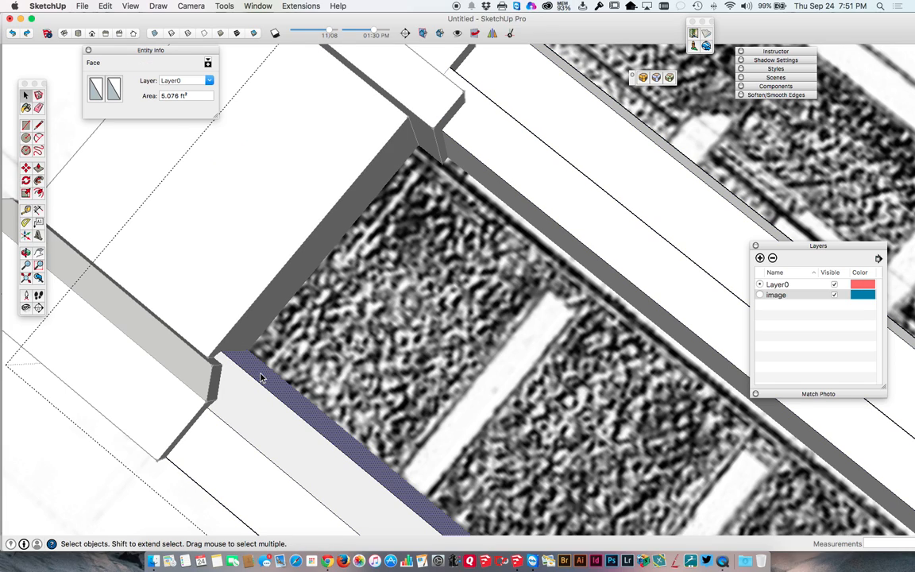
key("p")
left_click(251, 378)
key("Escape")
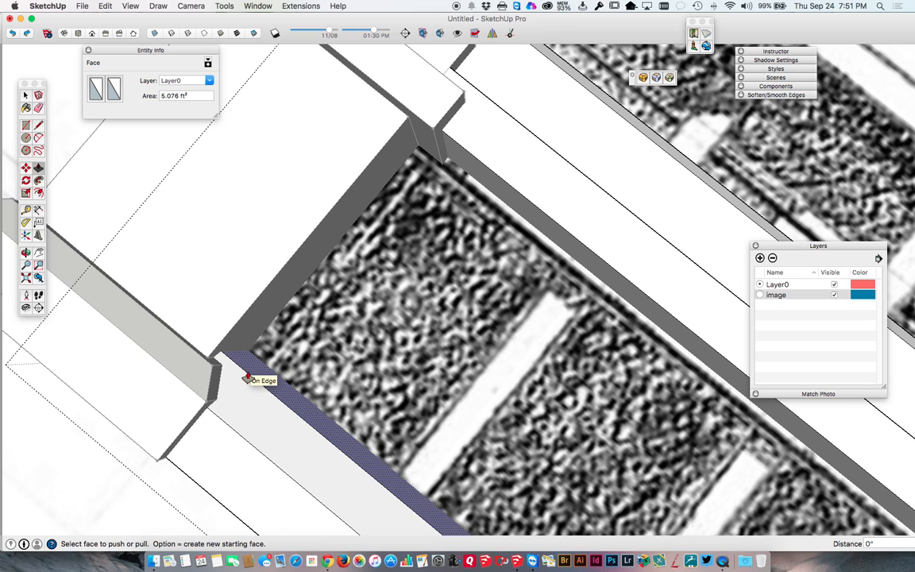
key("space")
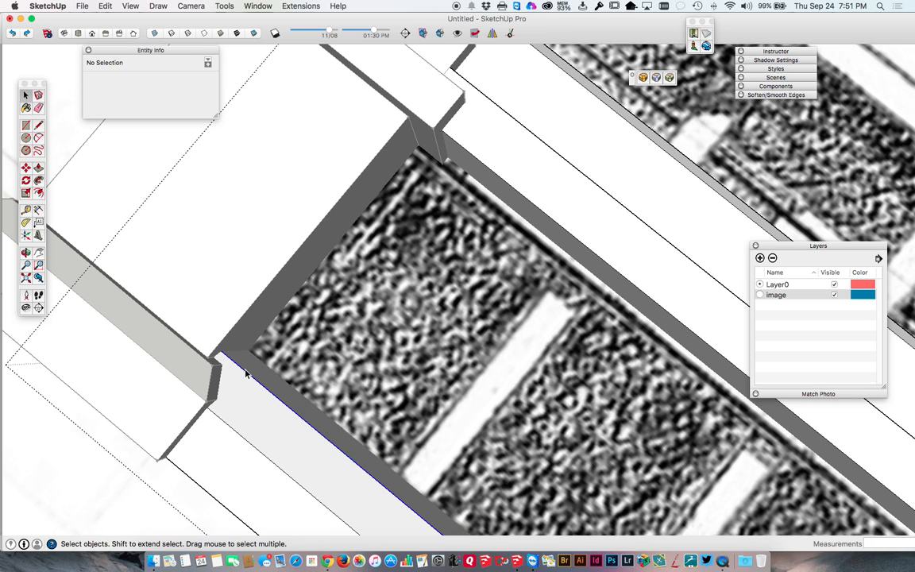
left_click(246, 373)
middle_click_drag(246, 373, 490, 252)
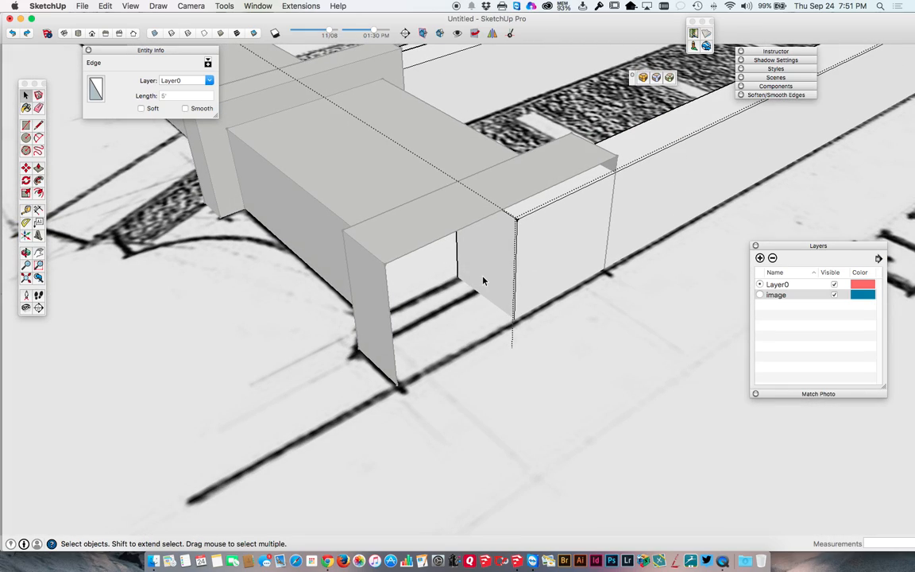
Push both end faces of the bench back with Push/Pull so they stop at the inner faces of the column bases
key("p")
left_click_drag(483, 278, 509, 157)
scroll(534, 294, "down", 5)
middle_click_drag(594, 242, 280, 345)
scroll(281, 345, "down", 6)
middle_click_drag(597, 402, 514, 275)
scroll(497, 334, "up", 4)
left_click(496, 332)
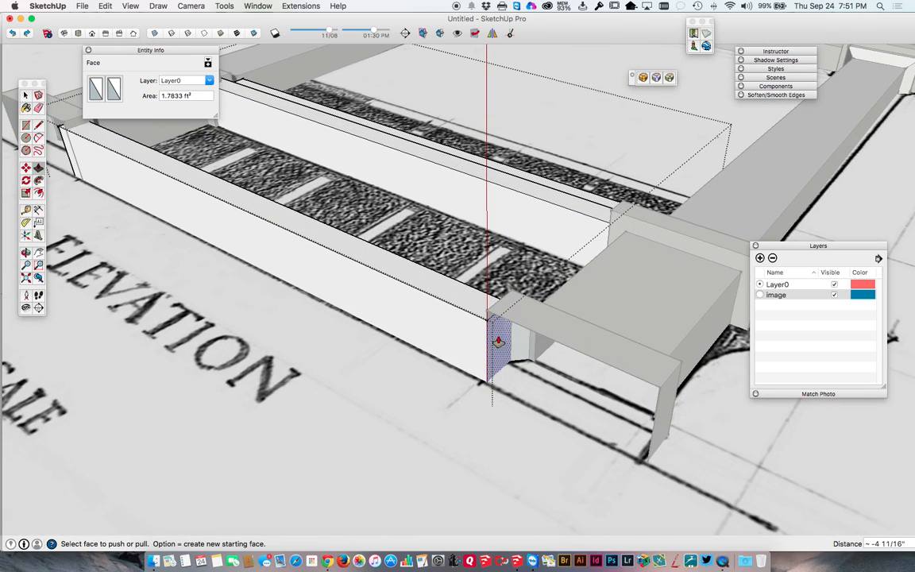
left_click(546, 304)
key("space")
Hide the image layer and inspect the bench between the columns from below and from the side
middle_click_drag(535, 347, 525, 535)
scroll(435, 354, "down", 6)
middle_click_drag(431, 344, 380, 307)
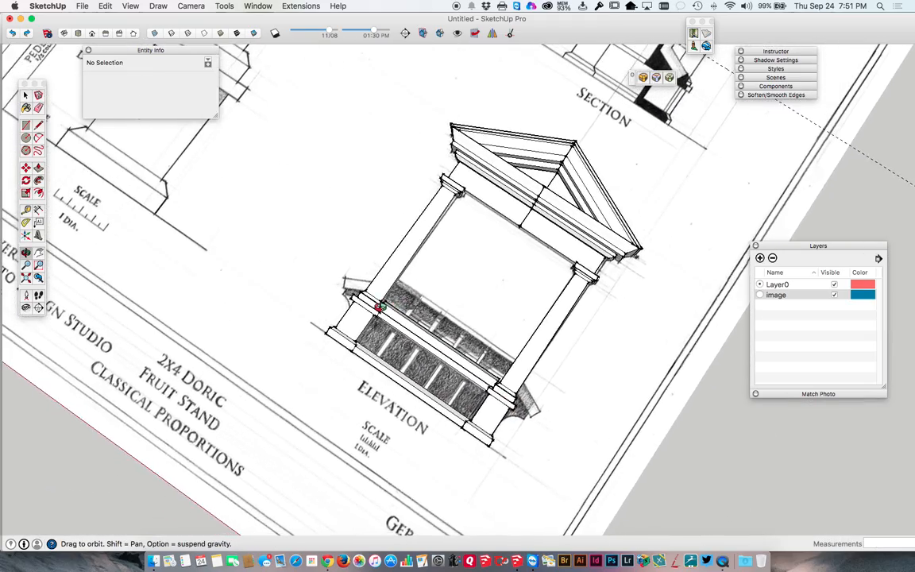
scroll(381, 310, "up", 3)
left_click(834, 295)
mouse_move(576, 341)
middle_mouse_down()
mouse_move(492, 354)
mouse_move(429, 274)
mouse_move(357, 232)
mouse_move(317, 179)
mouse_move(321, 151)
mouse_move(364, 126)
mouse_move(421, 215)
mouse_move(435, 263)
mouse_move(586, 392)
mouse_move(803, 355)
mouse_move(908, 264)
middle_mouse_up()
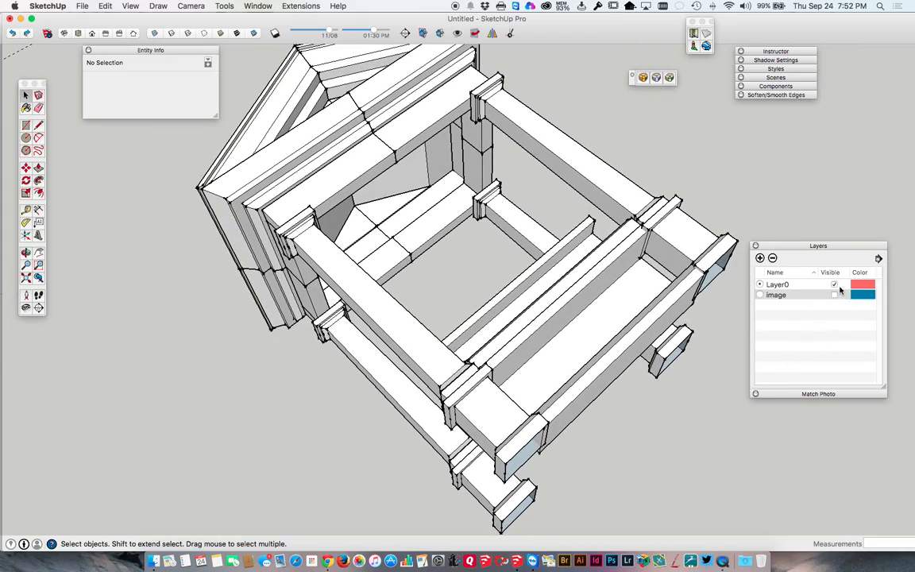
middle_click_drag(589, 274, 605, 144)
scroll(466, 301, "down", 5)
middle_click_drag(513, 296, 100, 357)
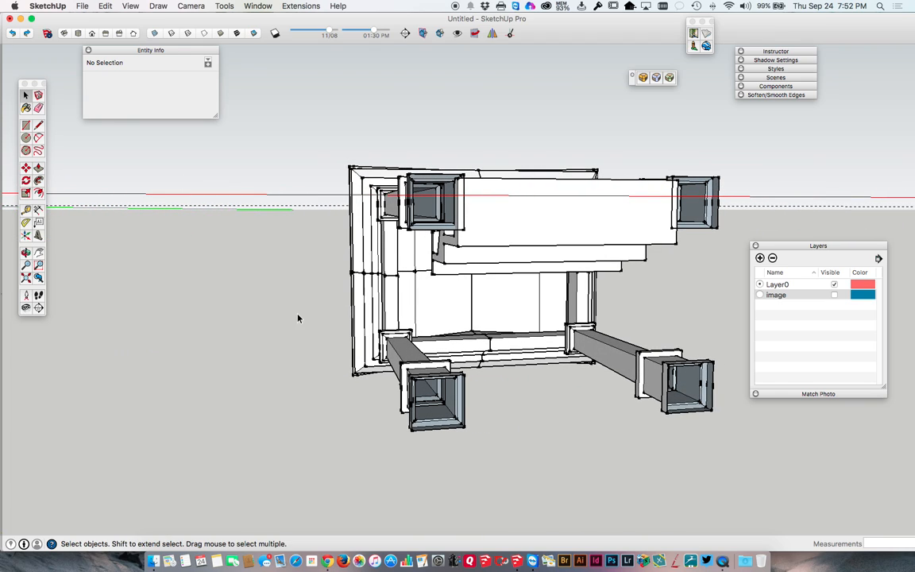
middle_click_drag(329, 265, 597, 262)
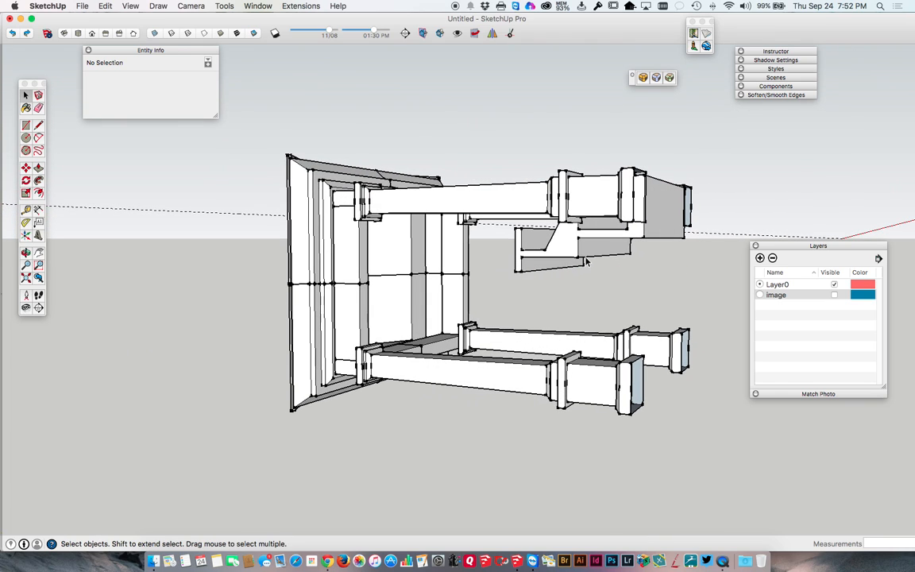
Open the bench group, copy its end profile face together with the bounding edges, and leave the group
double_click(563, 252)
left_click(563, 252)
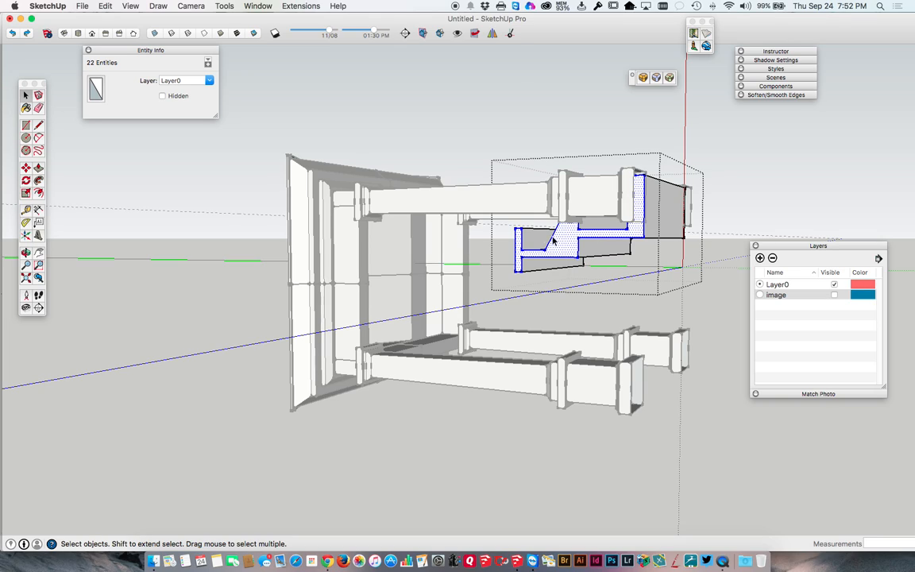
key("Escape")
Delete the bench group and paste the copied bench profile in place
middle_click_drag(628, 247, 554, 252)
left_click(554, 252)
key("Delete")
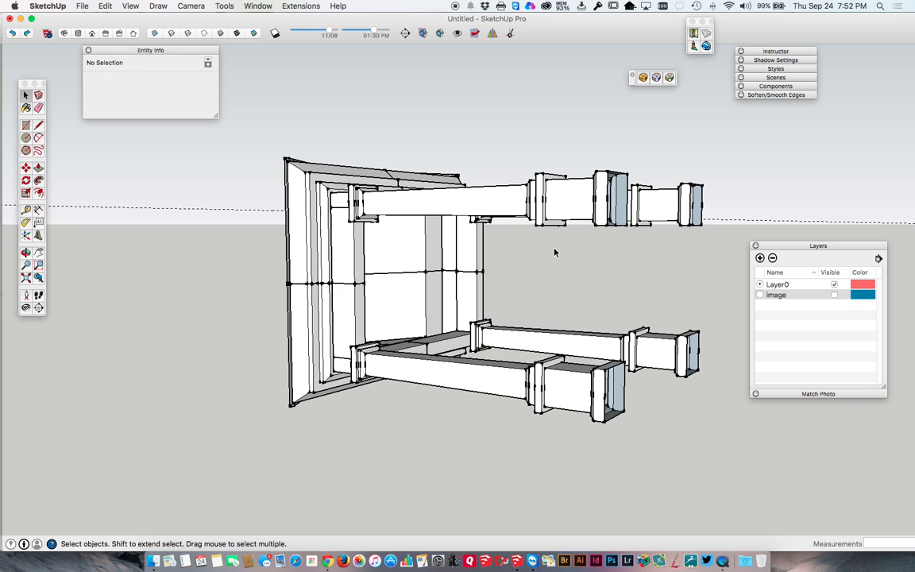
left_click(104, 8)
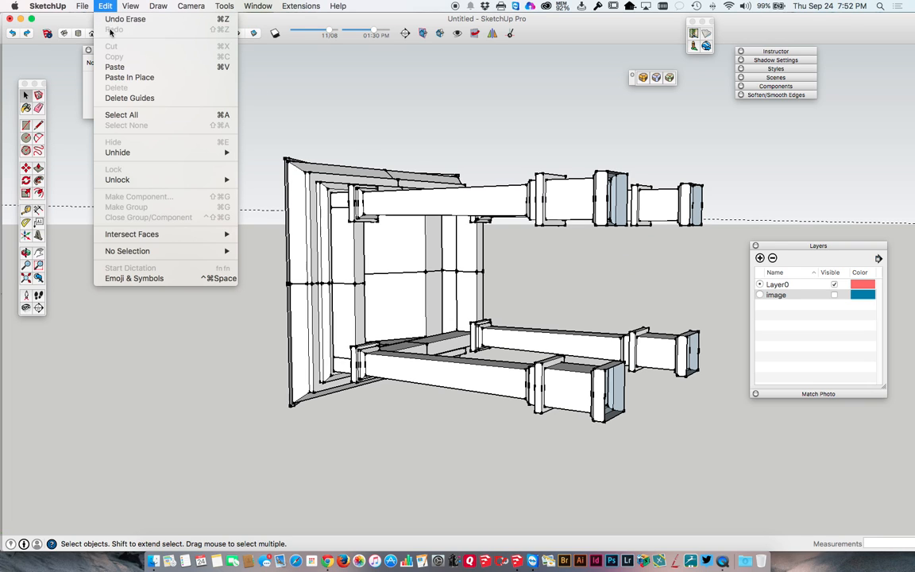
left_click(122, 75)
Move the pasted bench profile lengthwise away from the column into the opening between the two columns
middle_click_drag(578, 276, 343, 249)
key("m")
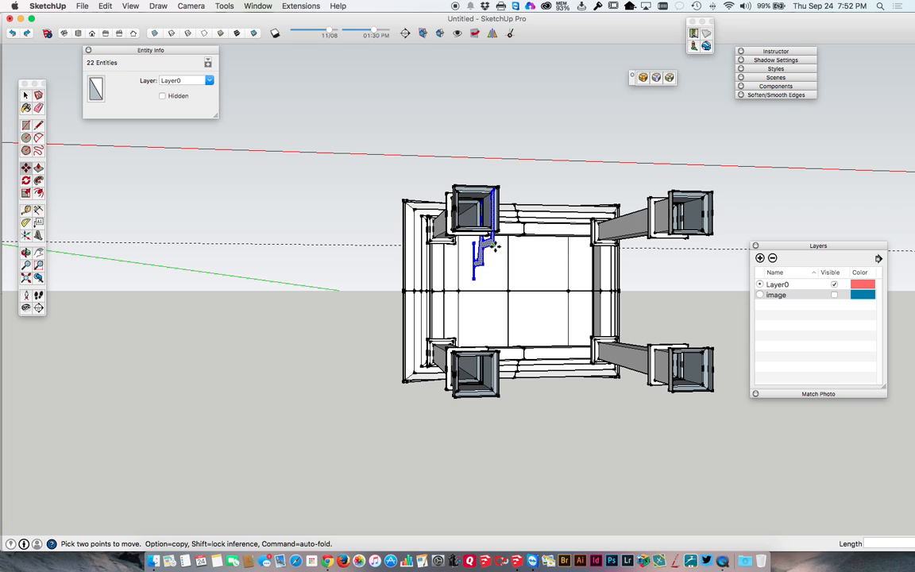
key("shift")
middle_click_drag(567, 209, 369, 5)
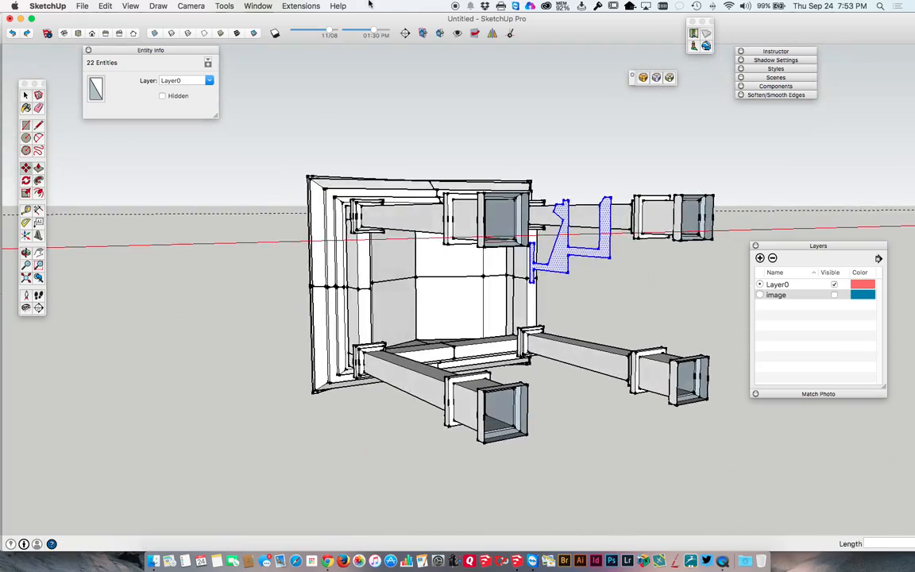
Draw line edges between the corners of the column bases on three sides and delete the path edges beyond the bench profile
left_click(26, 125)
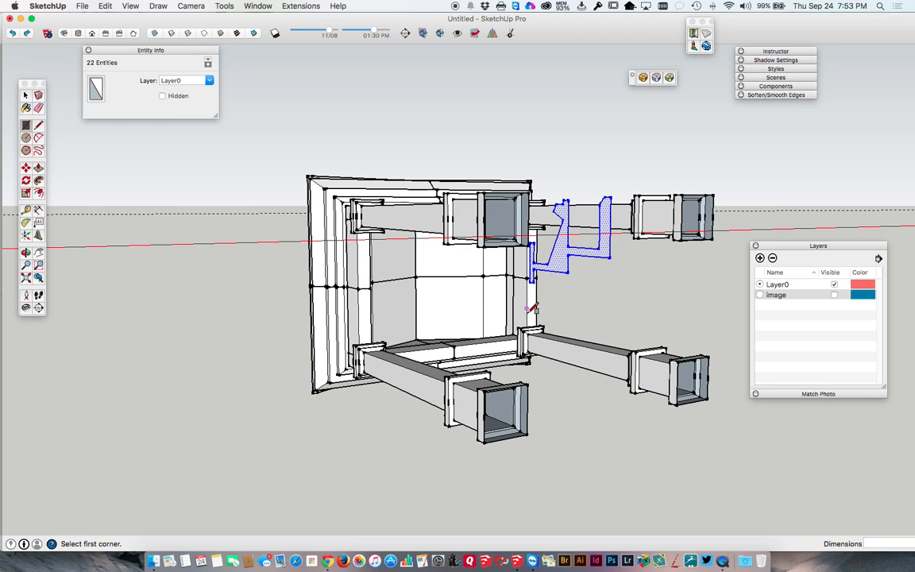
left_click(526, 385)
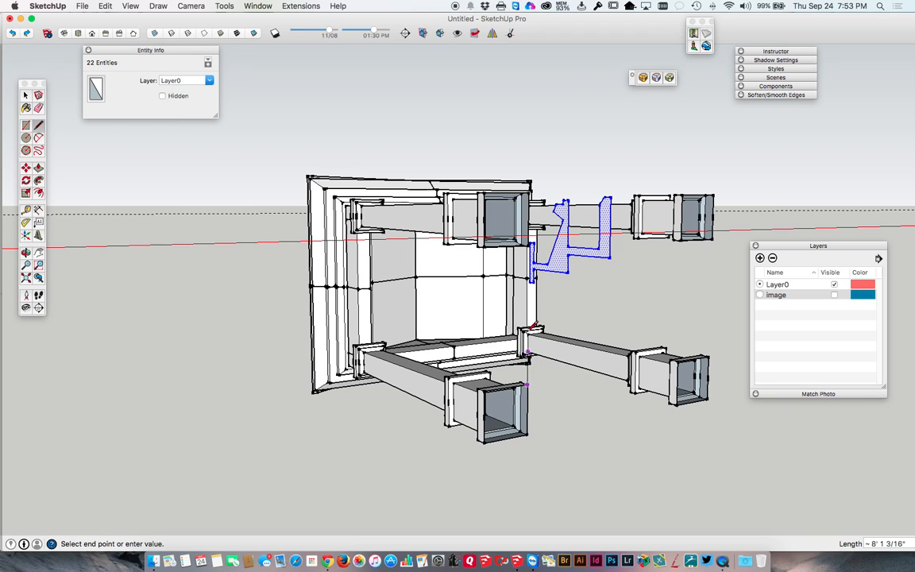
middle_click_drag(534, 237, 414, 213)
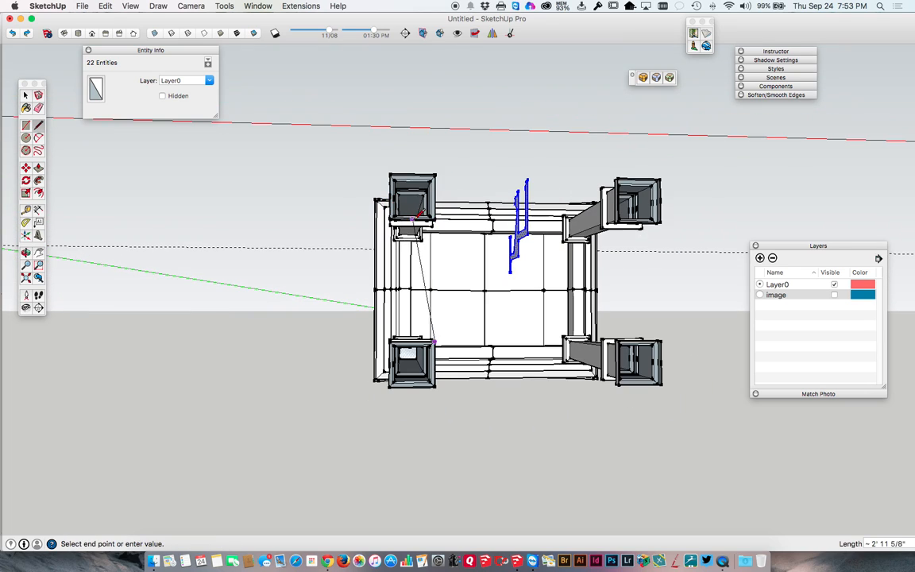
left_click(435, 219)
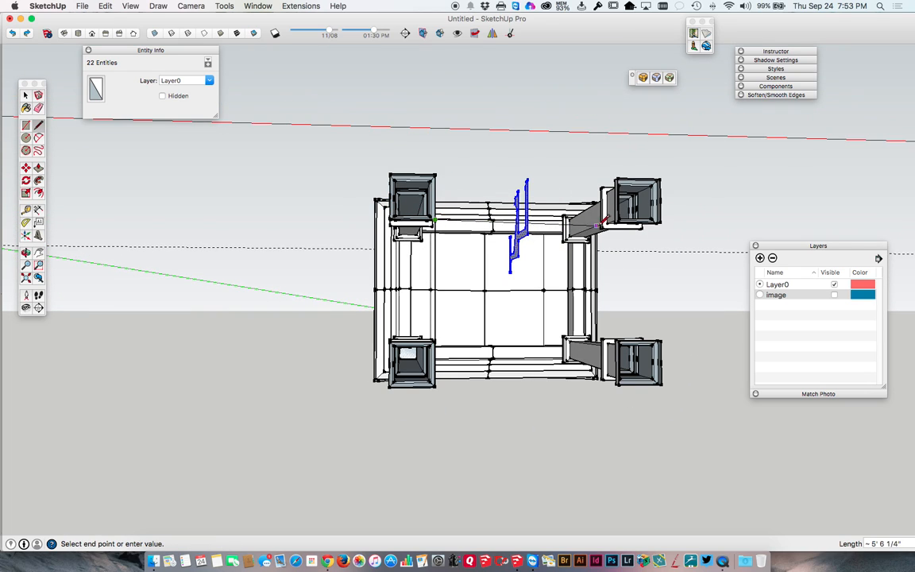
left_click(621, 217)
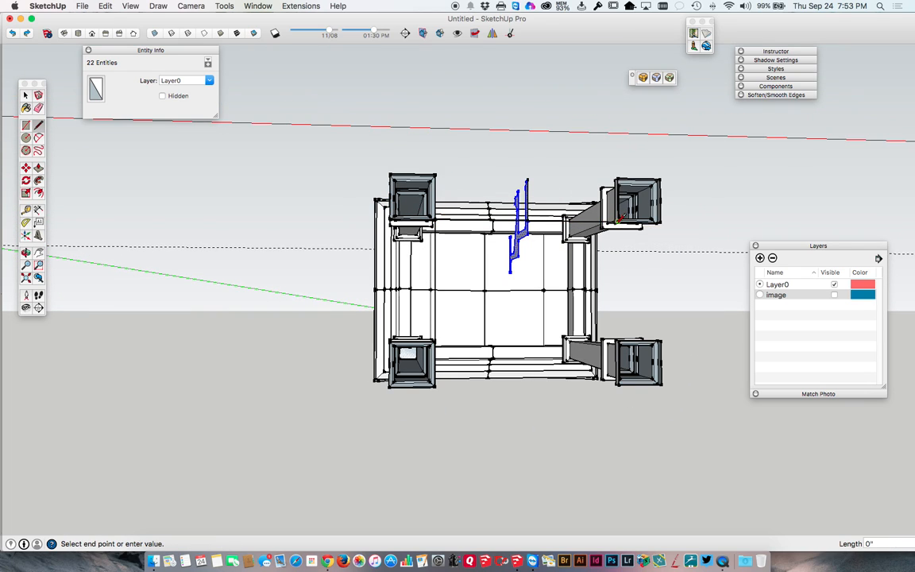
left_click(618, 339)
key("space")
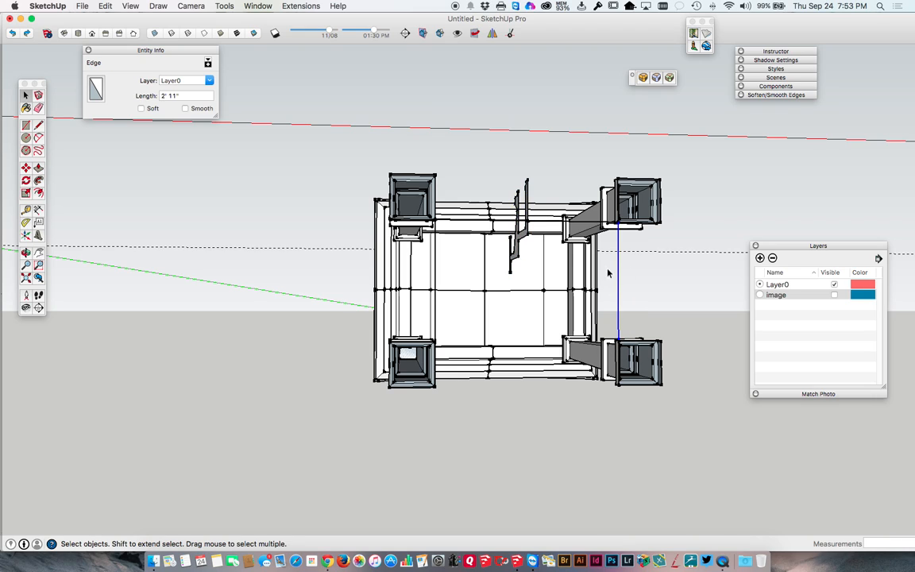
middle_click_drag(467, 183, 498, 306)
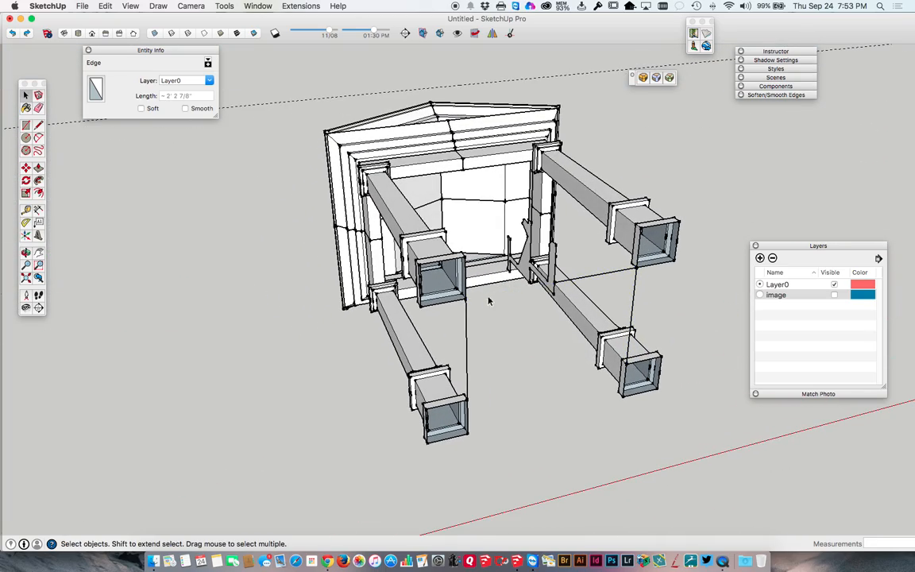
left_click(491, 298)
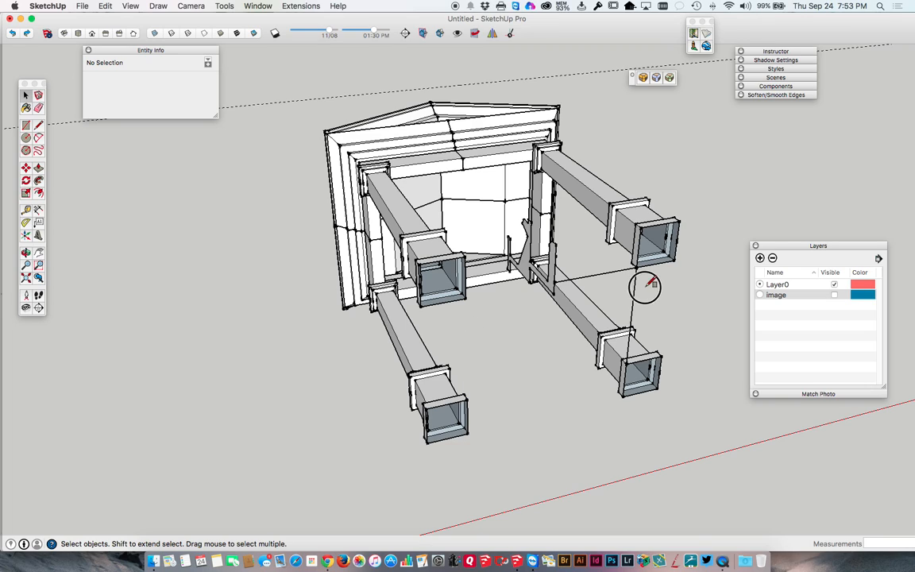
Sweep the bench profile with Follow Me along the remaining path edges around the column base
left_click(610, 277)
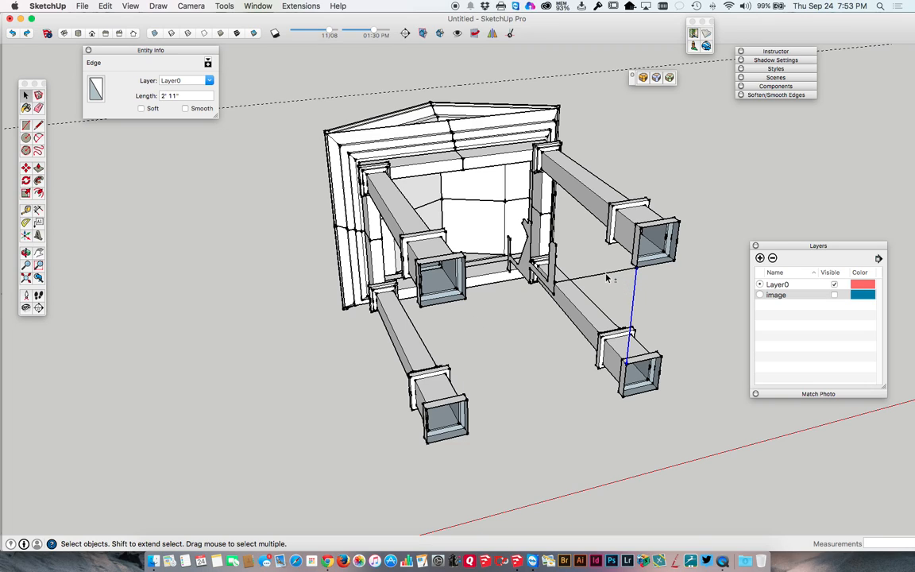
left_click(38, 180)
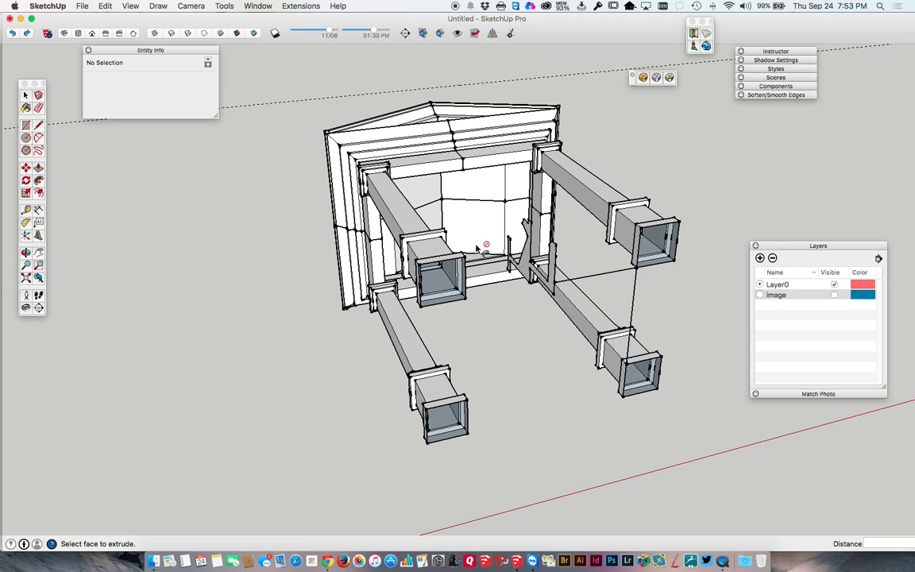
left_click(527, 270)
left_click(531, 275)
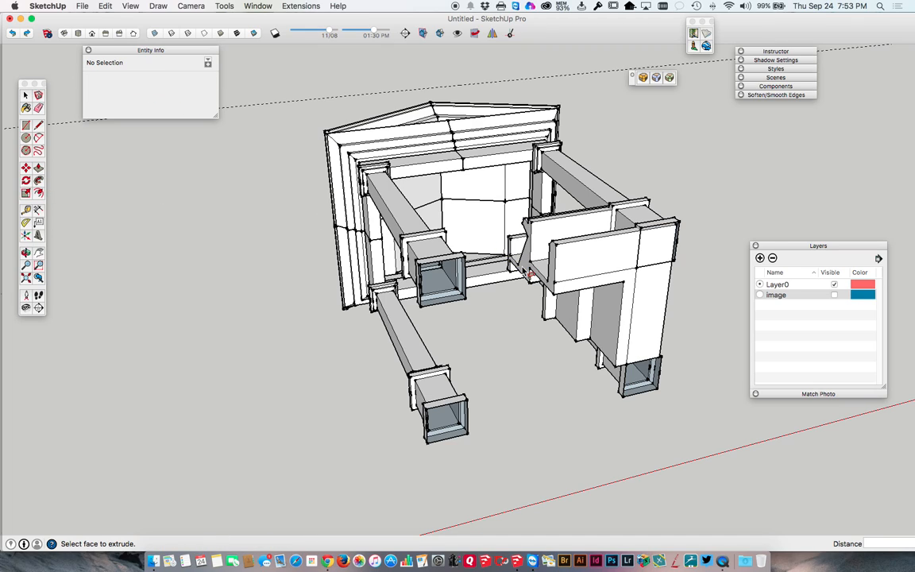
Select the whole swept bench geometry and make it a component, replacing the selection
middle_click_drag(590, 268, 452, 505)
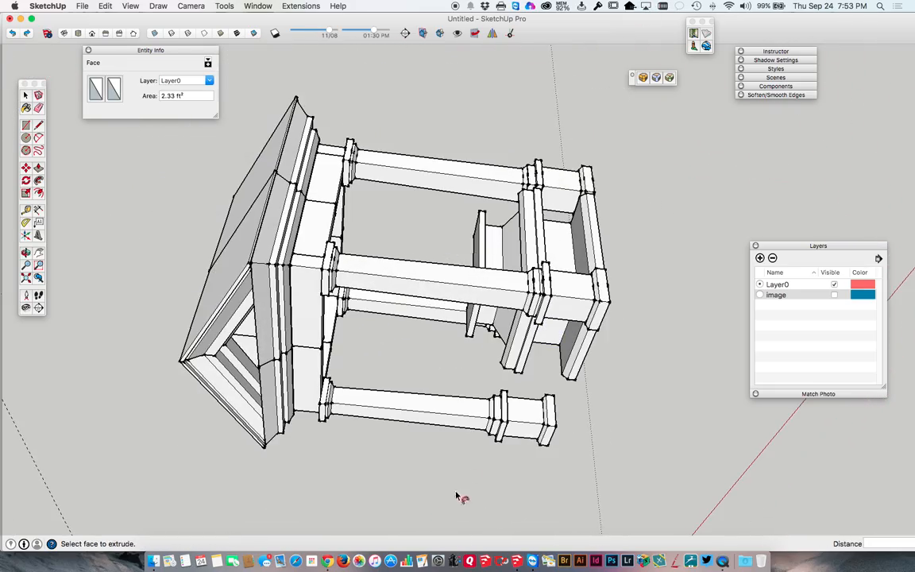
middle_click_drag(561, 227, 632, 77)
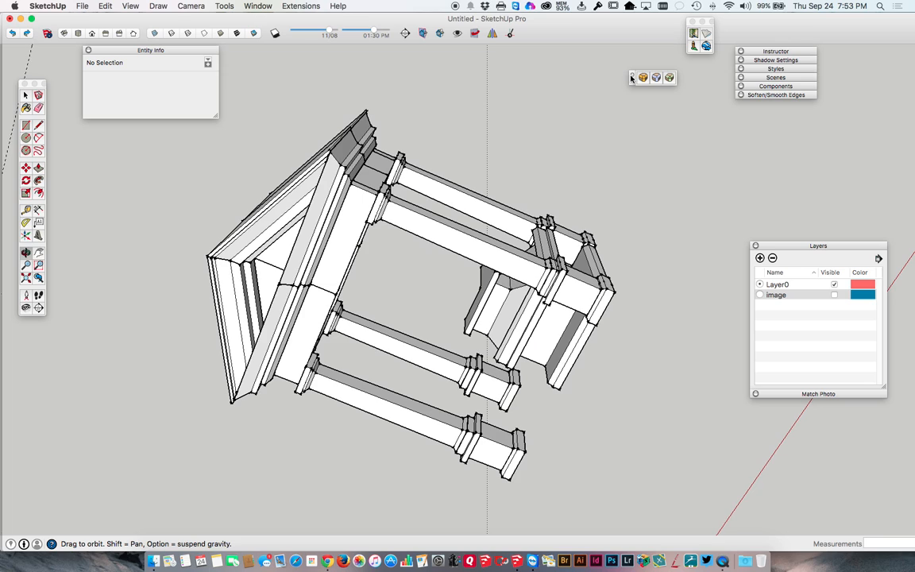
middle_click_drag(544, 294, 551, 174)
key("space")
left_click(517, 275)
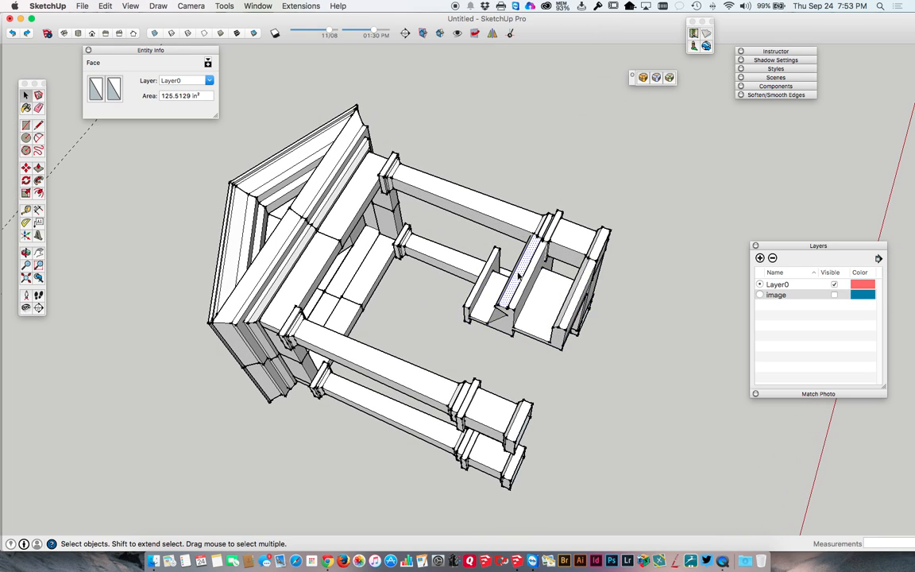
right_click(518, 274)
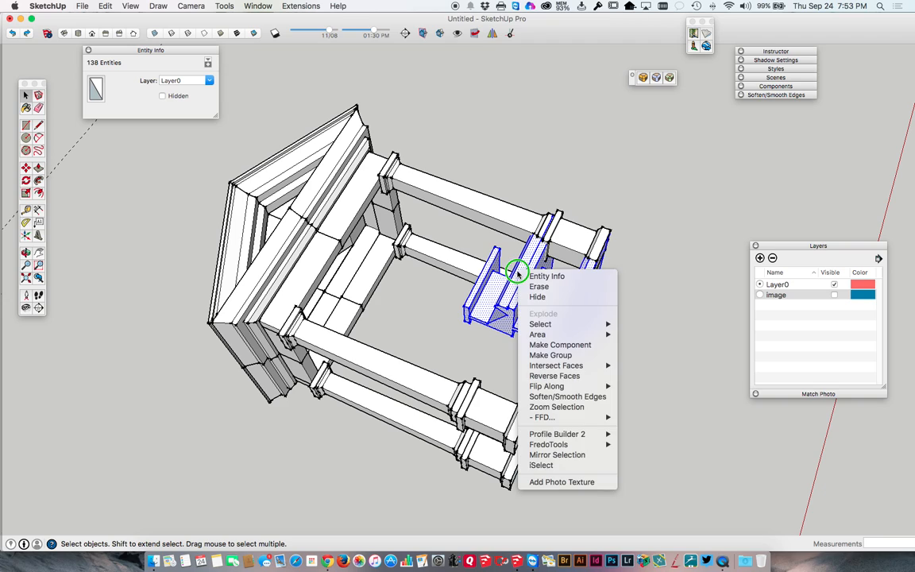
left_click(556, 344)
left_click(565, 246)
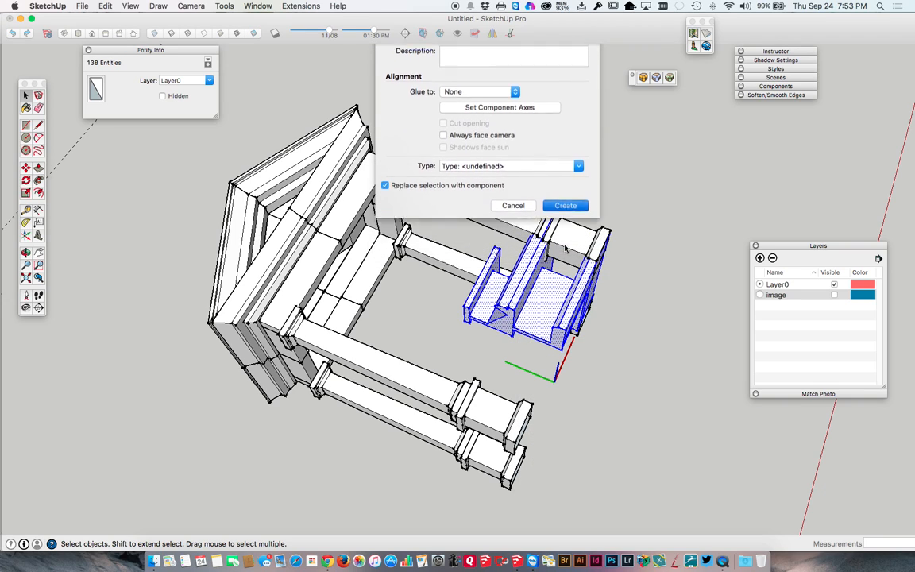
Mirror the half-bench component across the plane of its open end, keeping the original
key("m")
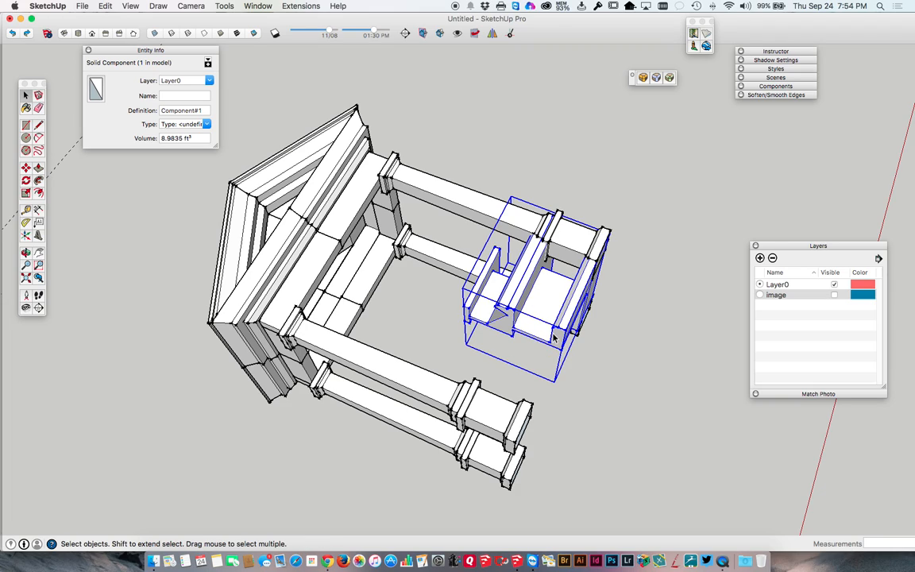
left_click(493, 34)
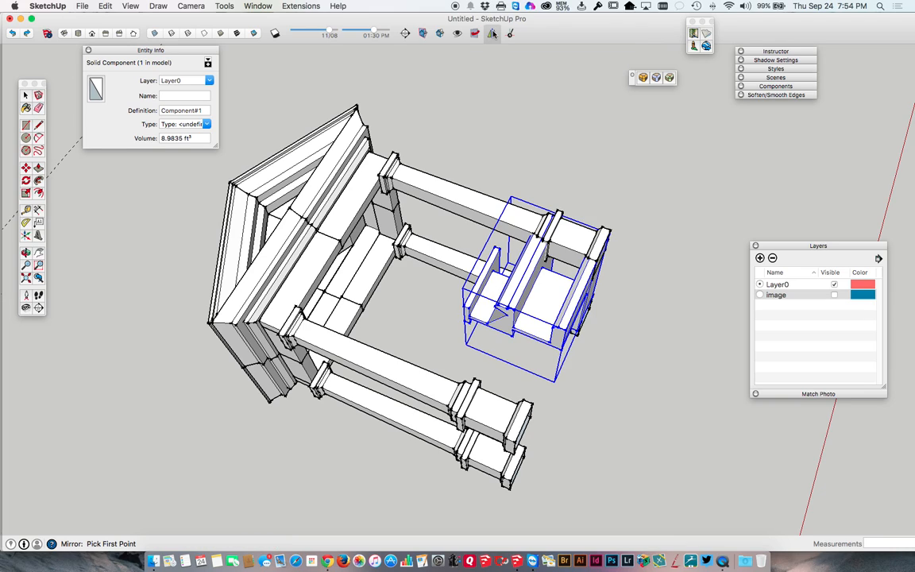
left_click(467, 308)
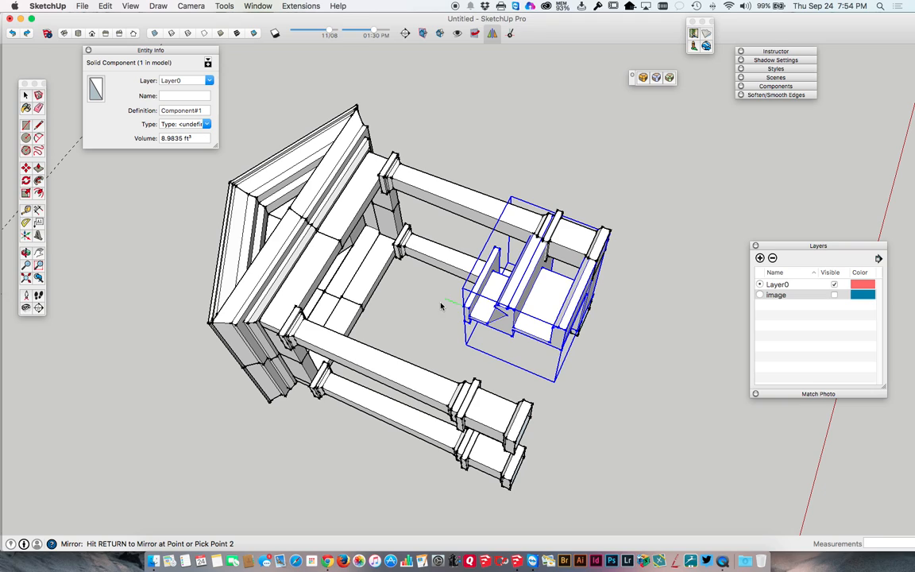
left_click(426, 222)
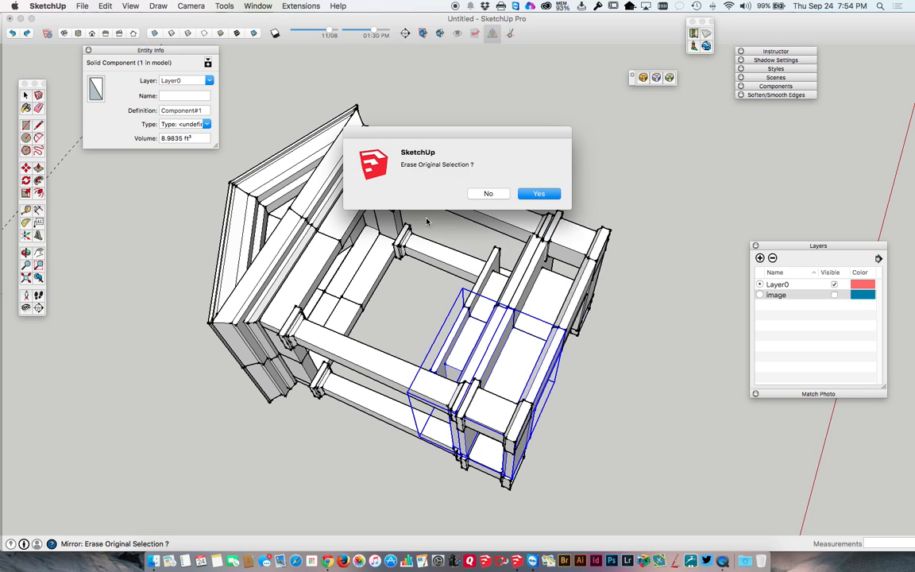
left_click(487, 193)
Try to move one bench half outward along the bench's length, away from the centre joint
mouse_move(496, 278)
middle_mouse_down()
mouse_move(474, 286)
mouse_move(261, 220)
mouse_move(608, 76)
mouse_move(608, 122)
mouse_move(430, 320)
mouse_move(414, 441)
mouse_move(383, 418)
mouse_move(376, 397)
mouse_move(331, 440)
mouse_move(300, 440)
mouse_move(288, 424)
mouse_move(265, 425)
mouse_move(263, 434)
mouse_move(500, 398)
mouse_move(524, 331)
mouse_move(612, 310)
mouse_move(658, 235)
mouse_move(632, 249)
middle_mouse_up()
scroll(460, 350, "up", 4)
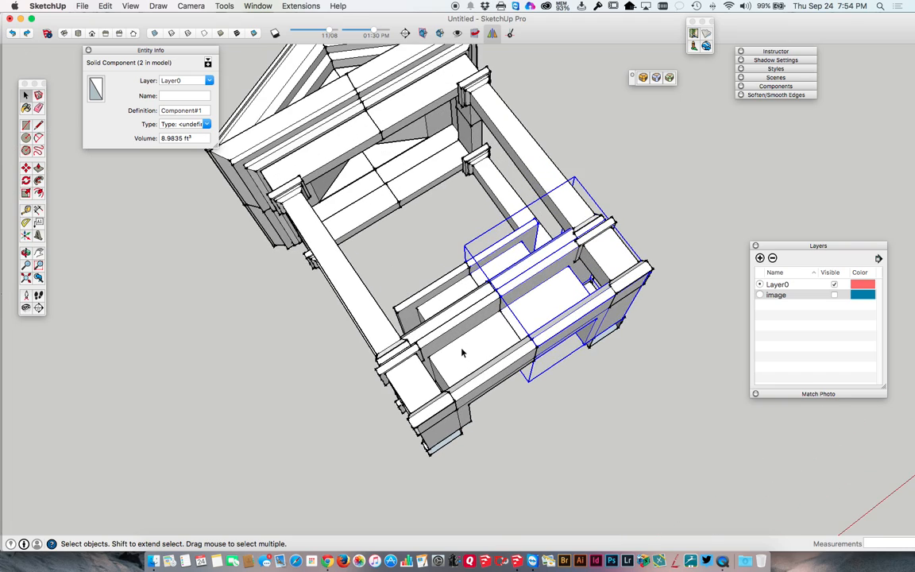
middle_click_drag(488, 319, 449, 409)
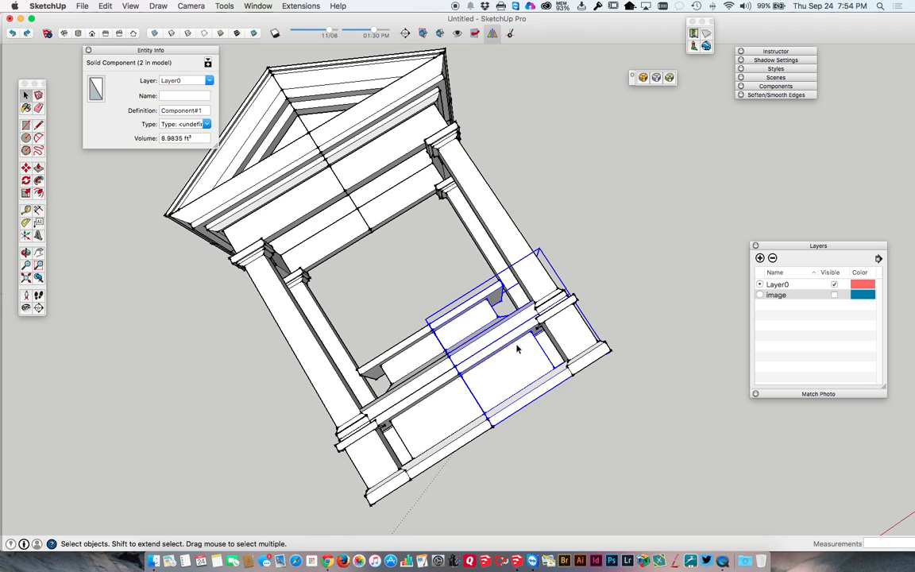
key("m")
left_click(548, 361)
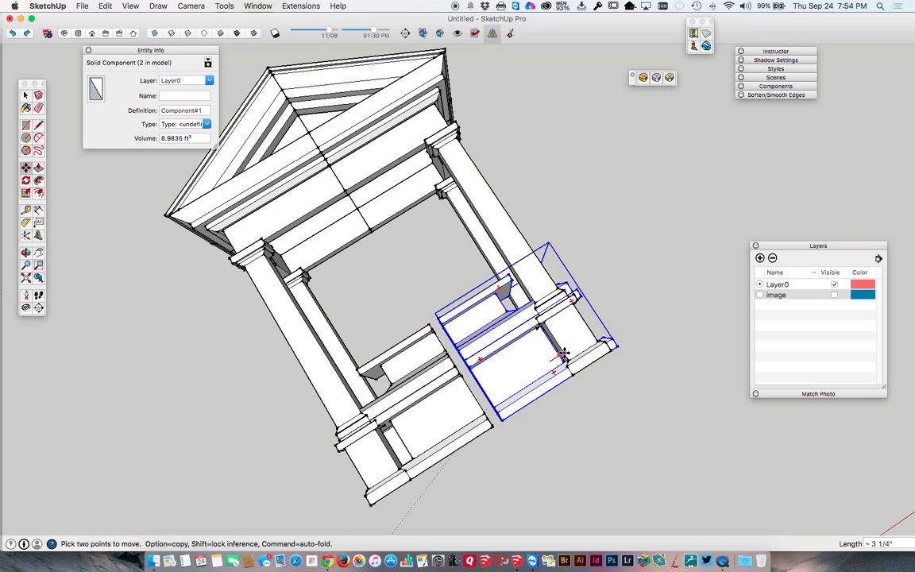
left_click(567, 360)
key("space")
middle_click_drag(565, 320, 521, 357)
scroll(520, 358, "down", 5)
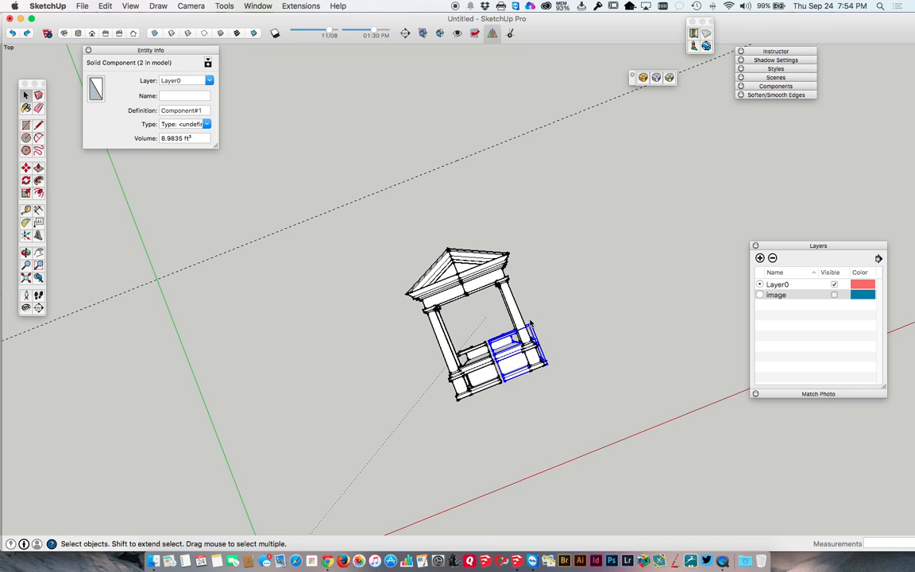
Compare the bench with the elevation drawing on the image layer, and undo the bench half's move
left_click(834, 294)
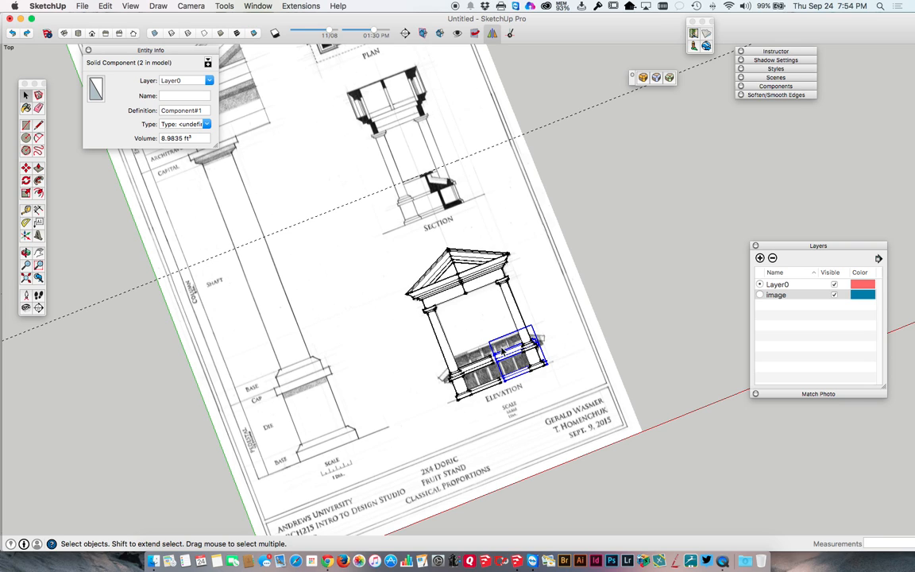
scroll(502, 350, "up", 3)
scroll(502, 350, "down", 3)
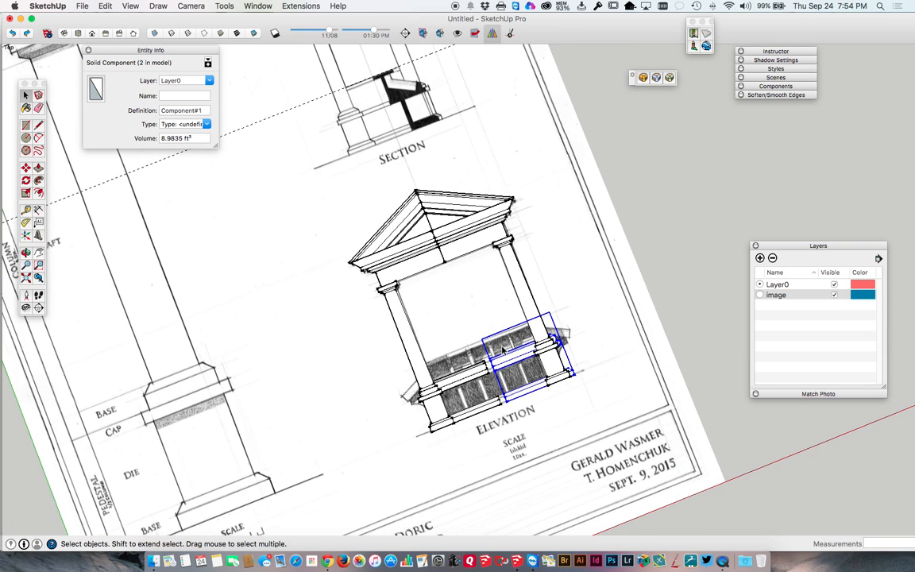
scroll(502, 350, "up", 2)
key("super+z")
key("super+z")
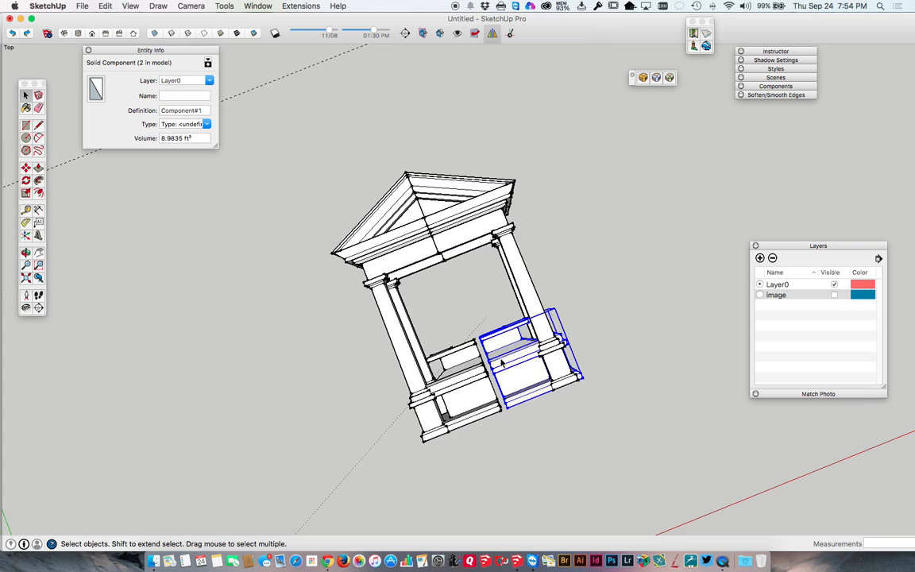
left_click(567, 282)
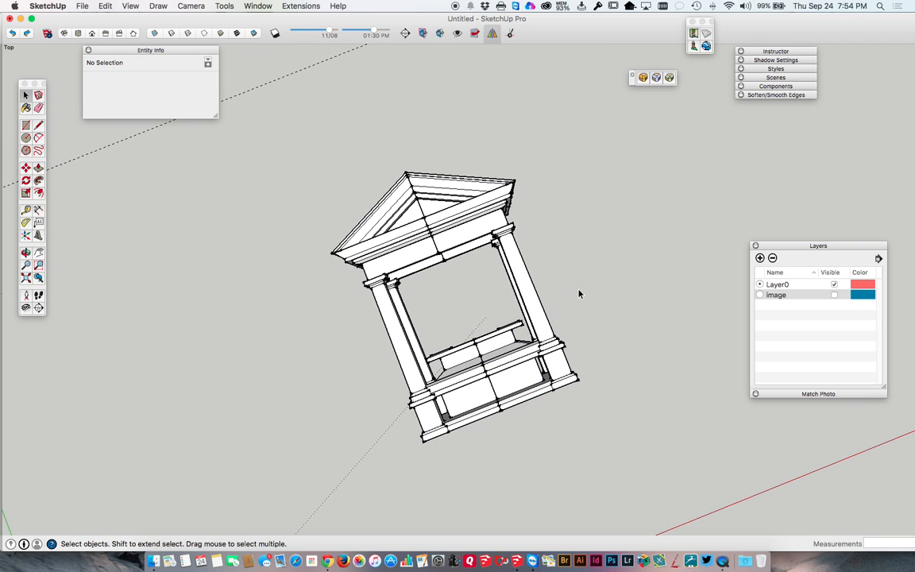
Show the image layer to check the temple against the elevation drawing, and hide the layer again
left_click(834, 295)
middle_click_drag(575, 363, 334, 270)
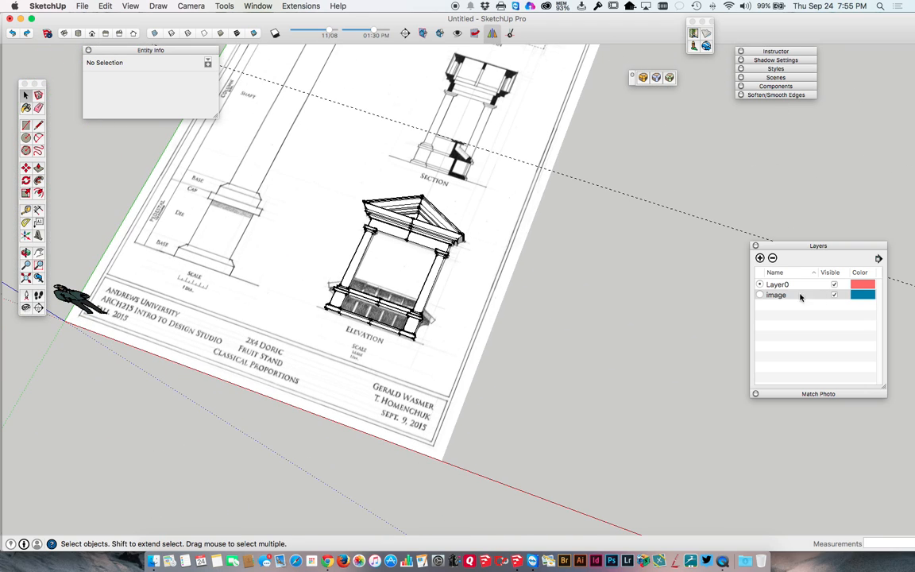
left_click(833, 295)
Select all the temple's components and combine them into one group
left_click_drag(279, 158, 470, 360)
right_click(423, 238)
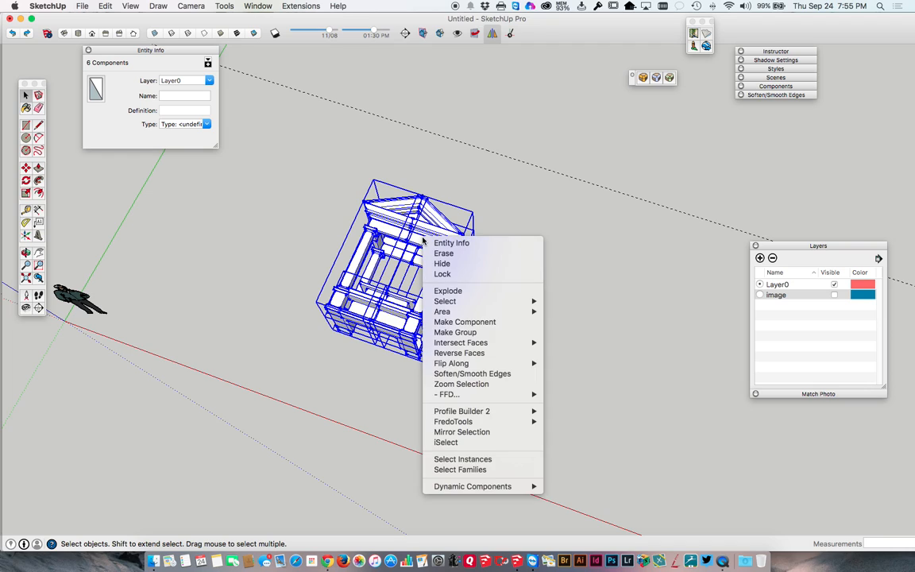
left_click(455, 332)
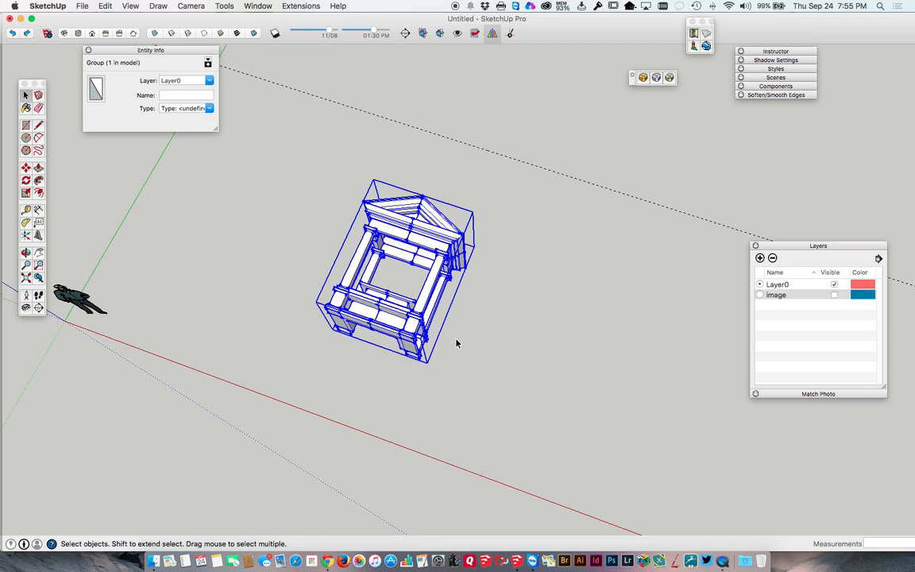
Rotate the temple group 90 degrees about the red axis at its base corner to stand it upright
key("q")
left_click_drag(421, 359, 481, 372)
left_click(508, 239)
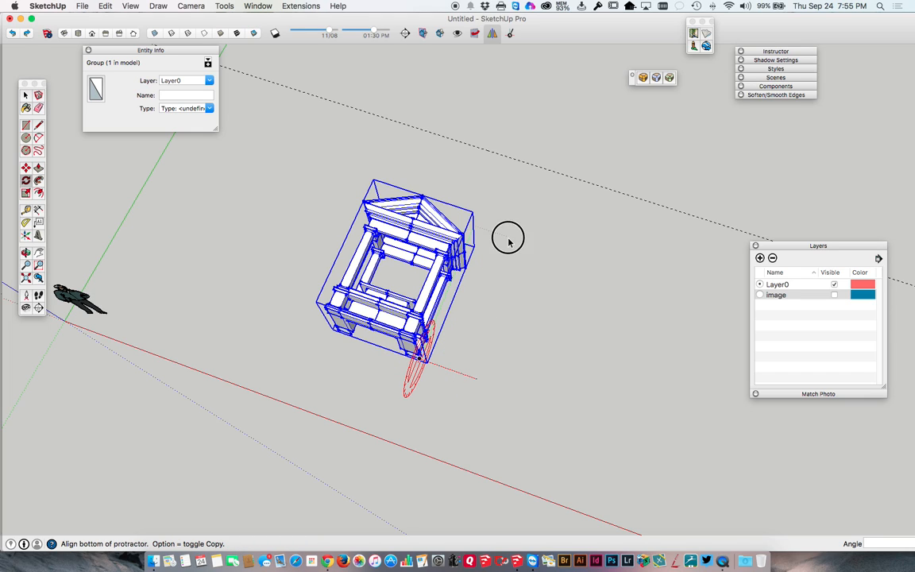
type("9")
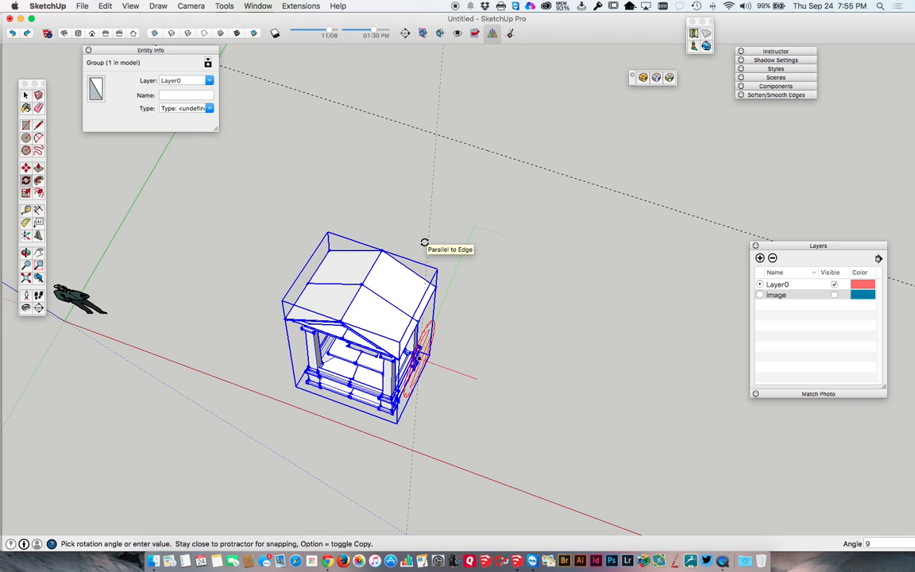
type("0")
key("Return")
Move the upright temple group from its front base corner to the origin
middle_click_drag(389, 292, 550, 93)
middle_click_drag(389, 399, 573, 288, "shift")
key("m")
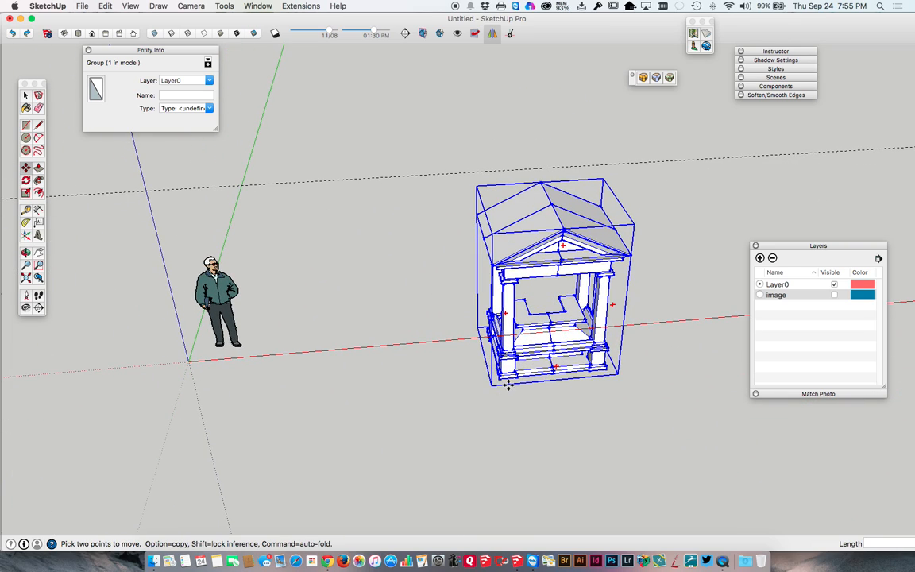
left_click(498, 379)
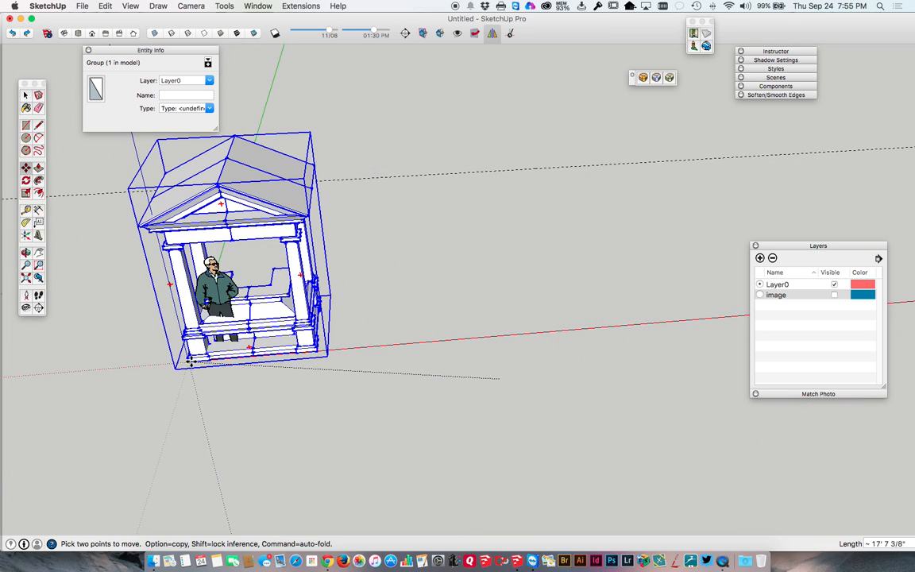
left_click(191, 364)
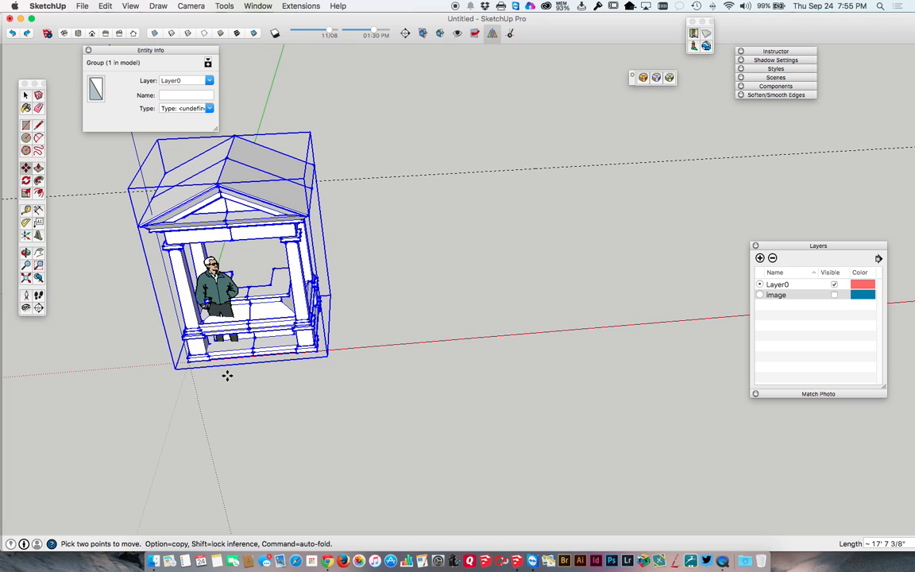
Move the Steve figure out of the temple to stand beside its front corner
key("space")
left_click(203, 270)
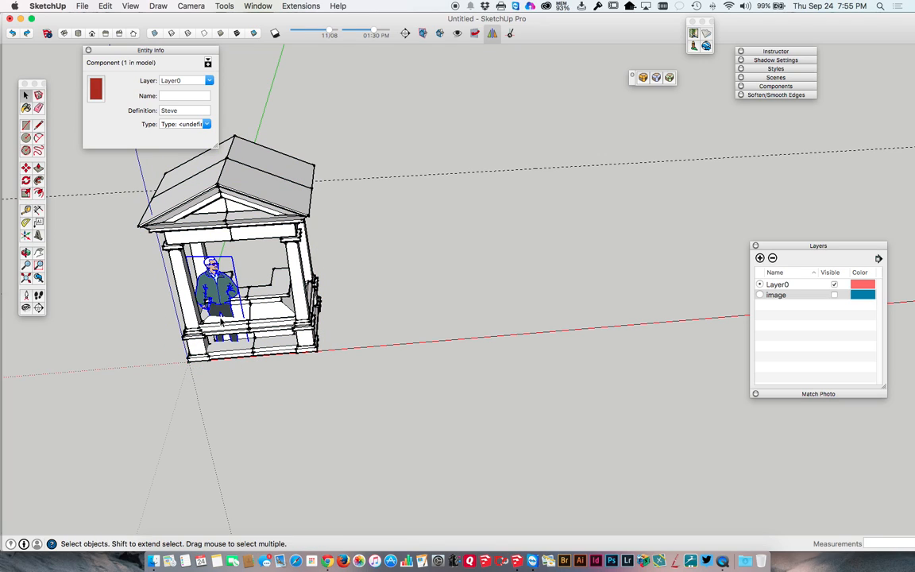
key("m")
left_click(264, 376)
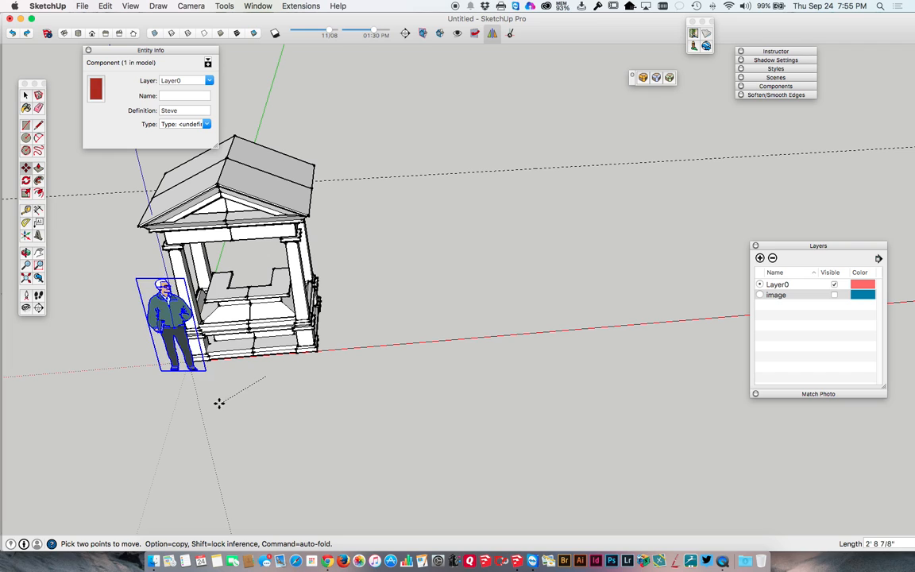
left_click(195, 423)
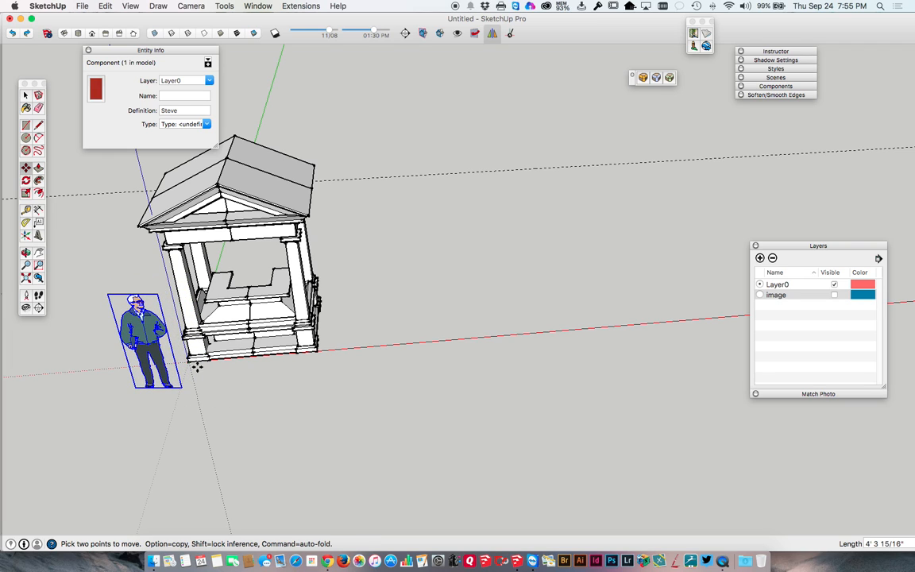
scroll(189, 359, "up", 1)
middle_click_drag(189, 360, 367, 355, "shift")
scroll(366, 355, "down", 1)
middle_click_drag(385, 299, 284, 259)
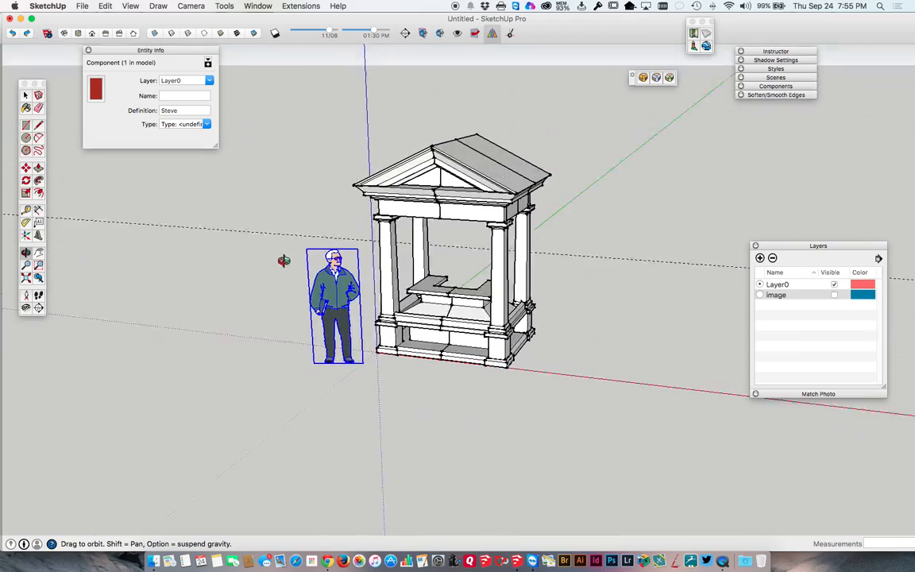
Compare isometric views of the temple from different sides in perspective
left_click_drag(137, 49, 108, 80)
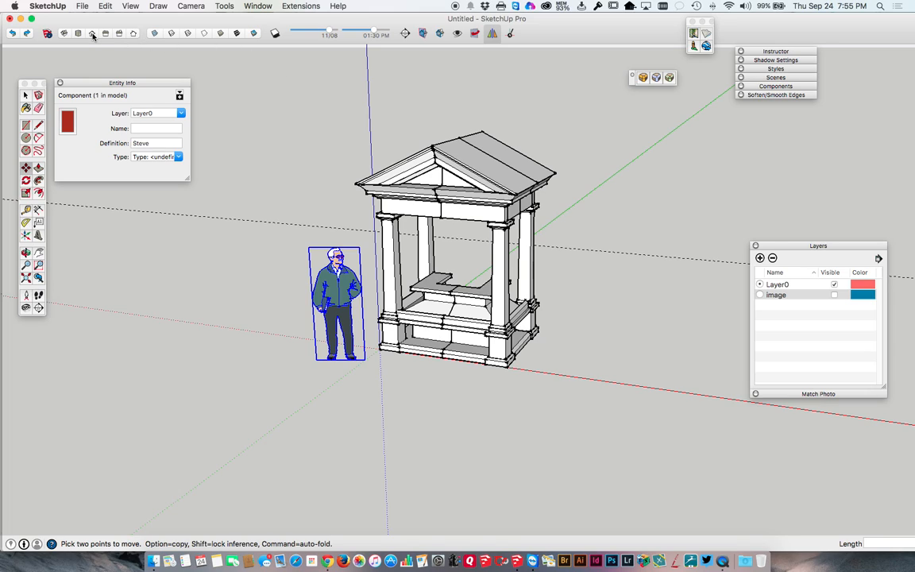
left_click(64, 34)
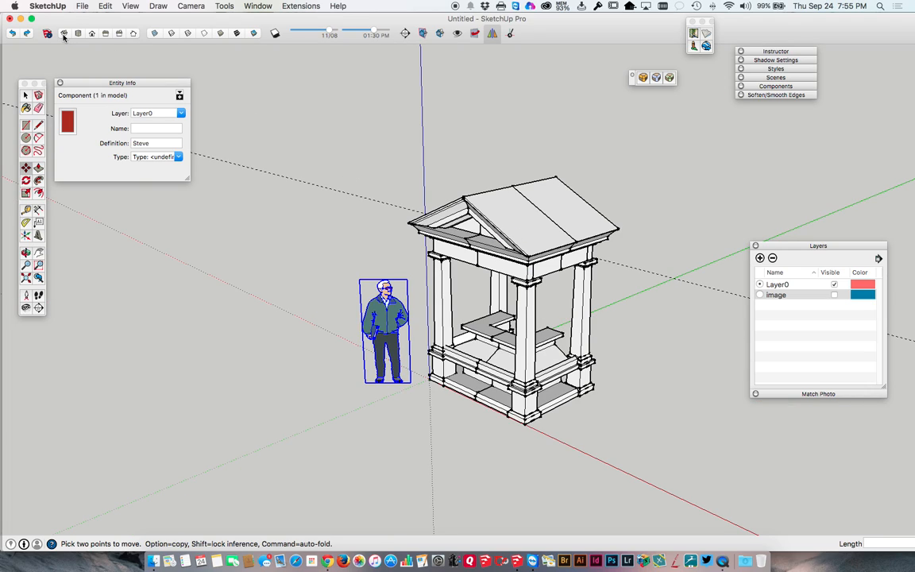
middle_click_drag(479, 313, 674, 296)
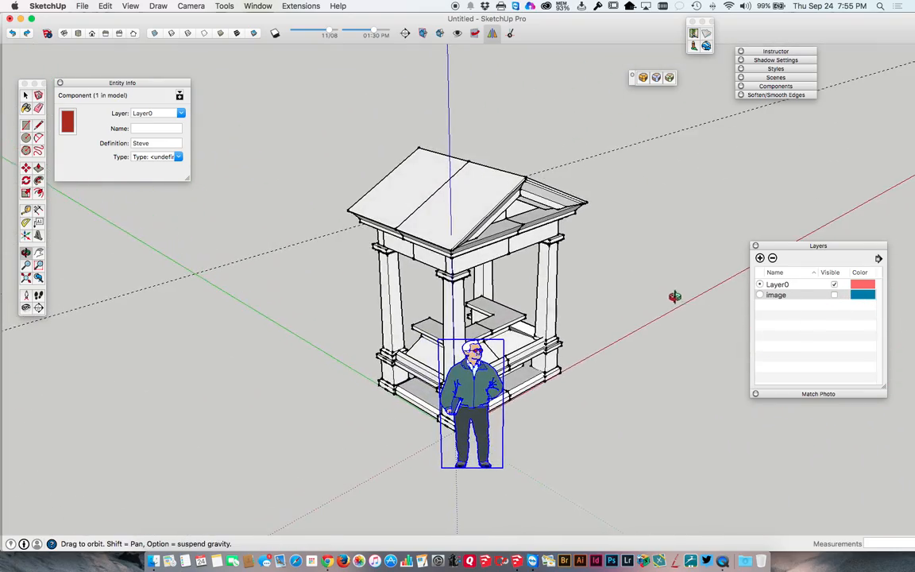
left_click(64, 33)
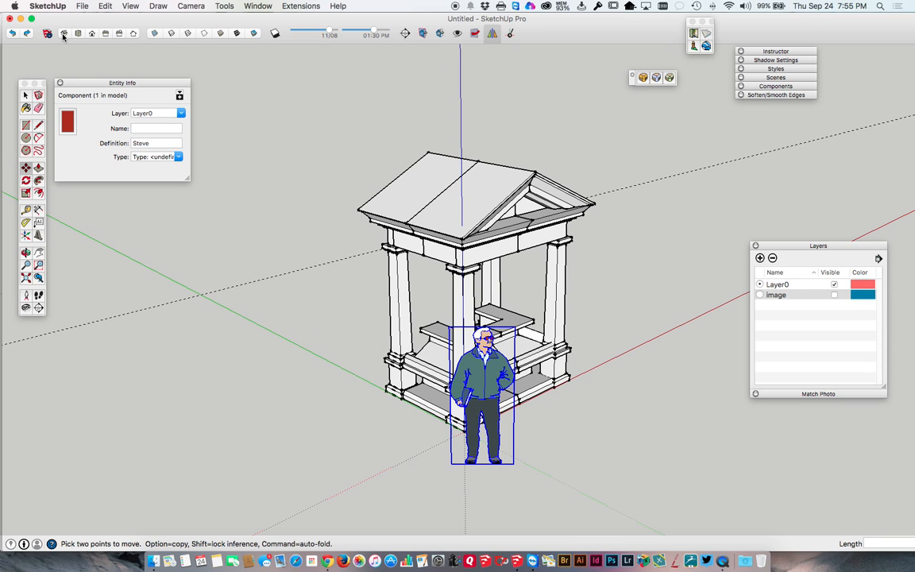
middle_click_drag(513, 219, 155, 230)
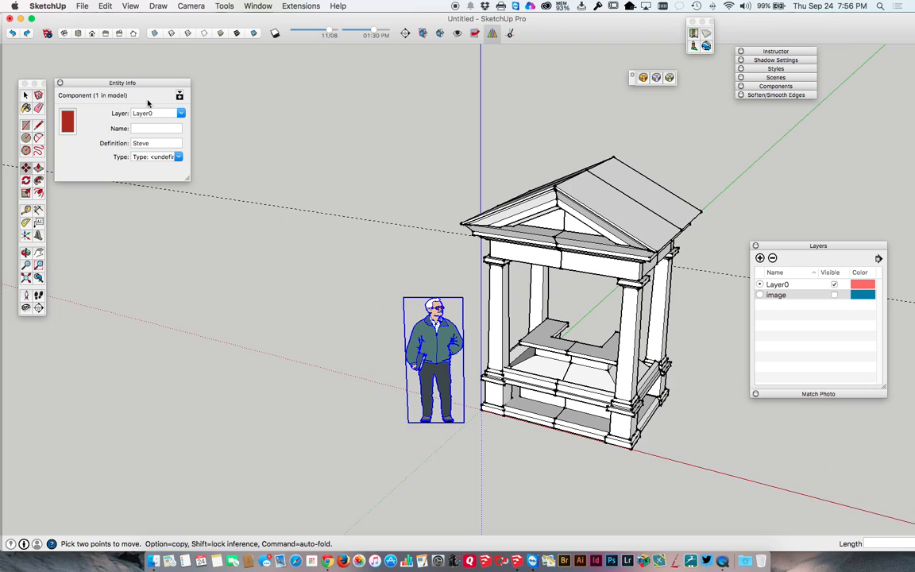
left_click(64, 33)
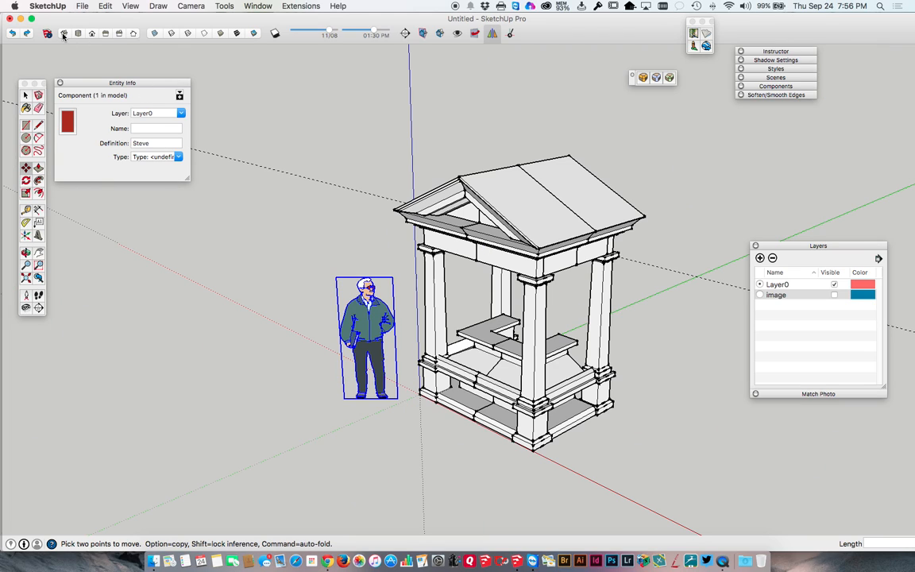
Switch the camera to parallel projection and show the whole model in an isometric view
left_click(183, 8)
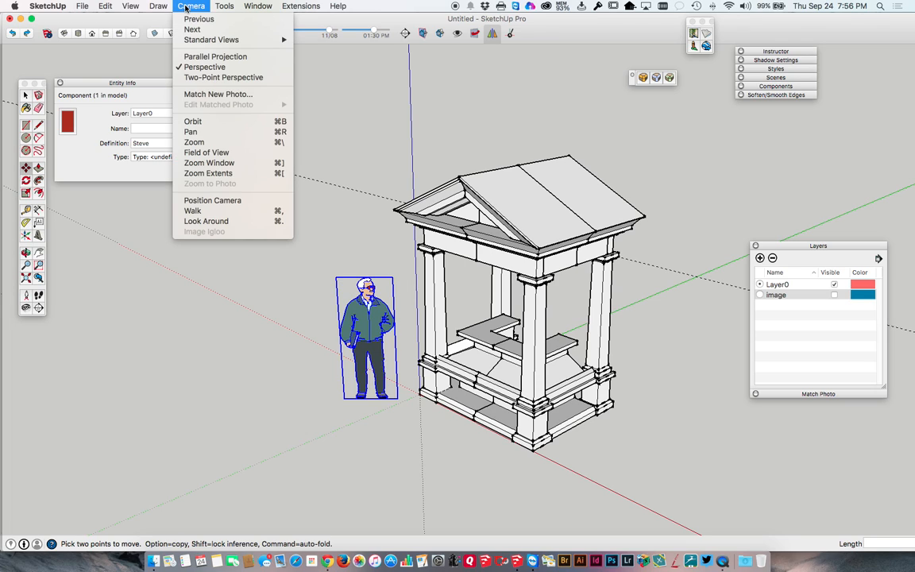
left_click(188, 58)
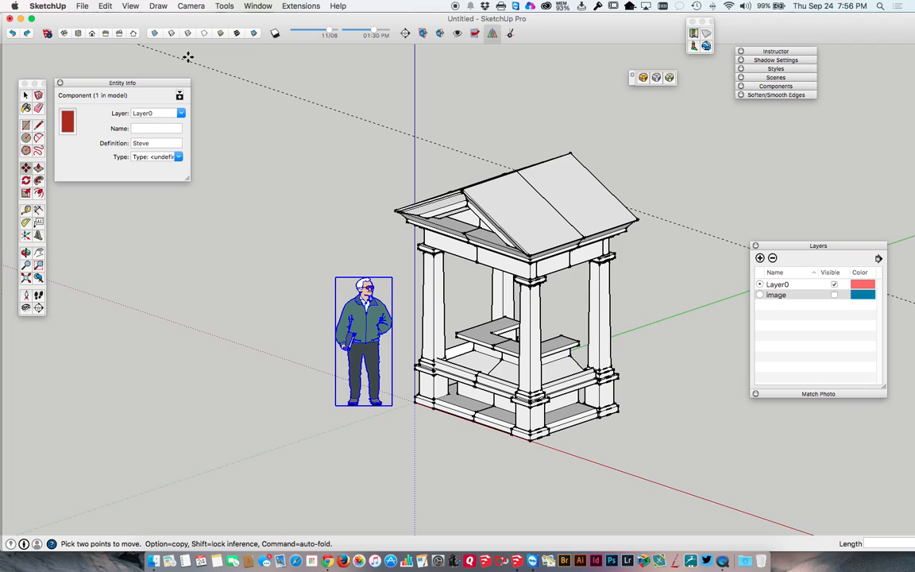
left_click(64, 34)
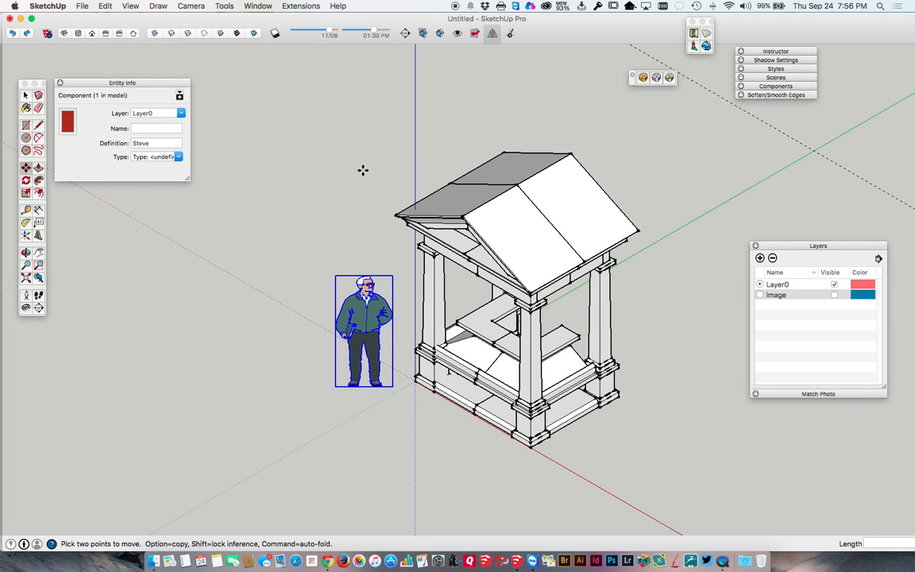
middle_click_drag(381, 193, 373, 57)
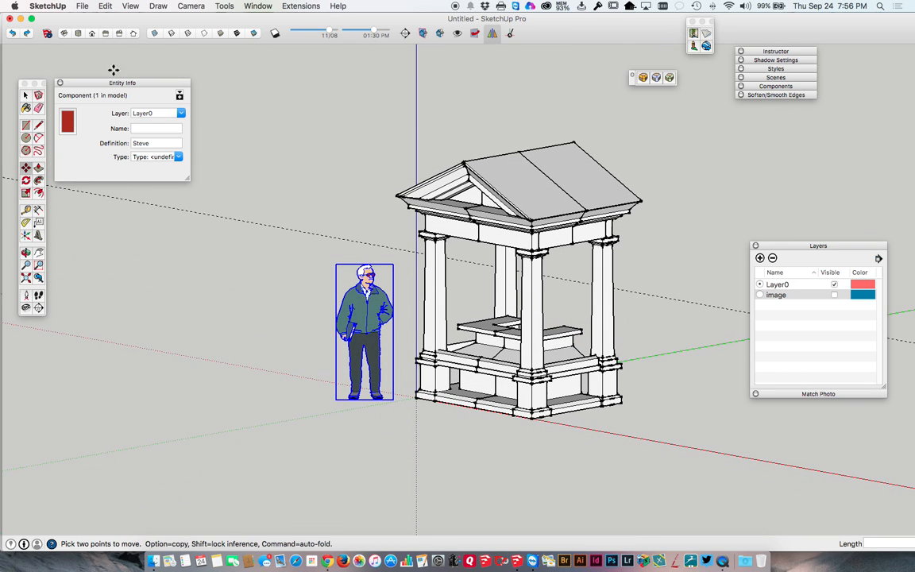
left_click(64, 33)
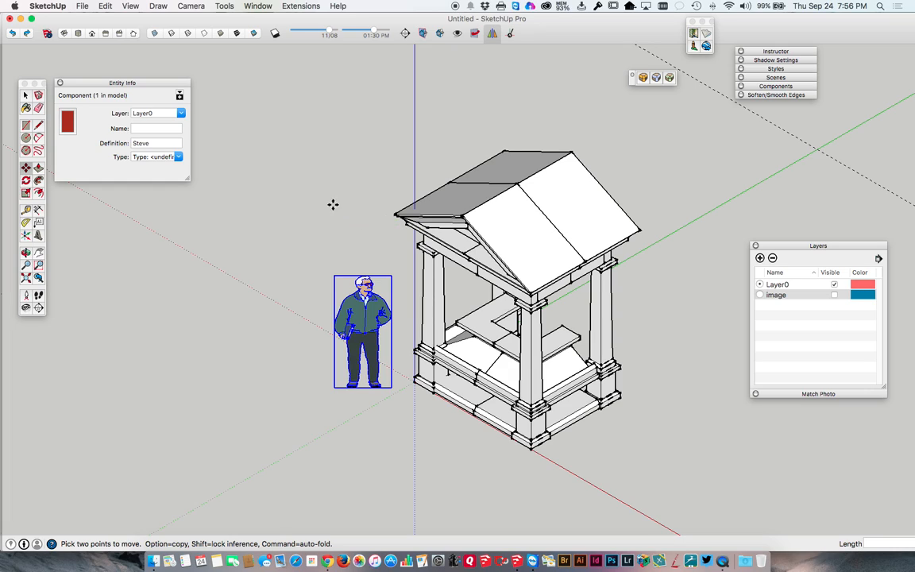
left_click(26, 278)
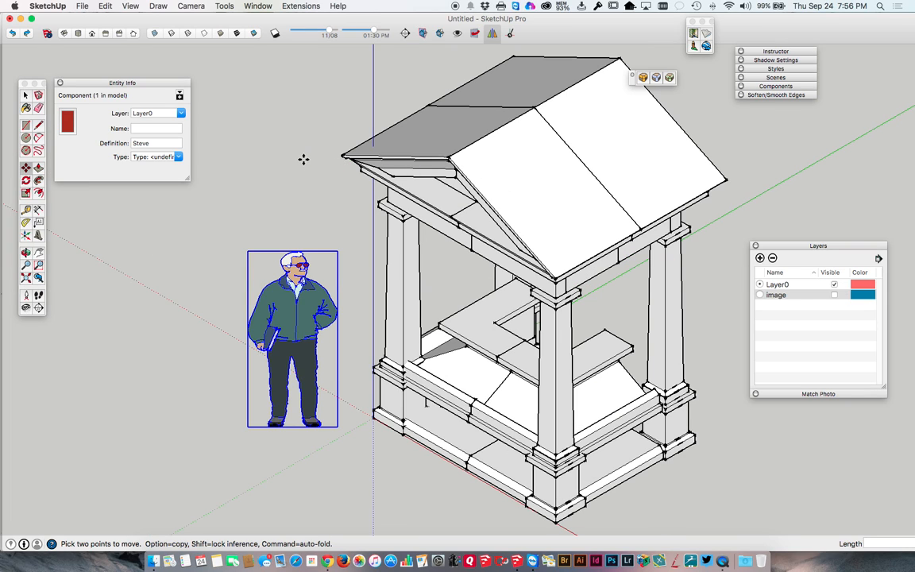
Draw a ground rectangle about 22' 3" by 12' 5" under the temple and extrude it down about 11 13/16"
scroll(304, 159, "down", 4)
left_click(25, 125)
left_click(93, 232)
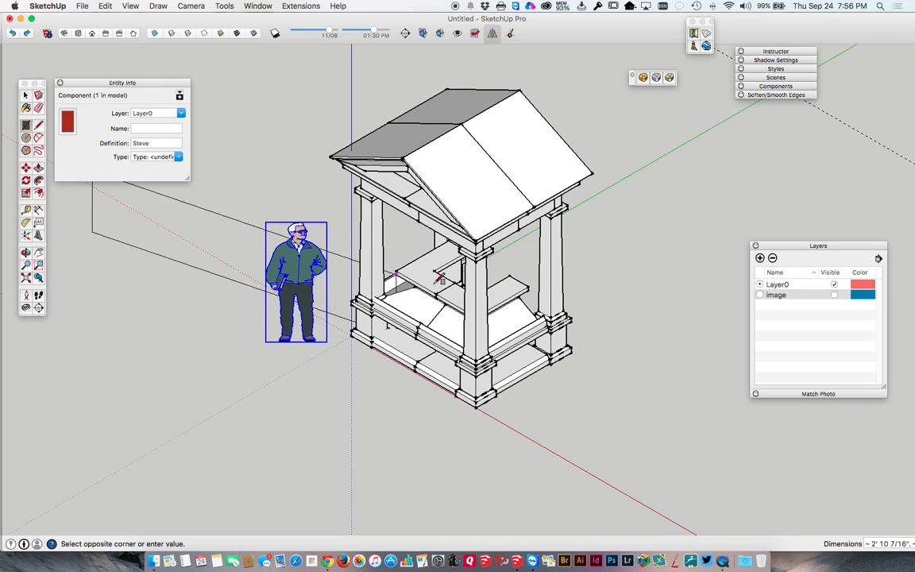
left_click(749, 332)
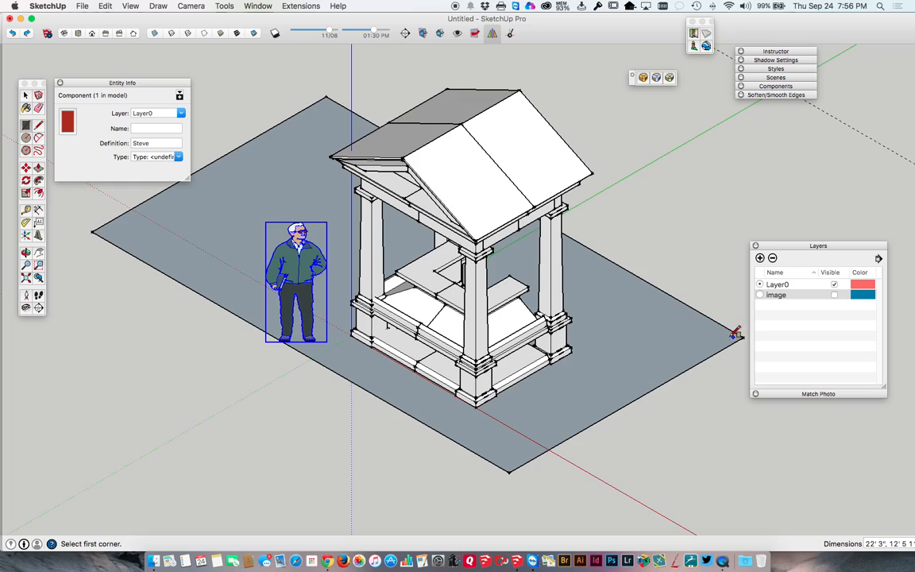
key("p")
left_click_drag(639, 333, 637, 362)
left_click(637, 363)
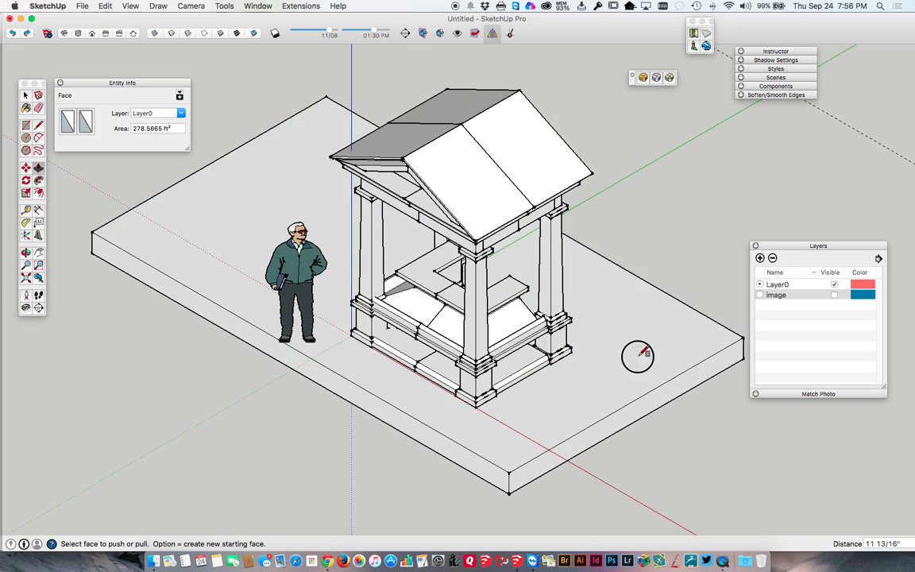
Push the slab's end face beside the figure in about 8' 2 13/16" and pull its front face out about 1' 8 15/16"
middle_click_drag(160, 231, 507, 435)
left_click(331, 436)
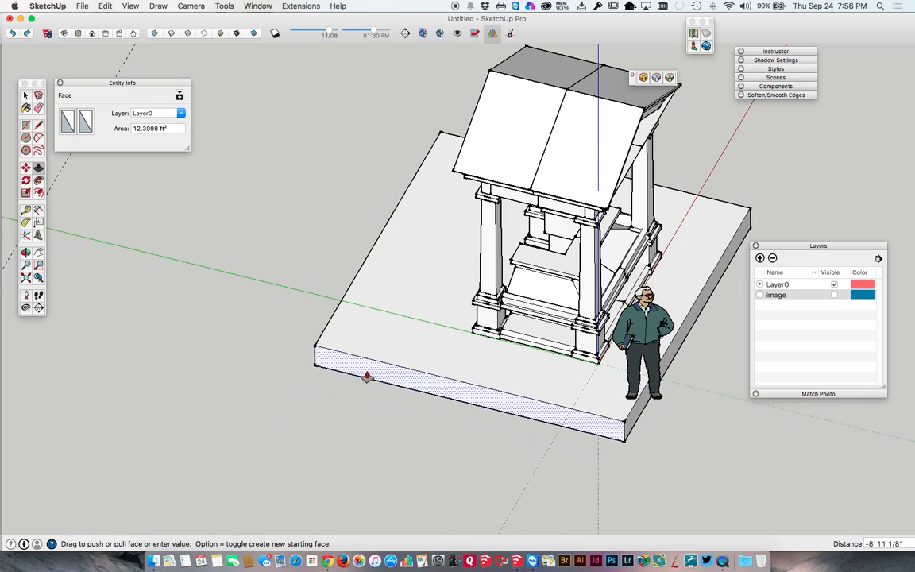
left_click(359, 379)
middle_click_drag(456, 368, 228, 332)
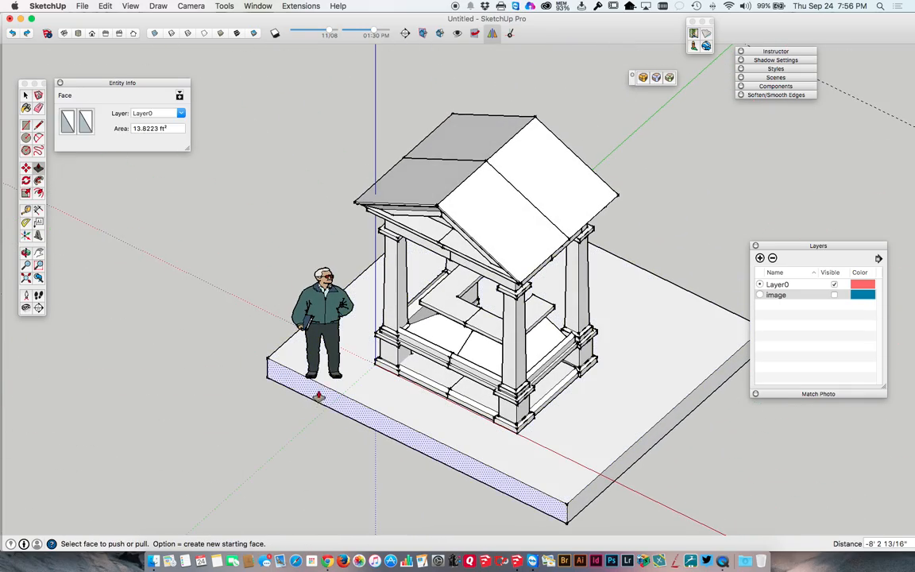
left_click(317, 397)
left_click(285, 411)
middle_click_drag(416, 355, 298, 333)
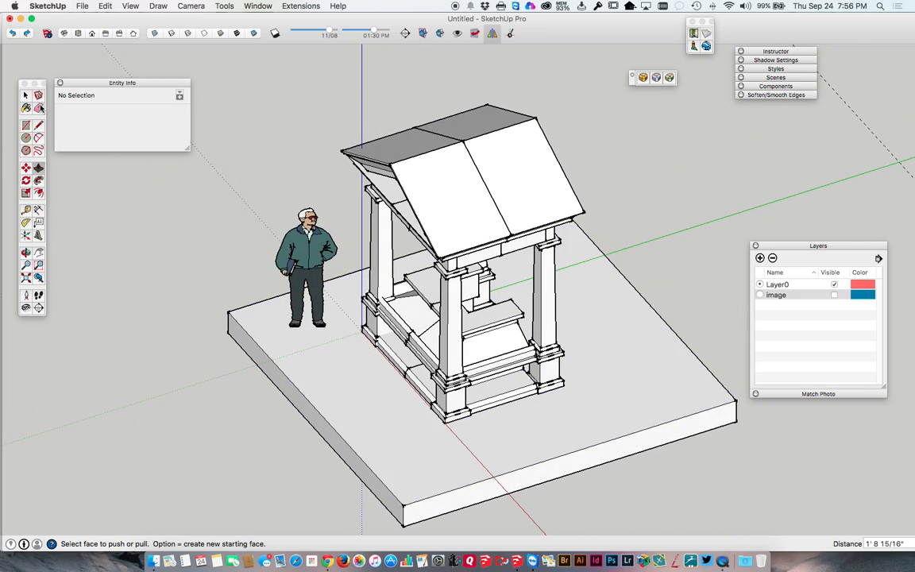
Set an isometric view fitted to the model and hide the drawing axes
left_click(28, 96)
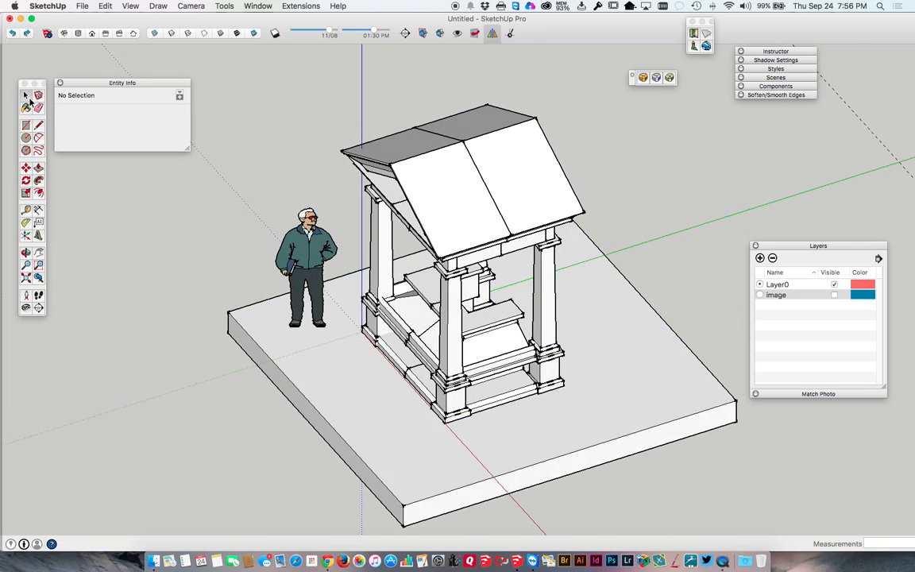
left_click(64, 33)
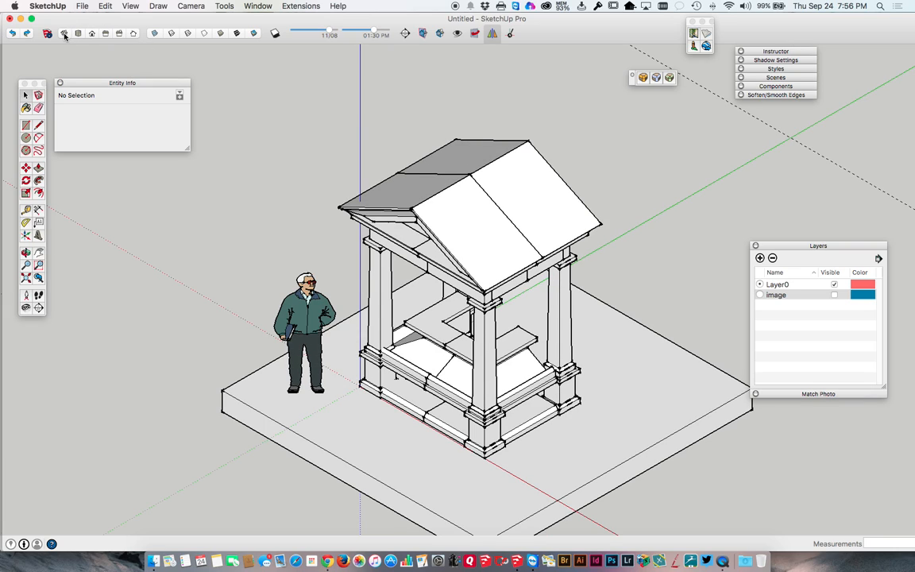
left_click(25, 277)
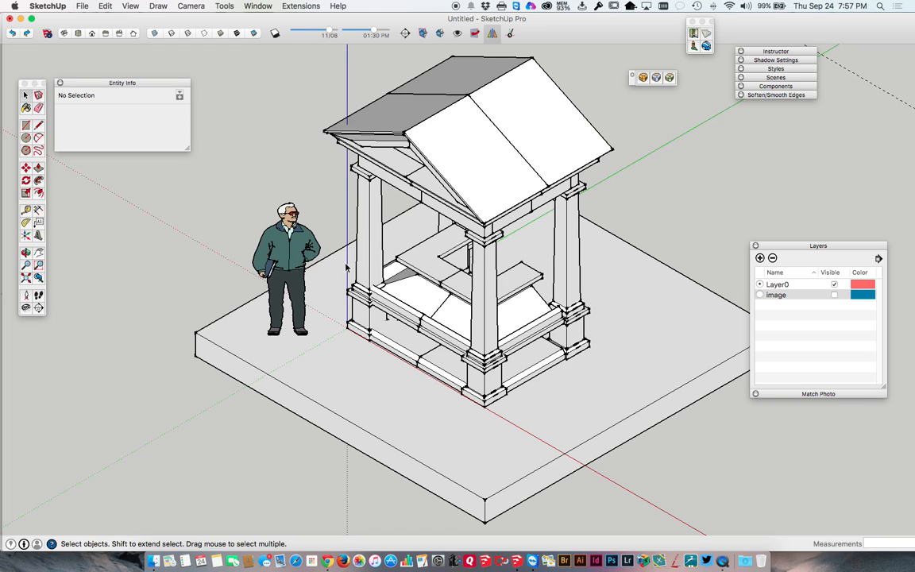
left_click(129, 7)
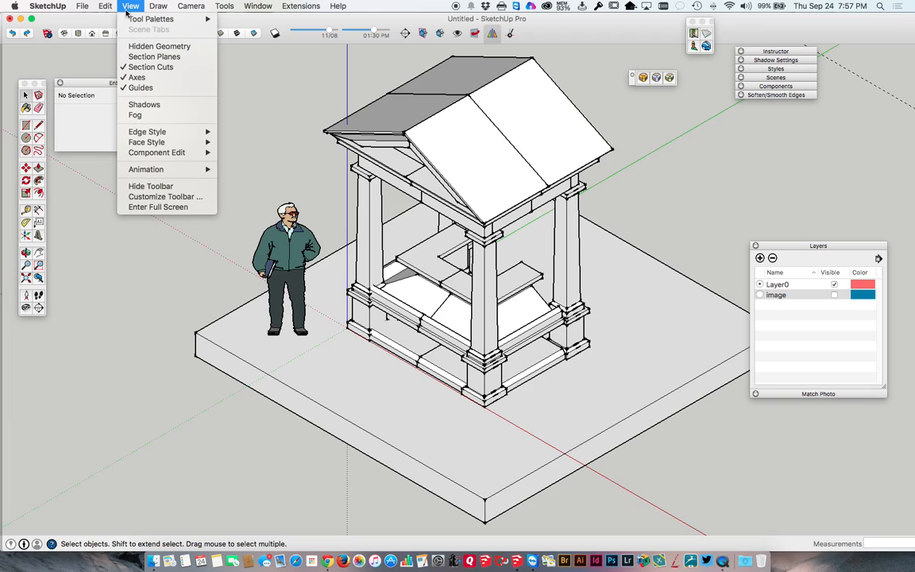
left_click(131, 78)
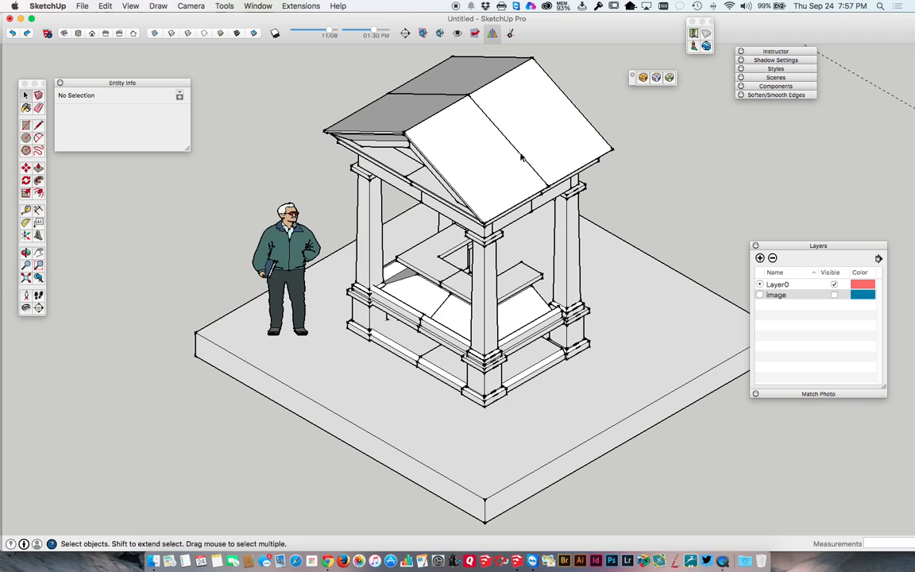
Open the scene manager, detach it from the stacked palettes and add a scene of the current view
left_click(254, 6)
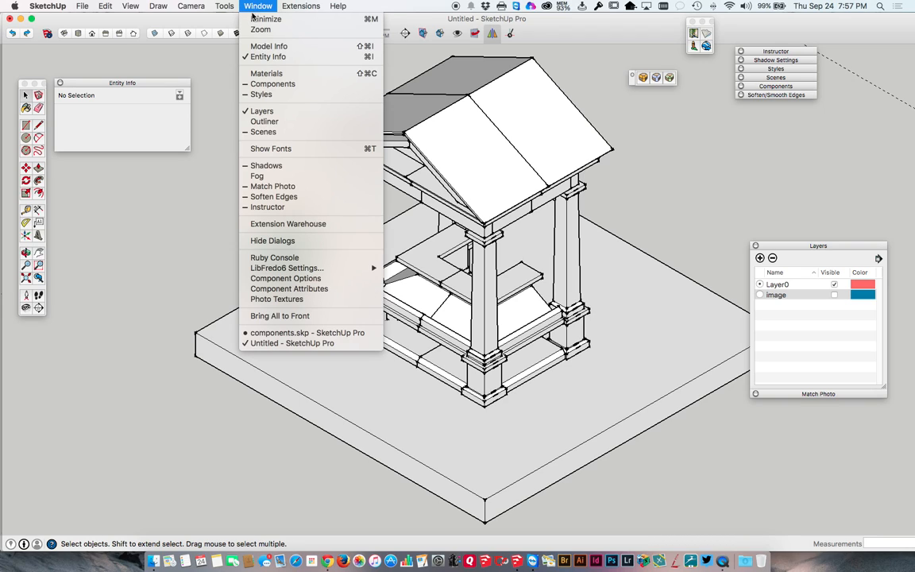
left_click(264, 132)
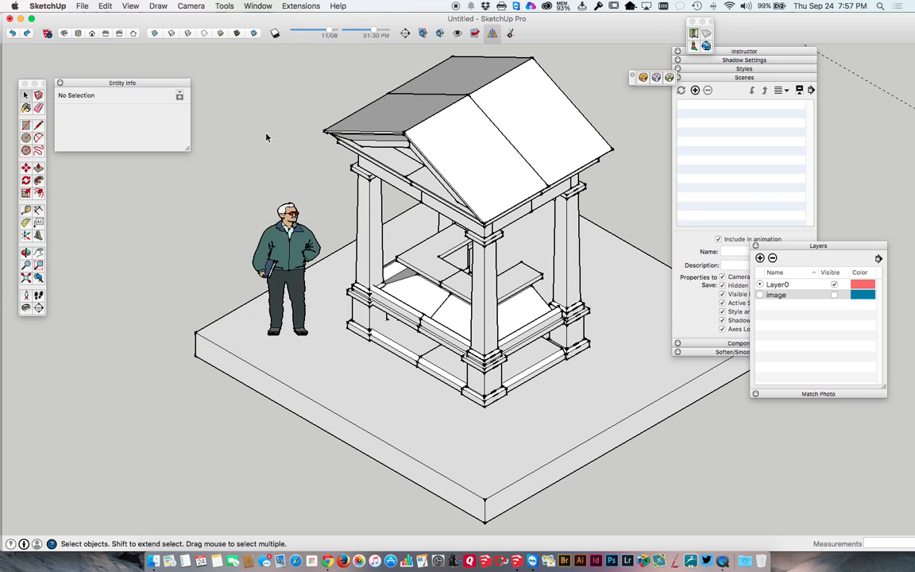
left_click(750, 77)
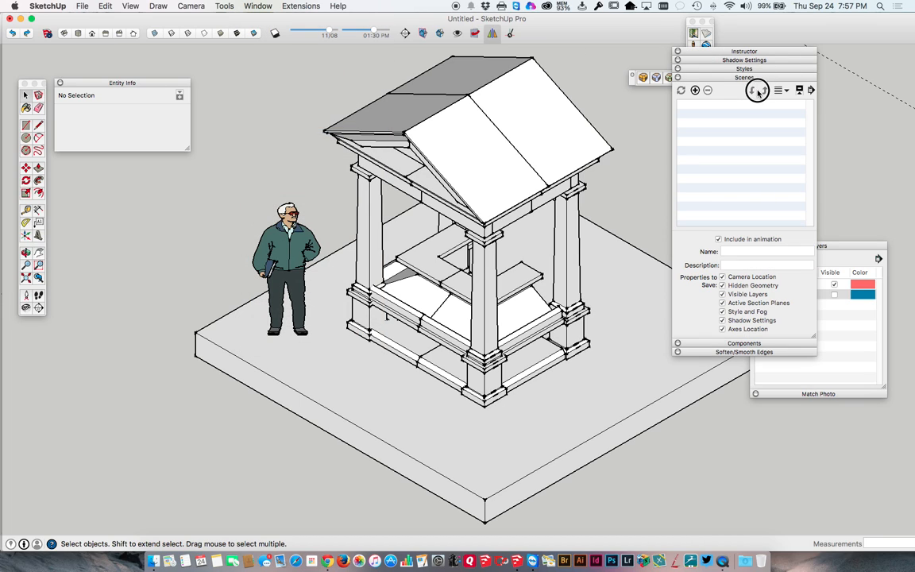
left_click_drag(755, 77, 709, 112)
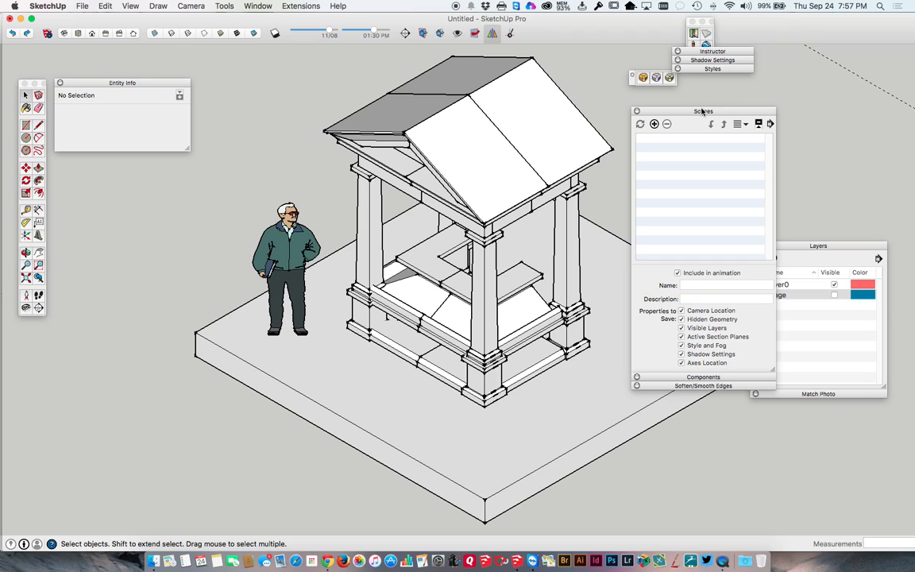
left_click(655, 124)
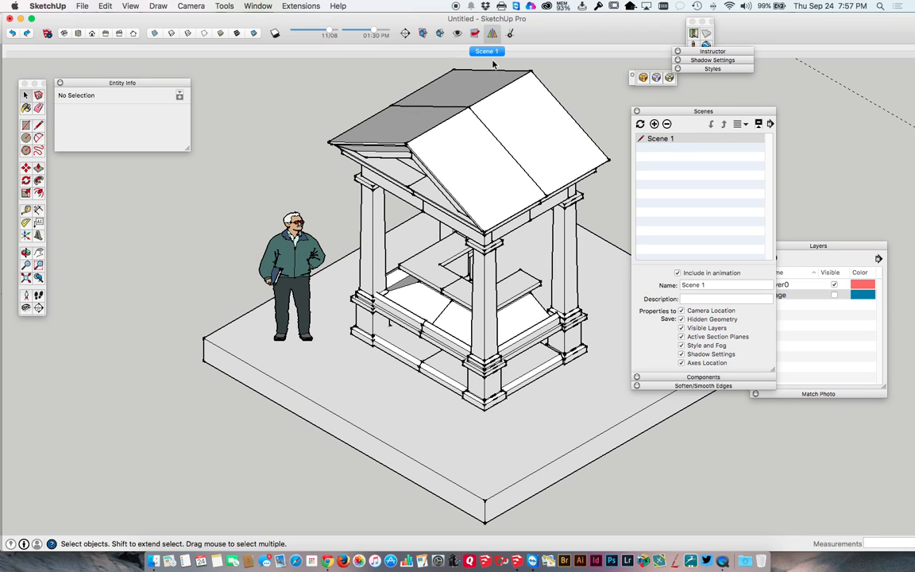
Turn off scene transitions in the model's animation settings and recall Scene 1 from an orbited view
mouse_move(271, 215)
middle_mouse_down()
mouse_move(627, 229)
mouse_move(730, 311)
mouse_move(656, 129)
mouse_move(540, 159)
mouse_move(405, 149)
middle_mouse_up()
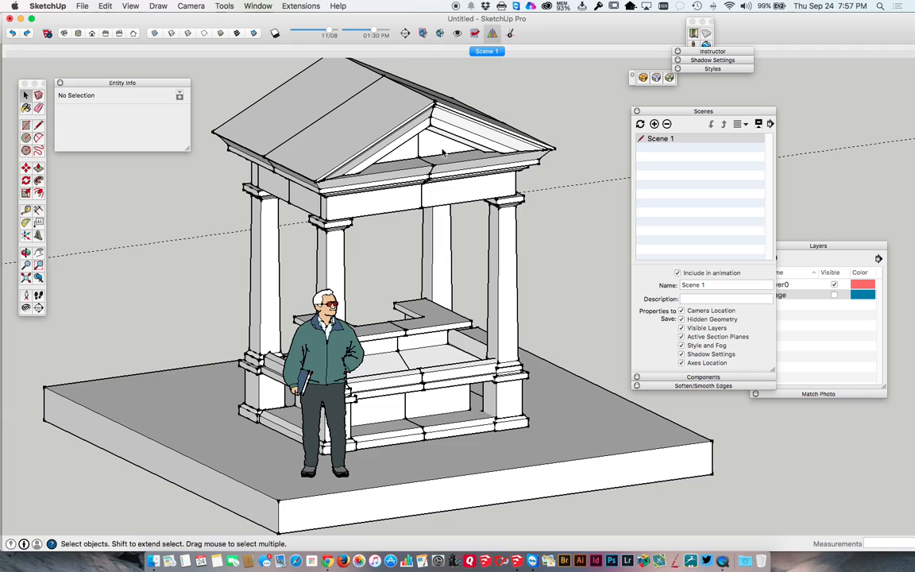
left_click(483, 52)
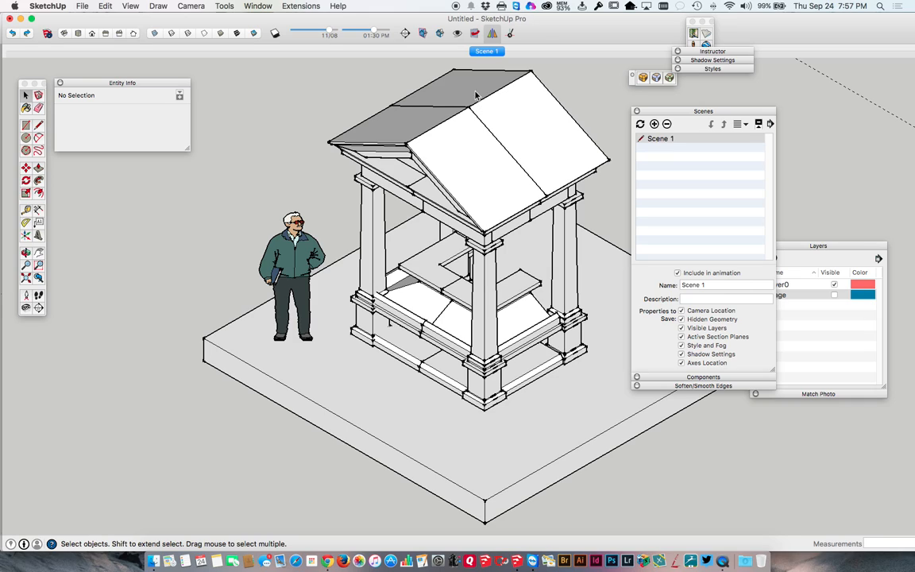
left_click(258, 6)
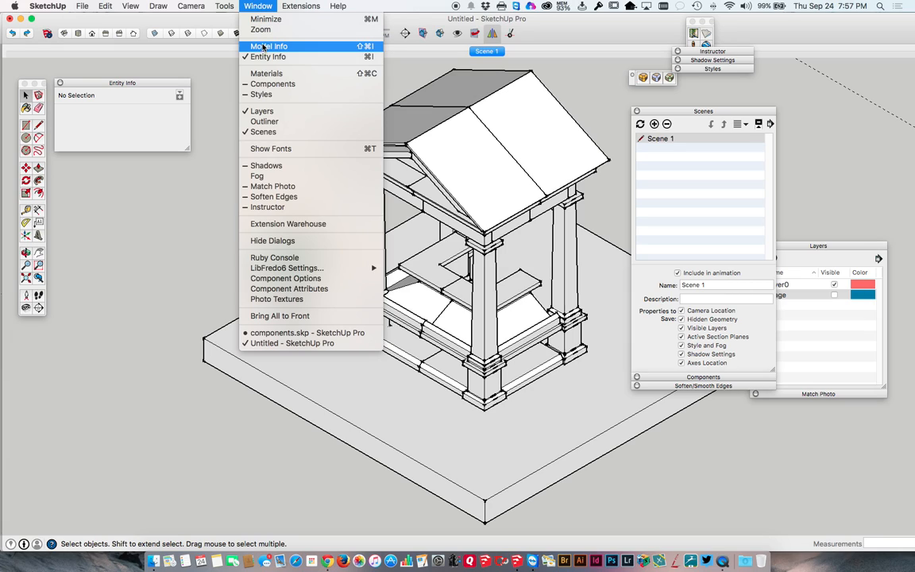
left_click(45, 26)
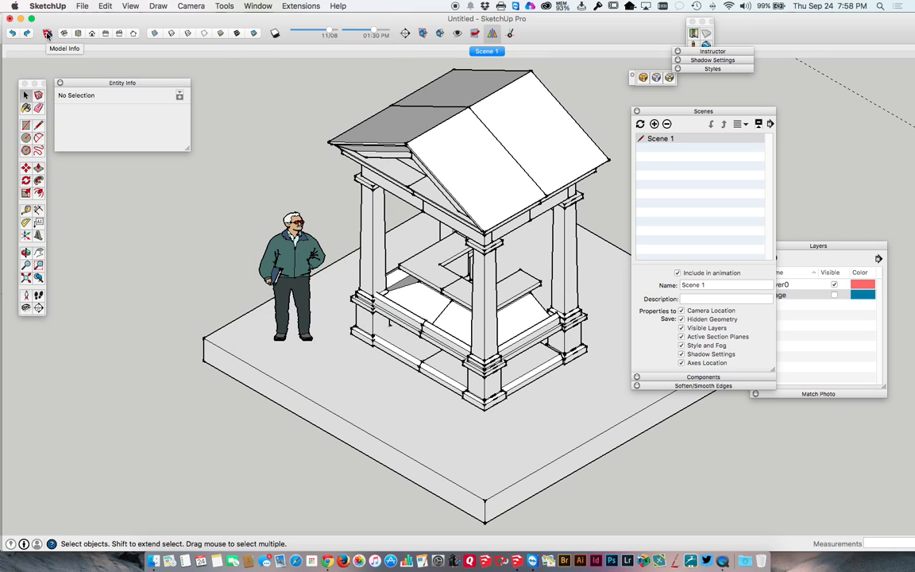
left_click(47, 35)
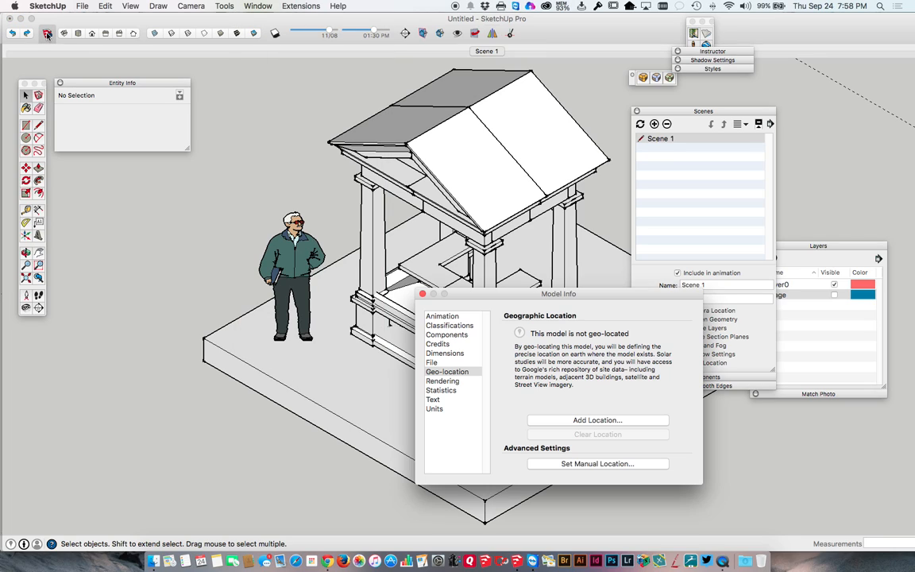
left_click(436, 317)
left_click_drag(459, 296, 208, 115)
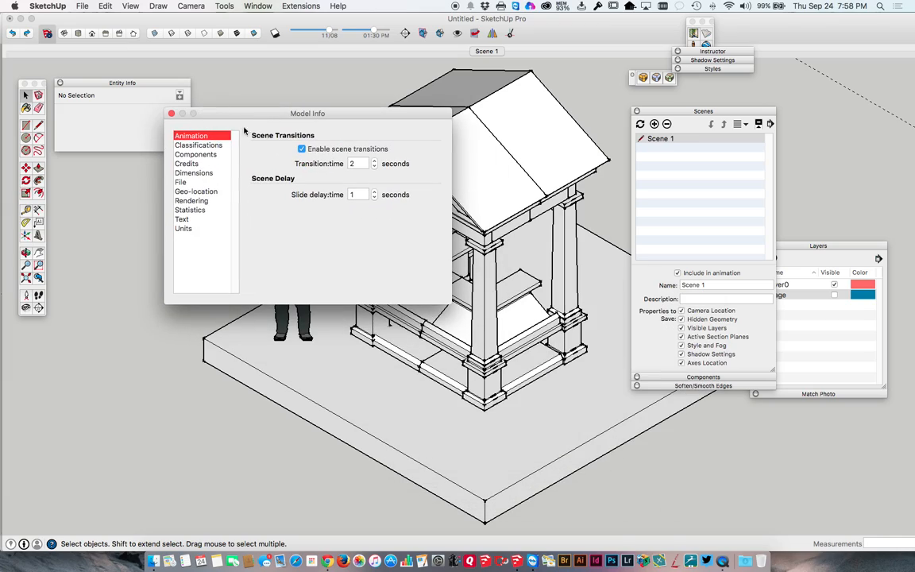
left_click(302, 149)
left_click(172, 114)
middle_click_drag(288, 250, 651, 250)
left_click(486, 53)
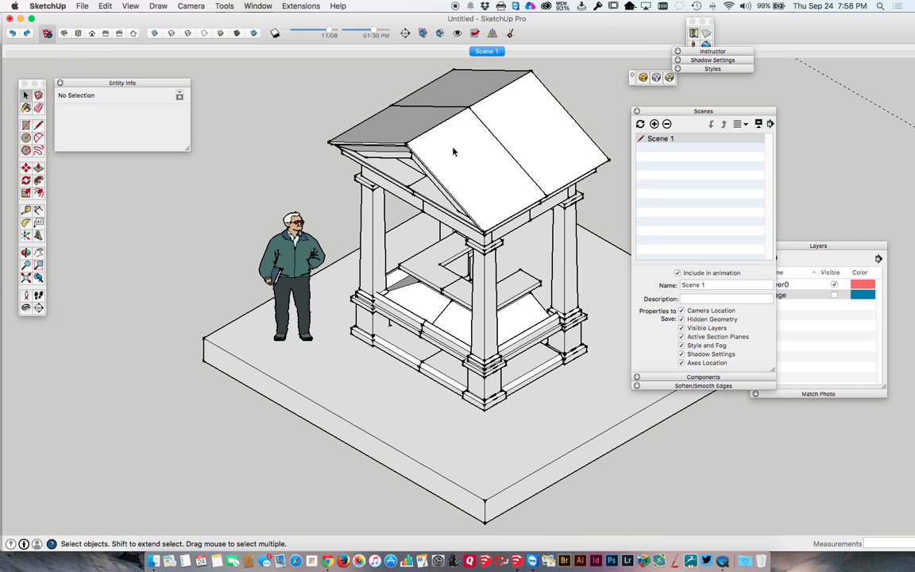
Move the scene manager clear of the model and open the temple and its corner unit farthest from the figure for editing
left_click_drag(655, 112, 733, 115)
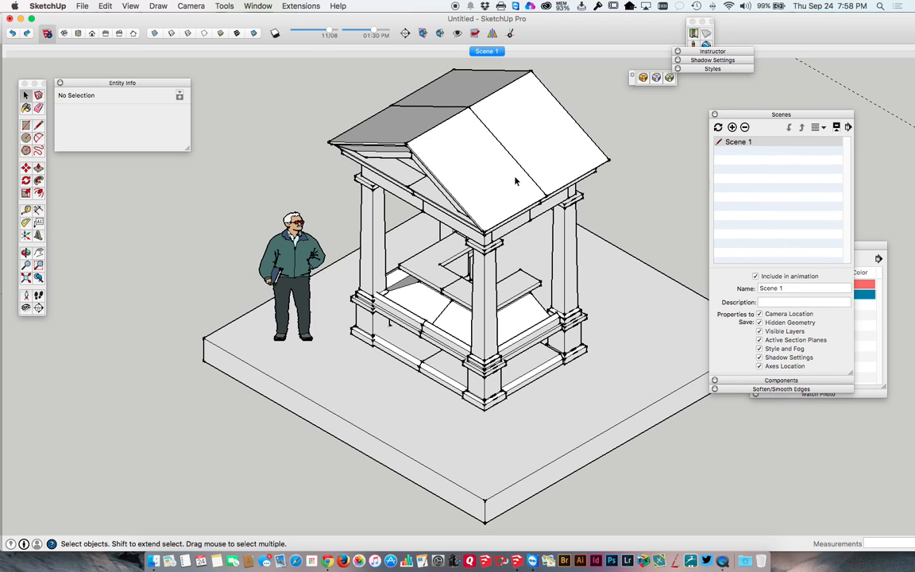
scroll(509, 179, "up", 6)
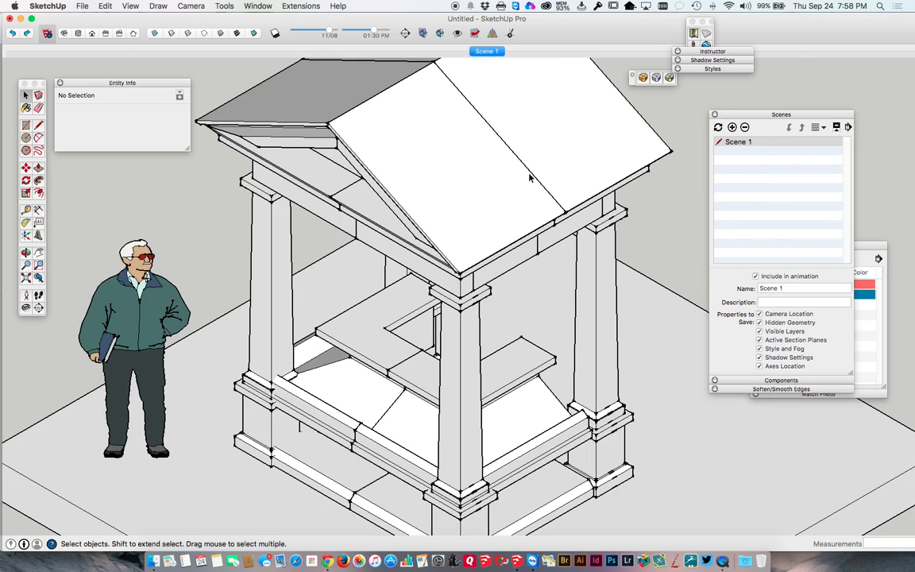
middle_click_drag(529, 220, 372, 202)
left_click(384, 229)
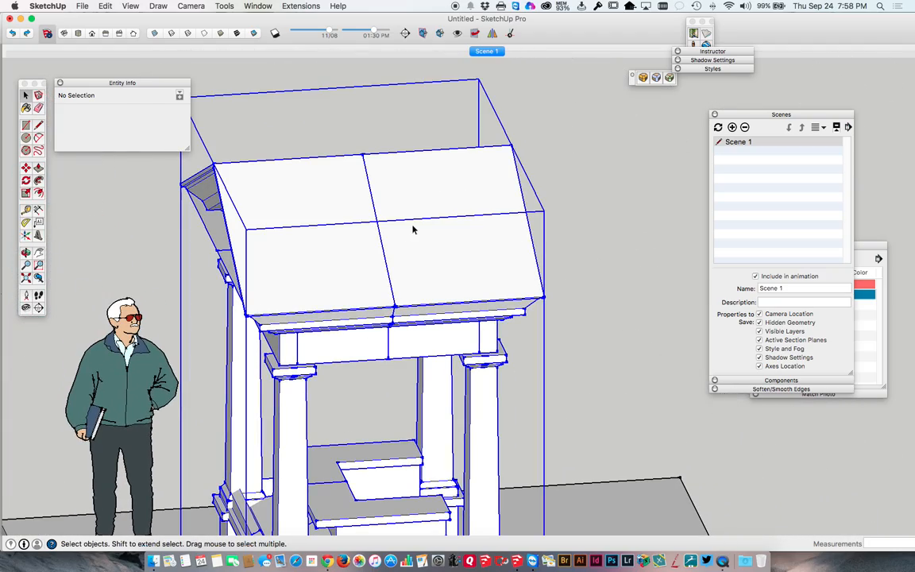
double_click(352, 230)
left_click(339, 198)
left_click(432, 209)
middle_click_drag(288, 206, 453, 177)
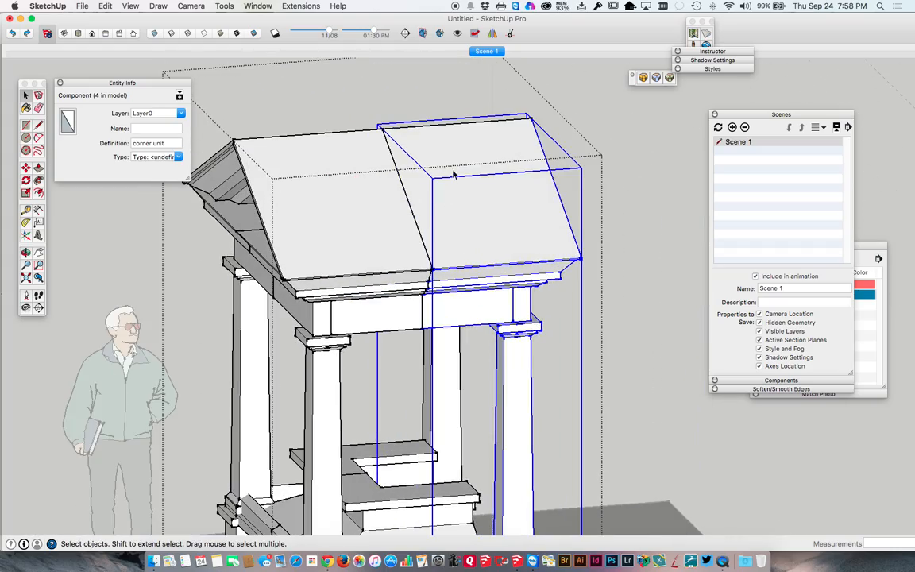
double_click(447, 162)
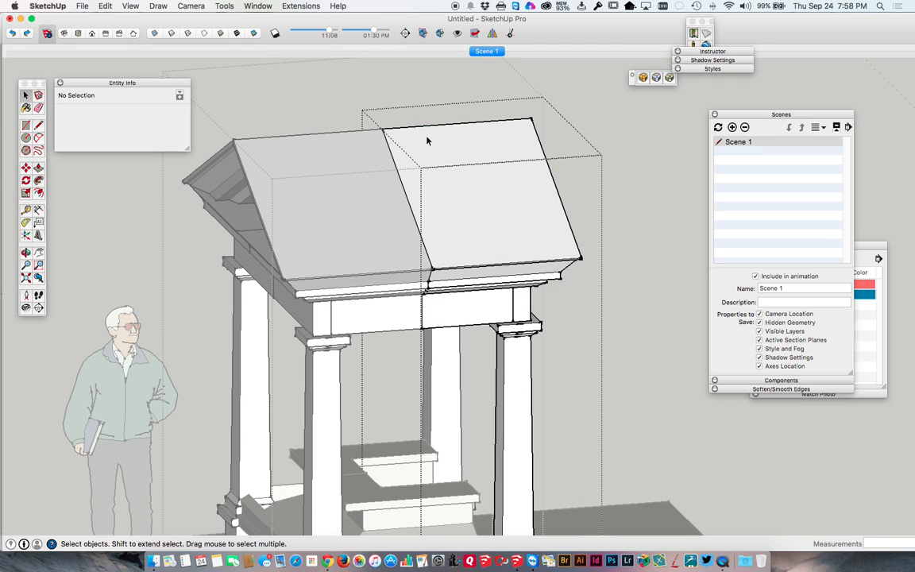
scroll(426, 141, "down", 3)
middle_click_drag(425, 140, 443, 199)
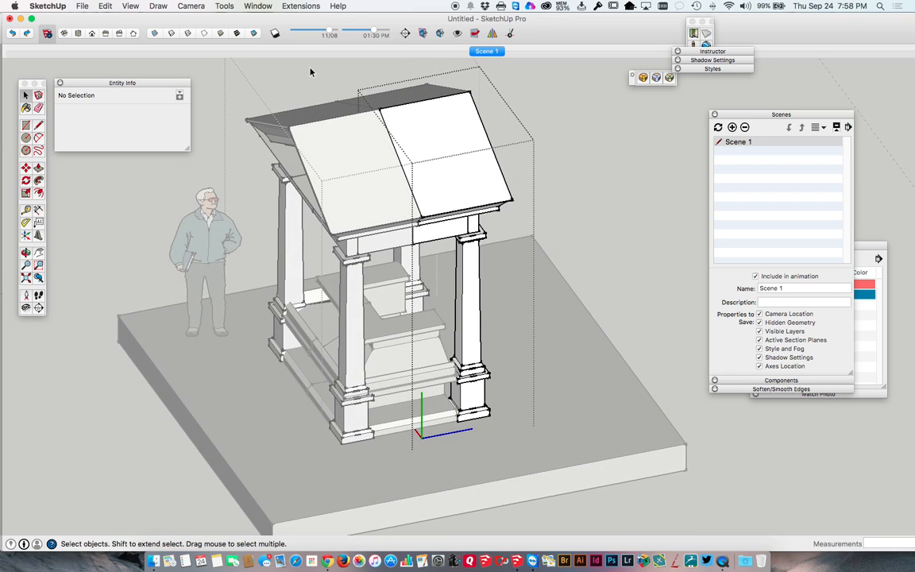
Set component editing to hide both similar components and the rest of the model, and open the corner unit's roof piece for editing
left_click(47, 33)
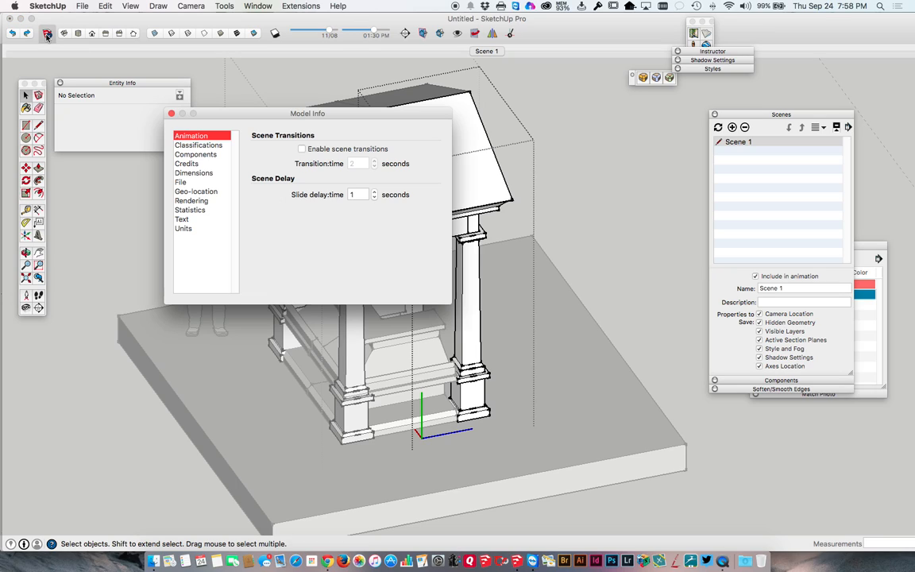
left_click(197, 155)
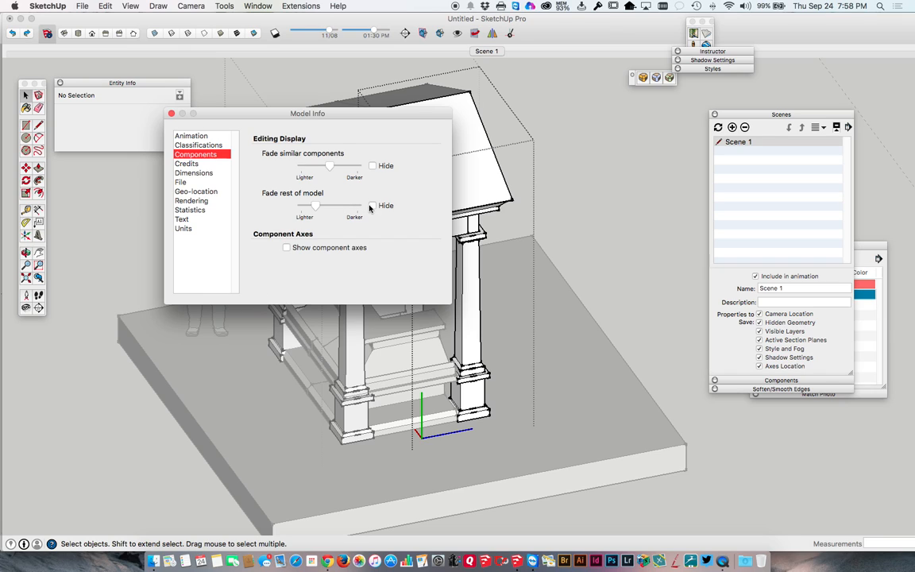
left_click_drag(282, 114, 159, 185)
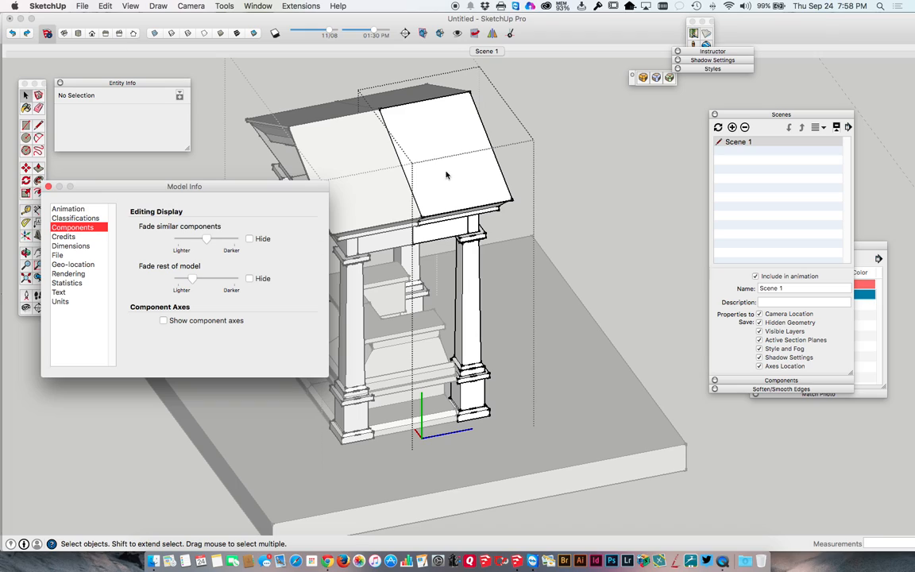
left_click(249, 239)
left_click(249, 239)
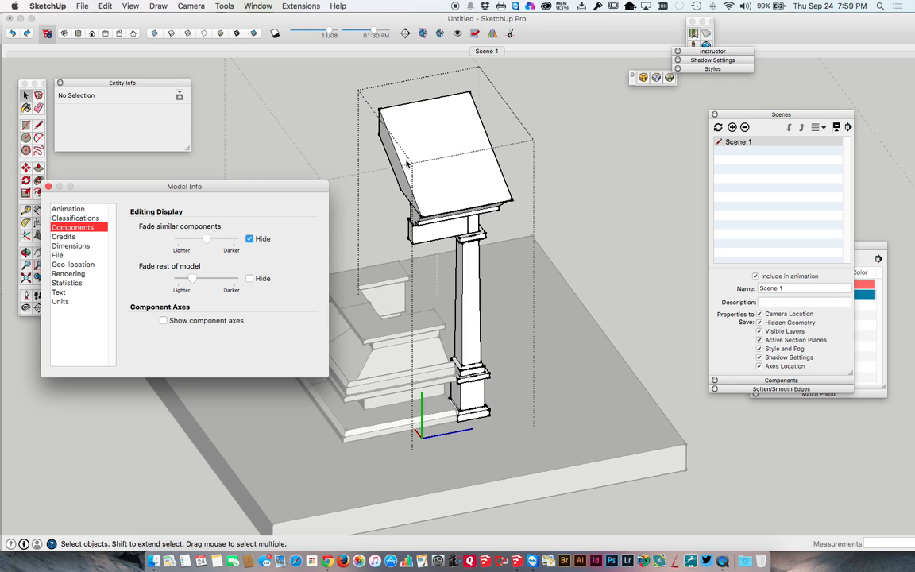
middle_click_drag(361, 255, 461, 213)
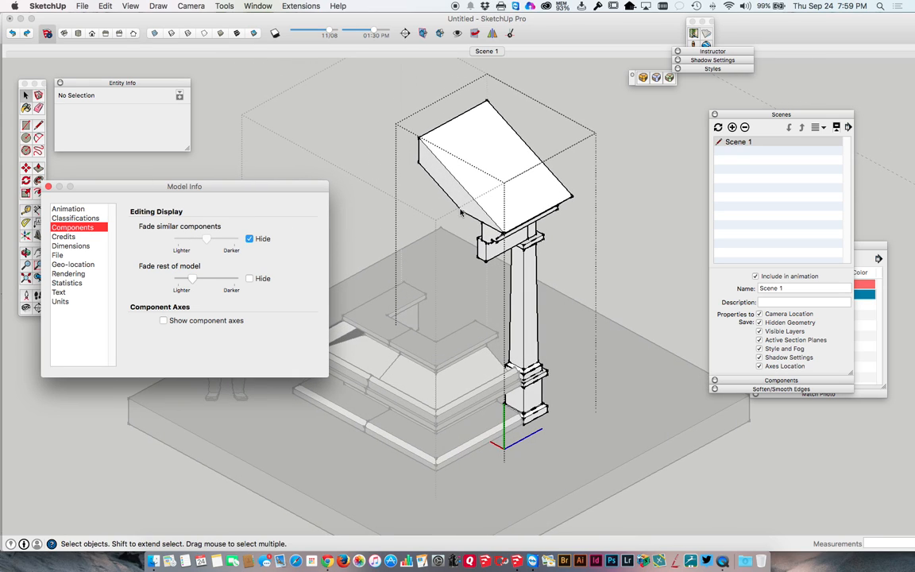
triple_click(462, 201)
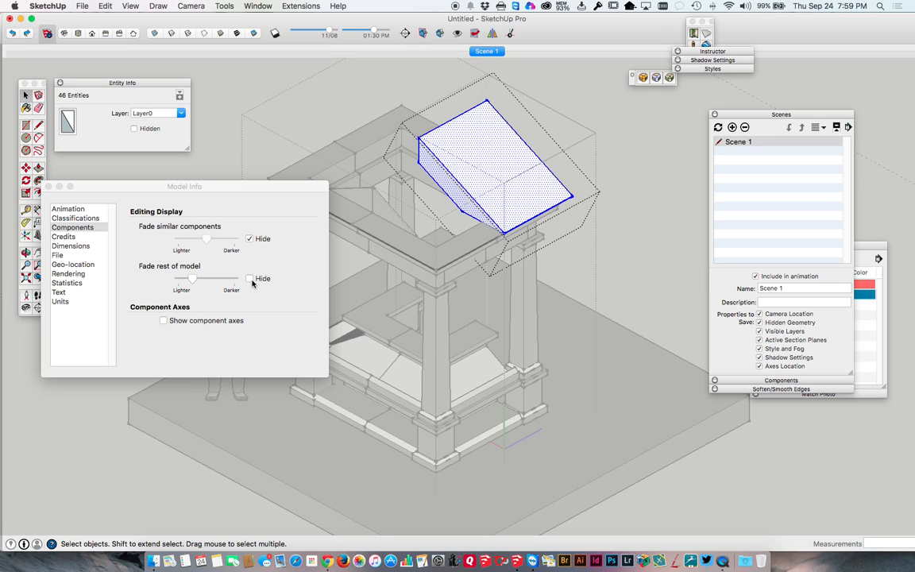
left_click(251, 278)
Hide the roof piece's end face and its bounding edges where it meets the neighbouring corner unit
double_click(460, 207)
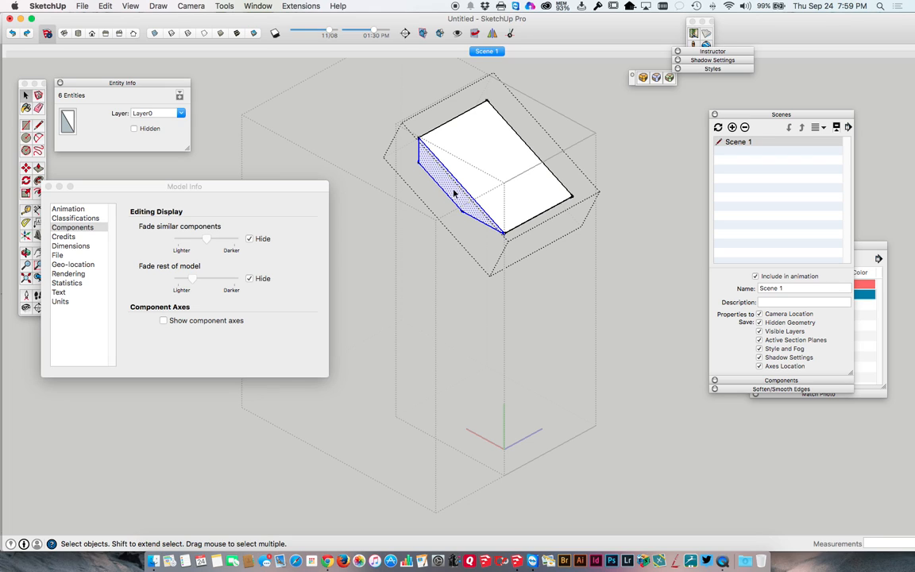
mouse_move(460, 203)
middle_mouse_down()
mouse_move(402, 190)
mouse_move(458, 187)
middle_mouse_up()
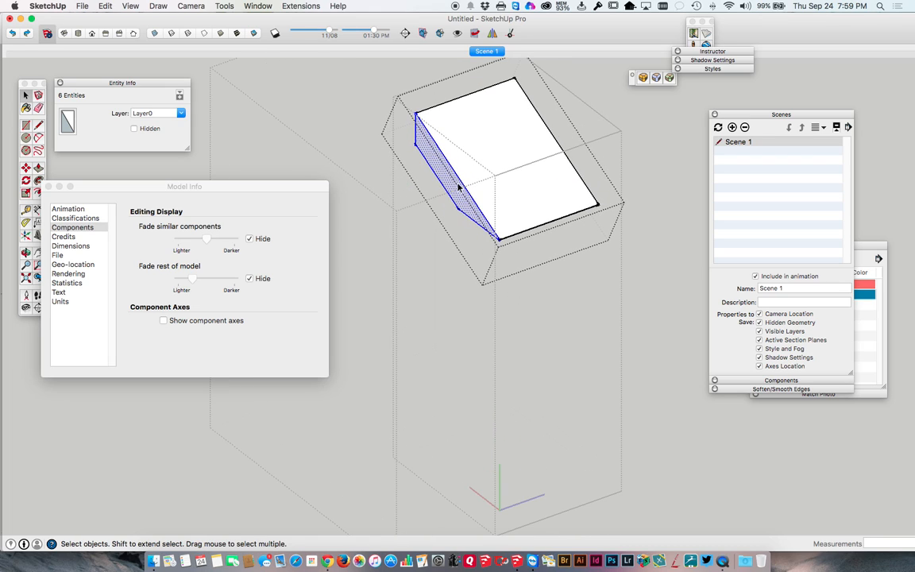
scroll(459, 189, "up", 5)
scroll(458, 195, "down", 3)
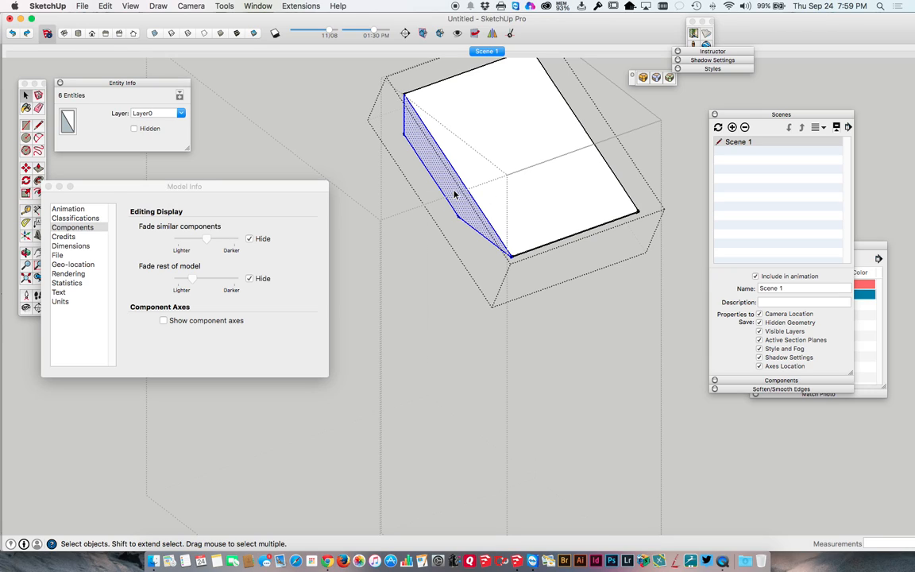
right_click(455, 194)
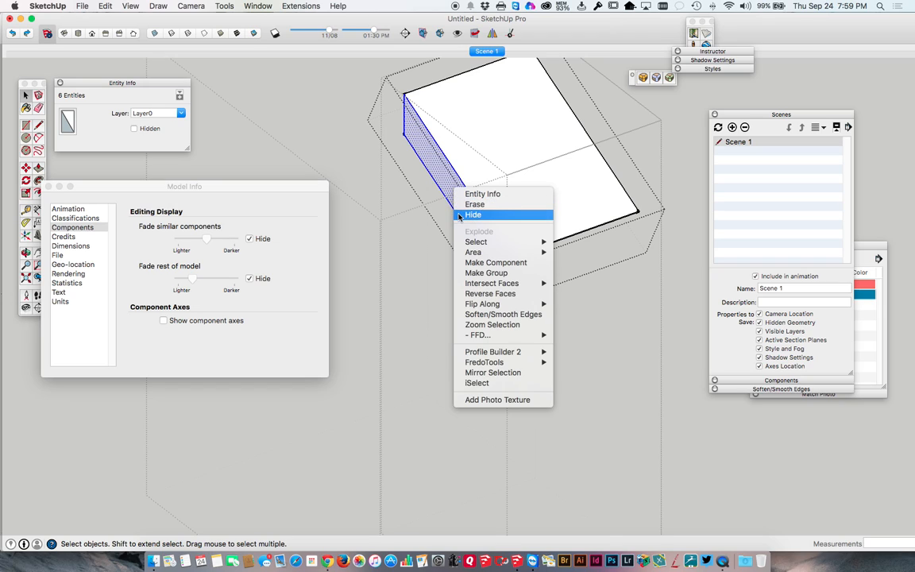
left_click(470, 214)
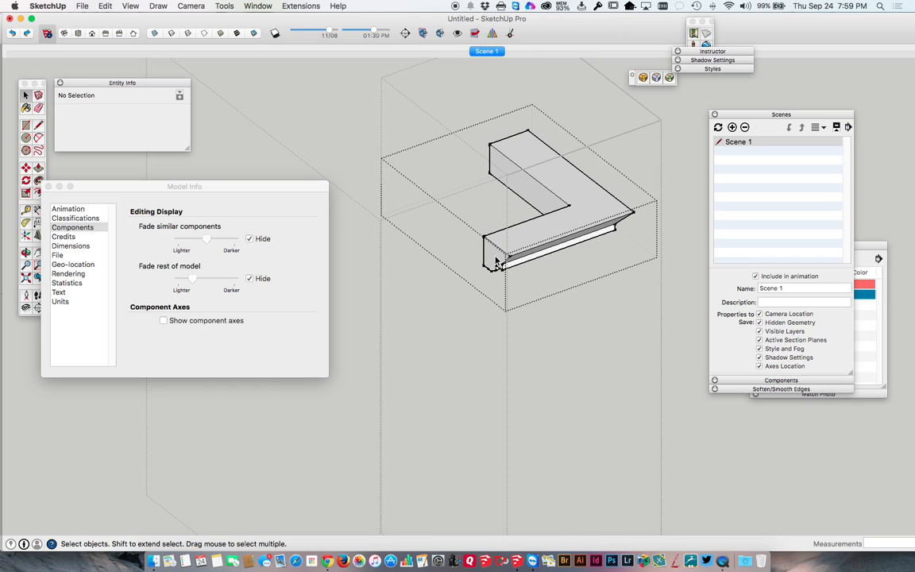
Hide the cornice piece's small end face and its bounding edges at the joint with the neighbouring unit, and close the piece
double_click(492, 255)
right_click(496, 256)
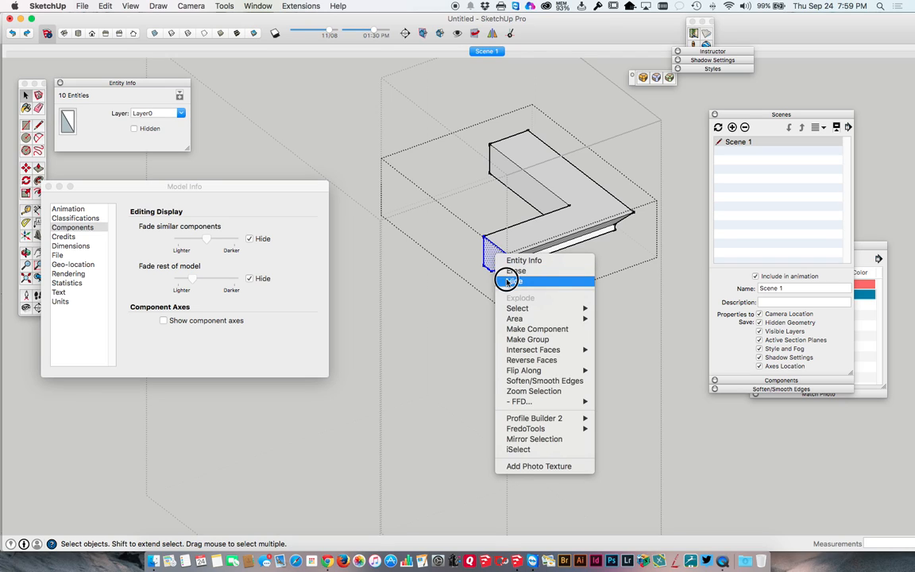
left_click(508, 281)
left_click(428, 281)
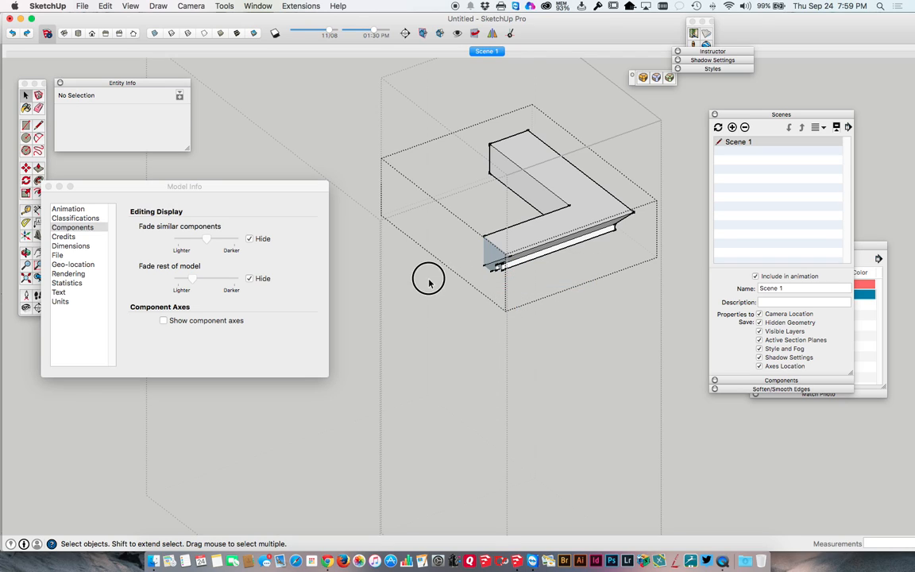
Open the beam block below the cornice, hide its end face with the bounding edges at the joint, and close the block
triple_click(485, 283)
left_click(485, 284)
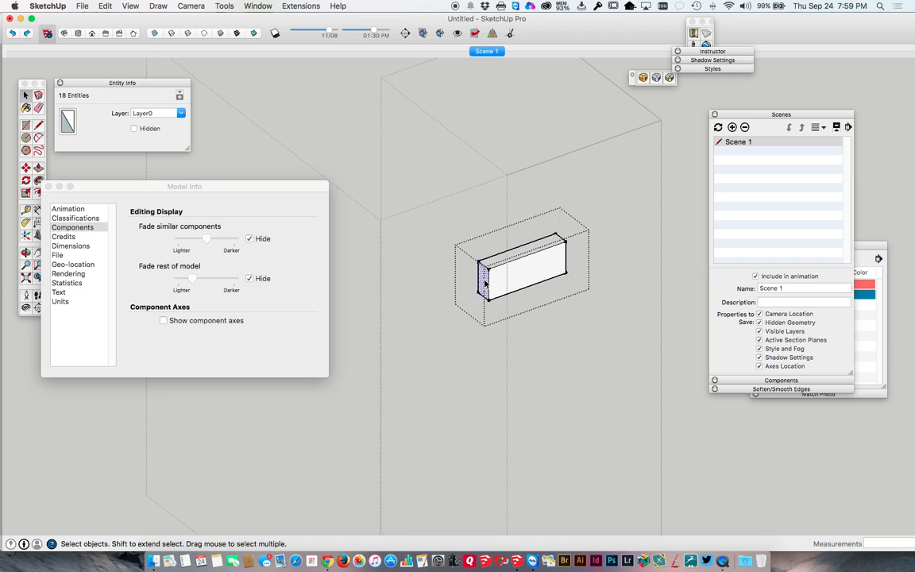
double_click(484, 283)
right_click(484, 281)
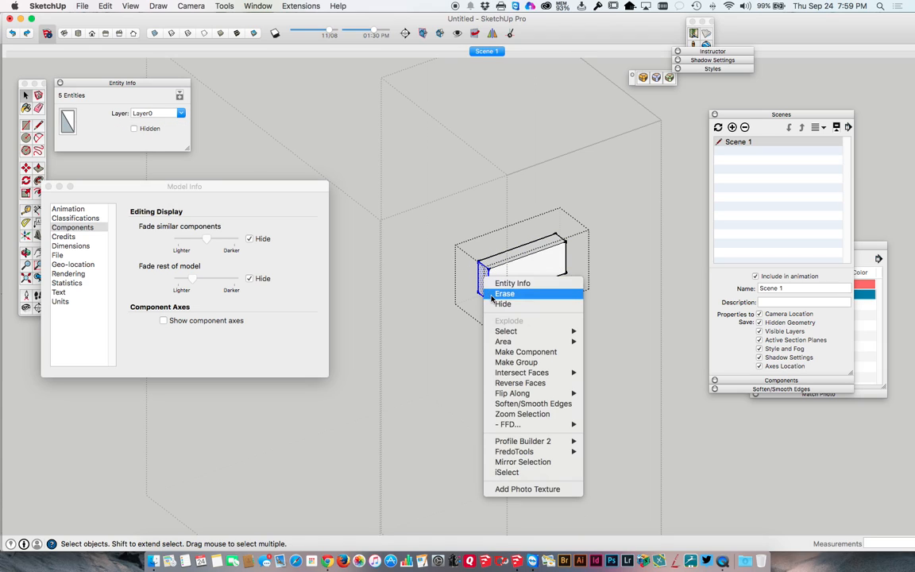
left_click(502, 303)
left_click(418, 293)
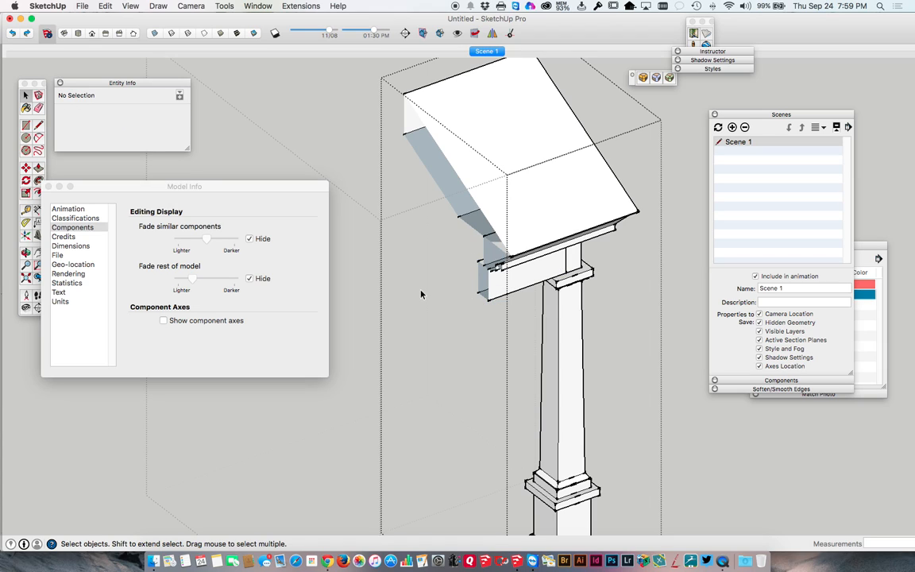
Reopen the roof piece from its other side and select the blue-grey face there together with its bounding edges
scroll(424, 254, "down", 3)
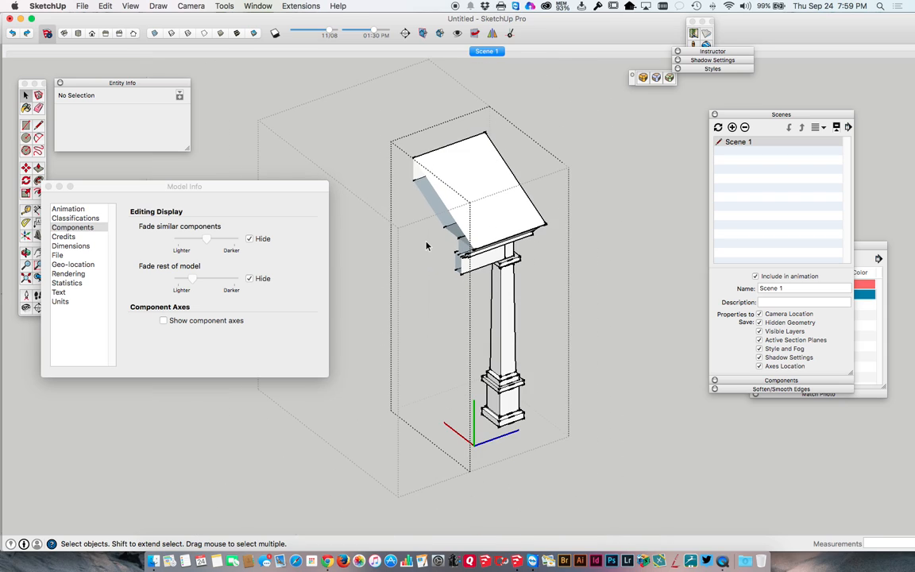
left_click(383, 192)
middle_click_drag(467, 222, 329, 222)
left_click(379, 188)
double_click(381, 191)
double_click(395, 159)
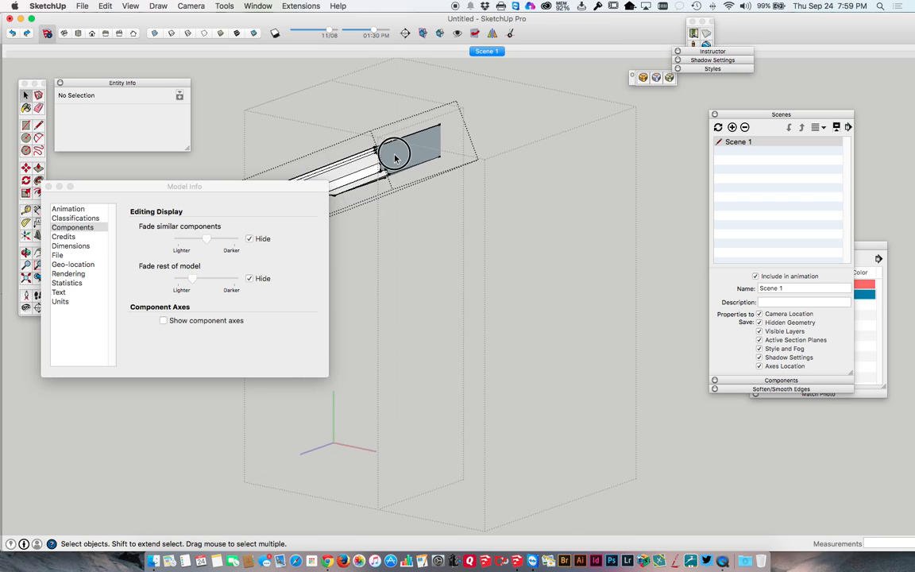
double_click(396, 159)
right_click(395, 154)
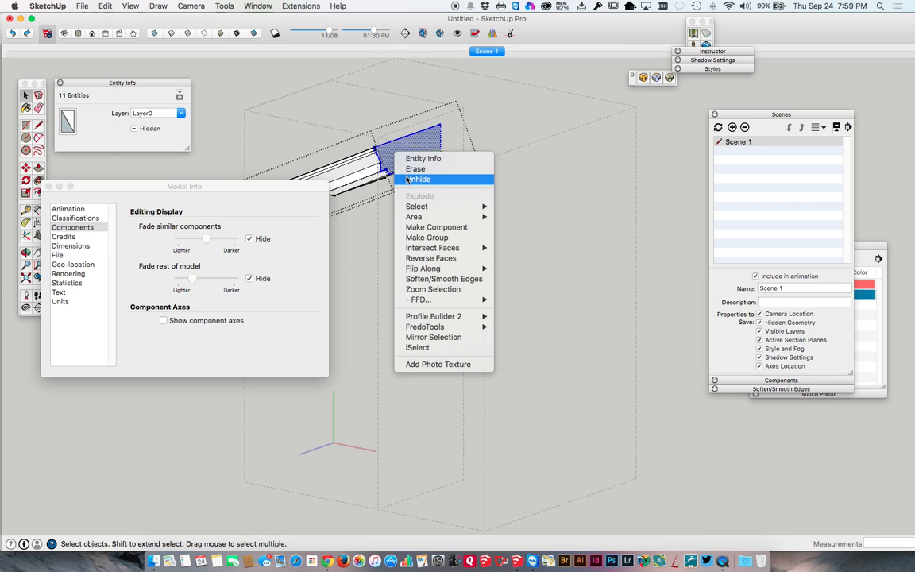
key("Escape")
Remove the blue-grey face from the selection and unhide only its bounding edges
scroll(389, 155, "up", 3)
middle_click_drag(389, 155, 493, 177)
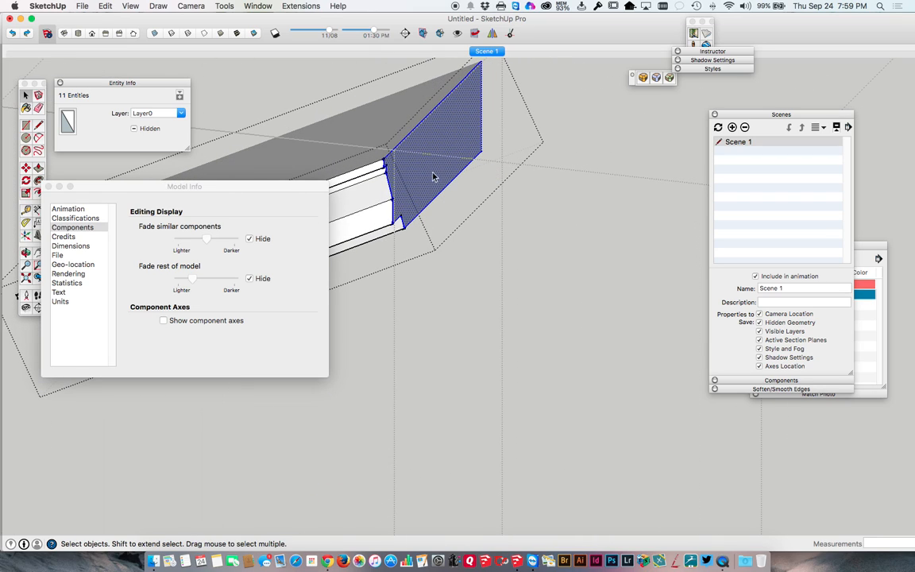
left_click(414, 188, "shift")
right_click(386, 158)
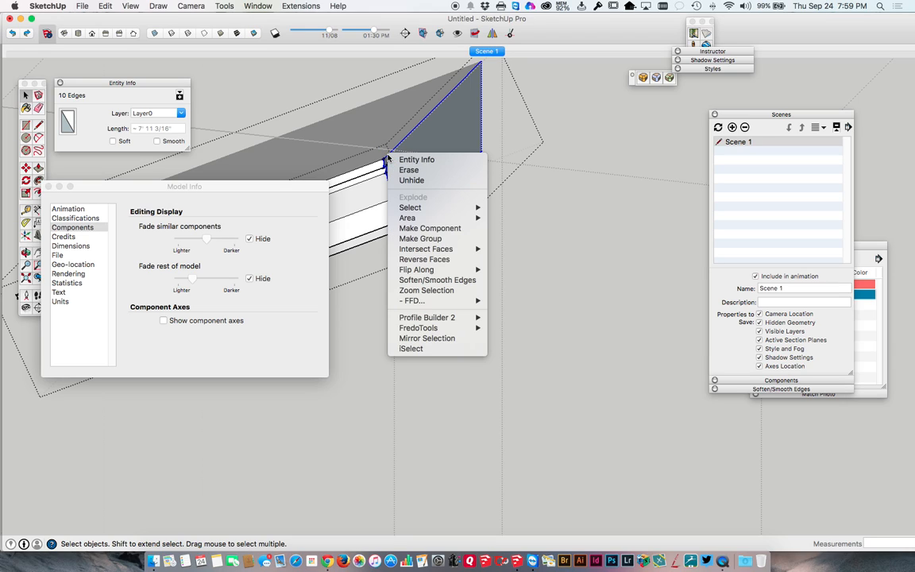
left_click(403, 180)
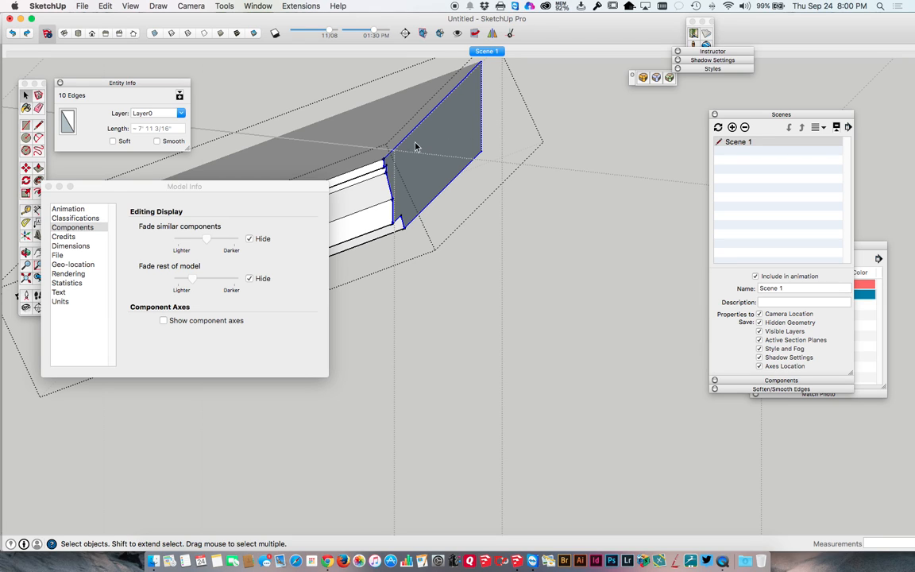
Hide the roof piece's end face together with its bounding edges at the joint, and close the piece
middle_click_drag(391, 141, 488, 61)
left_click_drag(361, 110, 400, 266)
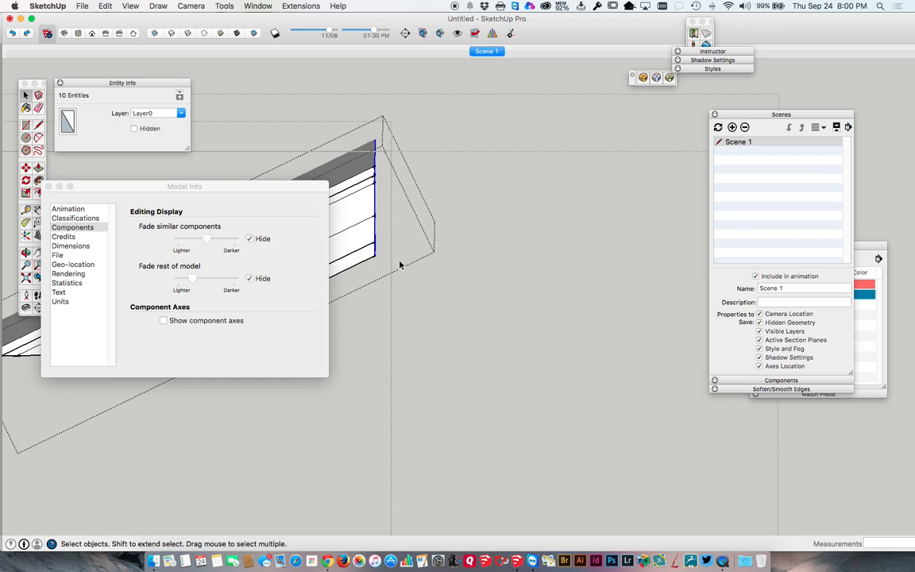
right_click(375, 208)
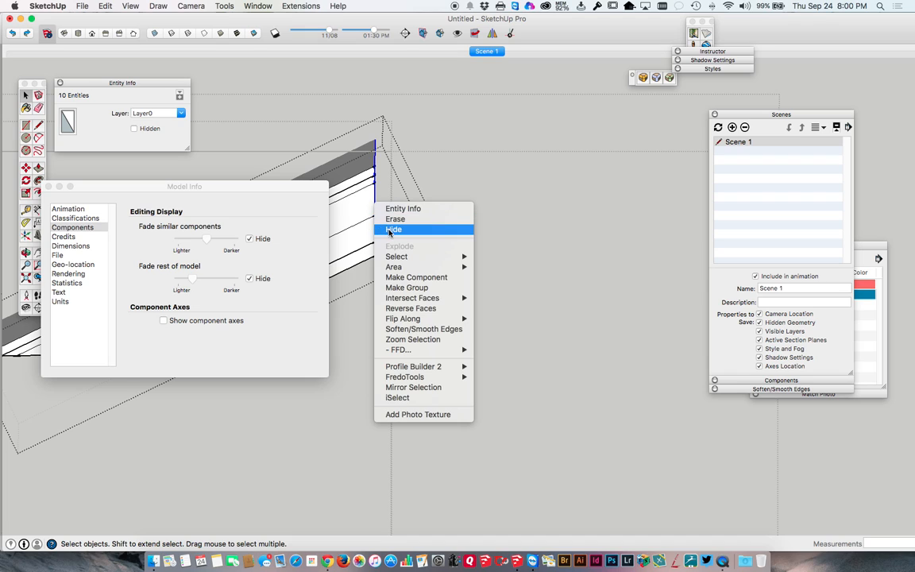
left_click(389, 231)
middle_click_drag(424, 206, 376, 225)
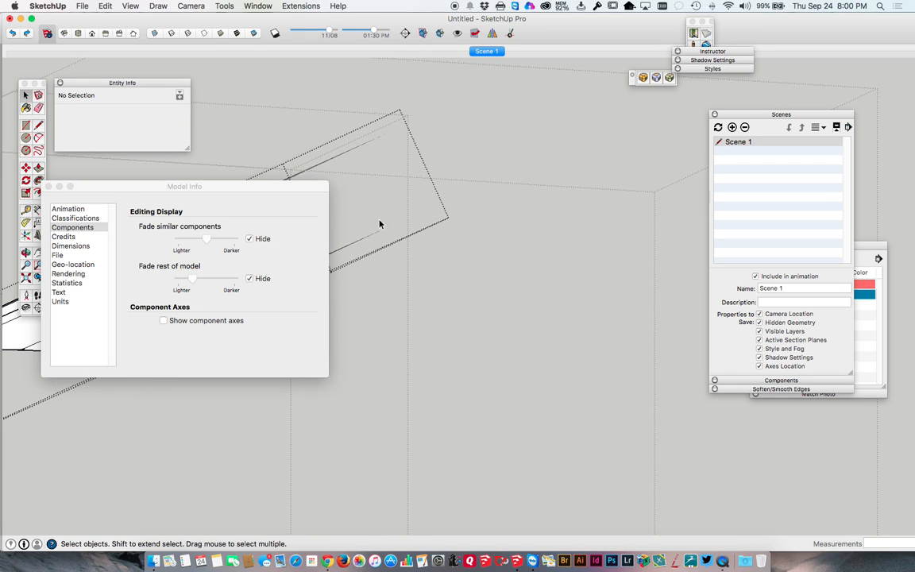
middle_click_drag(417, 200, 478, 203)
left_click(468, 232)
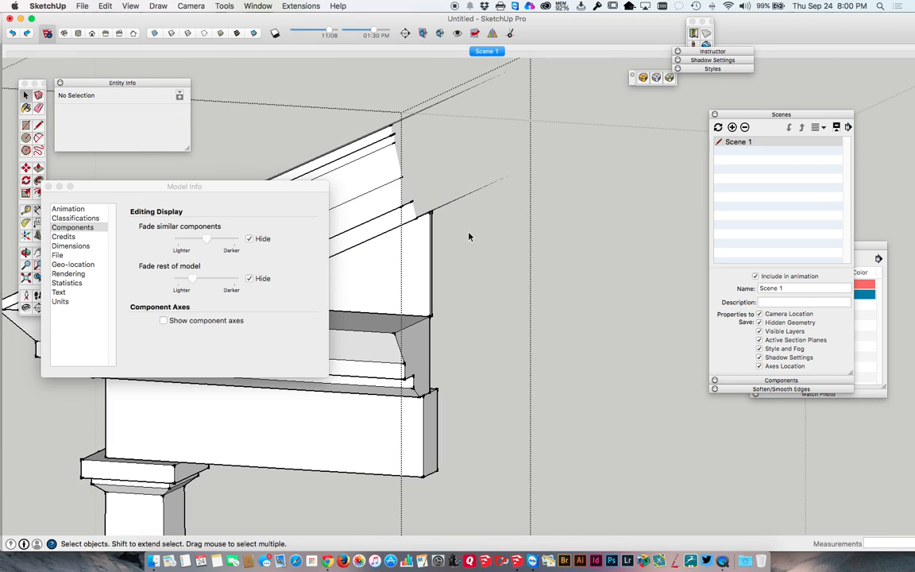
Open the triangular gable piece, hide the front vertical edge of its narrow end face with the Eraser tool, and close the piece
middle_click_drag(458, 239, 490, 255)
scroll(527, 250, "up", 3)
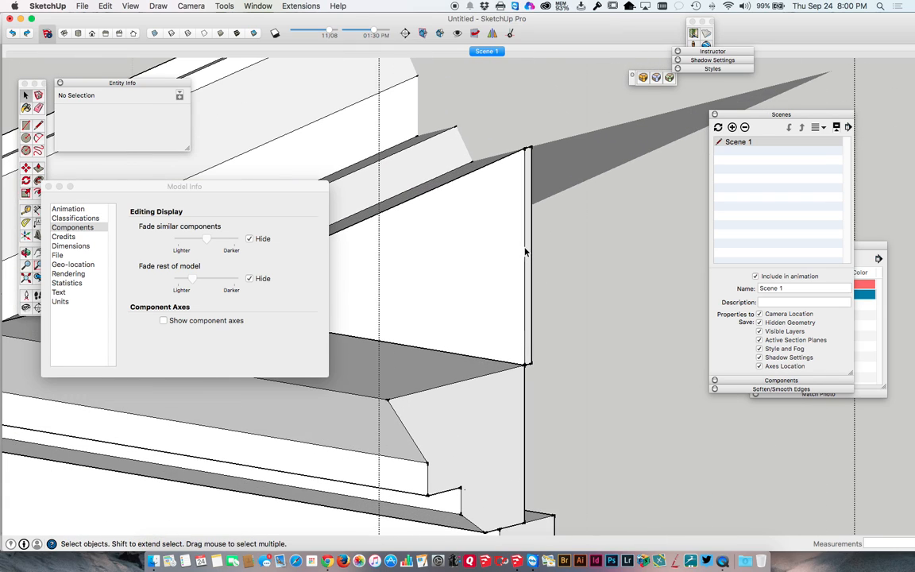
triple_click(528, 247)
left_click_drag(522, 126, 565, 416)
left_click(529, 181)
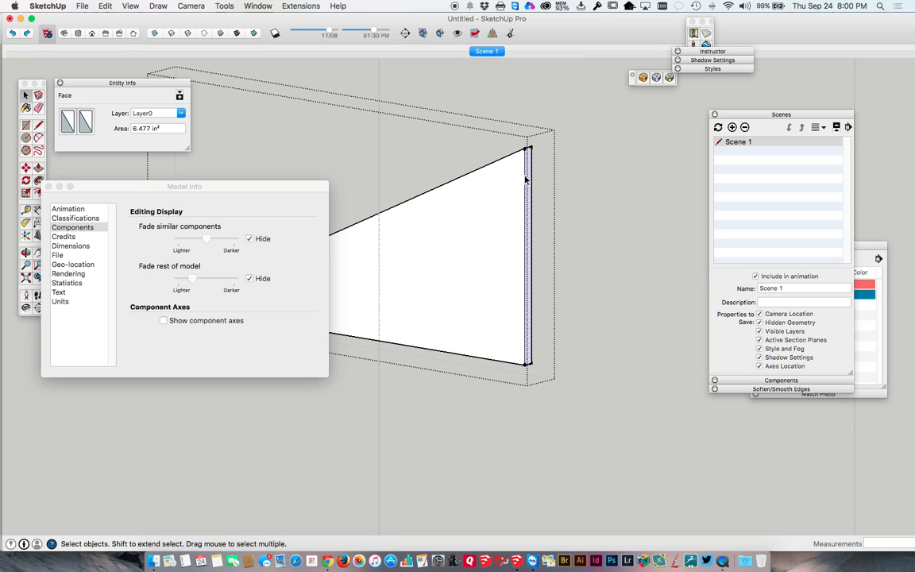
right_click(525, 176)
left_click(495, 159)
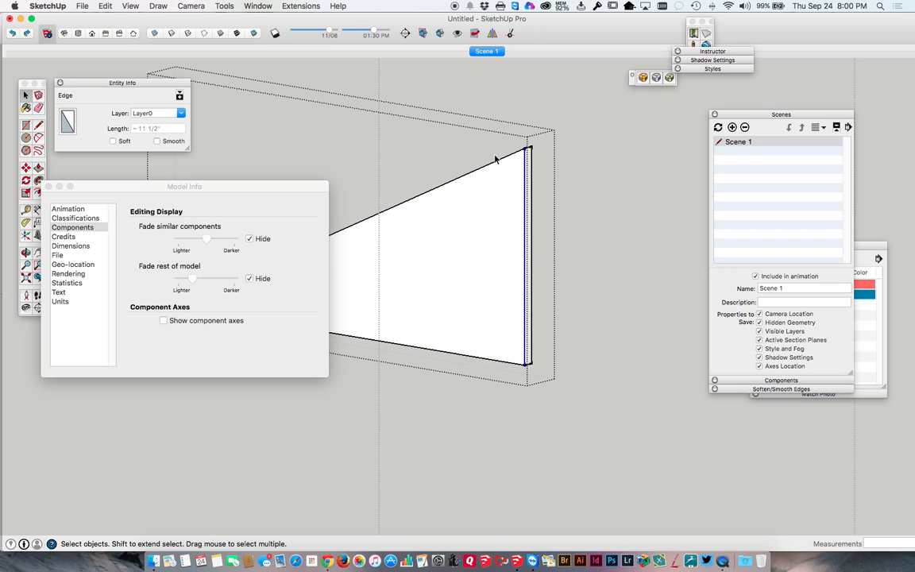
key("e")
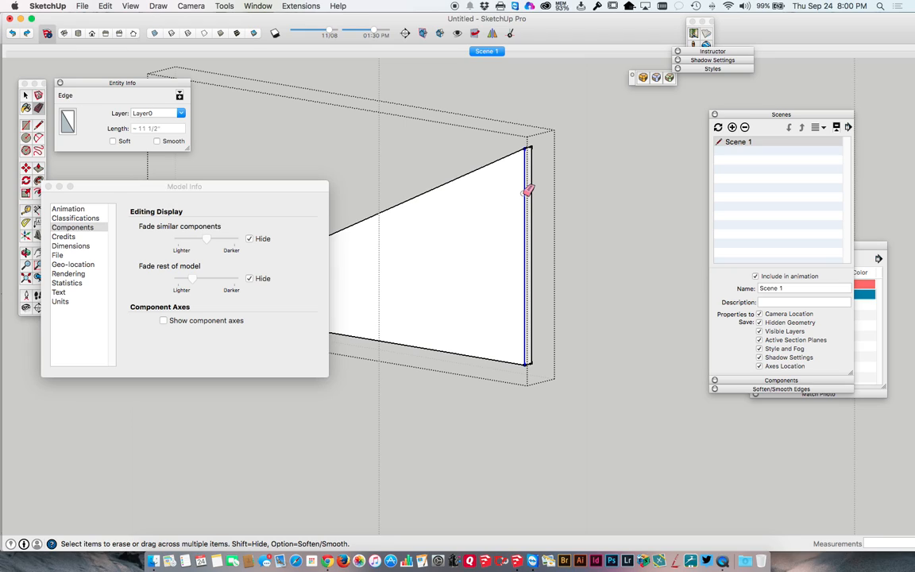
left_click(528, 189)
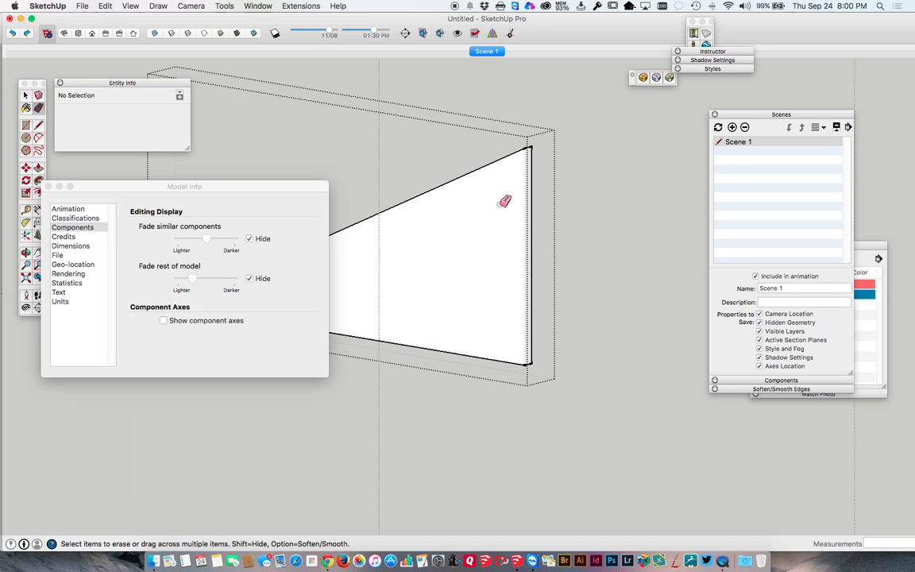
key("space")
key("Escape")
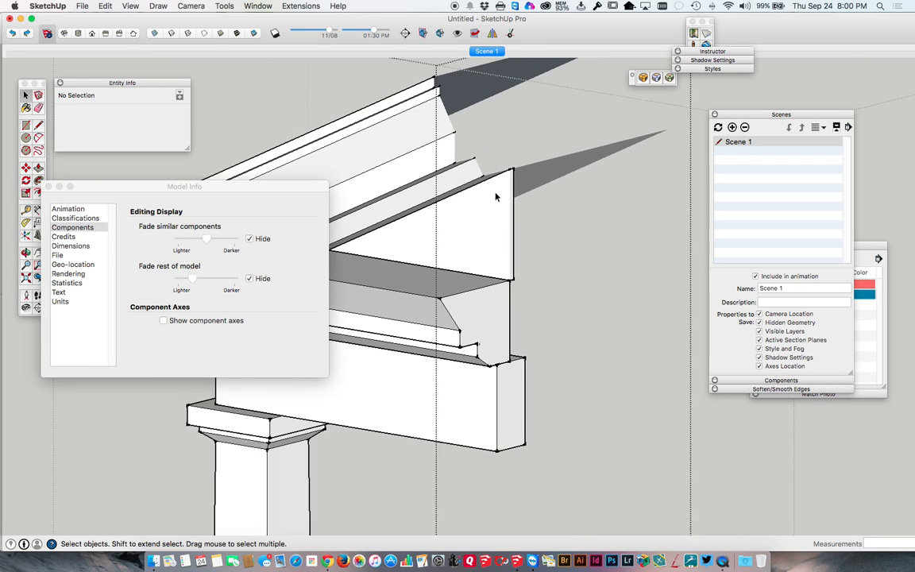
Open the cornice piece below the gable, hide the profile edges around its end face with the Eraser tool, and close the piece
double_click(475, 312)
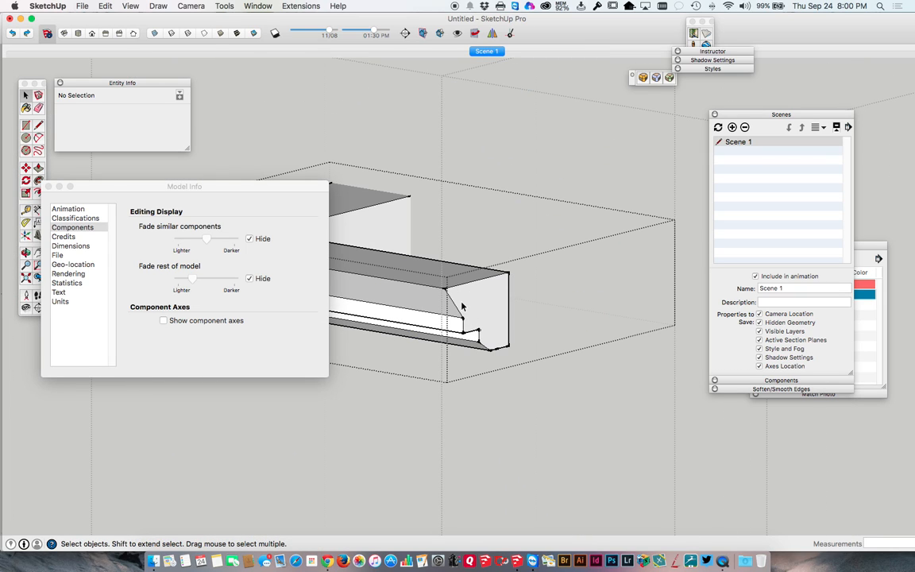
key("e")
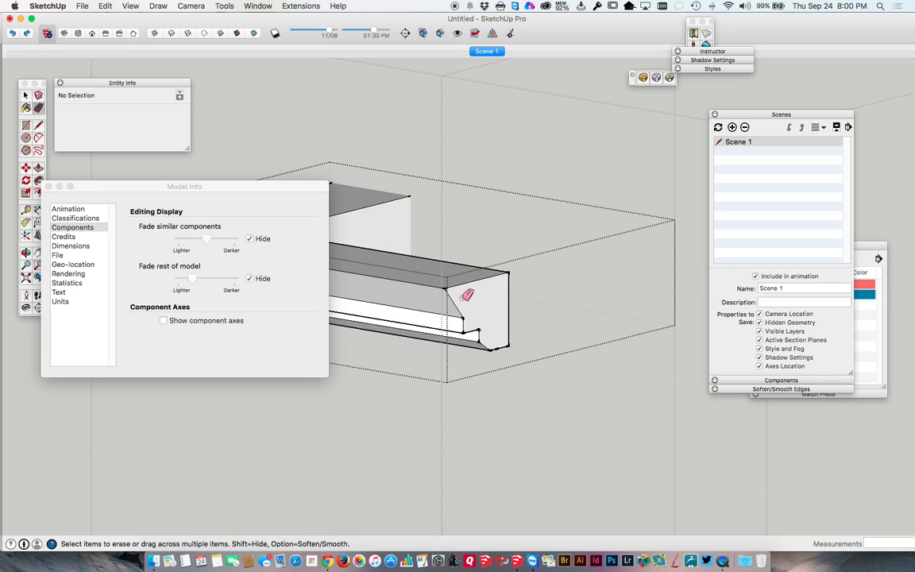
left_click(463, 324, "shift")
left_click(469, 332, "shift")
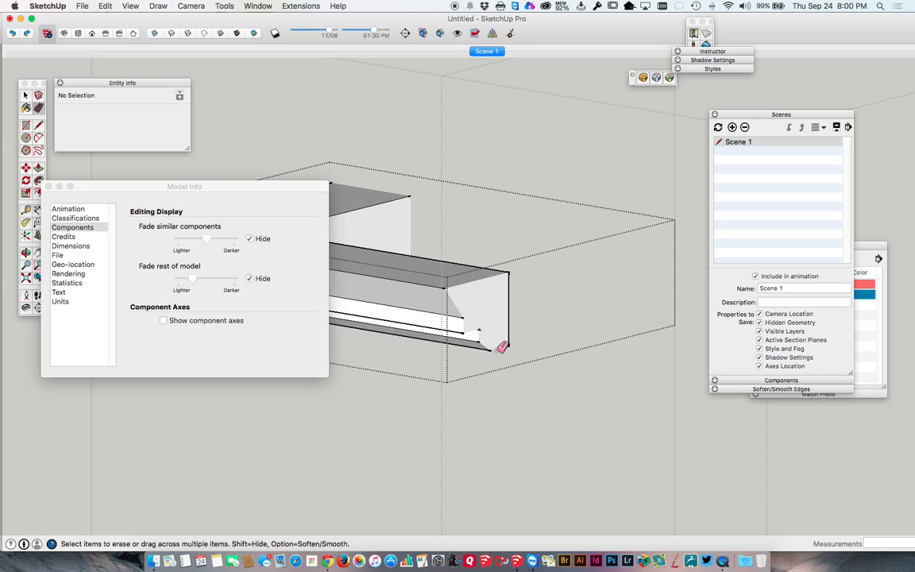
left_click(510, 314, "shift")
key("space")
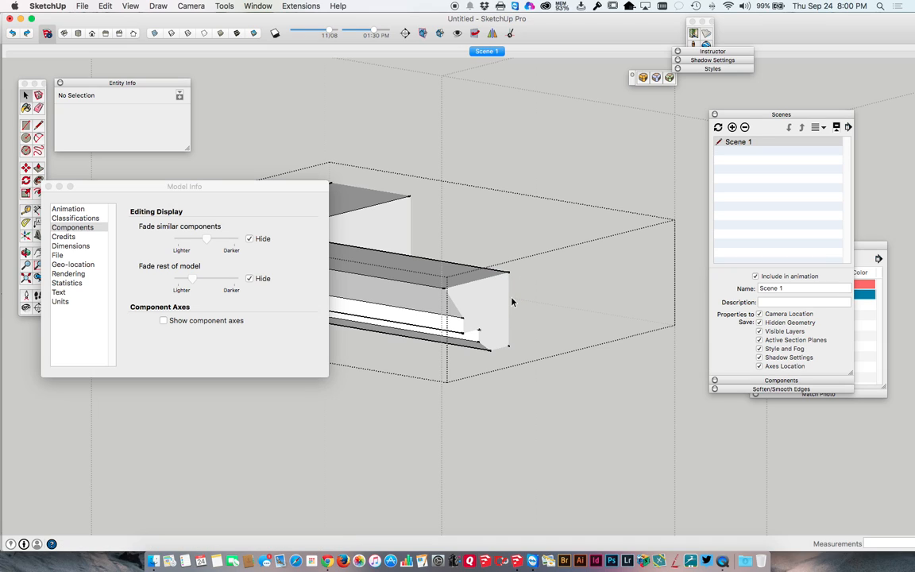
left_click(460, 267)
Open the beam block on this side, hide its end face with the bounding edges, and close the block
double_click(506, 360)
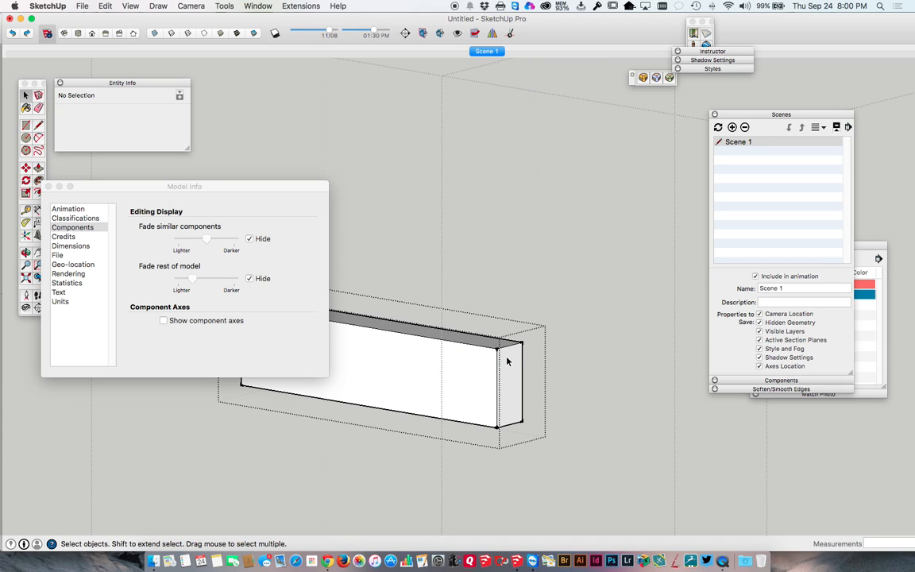
double_click(507, 362)
right_click(507, 362)
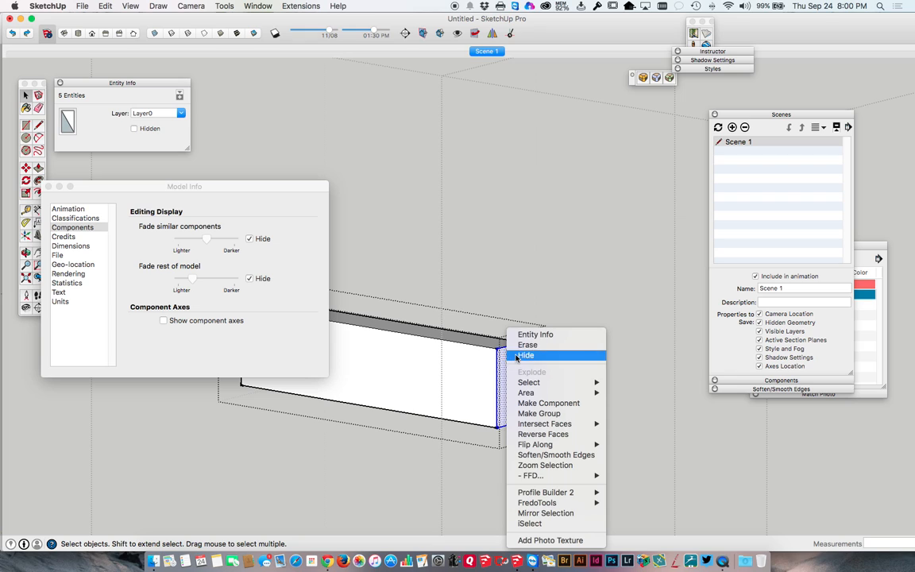
left_click(526, 355)
left_click(515, 348)
scroll(514, 343, "down", 3)
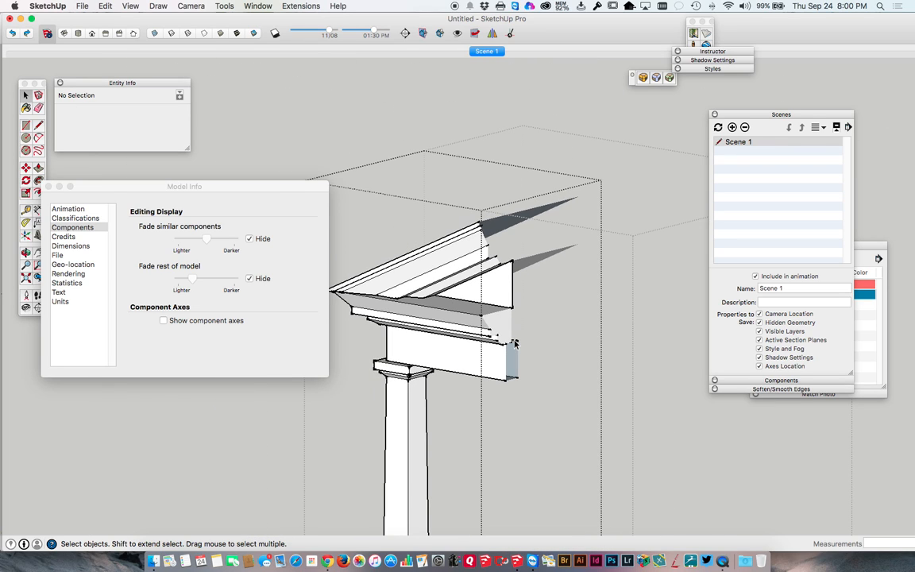
Reopen the corner unit at the front gable from the whole temple, and open its roof piece at the ridge end
scroll(515, 343, "down", 10)
middle_click_drag(516, 346, 367, 318)
left_click(367, 318)
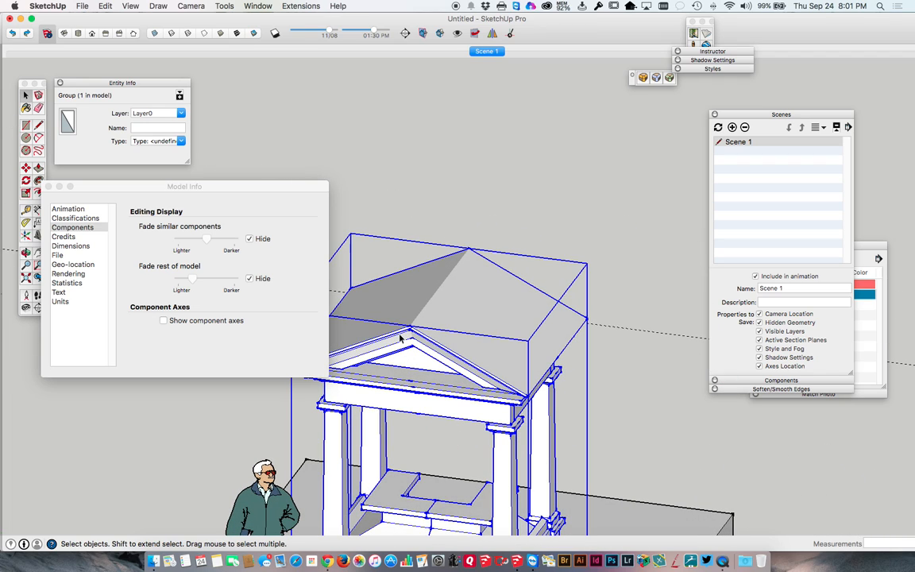
double_click(399, 335)
double_click(400, 332)
left_click(399, 331)
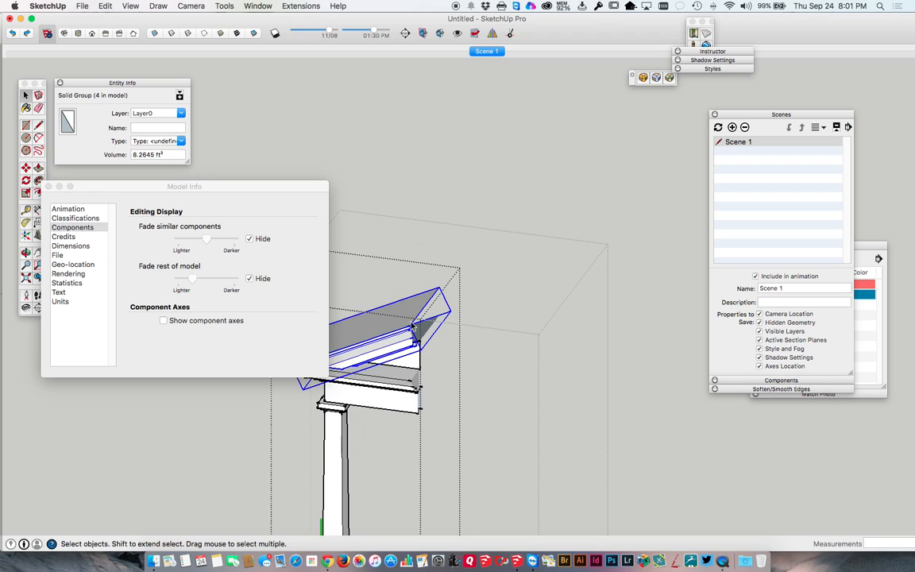
scroll(416, 321, "up", 2)
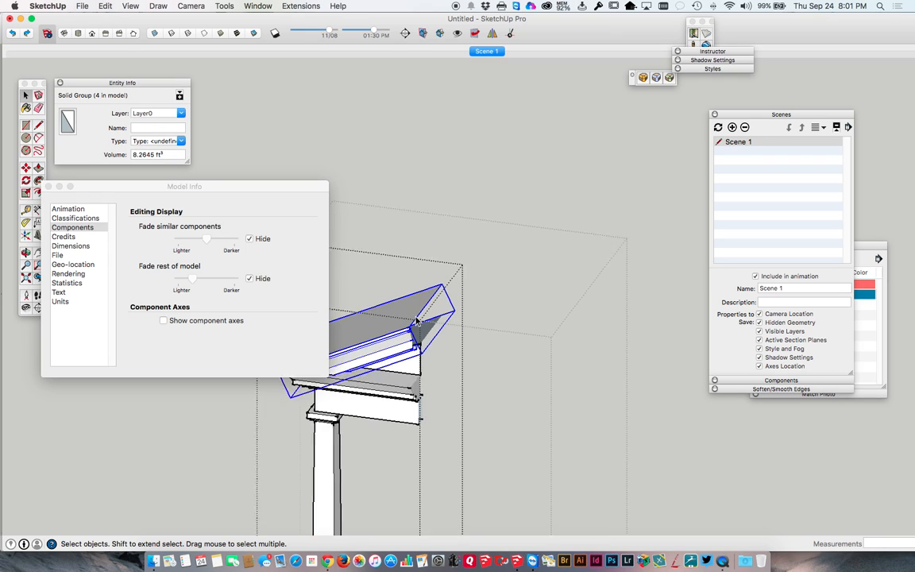
scroll(416, 321, "up", 3)
double_click(415, 327)
left_click(414, 329)
middle_click_drag(414, 329, 520, 324)
scroll(427, 347, "up", 2)
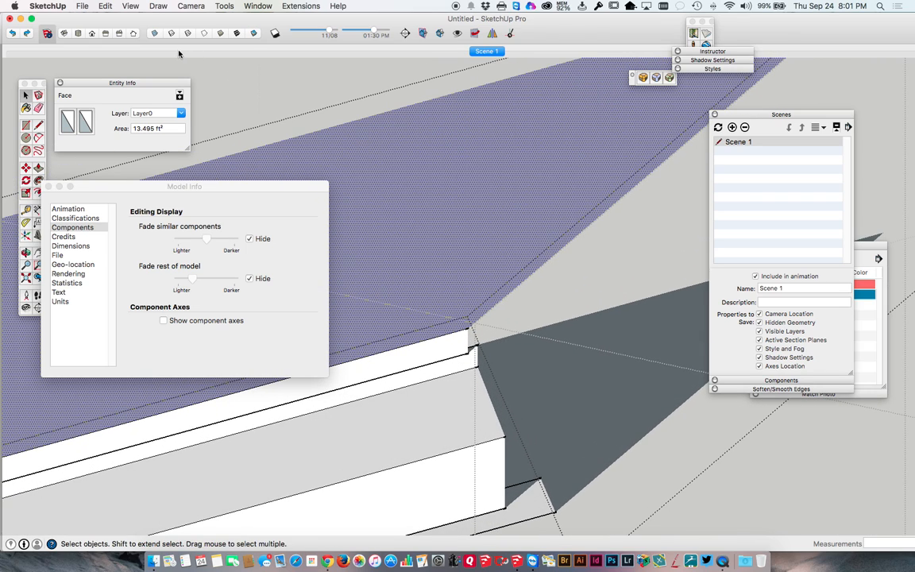
Display hidden geometry to unhide the roof piece's sloping ridge edge, and turn the hidden geometry display off again
left_click(130, 6)
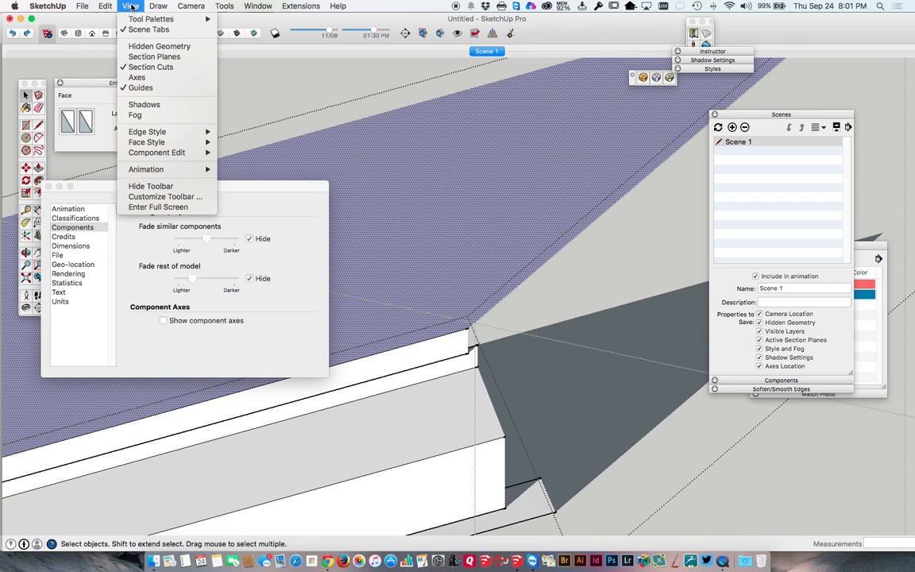
left_click(129, 46)
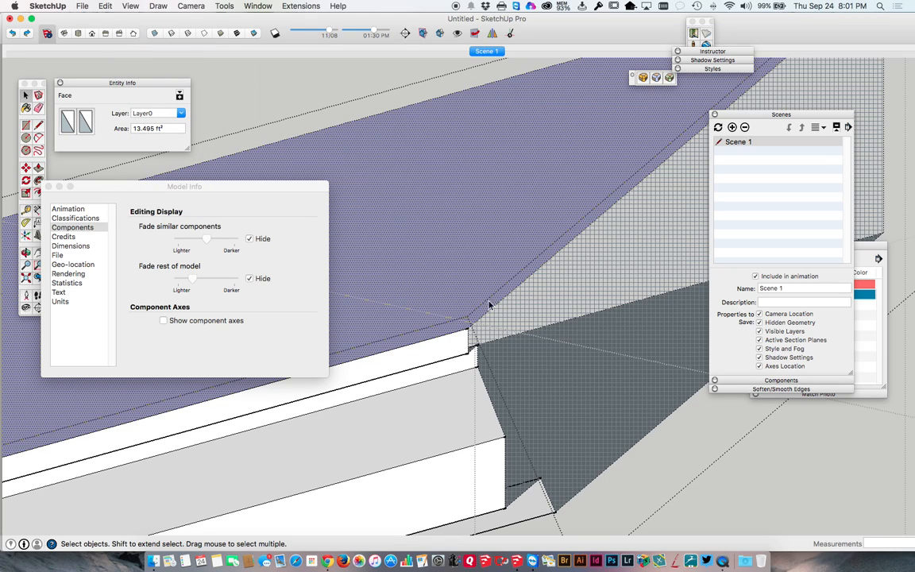
middle_click_drag(486, 304, 489, 302)
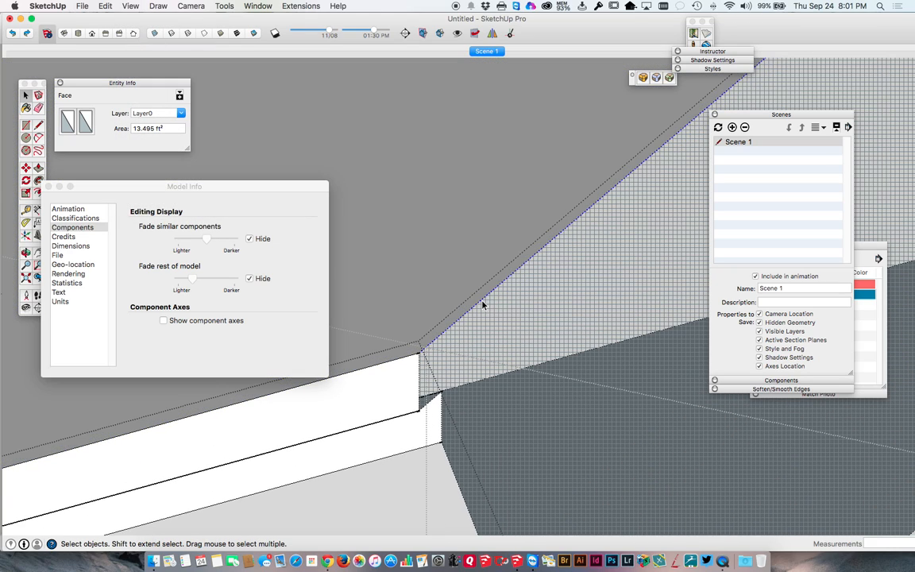
left_click(482, 304)
right_click(483, 301)
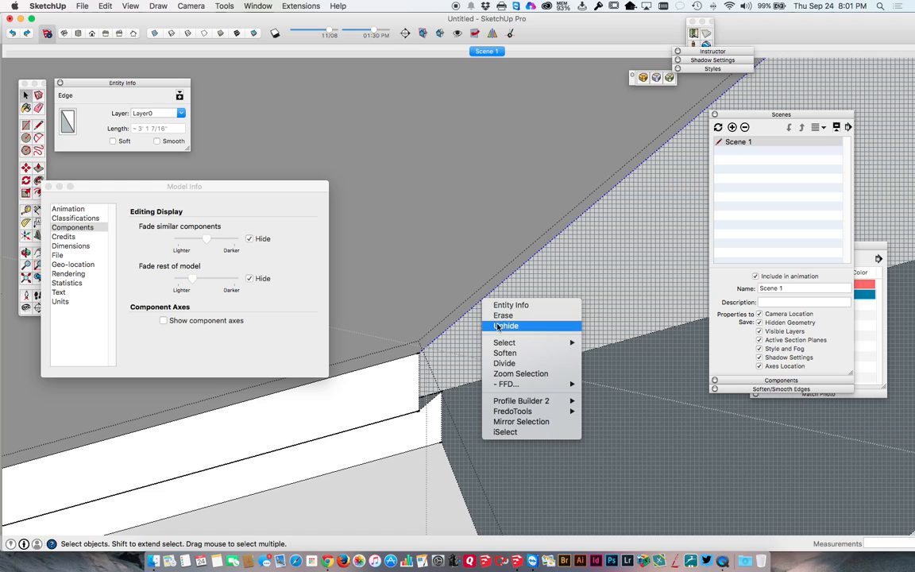
left_click(505, 326)
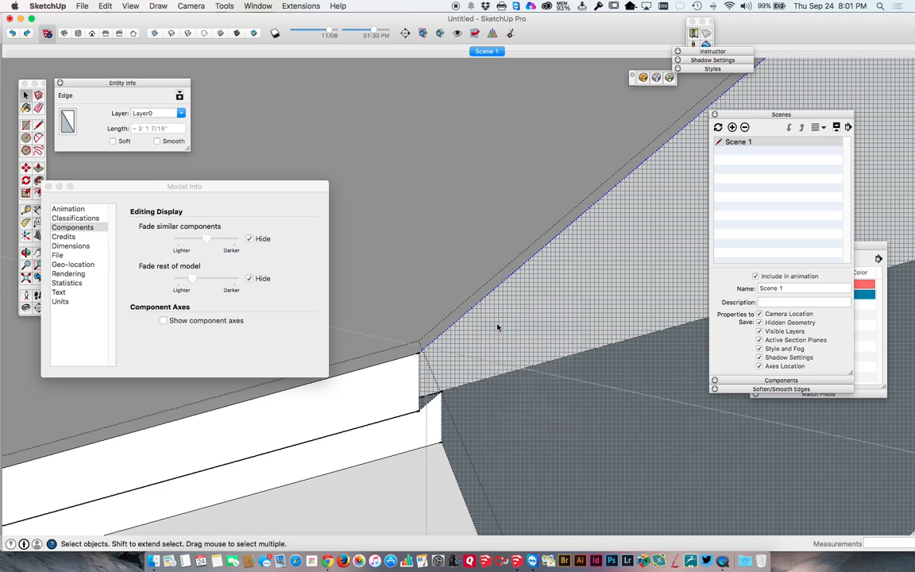
left_click(104, 7)
mouse_move(119, 6)
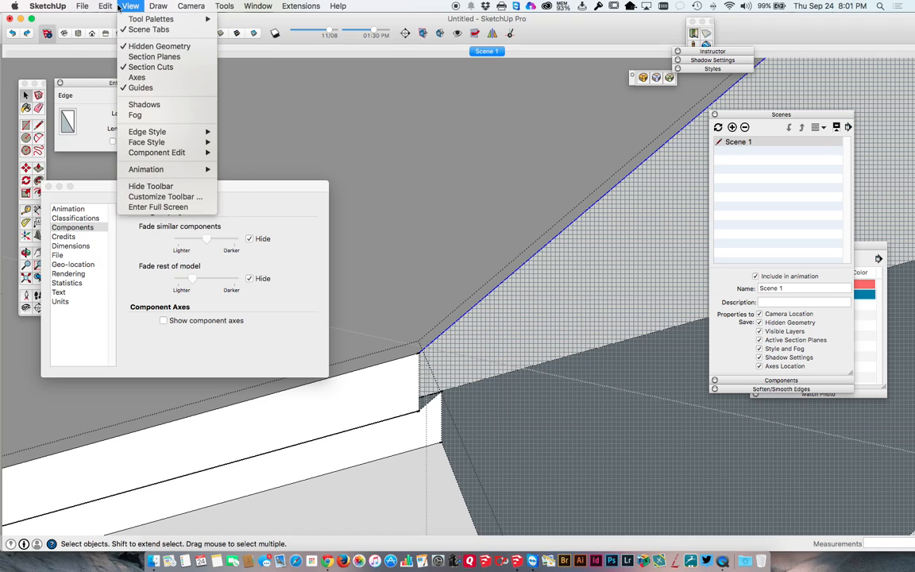
left_click(127, 46)
Close the roof piece and the corner unit, and return to the saved Scene 1 view
scroll(470, 248, "down", 3)
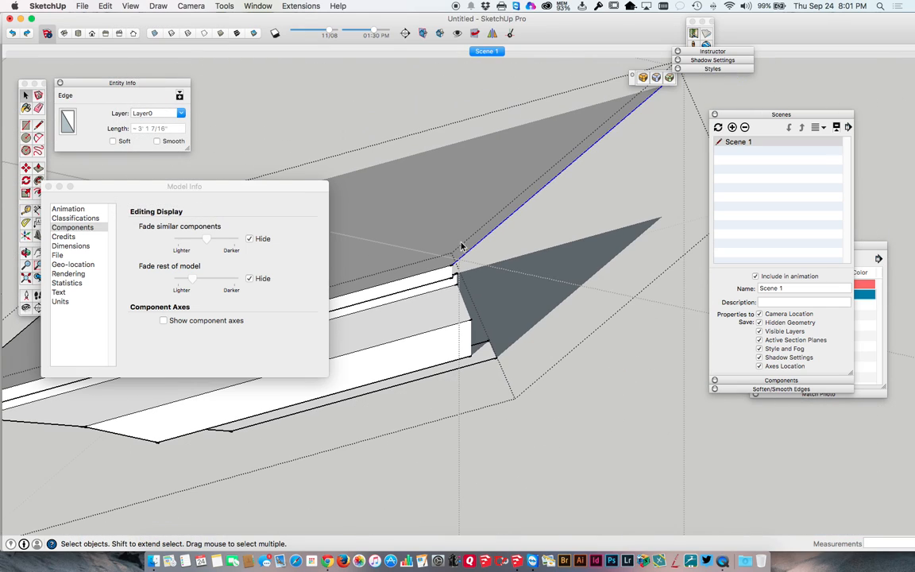
left_click(436, 108)
scroll(492, 217, "down", 5)
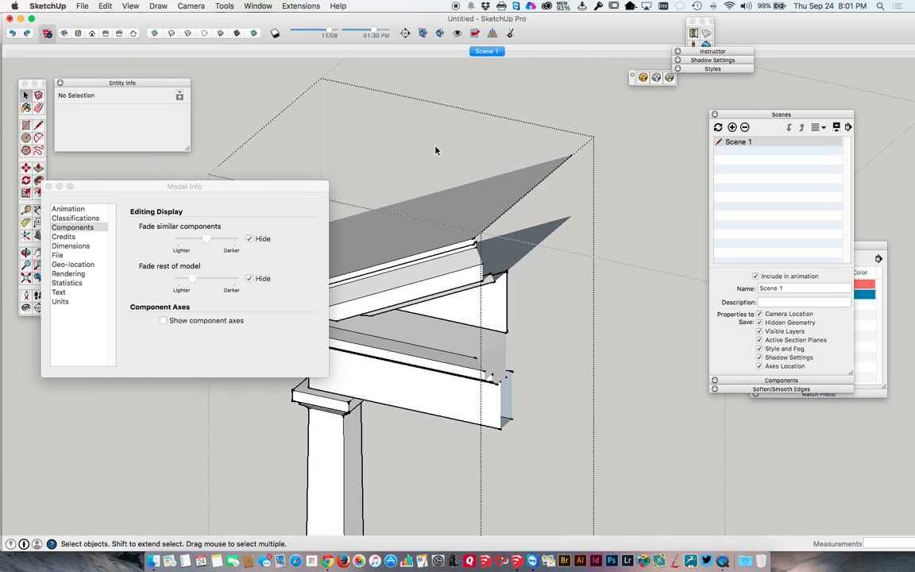
left_click(667, 189)
left_click(360, 147)
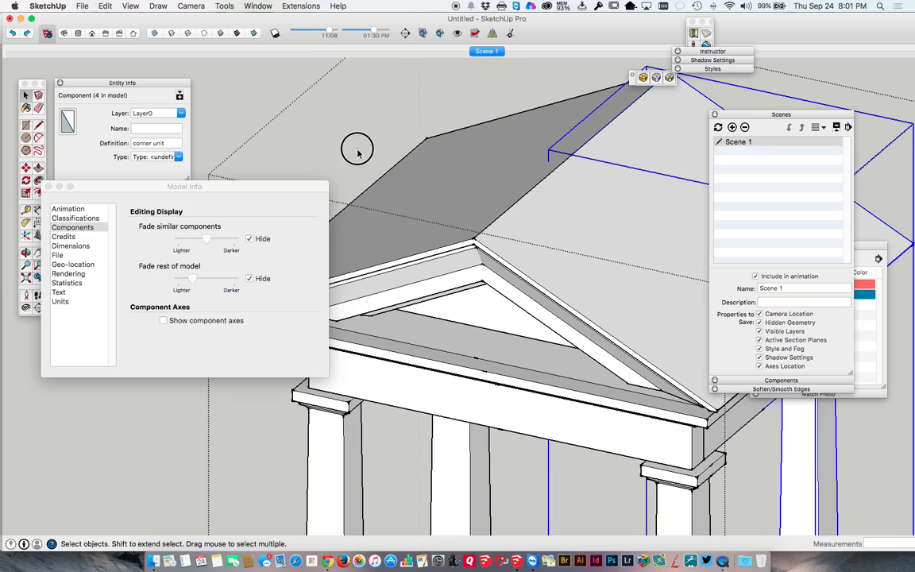
scroll(475, 231, "down", 5)
middle_click_drag(475, 231, 365, 96)
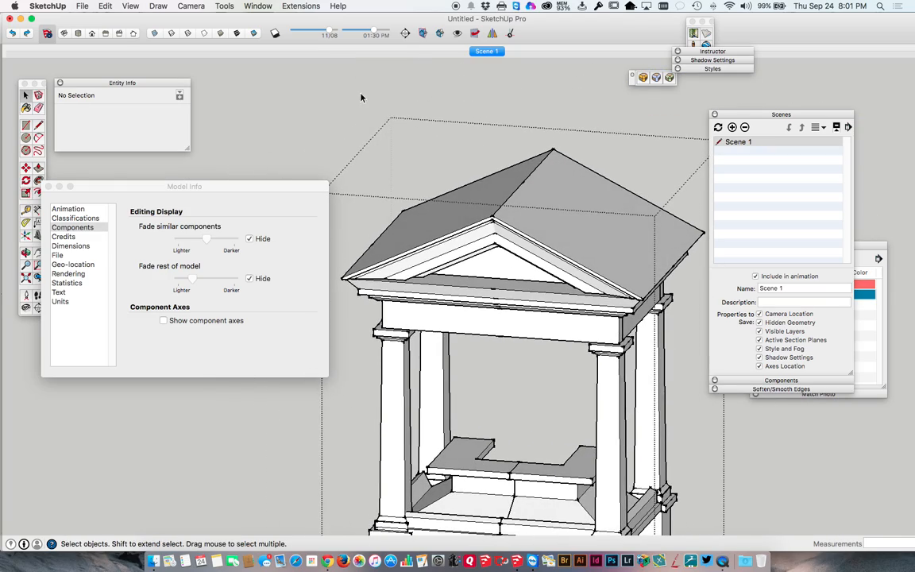
left_click(495, 52)
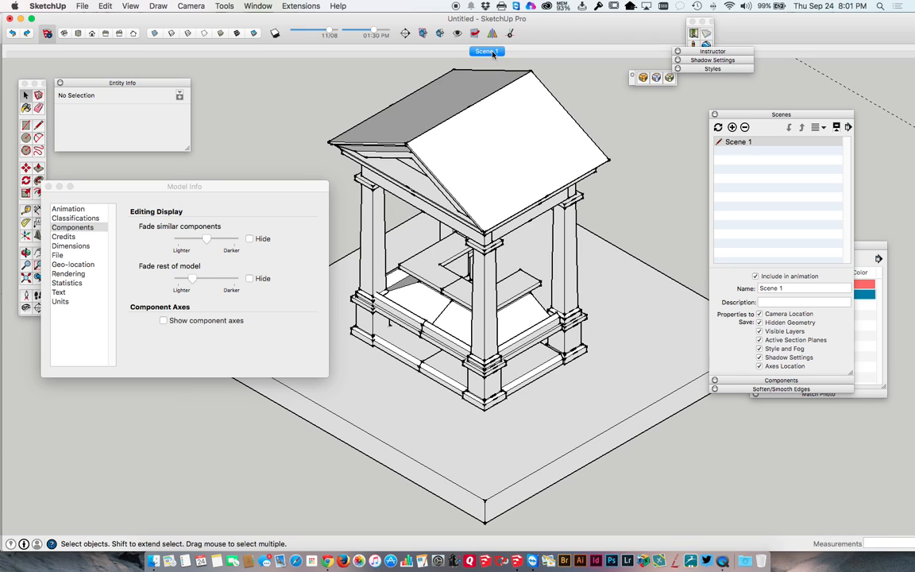
Close the Model Info window and turn on shadows for the temple
left_click(95, 188)
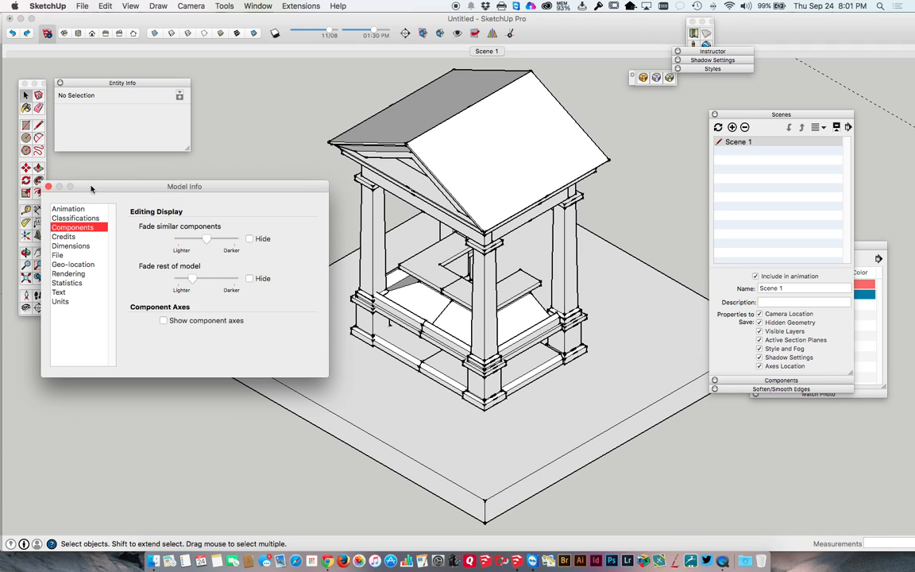
left_click(48, 187)
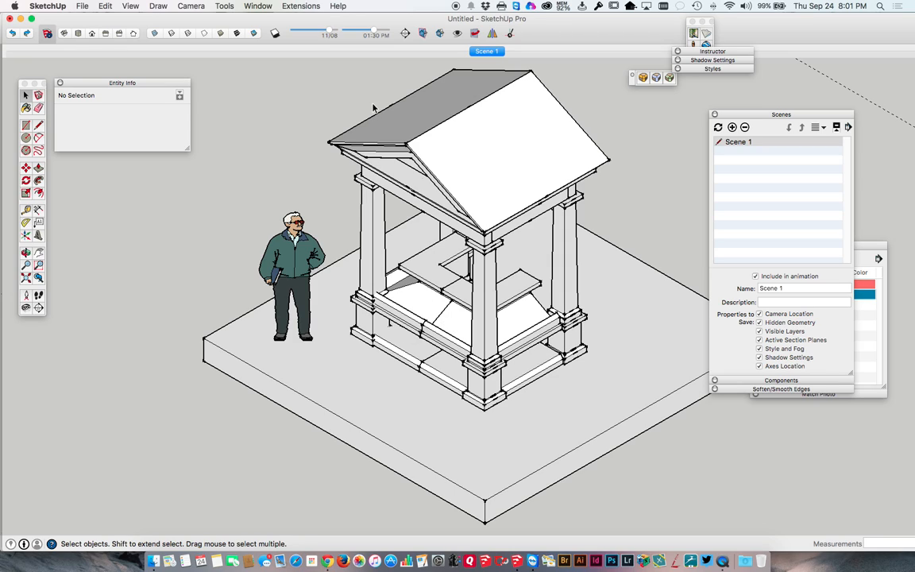
left_click(274, 33)
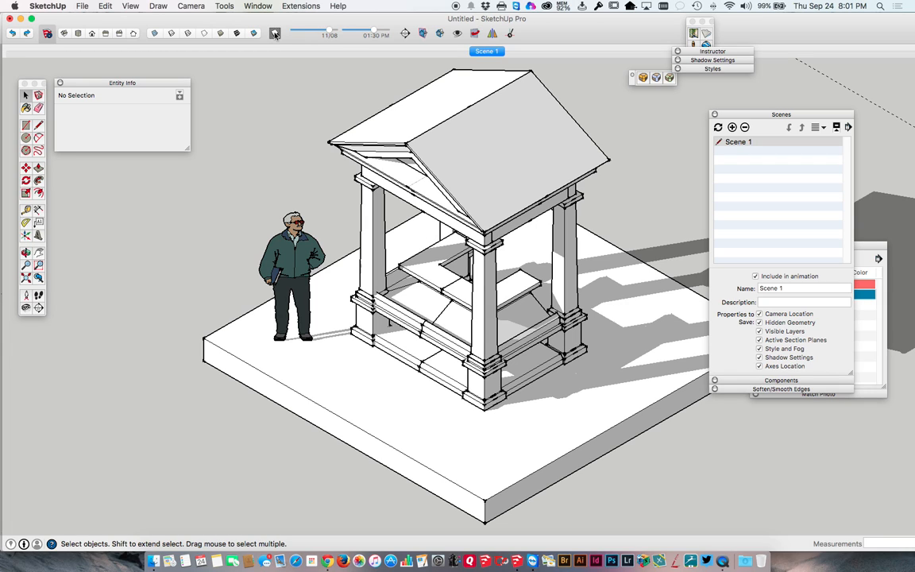
Set the temple's shadow date to 05/30 and the shadow time to 12:38 PM
left_click_drag(329, 33, 312, 33)
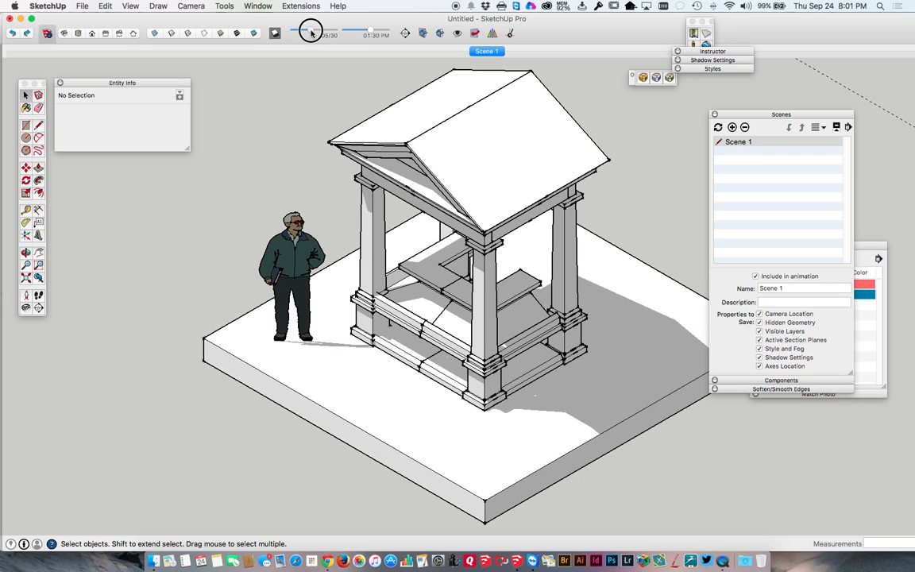
left_click_drag(370, 32, 367, 31)
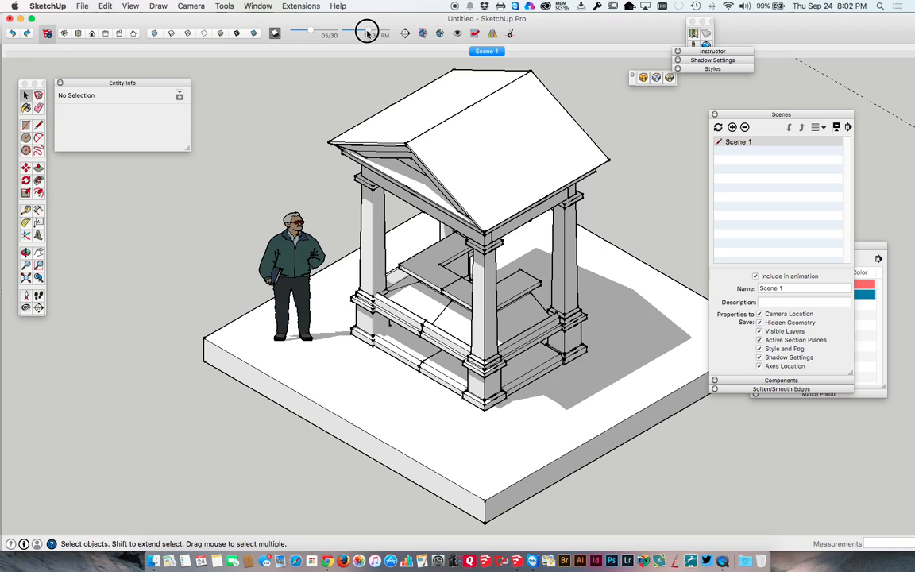
left_click_drag(367, 33, 368, 34)
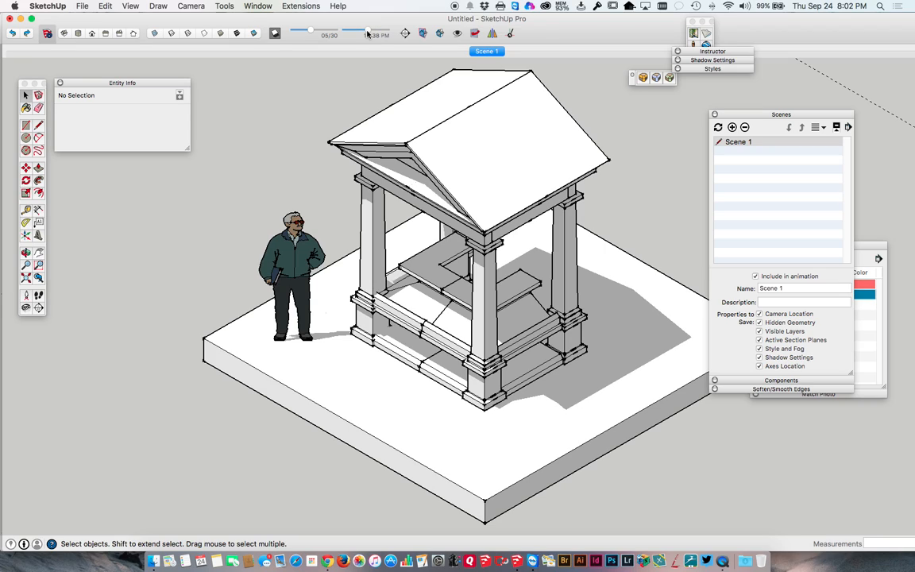
Update Scene 1 with all its properties so it stores the current shadow settings
left_click(718, 128)
left_click_drag(739, 115, 719, 121)
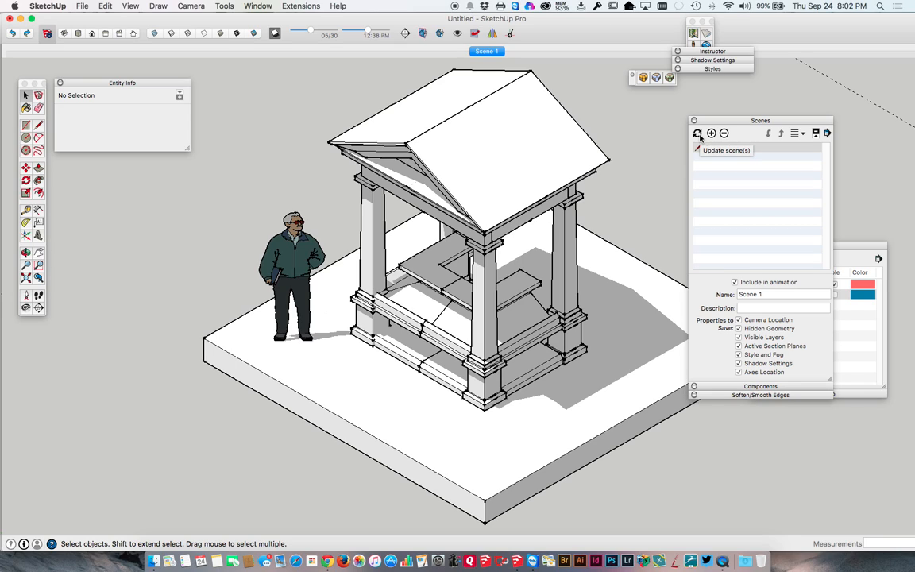
left_click(698, 134)
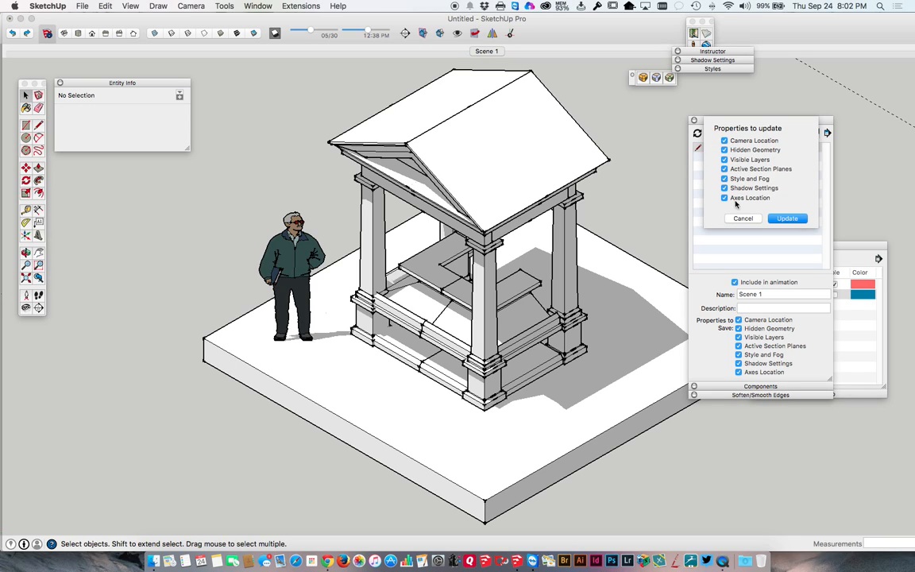
left_click(786, 218)
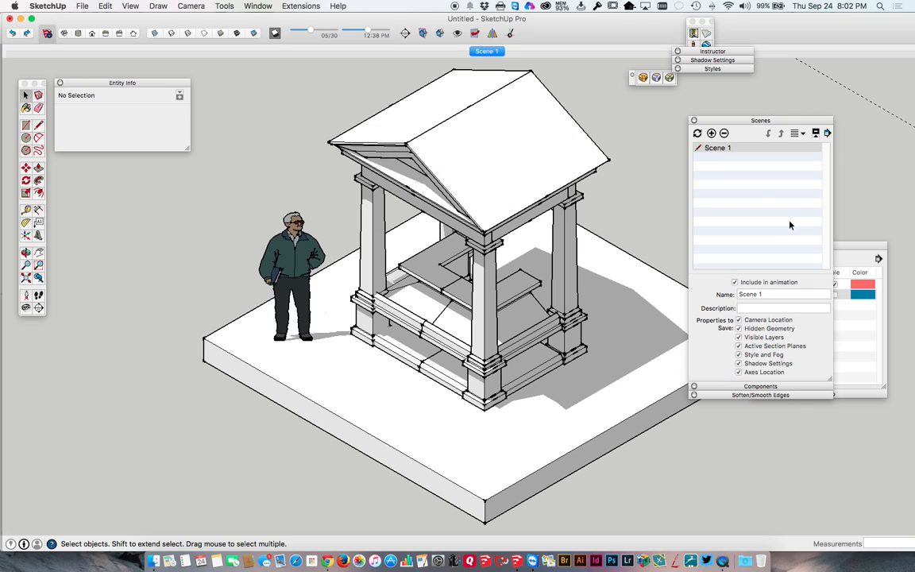
Test the updated Scene 1 by turning shadows off, orbiting away, and restoring the saved scene
left_click(278, 35)
middle_click_drag(308, 217, 746, 206)
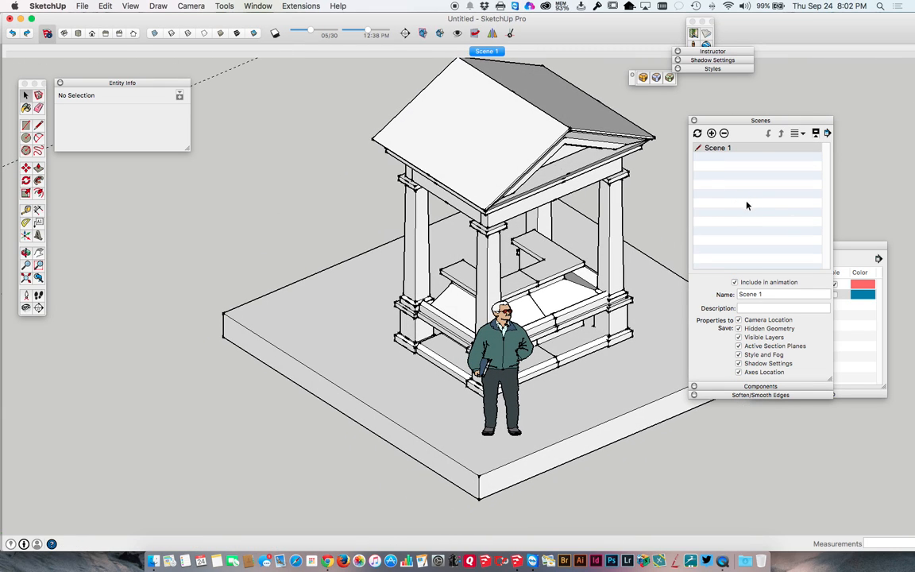
left_click(488, 50)
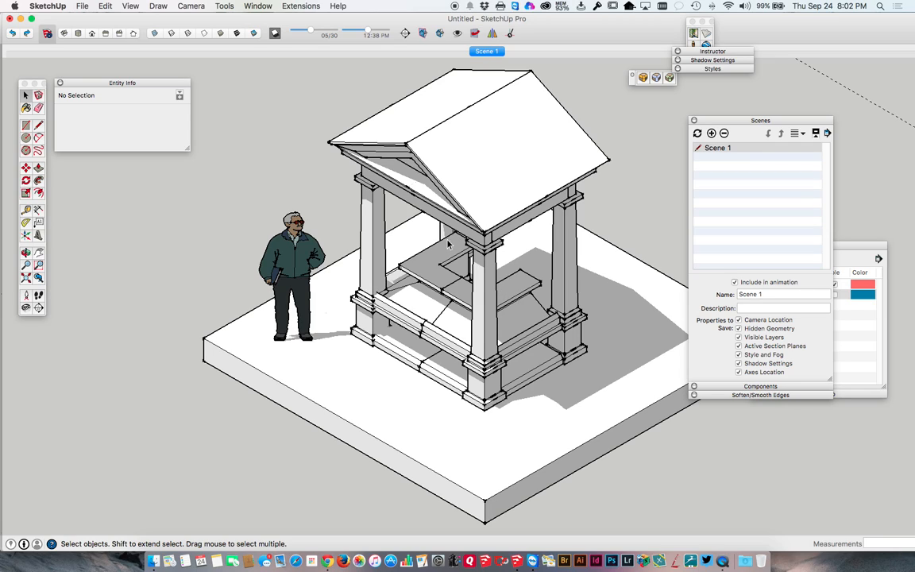
middle_click_drag(279, 45, 480, 62)
left_click(486, 52)
Switch the camera from parallel projection to Perspective with the whole base slab in view
scroll(489, 299, "down", 3)
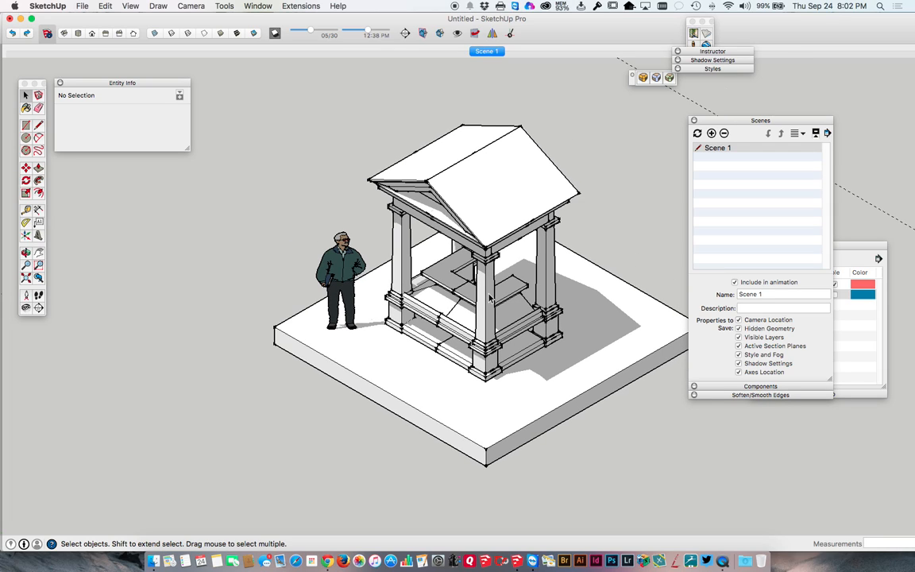
scroll(490, 297, "down", 2)
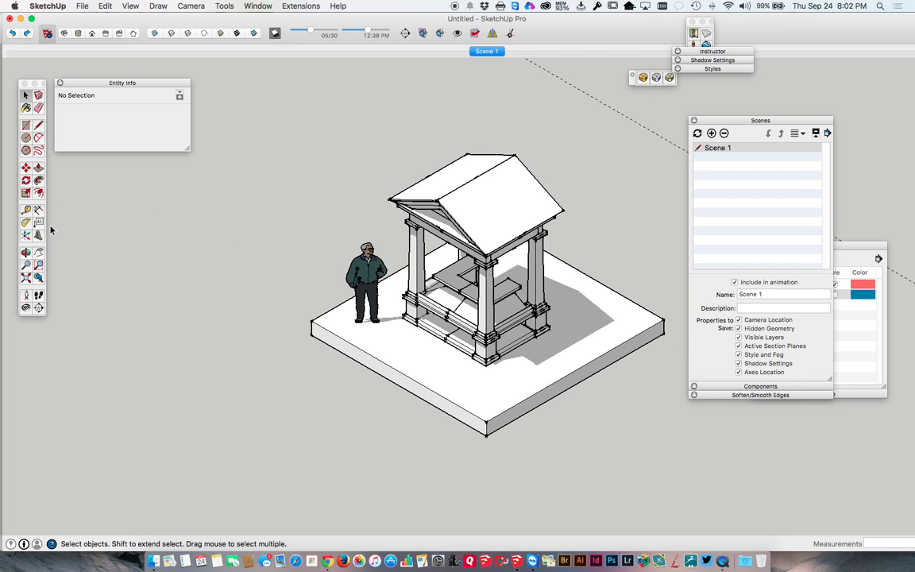
left_click(186, 6)
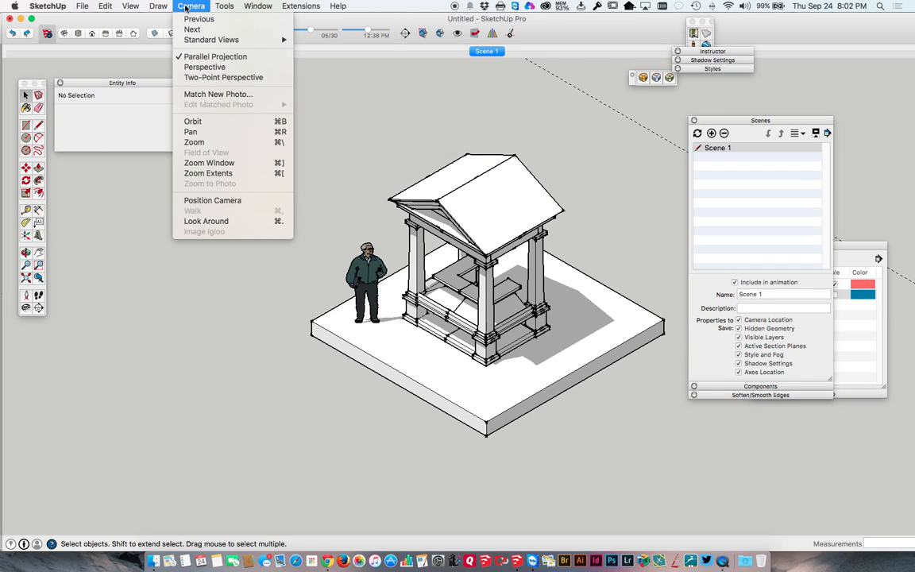
left_click(195, 67)
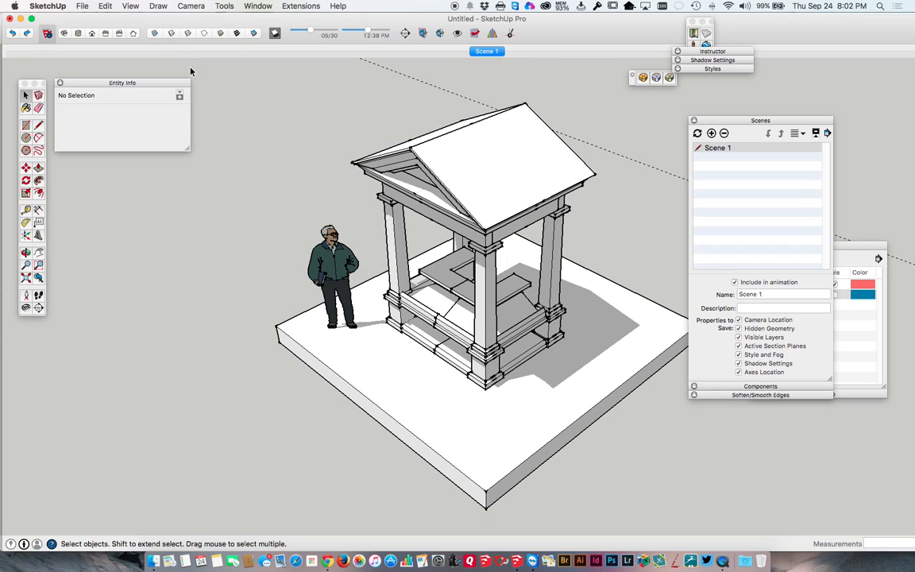
Position the camera on the base slab's front corner at an eye height of 5' 6" and look around toward the temple
middle_click_drag(401, 271, 383, 306)
scroll(383, 304, "down", 3)
scroll(383, 303, "up", 1)
scroll(384, 304, "up", 1)
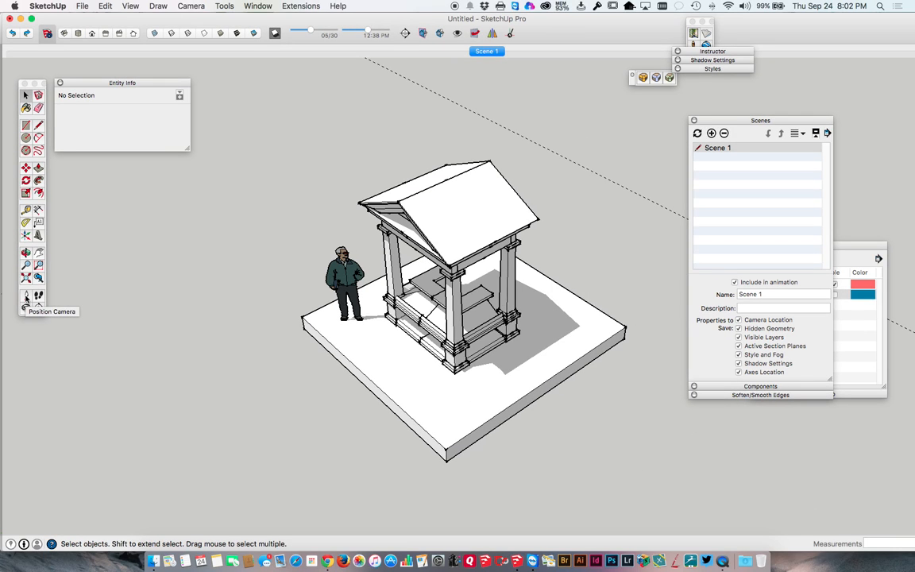
left_click(26, 295)
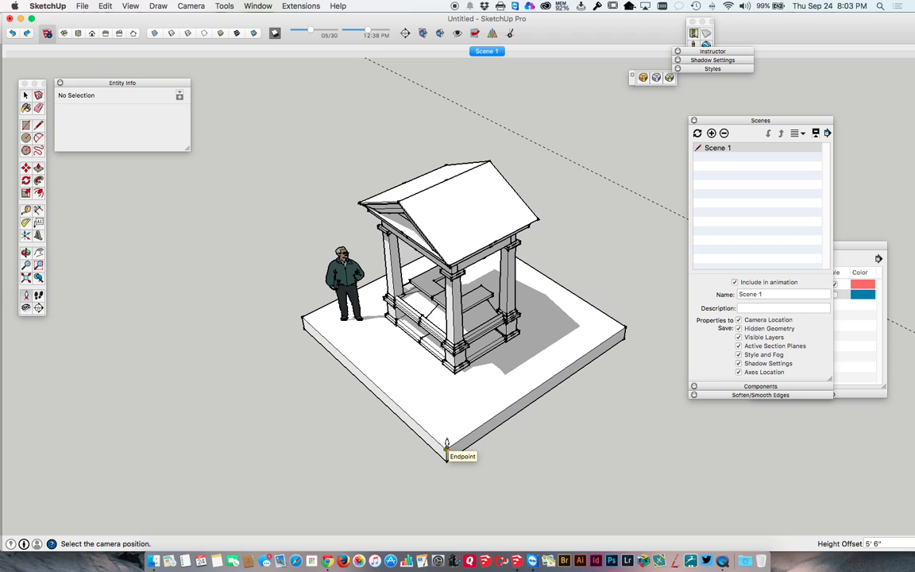
left_click_drag(445, 449, 406, 235)
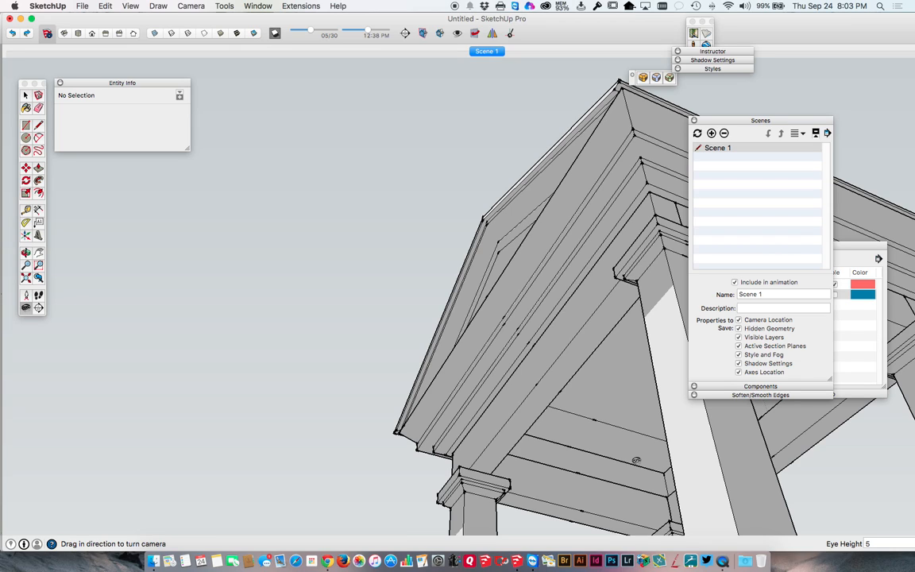
key("Return")
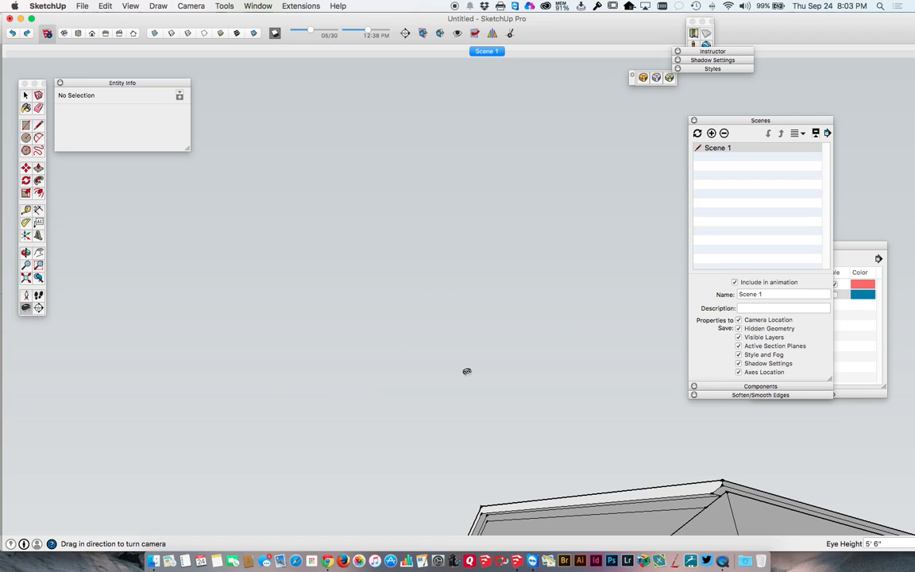
left_click_drag(468, 340, 522, 332)
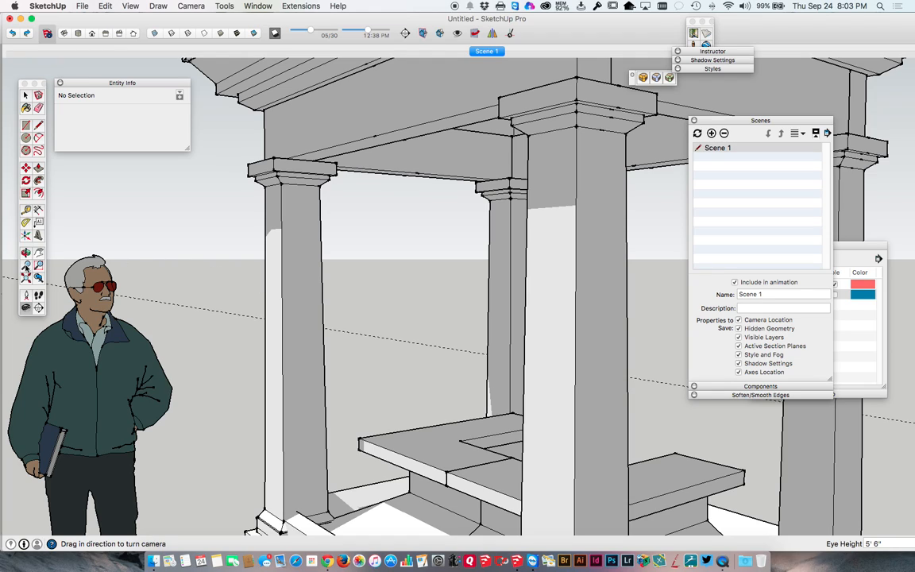
Widen the camera's field of view to 55 degrees
left_click(27, 266)
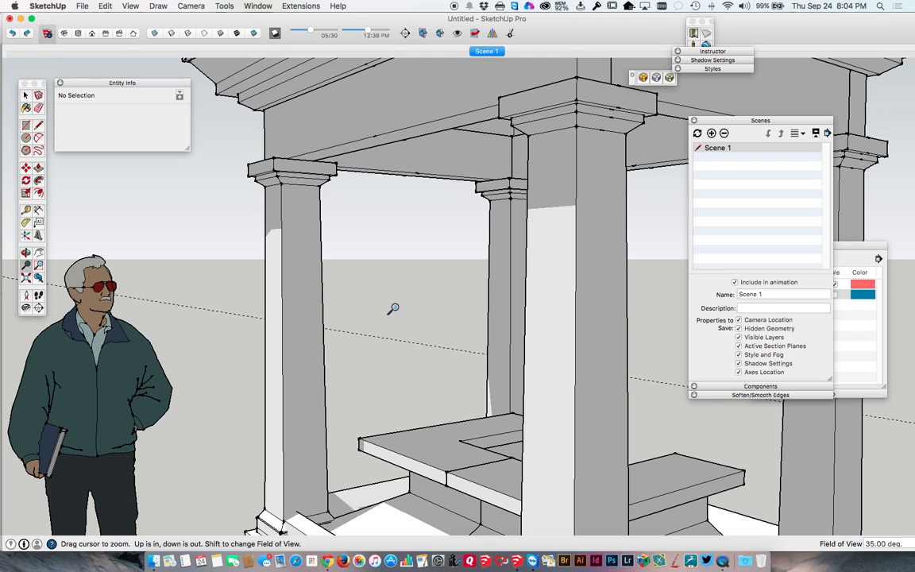
type("55")
scroll(393, 308, "down", 3)
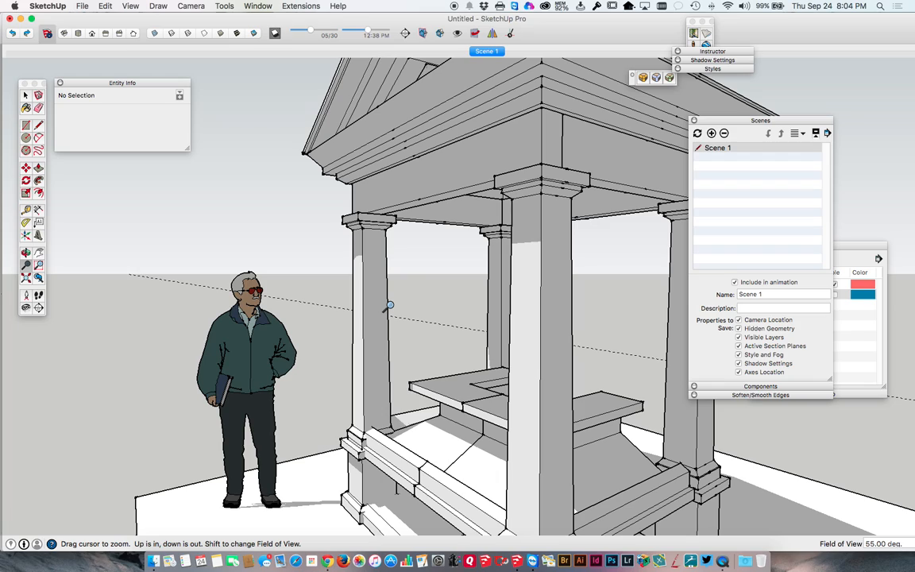
Walk backward from the temple until all of it is in view, and pan and orbit slightly to frame it
left_click(38, 295)
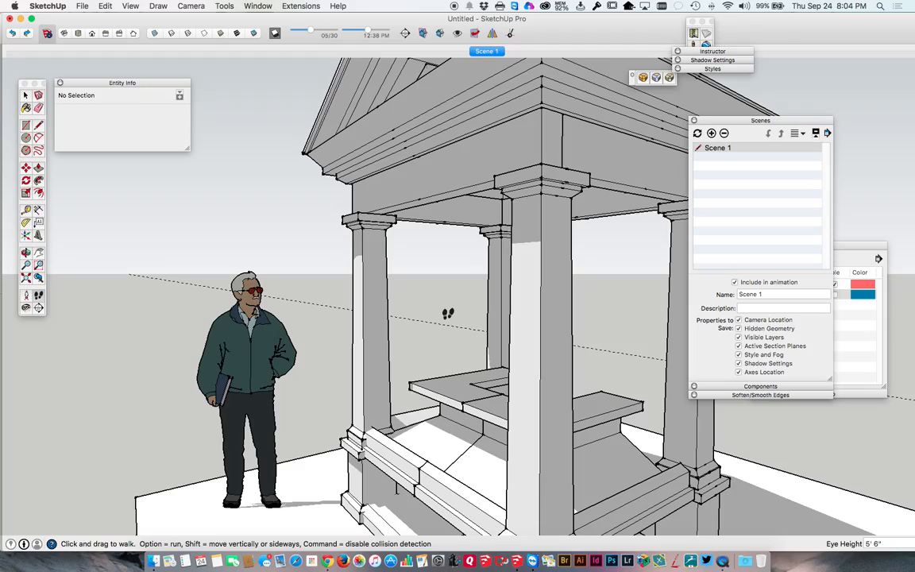
left_click_drag(447, 313, 450, 365)
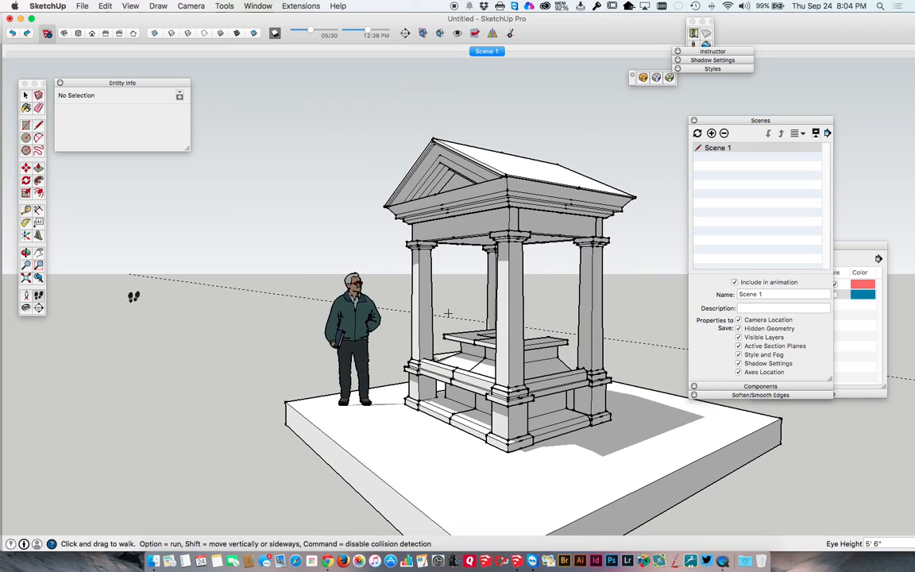
left_click(40, 253)
left_click_drag(462, 344, 508, 343)
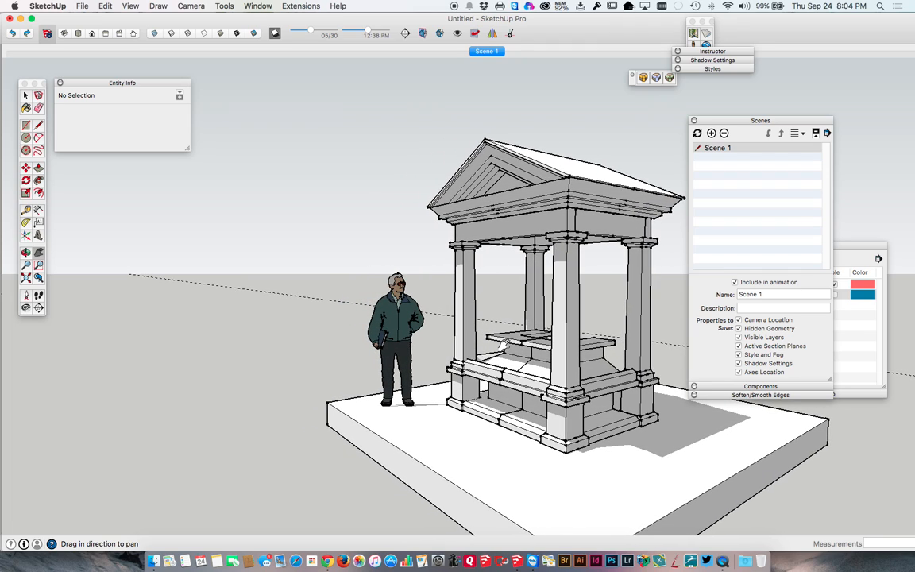
key("o")
mouse_move(536, 306)
left_mouse_down()
mouse_move(547, 312)
mouse_move(504, 312)
mouse_move(543, 313)
left_mouse_up()
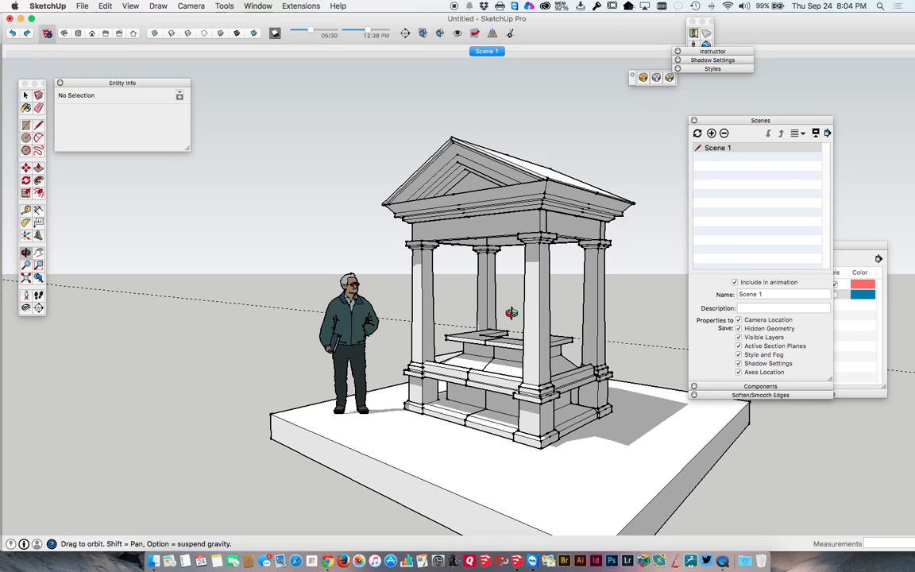
Change the camera to Two-Point Perspective and pan the temple to the middle of the view
left_click(26, 308)
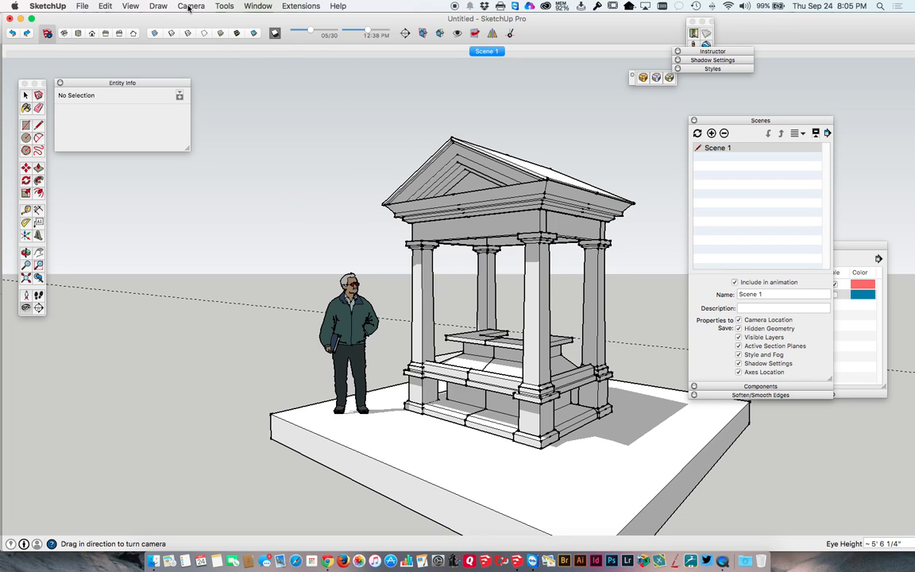
left_click(189, 6)
left_click(204, 78)
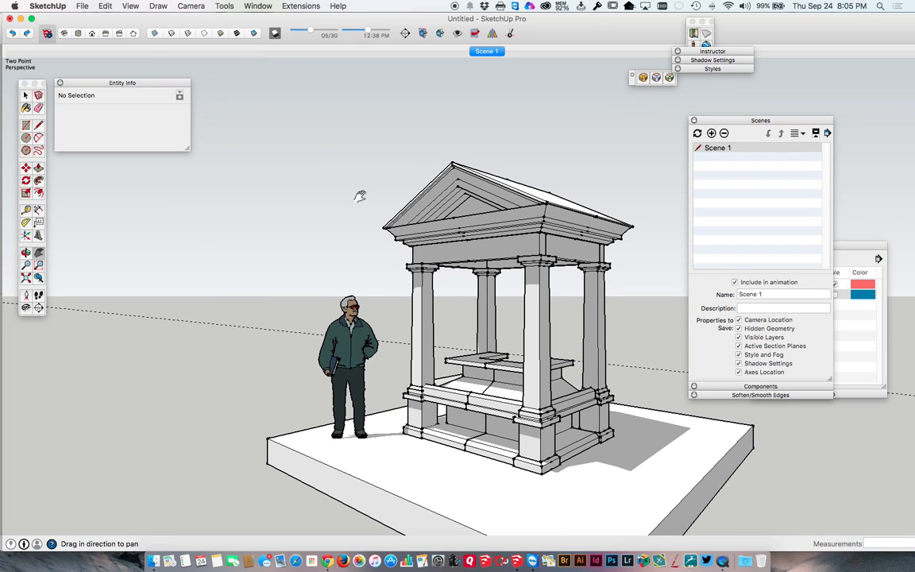
left_click_drag(493, 289, 450, 236)
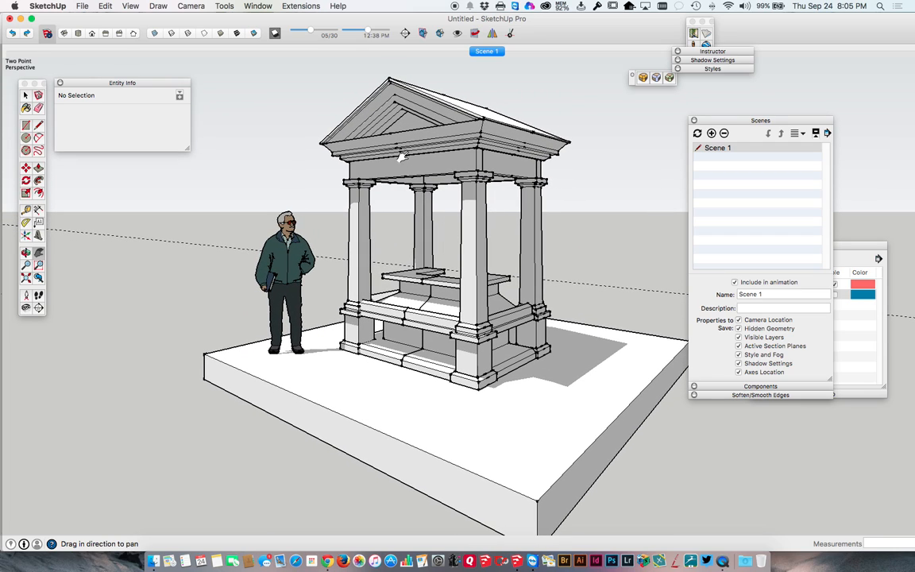
Delete all the guides from the model
left_click(107, 7)
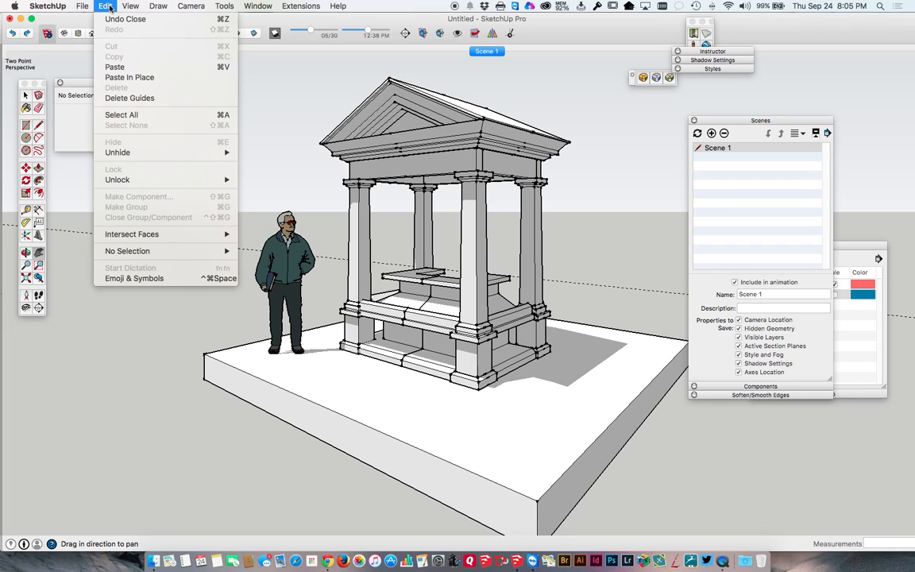
mouse_move(125, 7)
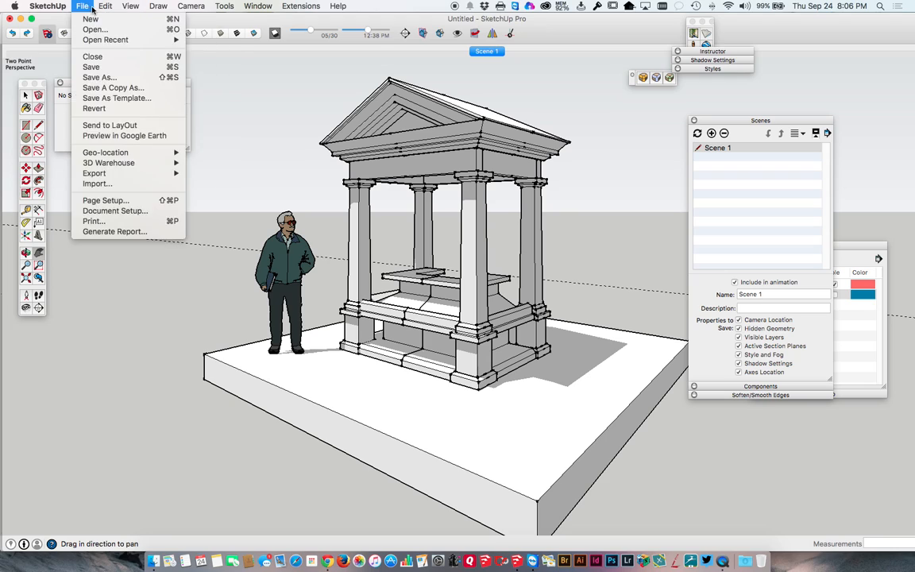
left_click(129, 98)
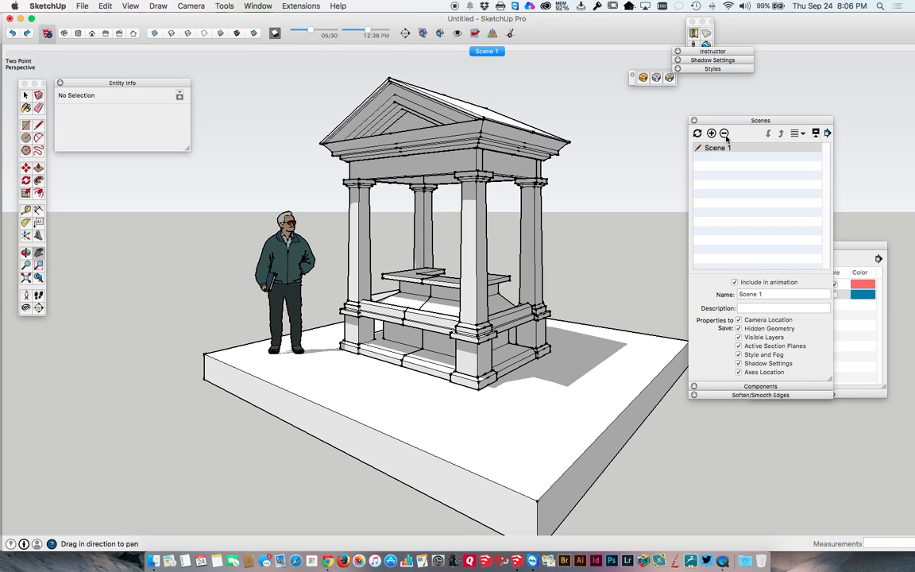
Save the two-point perspective view as a new scene named "perspective"
left_click(712, 133)
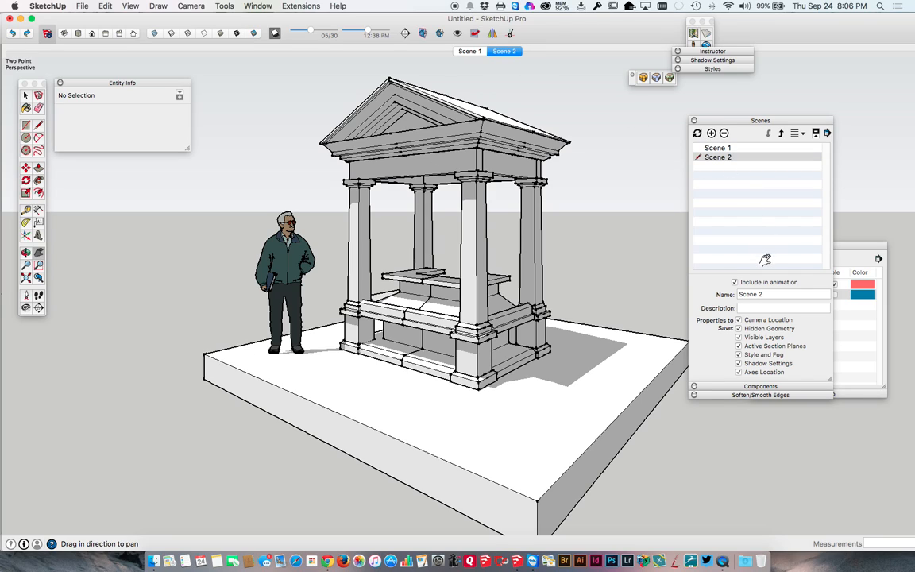
left_click_drag(765, 293, 733, 294)
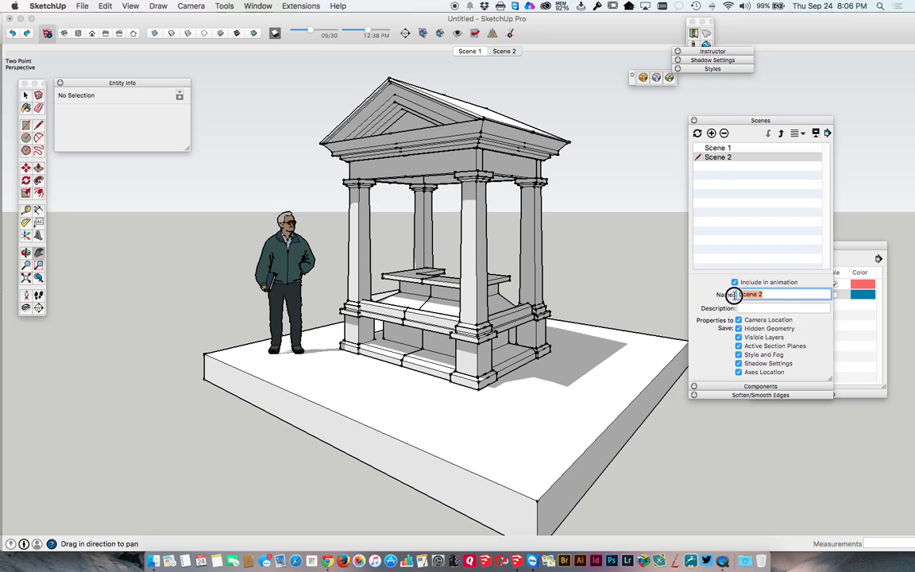
type("perspective")
key("Return")
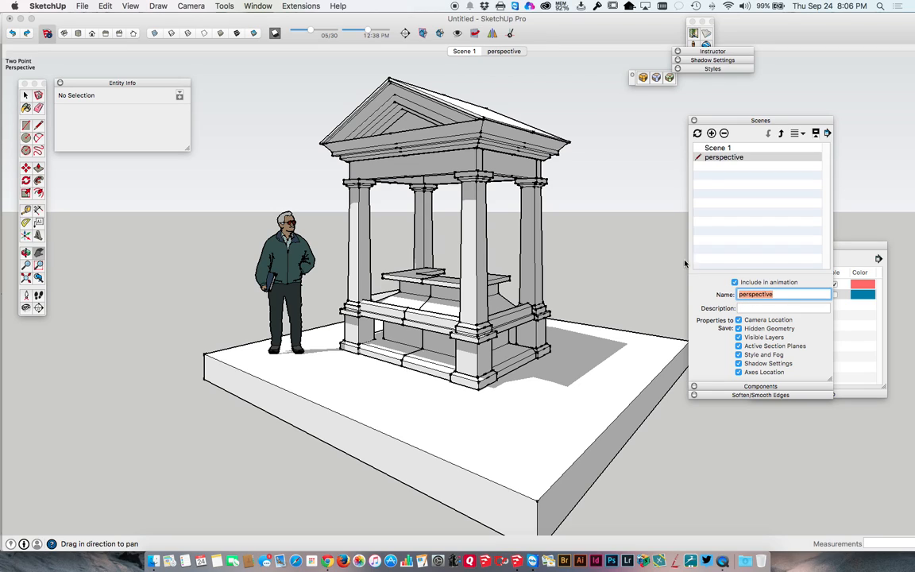
Rename Scene 1 as "iso", and select the perspective scene in the scene list again
left_click(714, 149)
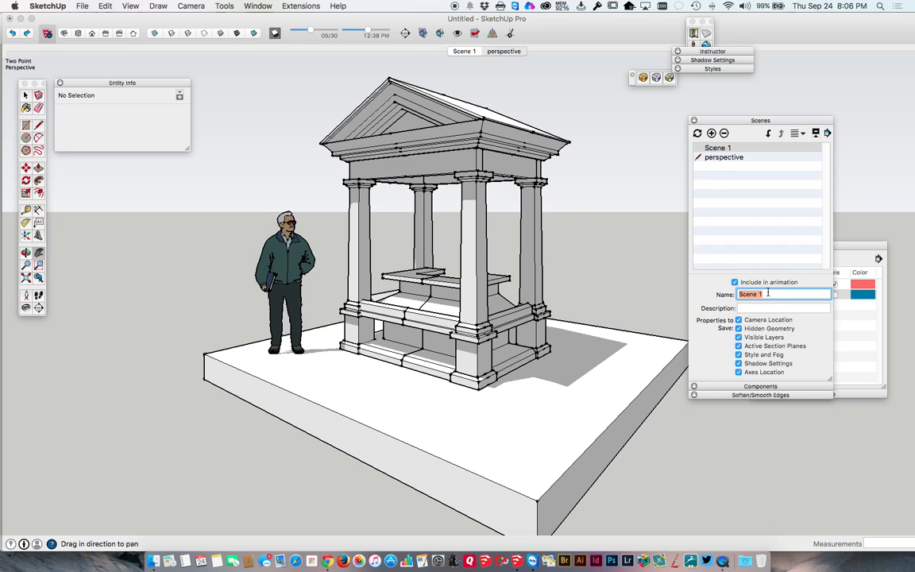
type("iso")
key("Return")
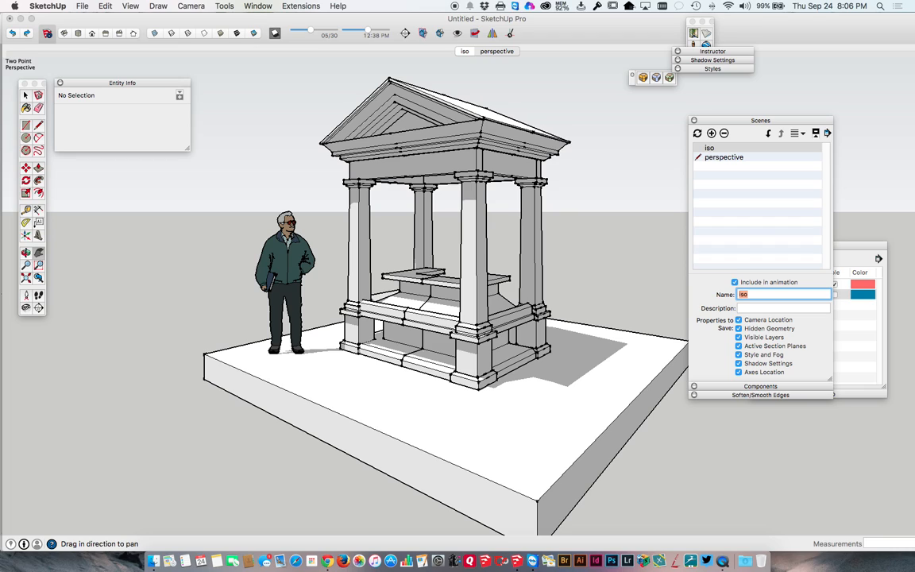
left_click(716, 158)
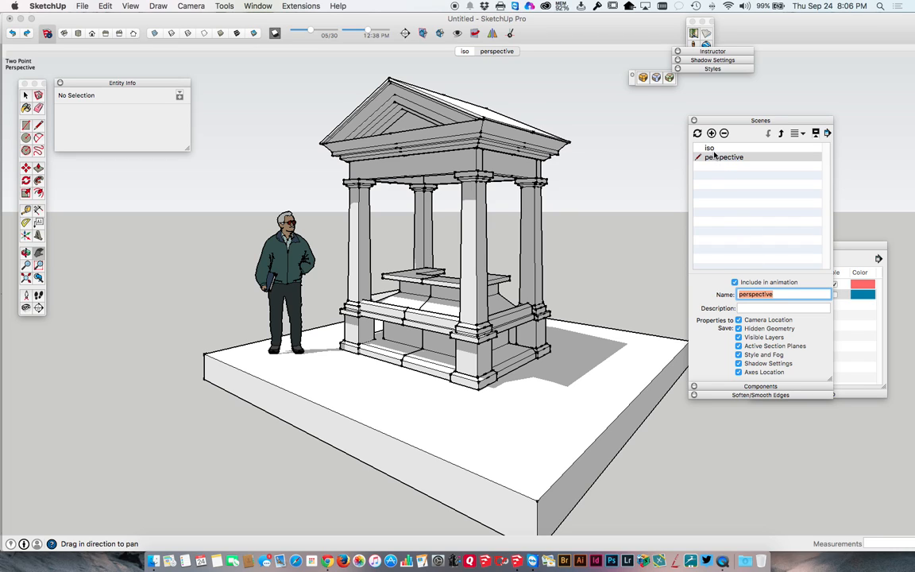
Set the shadow date to 03/15, try to update the perspective scene with it, and check by switching between the iso and perspective scenes
left_click(711, 149)
left_click(714, 160)
left_click(710, 150)
left_click(713, 158)
left_click_drag(309, 32, 300, 30)
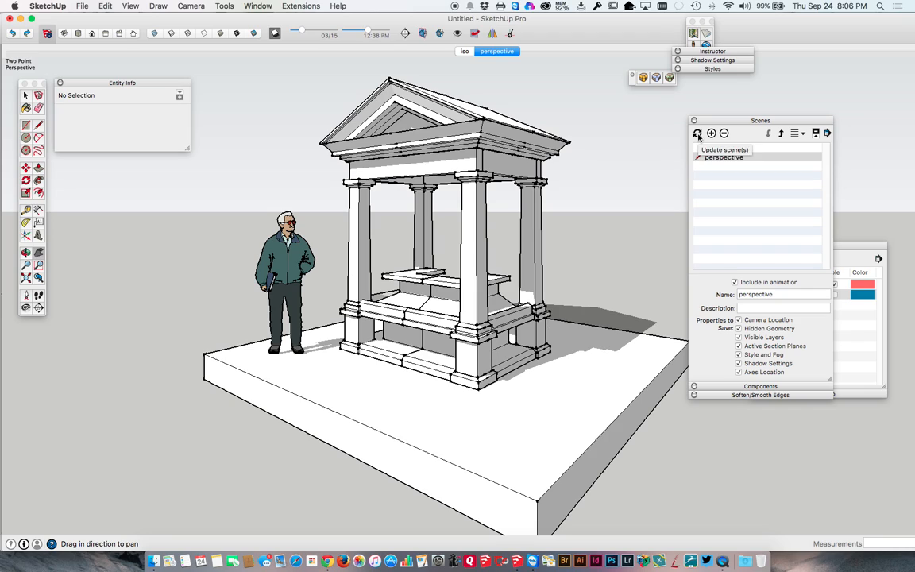
left_click(697, 135)
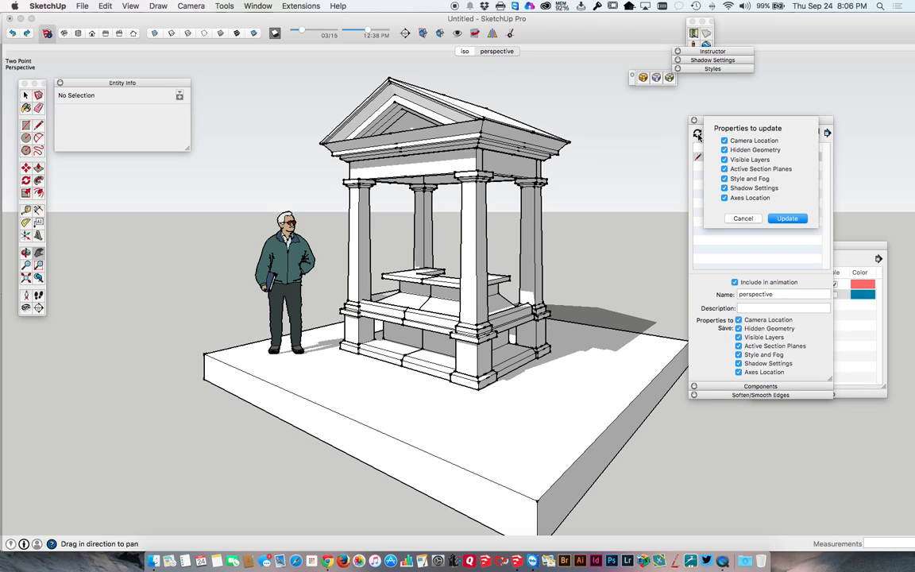
left_click(724, 188)
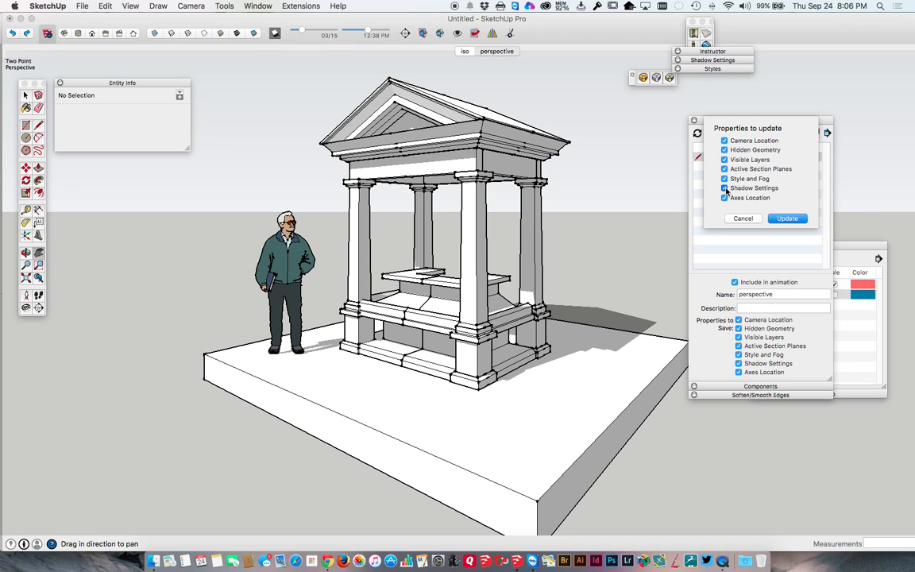
left_click(784, 218)
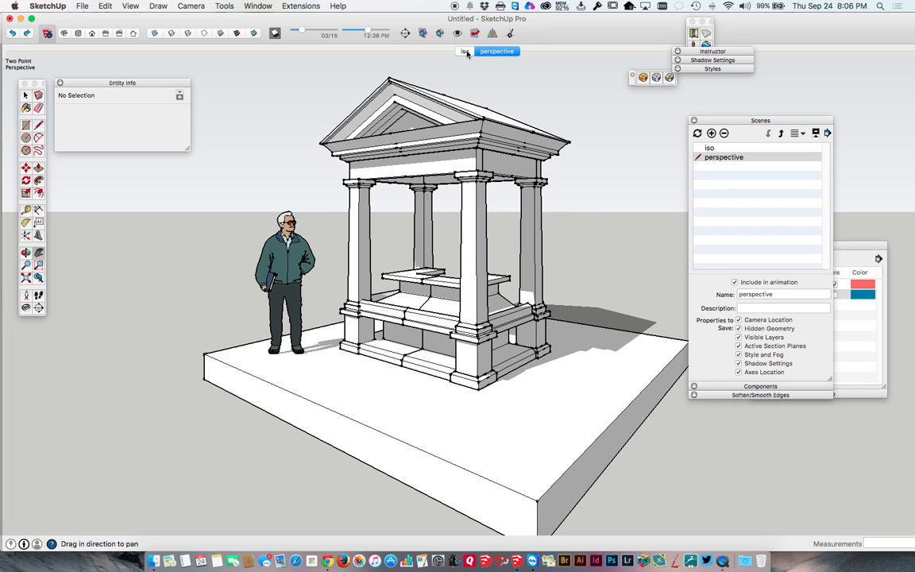
left_click(465, 51)
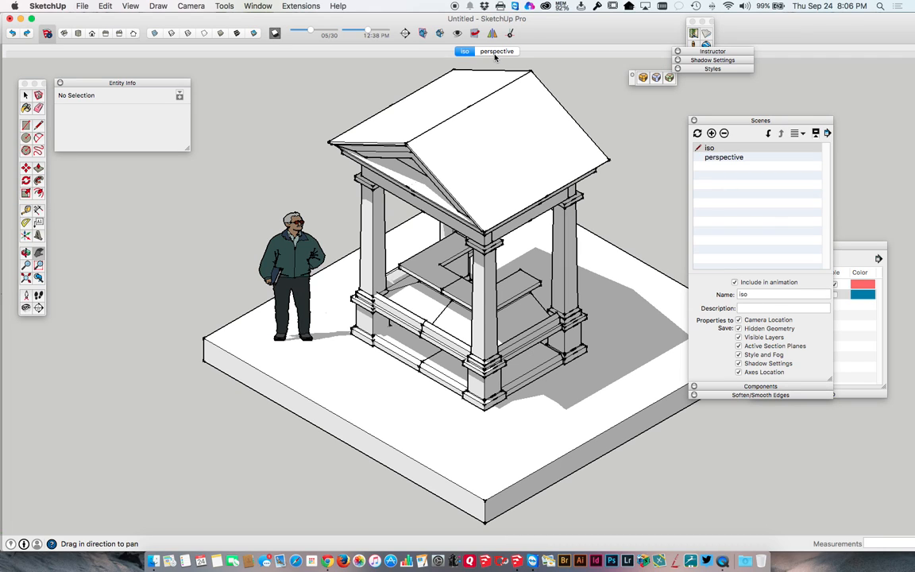
left_click(494, 52)
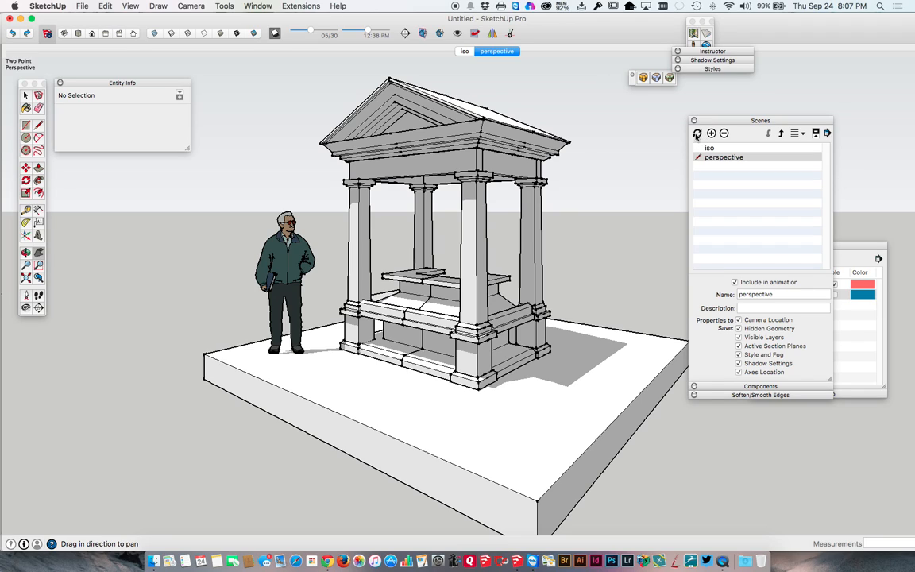
Set the shadows to 03/26 at 11:52 AM and update the perspective scene with only its Shadow Settings
left_click(697, 133)
left_click(723, 198)
left_click(724, 188)
left_click(723, 178)
left_click(724, 159)
left_click(723, 150)
left_click(723, 140)
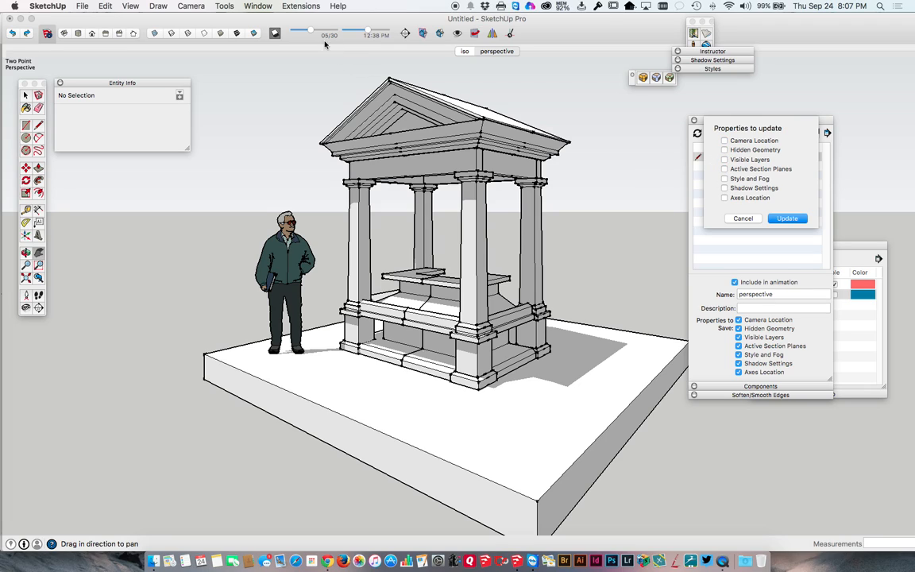
left_click_drag(347, 32, 304, 31)
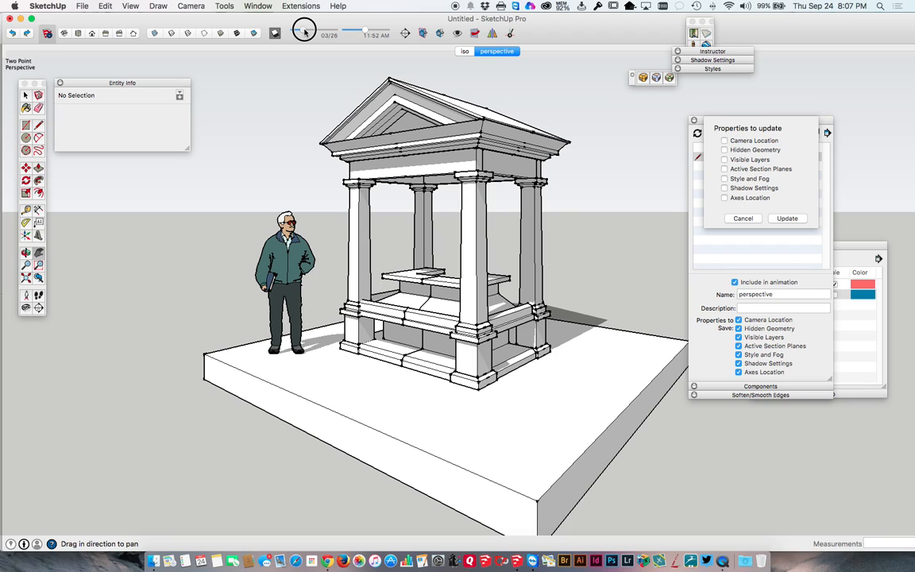
left_click(725, 188)
left_click(787, 220)
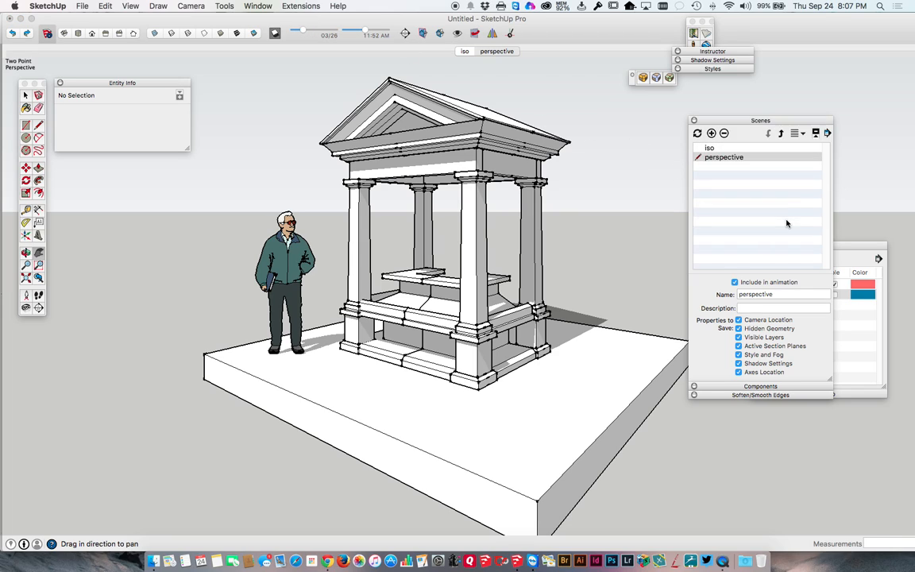
Switch between the iso and perspective scenes to compare their shadows
left_click(709, 147)
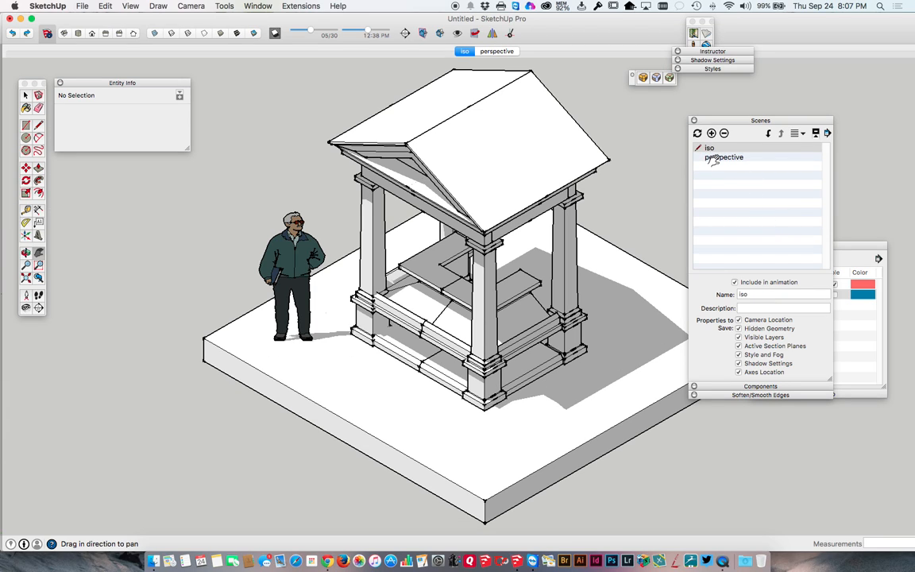
left_click(714, 158)
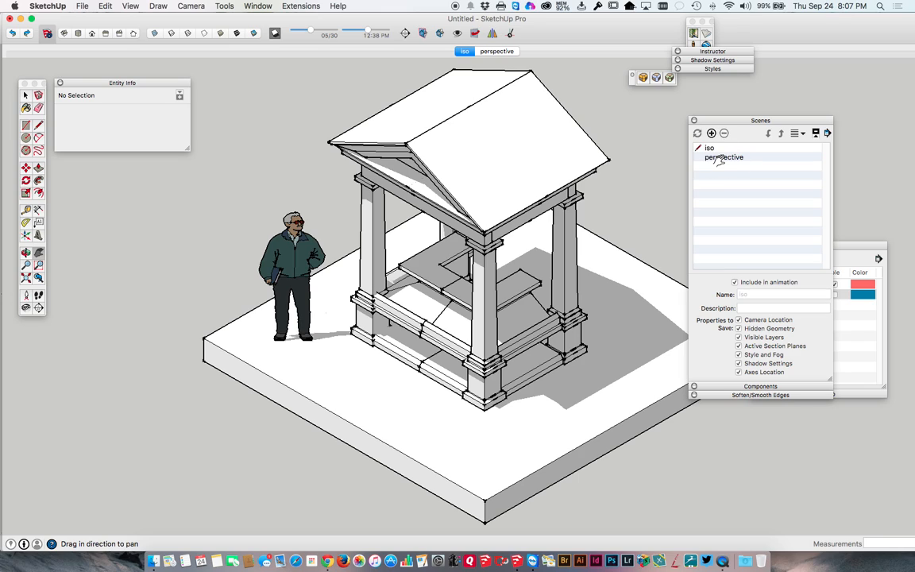
double_click(713, 157)
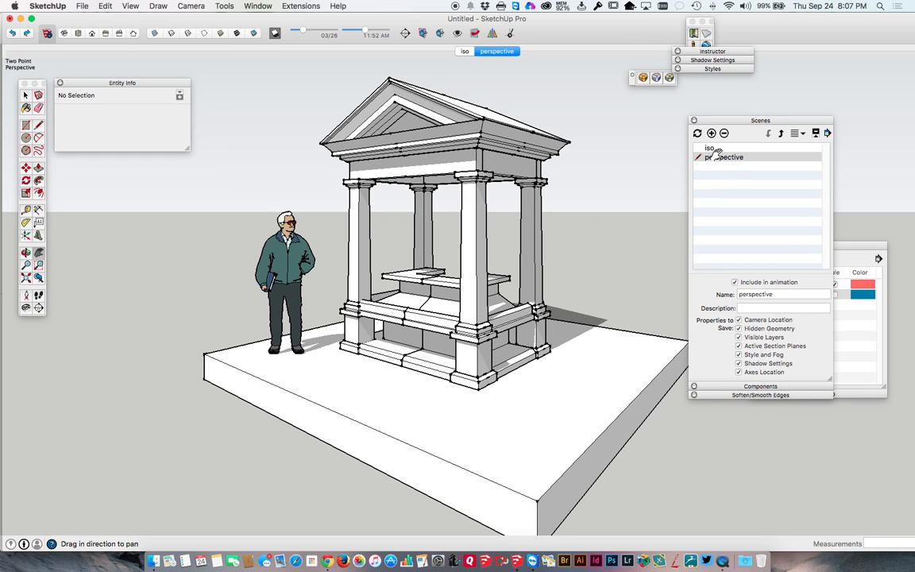
double_click(709, 148)
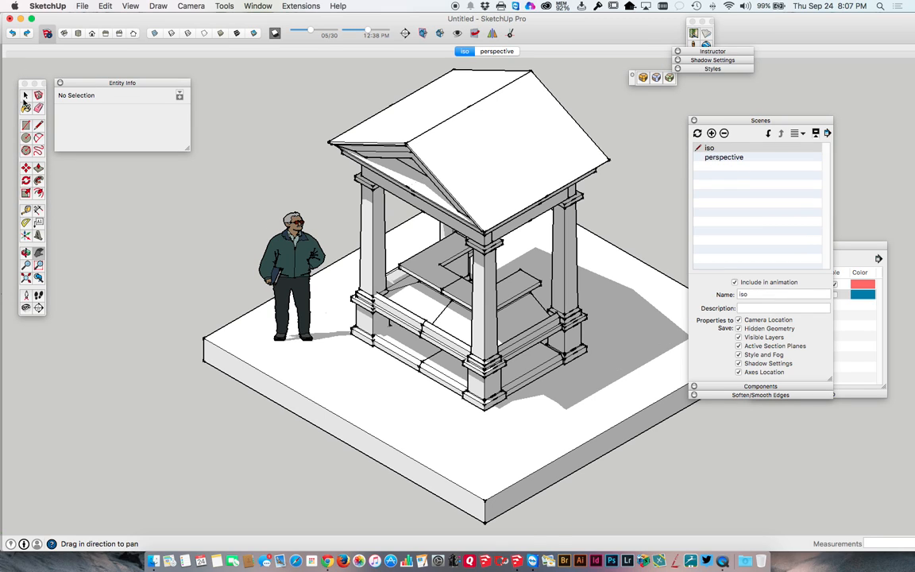
Show the temple in the Front view in parallel projection, zoomed to the model's extents
key("space")
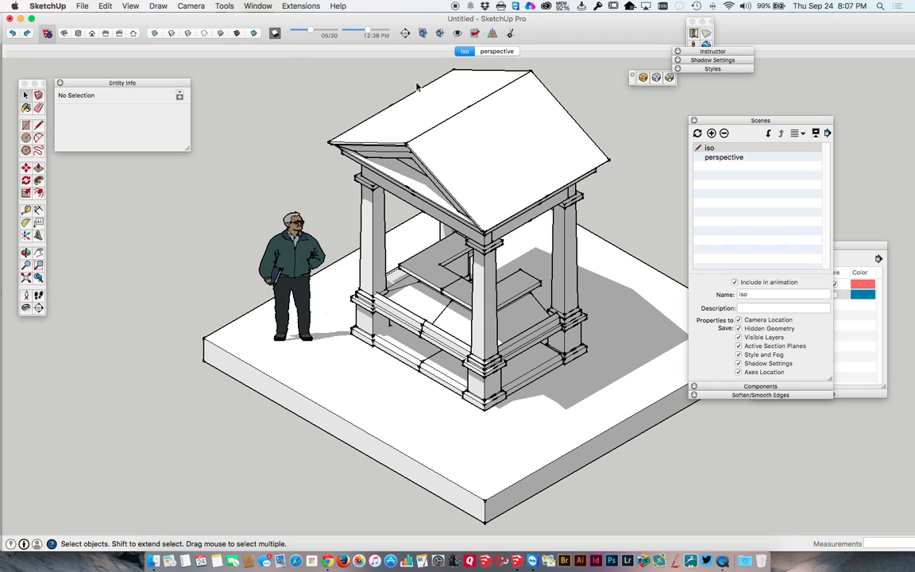
left_click(93, 34)
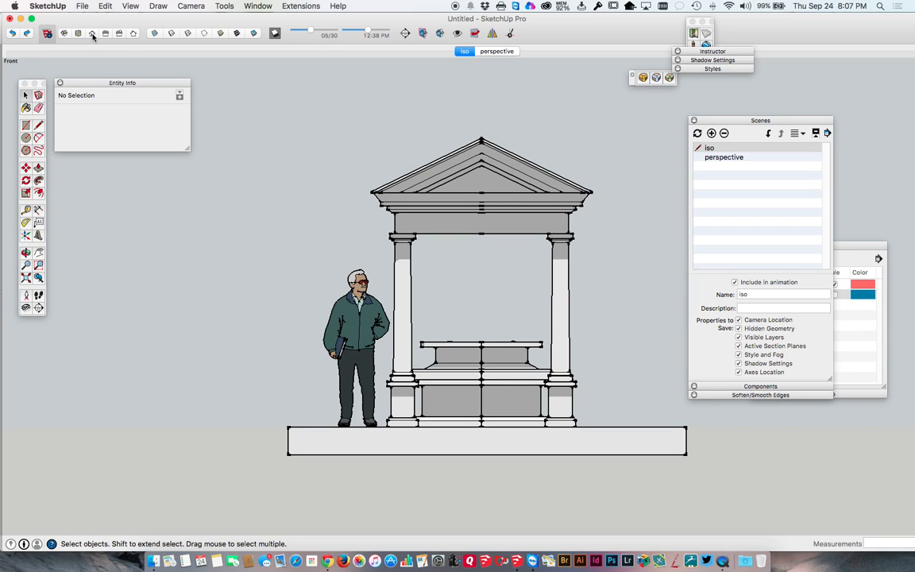
left_click(181, 6)
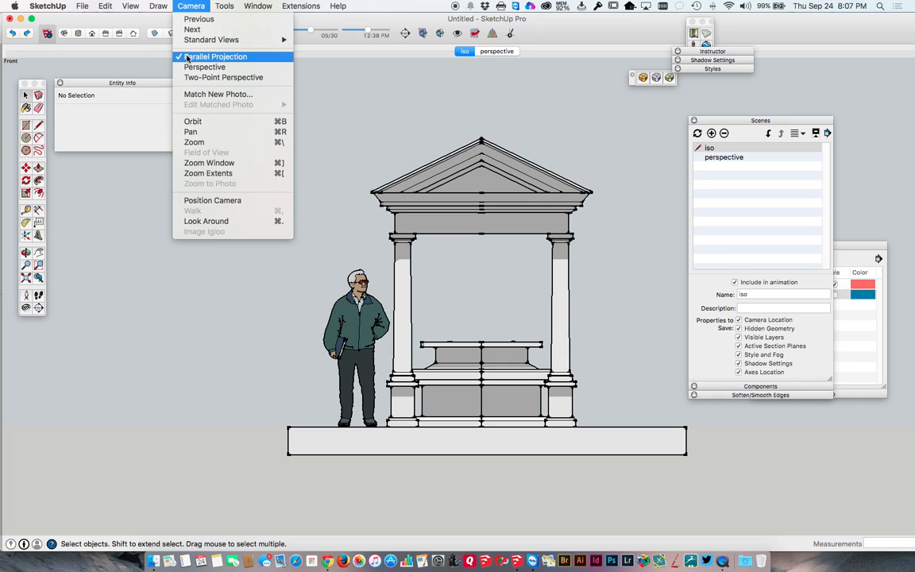
left_click(141, 23)
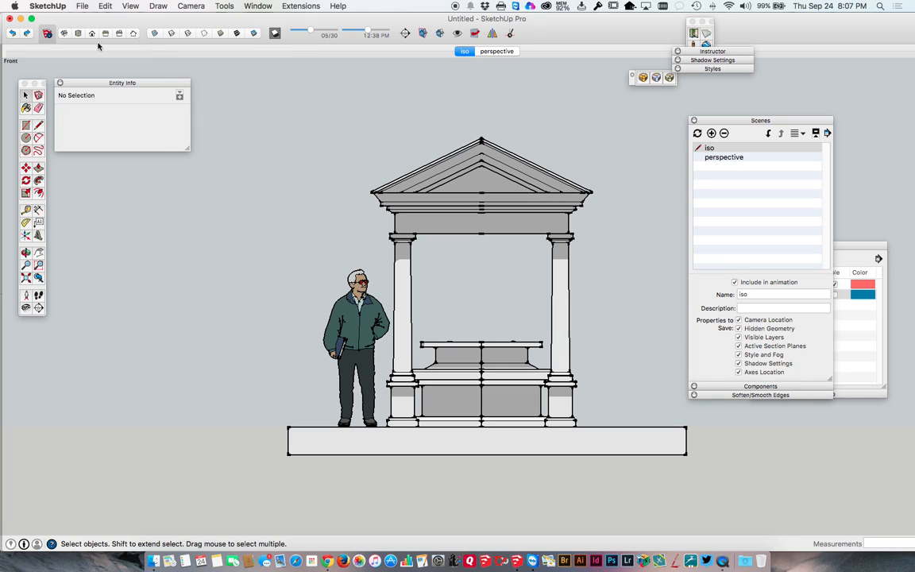
left_click(27, 279)
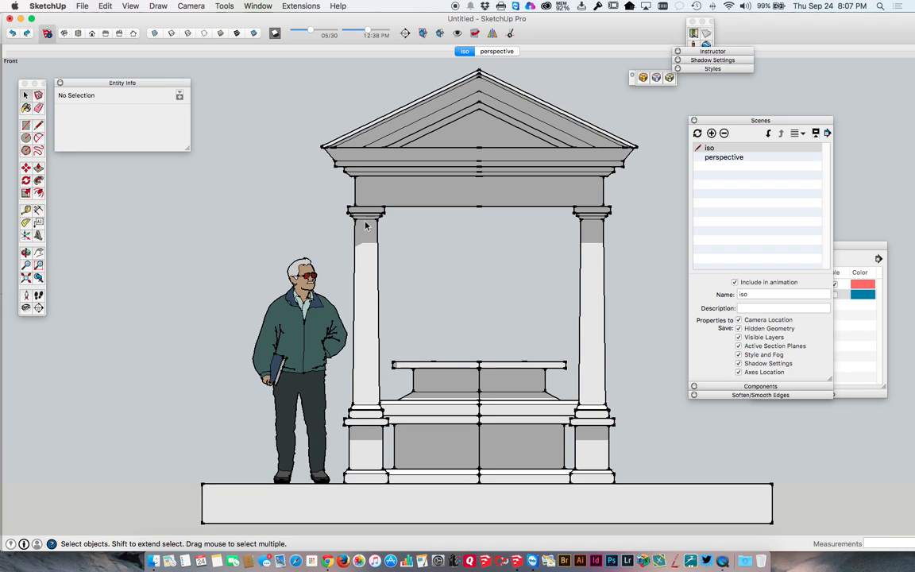
Set the shadow date to 03/11 and save the front elevation as a new scene named "front"
left_click(310, 31)
left_click_drag(311, 32, 302, 33)
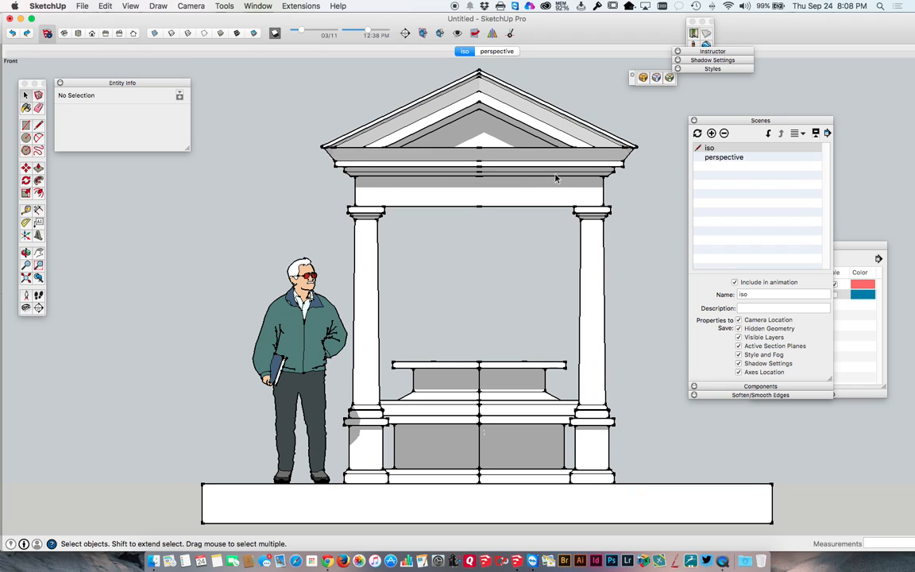
left_click(711, 133)
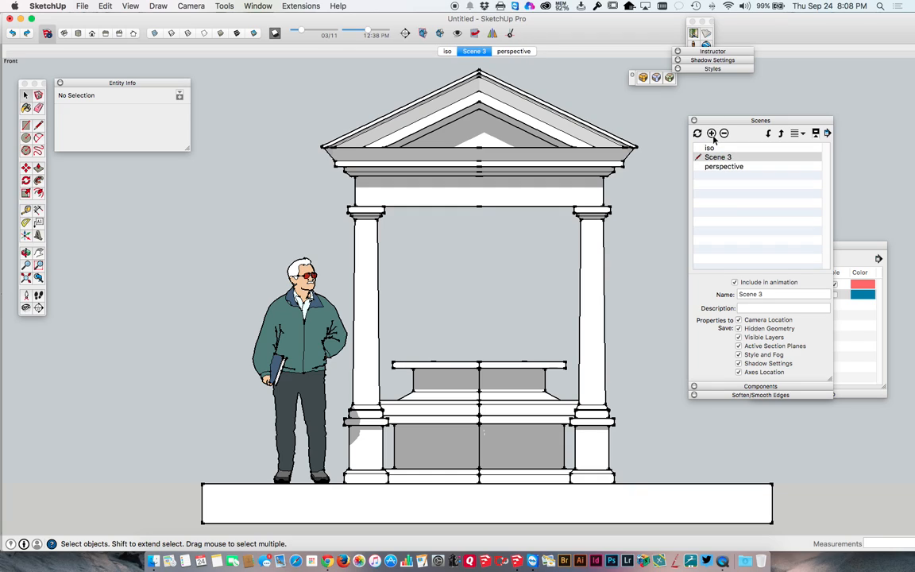
left_click(738, 294)
type("front")
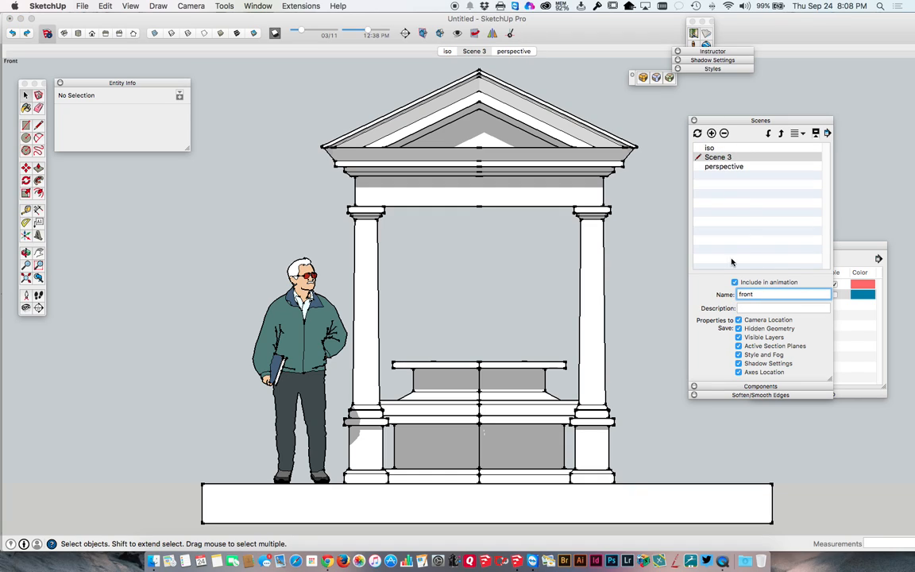
Update the front scene with every property except Shadow Settings
left_click(697, 132)
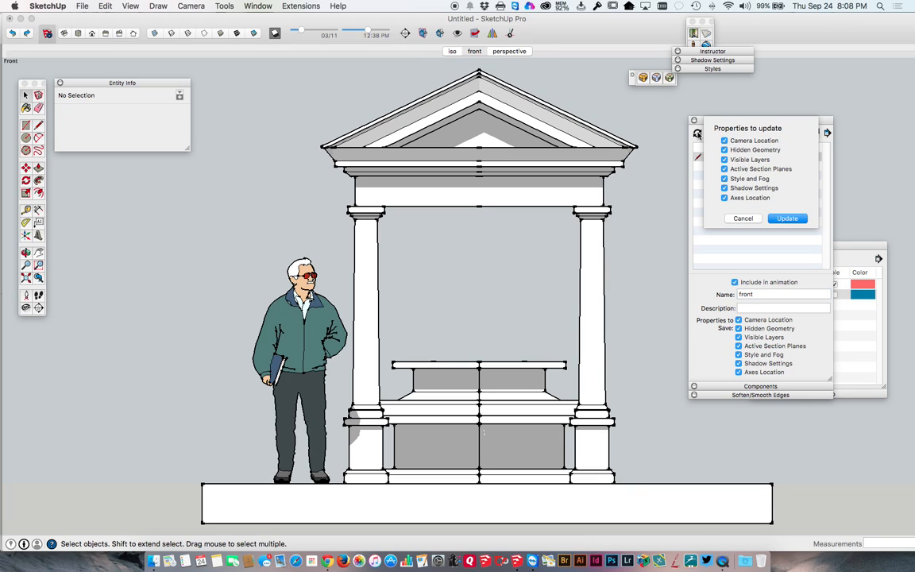
left_click(724, 188)
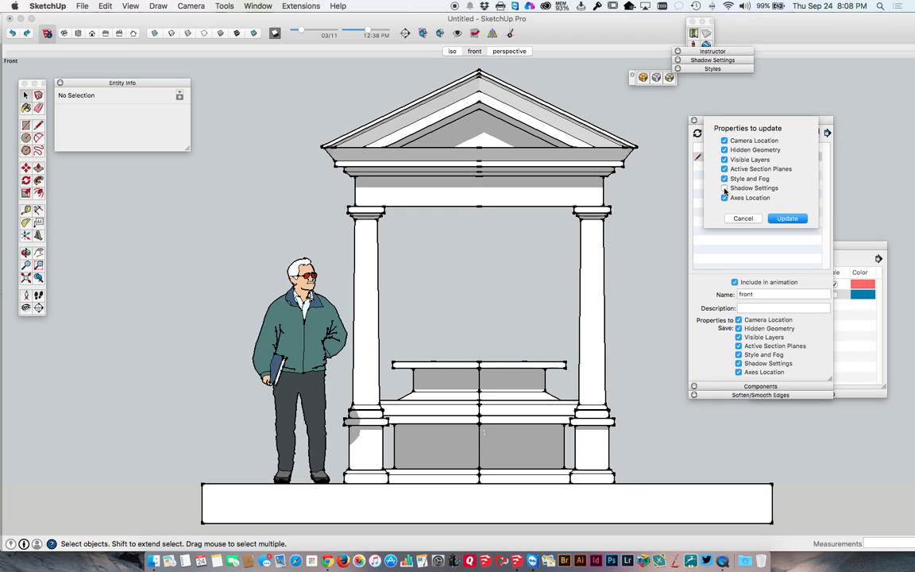
left_click(787, 219)
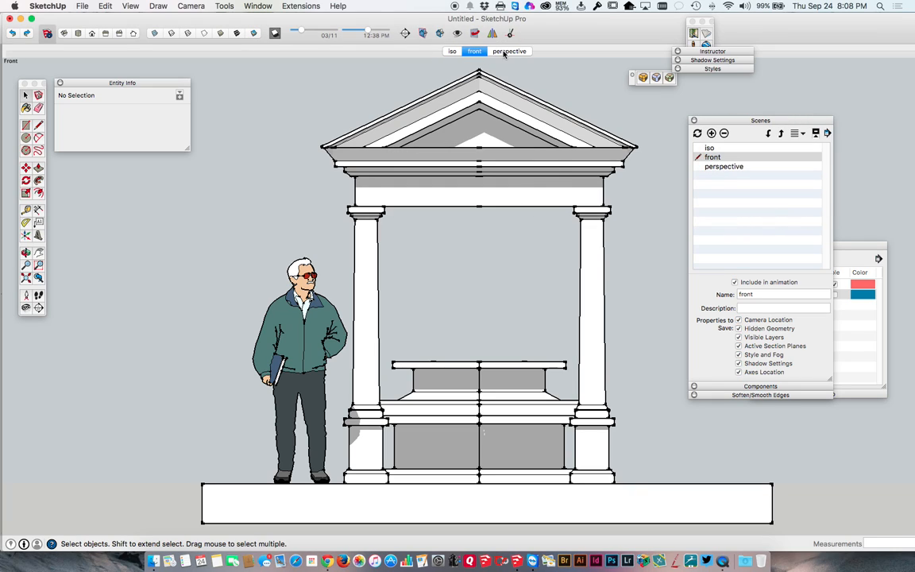
Switch repeatedly among the iso, front and perspective scenes to compare their views and saved shadow settings
left_click(503, 52)
left_click(476, 52)
left_click(453, 51)
left_click(468, 51)
left_click(500, 54)
left_click(474, 51)
left_click(501, 53)
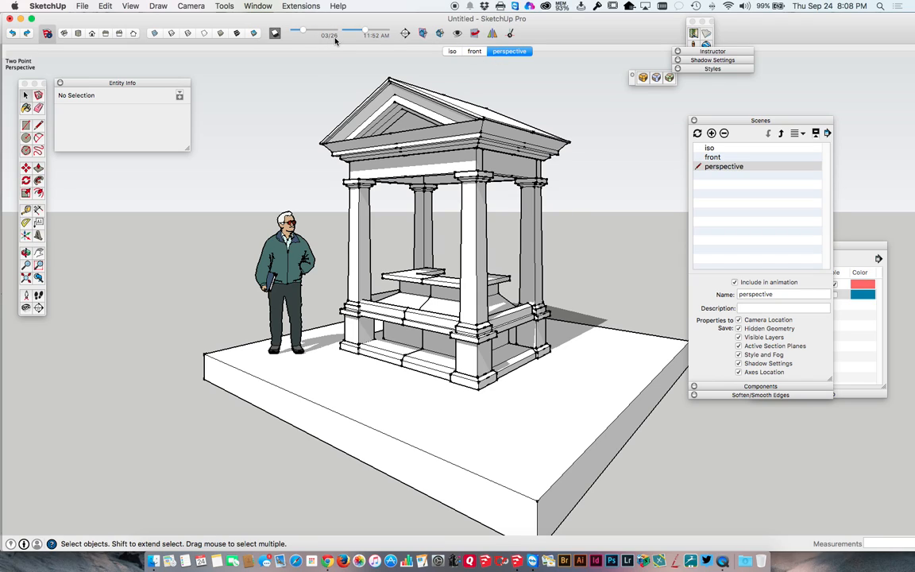
left_click(475, 52)
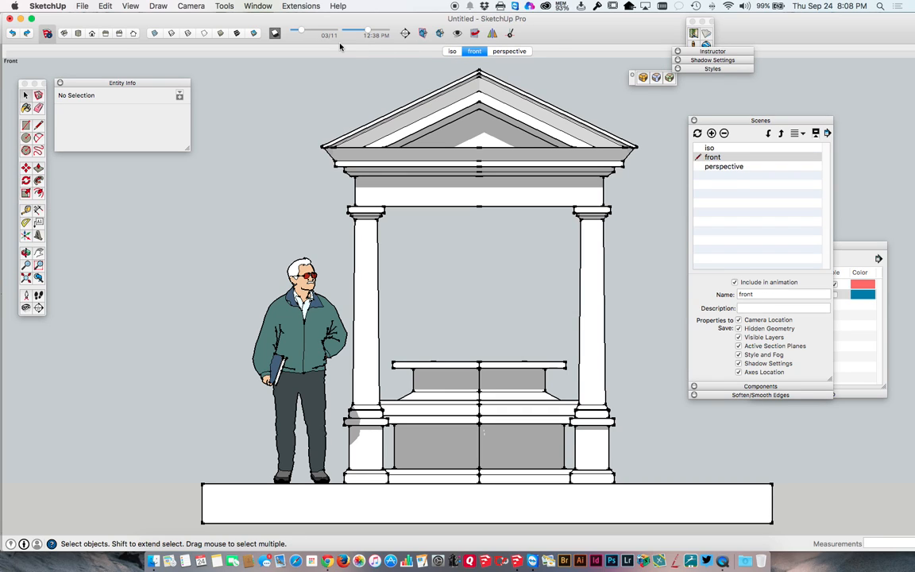
left_click(451, 51)
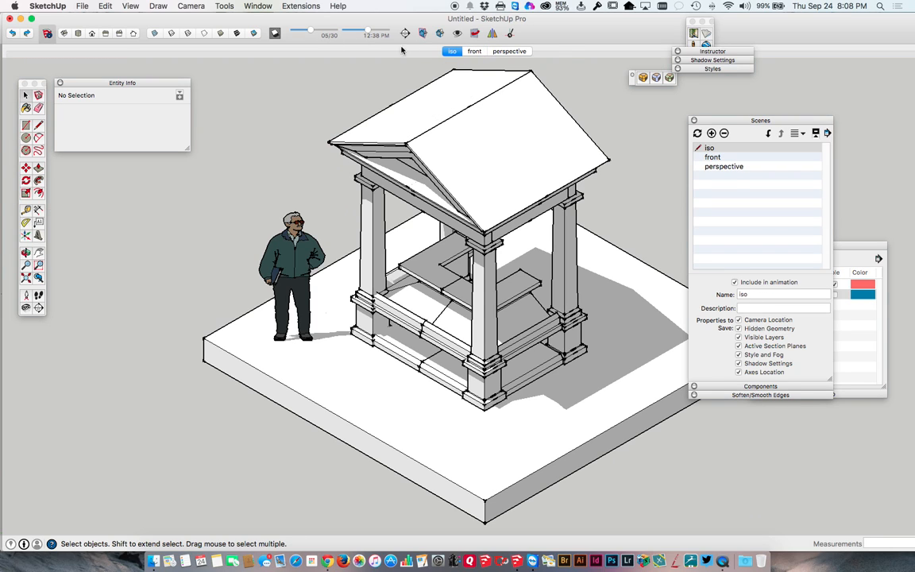
left_click(477, 51)
left_click(509, 51)
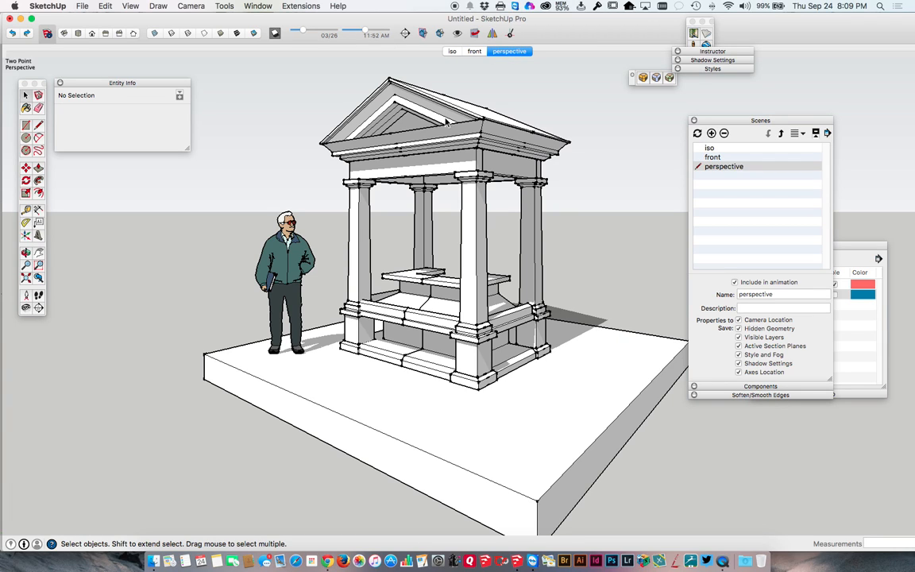
Orbit from the front scene to an angled overhead view of the whole temple and turn off the shadows
left_click(475, 51)
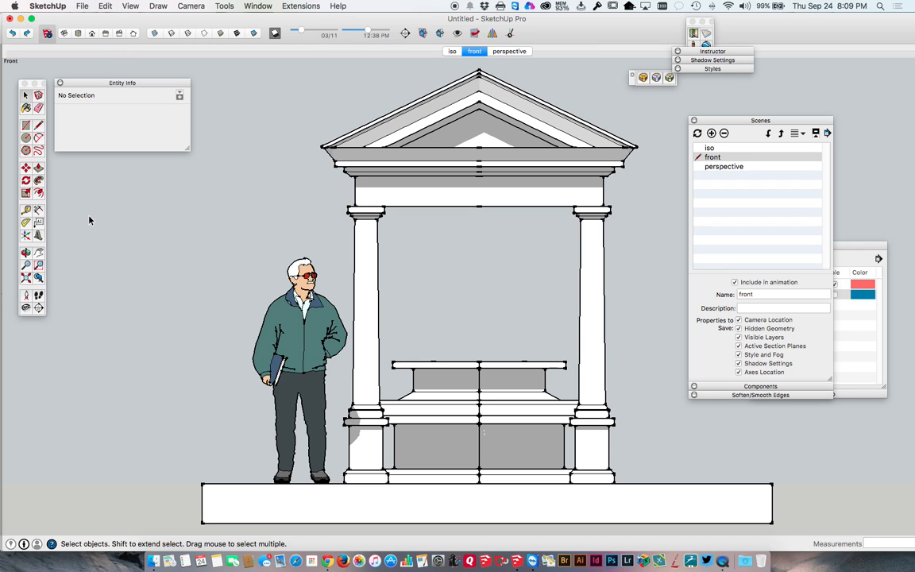
middle_click_drag(261, 206, 184, 320)
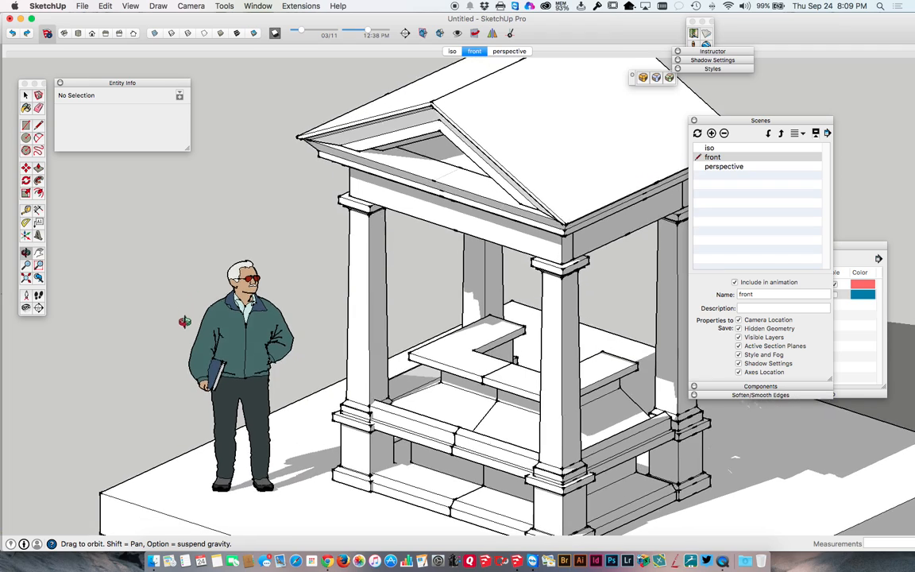
scroll(258, 161, "down", 5)
middle_click_drag(351, 209, 361, 229)
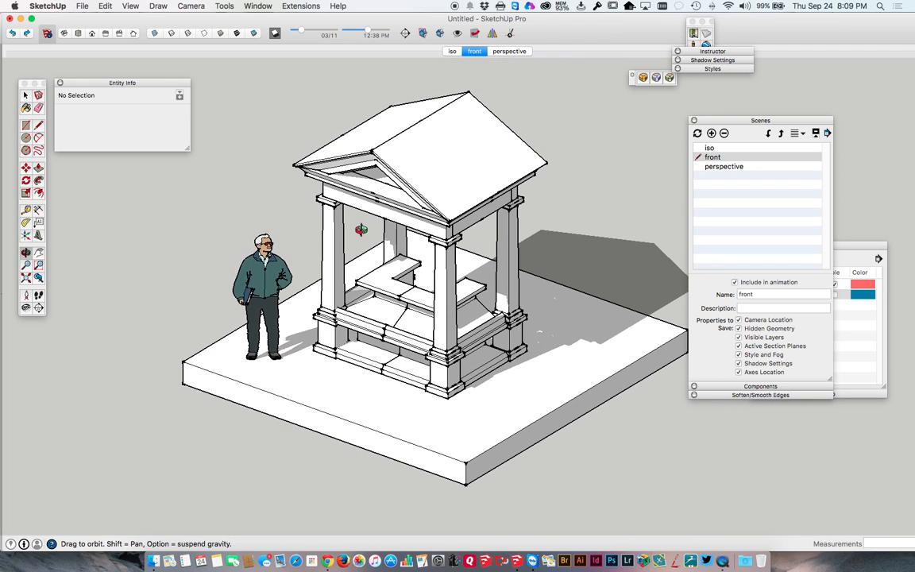
left_click(274, 34)
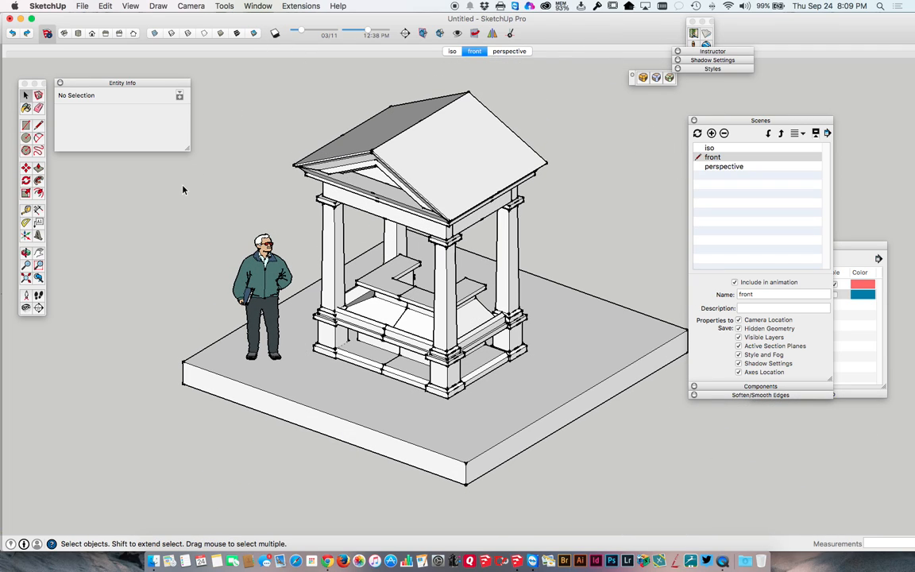
Place a section plane at the peak of the pediment, cutting the temple lengthwise through its middle
left_click(38, 308)
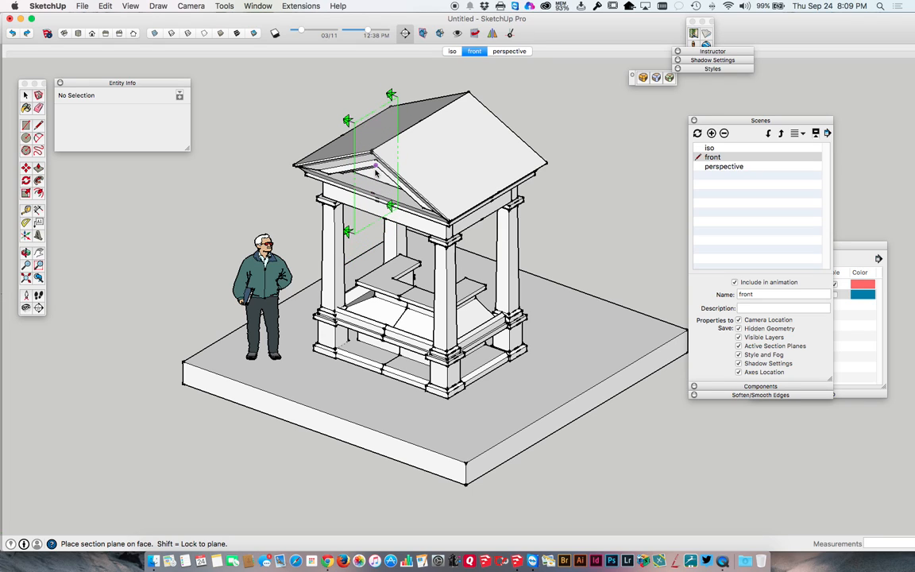
scroll(376, 168, "up", 5)
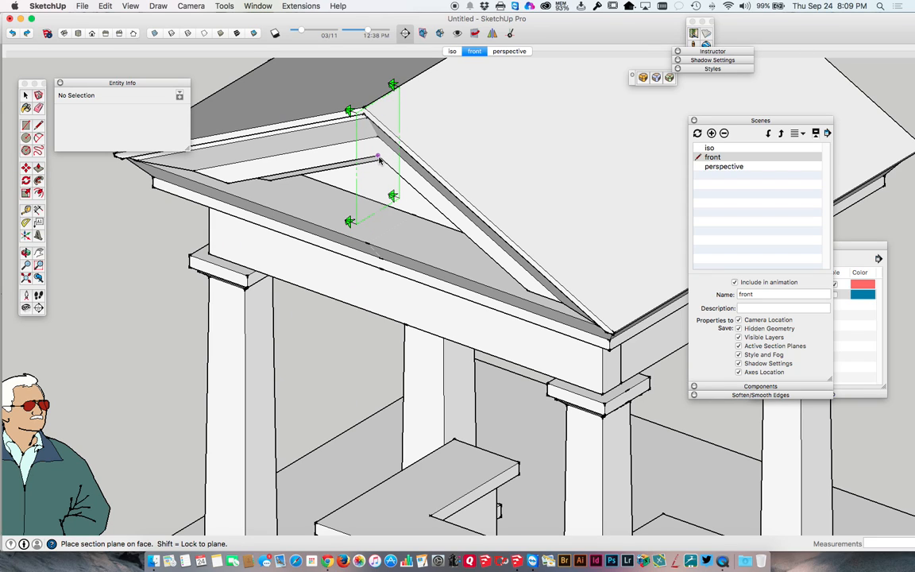
left_click(378, 160)
scroll(380, 162, "down", 8)
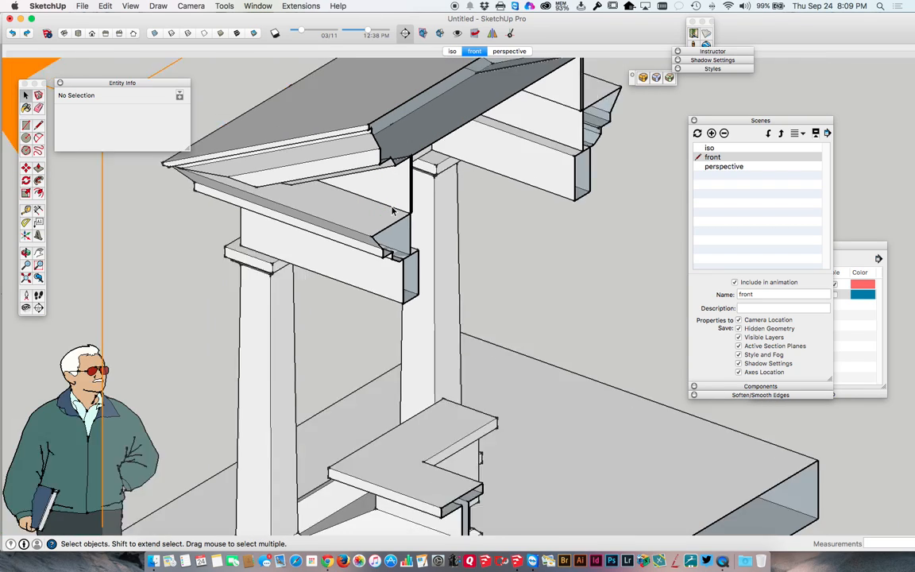
Try moving the section plane across the temple to shift where it cuts, and return it to the middle
middle_click_drag(407, 229, 314, 252)
scroll(315, 252, "down", 3)
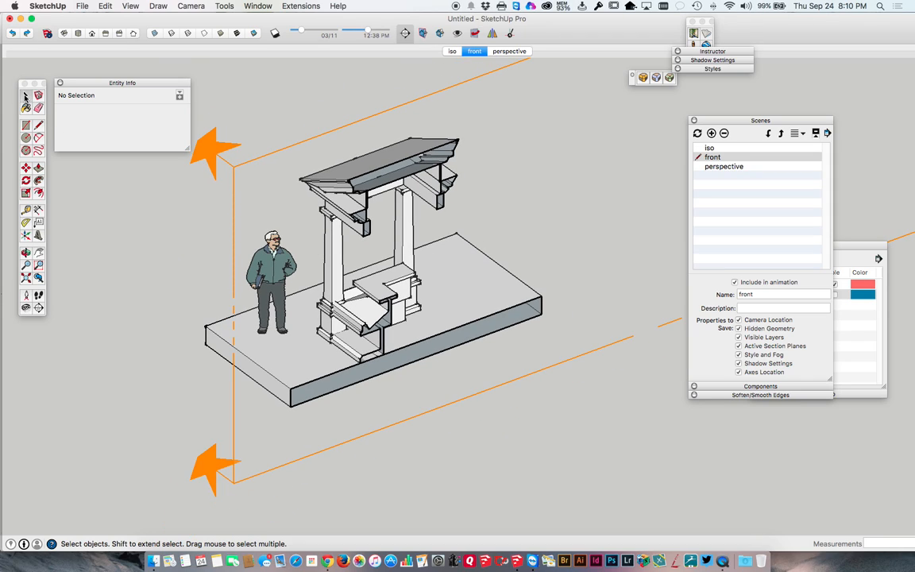
left_click(215, 150)
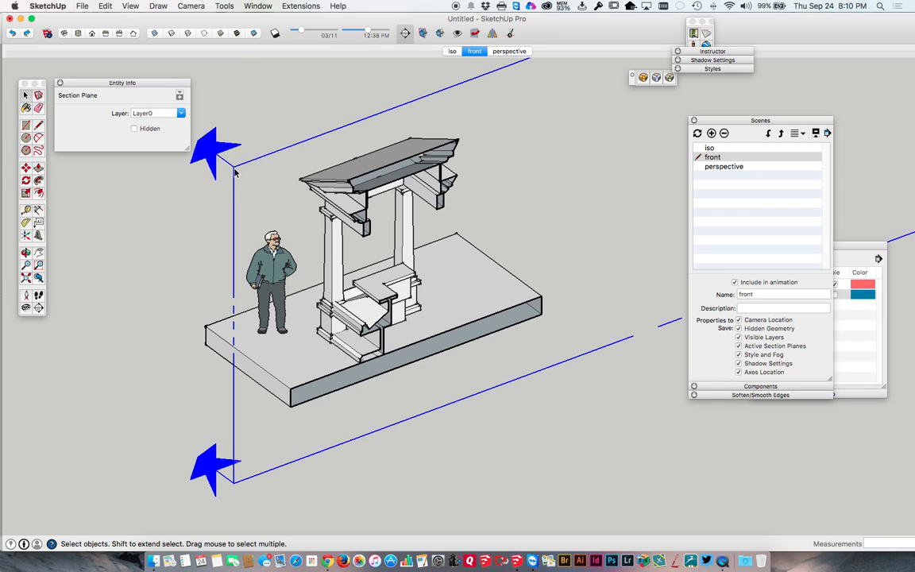
key("m")
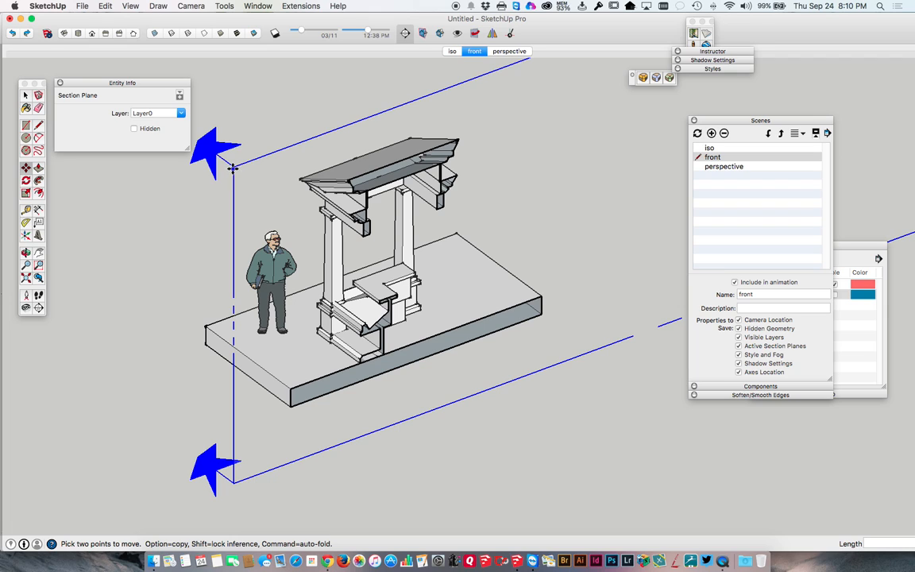
left_click(235, 170)
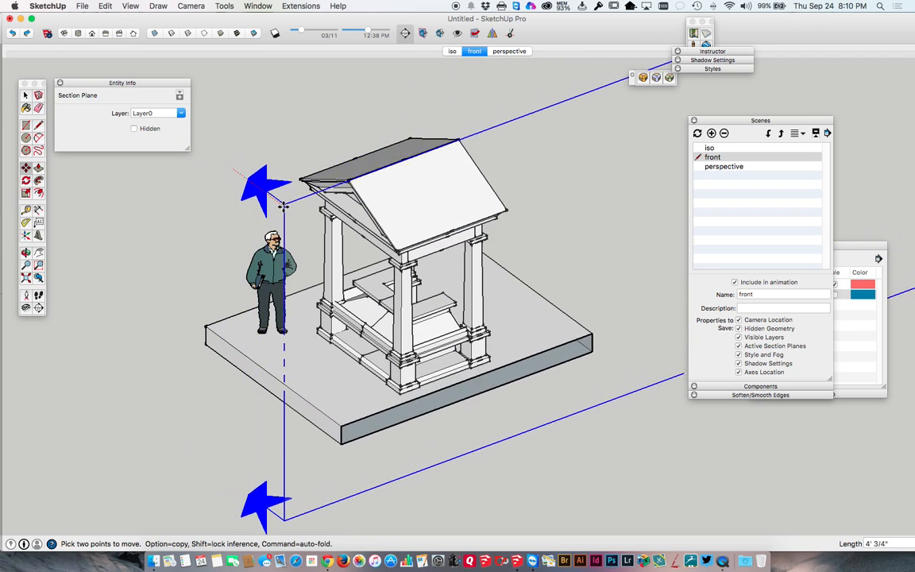
left_click(234, 174)
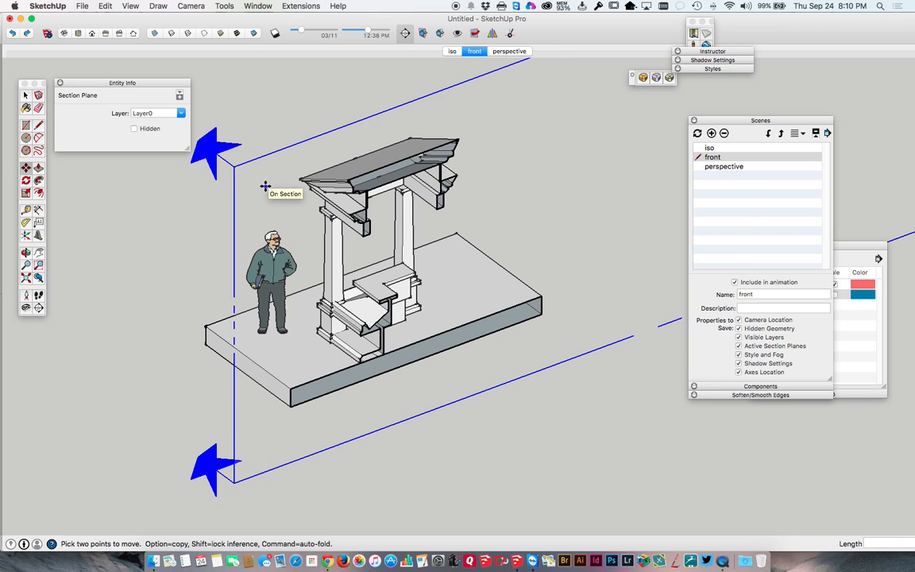
Try rotating the section plane about 30 degrees around the corner of the cut base slab
key("q")
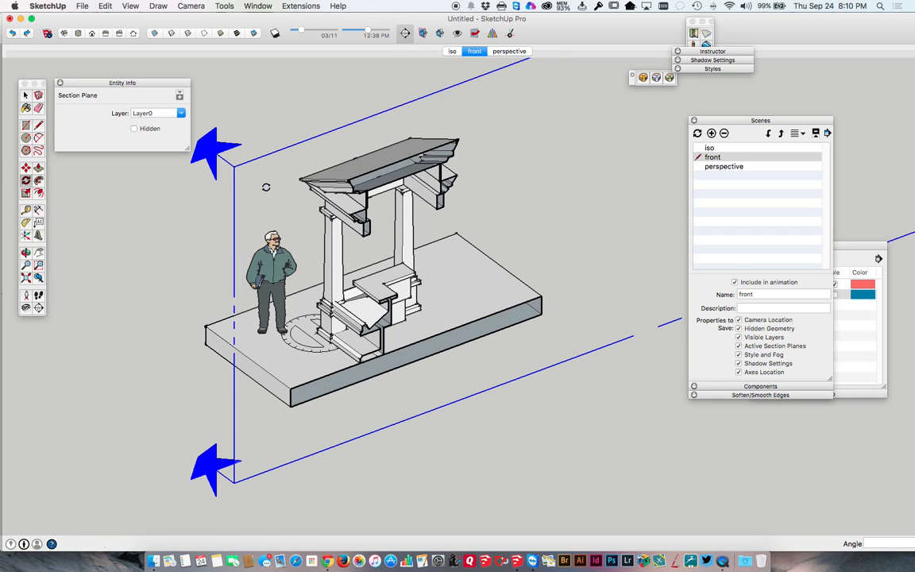
left_click(290, 389)
left_click(238, 334)
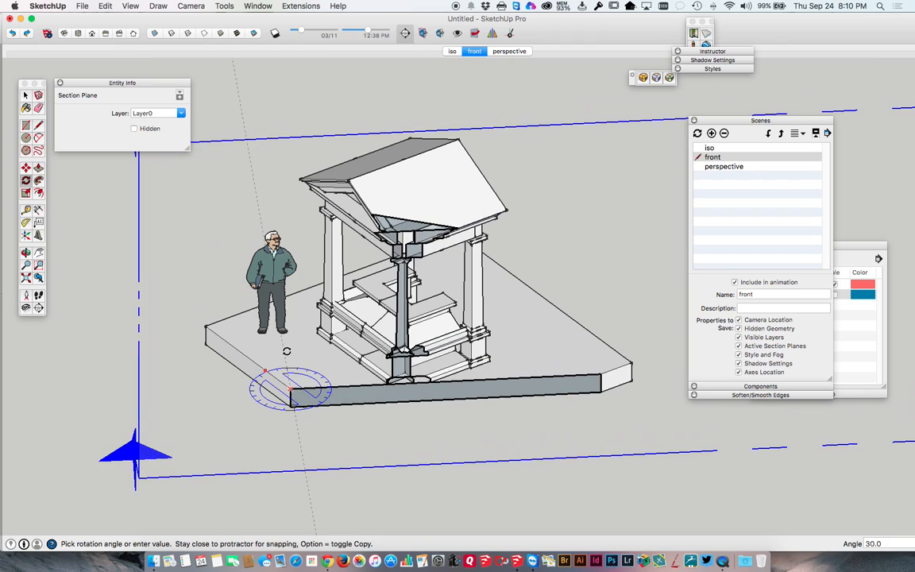
key("Escape")
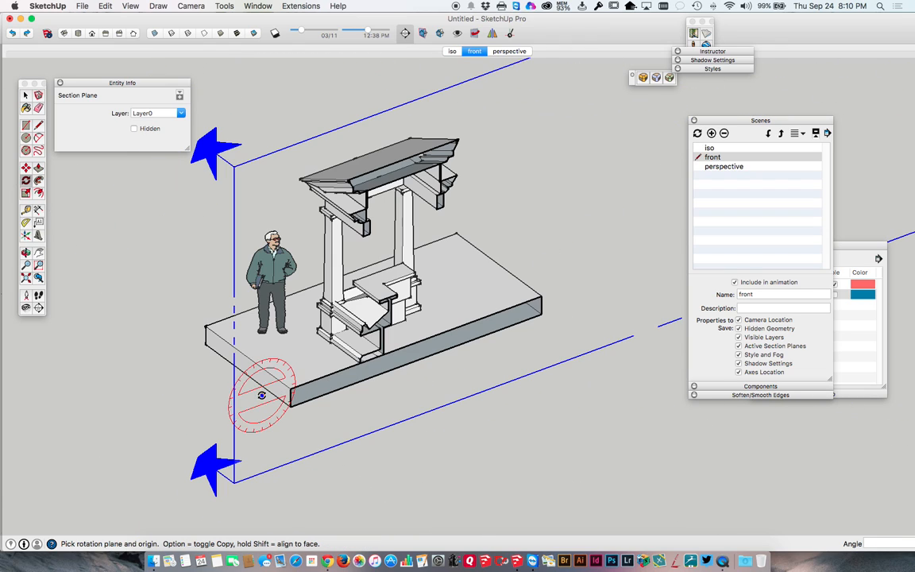
key("space")
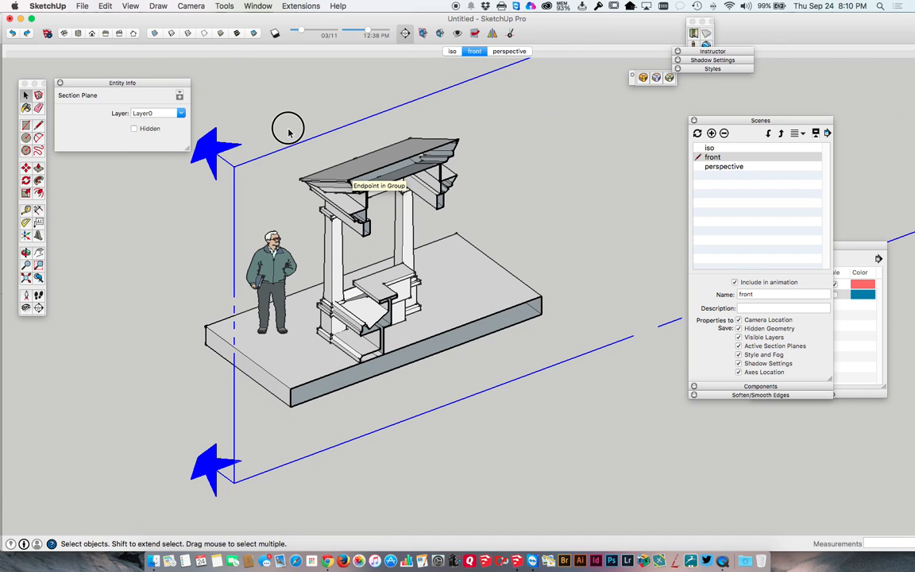
left_click(289, 134)
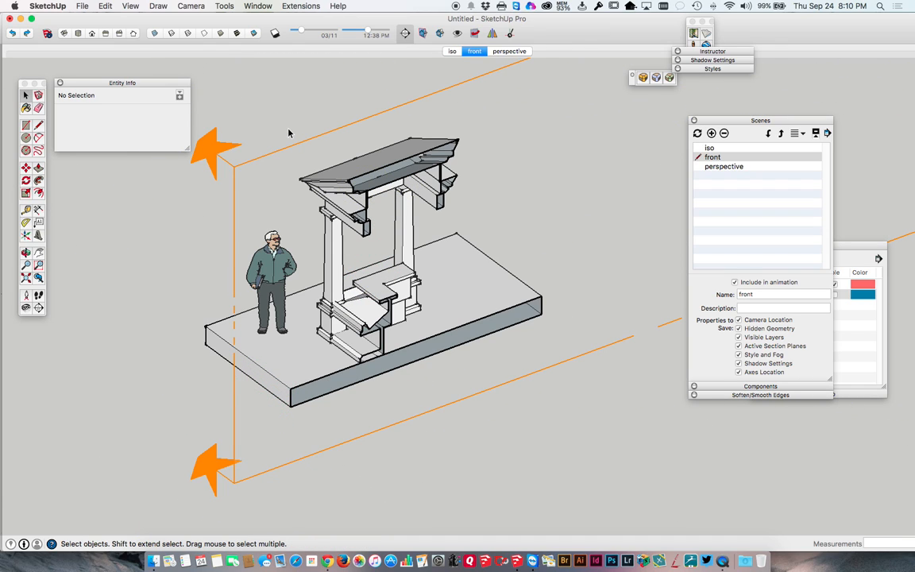
Hide the section plane while keeping its active cut through the temple
left_click(246, 164)
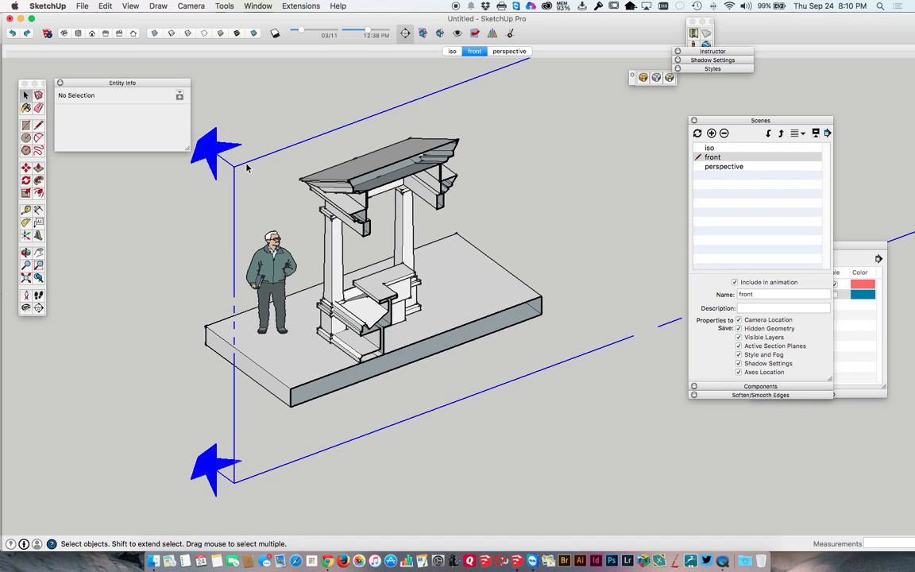
left_click(217, 151)
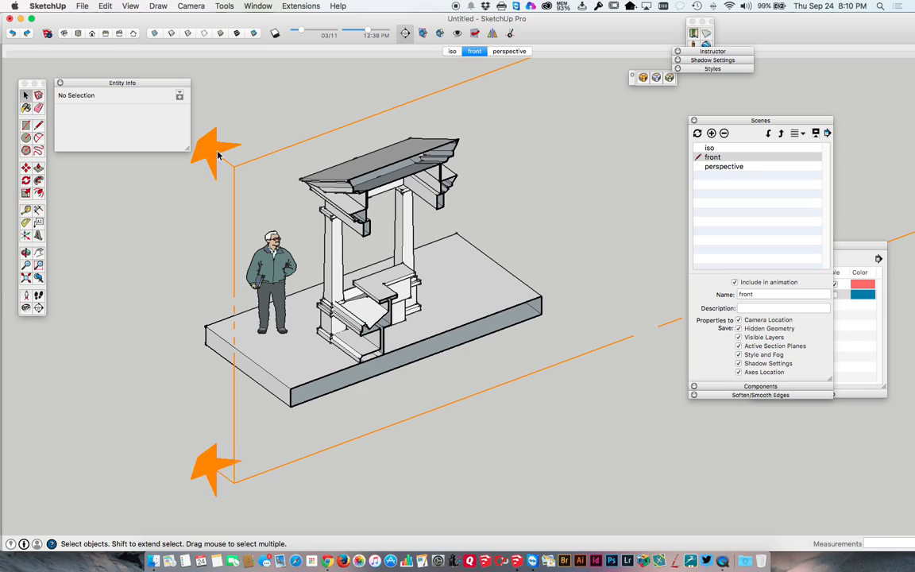
left_click(234, 168)
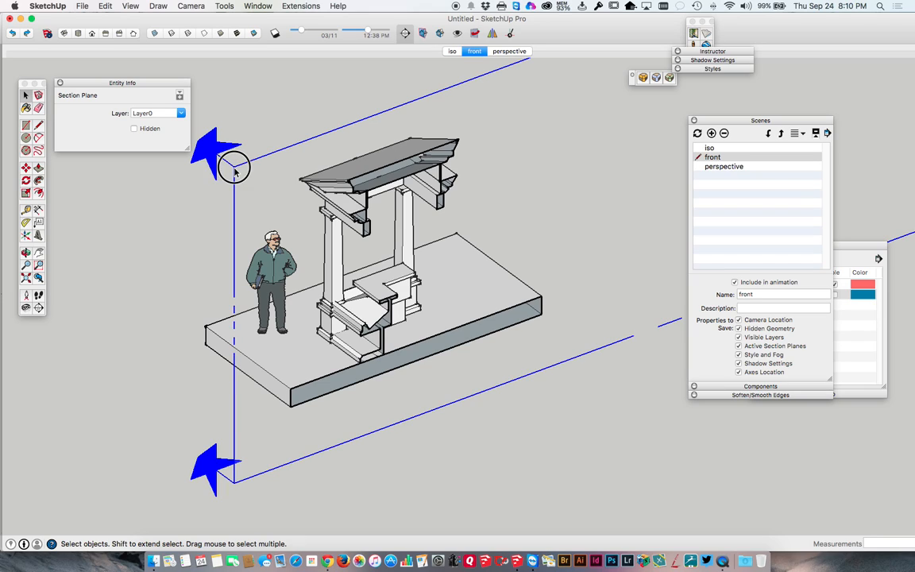
right_click(233, 169)
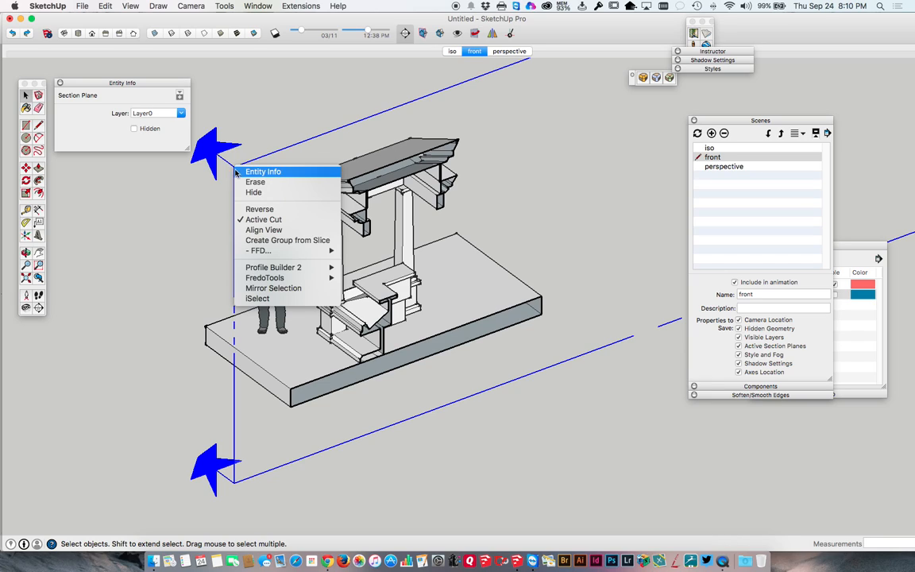
left_click(246, 193)
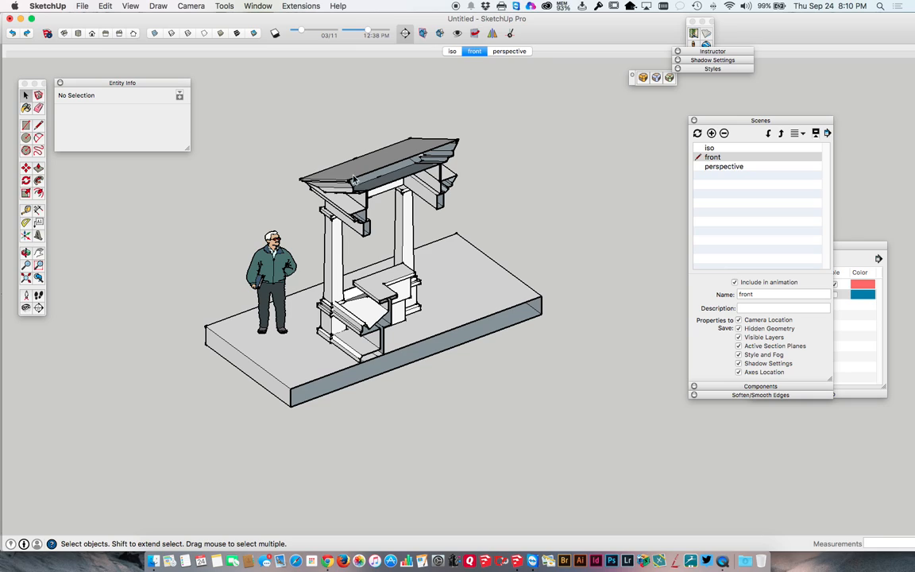
Look up the Section Display and Section Cuts tools in the toolbar customization, and close it
right_click(533, 35)
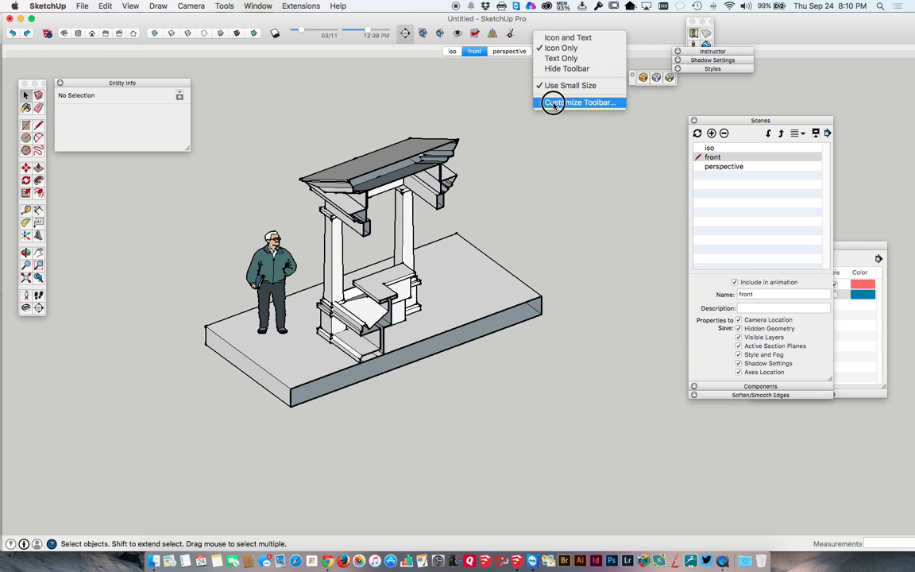
left_click(551, 102)
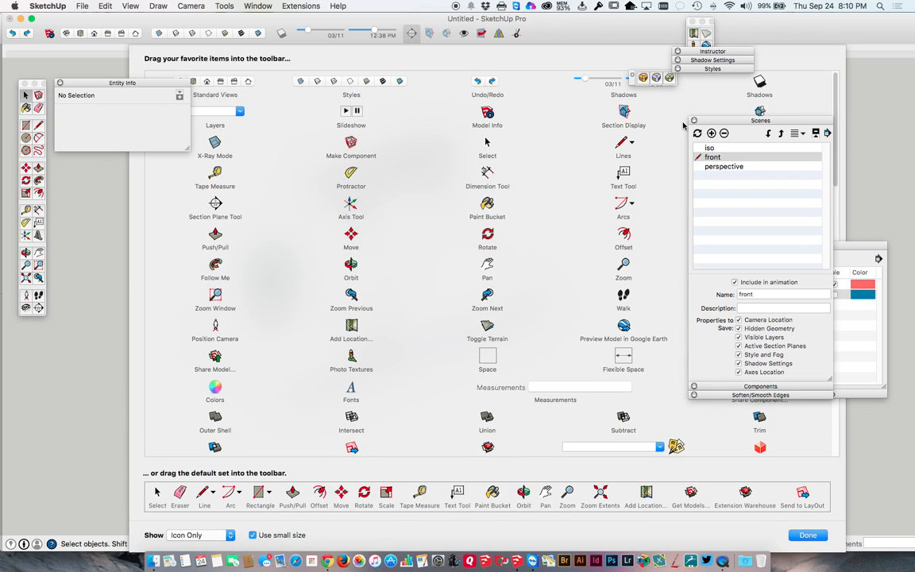
left_click_drag(707, 122, 756, 146)
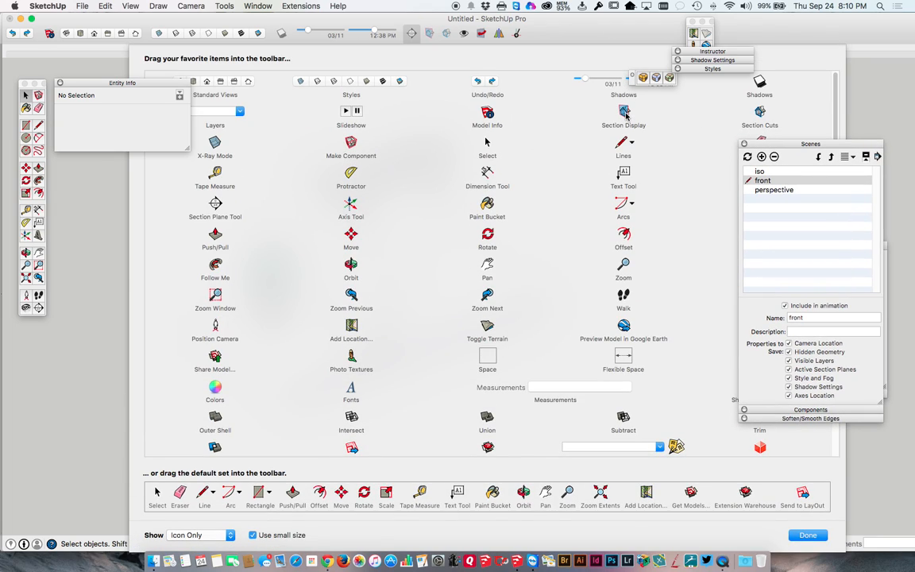
left_click_drag(625, 115, 443, 41)
left_click(807, 536)
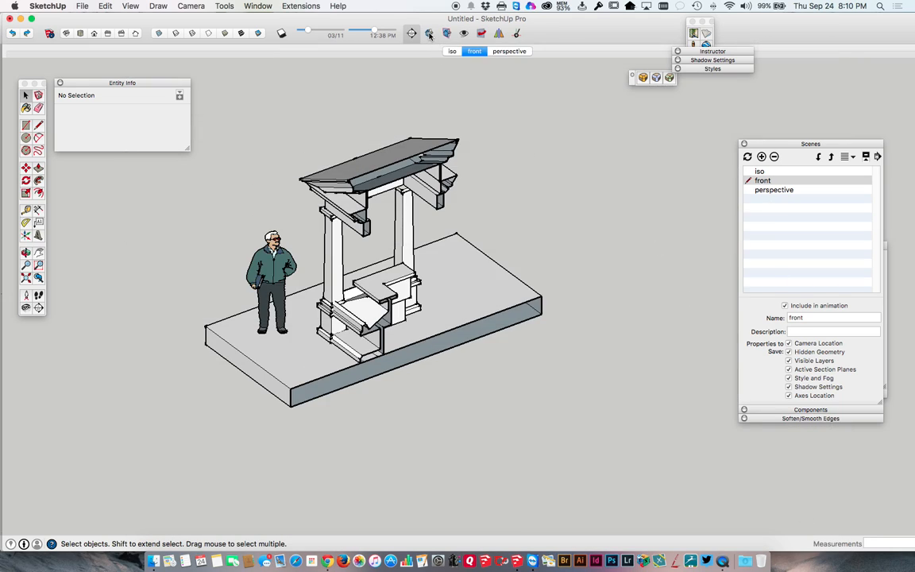
Toggle the section cut off and on to compare the whole and cut temple, and switch off the section plane display
left_click(429, 35)
left_click(429, 34)
left_click(429, 34)
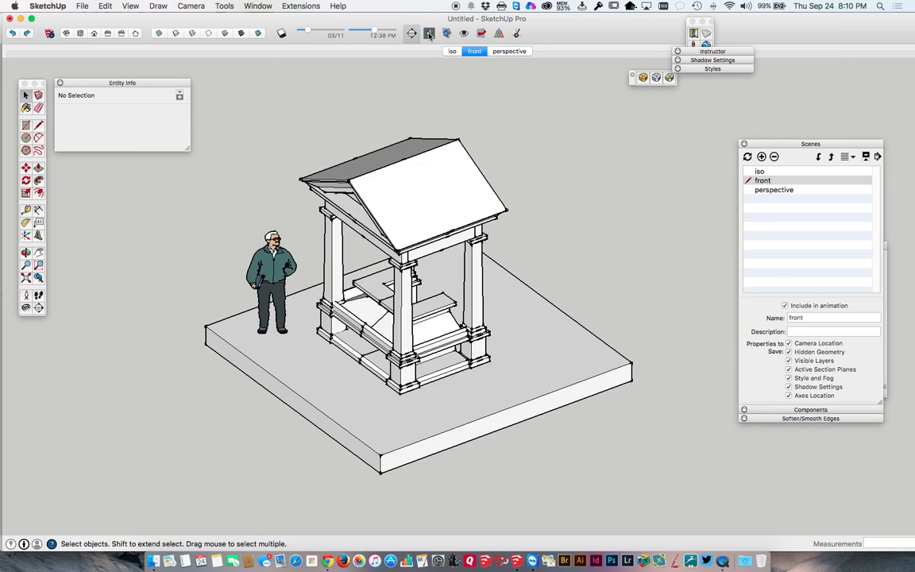
left_click(448, 34)
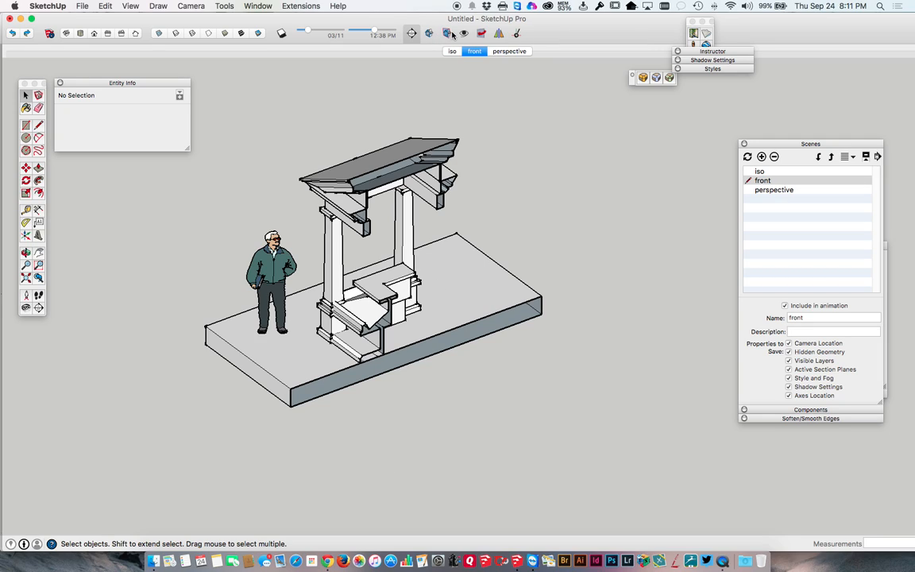
left_click(446, 34)
Unhide the section plane and turn the section plane display back on
left_click(105, 7)
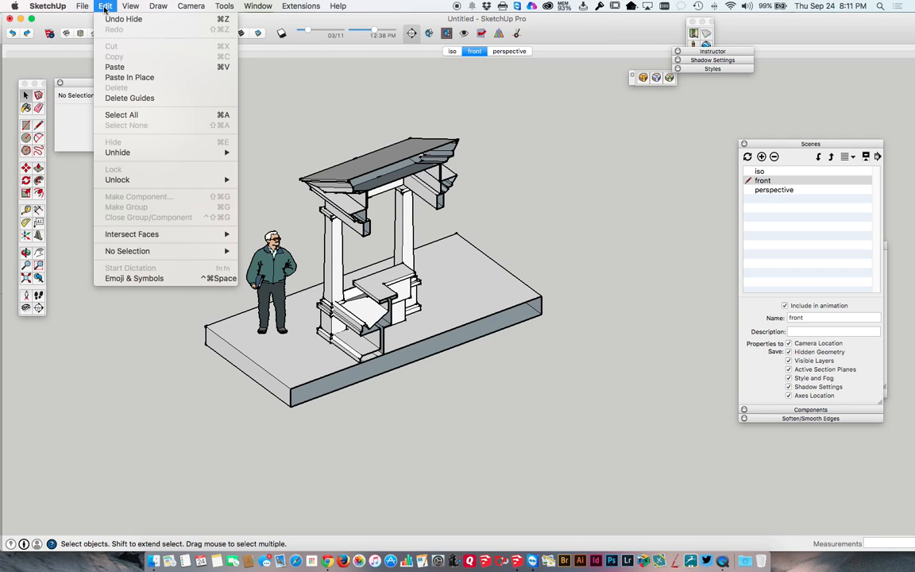
mouse_move(150, 155)
left_click(257, 163)
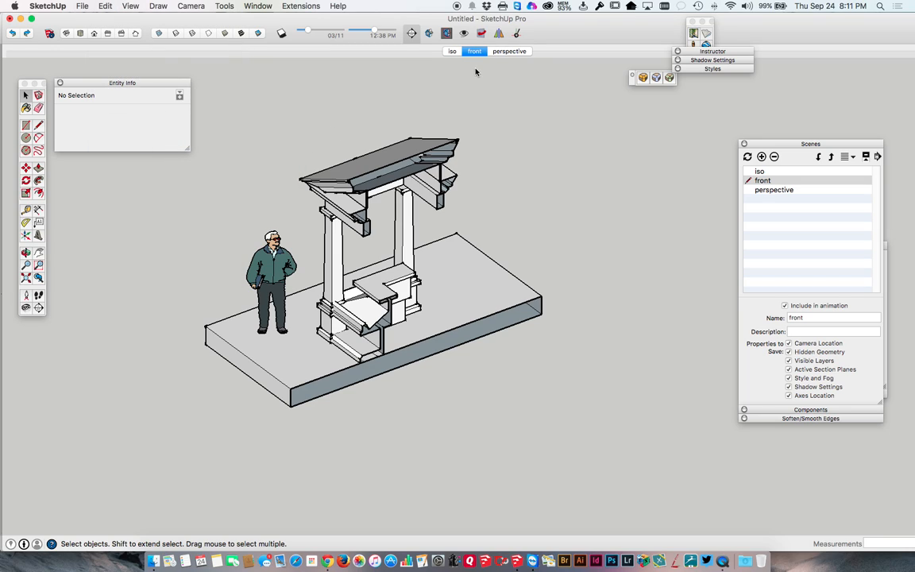
left_click(447, 33)
left_click(257, 162)
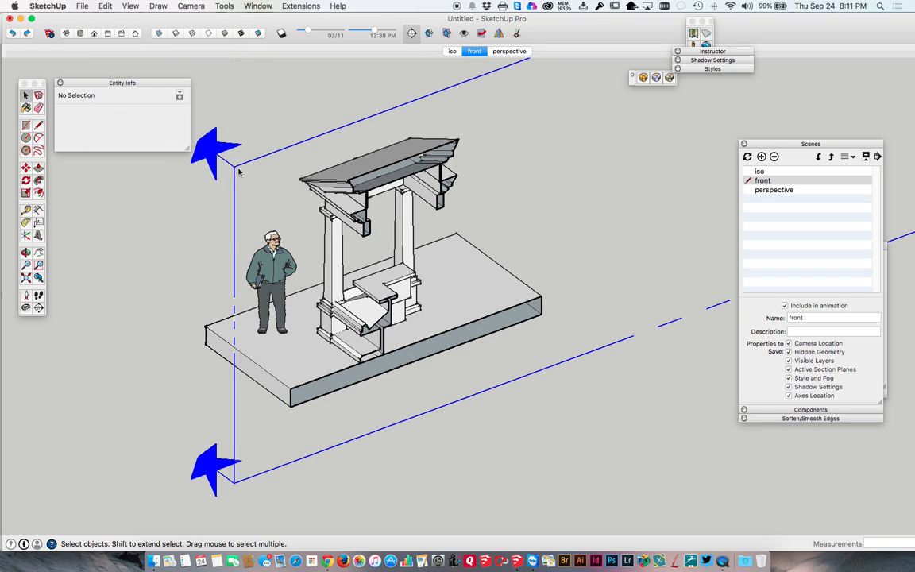
Toggle the section plane display off and on repeatedly to compare the cut with and without the plane
left_click(447, 34)
left_click(447, 33)
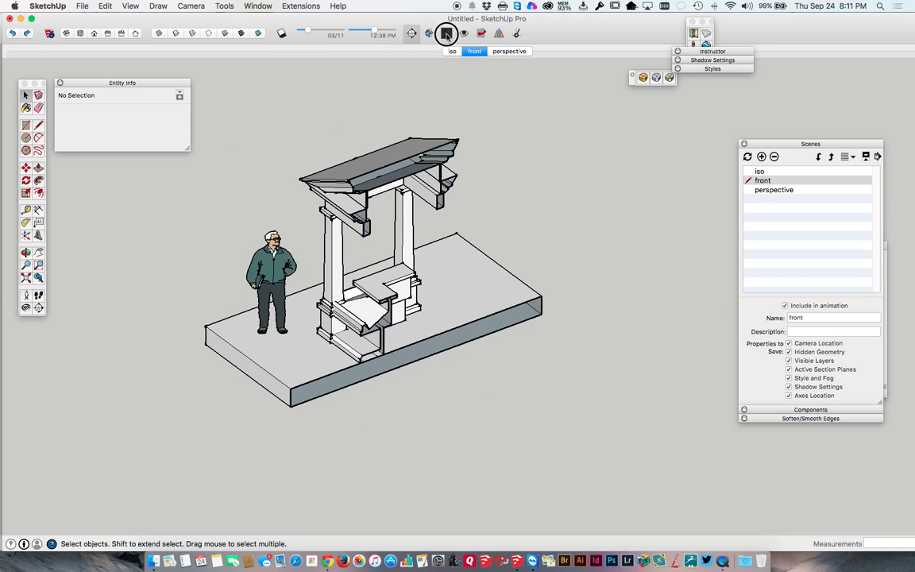
left_click(447, 33)
left_click(447, 33)
left_click(447, 33)
left_click(447, 34)
left_click(447, 34)
left_click(447, 34)
left_click(447, 34)
left_click(447, 35)
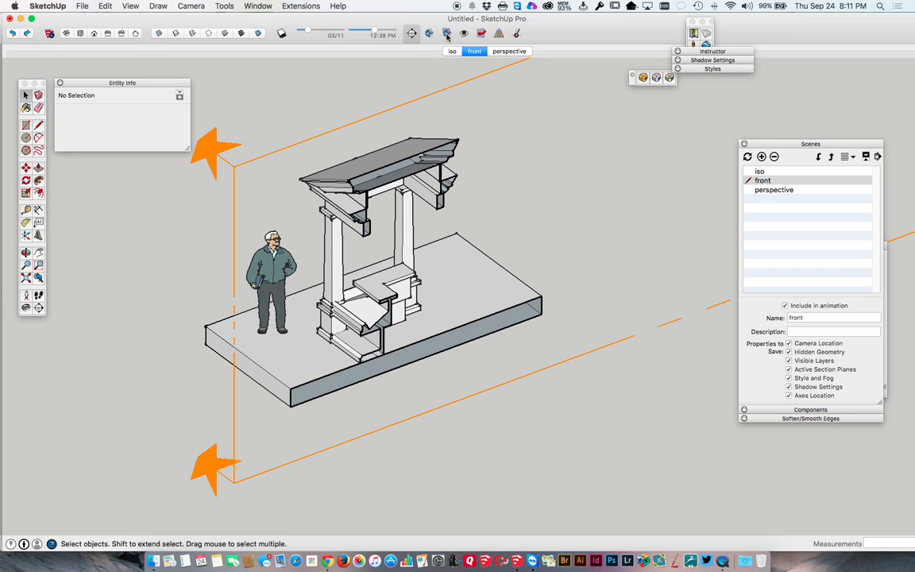
left_click(223, 162)
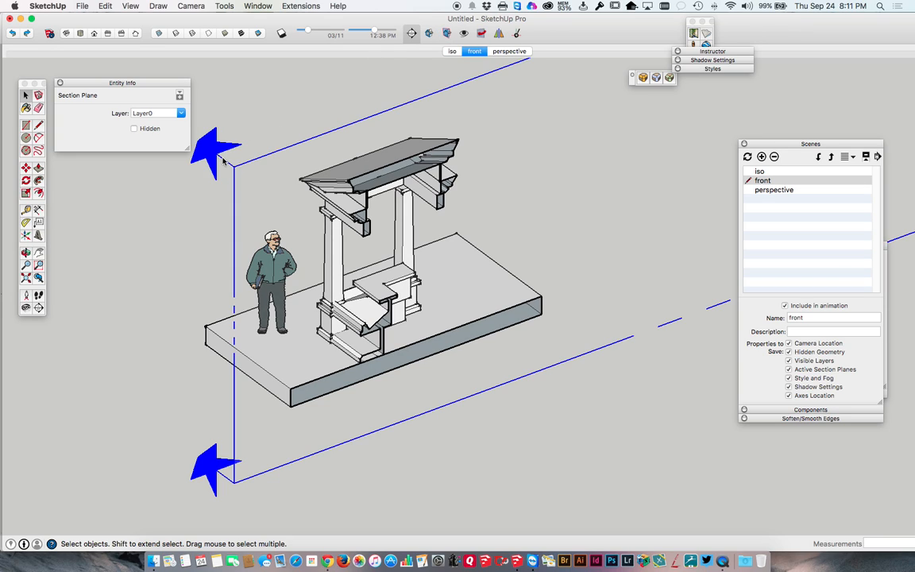
right_click(237, 169)
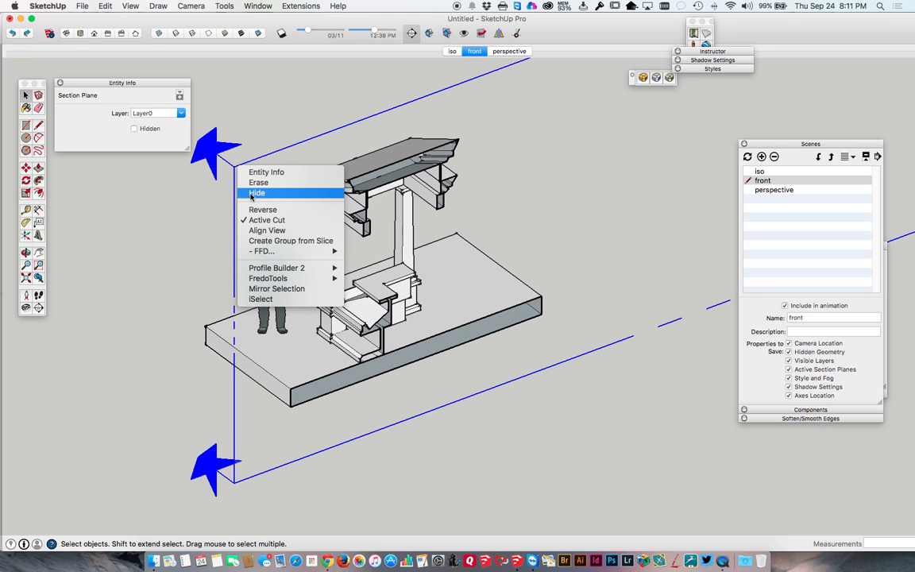
left_click(205, 197)
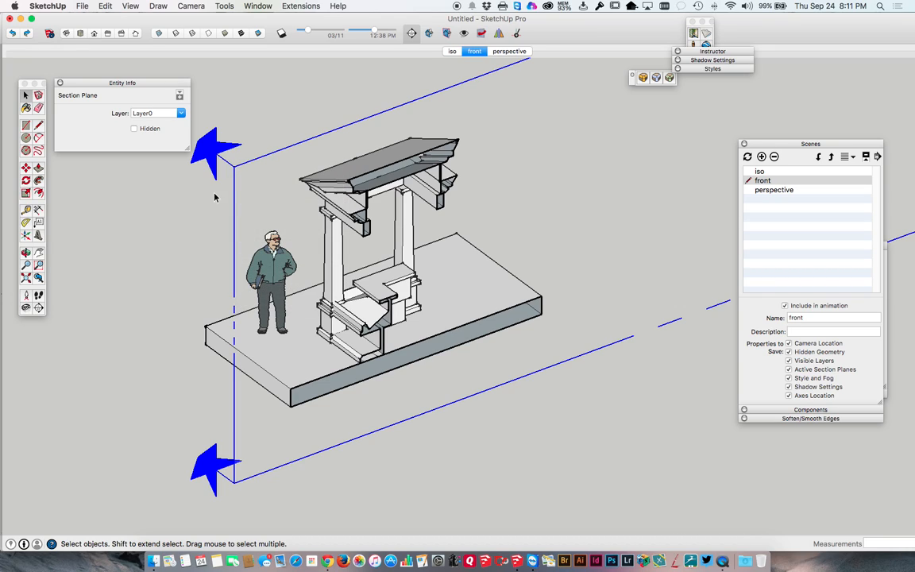
left_click(246, 119)
Turn off the section plane display while leaving the section cut active
left_click(447, 33)
left_click(447, 34)
left_click(447, 33)
left_click(447, 34)
left_click(447, 34)
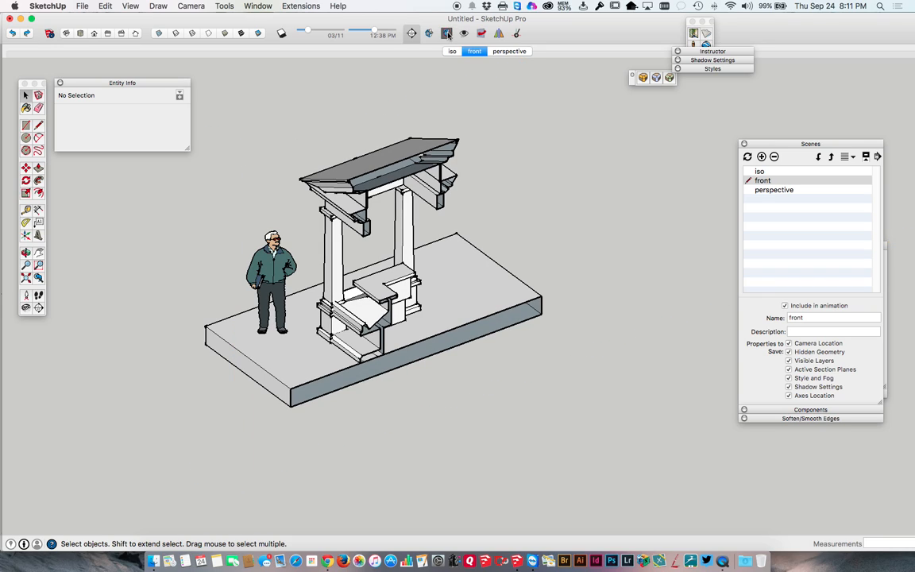
Show the cut temple in the standard Right view, zoomed to extents, with shadows on for 09/11 at 07:16 AM
left_click(107, 34)
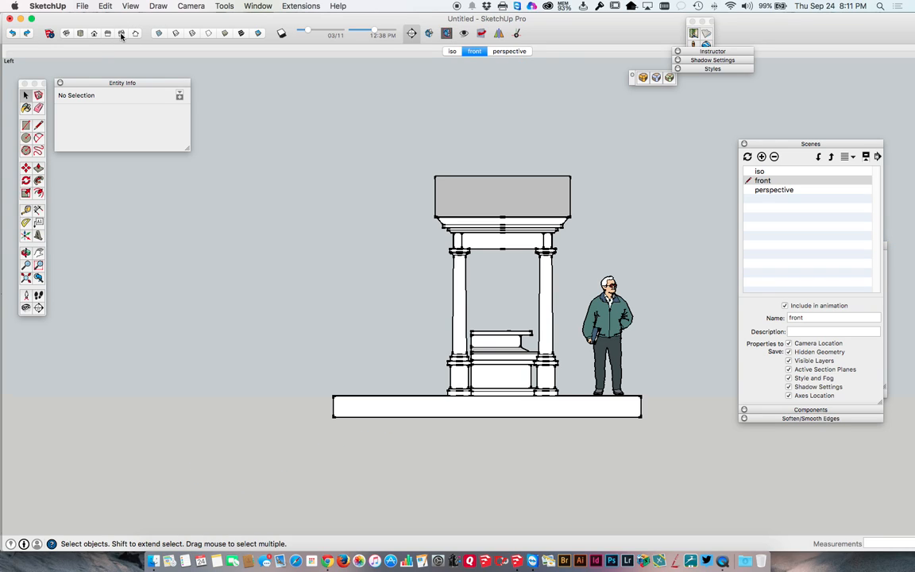
left_click(122, 33)
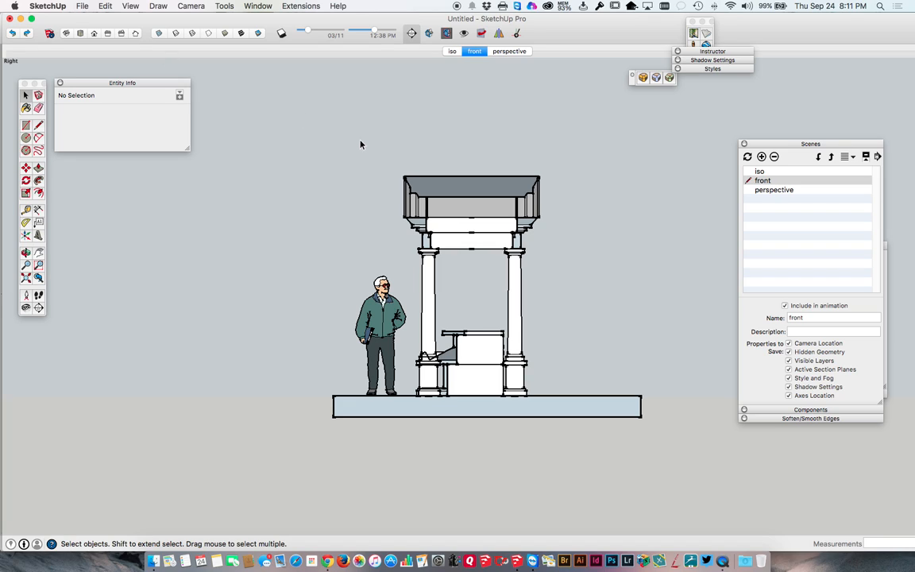
left_click(280, 33)
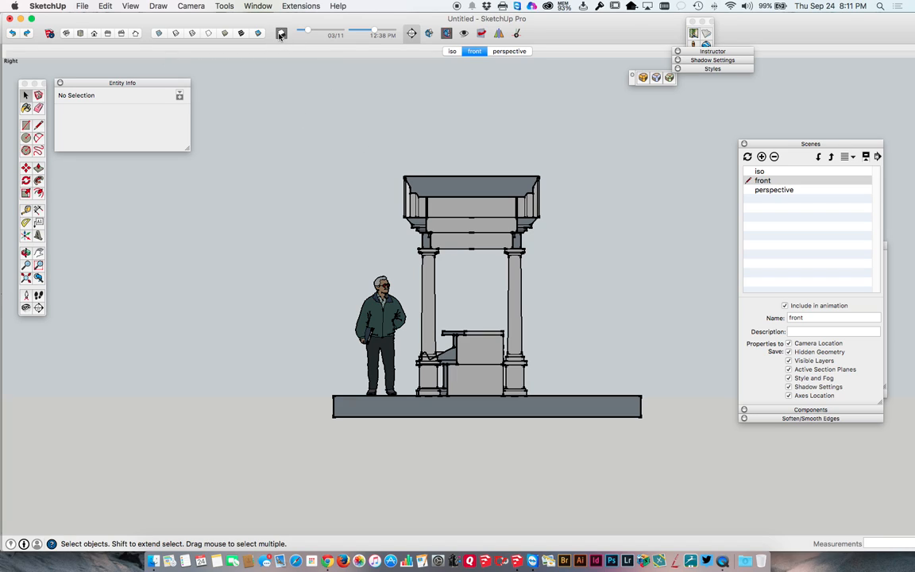
left_click_drag(306, 33, 326, 32)
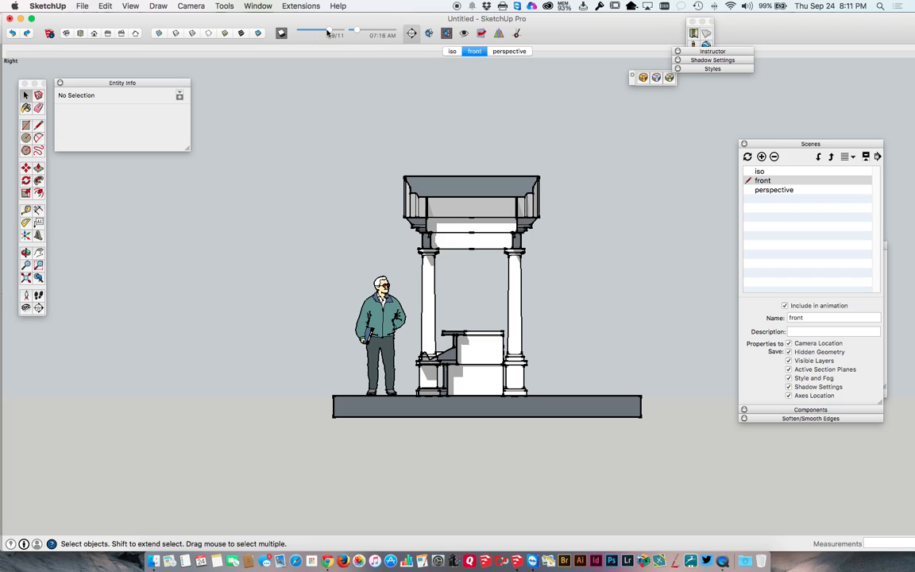
left_click(26, 278)
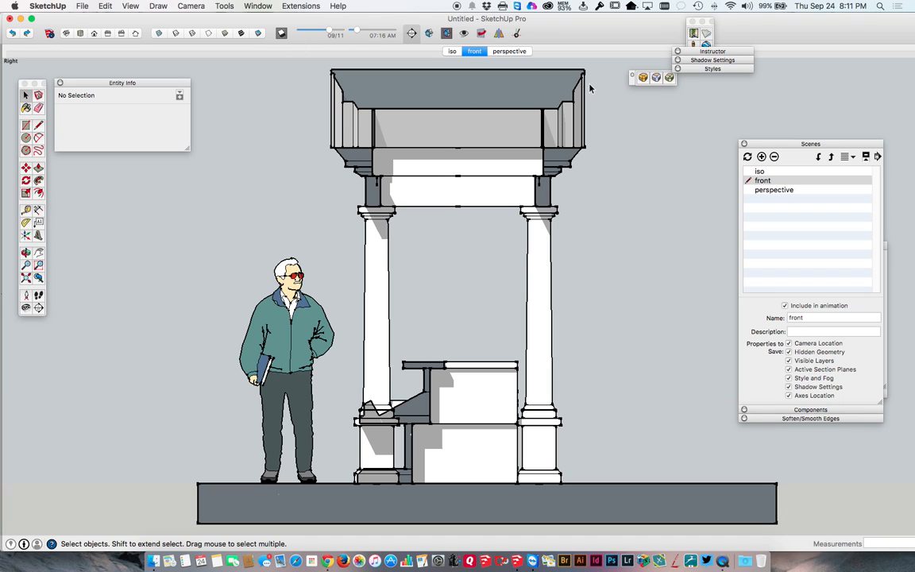
Add a scene of the right-side section cut after the front scene and update all its properties except Shadow Settings
right_click(476, 54)
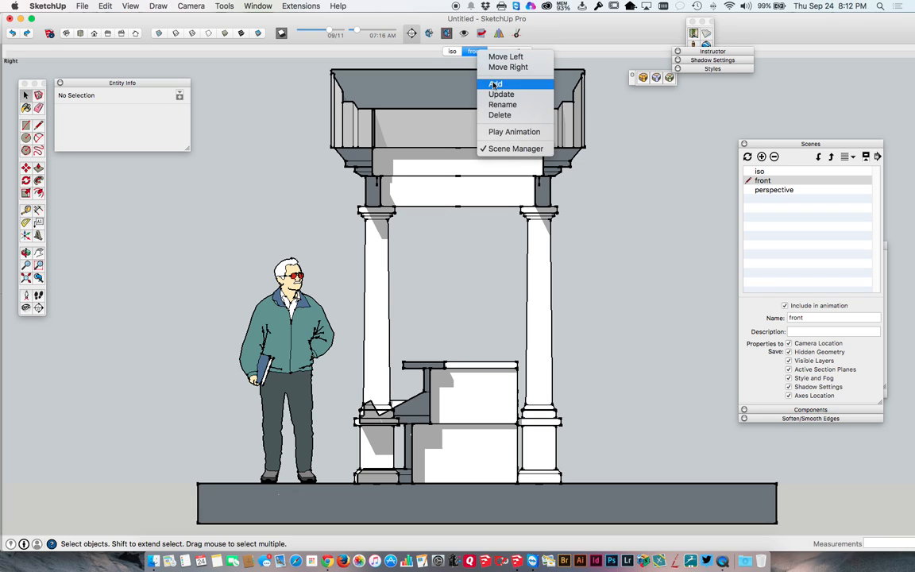
left_click(493, 84)
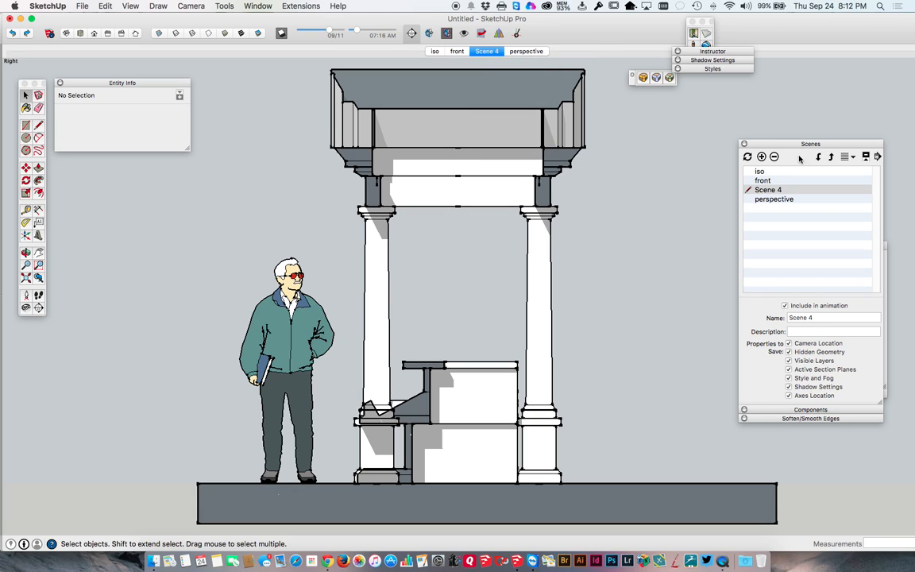
left_click(747, 157)
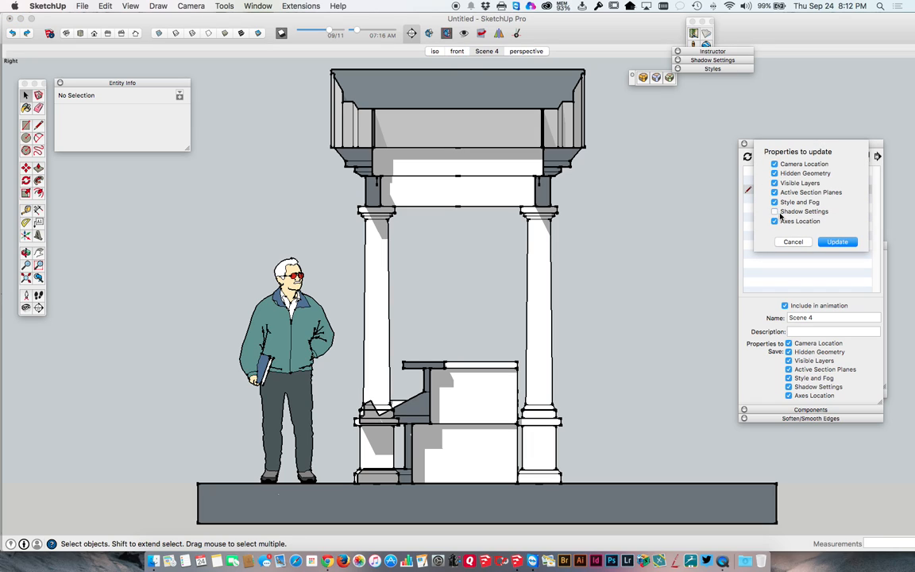
left_click(837, 241)
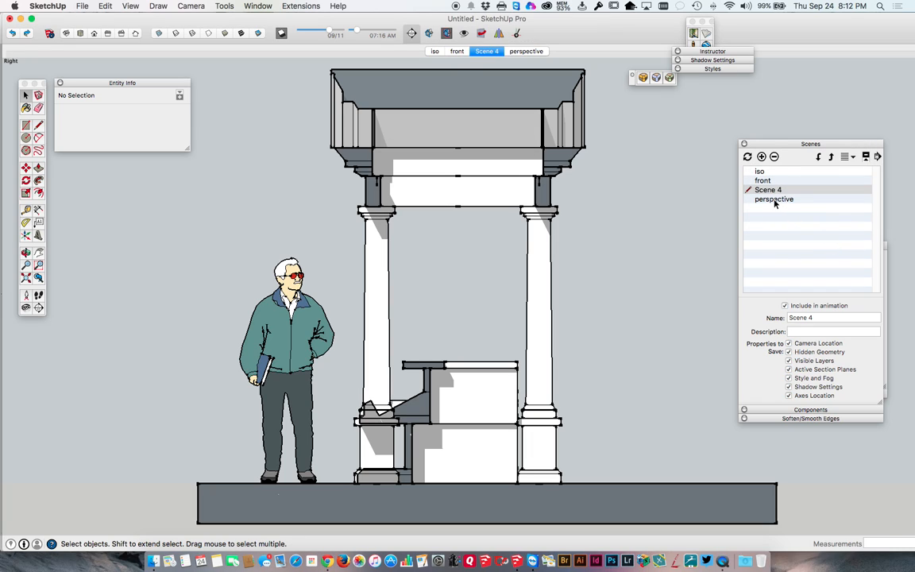
Check the front scene against the new section-cut scene and rename the new scene as section
left_click(762, 180)
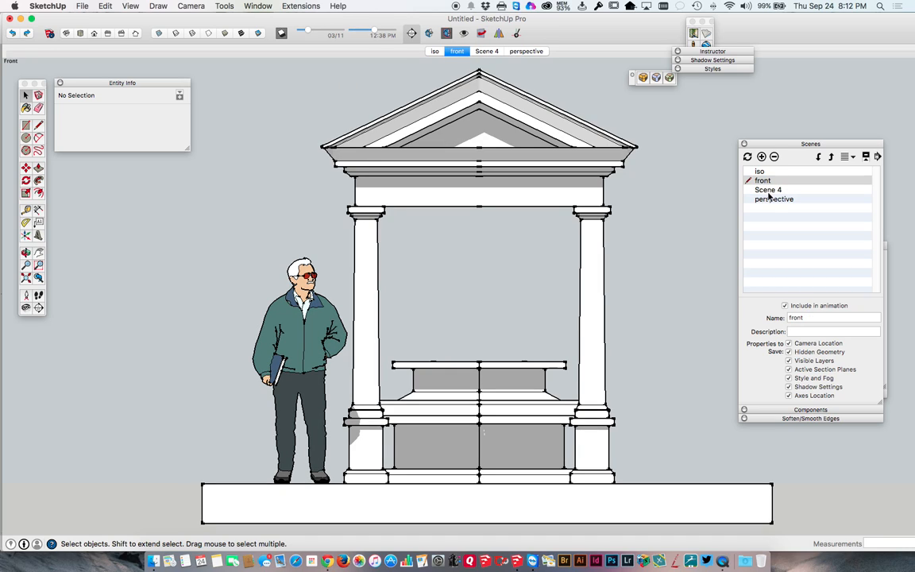
left_click(767, 190)
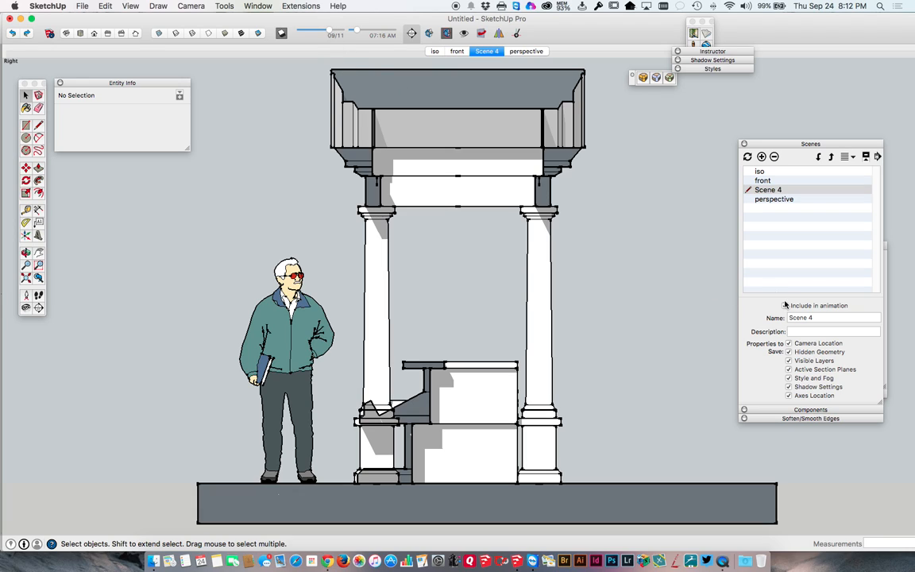
left_click_drag(818, 318, 785, 318)
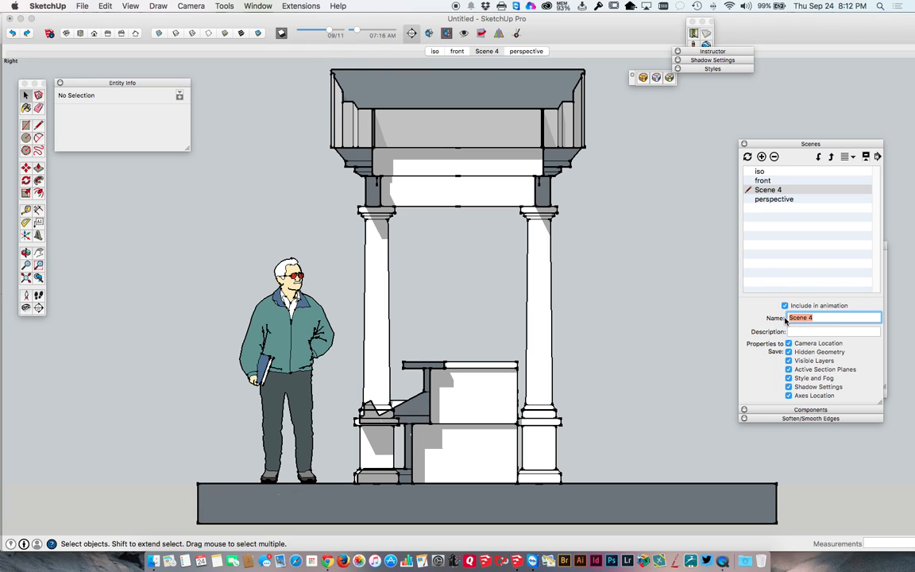
type("section")
key("Return")
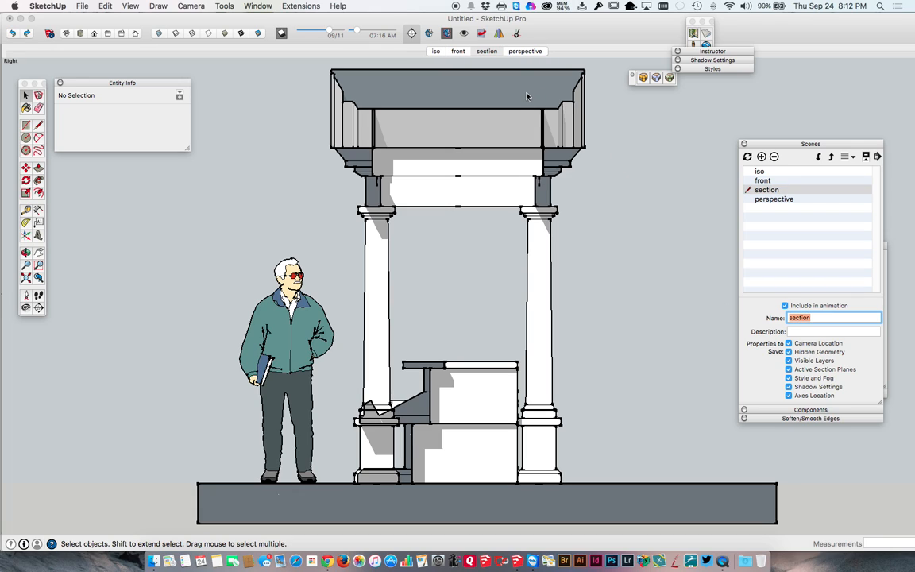
Turn off the section cut display to show the whole temple in the Right view, with the section plane hidden
left_click(447, 34)
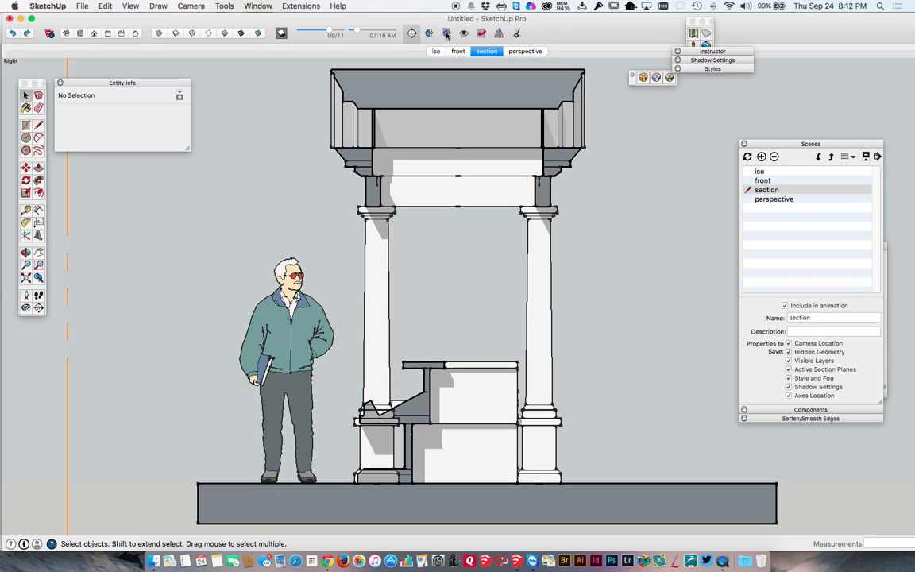
left_click(446, 34)
left_click(429, 34)
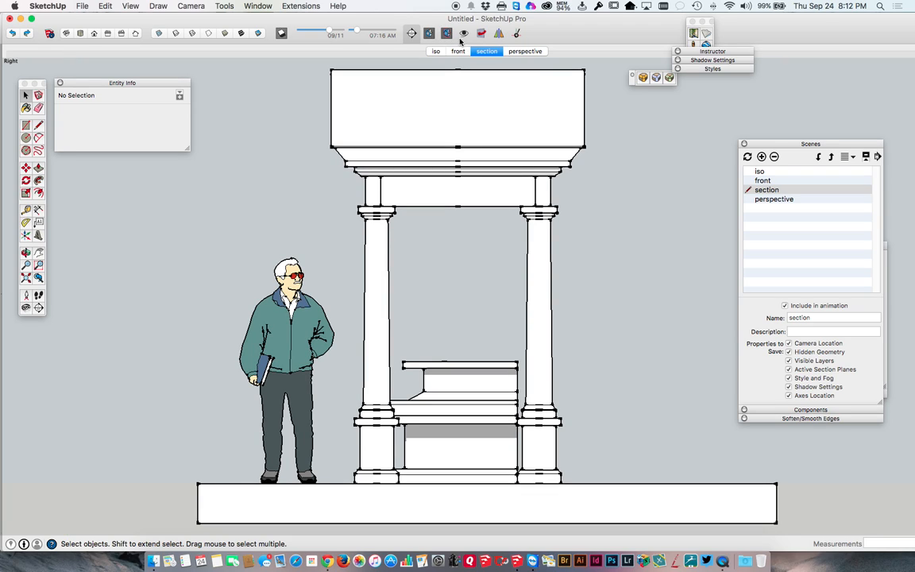
Add a scene of the uncut right side of the temple after the section scene and open its name for editing
right_click(487, 52)
left_click(500, 83)
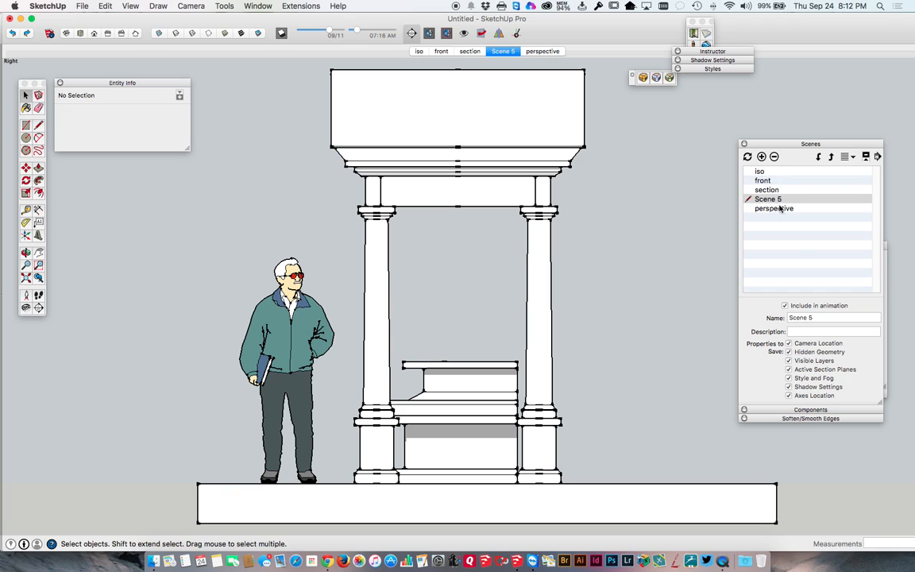
left_click(800, 317)
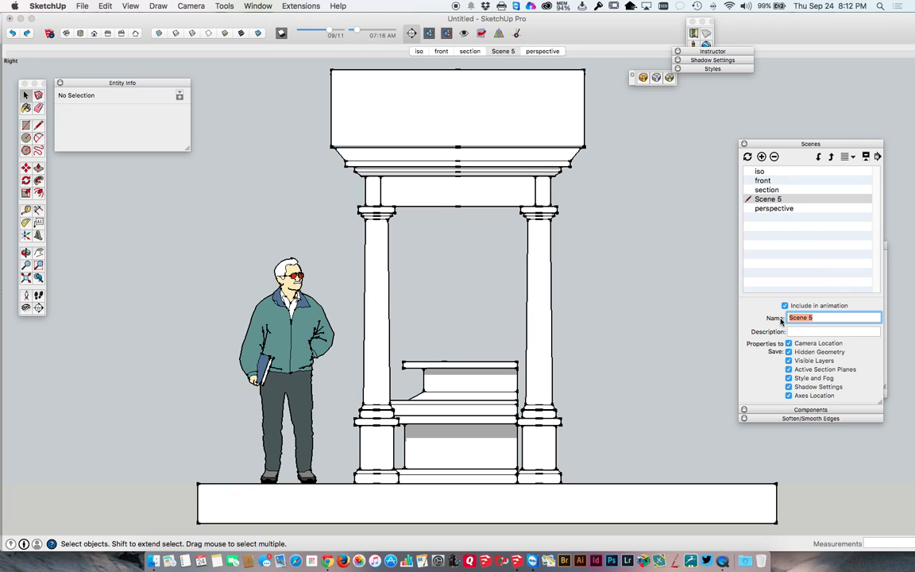